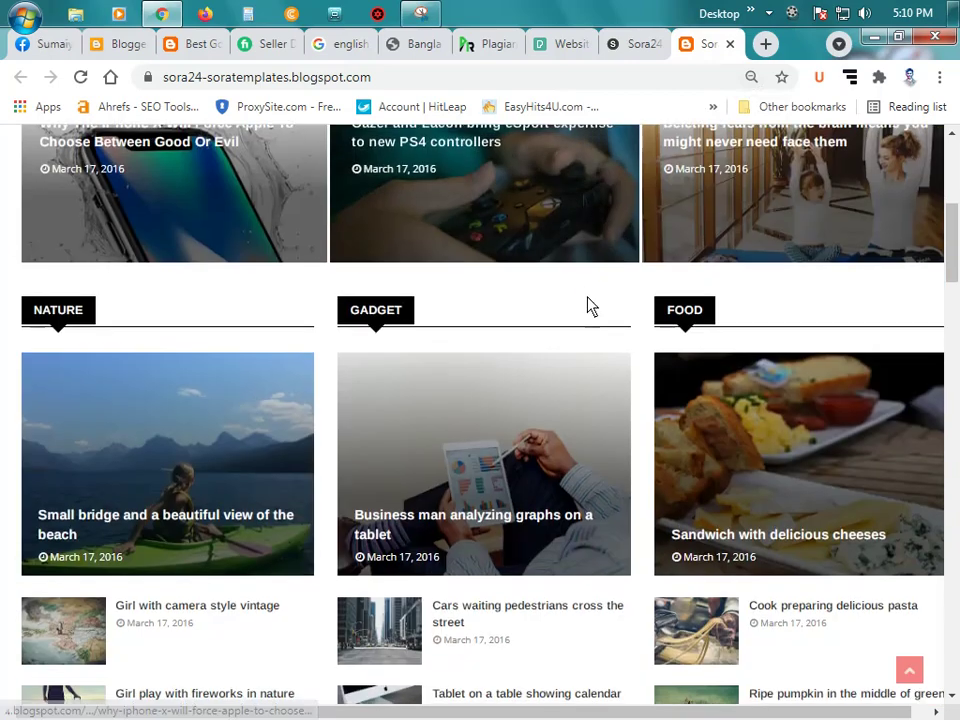
pyautogui.scroll(-20, 590, 316)
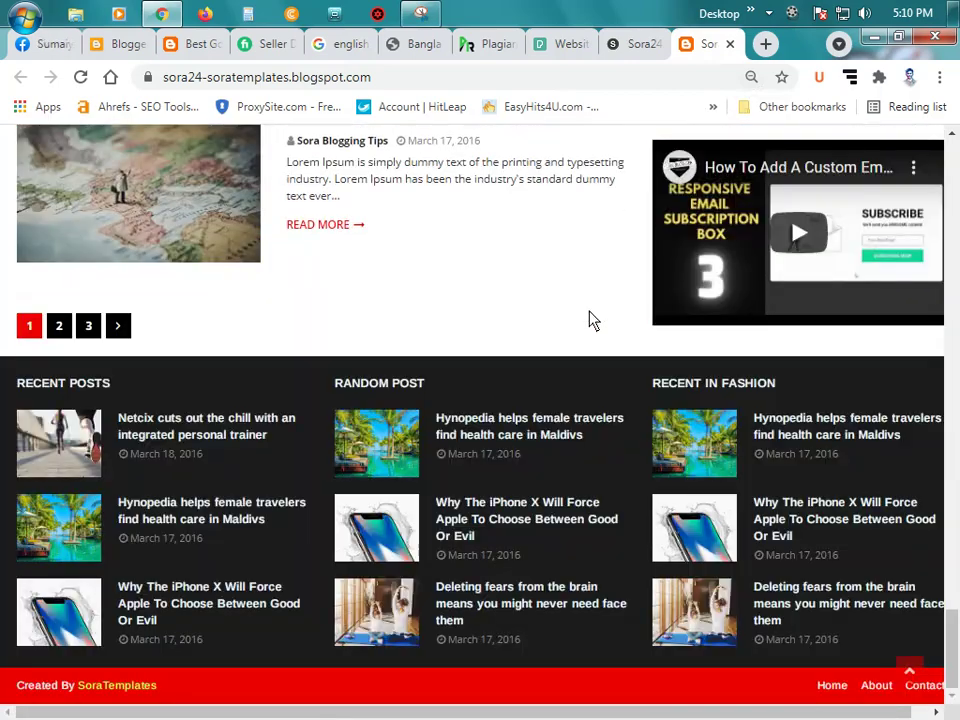
# Step: Review the Sora24 template download page and the other open tabs
pyautogui.scroll(10, 590, 320)
pyautogui.scroll(15, 590, 320)
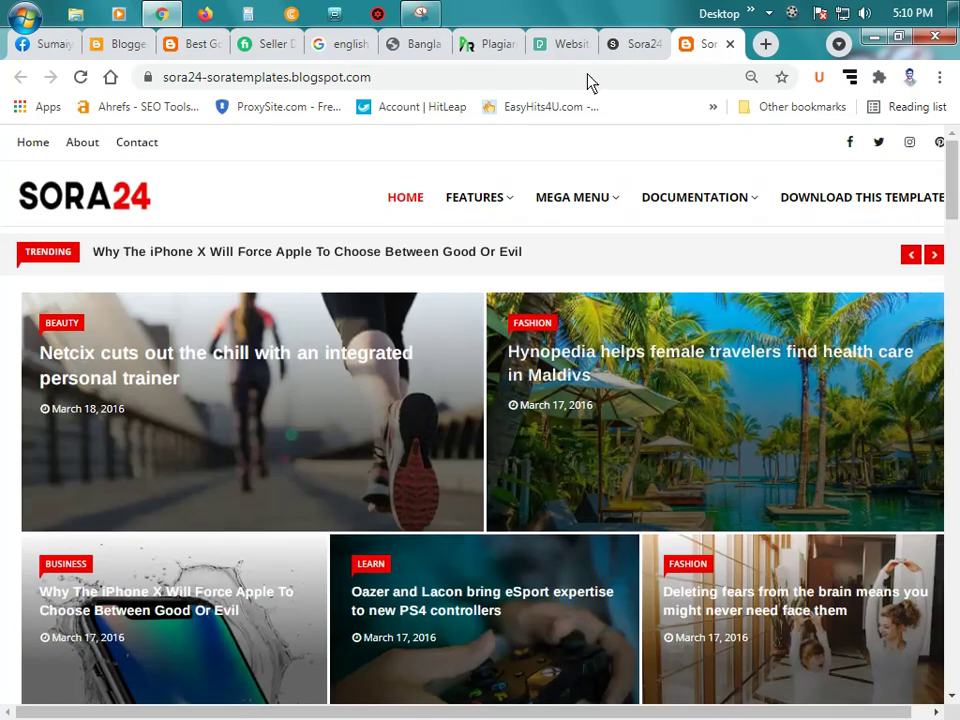
pyautogui.click(634, 44)
pyautogui.scroll(20, 478, 320)
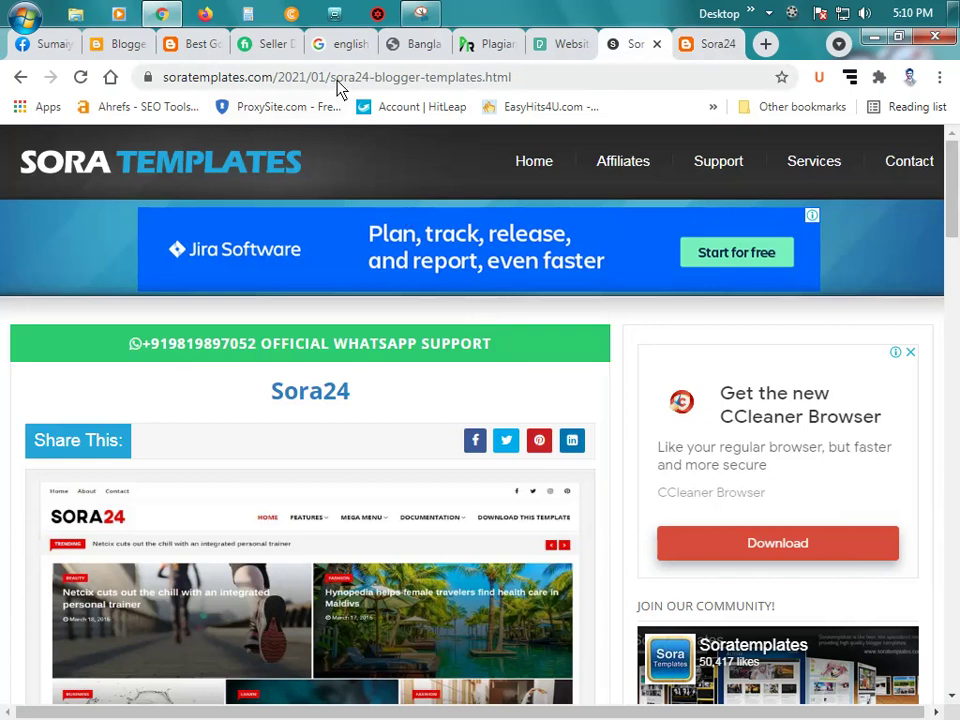
pyautogui.click(338, 80)
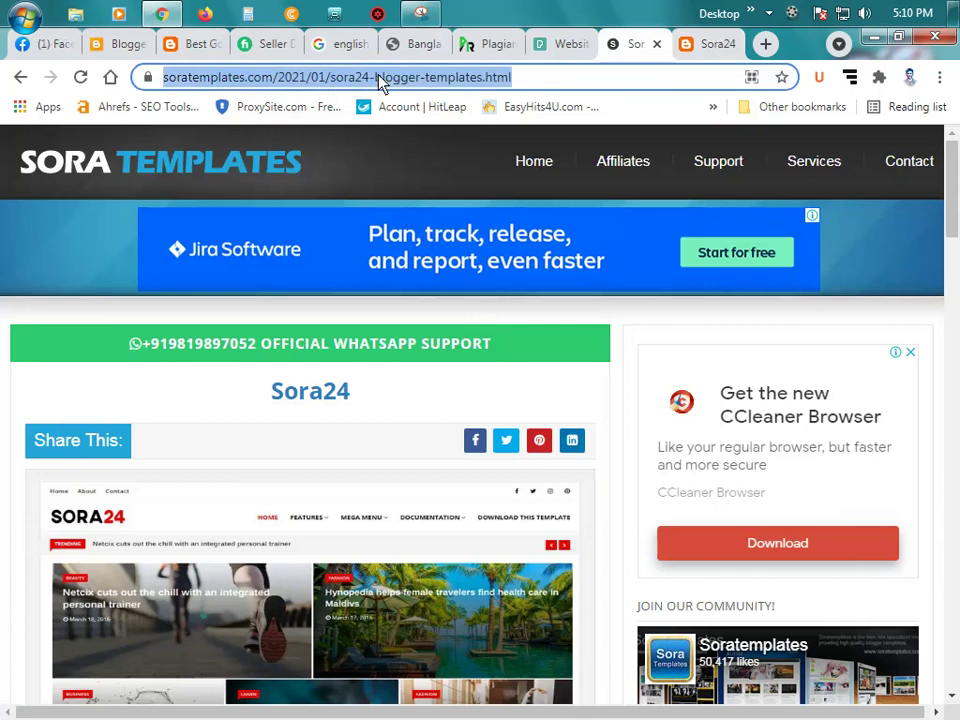
pyautogui.click(562, 44)
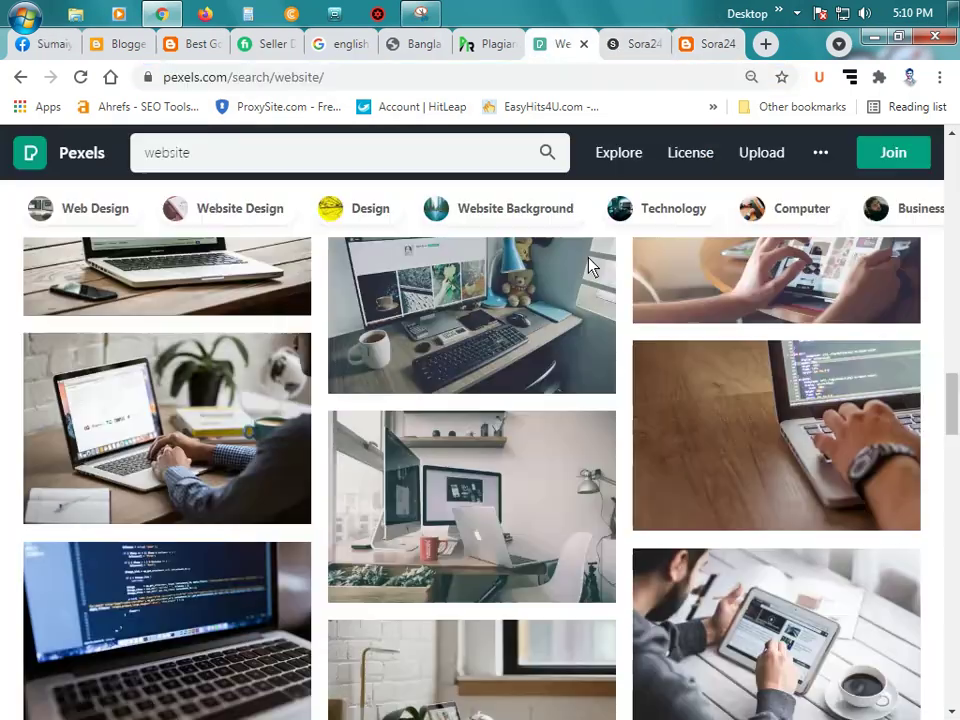
pyautogui.scroll(-5, 560, 268)
pyautogui.click(42, 44)
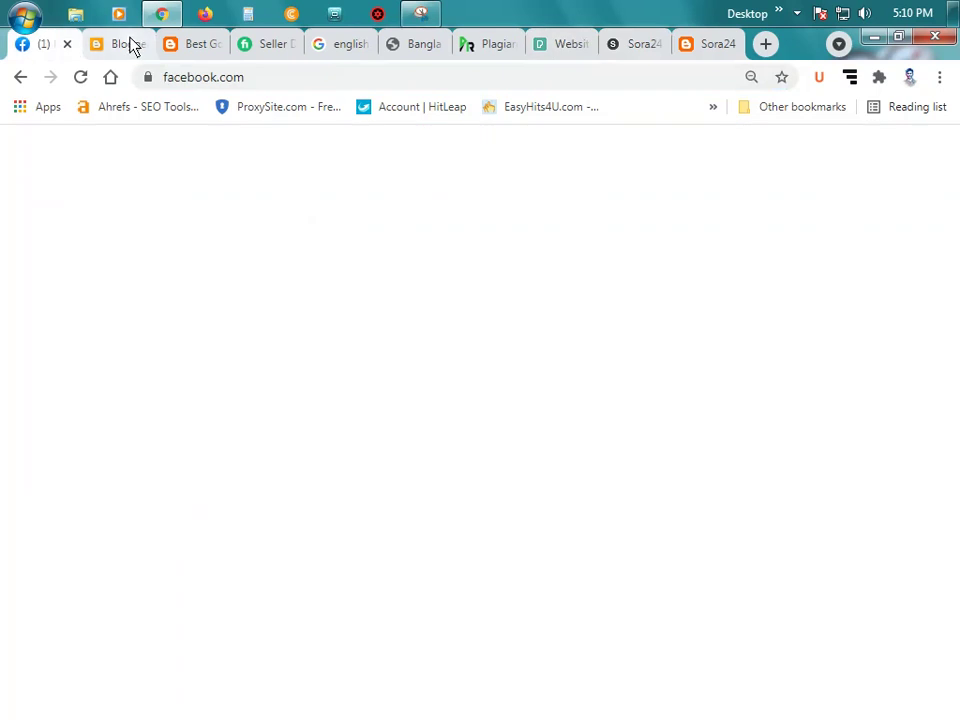
# Step: In the blog's Blogger Theme page, choose Customize > Restore and browse for a theme file
pyautogui.click(128, 44)
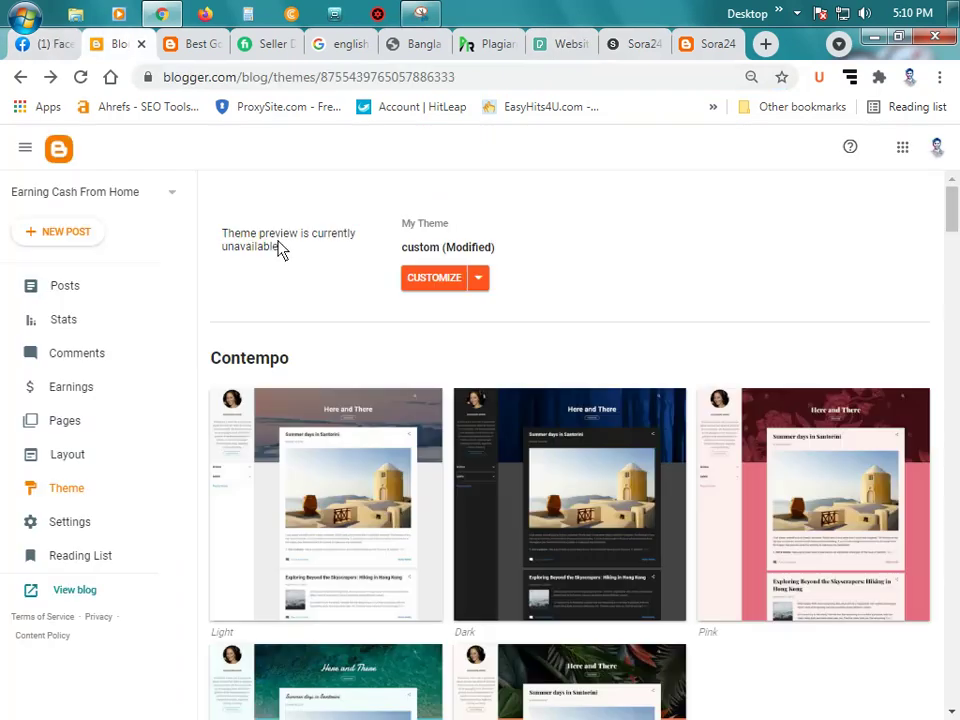
pyautogui.click(479, 281)
pyautogui.click(300, 312)
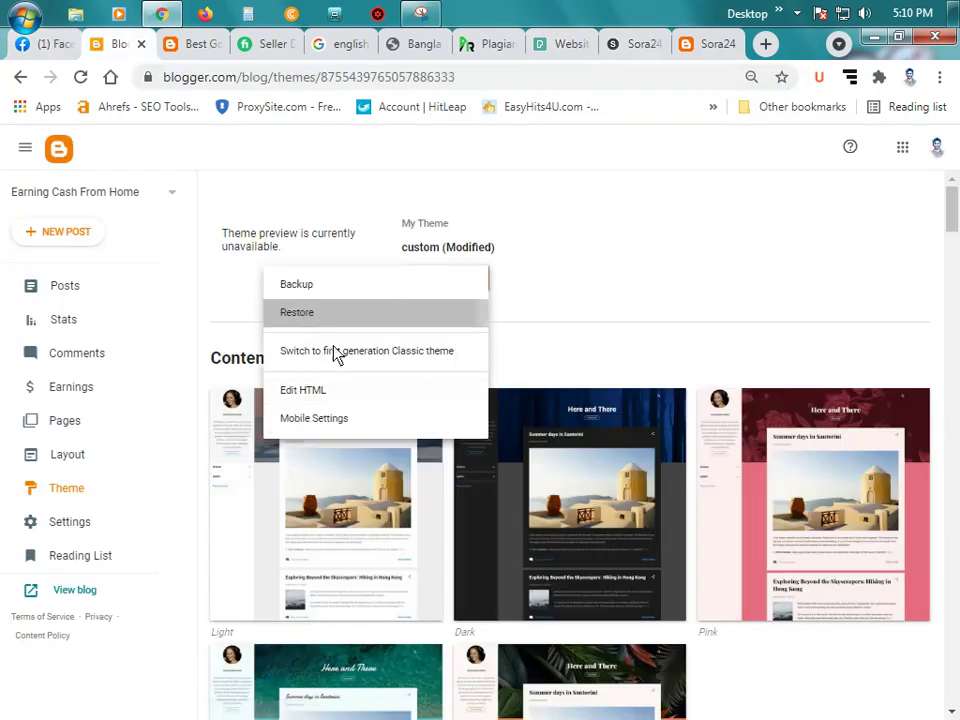
pyautogui.click(571, 463)
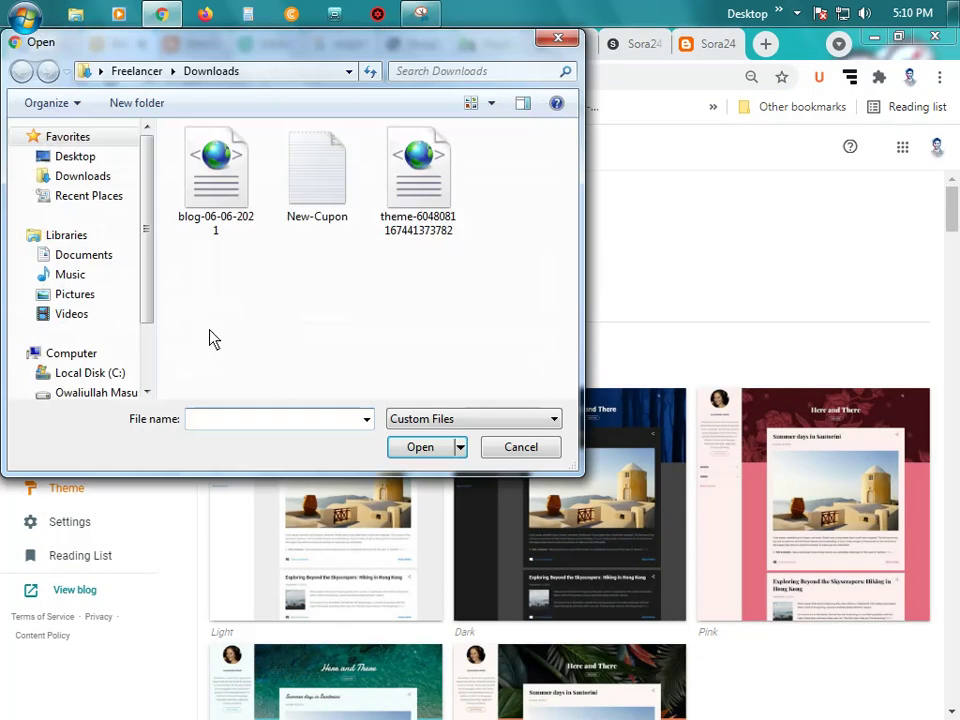
# Step: Upload the Sora24 Free Version 2.0 XML from Downloads' Sora24-Free-Version-2.0 folder, showing All Files
pyautogui.click(90, 177)
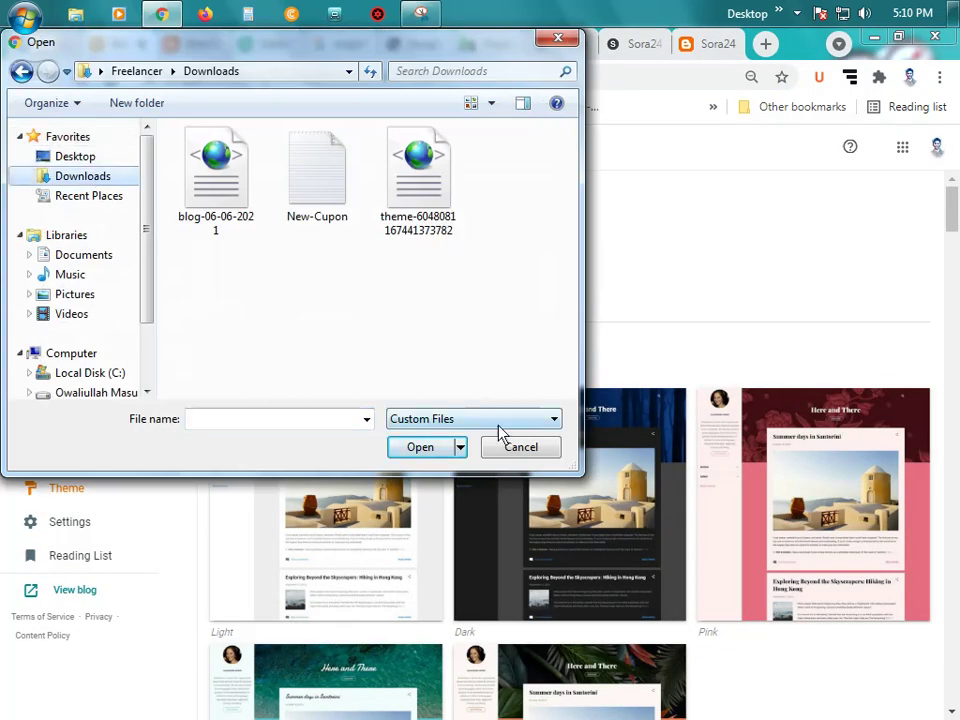
pyautogui.click(495, 421)
pyautogui.click(470, 453)
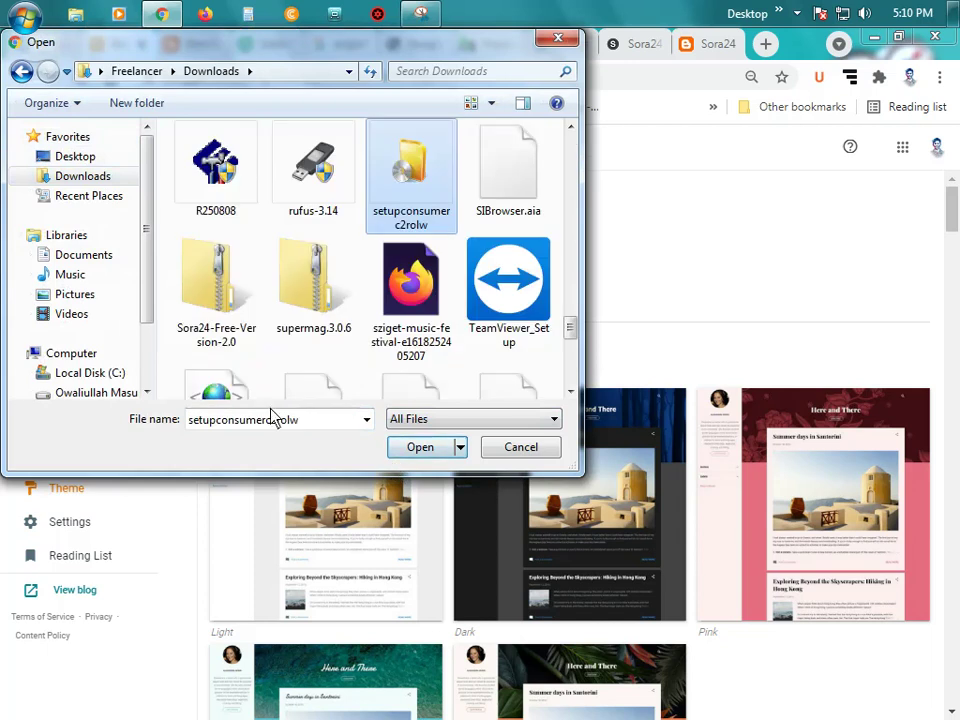
pyautogui.click(215, 285)
pyautogui.rightClick(214, 279)
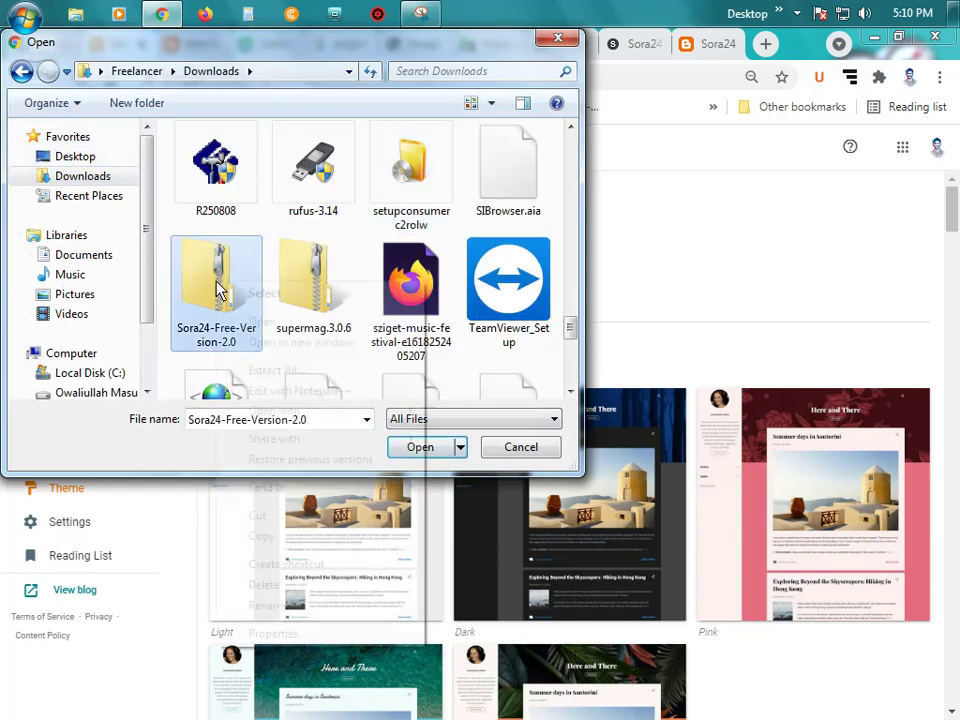
pyautogui.click(283, 321)
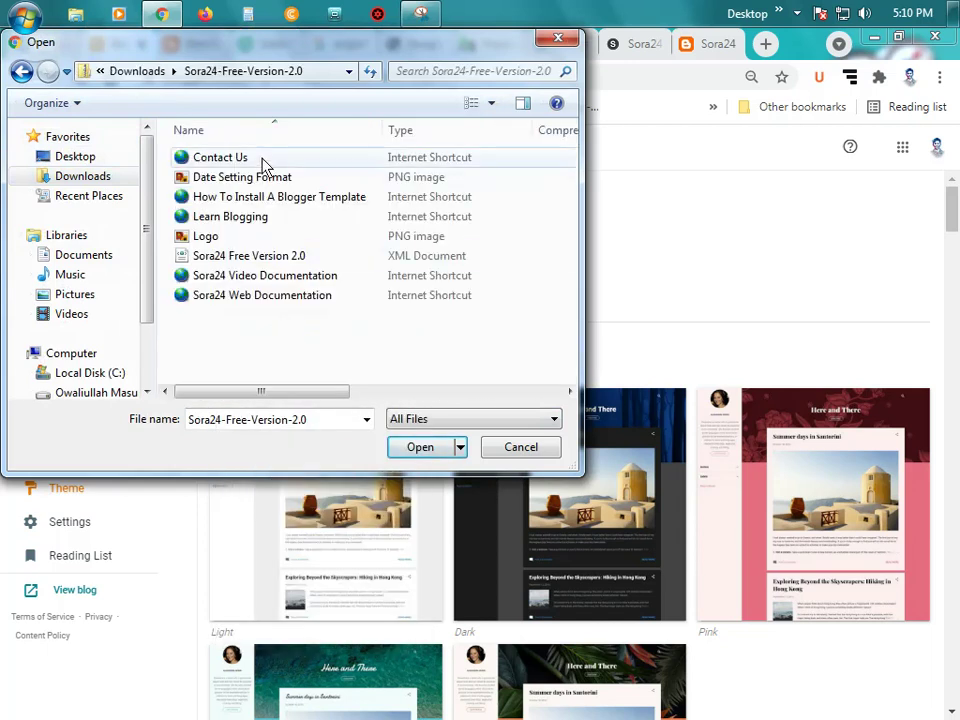
pyautogui.click(258, 258)
pyautogui.keyDown('ctrl'); pyautogui.scroll(3, 285, 268); pyautogui.keyUp('ctrl')
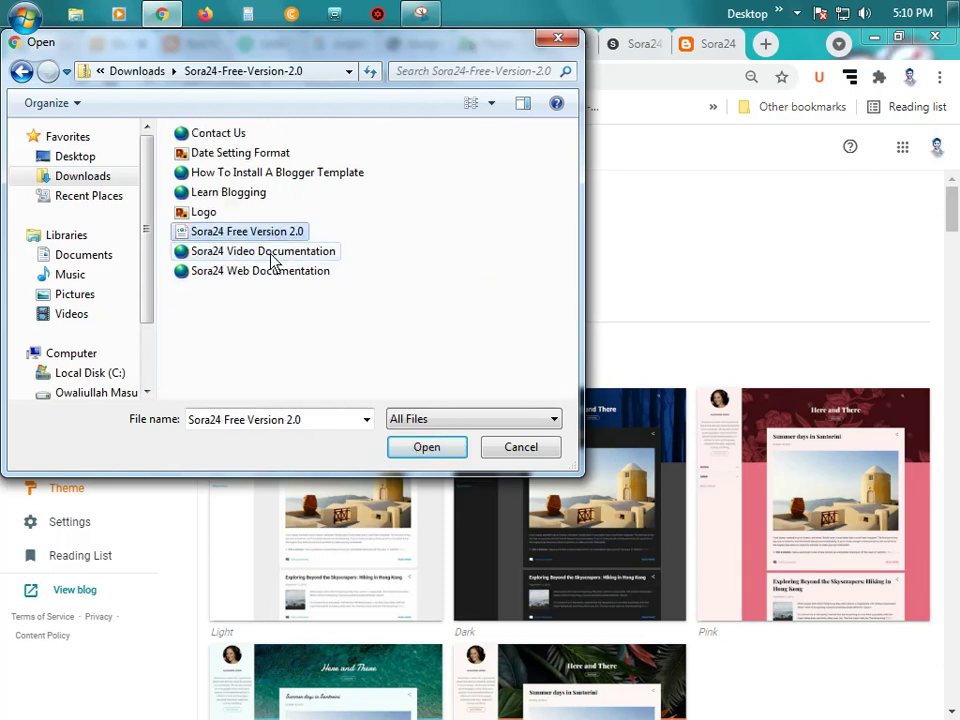
pyautogui.keyDown('ctrl'); pyautogui.scroll(3, 311, 270); pyautogui.keyUp('ctrl')
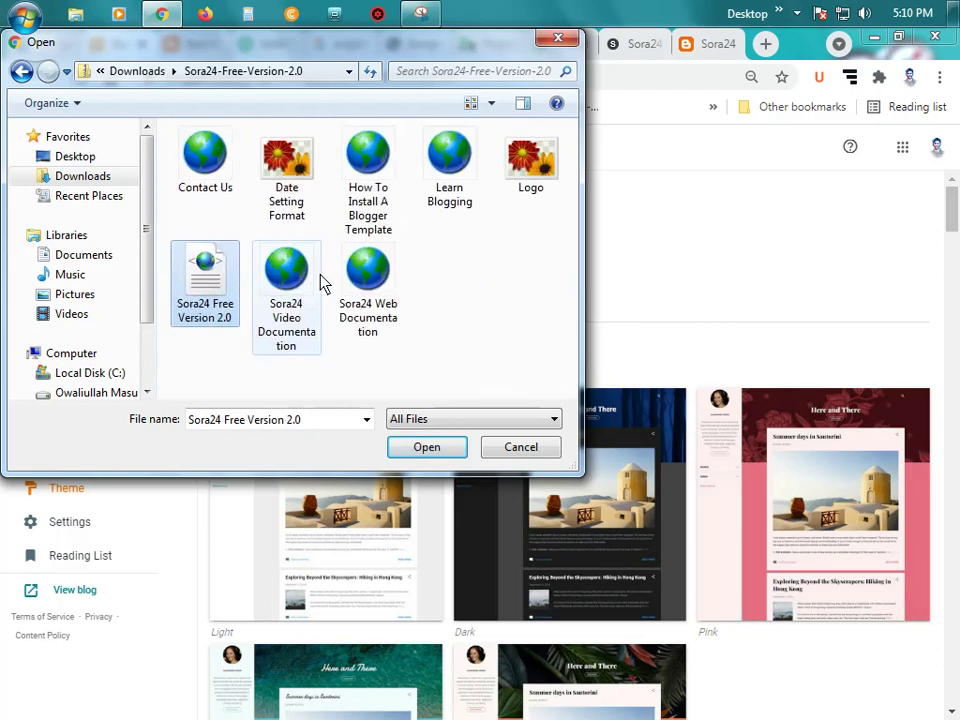
pyautogui.keyDown('ctrl'); pyautogui.scroll(-1, 321, 281); pyautogui.keyUp('ctrl')
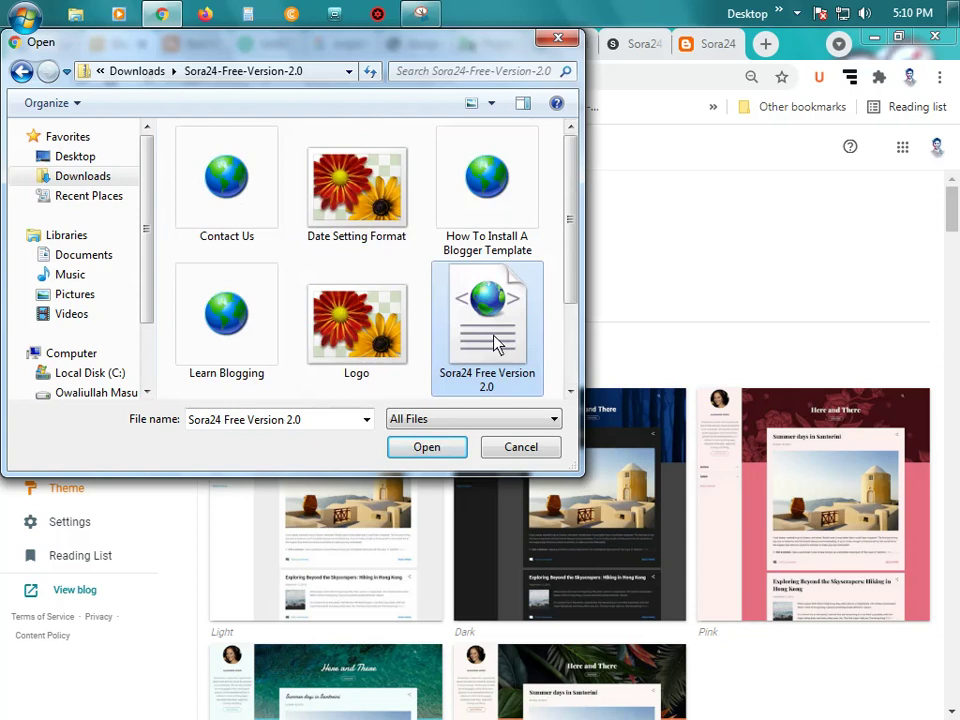
pyautogui.click(427, 447)
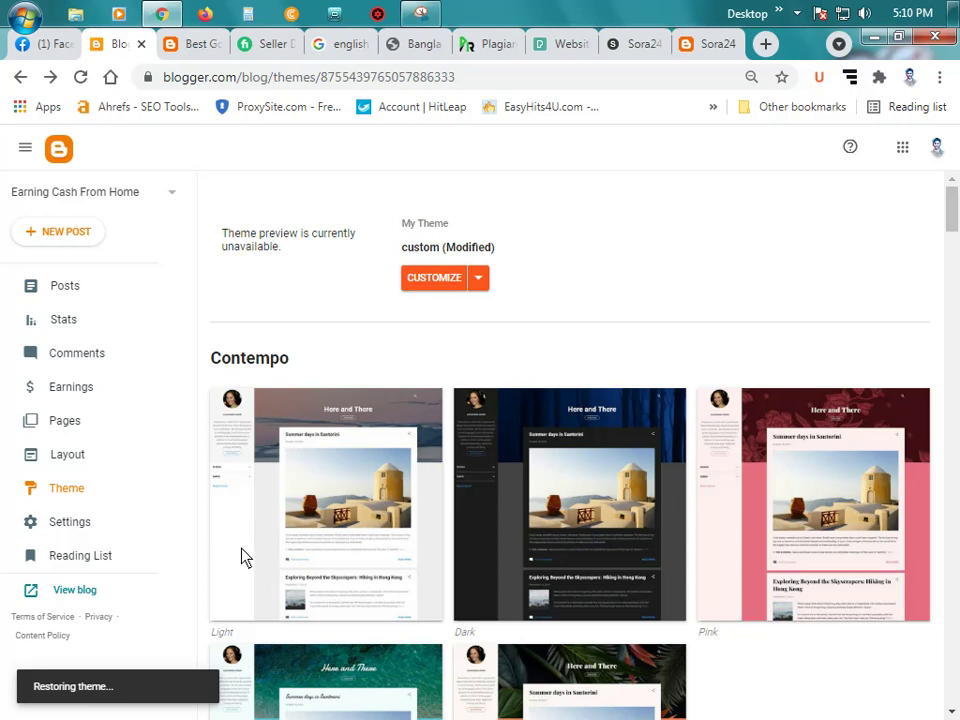
# Step: Once Blogger reports 'Restored theme', open the live blog in its new Sora24 design
pyautogui.scroll(-10, 540, 541)
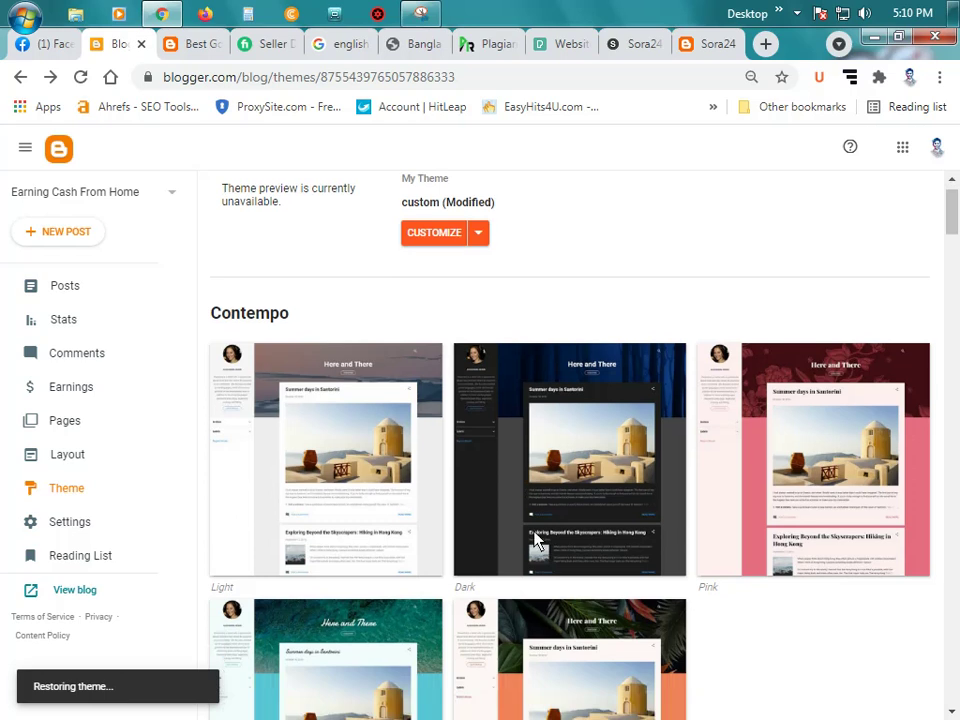
pyautogui.scroll(-15, 540, 541)
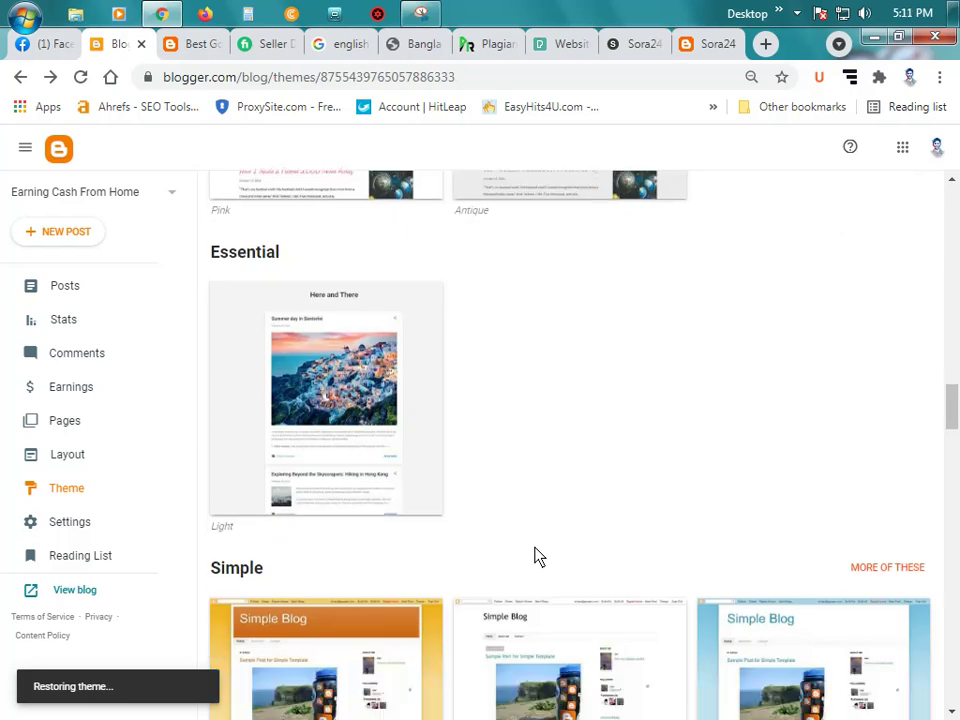
pyautogui.scroll(4, 533, 557)
pyautogui.scroll(-10, 535, 557)
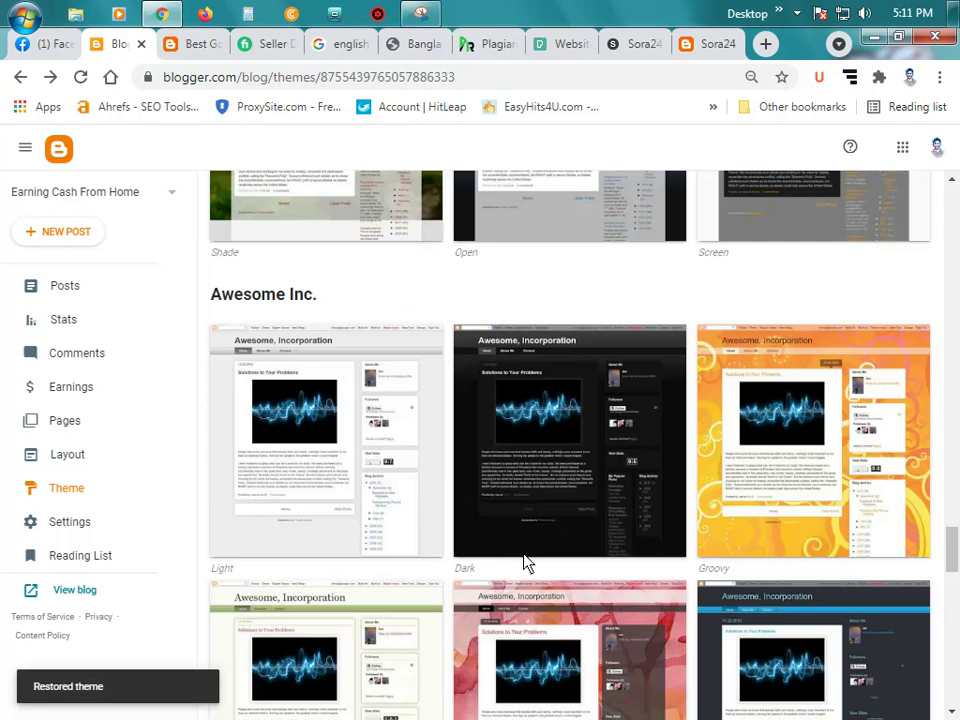
pyautogui.scroll(10, 527, 555)
pyautogui.scroll(5, 418, 530)
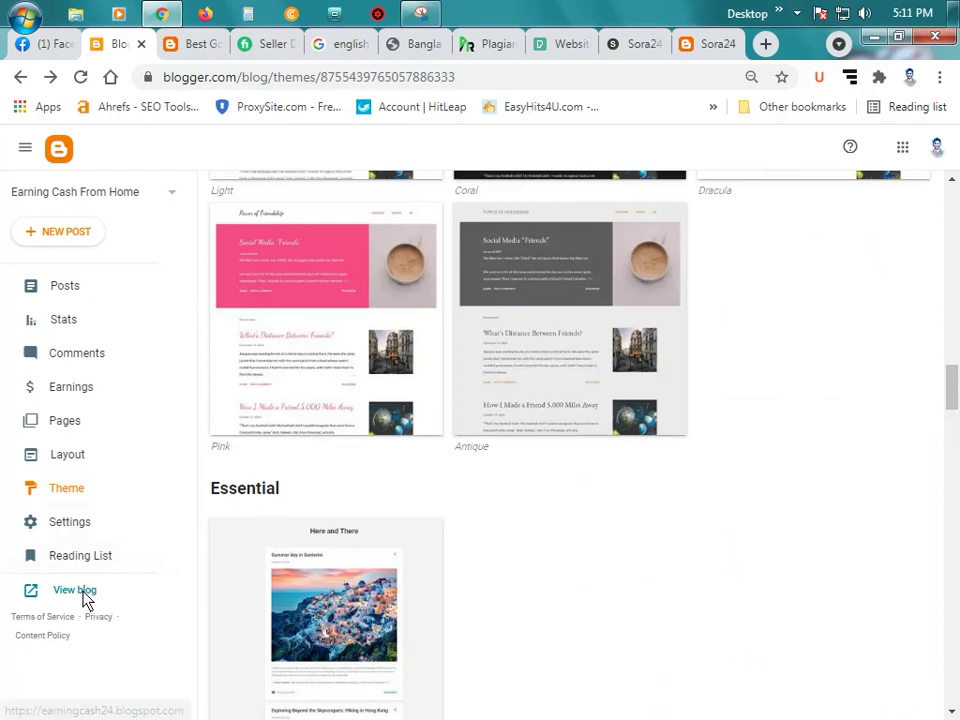
pyautogui.click(80, 592)
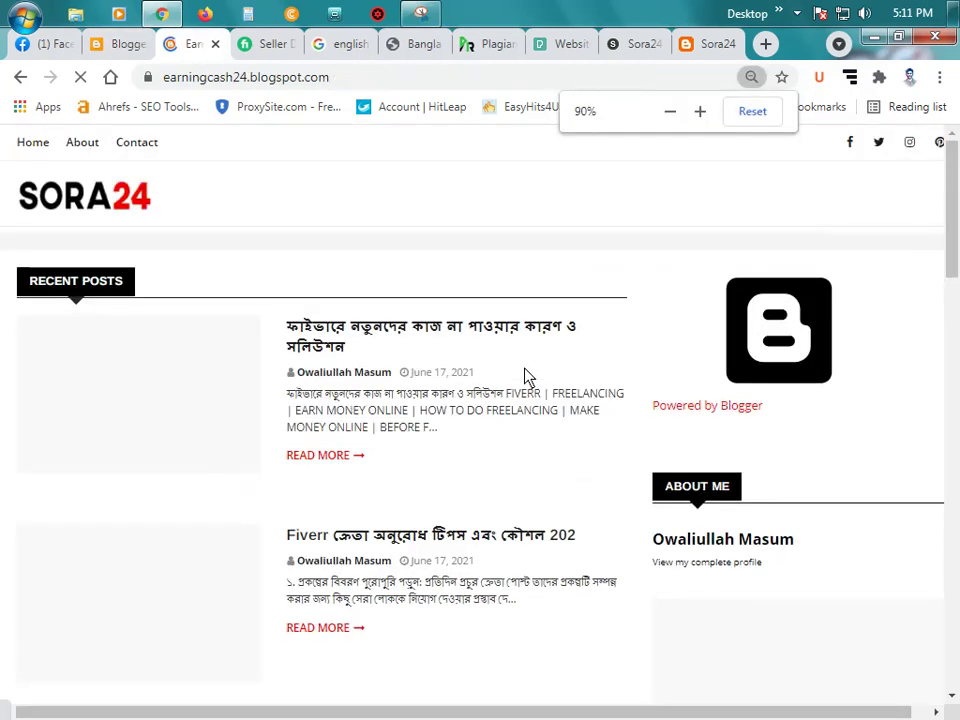
# Step: Scroll the earningcash24 blog down to its footer and back up, then return to Blogger's Theme page
pyautogui.scroll(1, 510, 377)
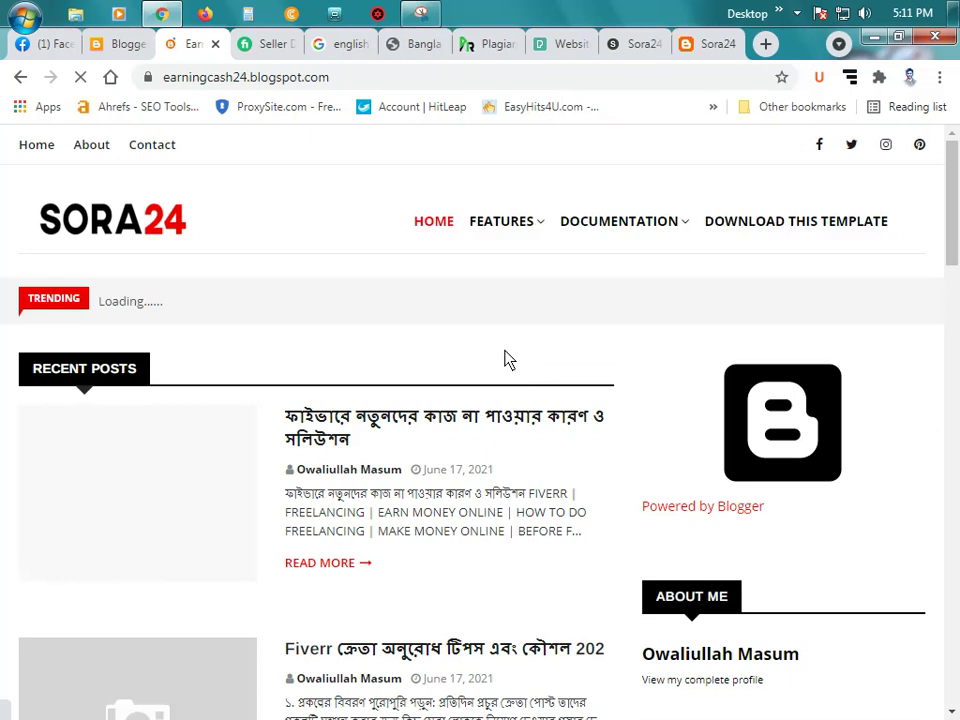
pyautogui.scroll(-1, 490, 370)
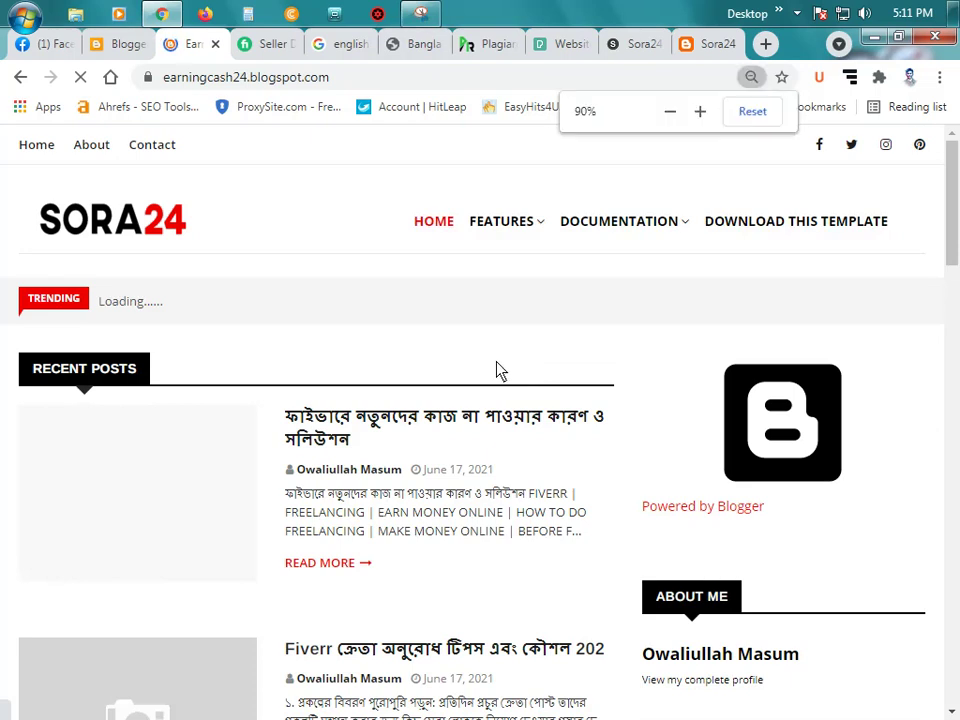
pyautogui.scroll(-1, 503, 373)
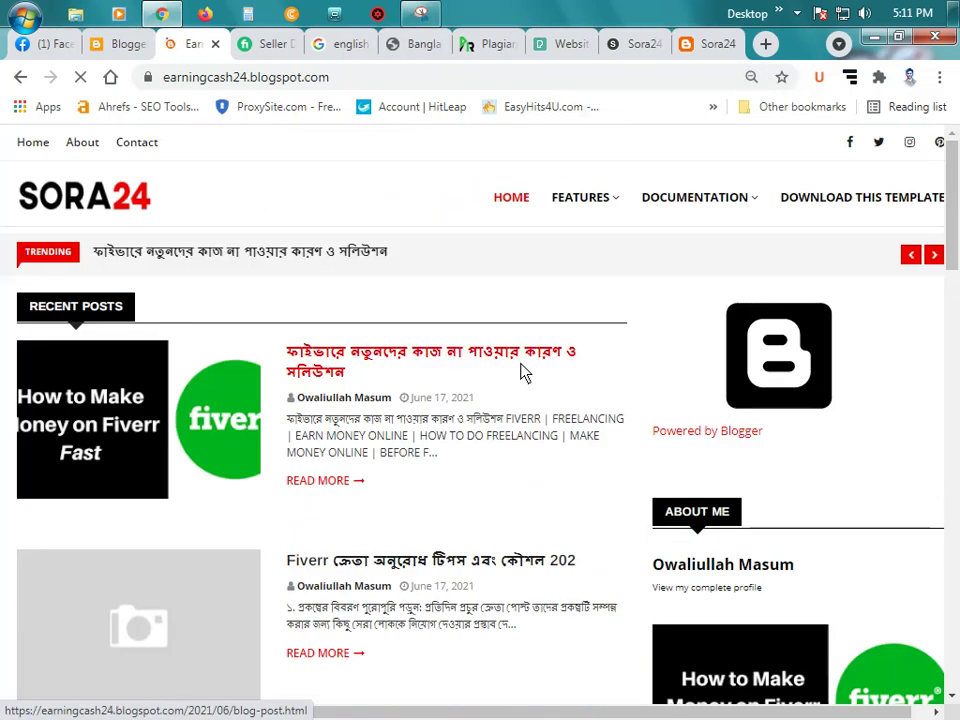
pyautogui.scroll(-1, 522, 371)
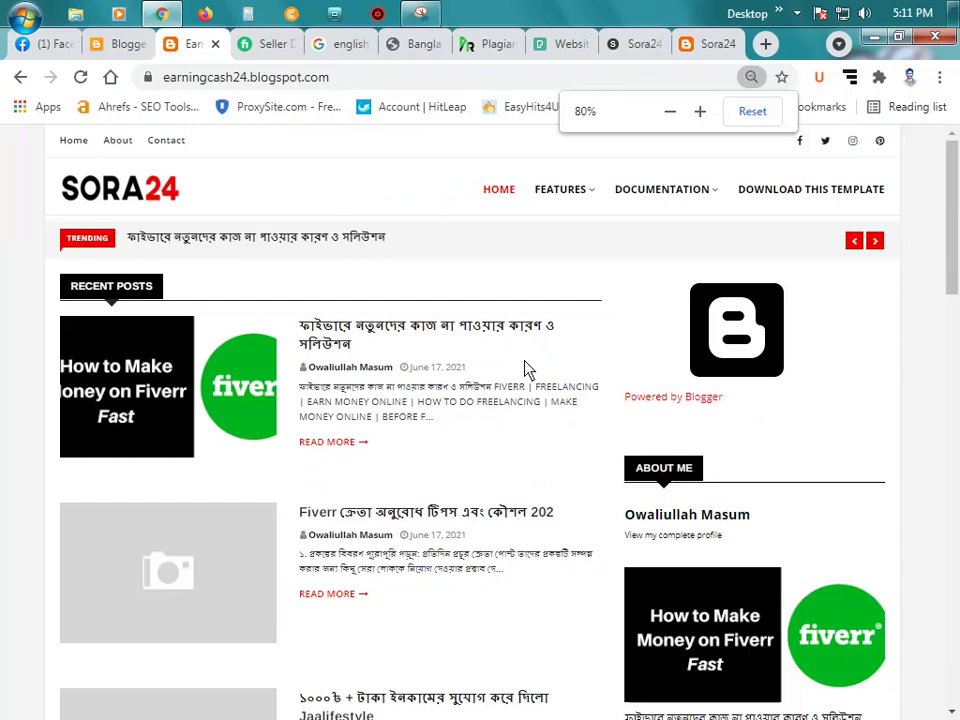
pyautogui.scroll(1, 527, 369)
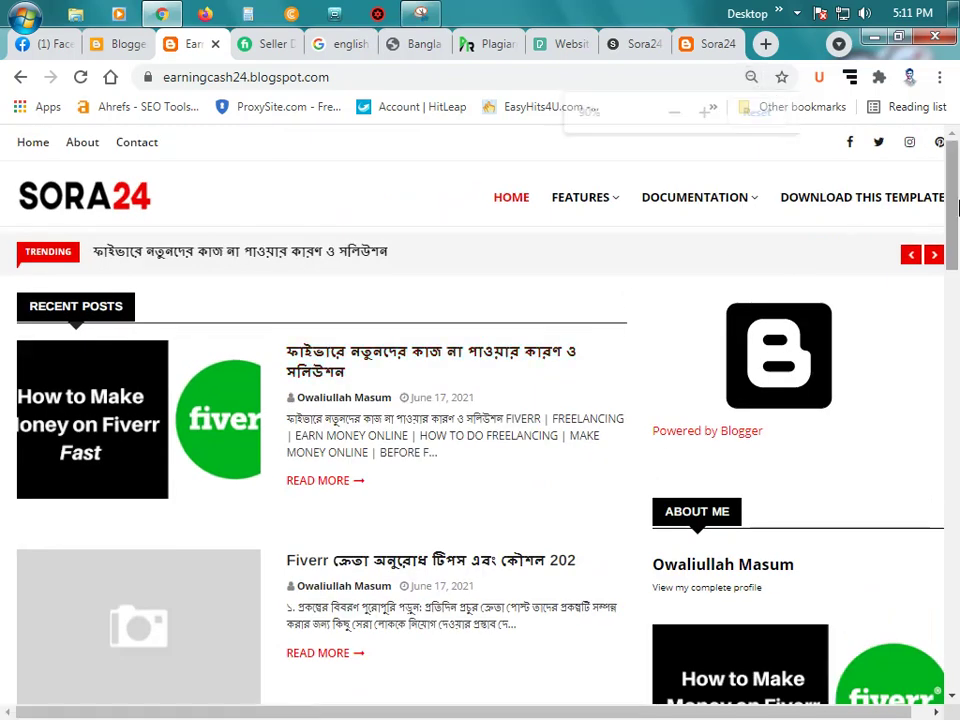
pyautogui.scroll(-1, 654, 272)
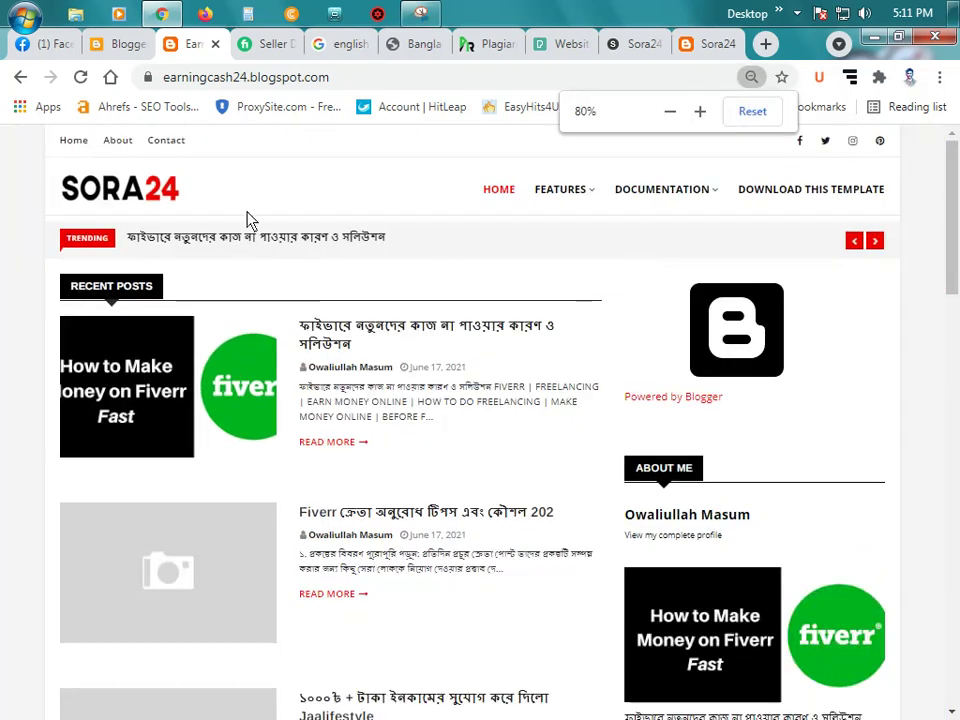
pyautogui.scroll(-1, 600, 255)
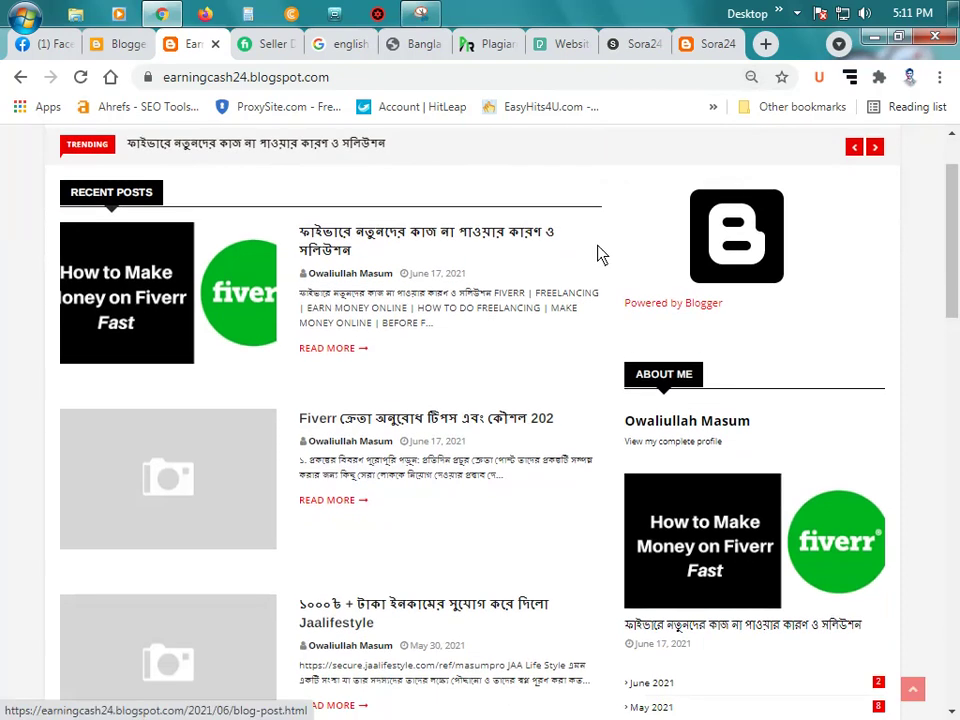
pyautogui.scroll(-9, 649, 261)
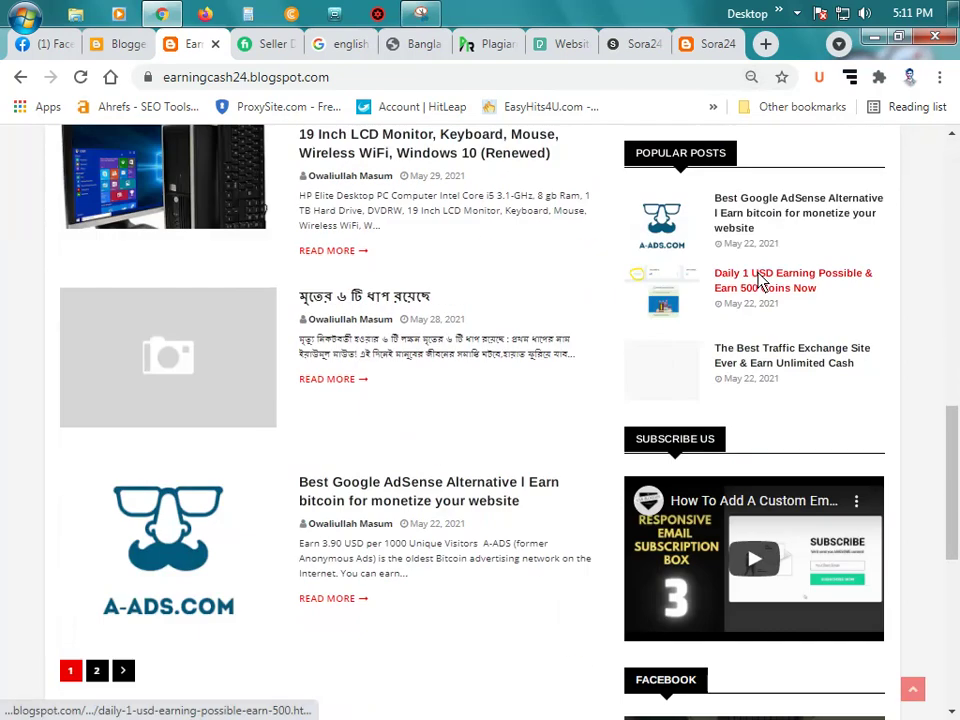
pyautogui.scroll(-5, 761, 282)
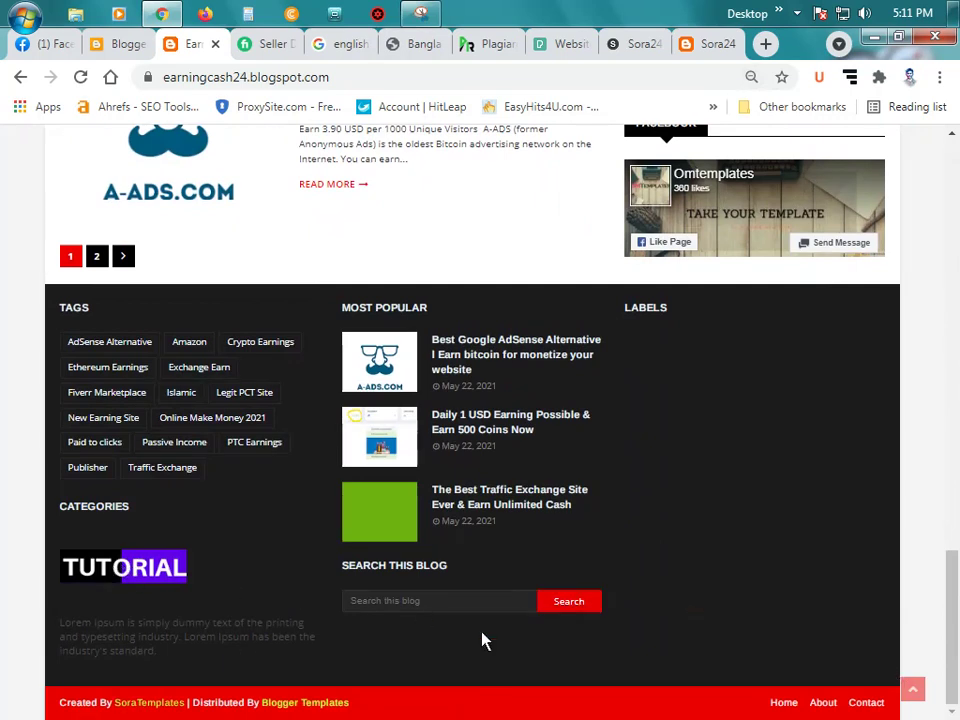
pyautogui.scroll(10, 531, 450)
pyautogui.scroll(5, 541, 469)
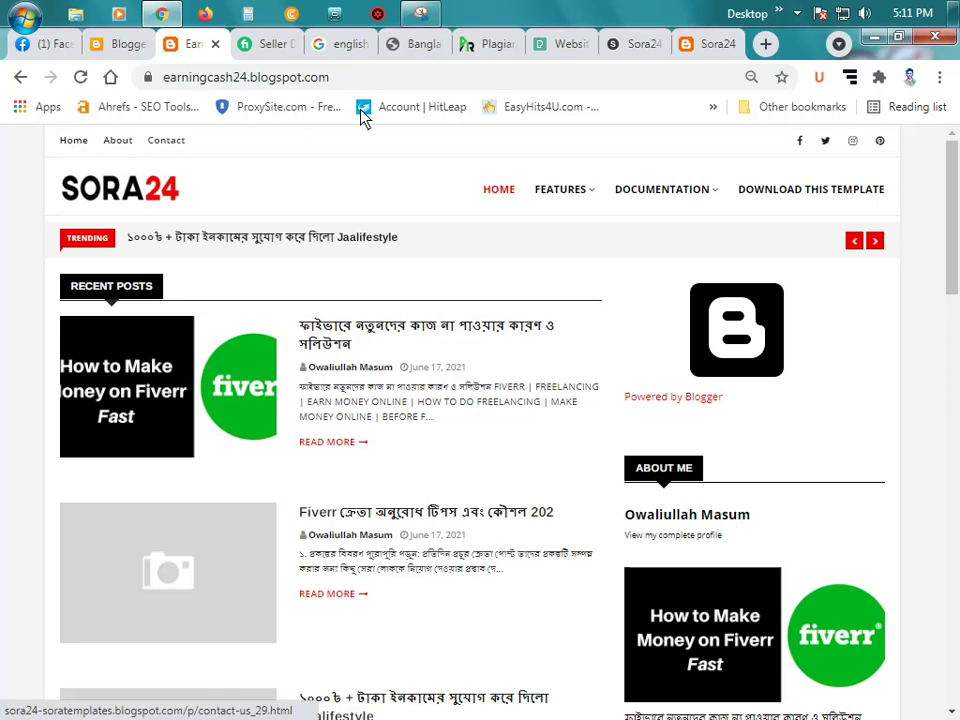
pyautogui.click(125, 44)
# Step: Go from the Theme page to the blog's Layout gadget editor
pyautogui.scroll(4, 200, 293)
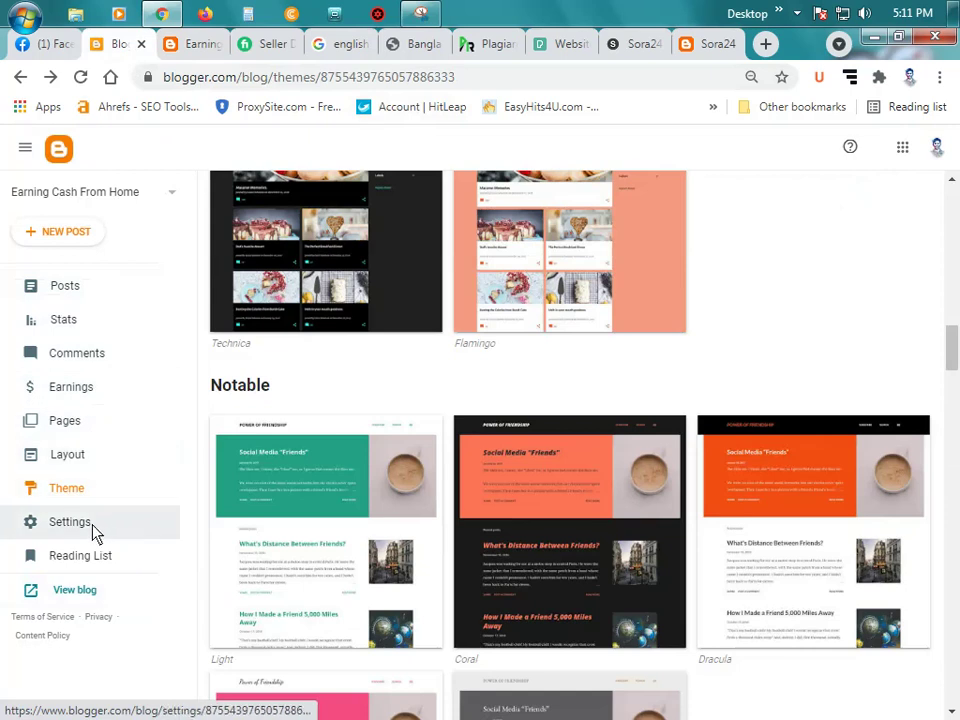
pyautogui.click(64, 497)
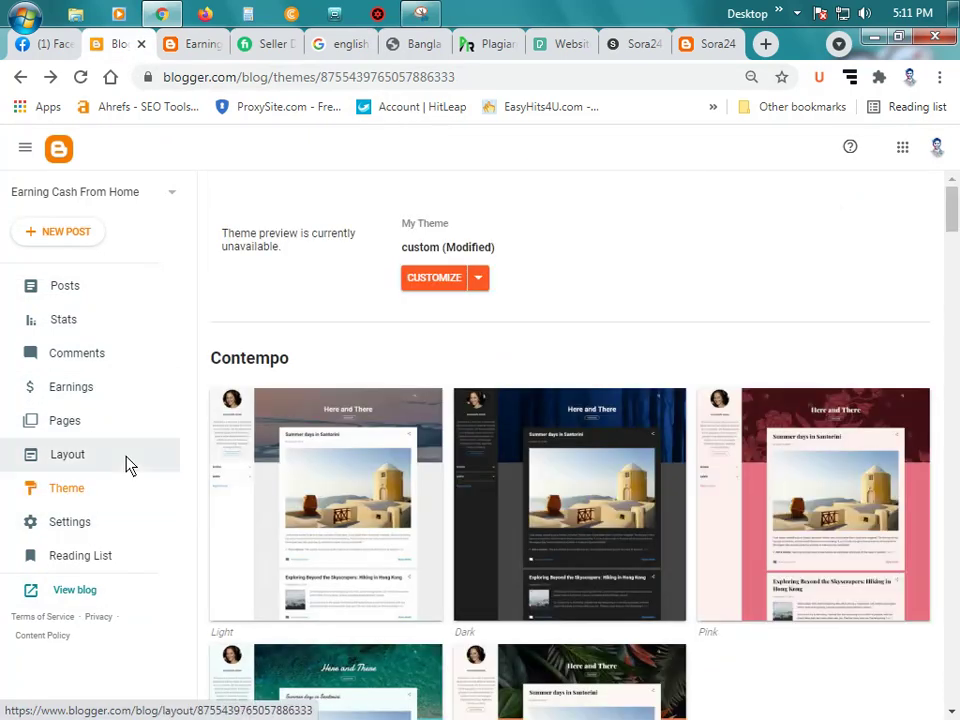
pyautogui.click(55, 456)
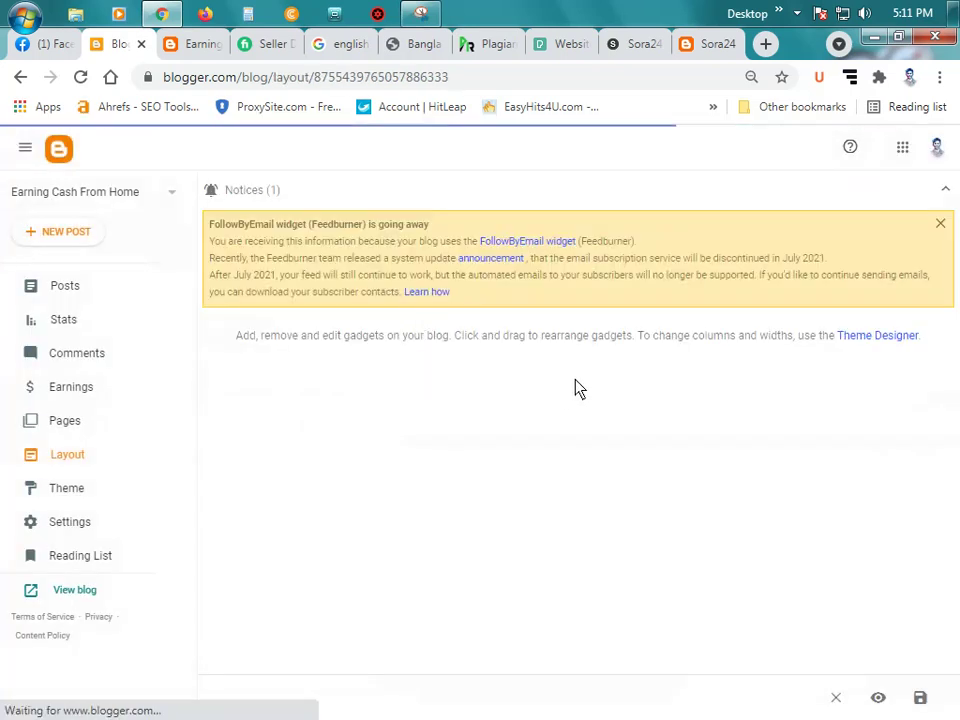
# Step: Reply 'Okk' in the Facebook chat, close the chat, and return to the Blogger Layout page
pyautogui.click(43, 44)
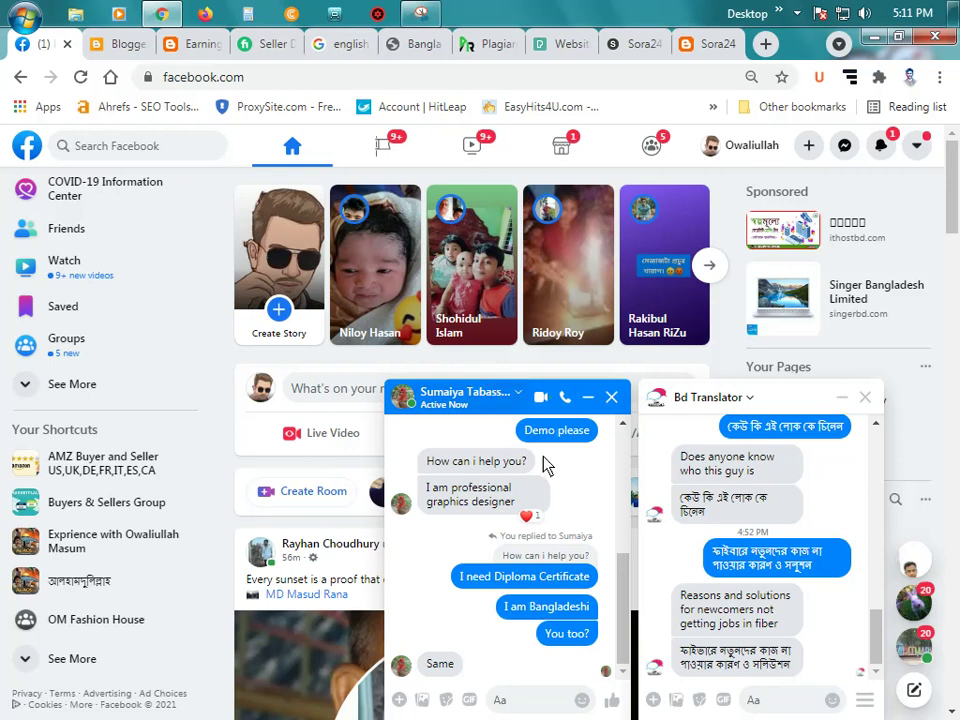
pyautogui.click(531, 702)
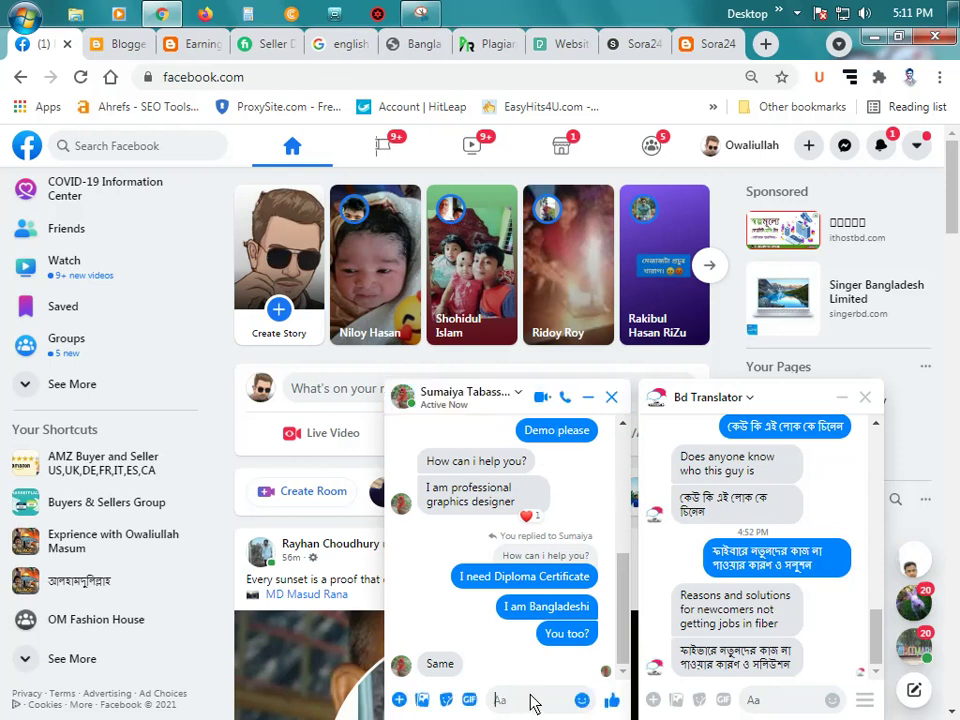
pyautogui.write('Okk')
pyautogui.press('Return')
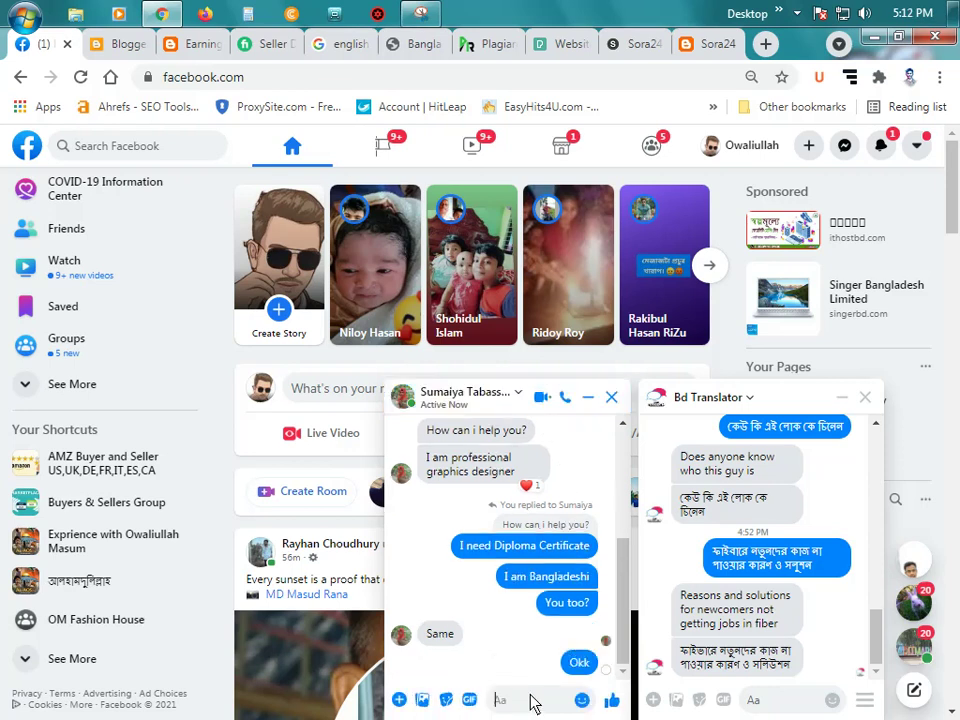
pyautogui.click(611, 397)
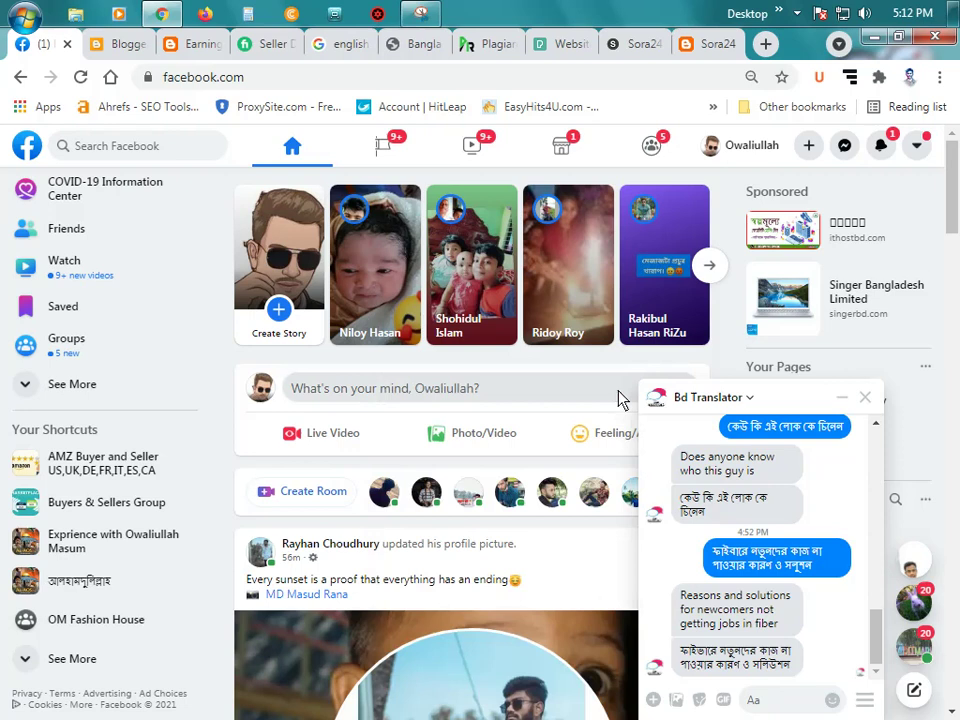
pyautogui.click(105, 44)
# Step: Compare the Layout page's gadget sections with the live blog's navigation
pyautogui.scroll(-1, 420, 474)
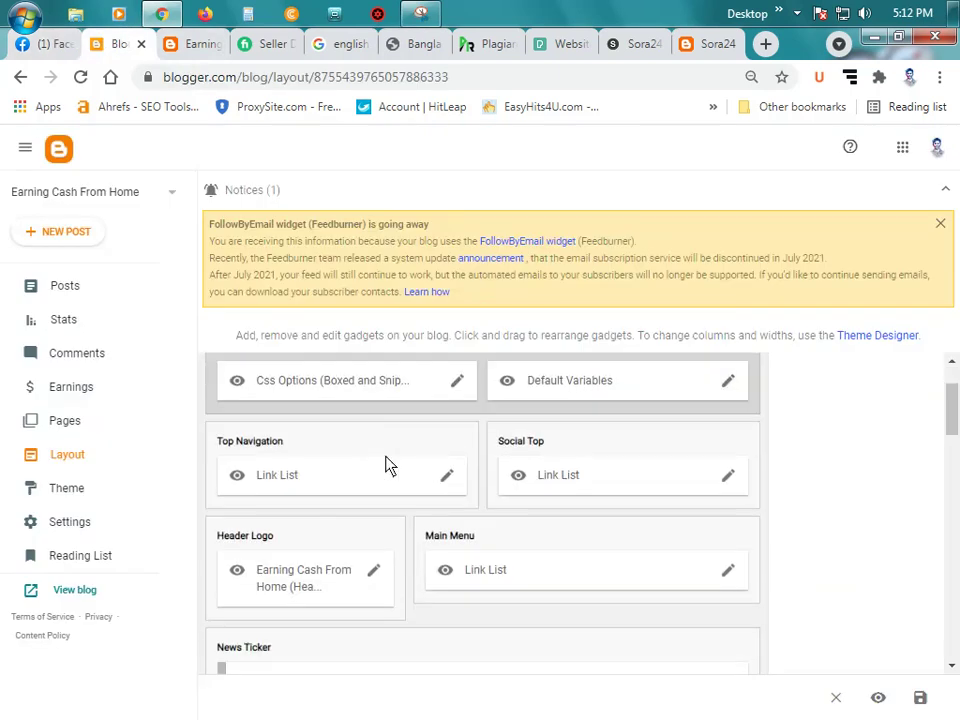
pyautogui.keyDown('ctrl'); pyautogui.scroll(1, 401, 458); pyautogui.keyUp('ctrl')
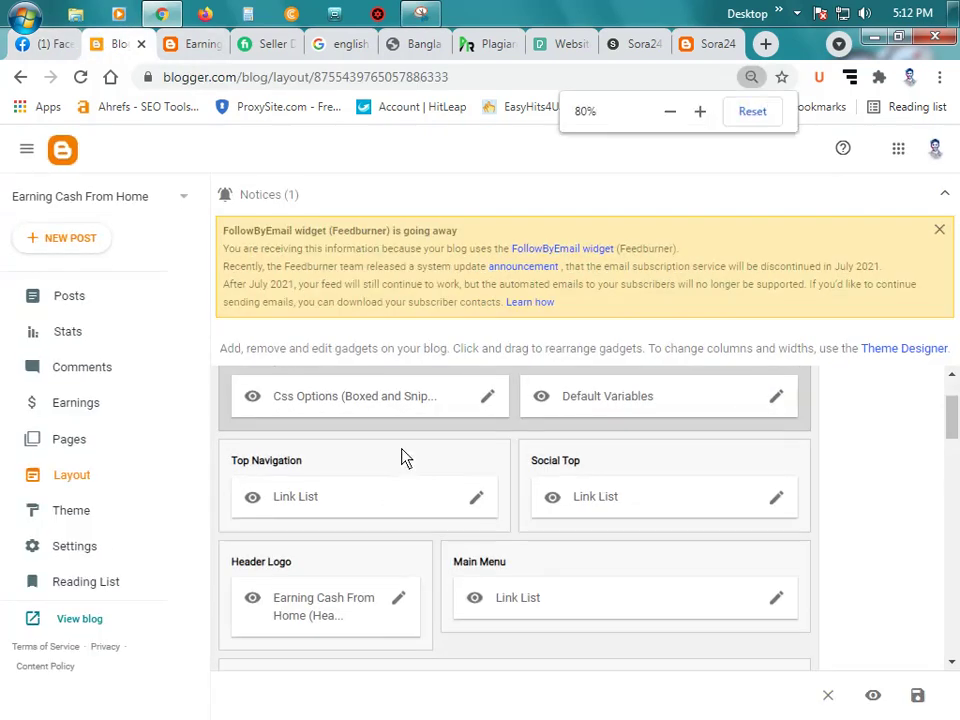
pyautogui.scroll(-1, 497, 476)
pyautogui.scroll(1, 530, 450)
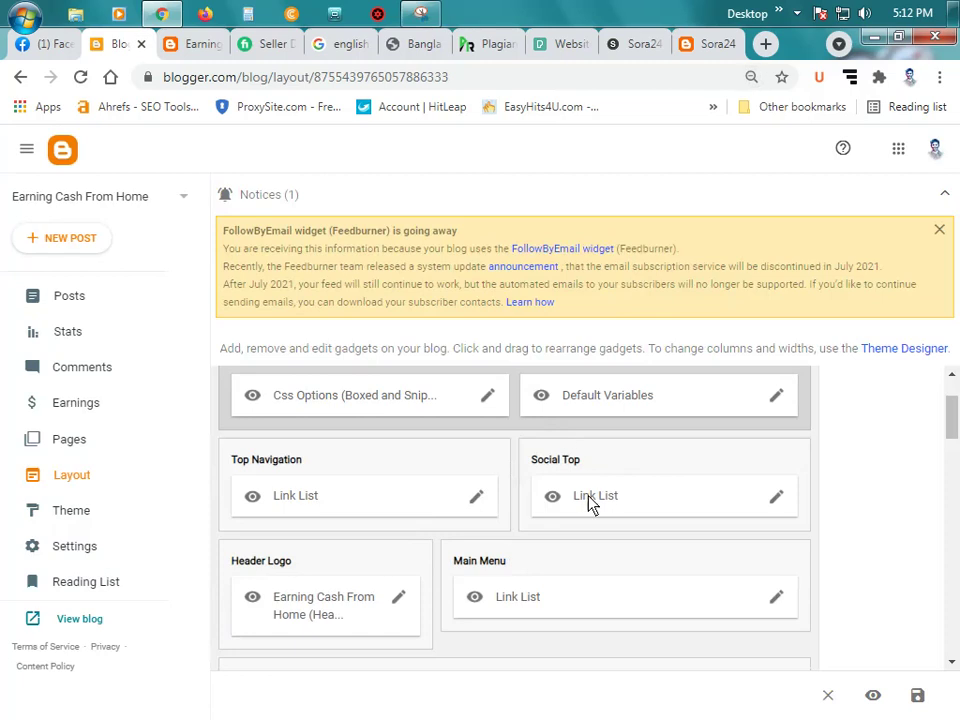
pyautogui.scroll(1, 600, 490)
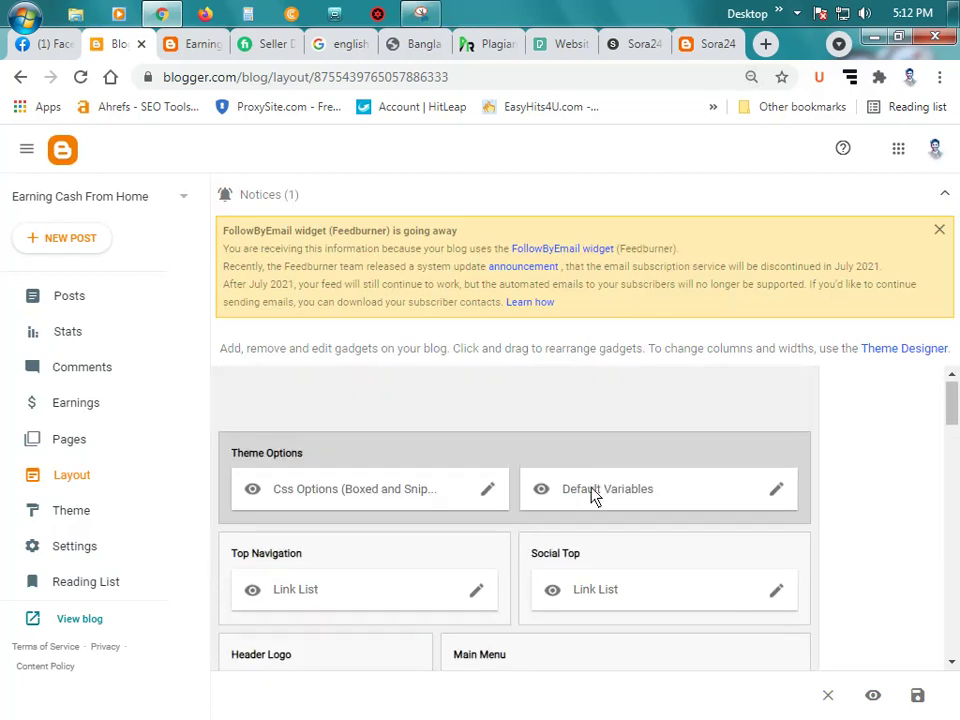
pyautogui.scroll(-1, 580, 499)
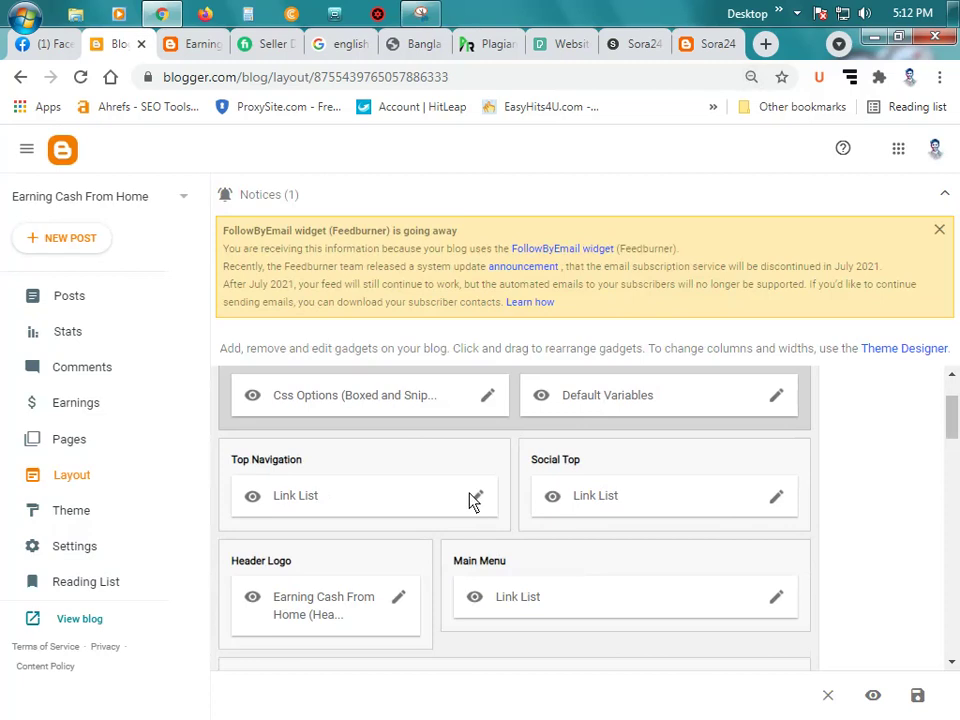
pyautogui.click(203, 44)
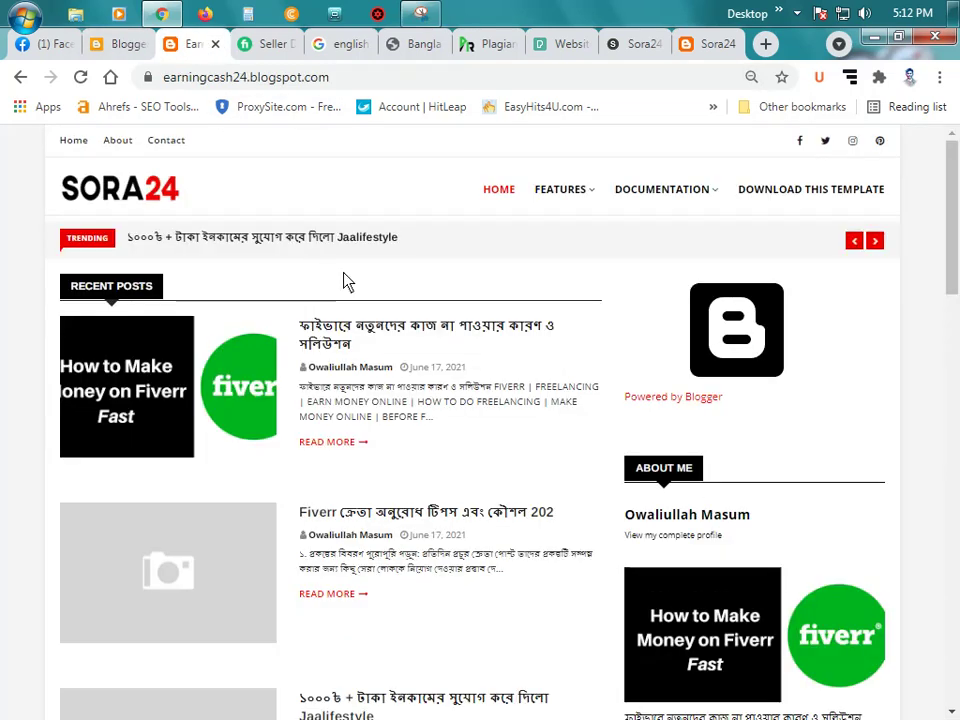
pyautogui.click(127, 44)
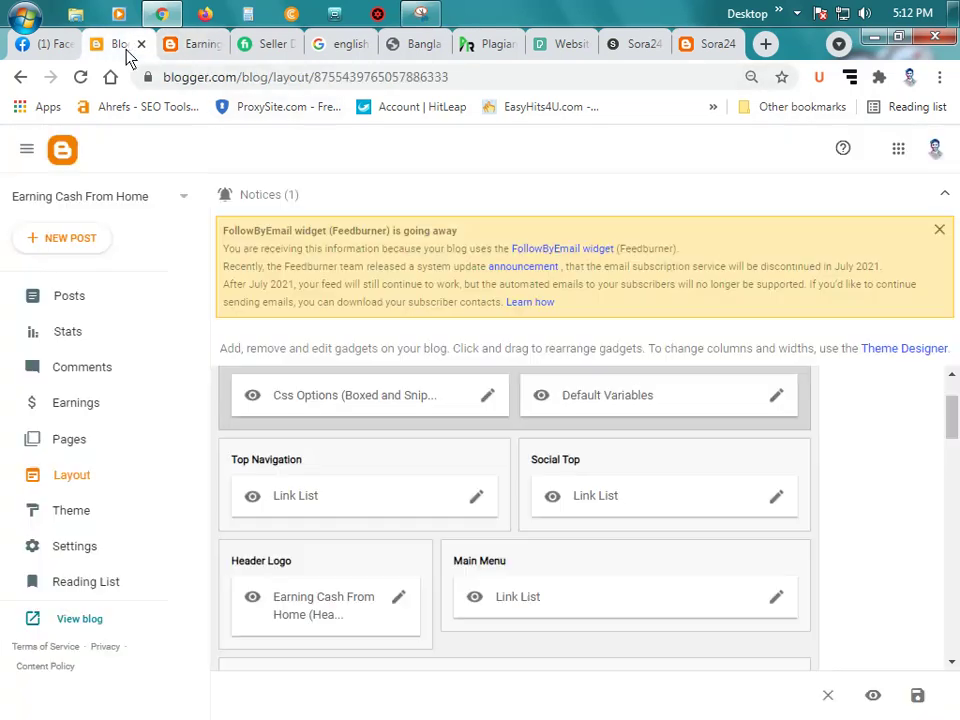
# Step: Review the Top Navigation link list's Home, About and Contact entries, cancel, and view the live blog
pyautogui.click(477, 497)
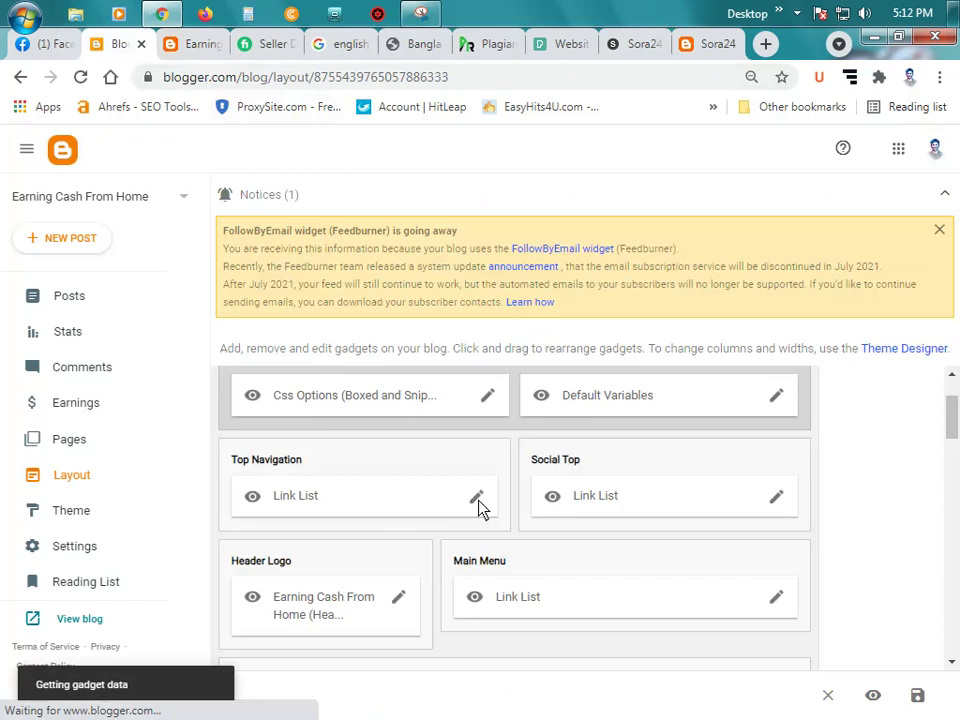
pyautogui.scroll(-3, 435, 432)
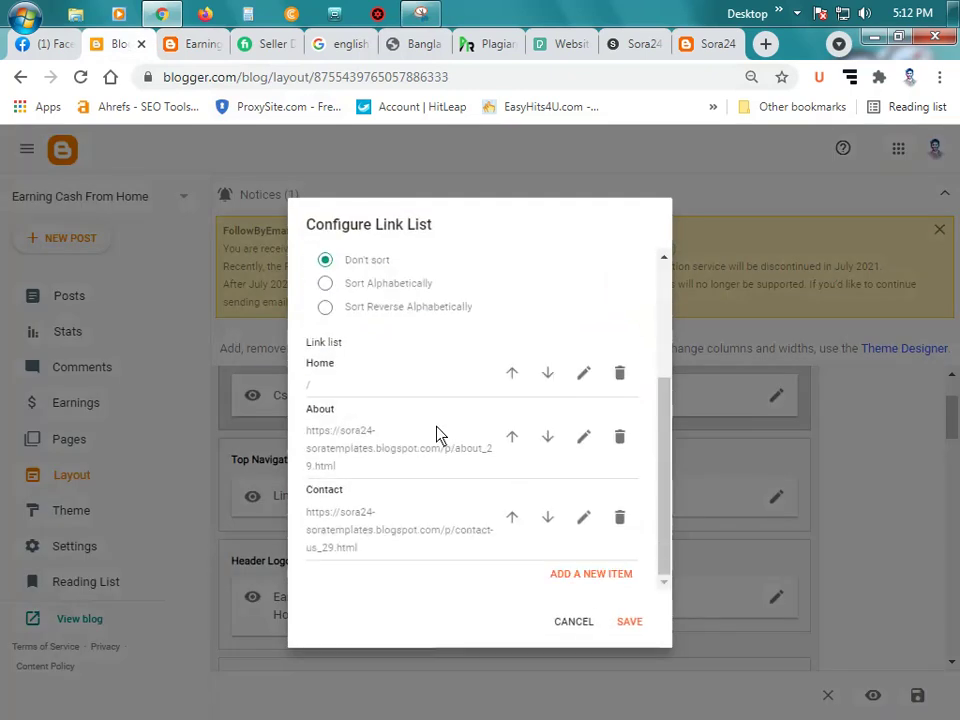
pyautogui.click(573, 621)
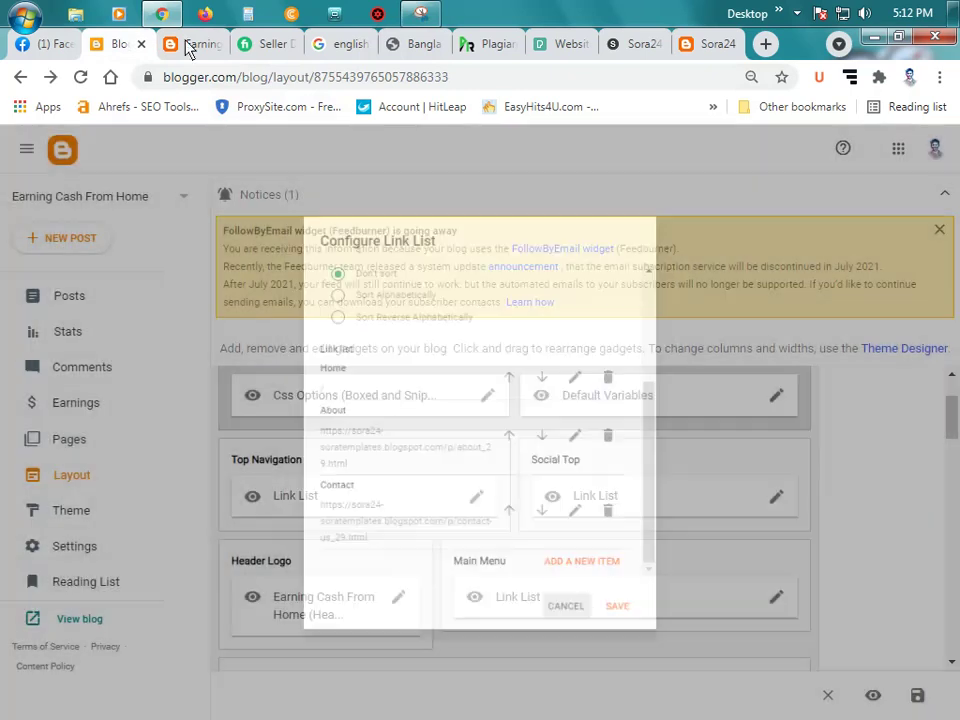
pyautogui.click(195, 44)
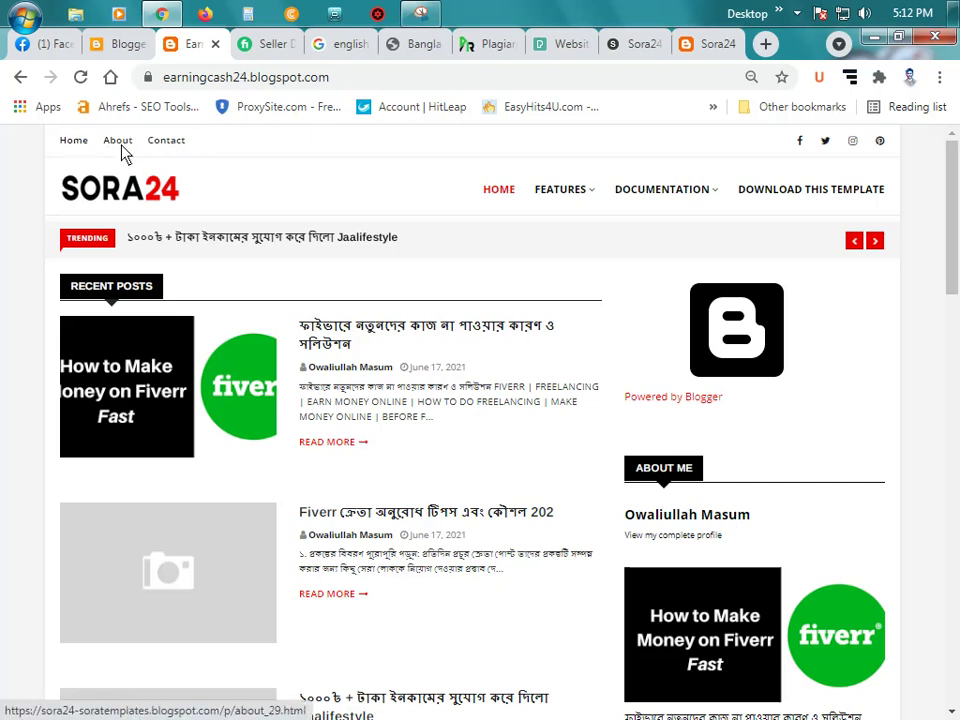
# Step: Reopen the Top Navigation link list and start editing the Home entry's Site URL
pyautogui.click(120, 44)
pyautogui.scroll(1, 400, 480)
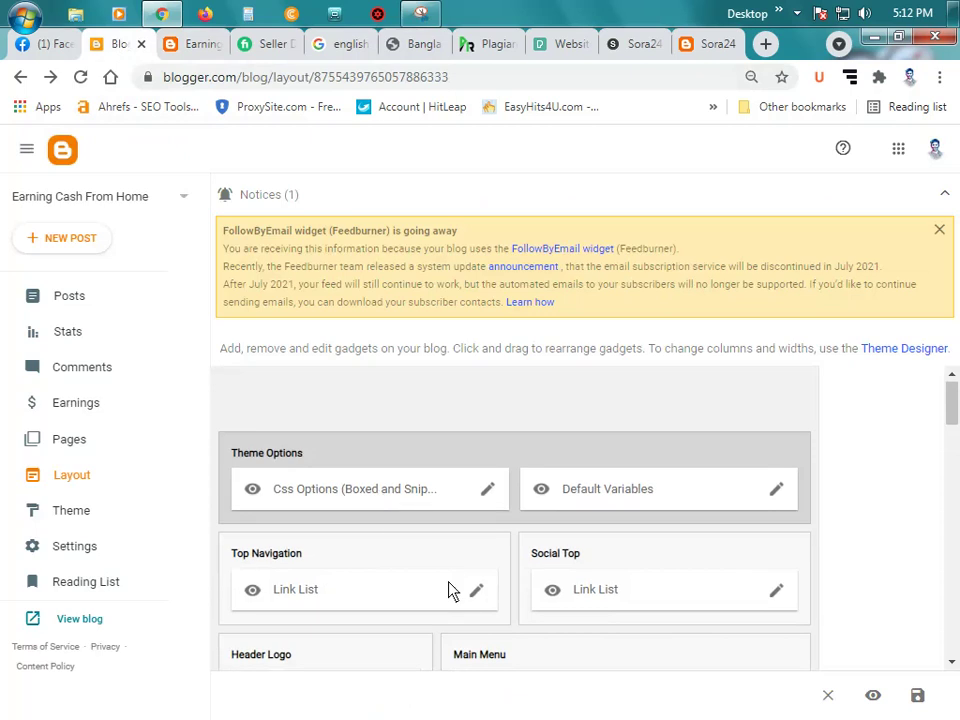
pyautogui.scroll(-1, 470, 560)
pyautogui.click(476, 500)
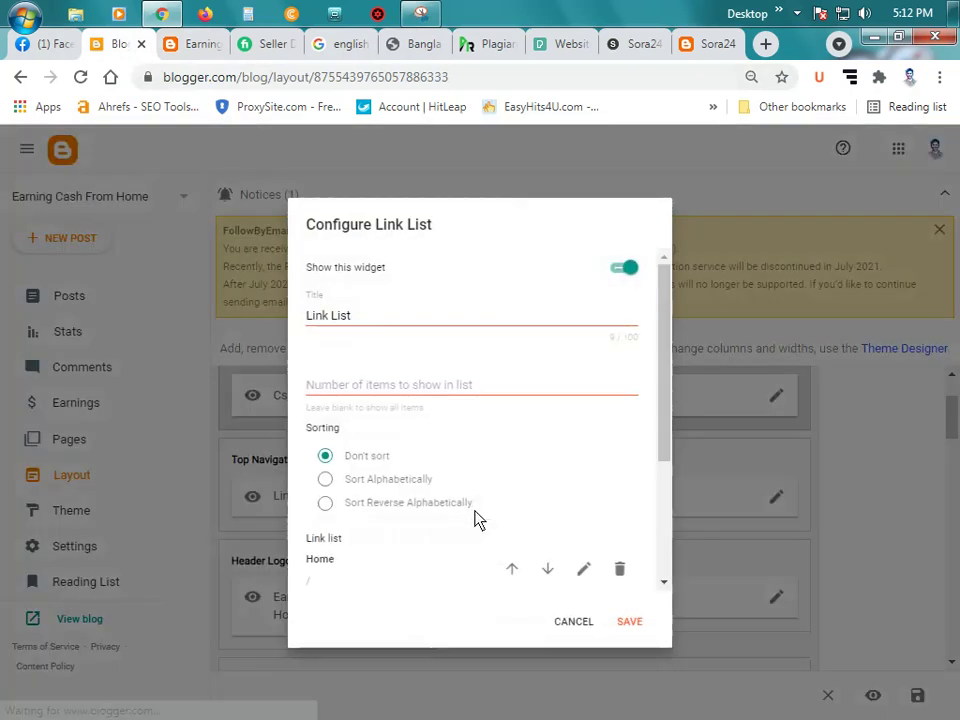
pyautogui.click(373, 325)
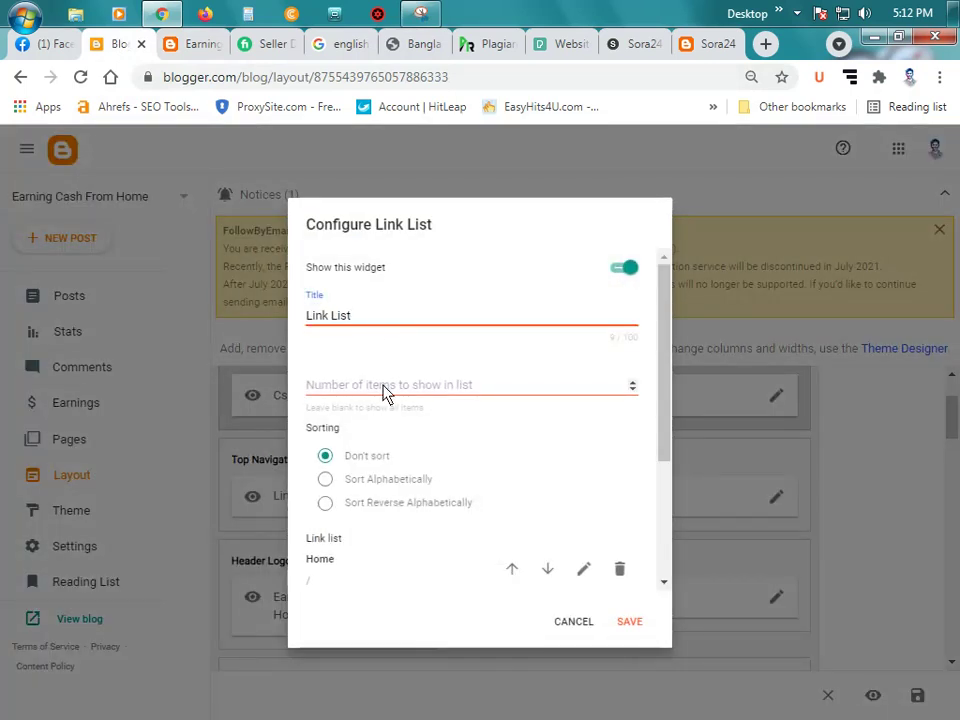
pyautogui.click(496, 390)
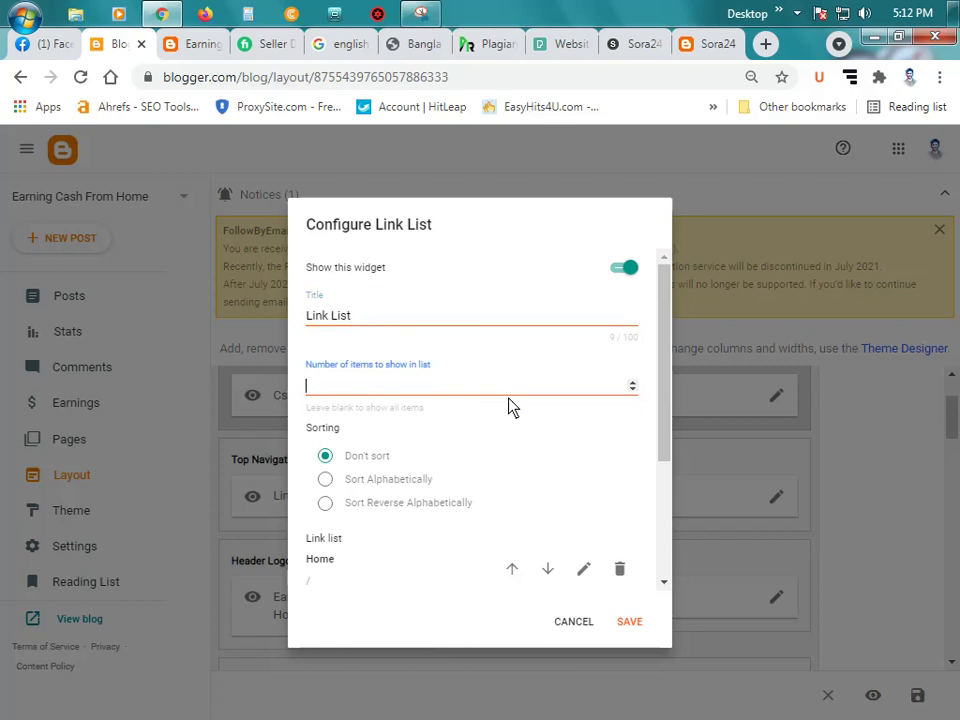
pyautogui.scroll(-1, 500, 412)
pyautogui.scroll(-1, 446, 404)
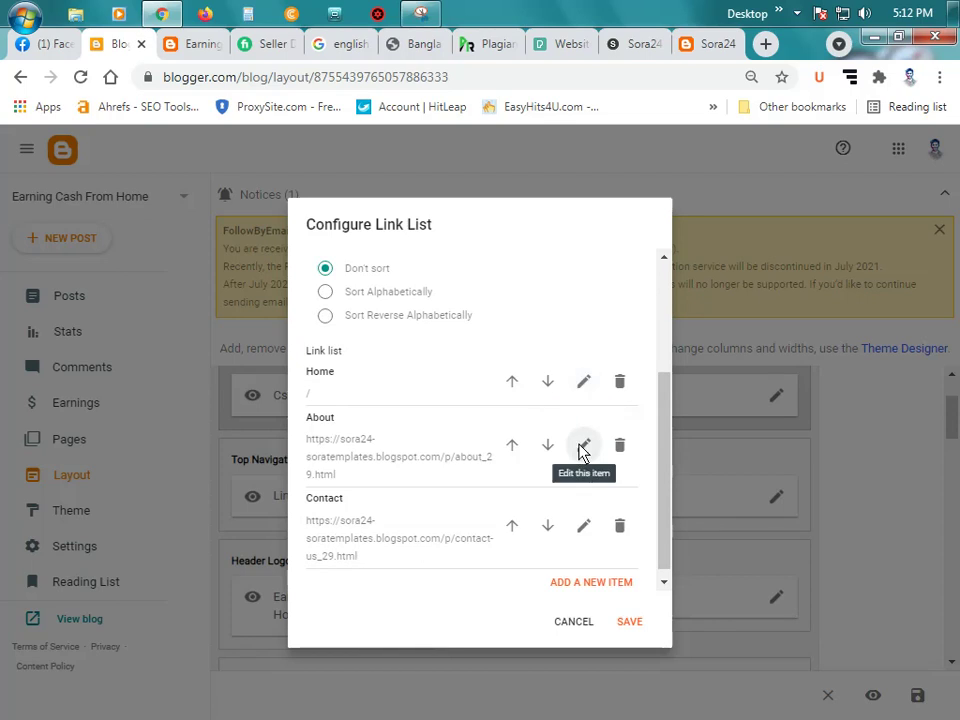
pyautogui.click(583, 382)
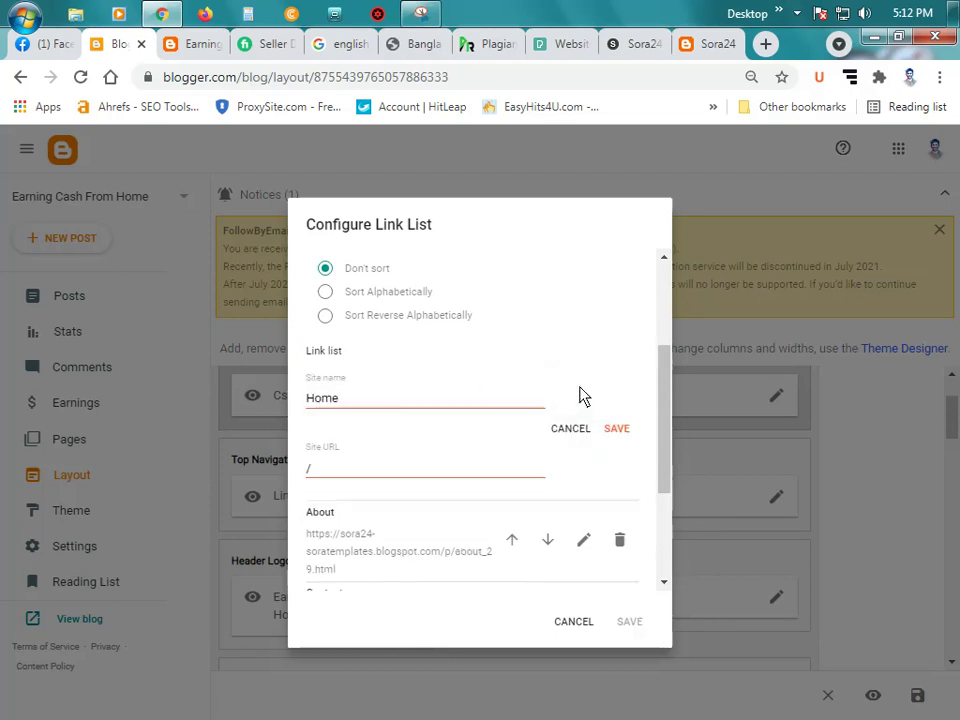
pyautogui.click(338, 471)
# Step: Copy the live blog's home address from the address bar, then return to the link list editor
pyautogui.click(195, 44)
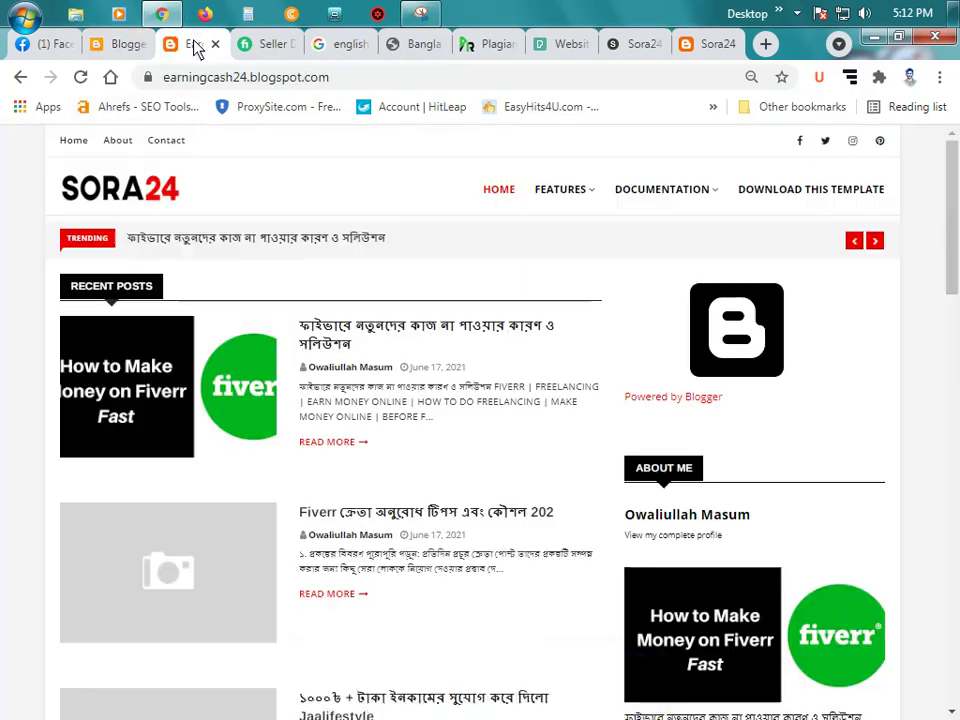
pyautogui.click(320, 78)
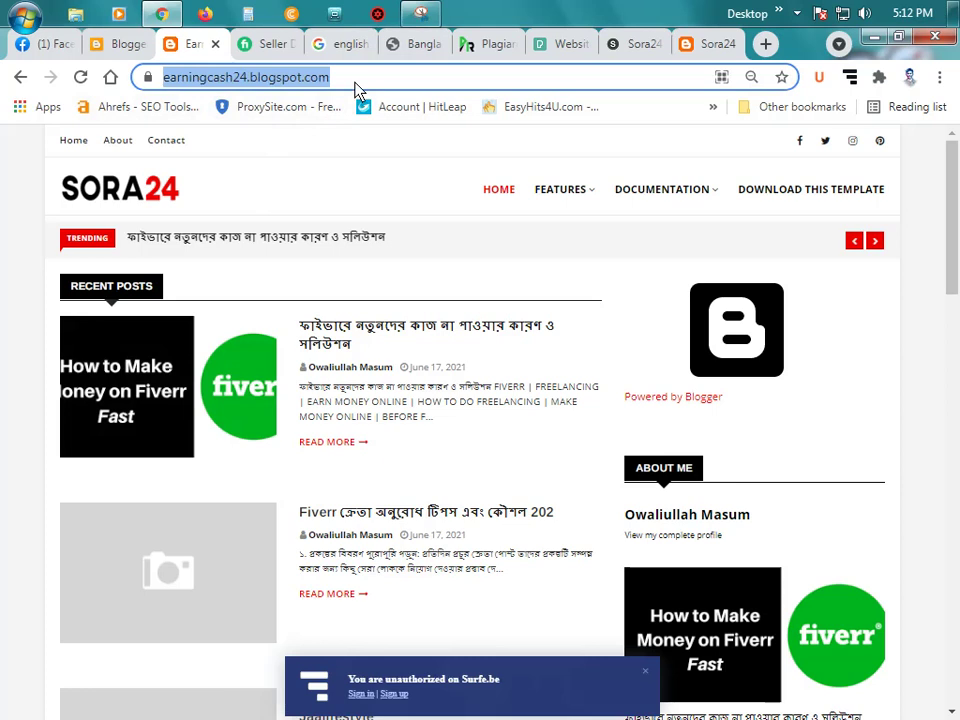
pyautogui.click(355, 85)
pyautogui.tripleClick(403, 88)
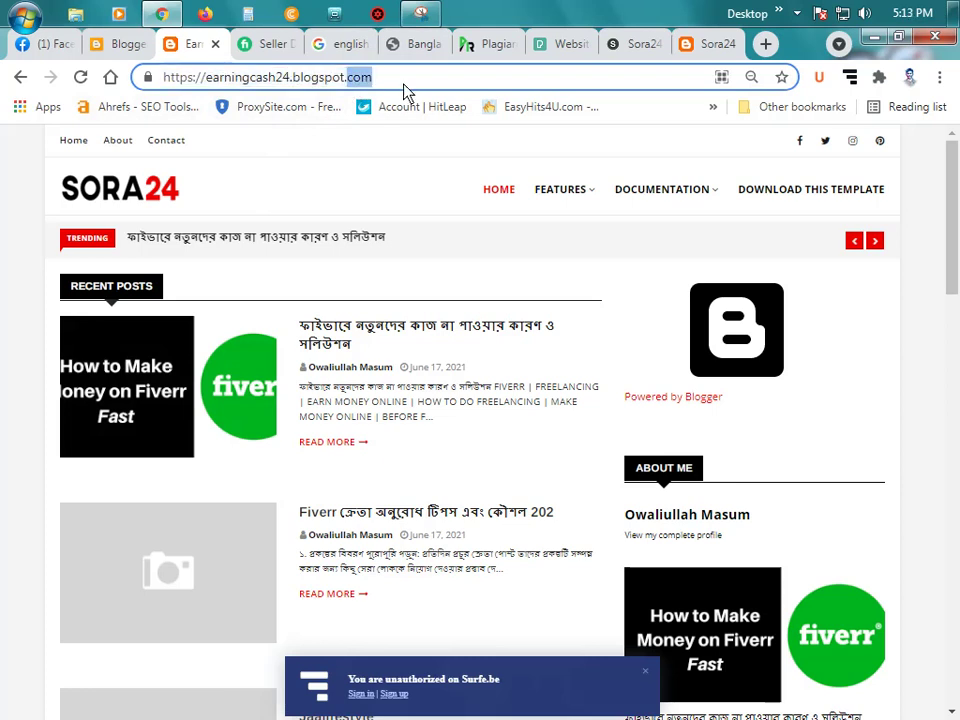
pyautogui.rightClick(340, 82)
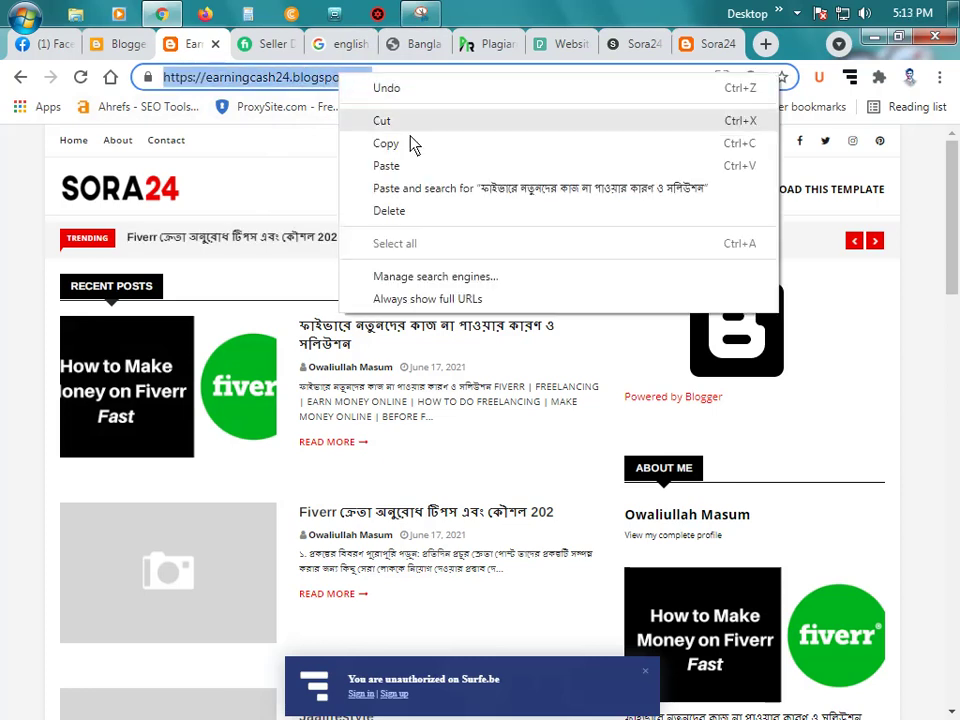
pyautogui.click(405, 141)
pyautogui.click(124, 43)
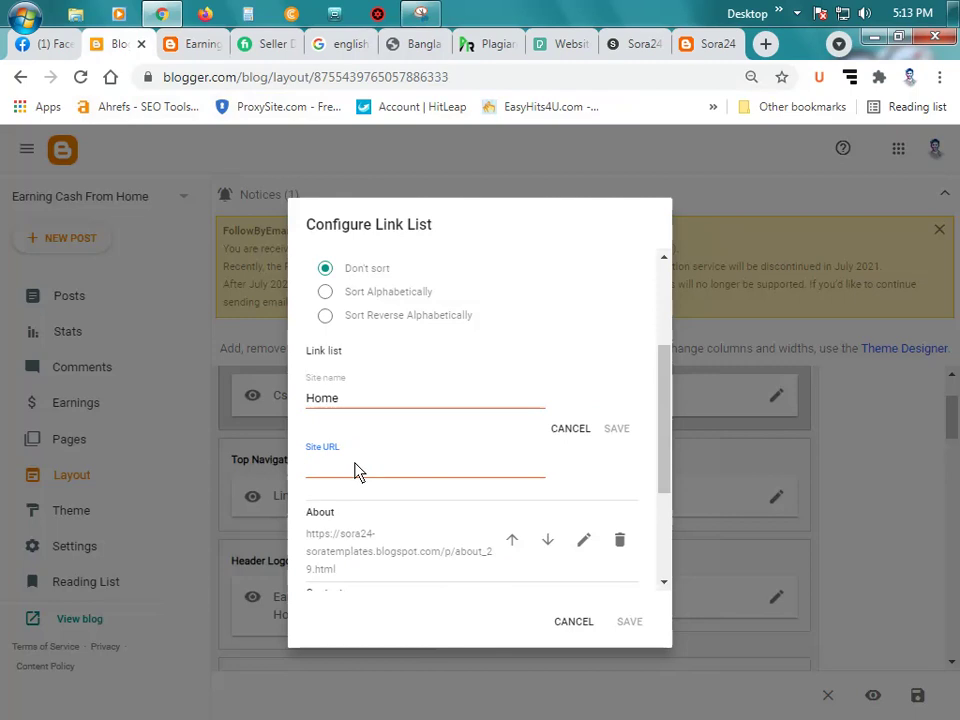
# Step: Paste the blog address into the Home link's URL and save it, open About, then cancel the dialog
pyautogui.hotkey('ctrl', 'v')
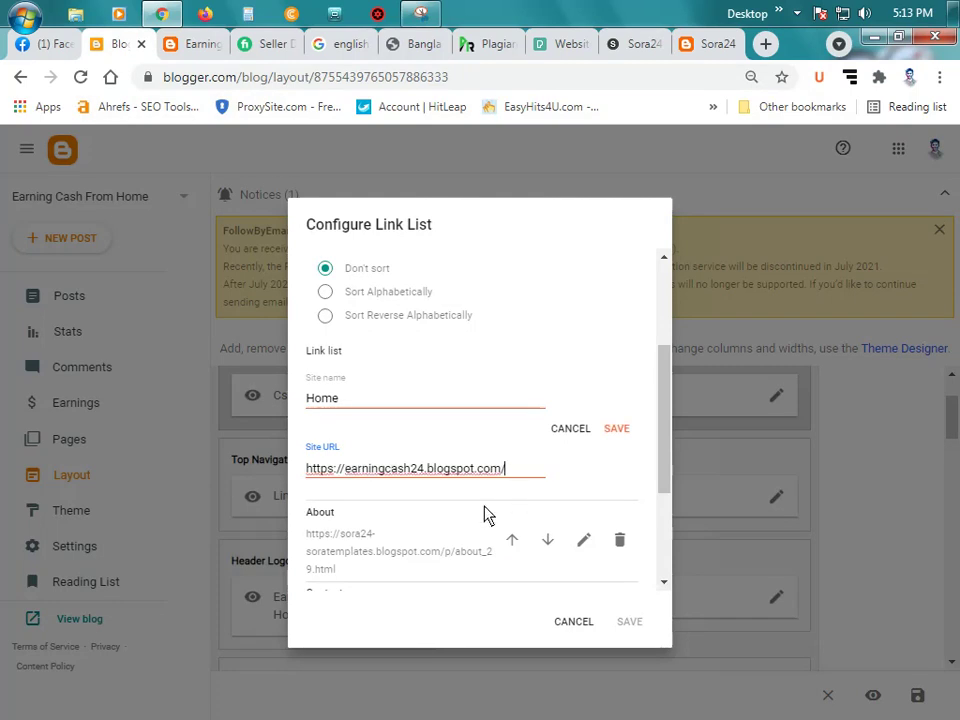
pyautogui.click(617, 432)
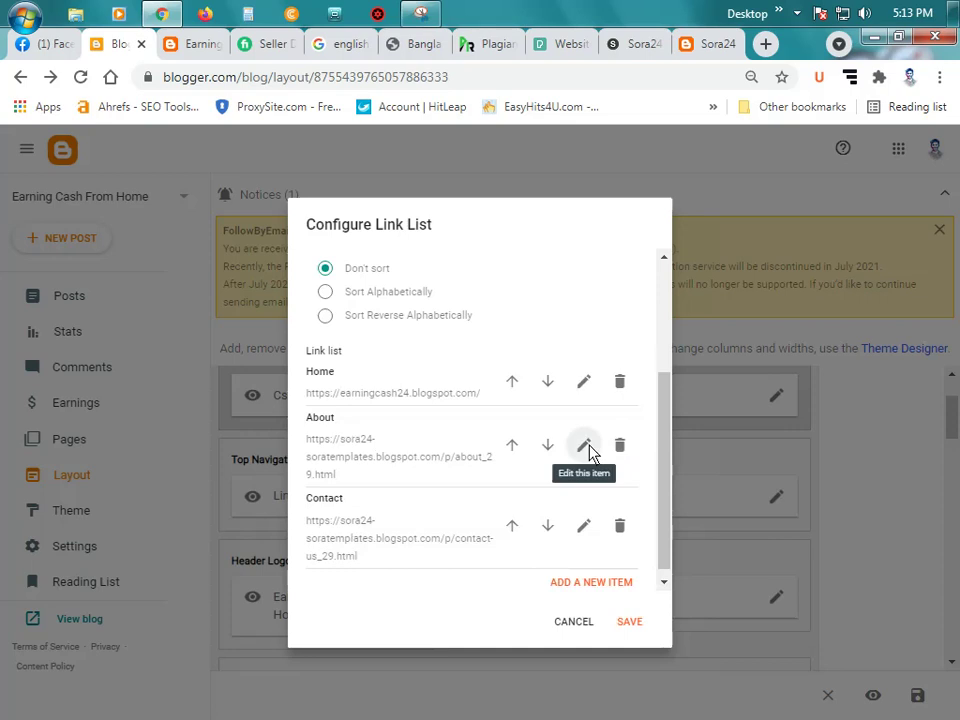
pyautogui.click(584, 445)
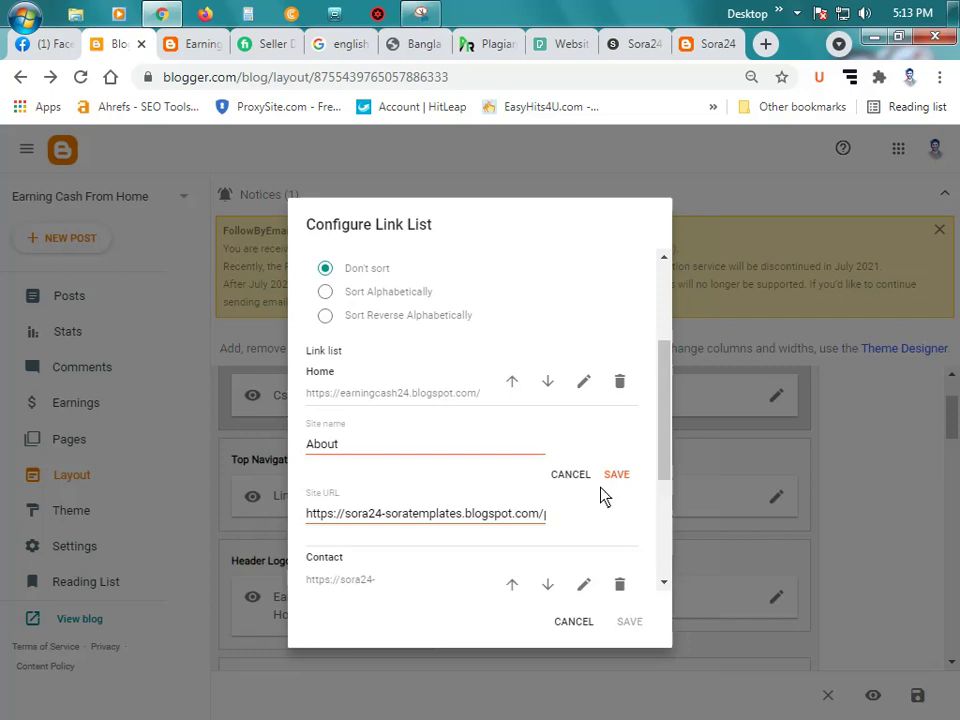
pyautogui.scroll(-1, 612, 530)
pyautogui.scroll(1, 486, 438)
pyautogui.scroll(1, 558, 541)
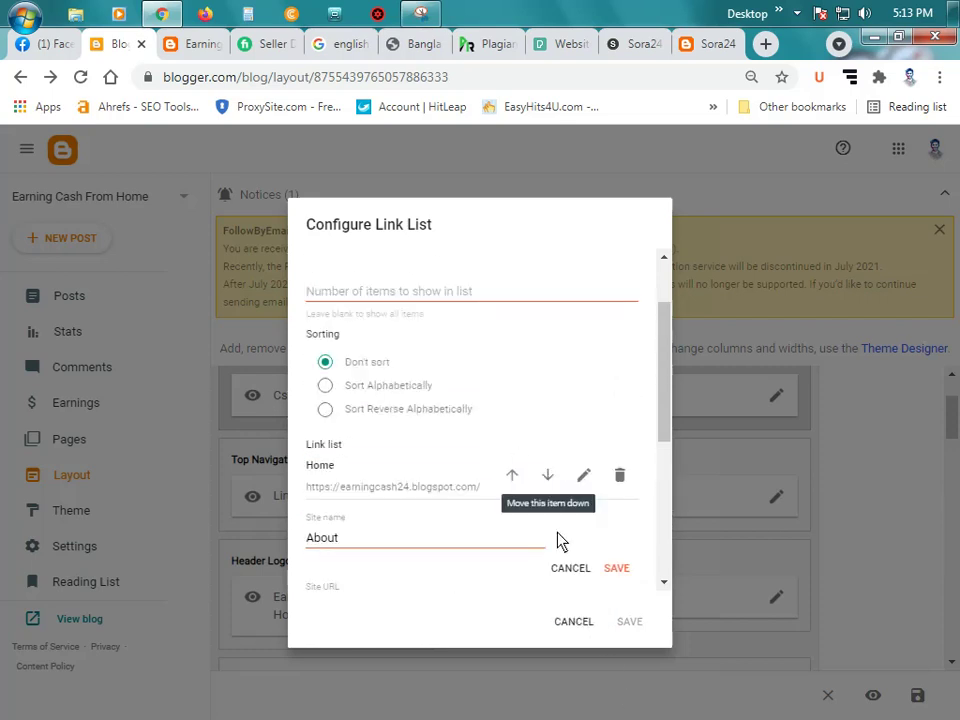
pyautogui.click(585, 621)
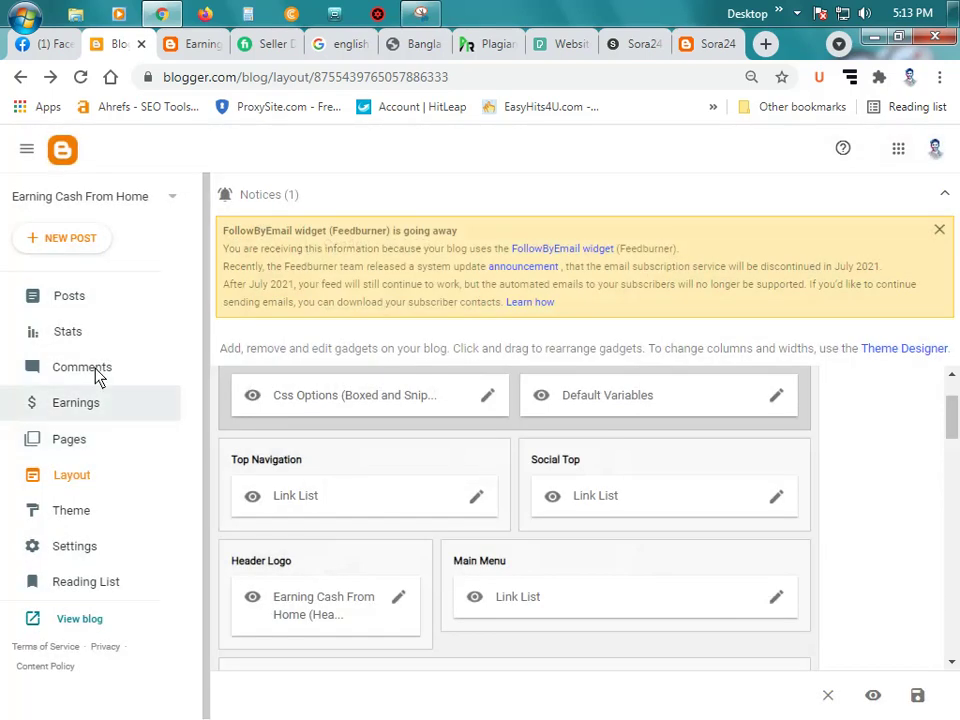
# Step: Create a new Blogger page titled 'About' and place the cursor in its empty body
pyautogui.click(113, 446)
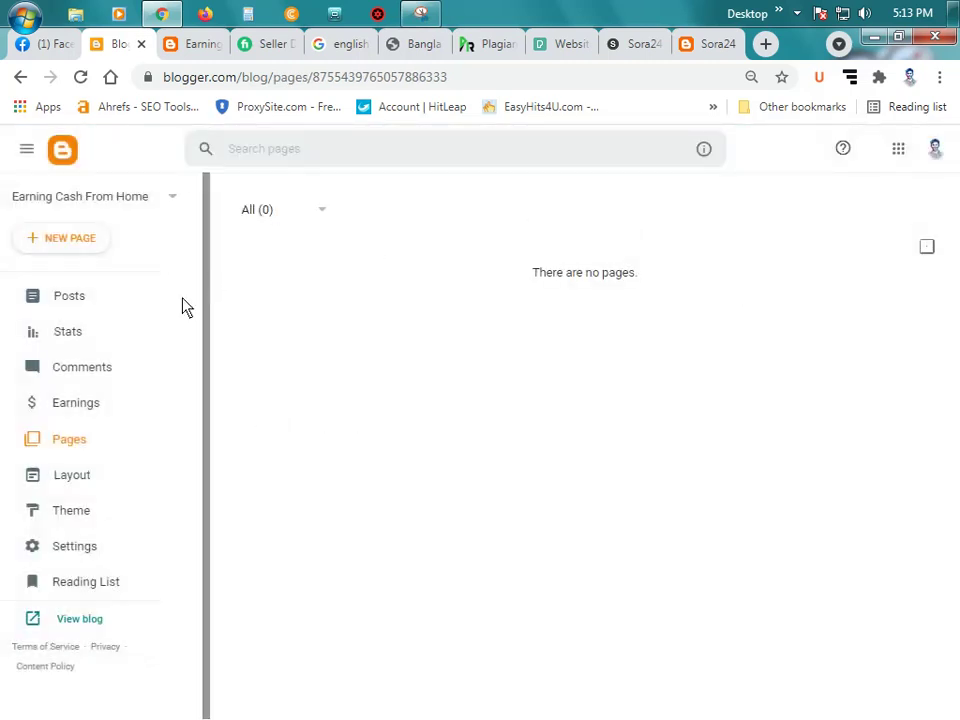
pyautogui.click(82, 240)
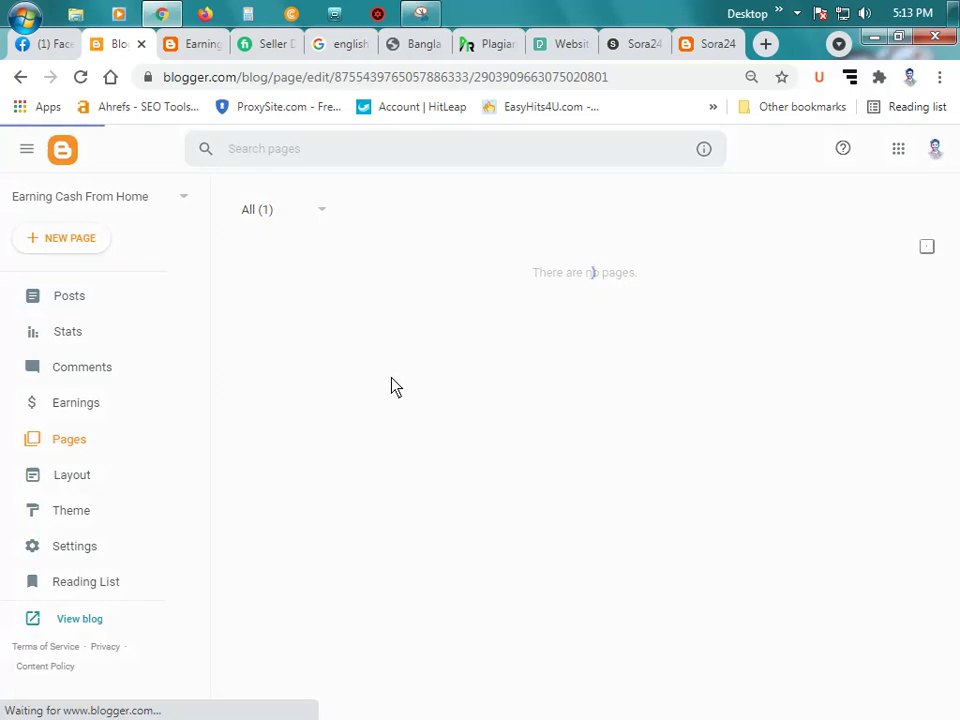
pyautogui.click(122, 220)
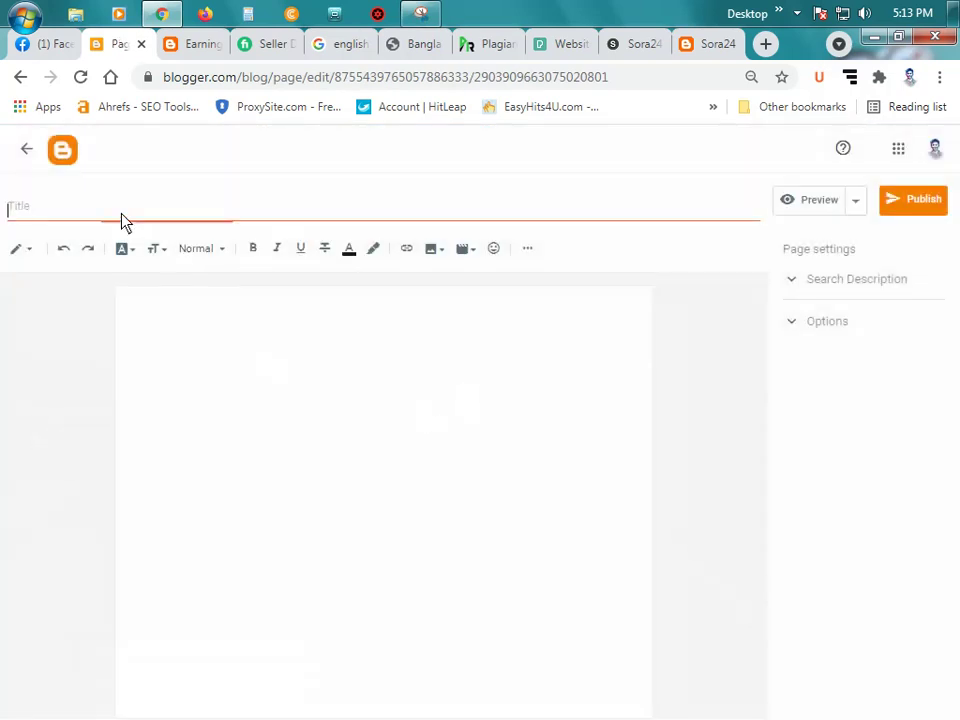
pyautogui.write('About')
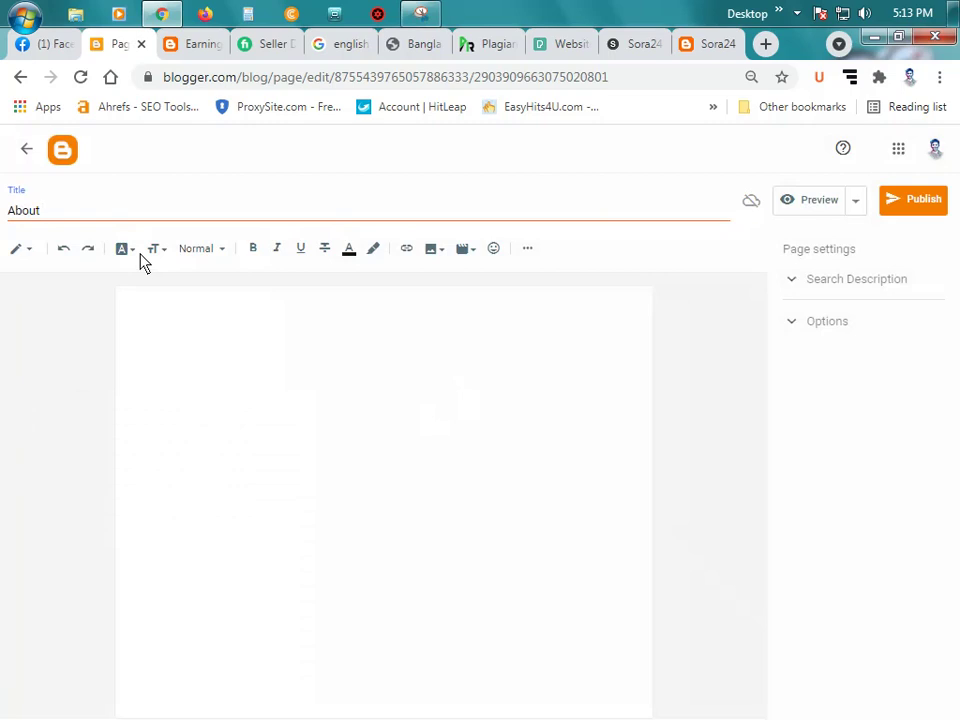
pyautogui.click(380, 392)
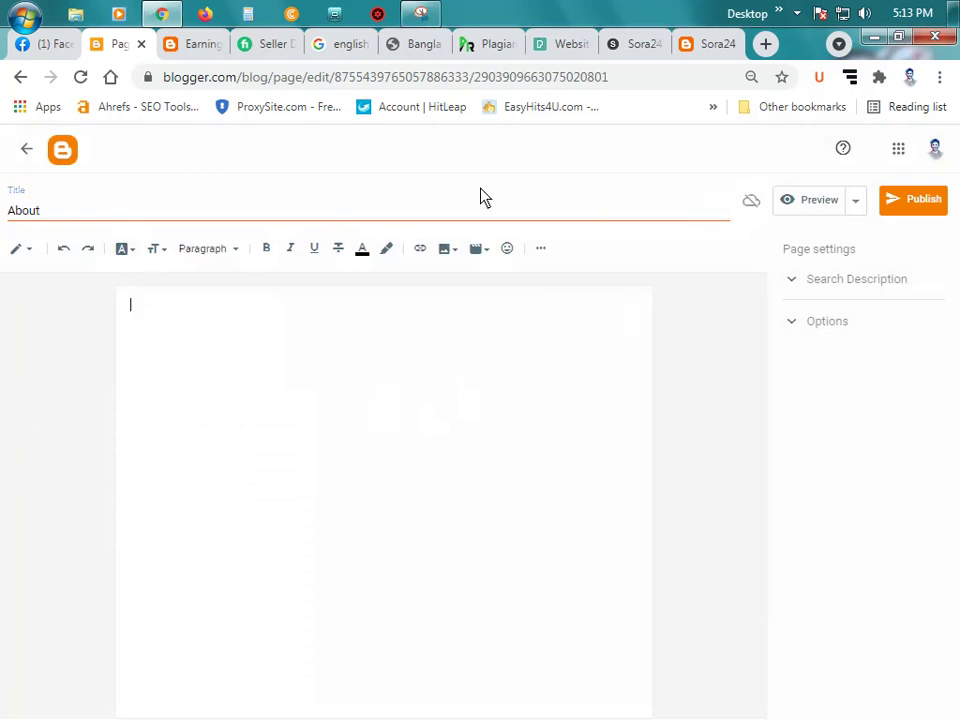
pyautogui.click(766, 47)
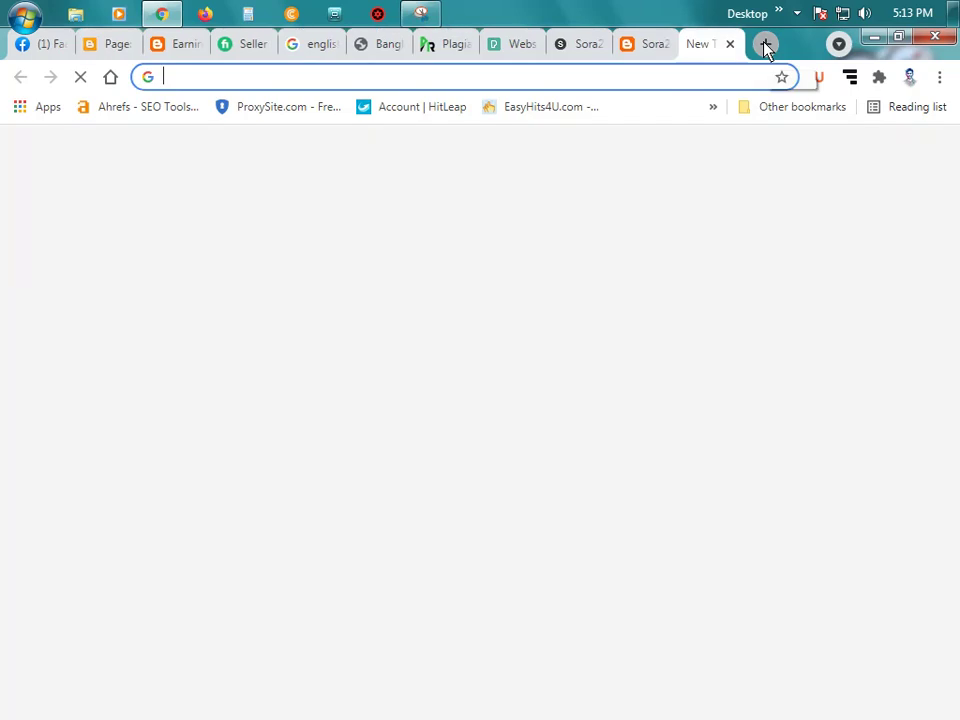
pyautogui.click(238, 45)
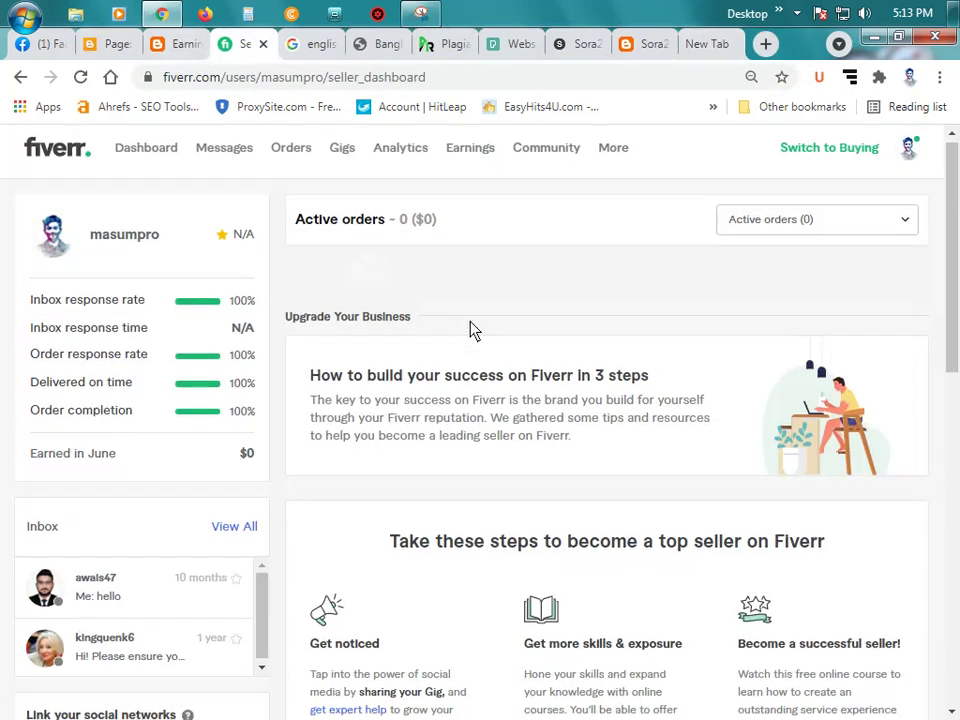
pyautogui.scroll(-10, 480, 340)
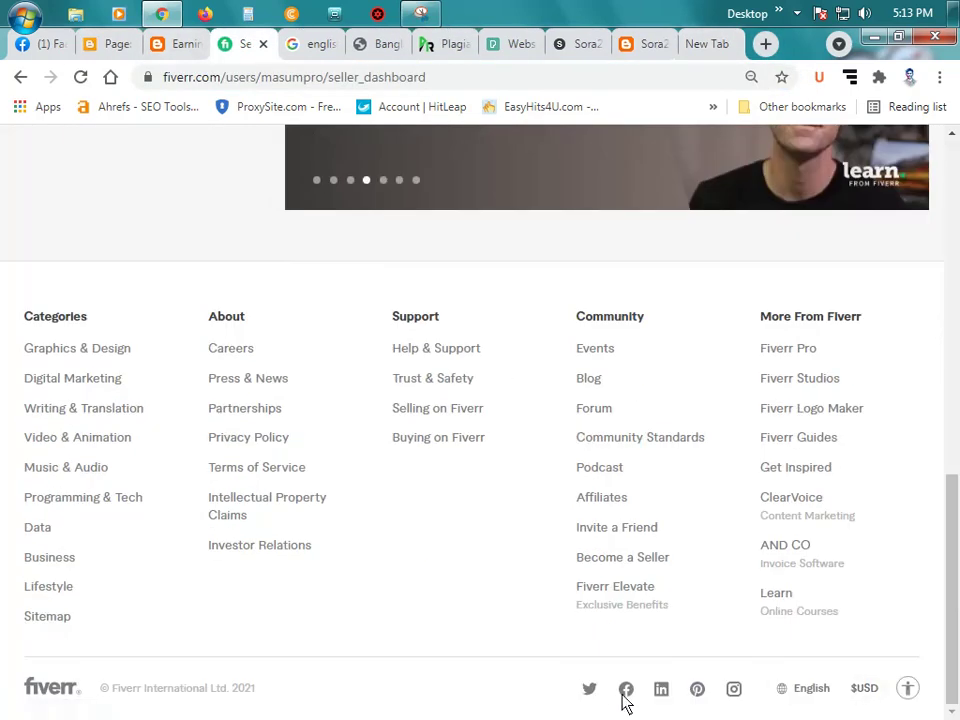
pyautogui.scroll(1, 660, 588)
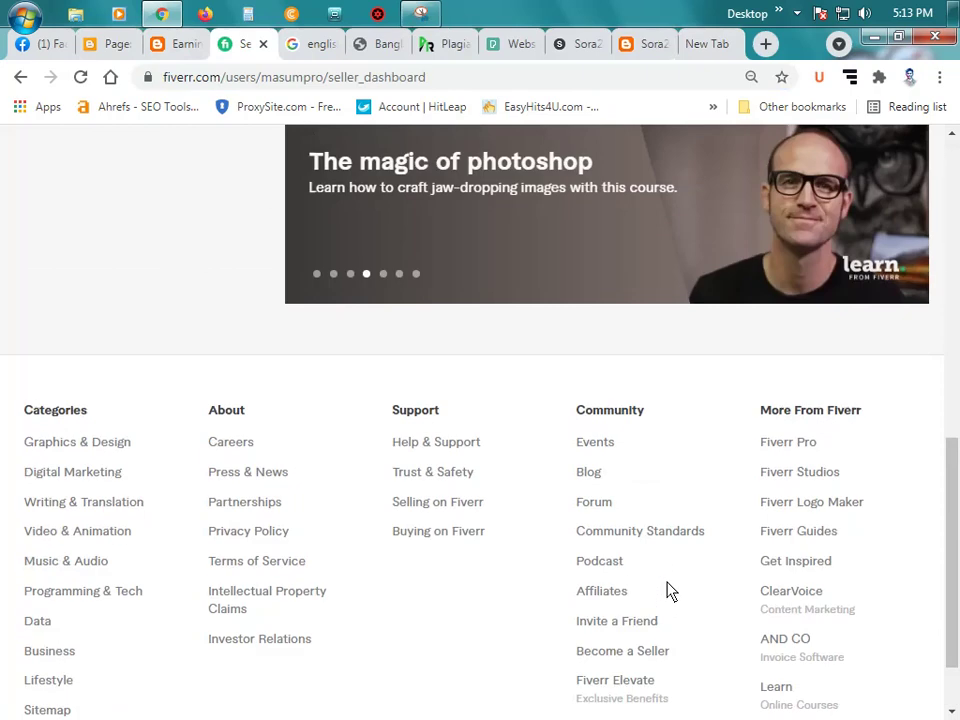
pyautogui.scroll(-1, 717, 588)
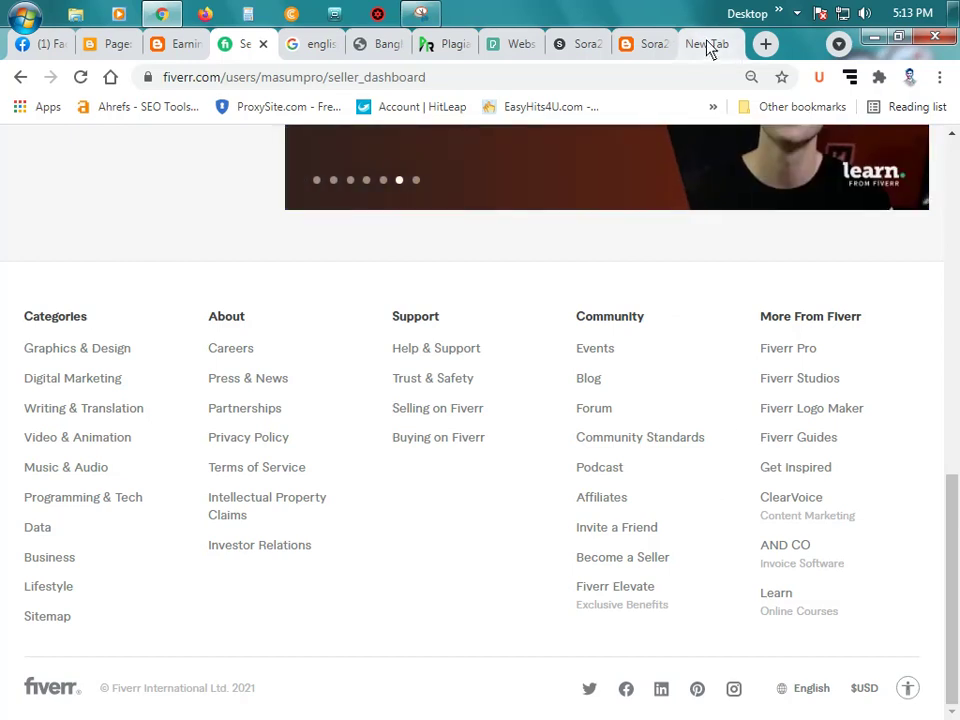
pyautogui.click(707, 44)
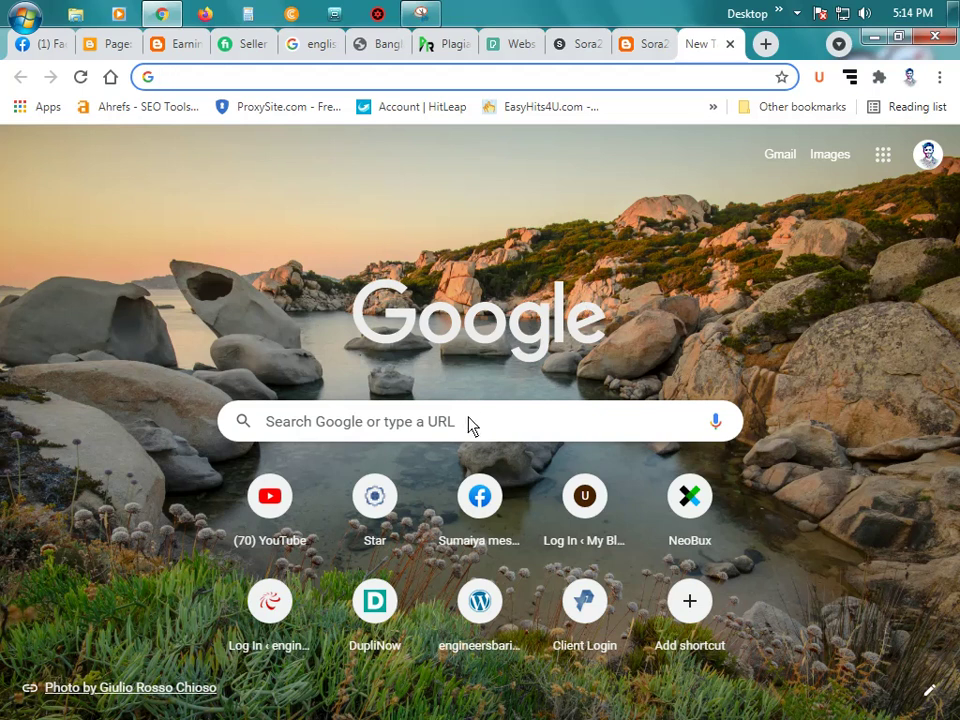
# Step: Rerun the Google search for the blog owner and open their Blogger User Profile result
pyautogui.write('ow')
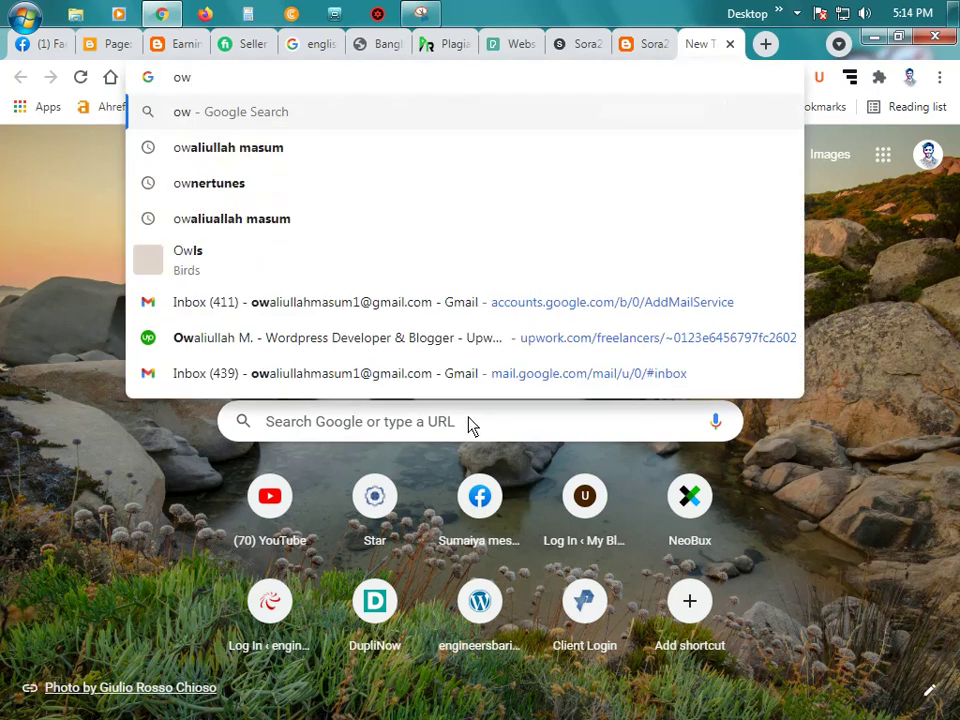
pyautogui.click(326, 150)
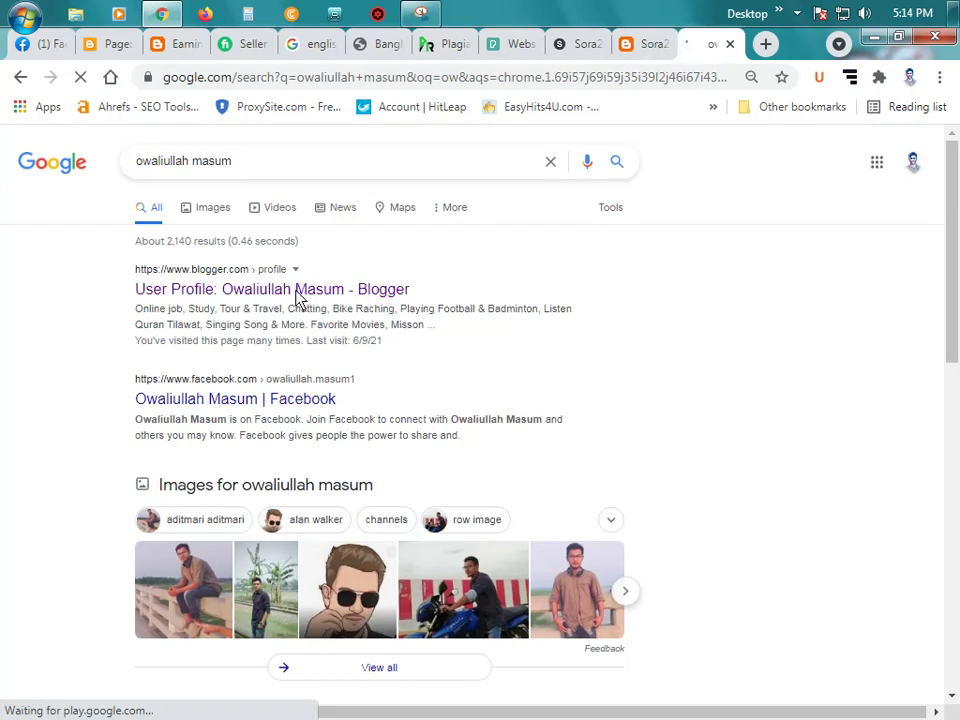
pyautogui.scroll(-5, 300, 296)
pyautogui.scroll(5, 300, 296)
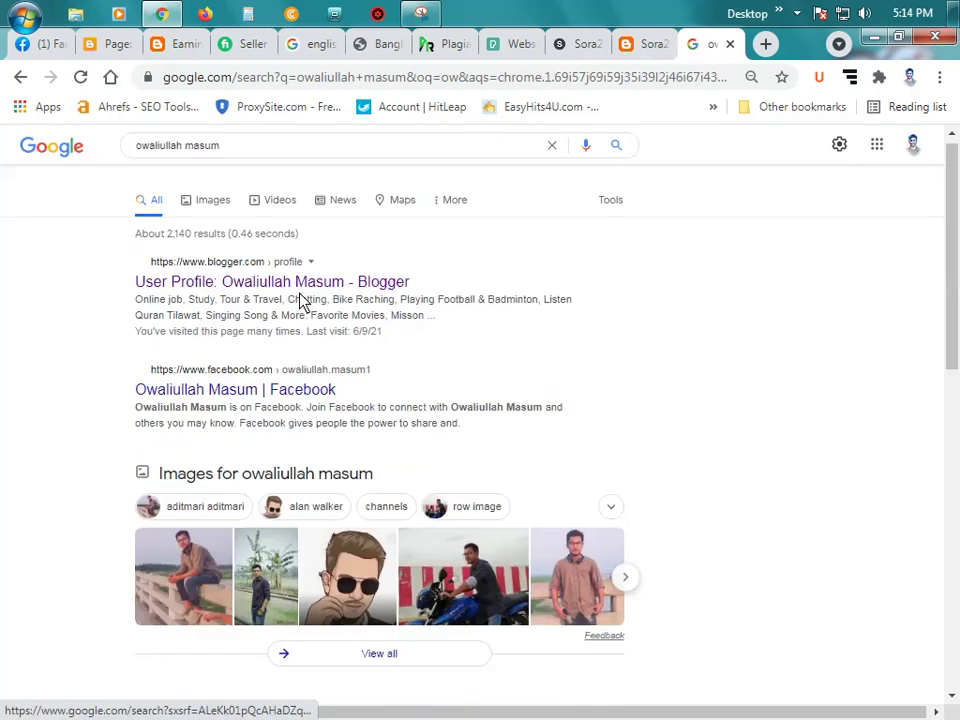
pyautogui.click(310, 291)
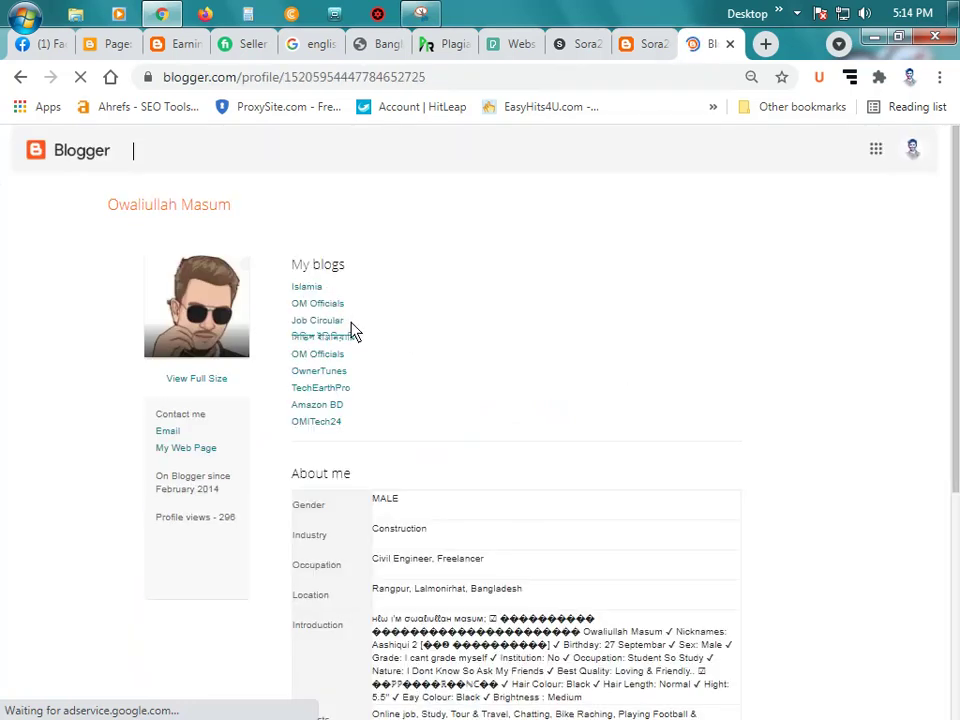
# Step: Open the OwnerTunes blog from the profile and look through its posts and sidebar
pyautogui.click(318, 371)
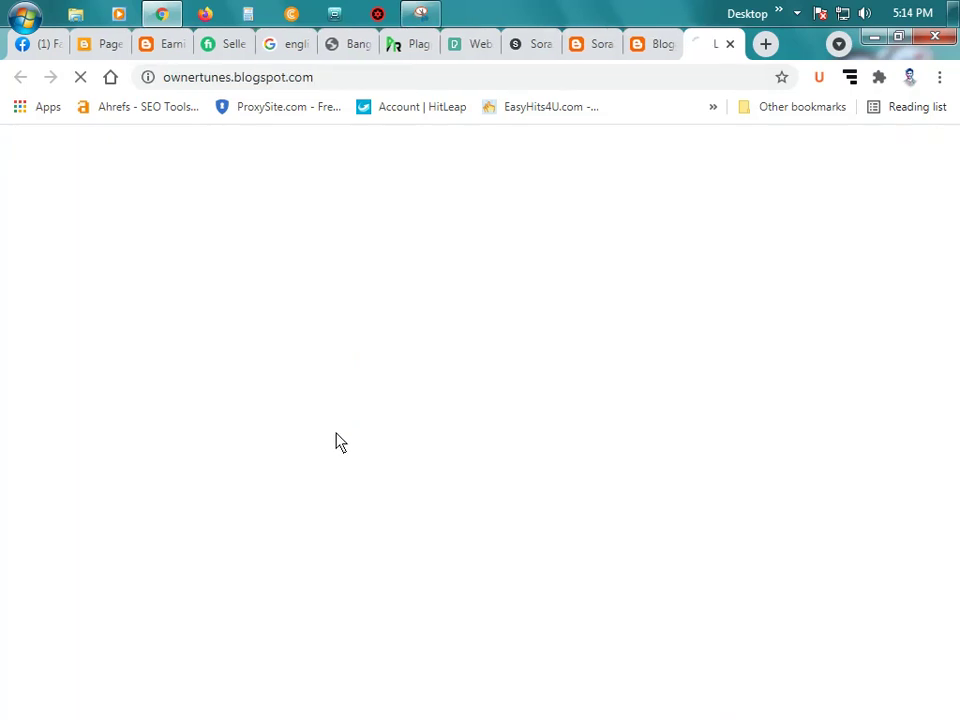
pyautogui.click(651, 47)
pyautogui.click(707, 50)
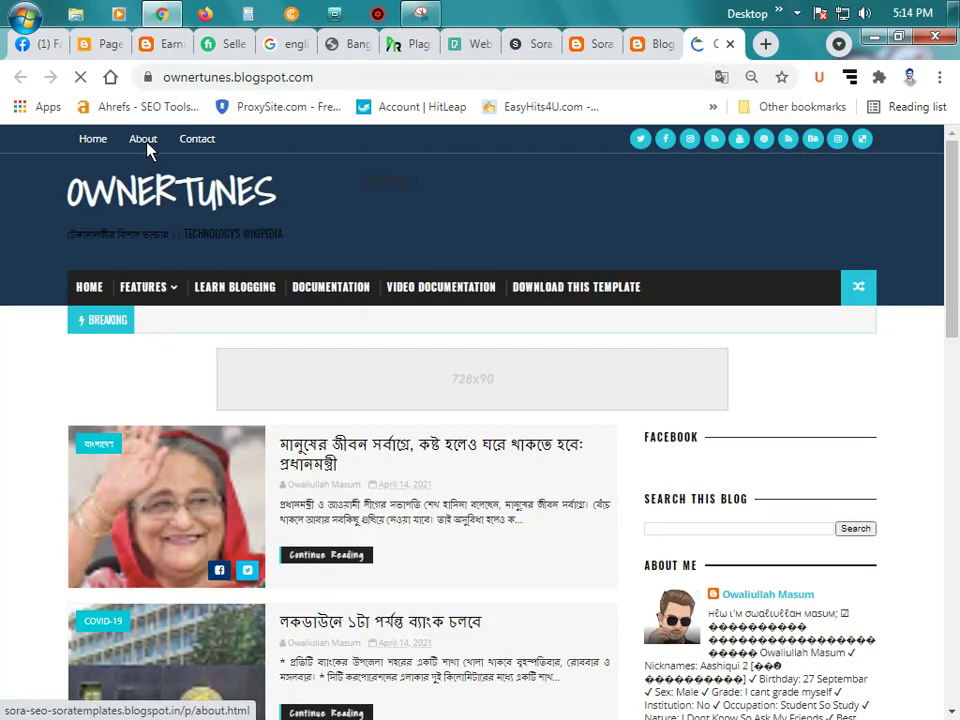
pyautogui.scroll(-1, 311, 283)
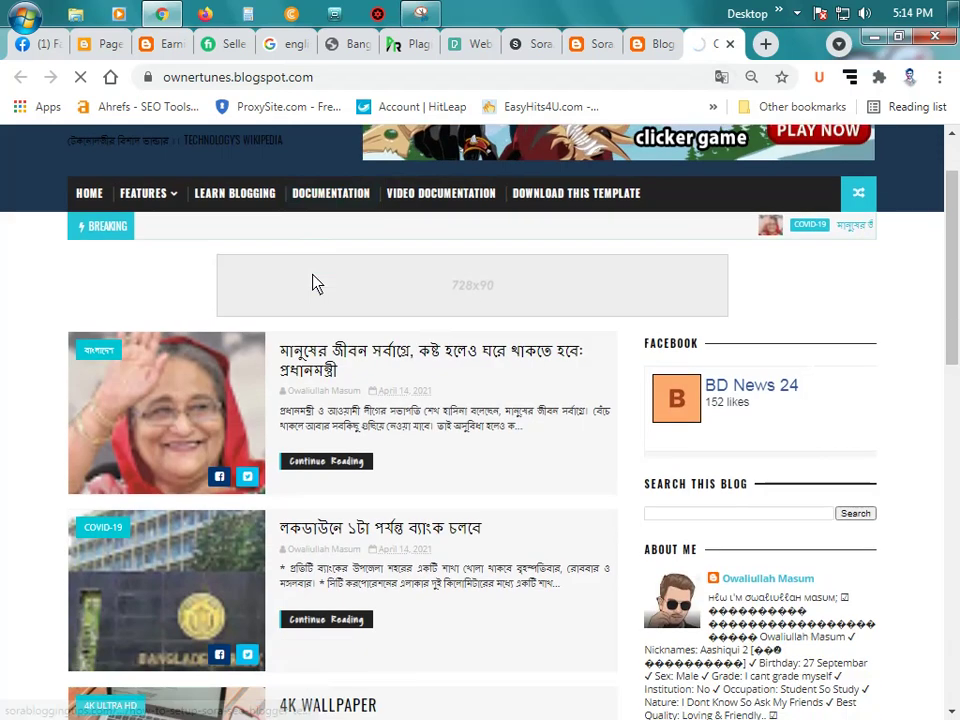
pyautogui.scroll(1, 311, 283)
pyautogui.scroll(-8, 311, 283)
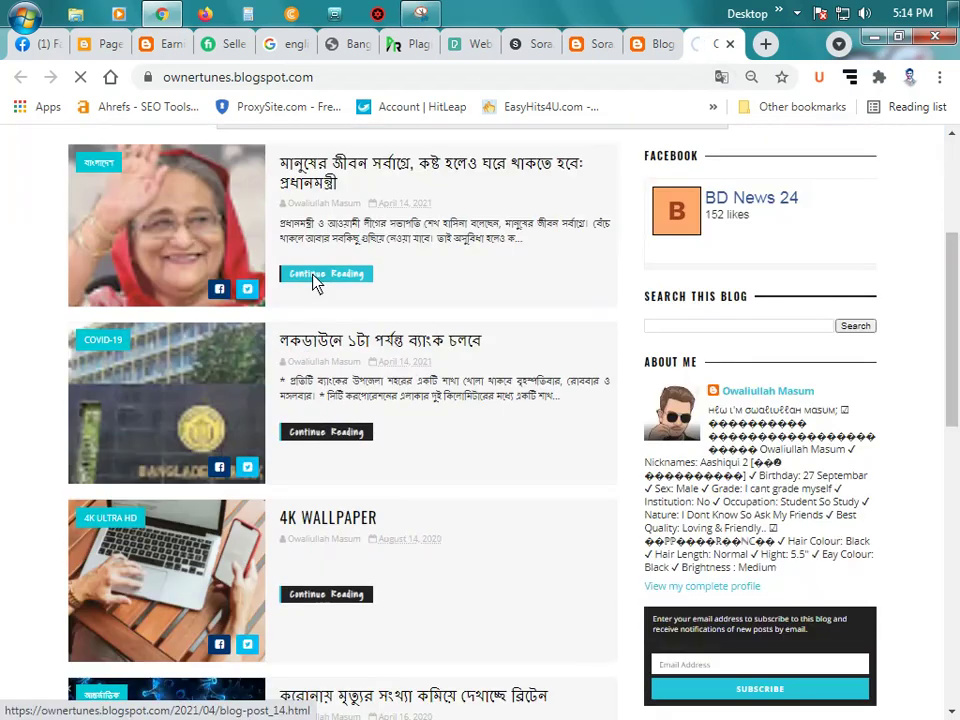
pyautogui.scroll(-4, 314, 284)
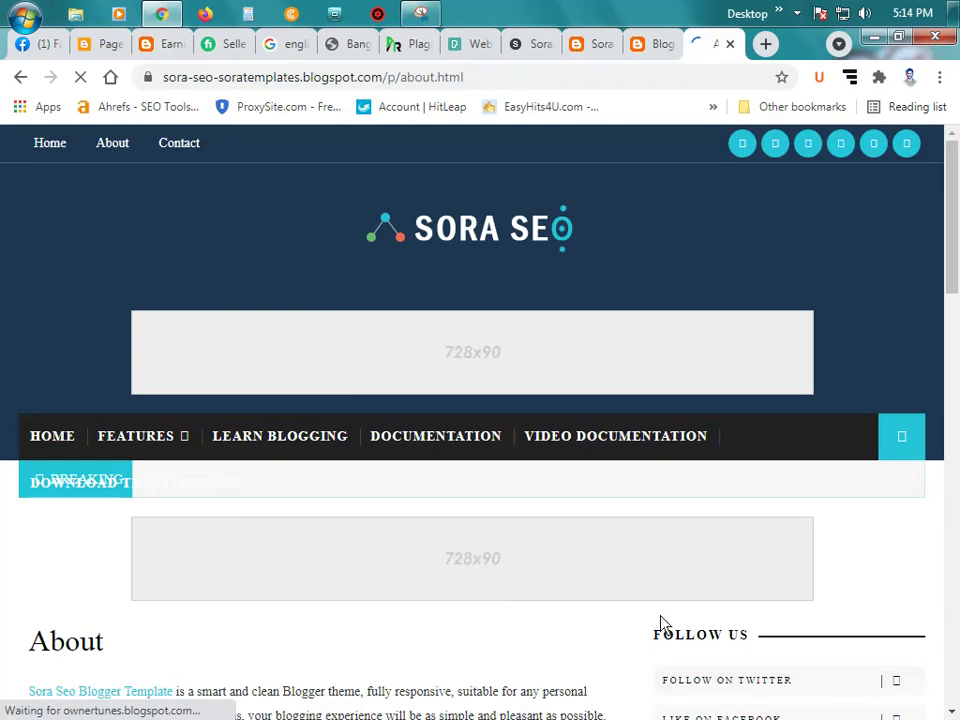
pyautogui.scroll(-8, 658, 612)
pyautogui.scroll(4, 589, 553)
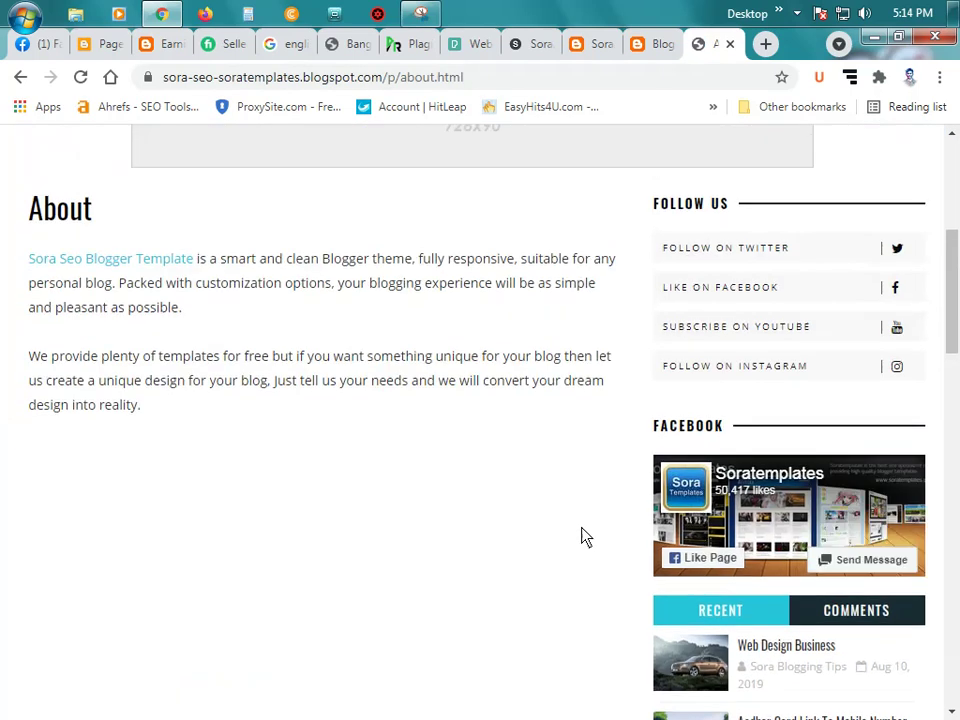
pyautogui.scroll(2, 585, 537)
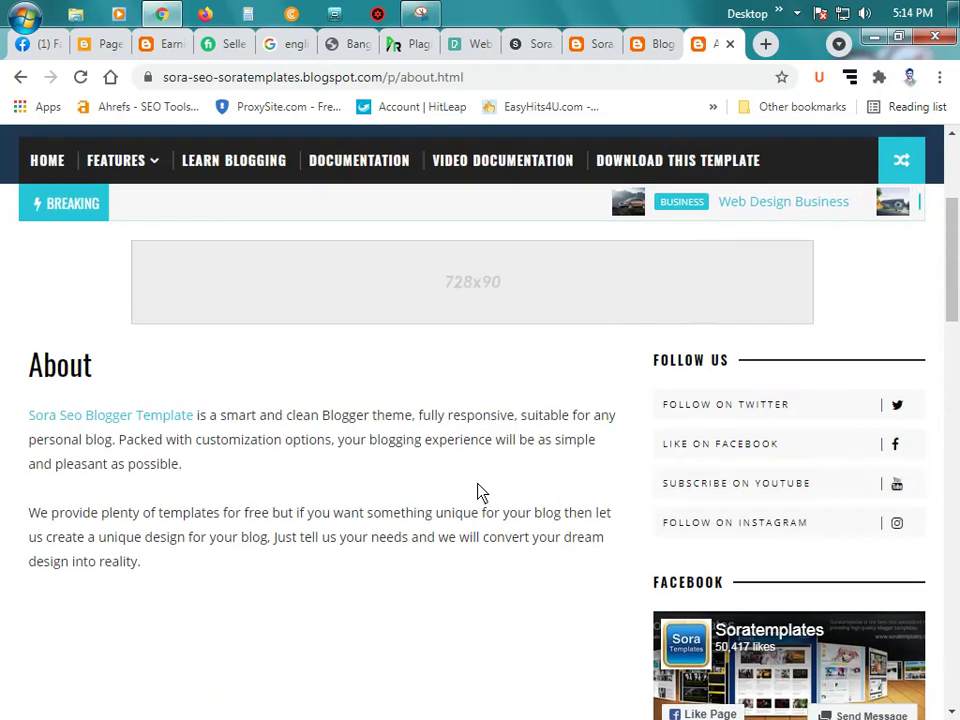
pyautogui.scroll(2, 478, 491)
pyautogui.scroll(-2, 476, 499)
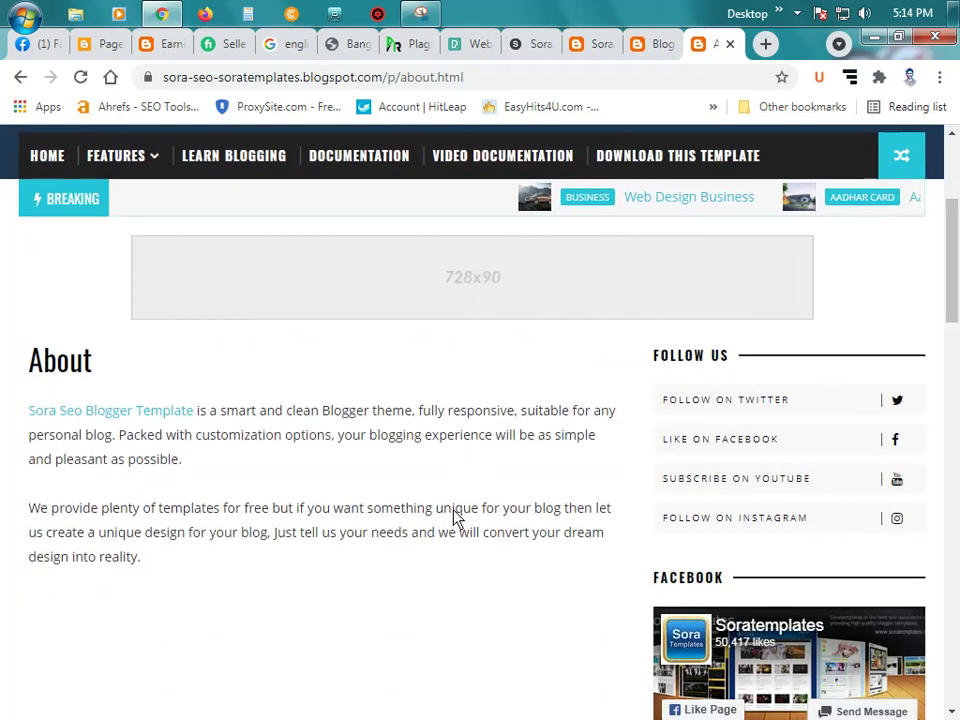
pyautogui.scroll(3, 495, 521)
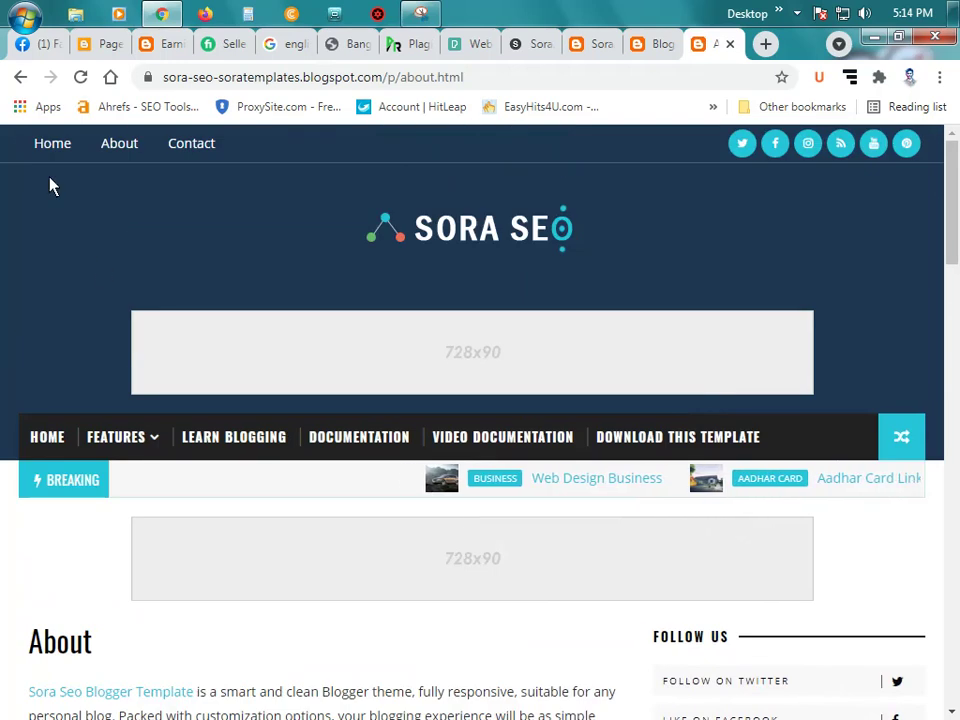
# Step: Return to ownertunes.blogspot.com, dismiss the Translate offer, and begin typing bangla-news9 as the address
pyautogui.click(20, 77)
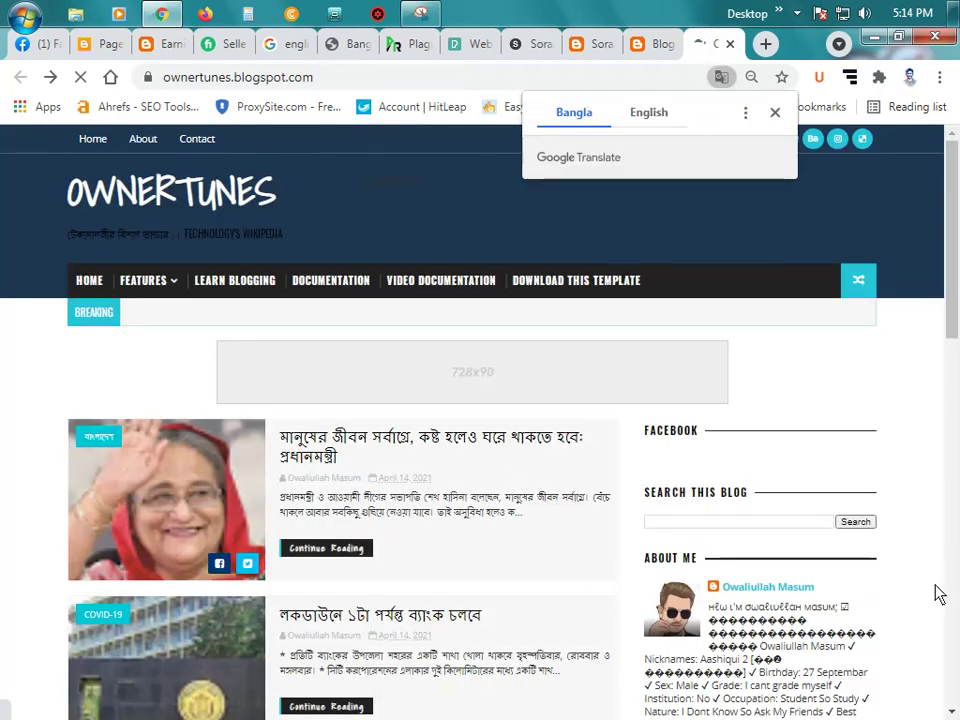
pyautogui.click(776, 116)
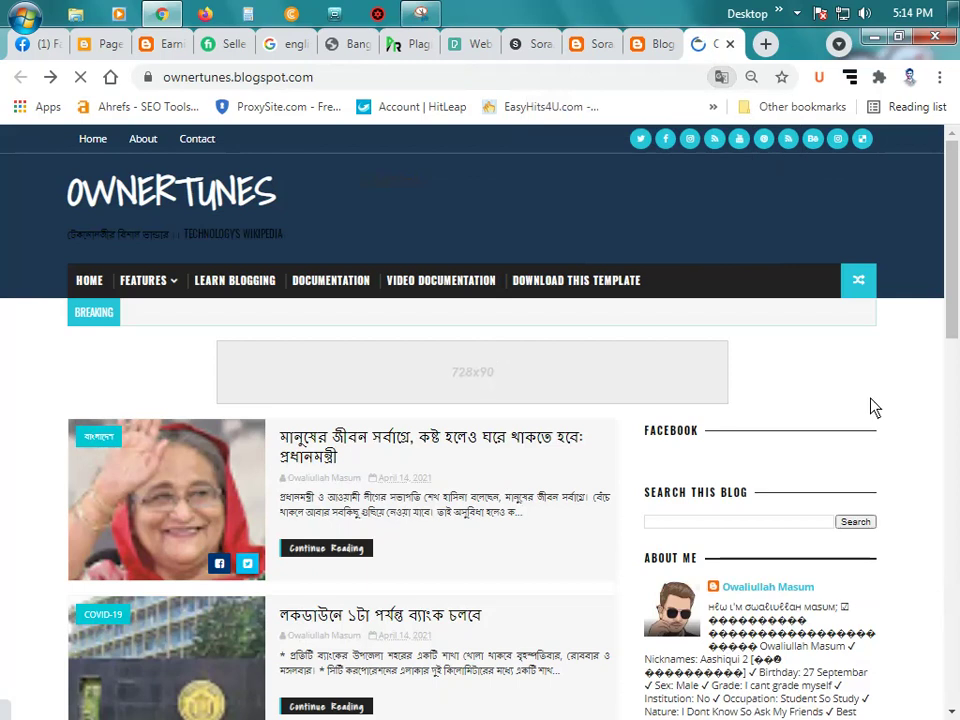
pyautogui.scroll(-10, 850, 407)
pyautogui.scroll(5, 819, 413)
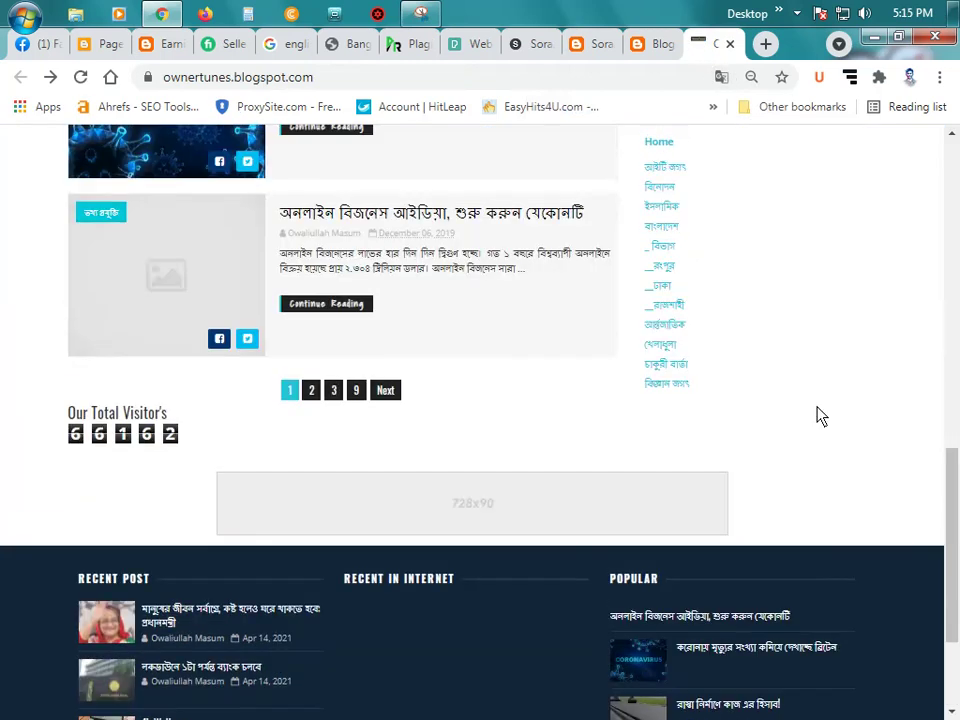
pyautogui.scroll(6, 818, 415)
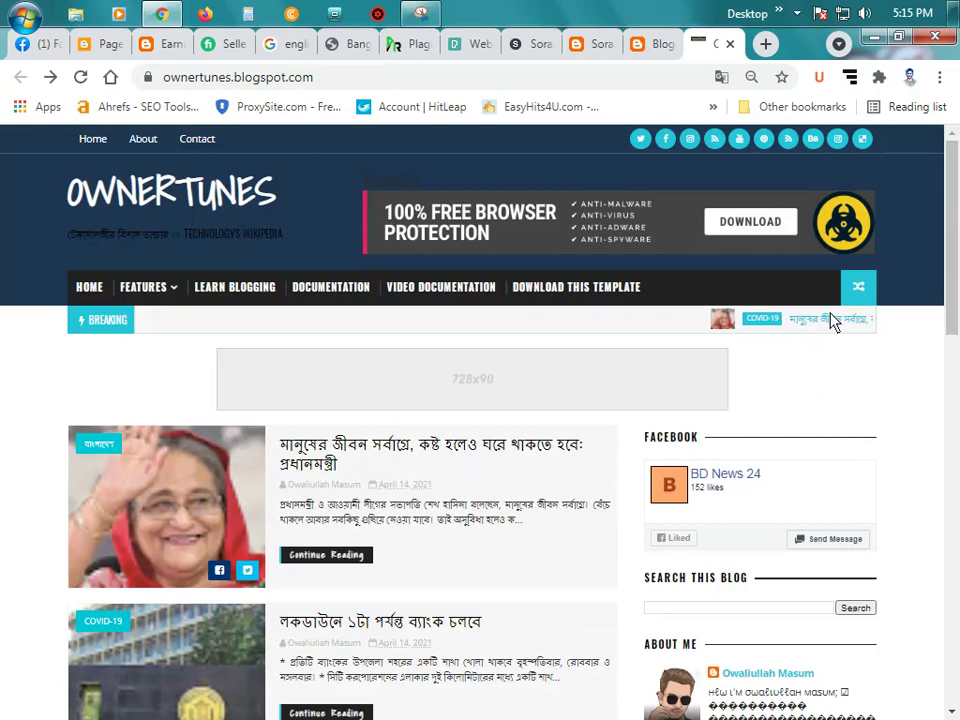
pyautogui.click(514, 88)
pyautogui.write('b')
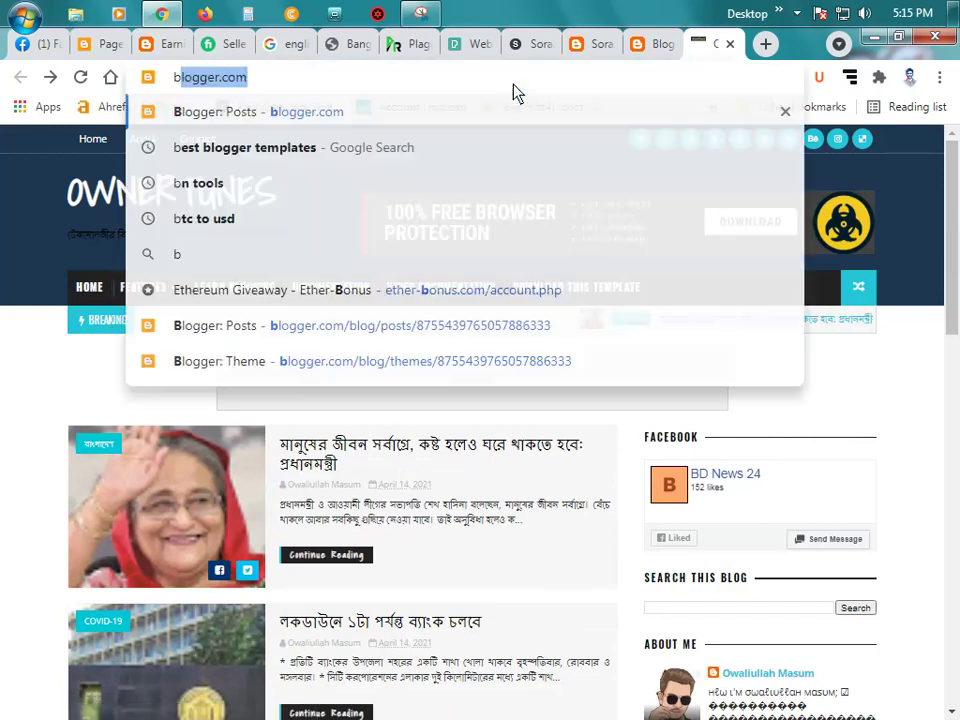
pyautogui.write('angla')
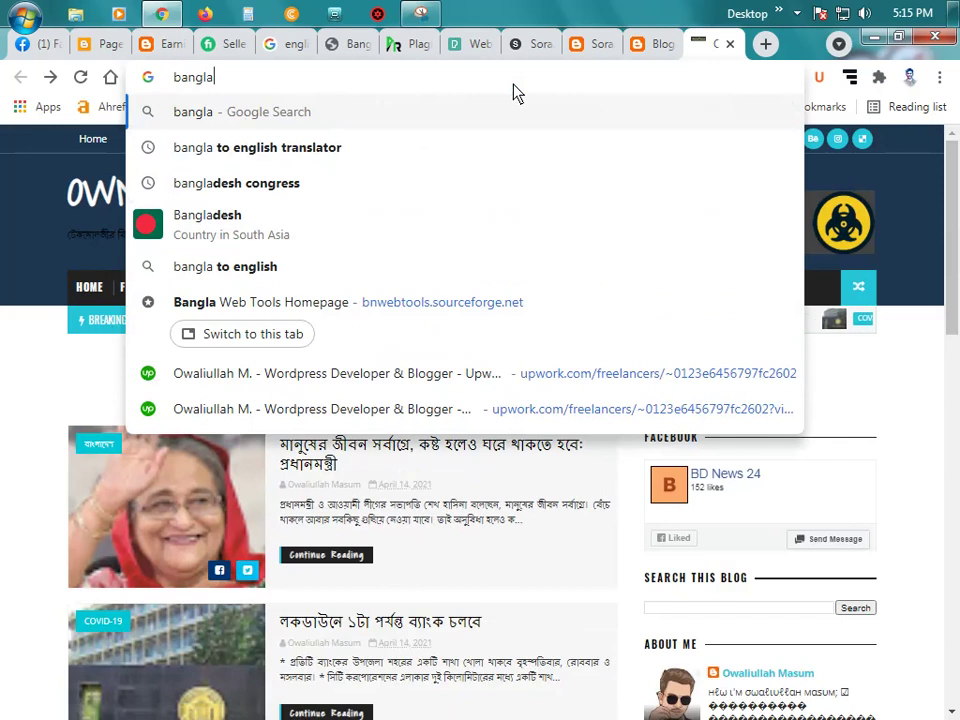
pyautogui.write('-')
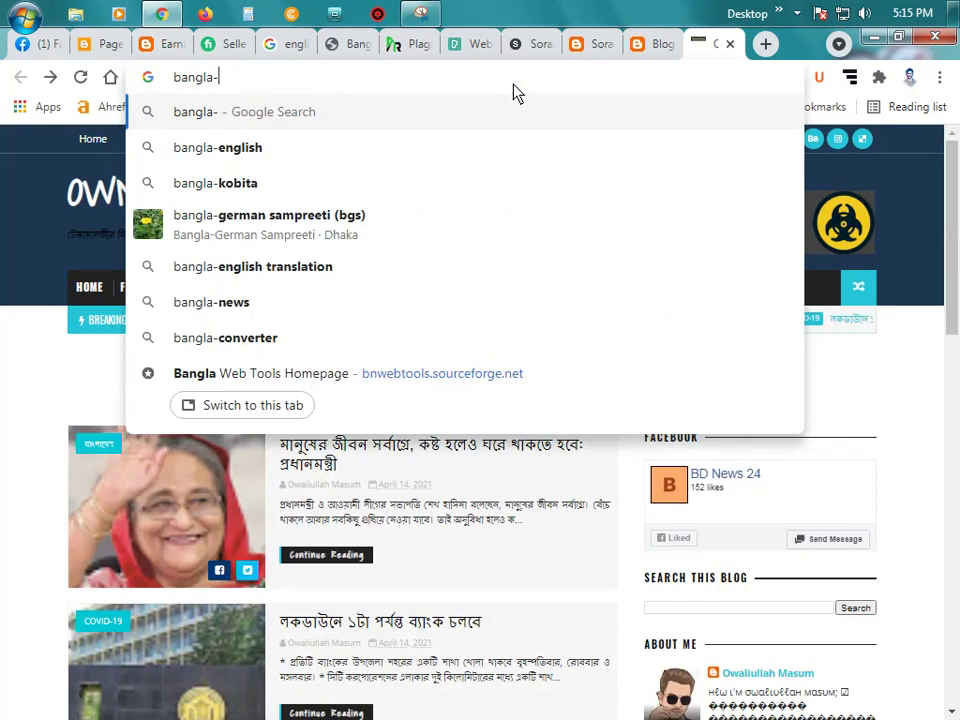
pyautogui.write('new')
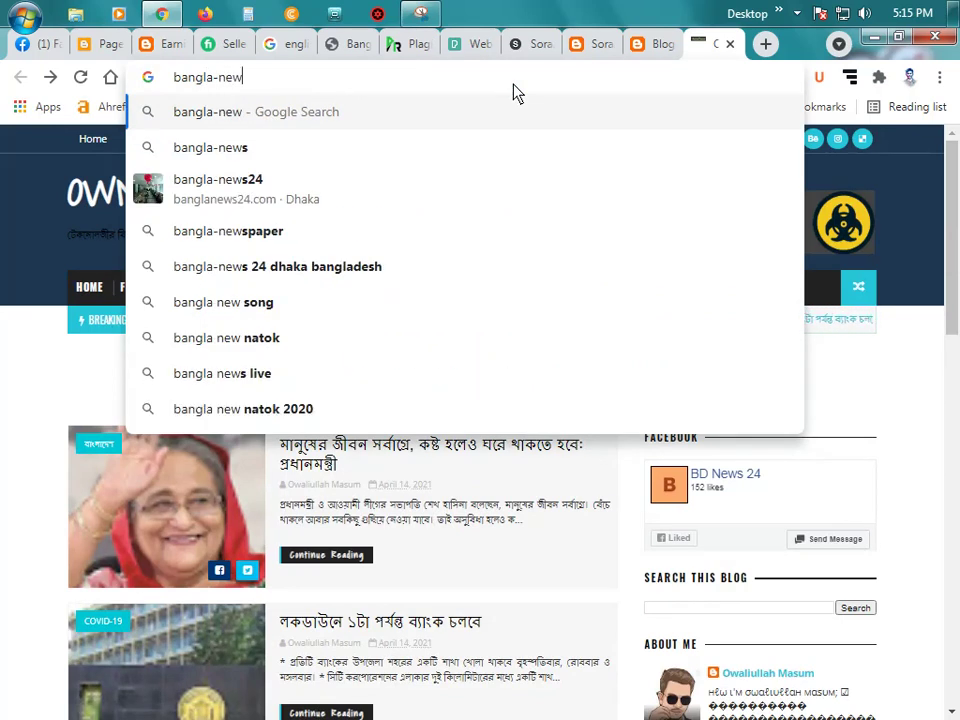
pyautogui.write('s9')
# Step: Complete the address bangla-news98.blogspot.com and load it
pyautogui.moveTo(944, 14)
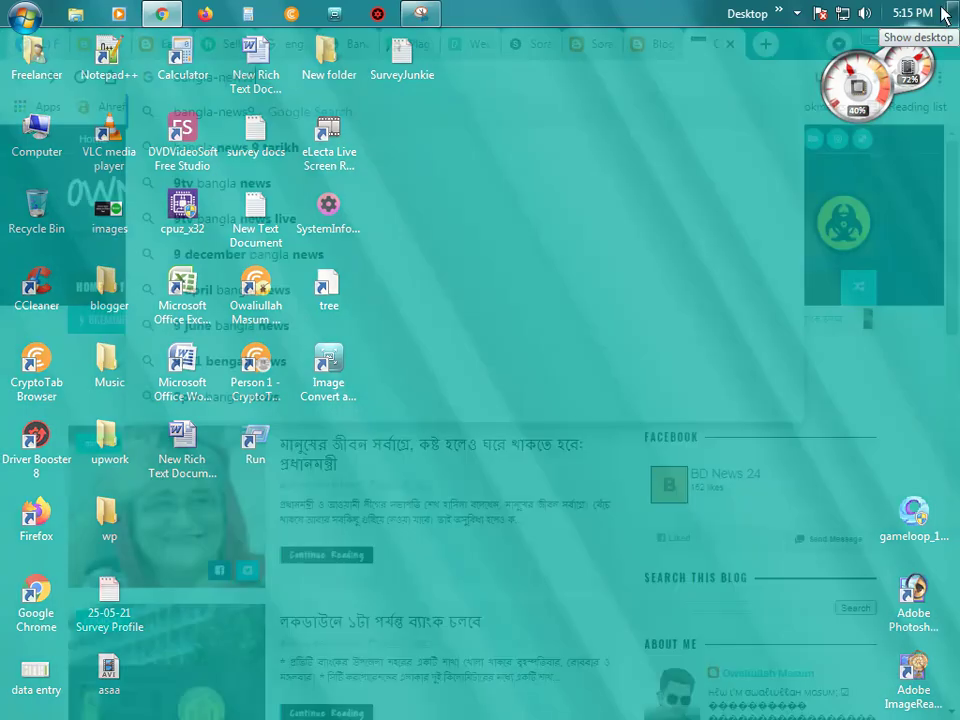
pyautogui.write('8')
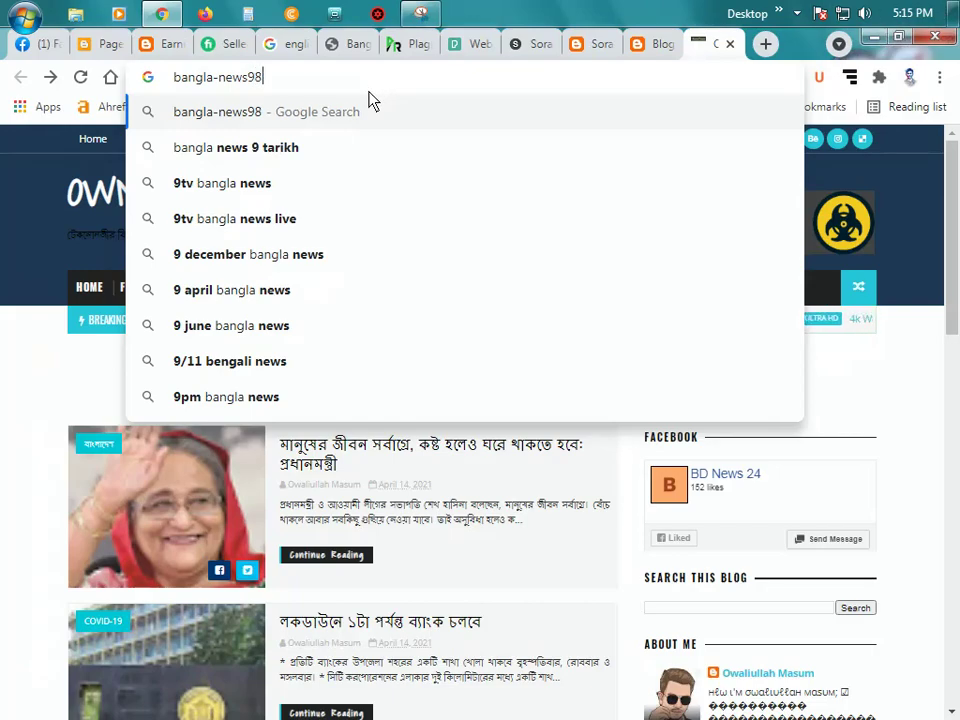
pyautogui.write('.blog')
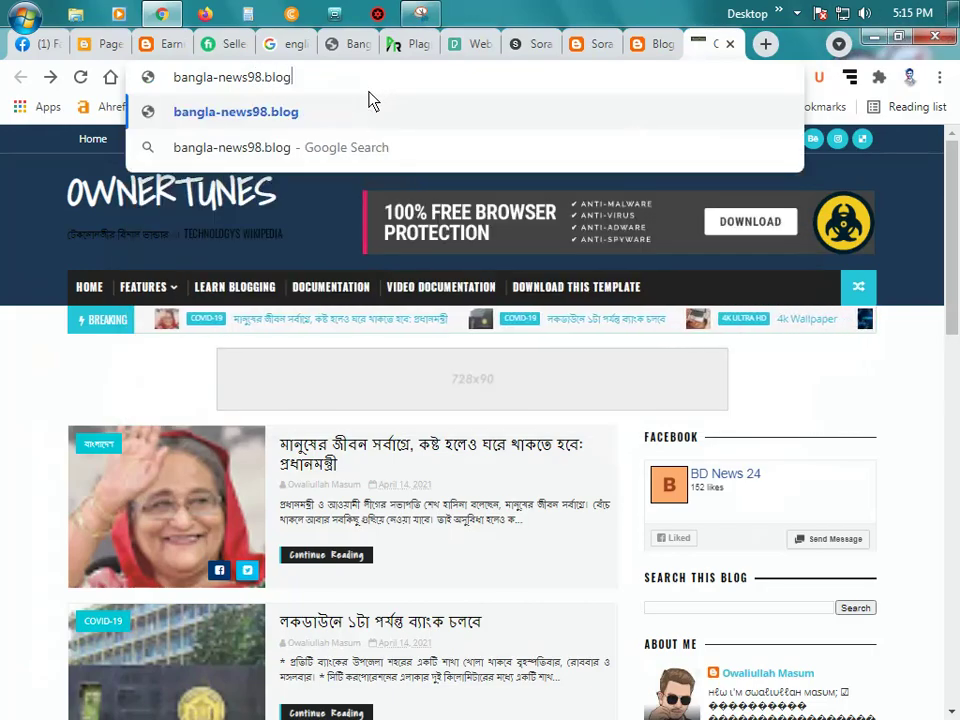
pyautogui.write('spot.co')
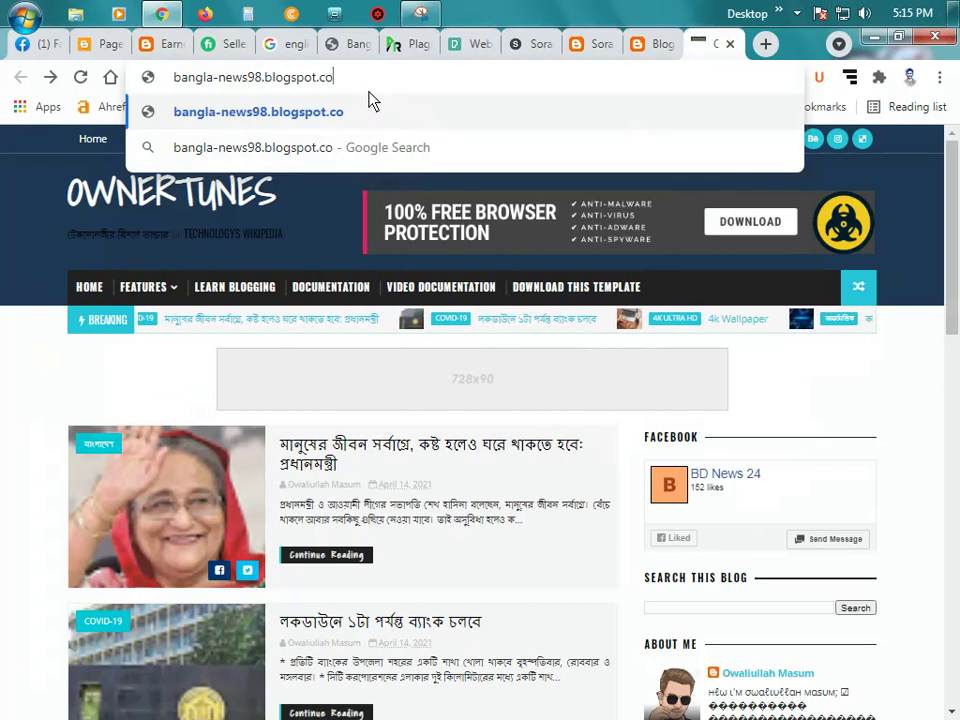
pyautogui.write('m')
pyautogui.press('Return')
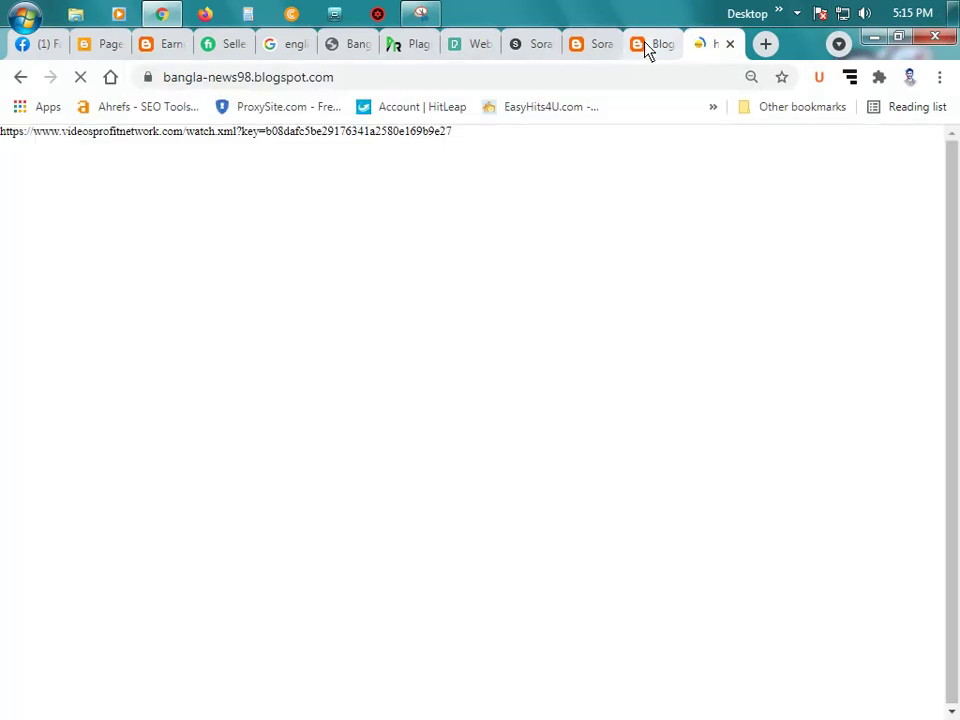
# Step: Close the Blogger profile, Sora Templates and Pexels tabs, then go back to the Ownertunes blog
pyautogui.click(664, 48)
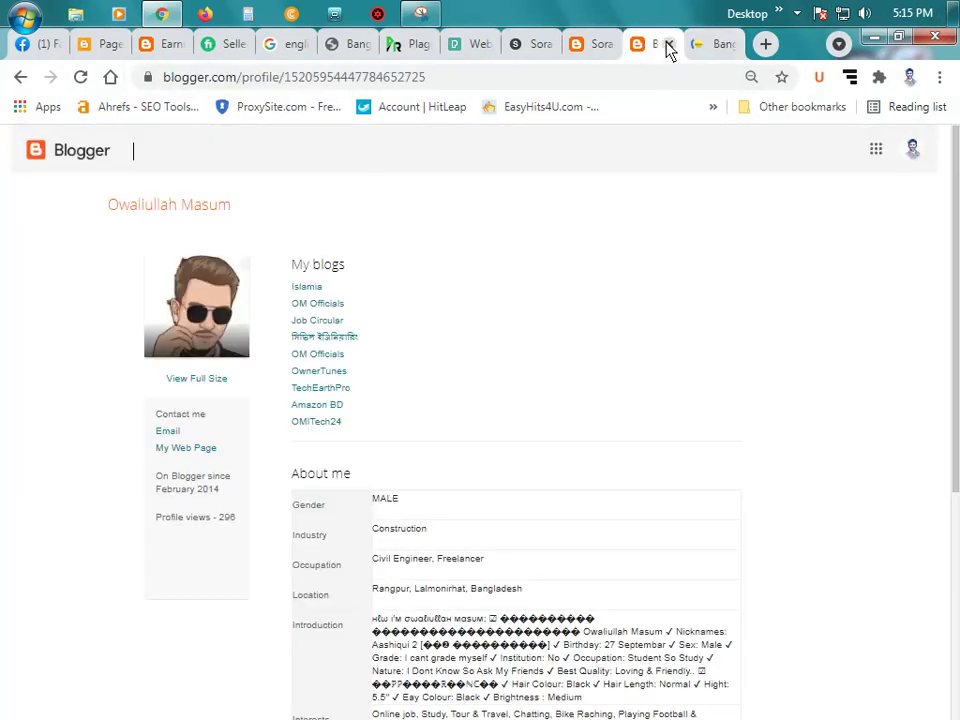
pyautogui.click(668, 44)
pyautogui.click(600, 44)
pyautogui.click(606, 44)
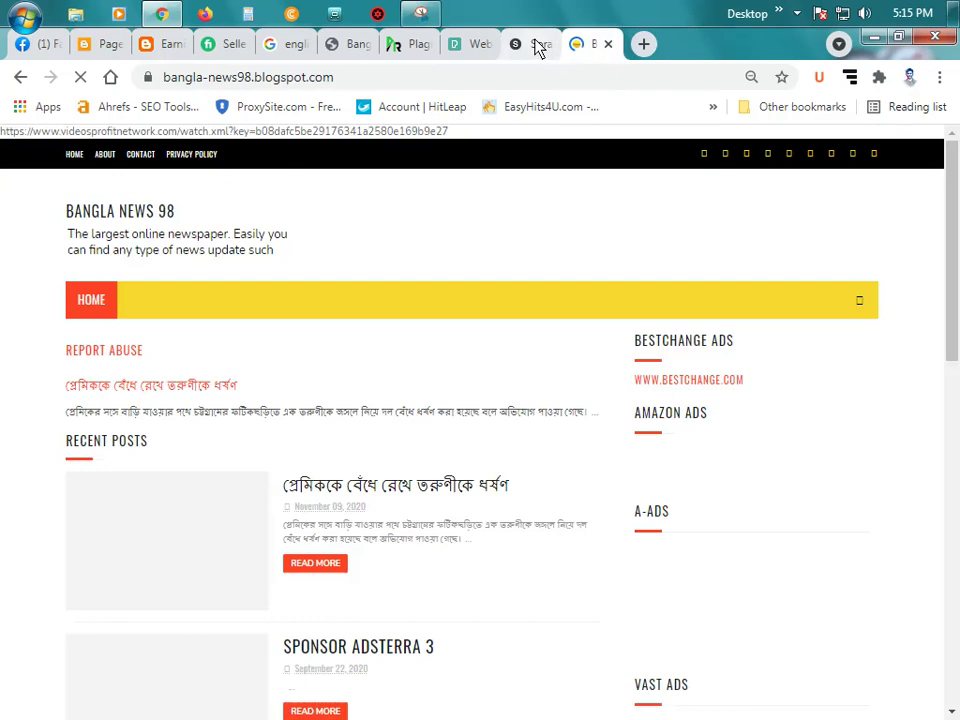
pyautogui.click(538, 44)
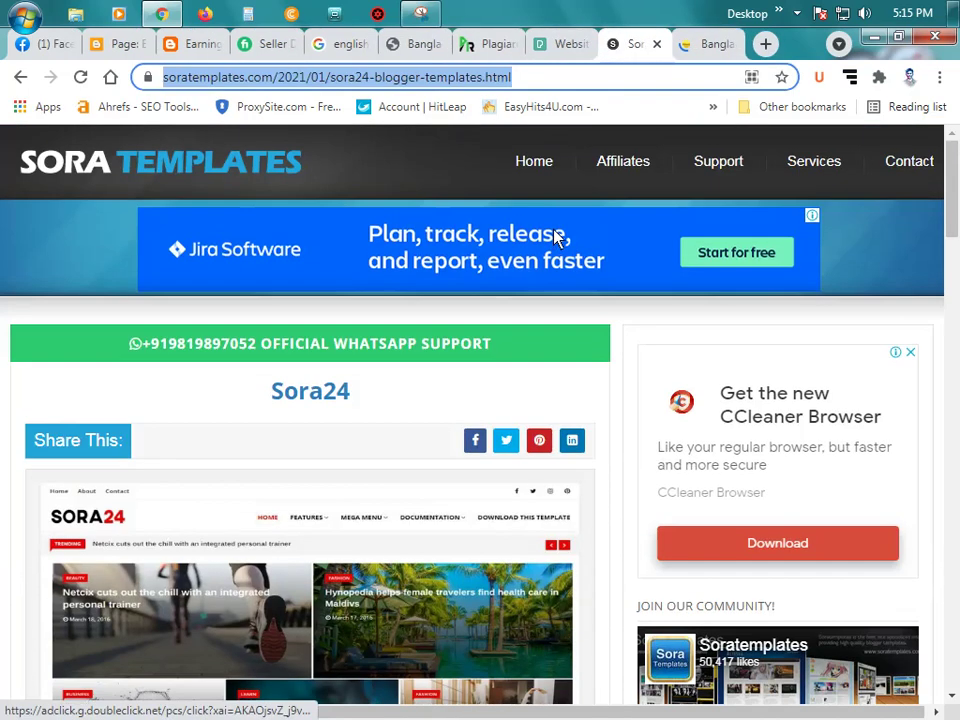
pyautogui.click(657, 44)
pyautogui.click(572, 44)
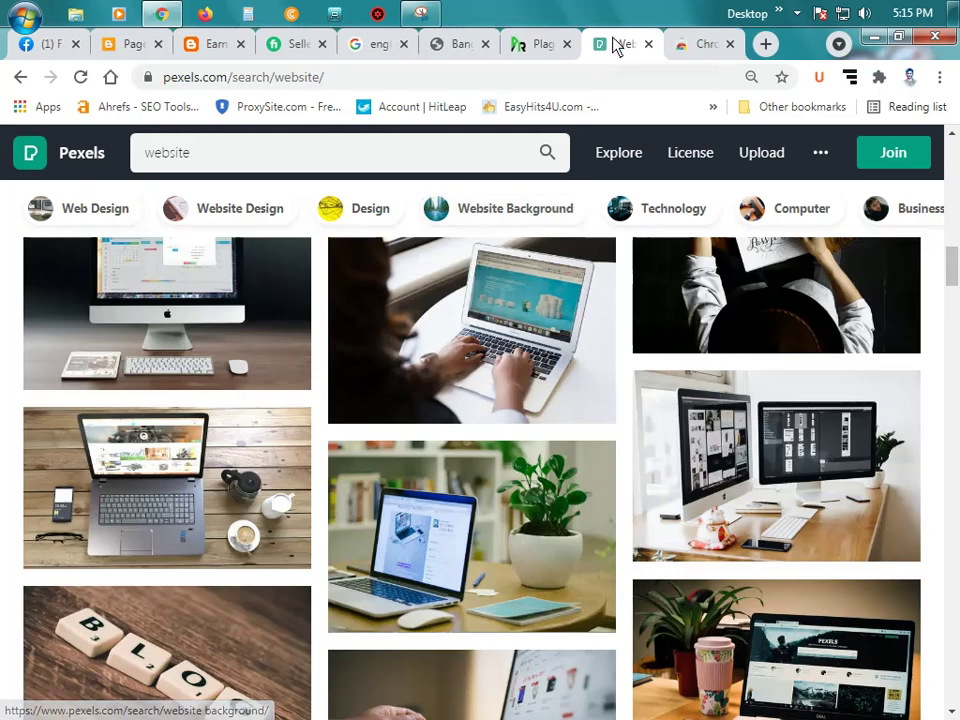
pyautogui.click(648, 44)
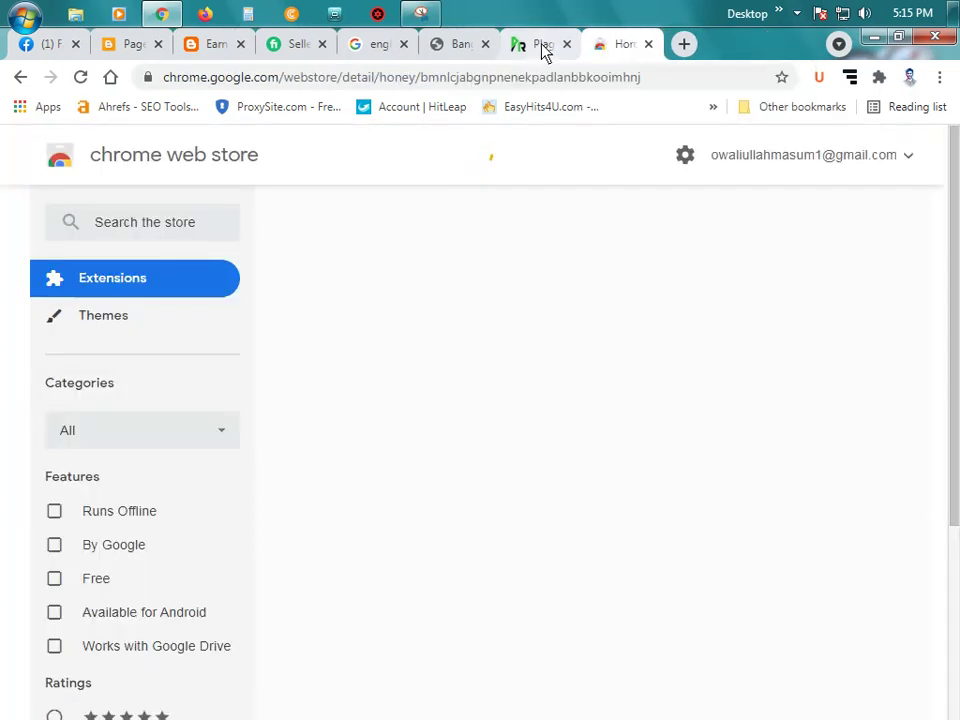
pyautogui.click(541, 46)
pyautogui.click(610, 46)
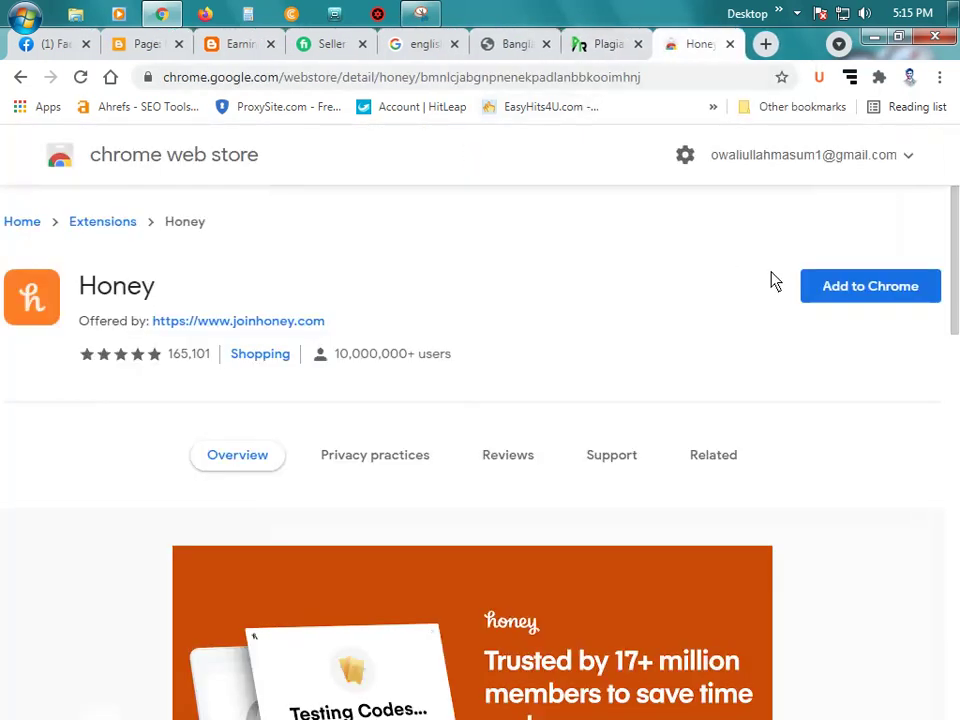
pyautogui.click(22, 80)
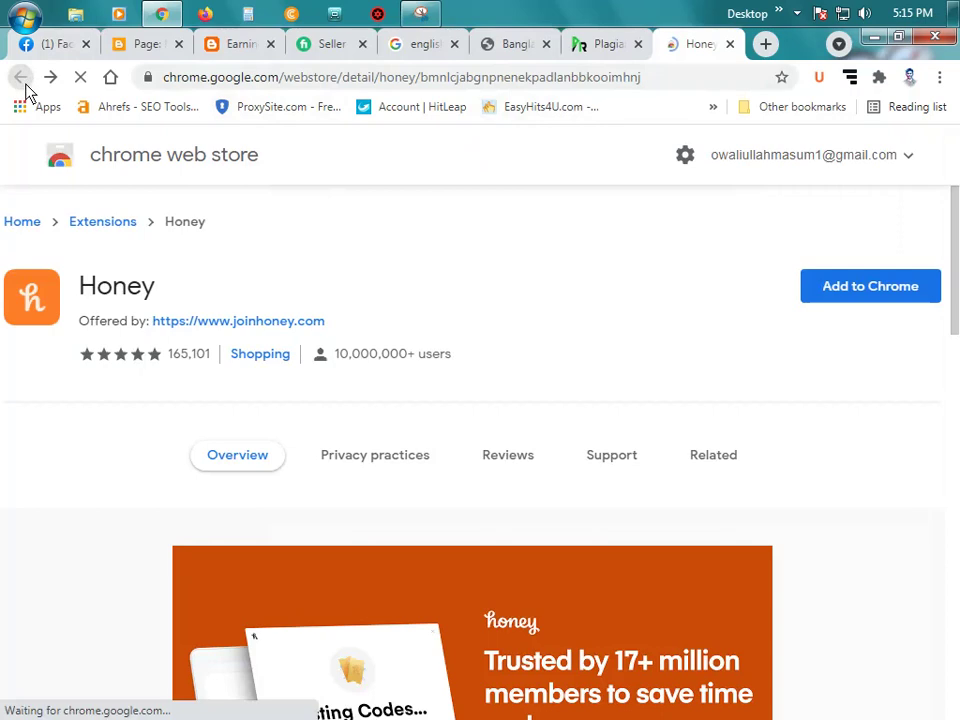
# Step: Search Google for bangla-news98.blogspot.com from the Ownertunes tab's address bar
pyautogui.click(350, 79)
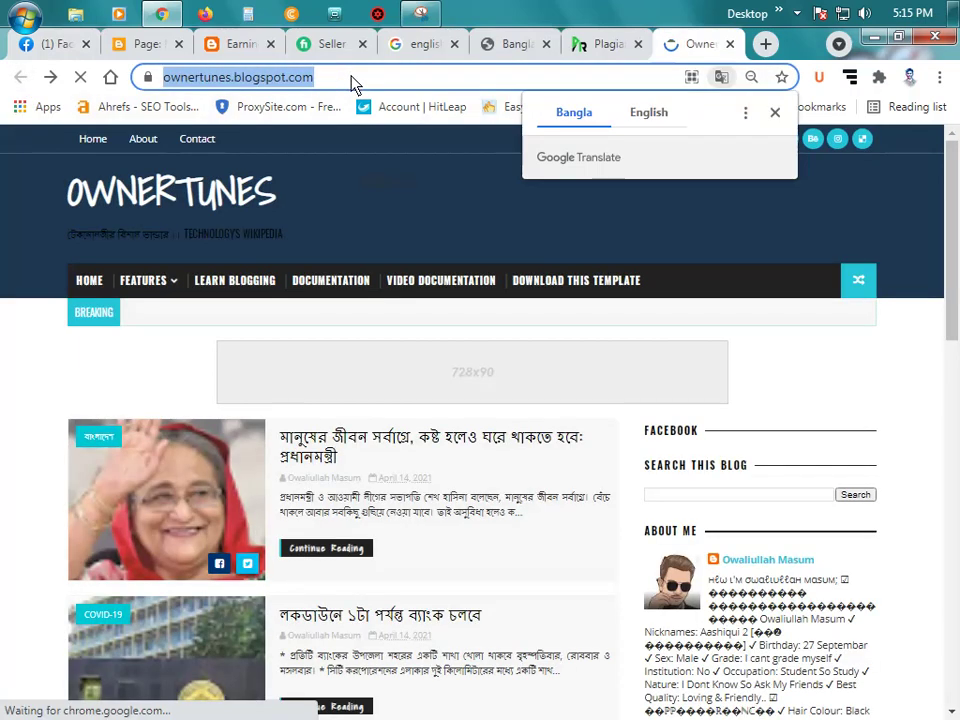
pyautogui.click(506, 48)
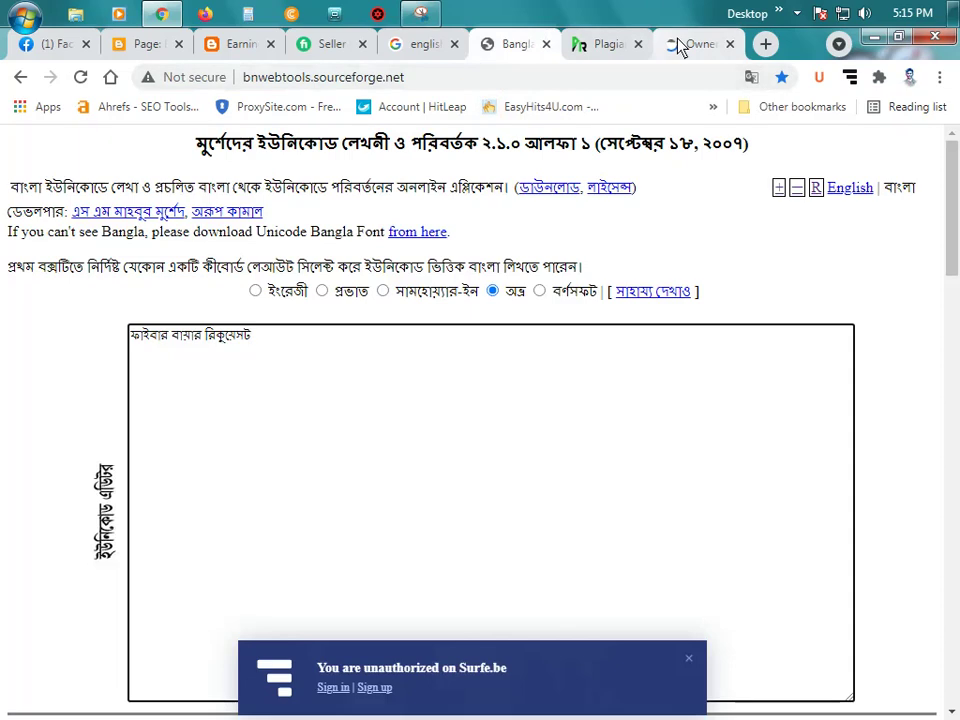
pyautogui.click(690, 44)
pyautogui.write('ban')
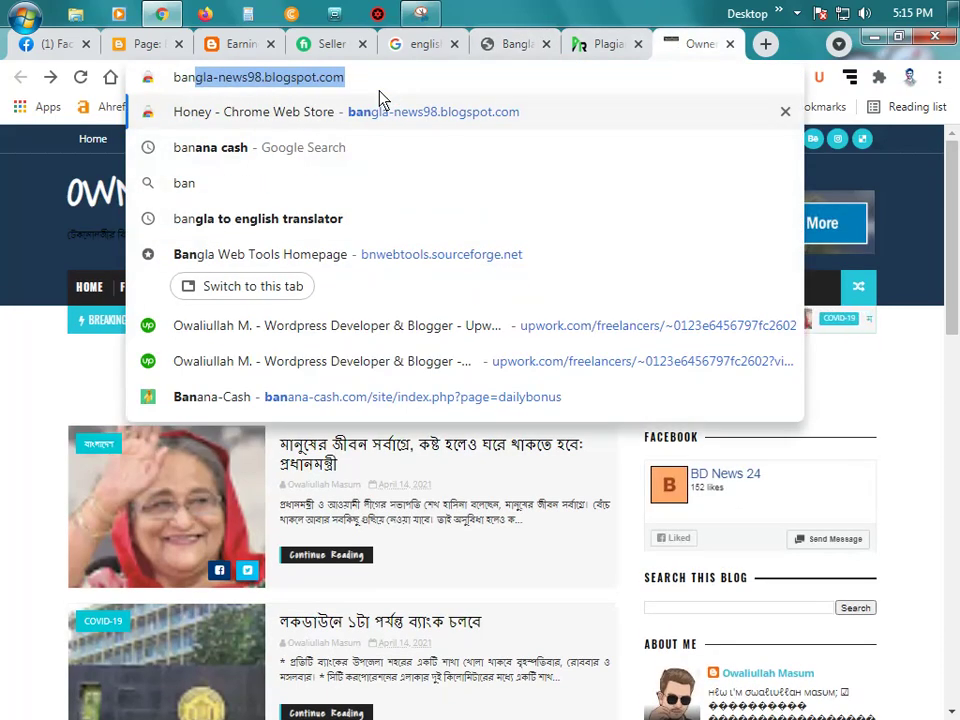
pyautogui.press('End')
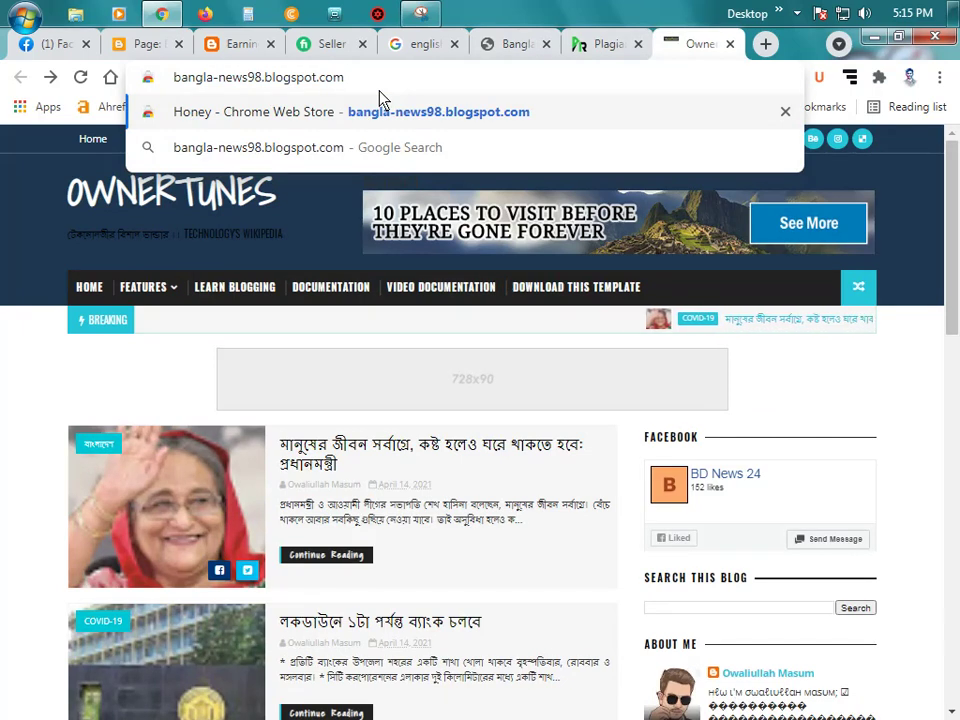
pyautogui.click(401, 165)
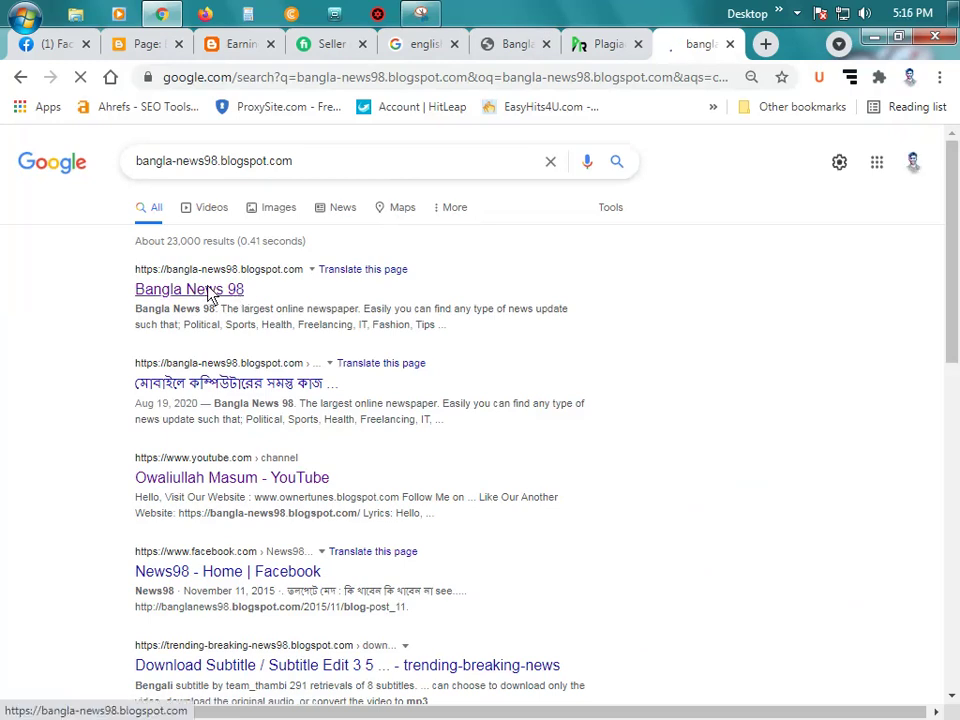
pyautogui.click(208, 291)
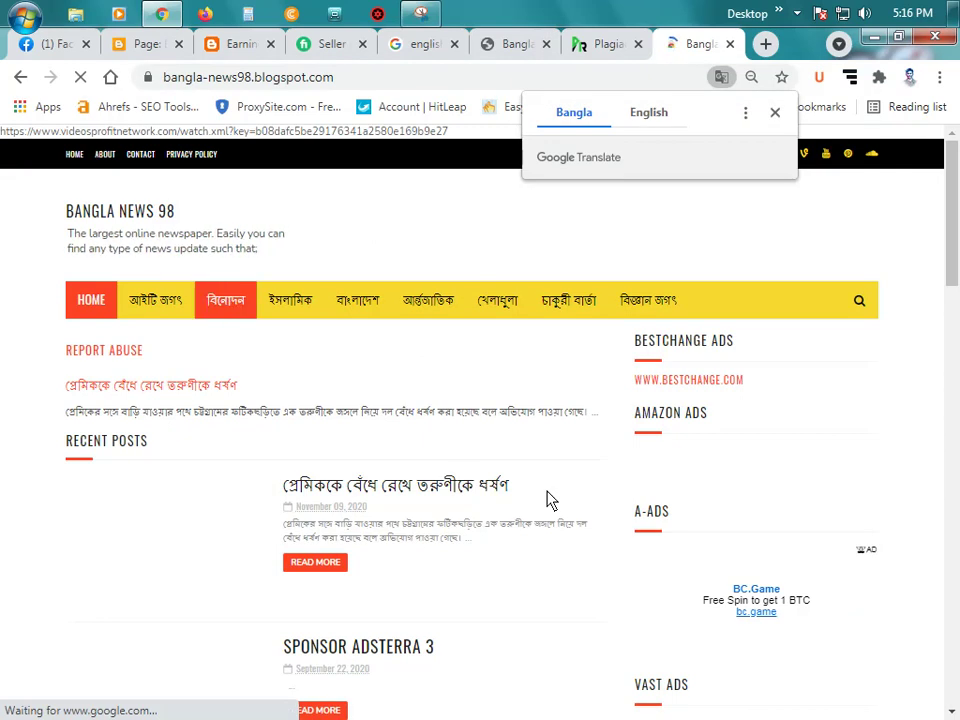
pyautogui.click(775, 113)
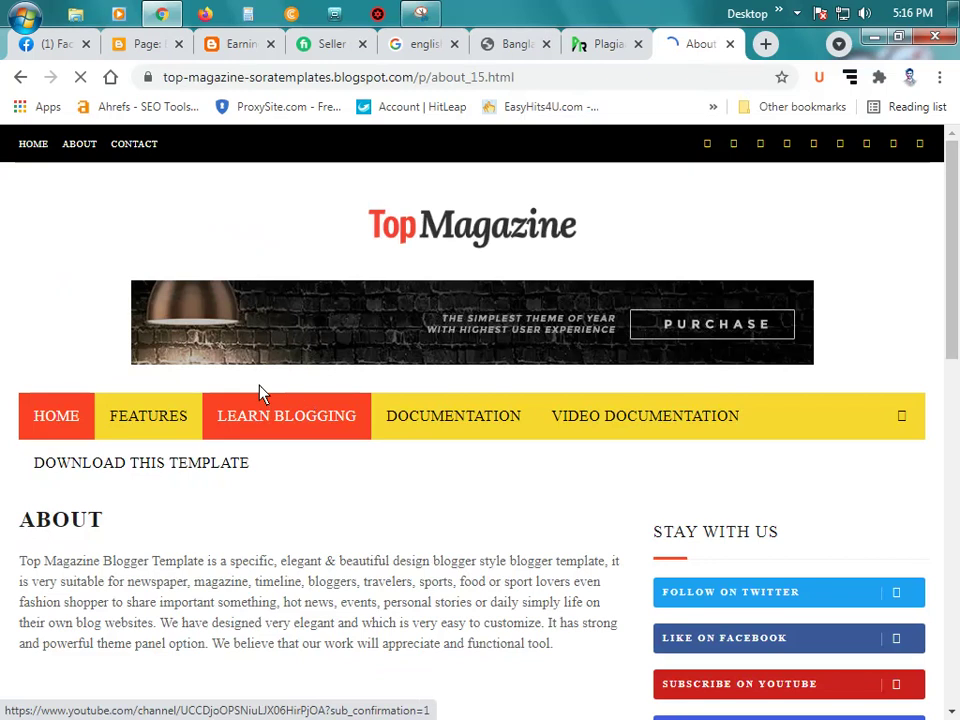
pyautogui.click(18, 80)
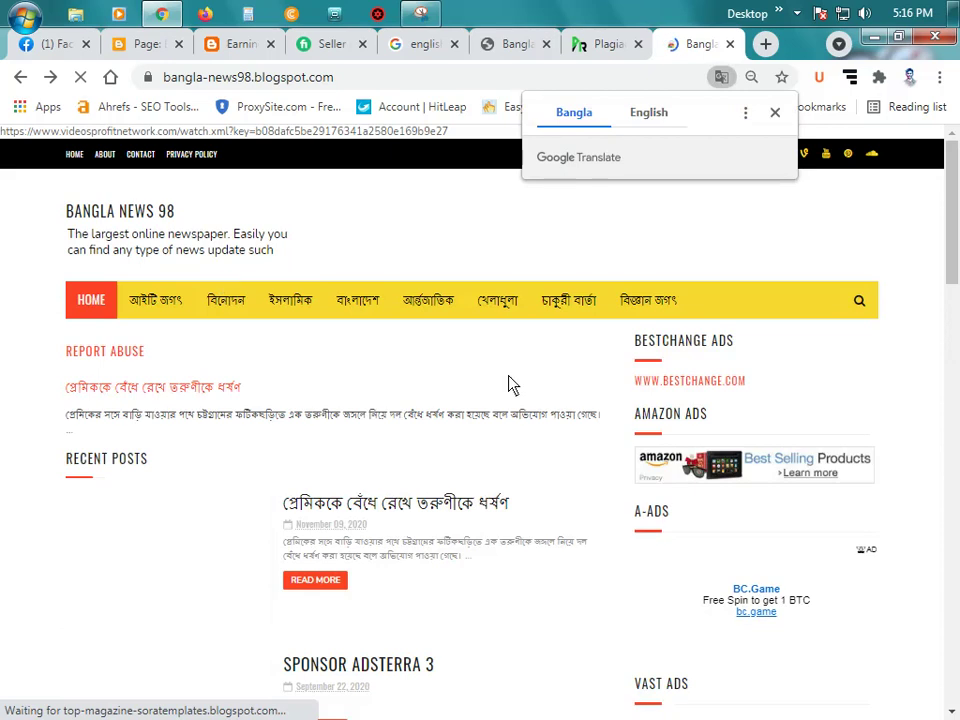
pyautogui.scroll(-2, 590, 391)
pyautogui.scroll(2, 765, 341)
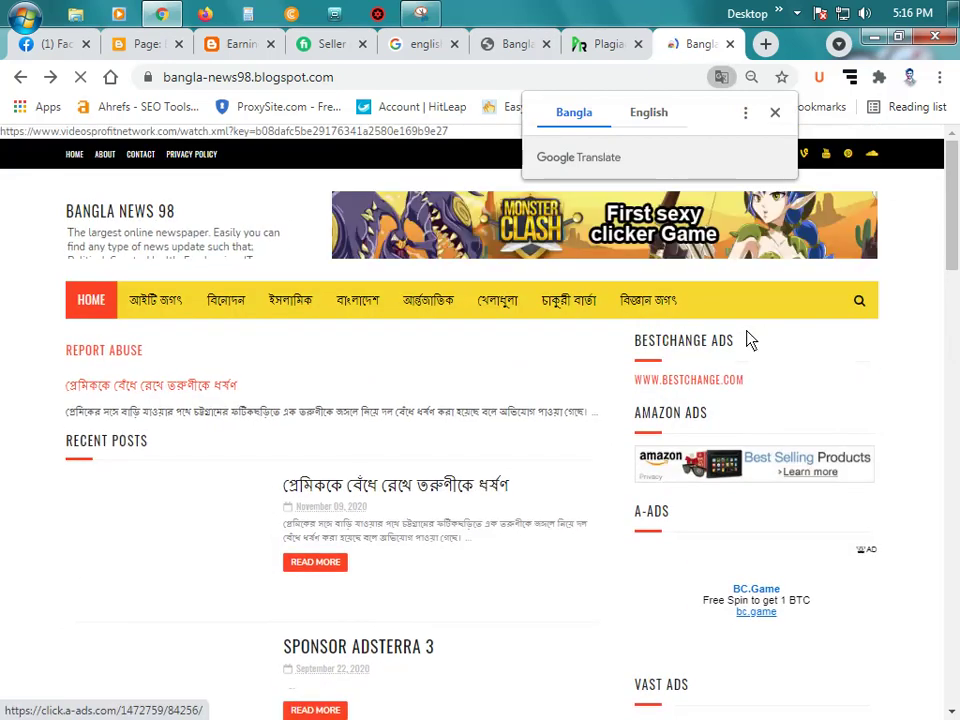
pyautogui.scroll(-6, 748, 339)
pyautogui.scroll(-12, 743, 342)
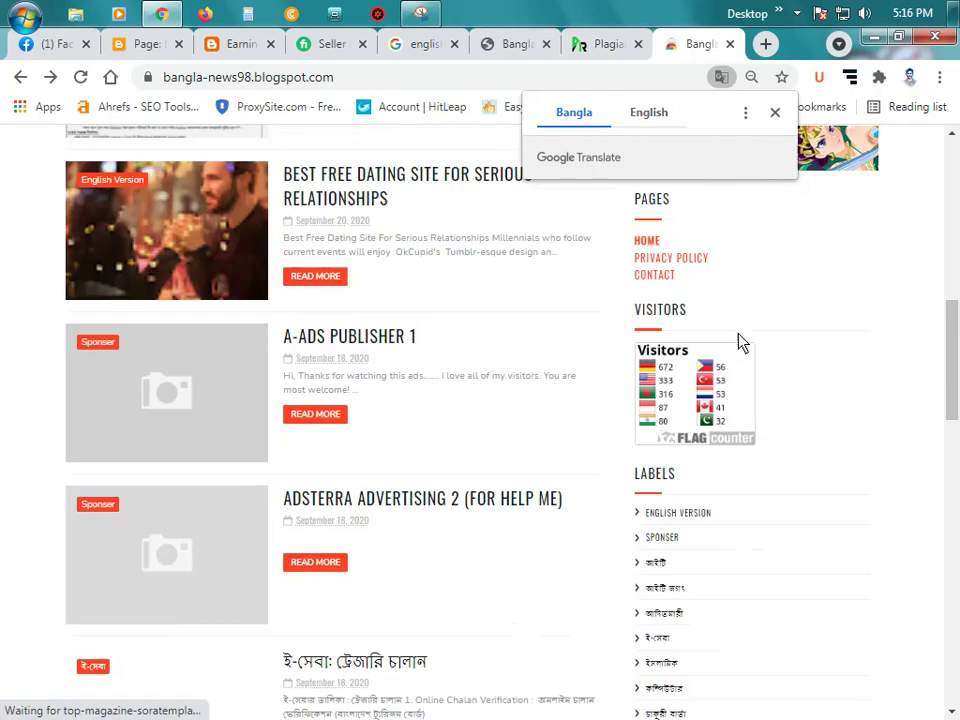
pyautogui.scroll(-4, 742, 348)
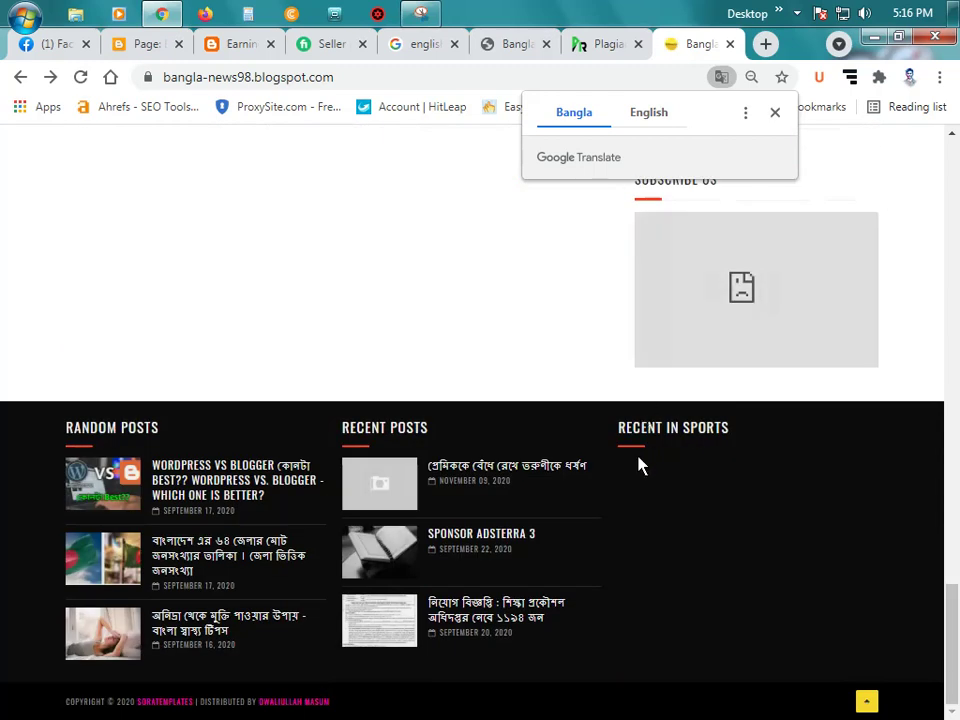
pyautogui.scroll(15, 447, 548)
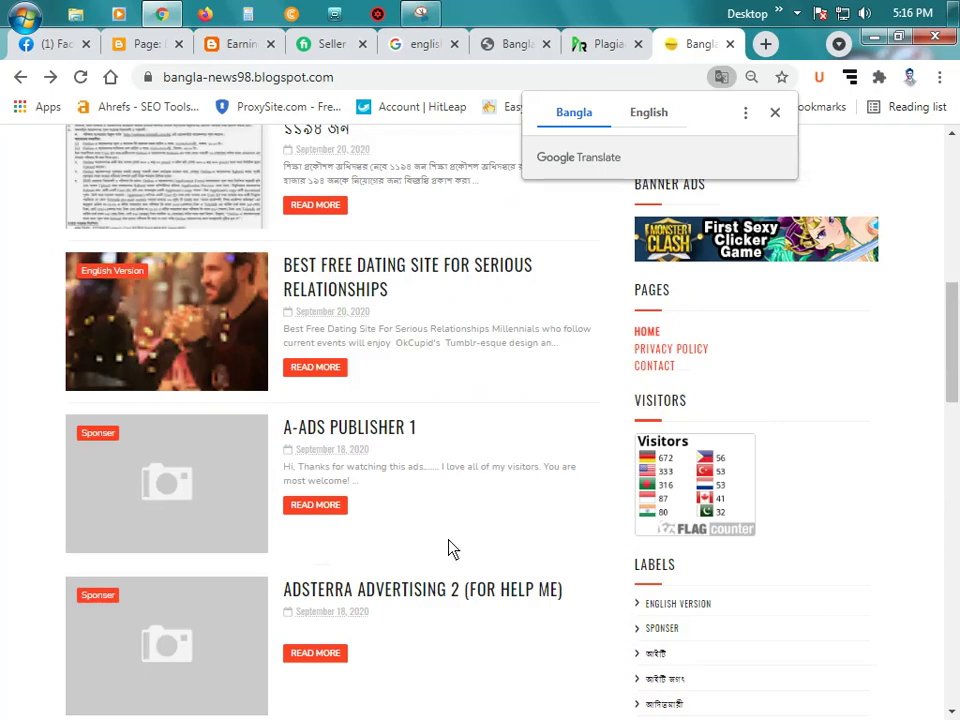
pyautogui.scroll(6, 447, 548)
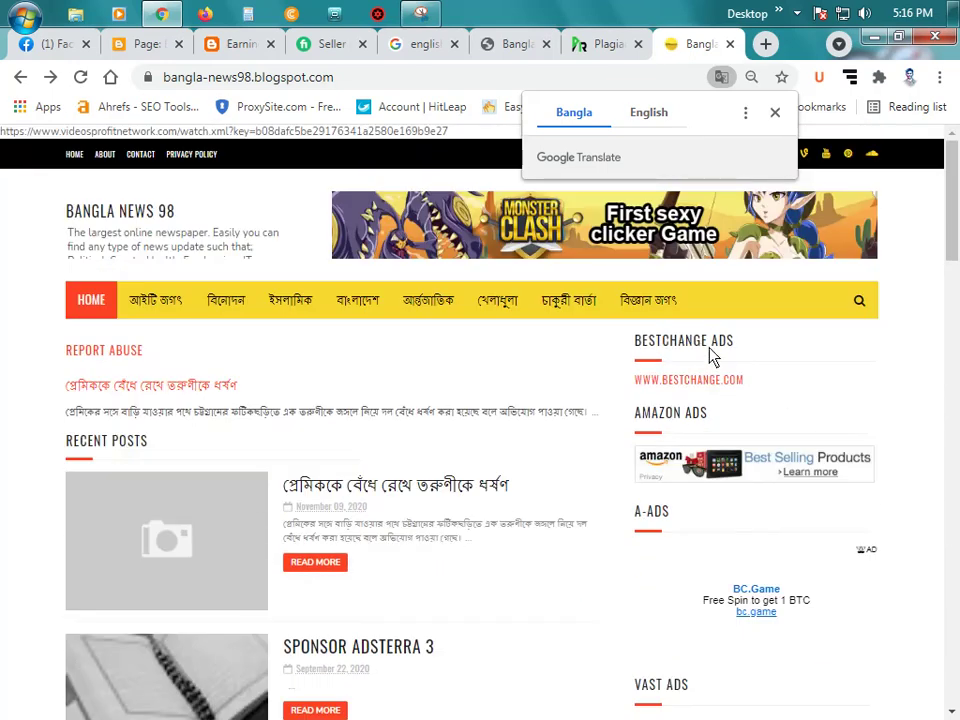
pyautogui.scroll(-5, 724, 433)
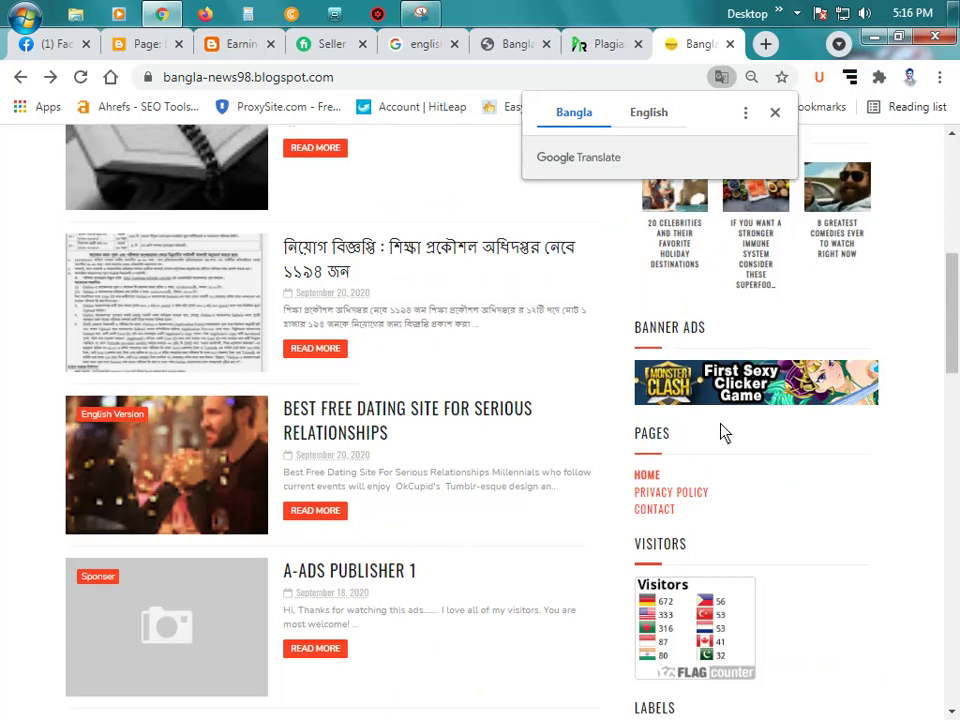
# Step: Open Bangla News 98's Privacy Policy page and read through its text
pyautogui.click(657, 492)
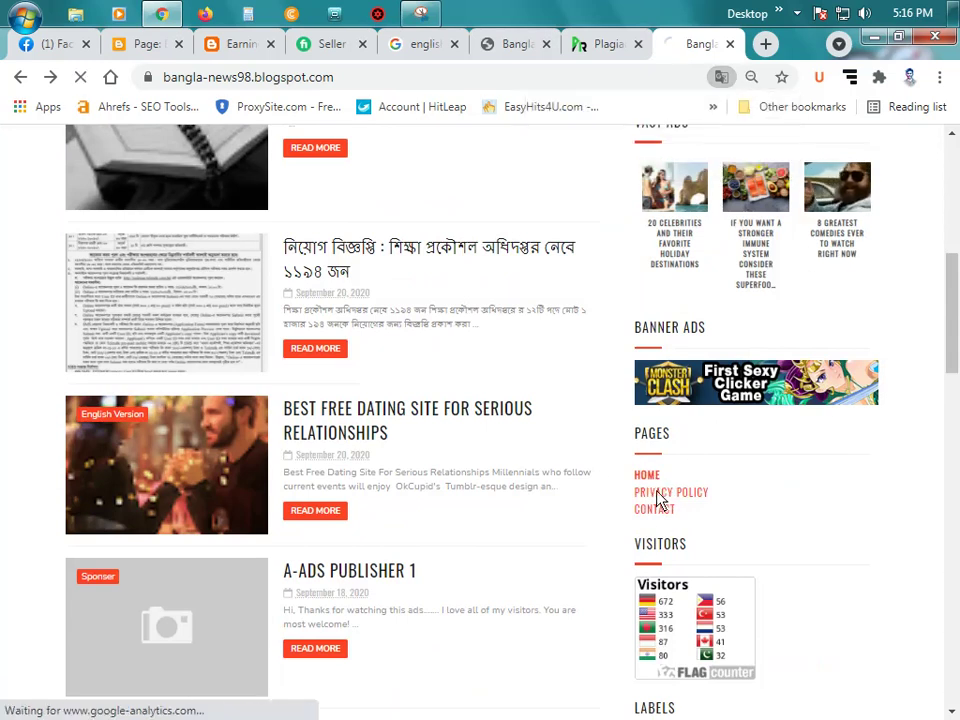
pyautogui.click(140, 45)
pyautogui.click(236, 45)
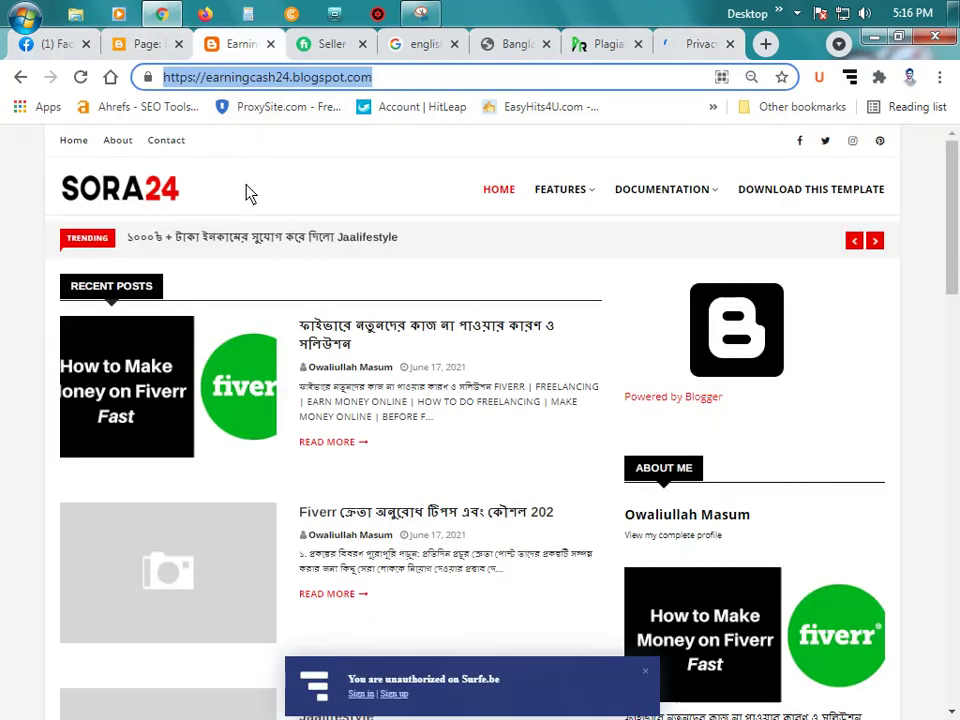
pyautogui.click(697, 44)
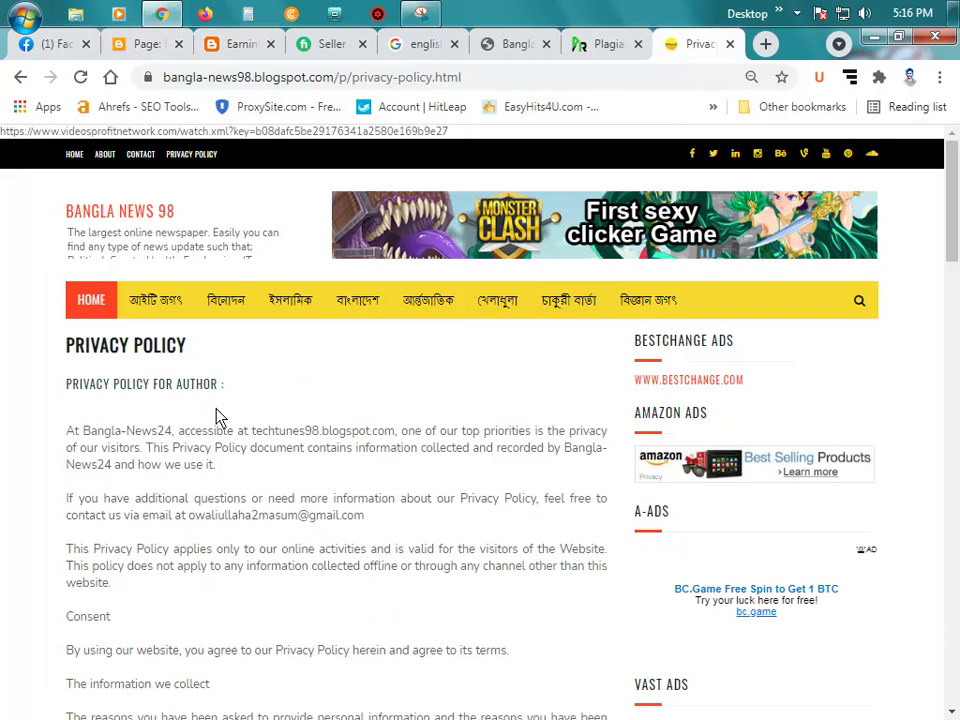
pyautogui.scroll(-5, 214, 415)
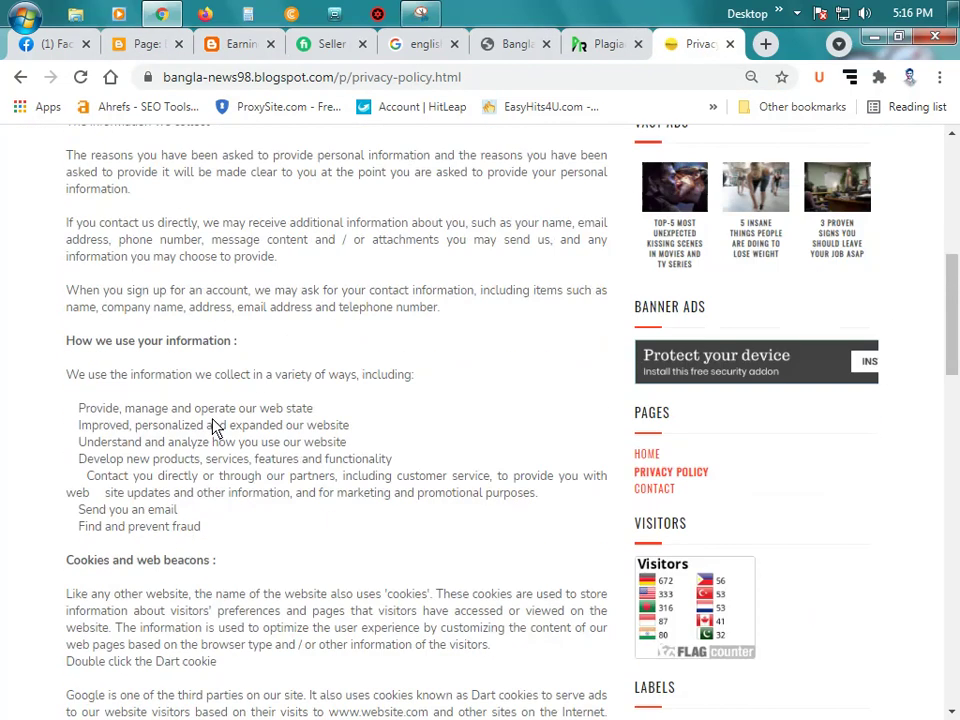
pyautogui.scroll(-5, 246, 450)
pyautogui.scroll(-4, 254, 454)
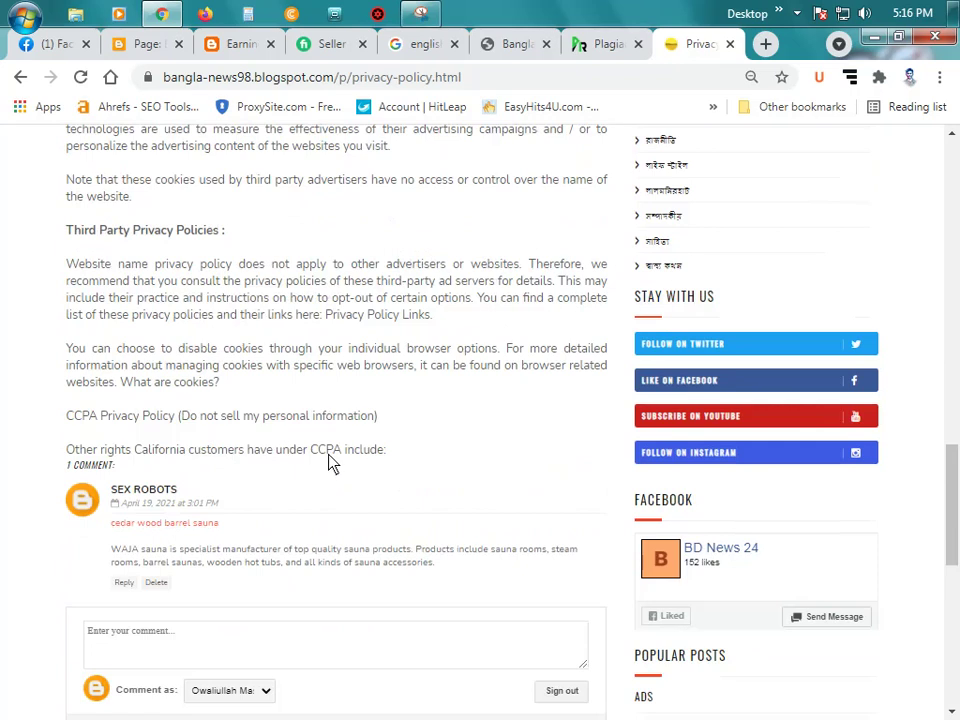
pyautogui.scroll(4, 334, 463)
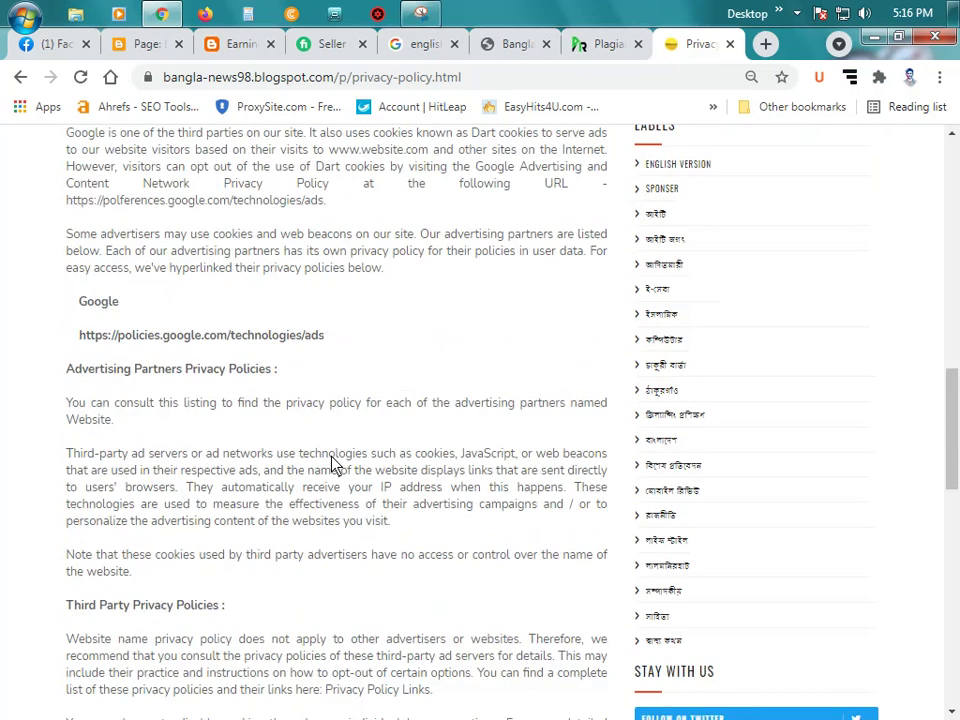
pyautogui.scroll(11, 334, 463)
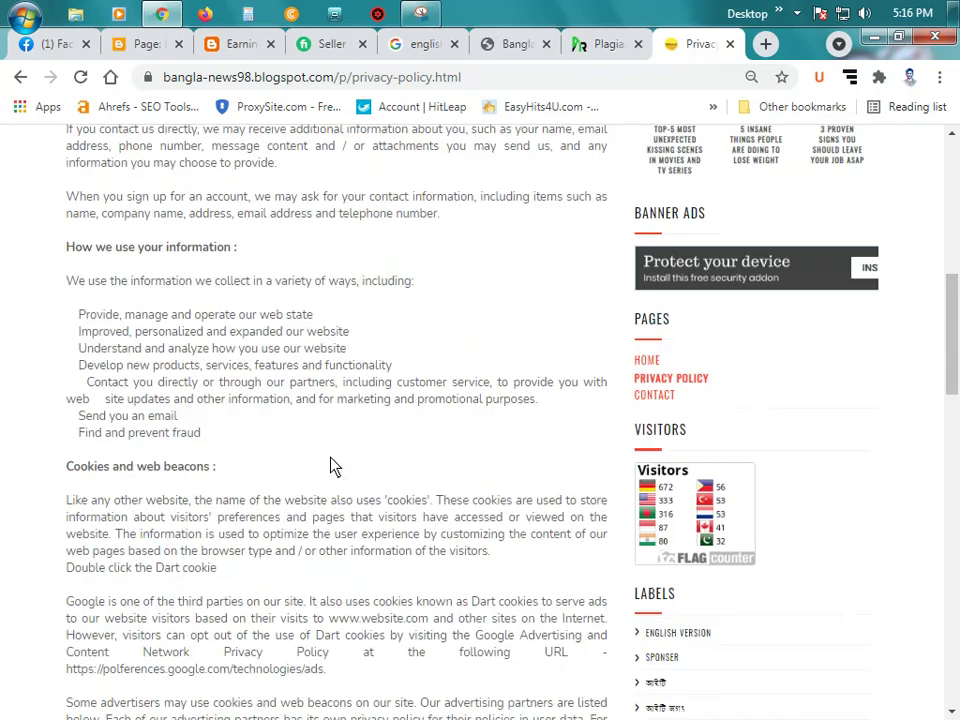
pyautogui.scroll(1, 310, 454)
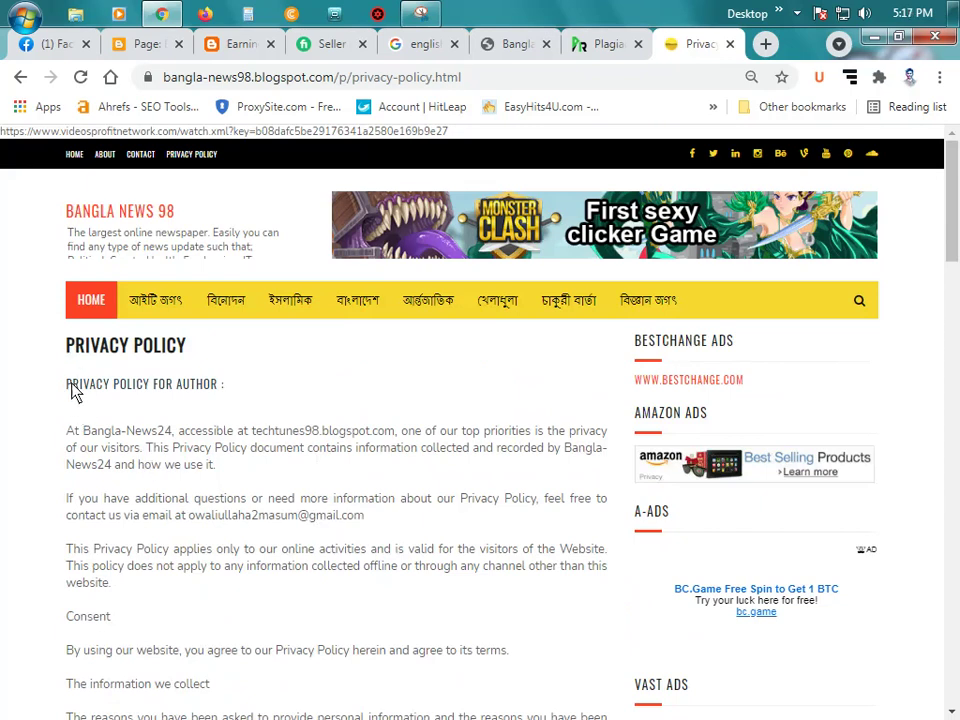
# Step: Copy the whole privacy policy text and return to the Blogger page editor
pyautogui.moveTo(71, 353); pyautogui.dragTo(107, 450)
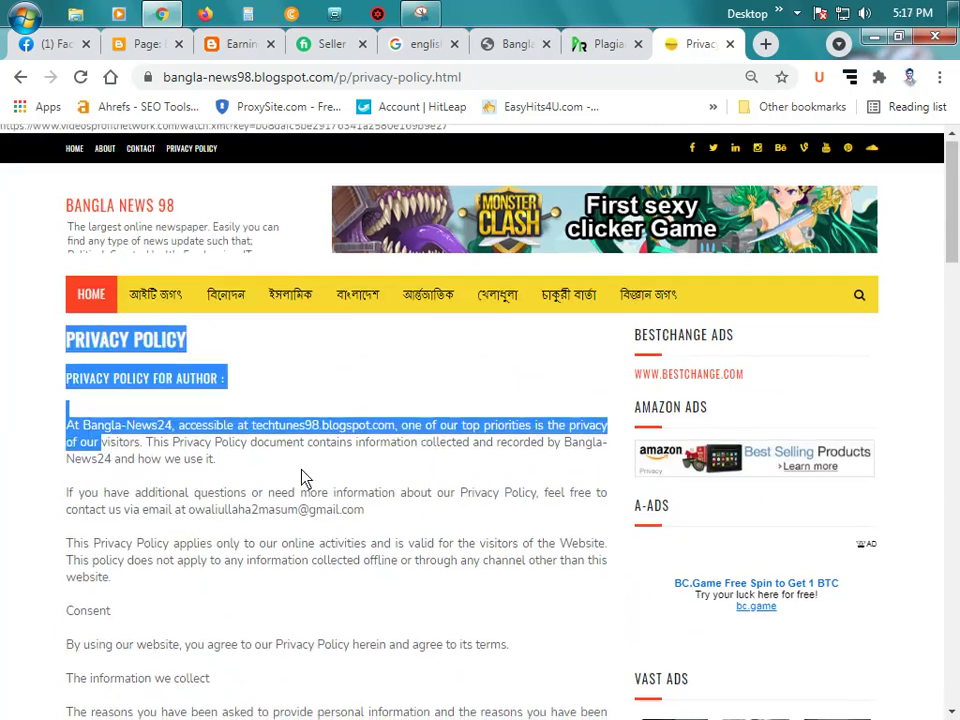
pyautogui.scroll(-13, 321, 476)
pyautogui.scroll(-4, 322, 485)
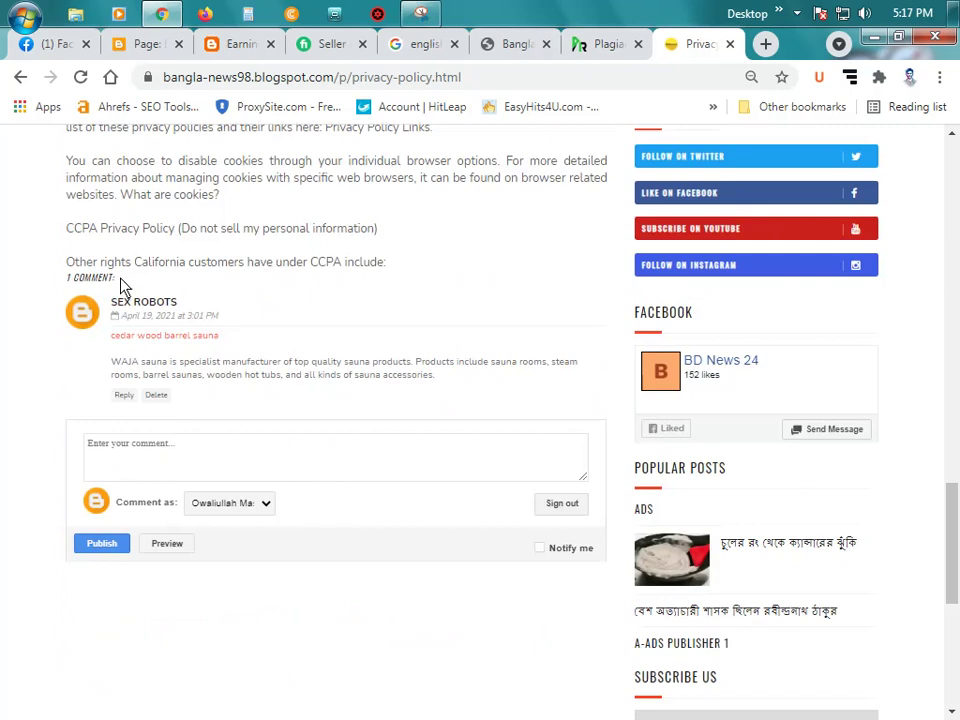
pyautogui.moveTo(415, 270); pyautogui.dragTo(400, 278)
pyautogui.rightClick(259, 228)
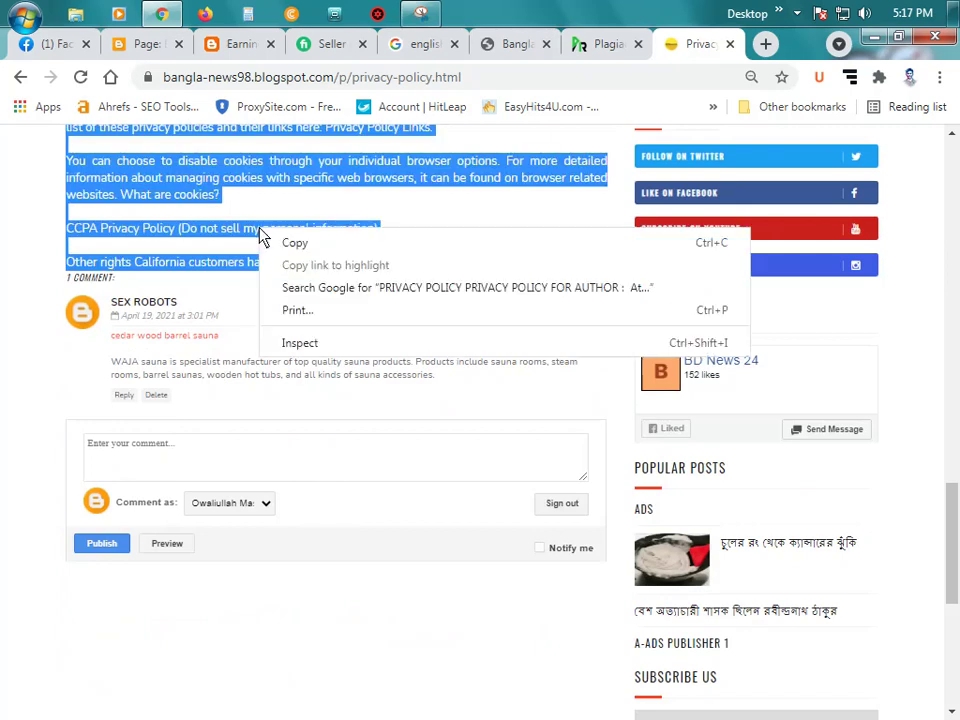
pyautogui.click(329, 241)
pyautogui.click(145, 44)
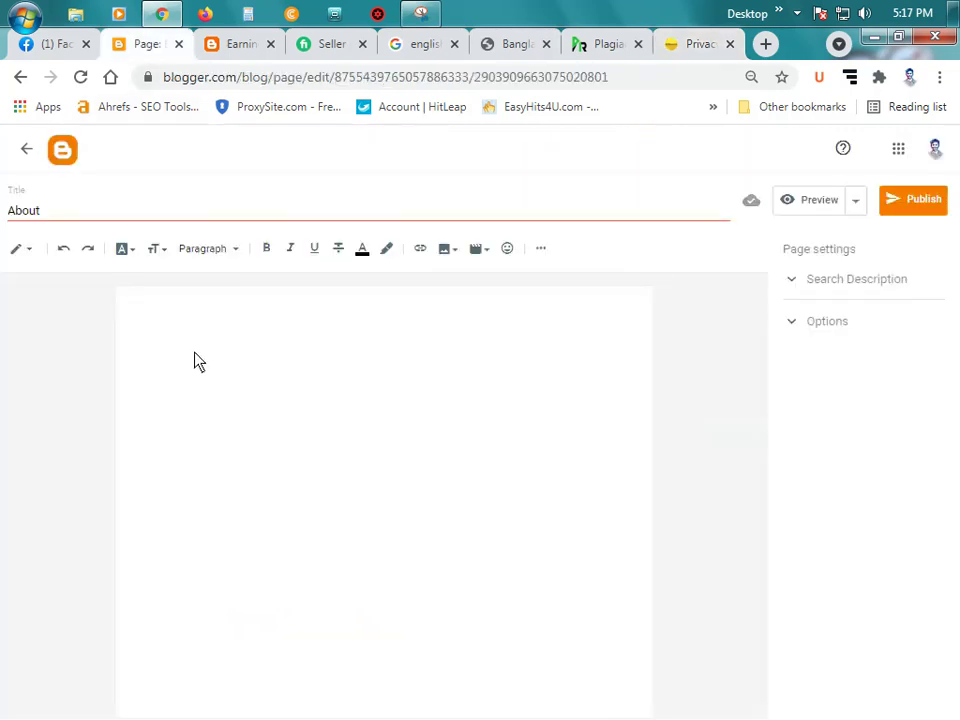
# Step: Paste the policy into the body, delete the duplicate heading, and retitle the page 'PRIVACY POLICY'
pyautogui.hotkey('ctrl', 'v')
pyautogui.scroll(2, 265, 418)
pyautogui.scroll(10, 265, 418)
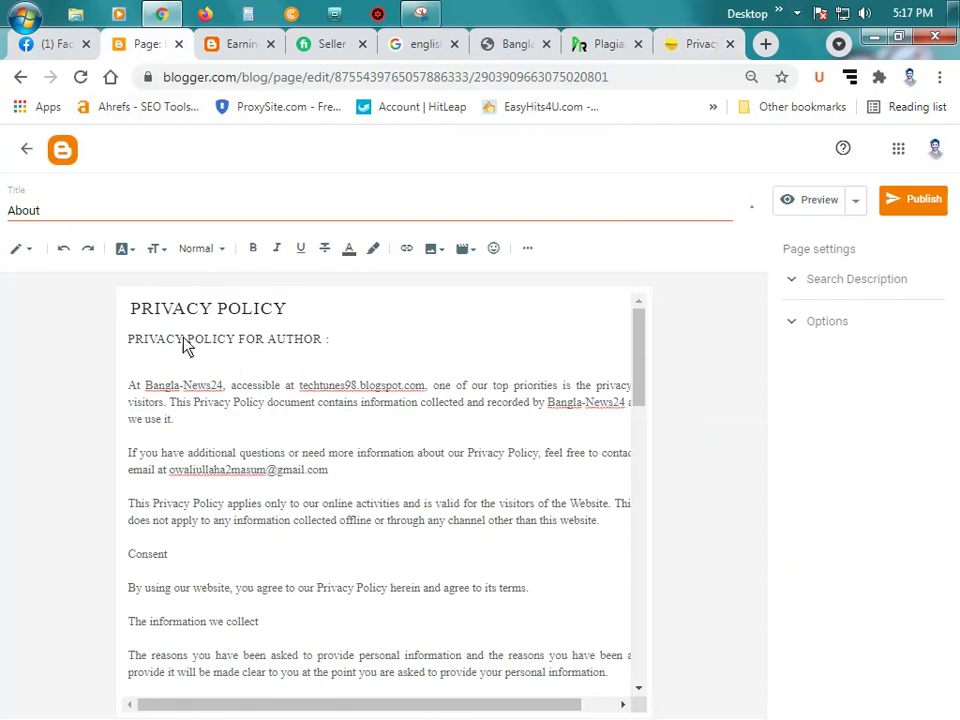
pyautogui.hotkey('ctrl', '-')
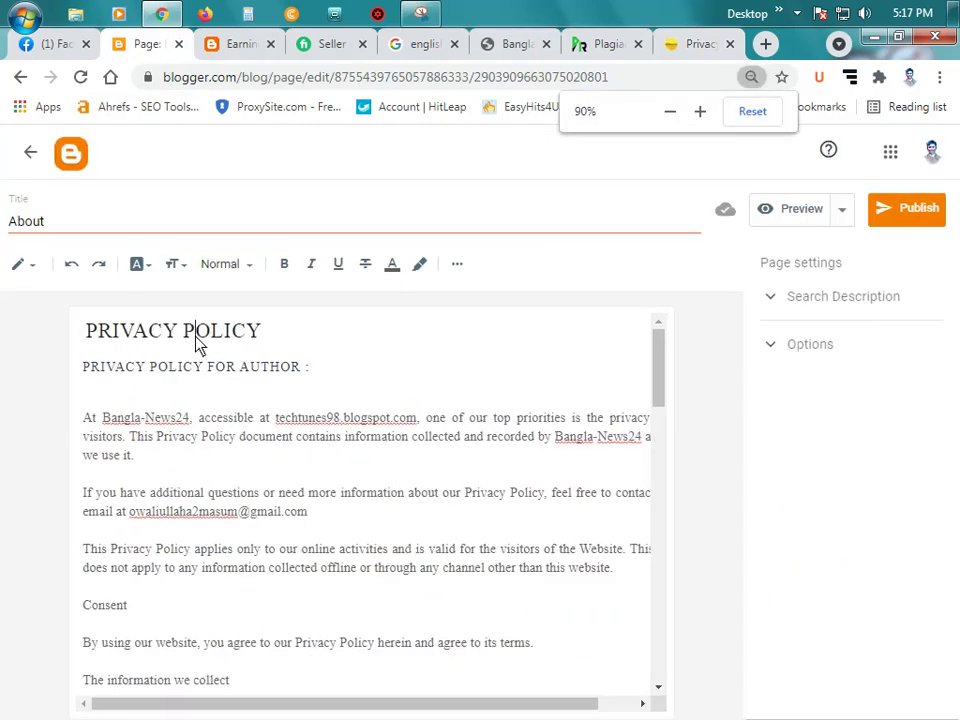
pyautogui.tripleClick(196, 332)
pyautogui.press('BackSpace')
pyautogui.click(118, 225)
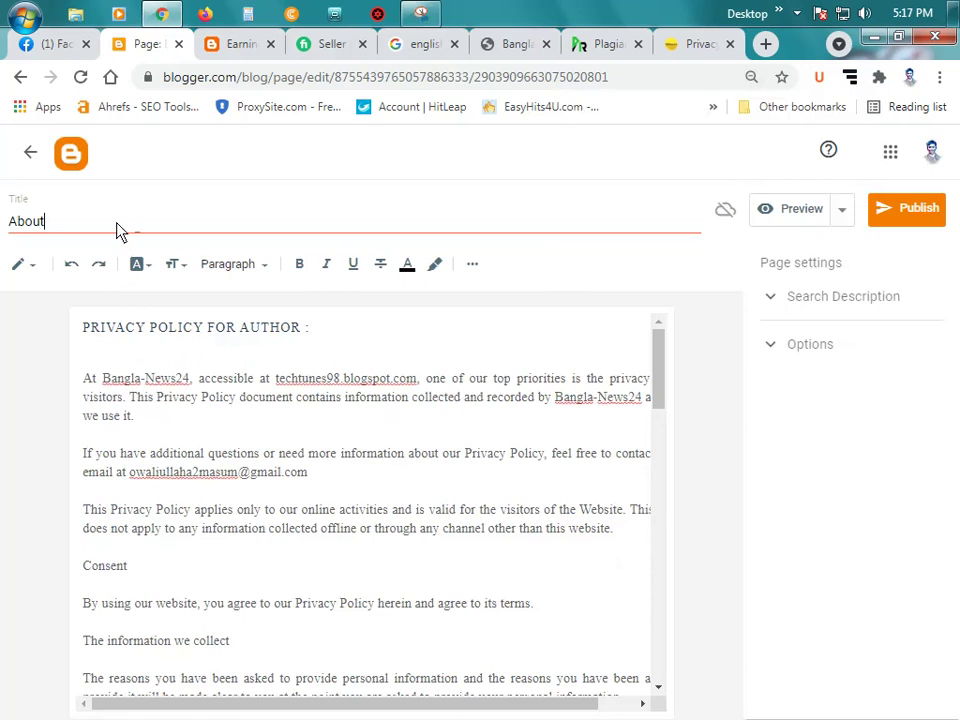
pyautogui.hotkey('ctrl', 'a')
pyautogui.write('PRIVACY POLICY')
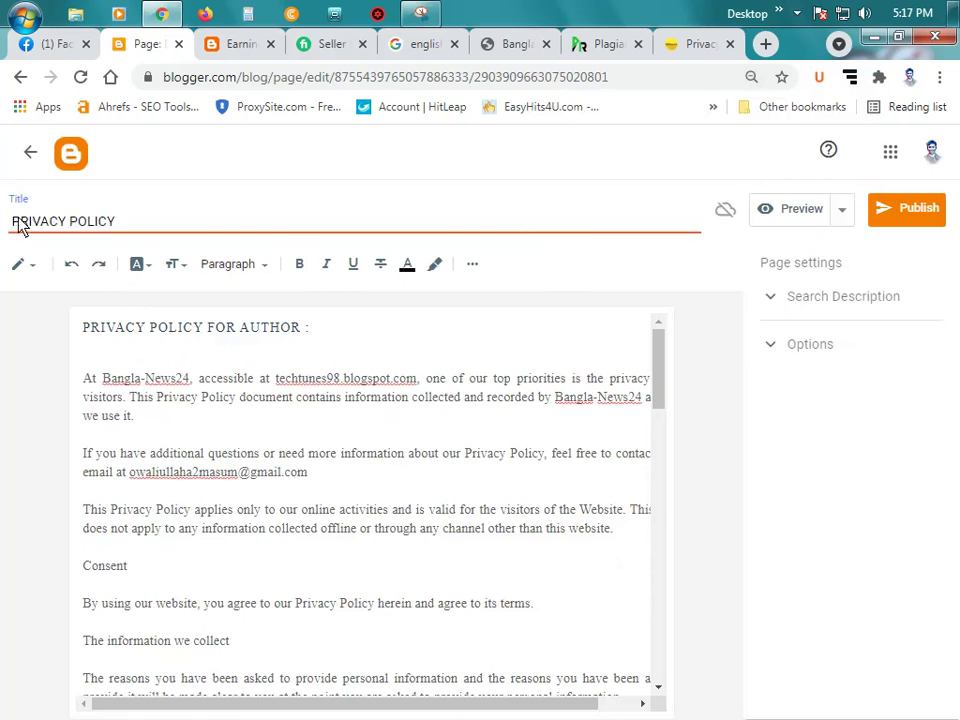
pyautogui.click(16, 224)
pyautogui.press('BackSpace')
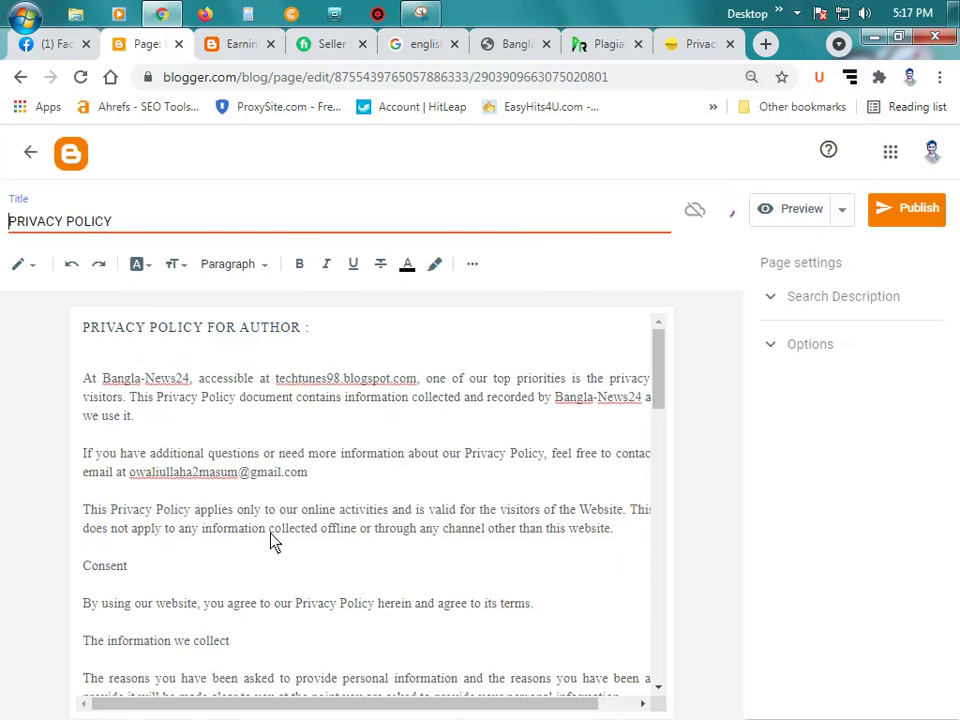
# Step: Remove the blank line under the heading and erase the old site name Bangla-News24
pyautogui.click(245, 358)
pyautogui.press('BackSpace')
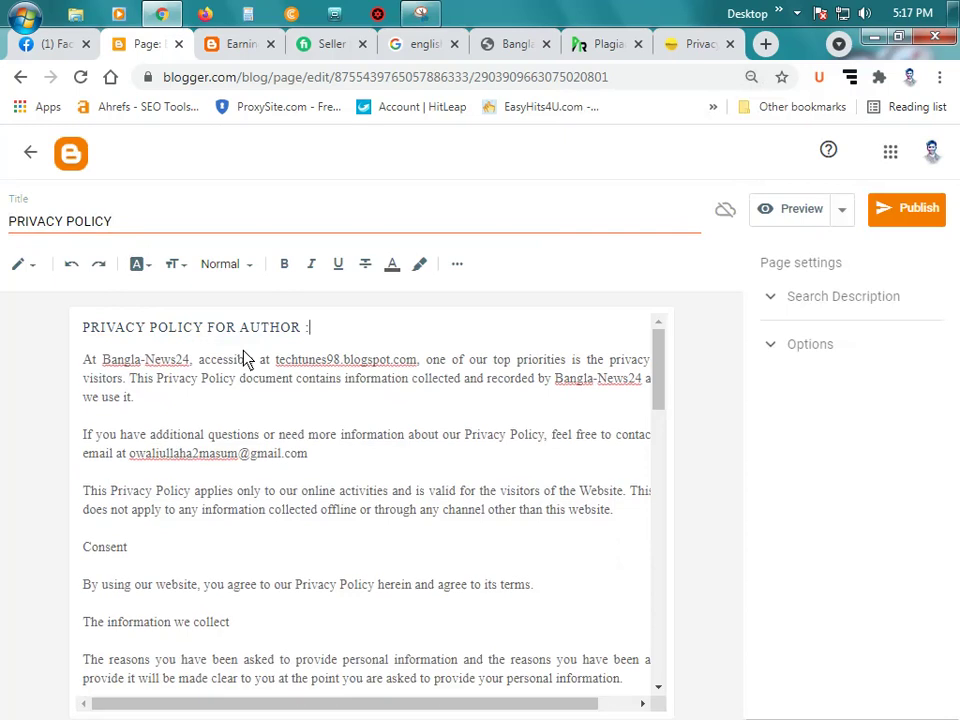
pyautogui.click(191, 362)
pyautogui.press('BackSpace')
pyautogui.press('BackSpace')
pyautogui.press('BackSpace')
pyautogui.press('BackSpace')
pyautogui.press('BackSpace')
pyautogui.press('BackSpace')
pyautogui.press('BackSpace')
pyautogui.press('BackSpace')
pyautogui.press('BackSpace')
pyautogui.press('BackSpace')
pyautogui.press('BackSpace')
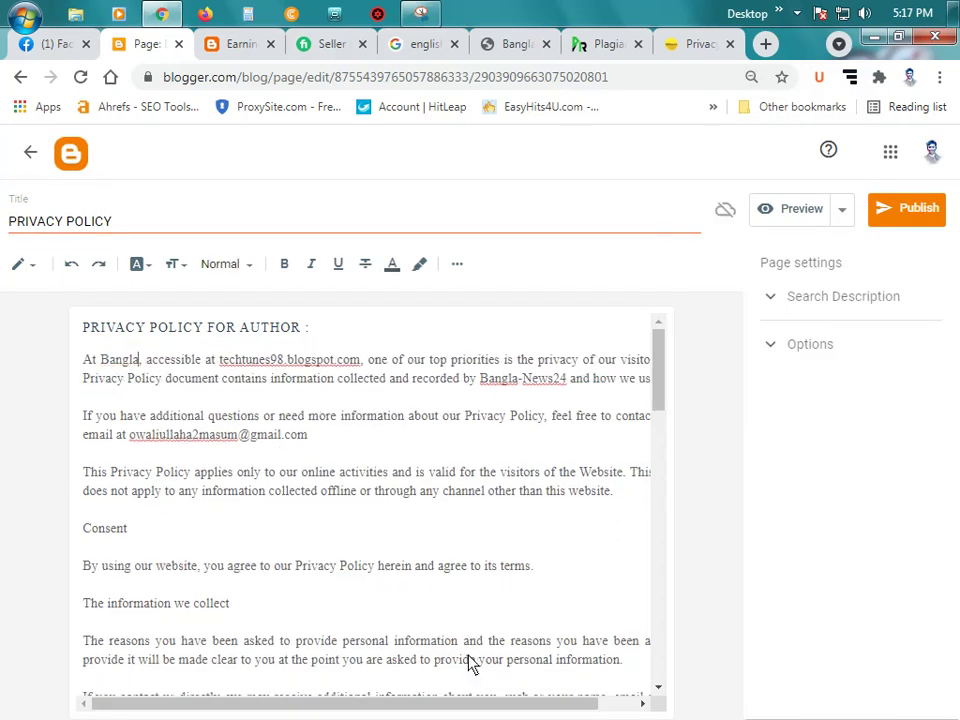
pyautogui.press('BackSpace')
pyautogui.press('BackSpace')
# Step: Type EarningCash24 as the site name and copy the EarningCash24 blog's web address
pyautogui.write('Earnin')
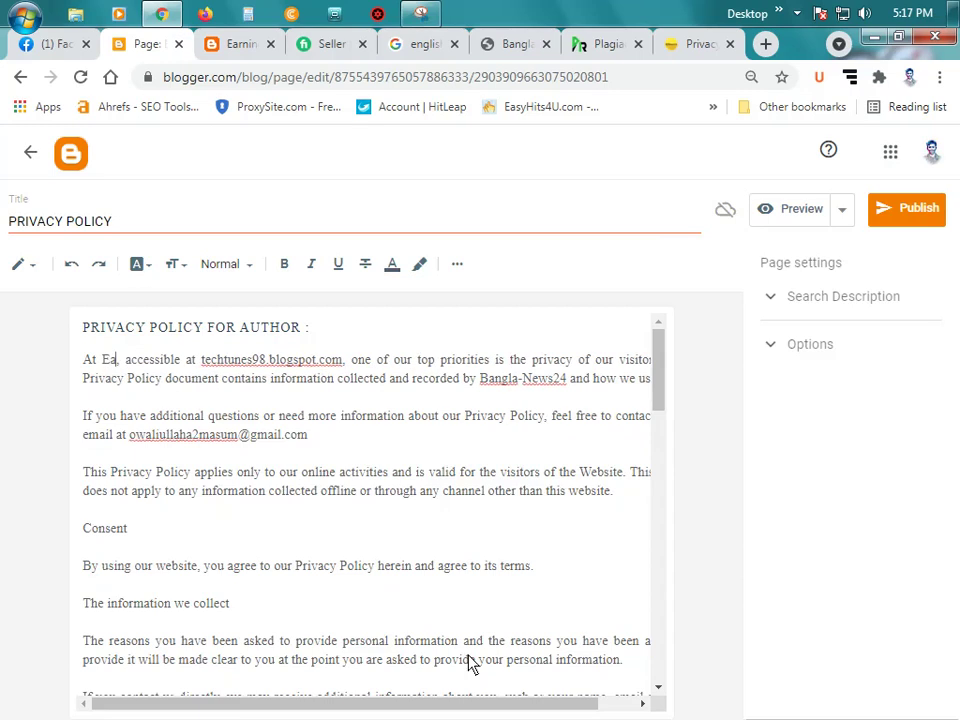
pyautogui.write('g')
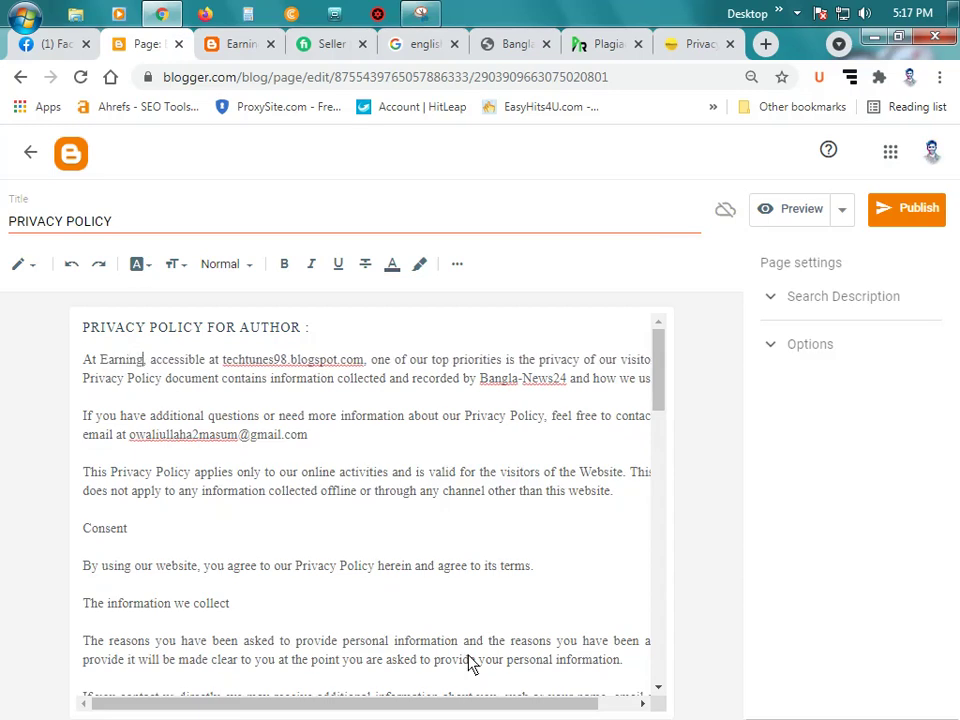
pyautogui.write('Cash')
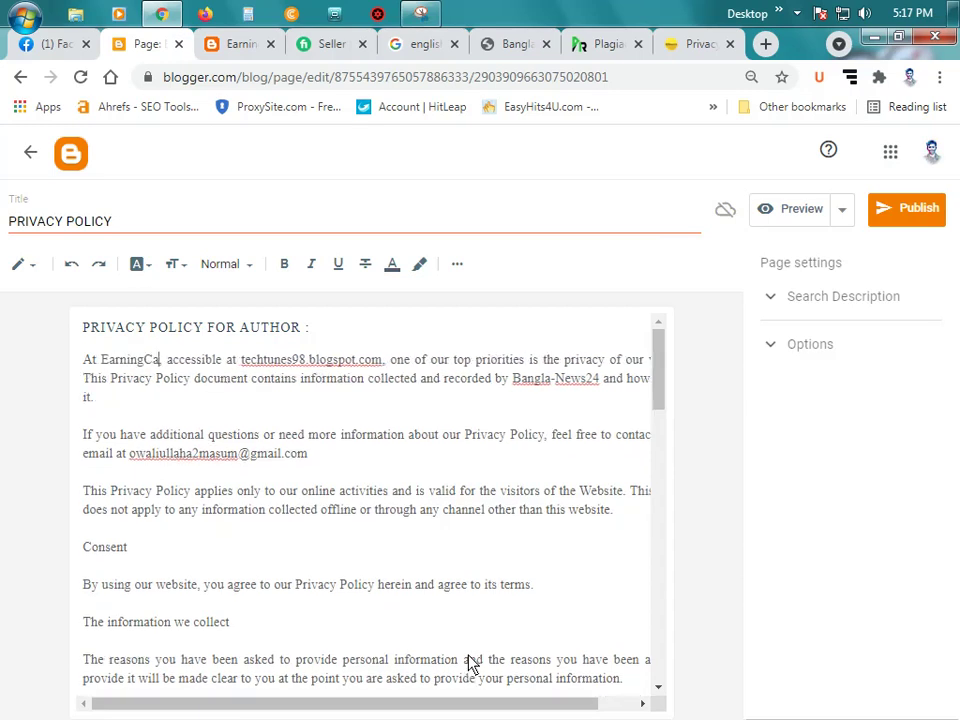
pyautogui.write('24,')
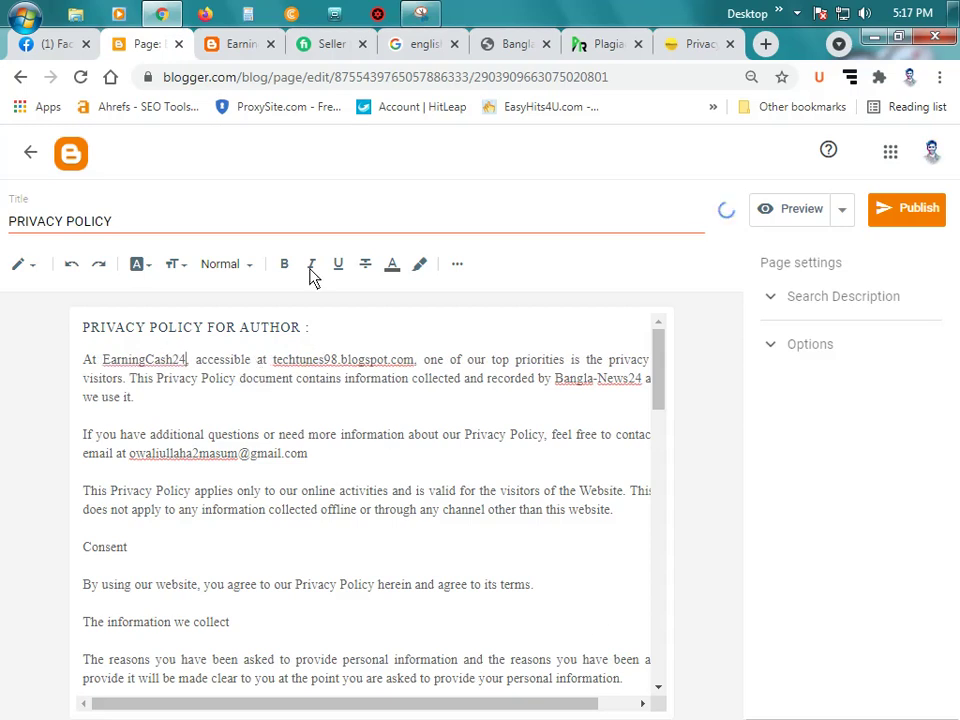
pyautogui.click(236, 44)
pyautogui.click(317, 79)
pyautogui.rightClick(315, 78)
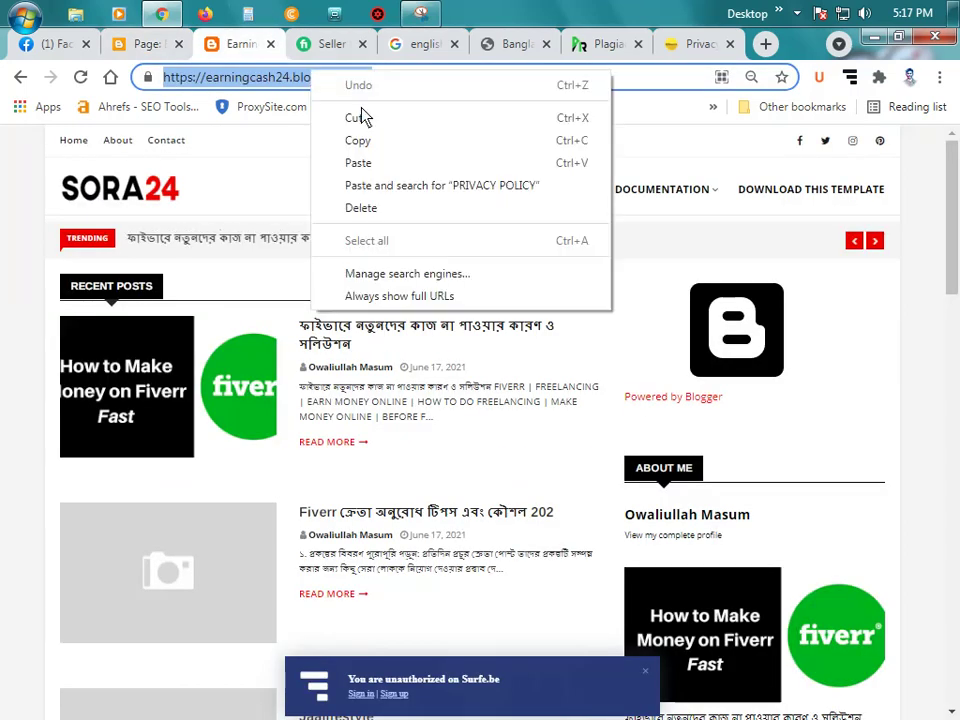
pyautogui.click(358, 141)
pyautogui.click(146, 44)
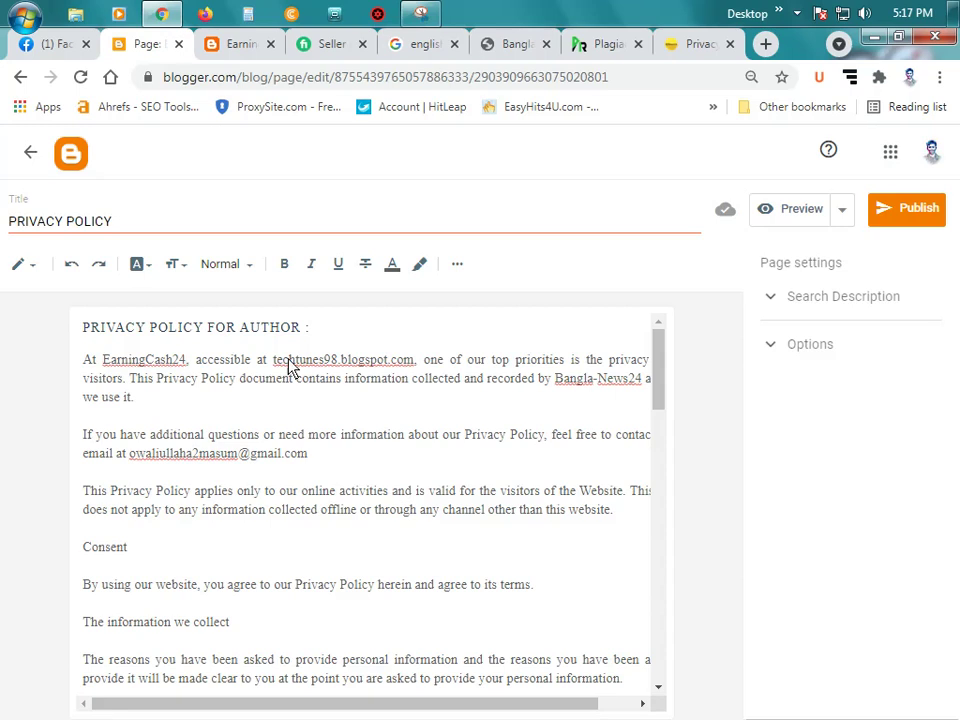
pyautogui.moveTo(274, 359); pyautogui.dragTo(417, 362)
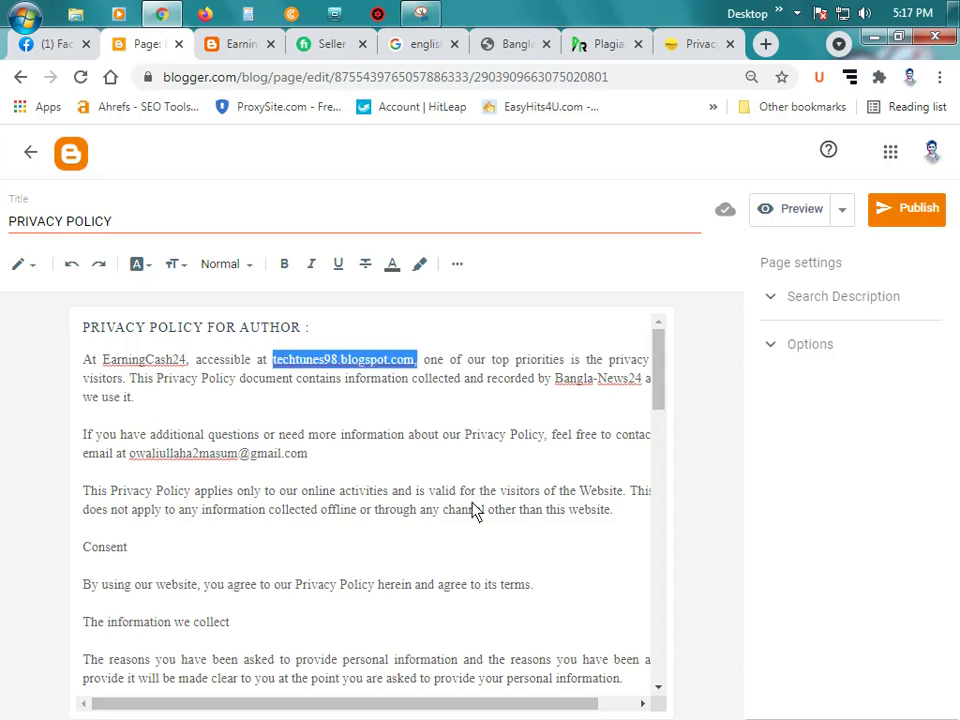
pyautogui.hotkey('ctrl', 'v')
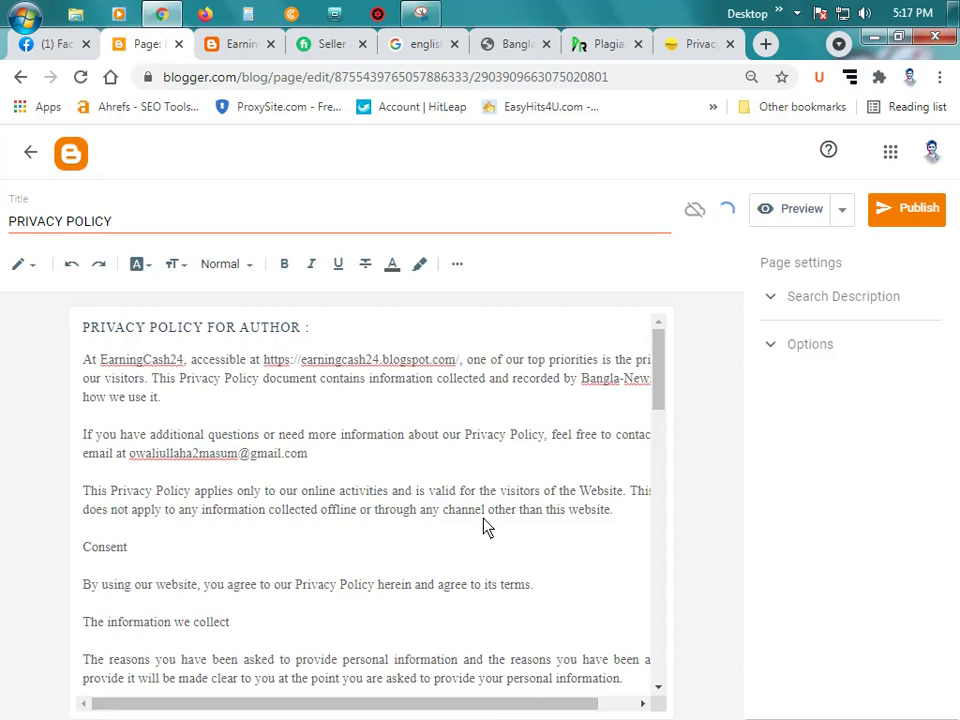
pyautogui.press('BackSpace')
pyautogui.press('BackSpace')
pyautogui.write('/')
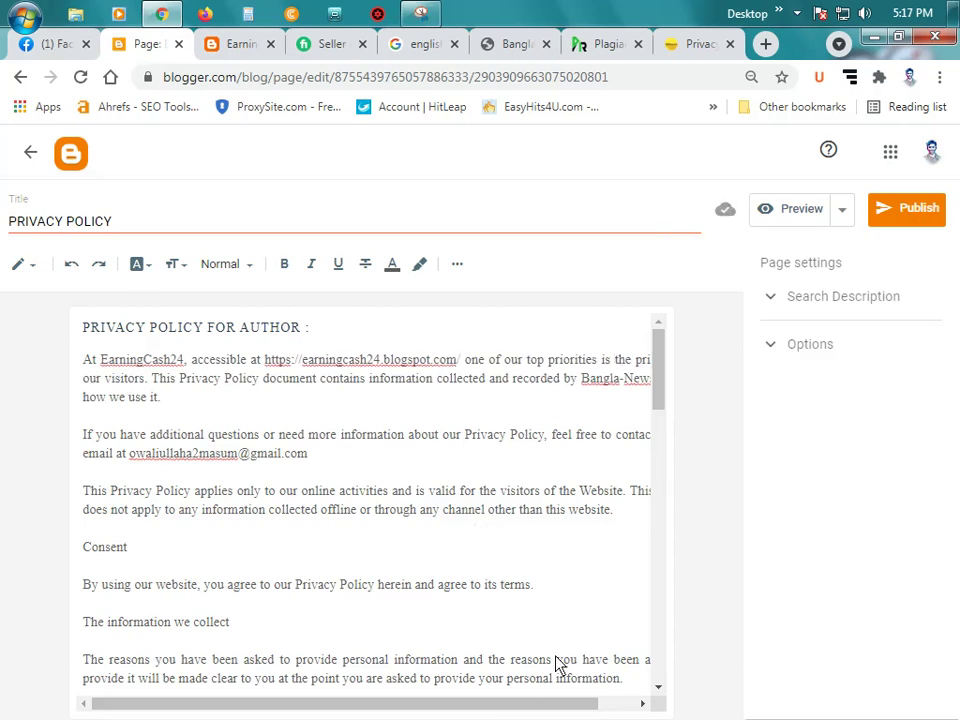
pyautogui.hotkey('ctrl', '-')
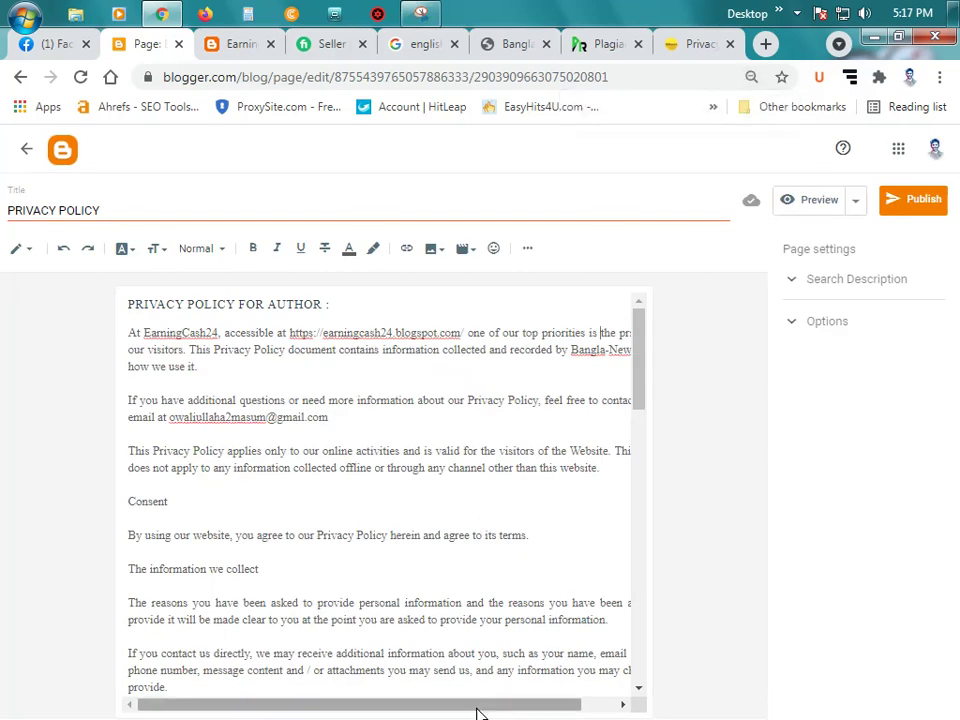
pyautogui.hotkey('ctrl', 'a')
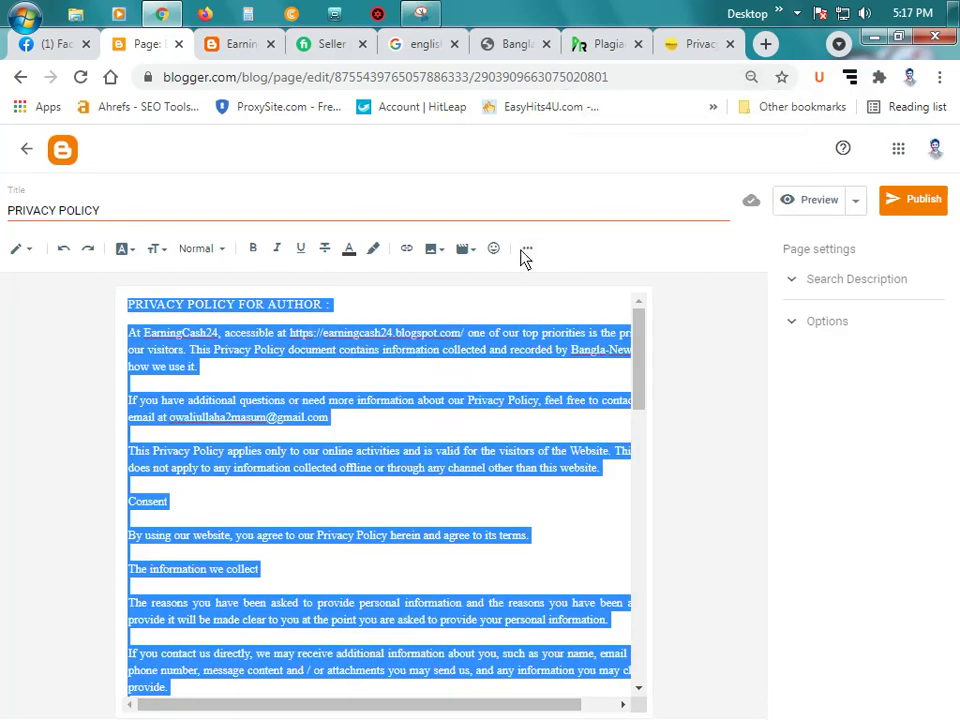
# Step: Justify the alignment of all the privacy policy text
pyautogui.click(527, 250)
pyautogui.click(458, 287)
pyautogui.click(488, 290)
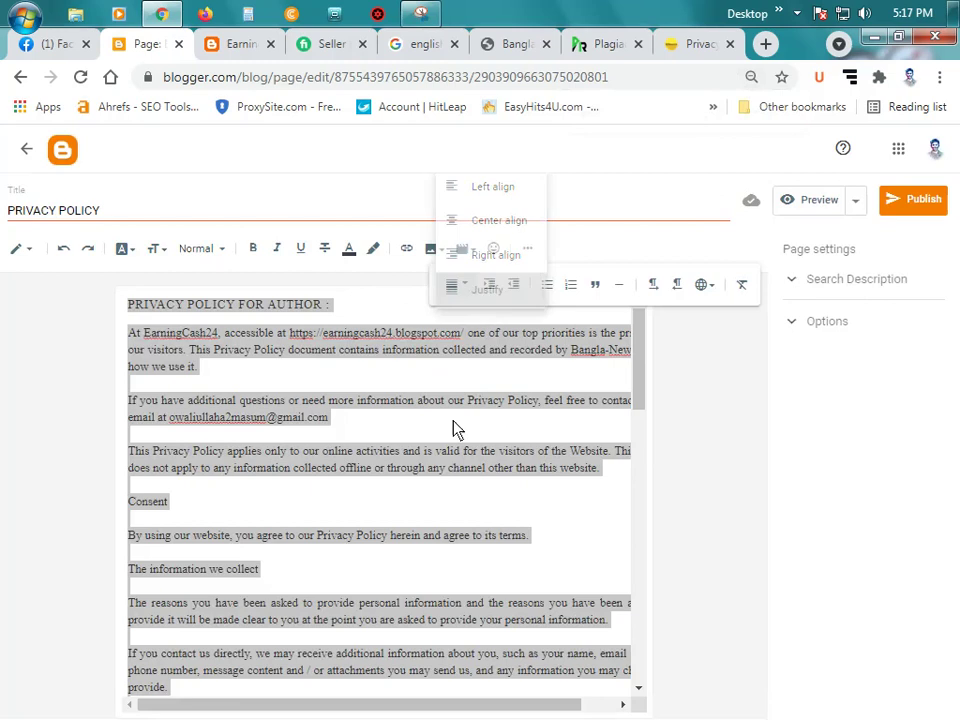
pyautogui.click(455, 428)
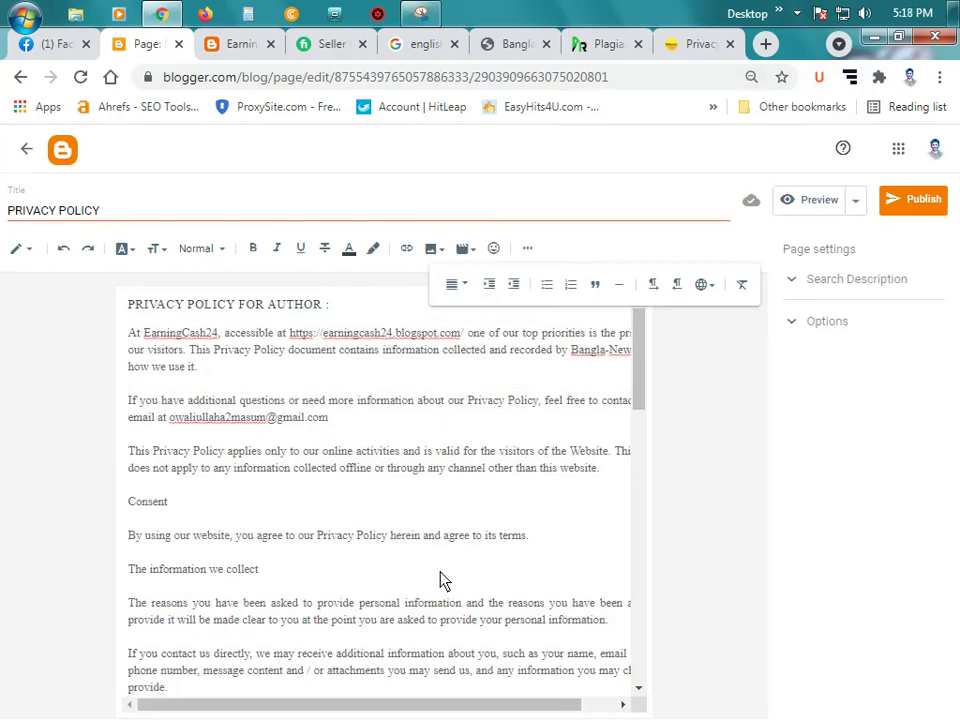
pyautogui.moveTo(476, 706); pyautogui.dragTo(409, 703)
# Step: Replace 'Bangla-News24 and' in the opening paragraph with EarningCash24
pyautogui.click(578, 417)
pyautogui.hotkey('ctrl', 'shift', 'Right')
pyautogui.hotkey('ctrl', 'shift', 'Right')
pyautogui.hotkey('ctrl', 'shift', 'Right')
pyautogui.hotkey('ctrl', 'shift', 'Right')
pyautogui.hotkey('ctrl', 'shift', 'Right')
pyautogui.hotkey('ctrl', 'shift', 'Right')
pyautogui.hotkey('ctrl', 'shift', 'Right')
pyautogui.hotkey('ctrl', 'shift', 'Right')
pyautogui.hotkey('ctrl', 'shift', 'Right')
pyautogui.hotkey('ctrl', 'shift', 'Right')
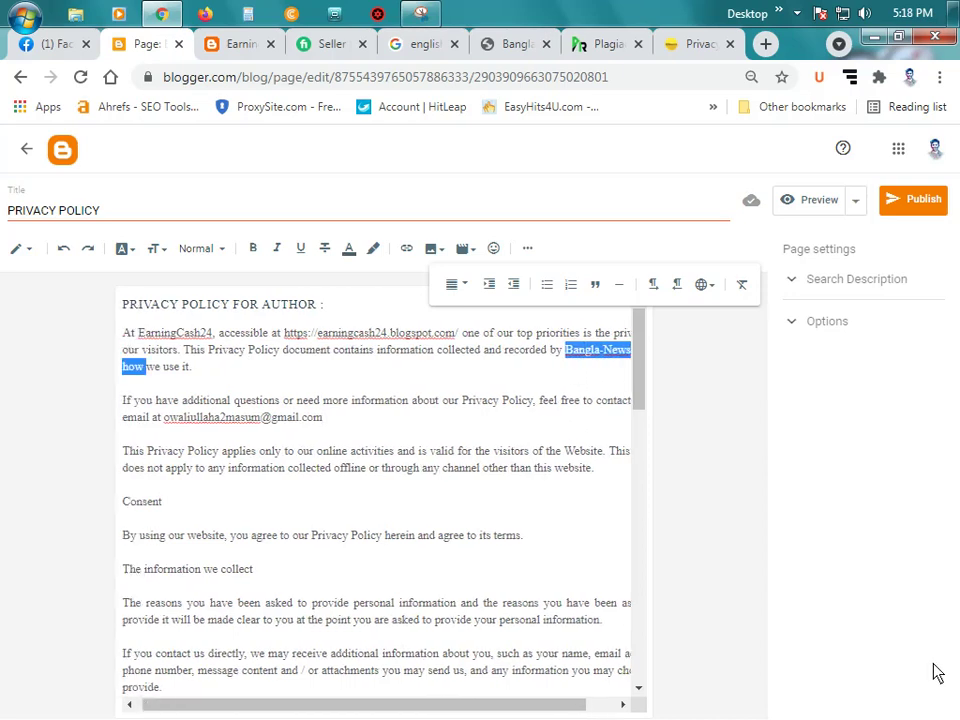
pyautogui.hotkey('ctrl', 'shift', 'Left')
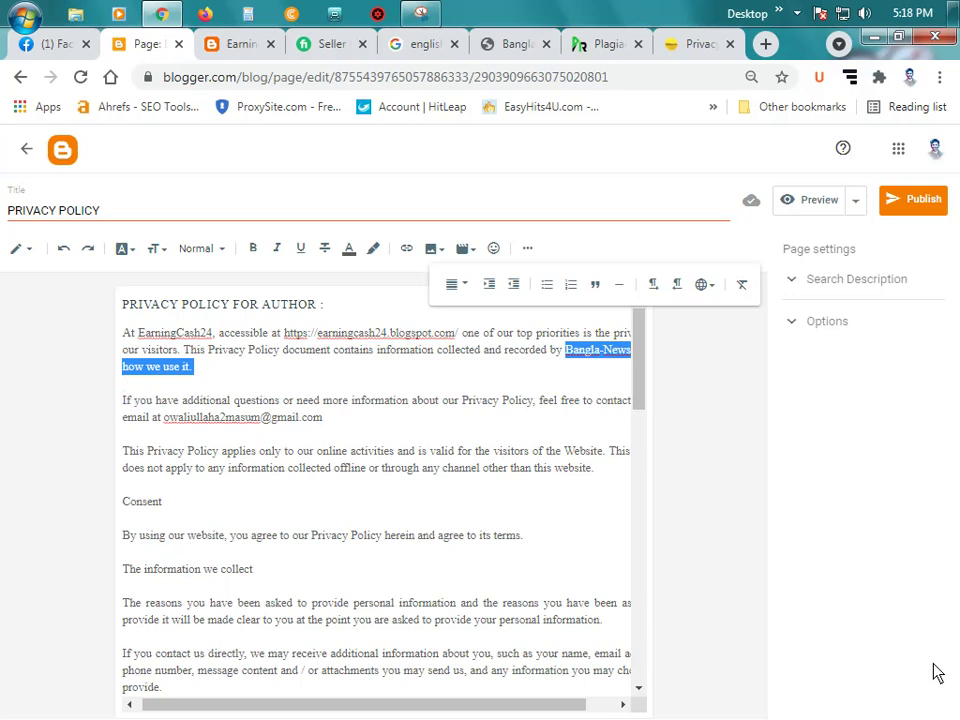
pyautogui.hotkey('shift', 'Left')
pyautogui.hotkey('shift', 'Left')
pyautogui.hotkey('shift', 'Left')
pyautogui.hotkey('shift', 'Left')
pyautogui.hotkey('shift', 'Left')
pyautogui.hotkey('shift', 'Left')
pyautogui.hotkey('shift', 'Left')
pyautogui.hotkey('shift', 'Left')
pyautogui.hotkey('shift', 'Left')
pyautogui.hotkey('shift', 'Left')
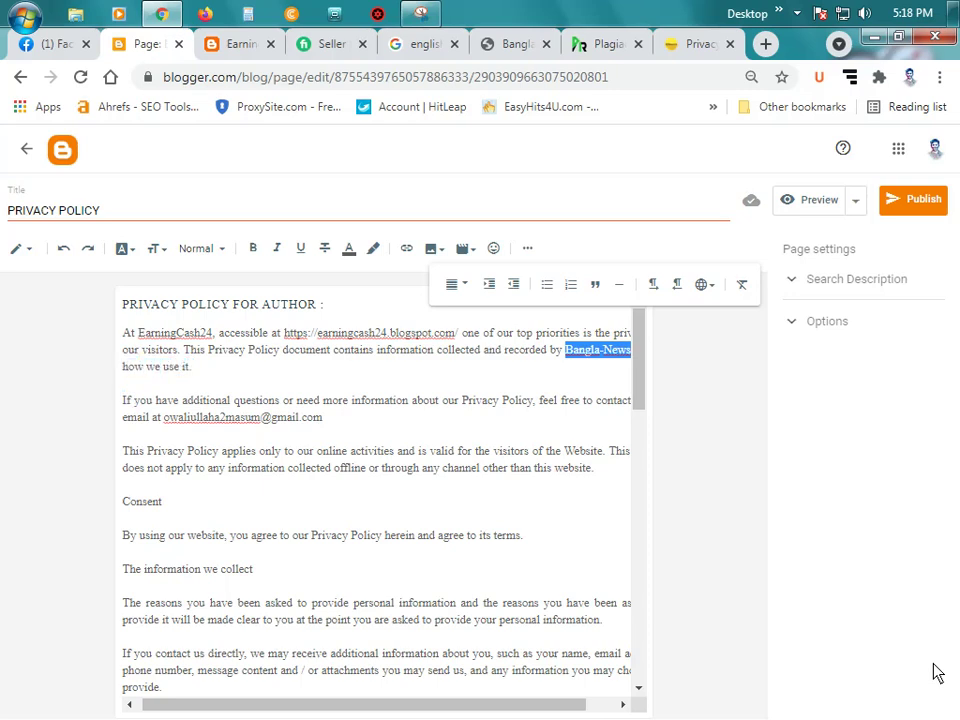
pyautogui.hotkey('shift', 'Right')
pyautogui.hotkey('shift', 'Right')
pyautogui.hotkey('shift', 'Right')
pyautogui.hotkey('shift', 'Right')
pyautogui.hotkey('shift', 'Right')
pyautogui.hotkey('shift', 'Right')
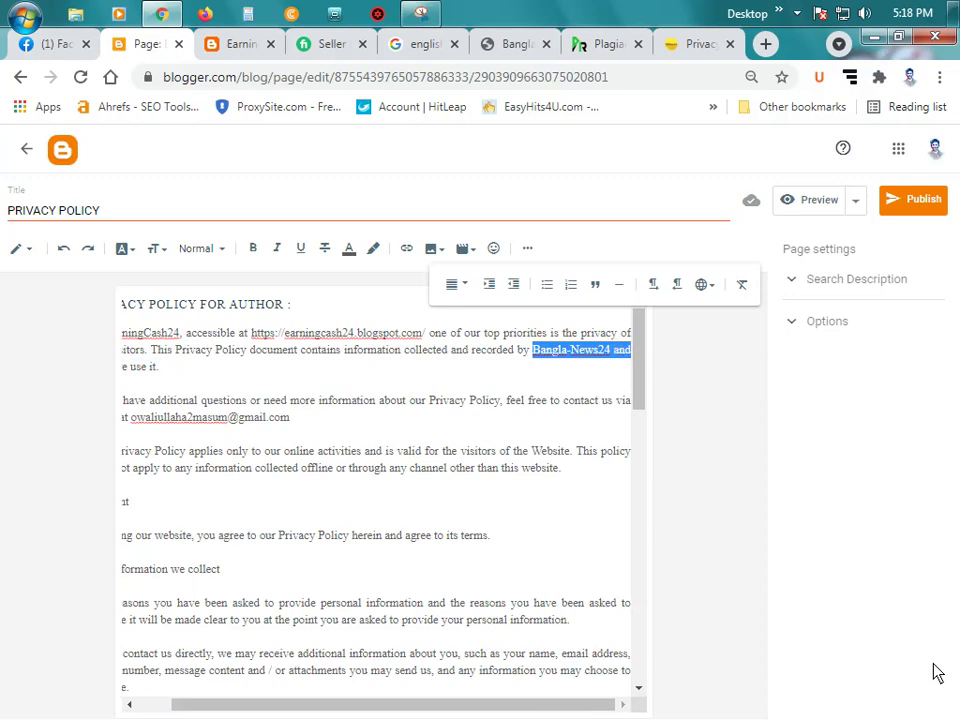
pyautogui.write('Earn')
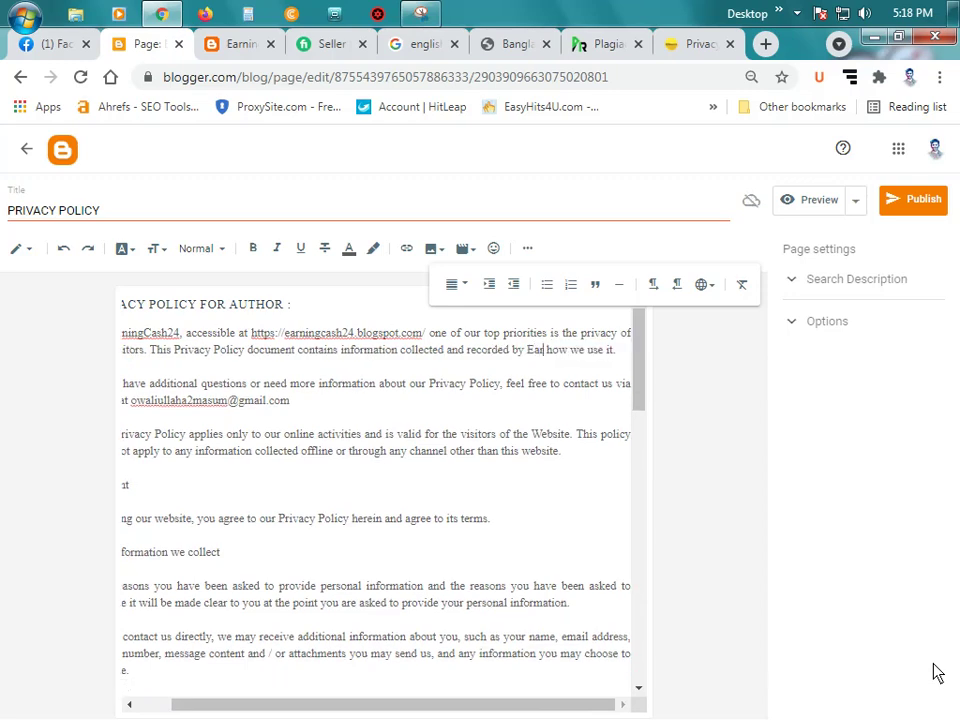
pyautogui.write('ing')
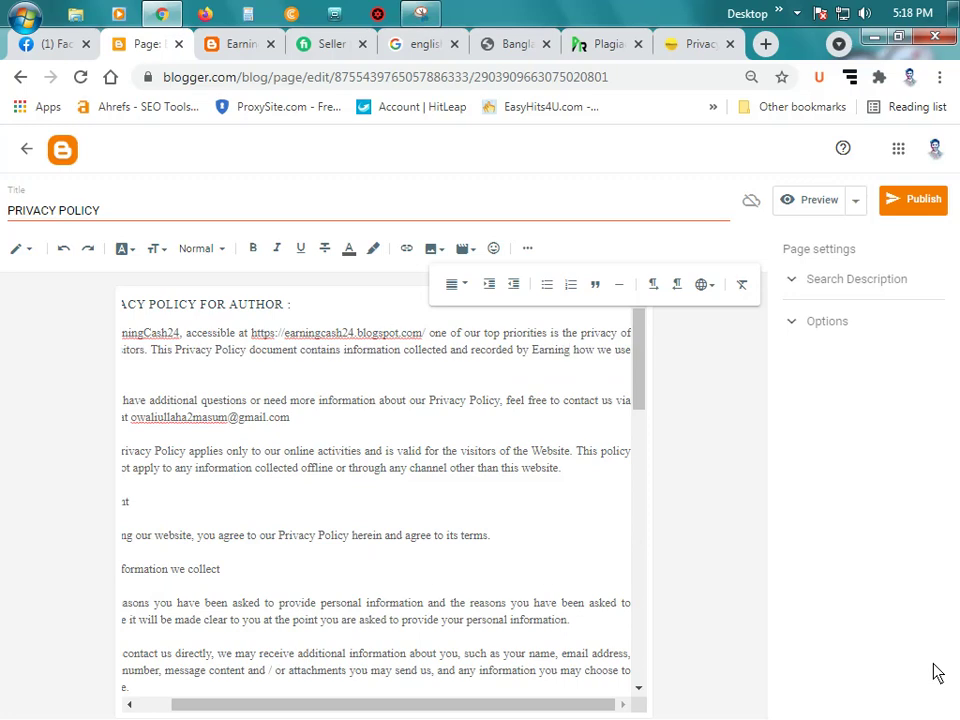
pyautogui.write('XC')
pyautogui.press('BackSpace')
pyautogui.press('BackSpace')
pyautogui.write('Cash')
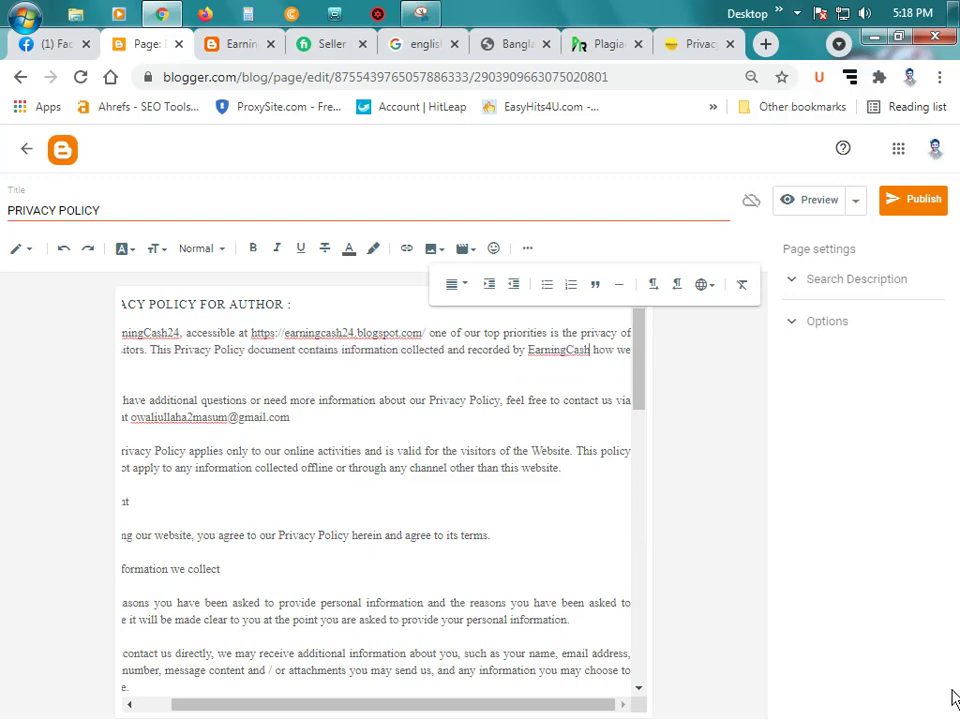
pyautogui.write('24')
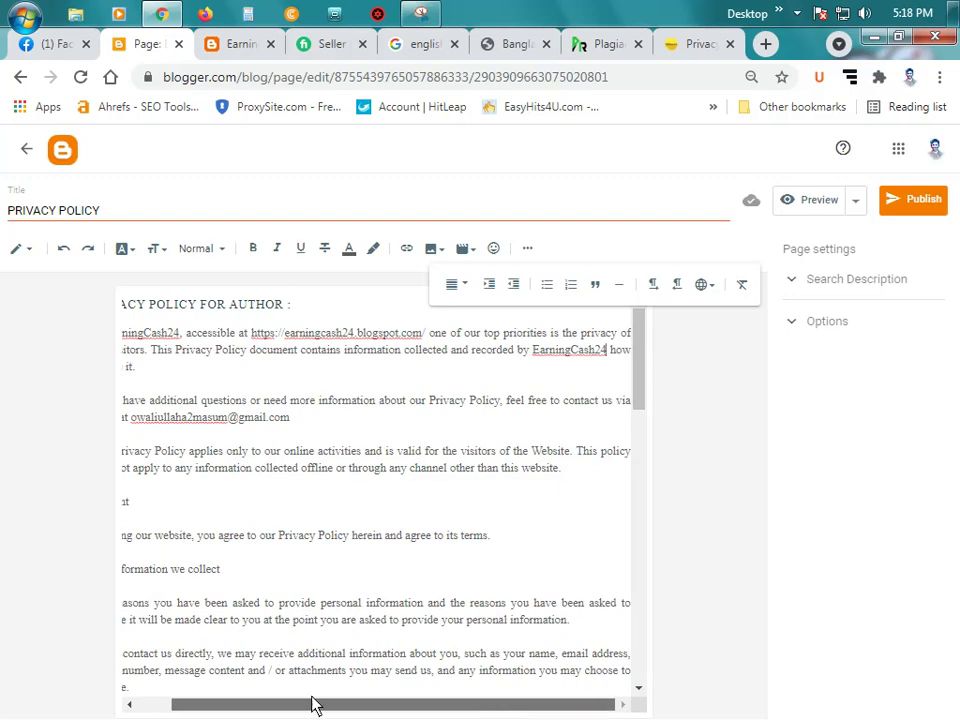
pyautogui.moveTo(315, 705); pyautogui.dragTo(281, 705)
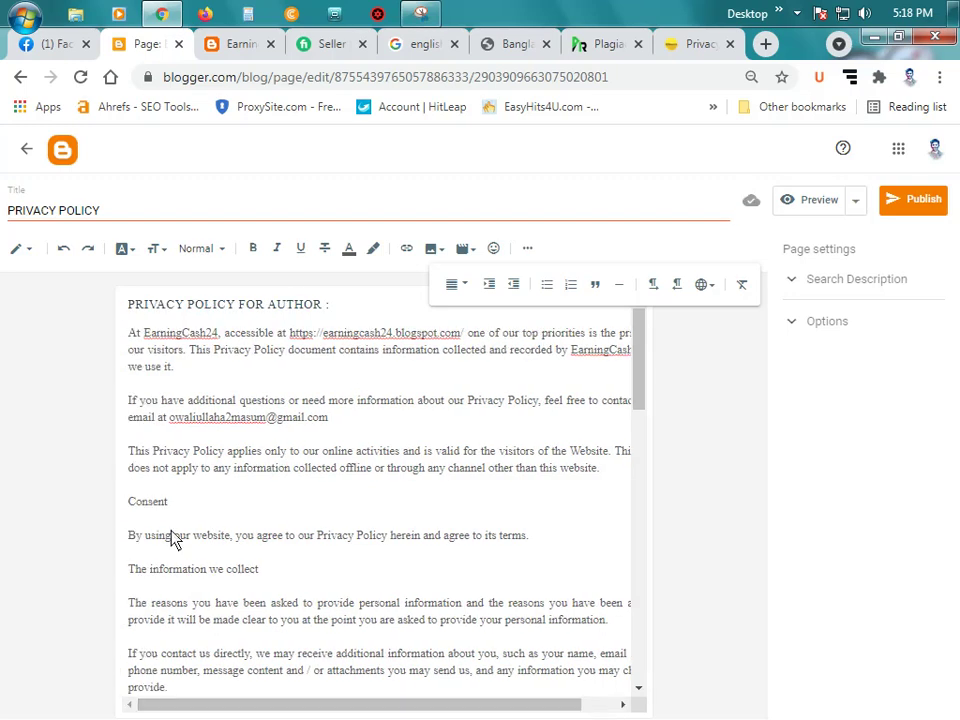
# Step: Delete the Consent heading from the privacy policy
pyautogui.click(263, 402)
pyautogui.moveTo(127, 501); pyautogui.dragTo(274, 655)
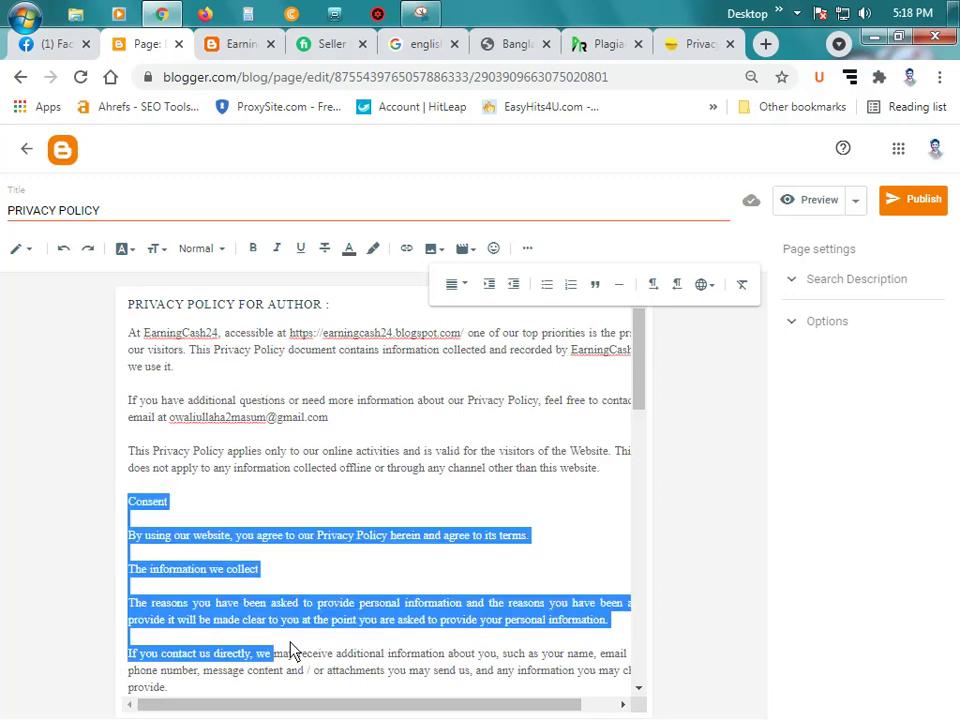
pyautogui.click(398, 571)
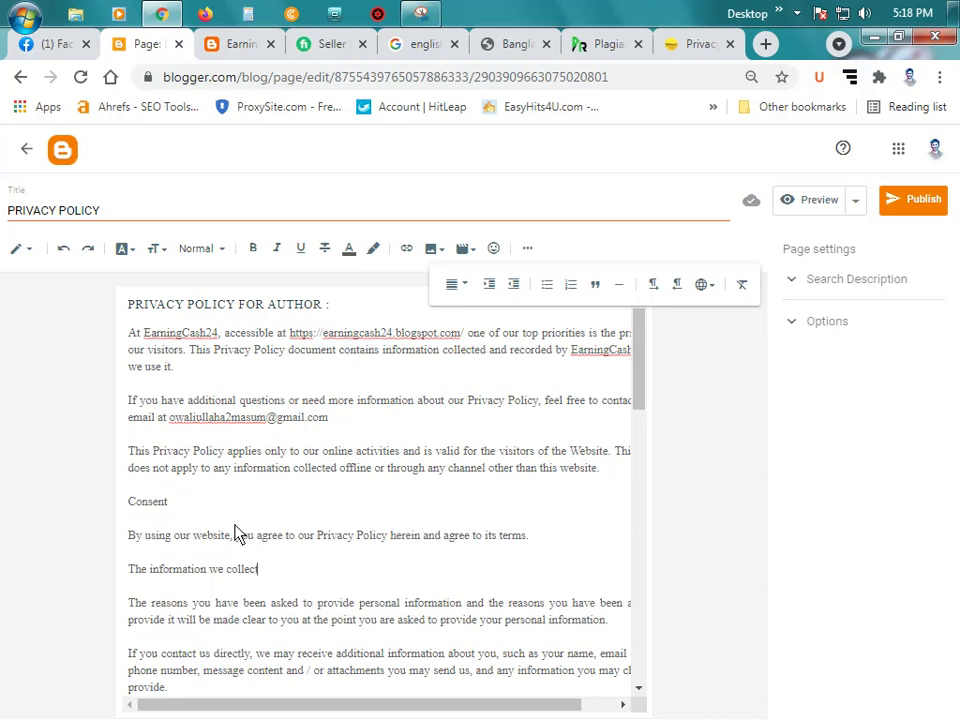
pyautogui.click(217, 502)
pyautogui.click(129, 501)
pyautogui.press('Return')
pyautogui.moveTo(184, 529); pyautogui.dragTo(137, 508)
pyautogui.press('BackSpace')
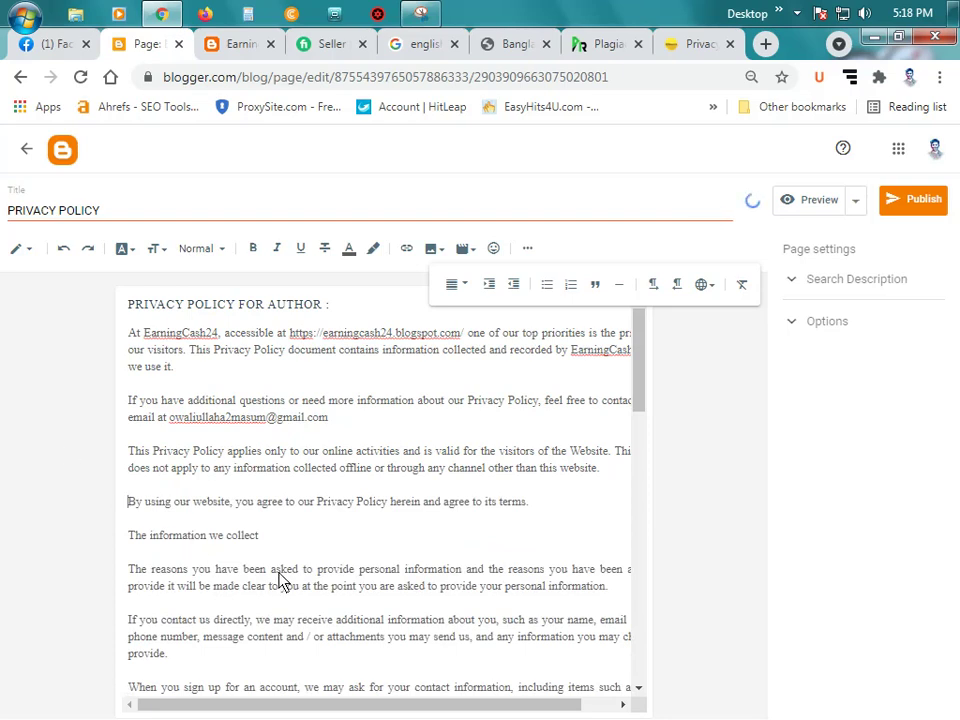
# Step: Publish the PRIVACY POLICY page and dismiss the Surfe.be notification banner
pyautogui.scroll(-1, 277, 578)
pyautogui.scroll(-3, 277, 578)
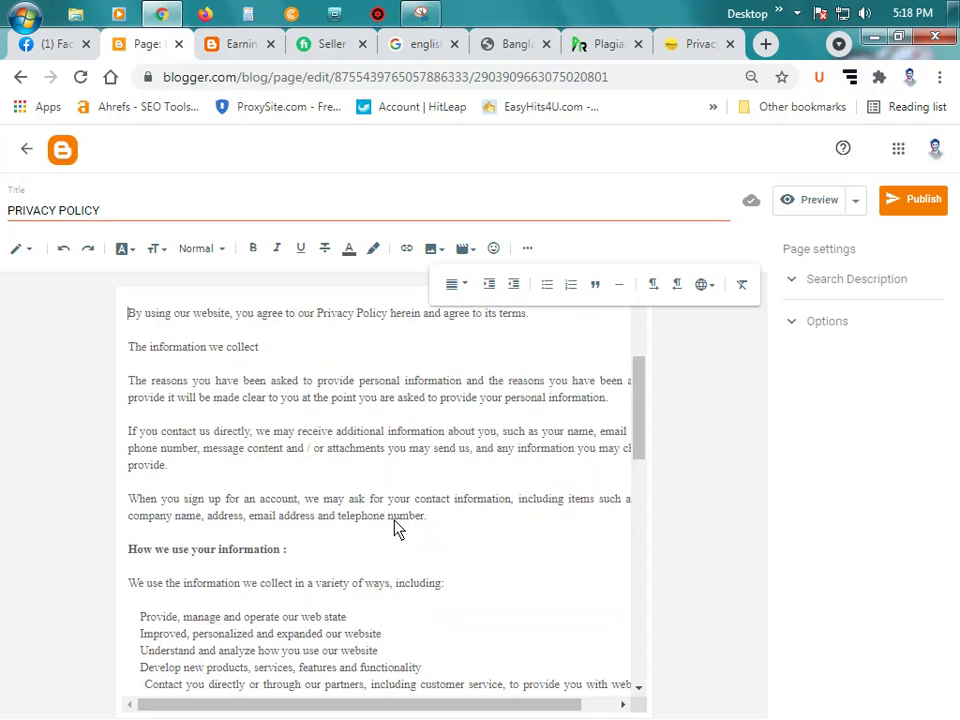
pyautogui.scroll(-2, 393, 528)
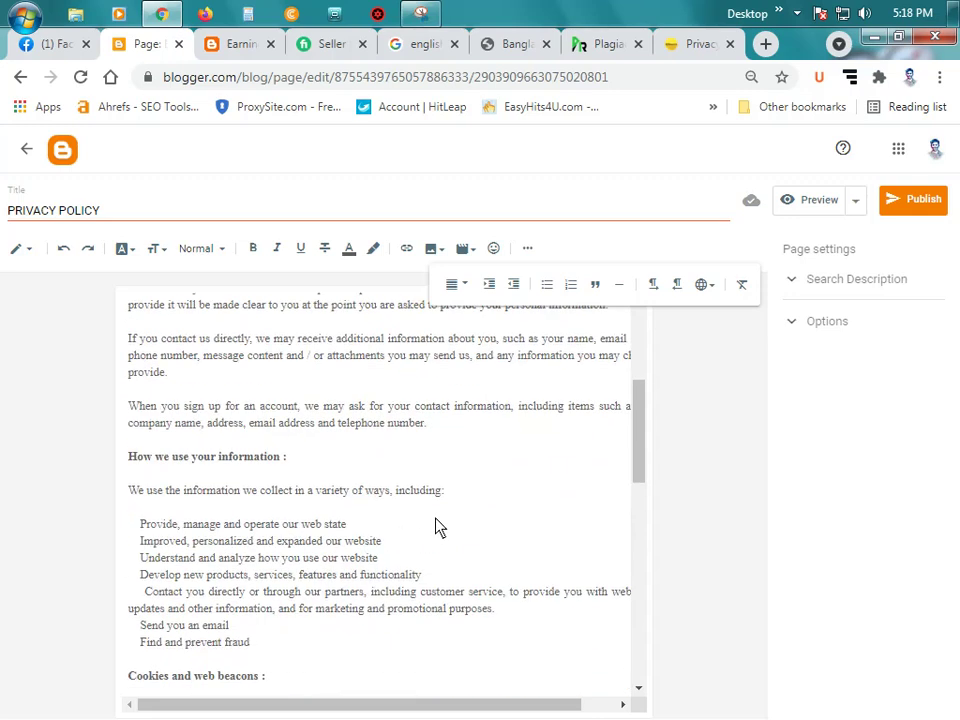
pyautogui.scroll(-6, 434, 527)
pyautogui.scroll(-12, 437, 529)
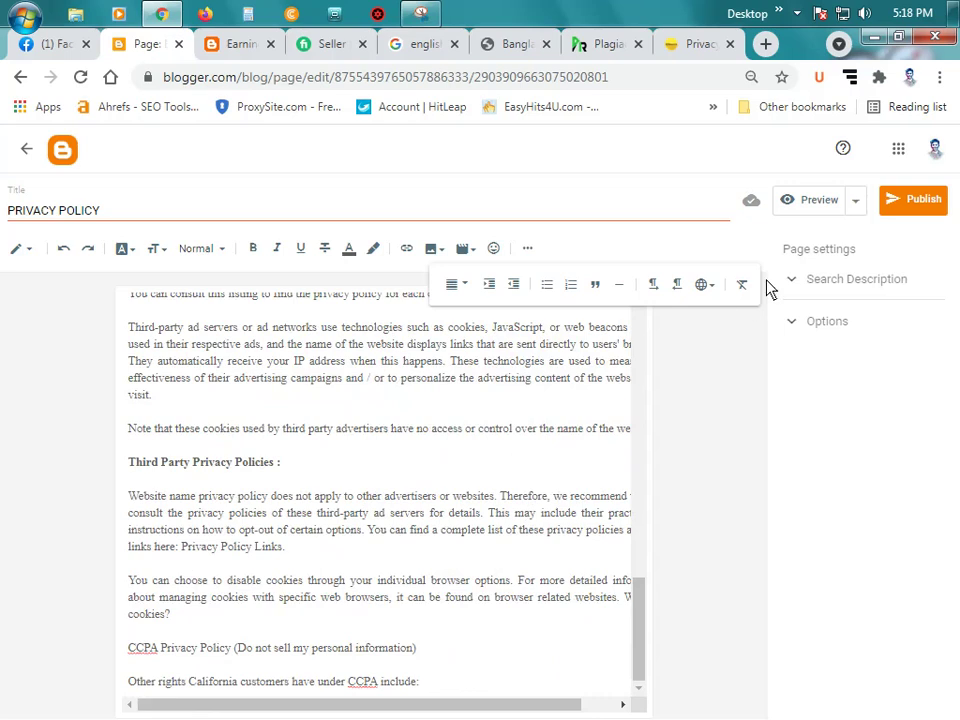
pyautogui.click(527, 248)
pyautogui.scroll(8, 504, 403)
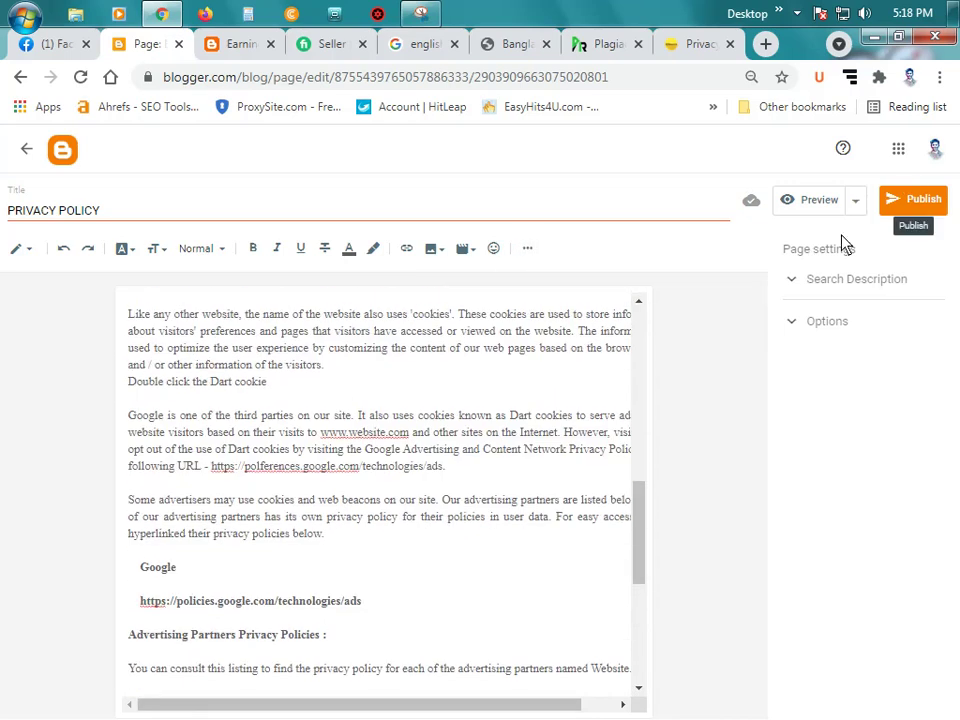
pyautogui.scroll(6, 150, 300)
pyautogui.click(913, 218)
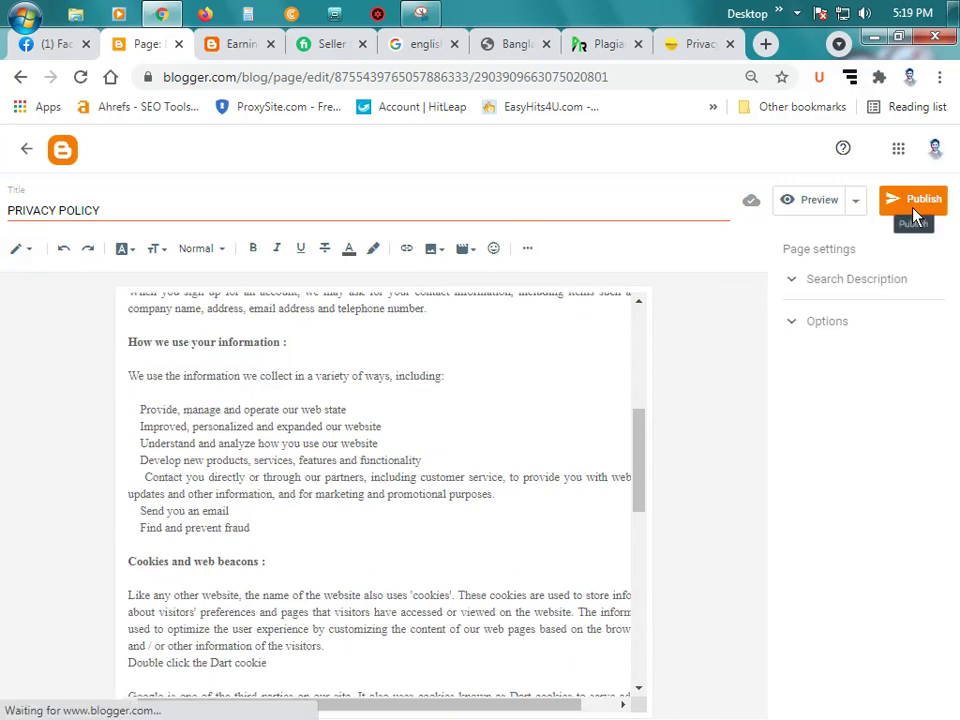
pyautogui.click(538, 460)
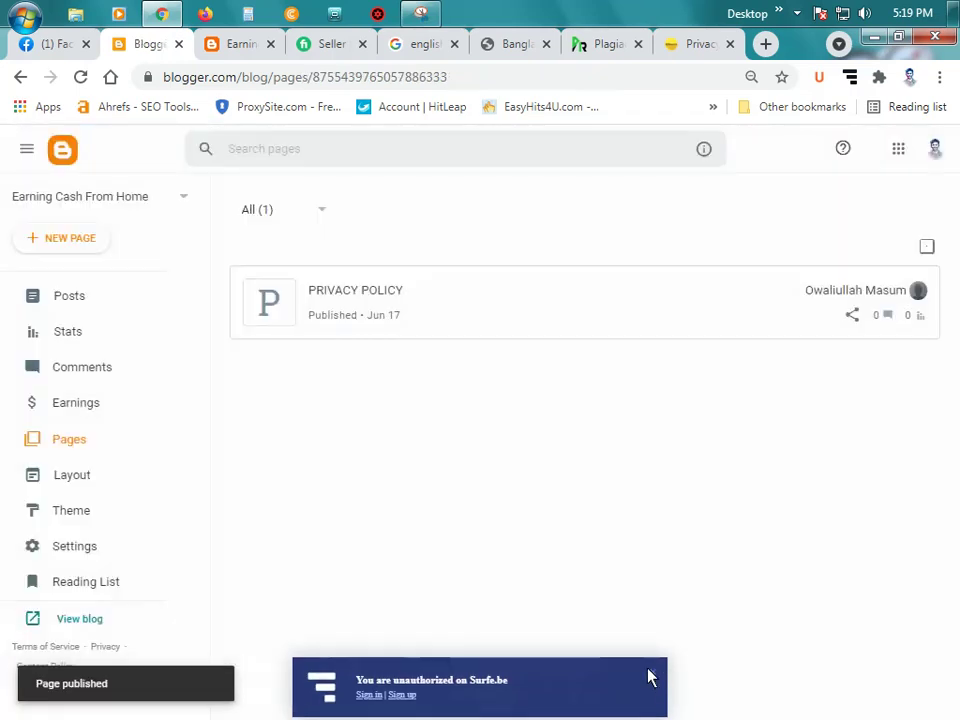
pyautogui.click(651, 672)
# Step: Create a new page titled About and publish it
pyautogui.click(92, 244)
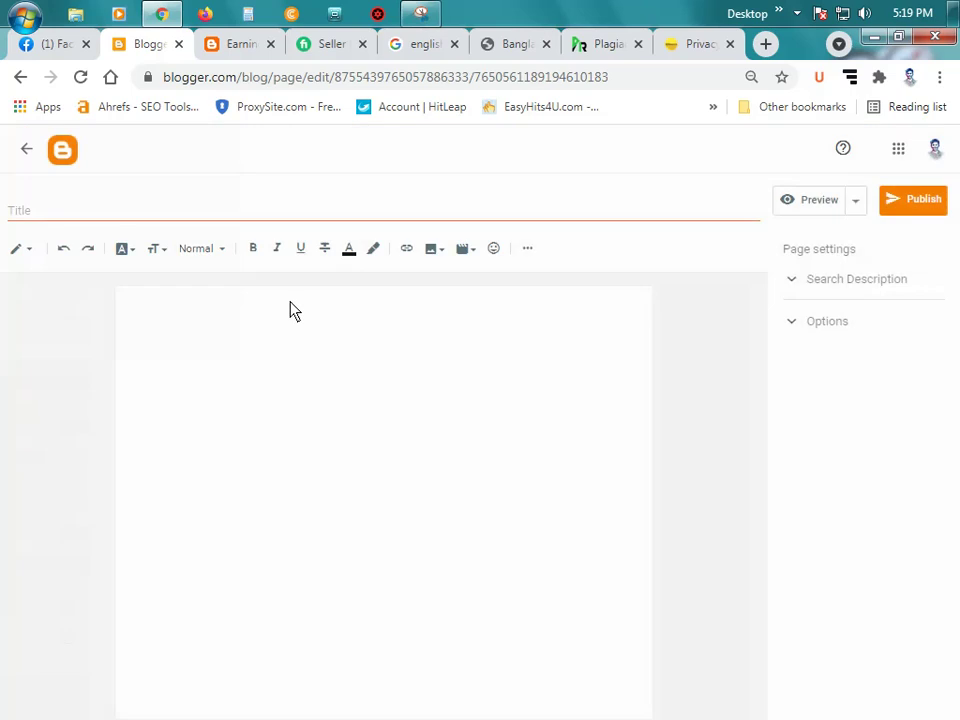
pyautogui.click(110, 218)
pyautogui.write('About')
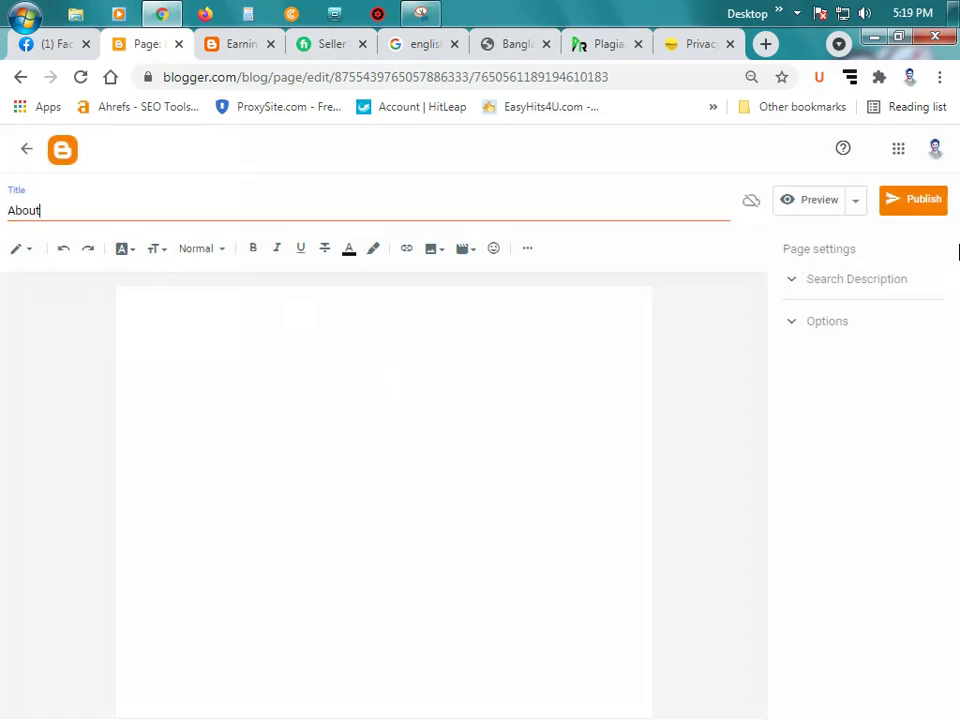
pyautogui.click(922, 203)
pyautogui.click(535, 460)
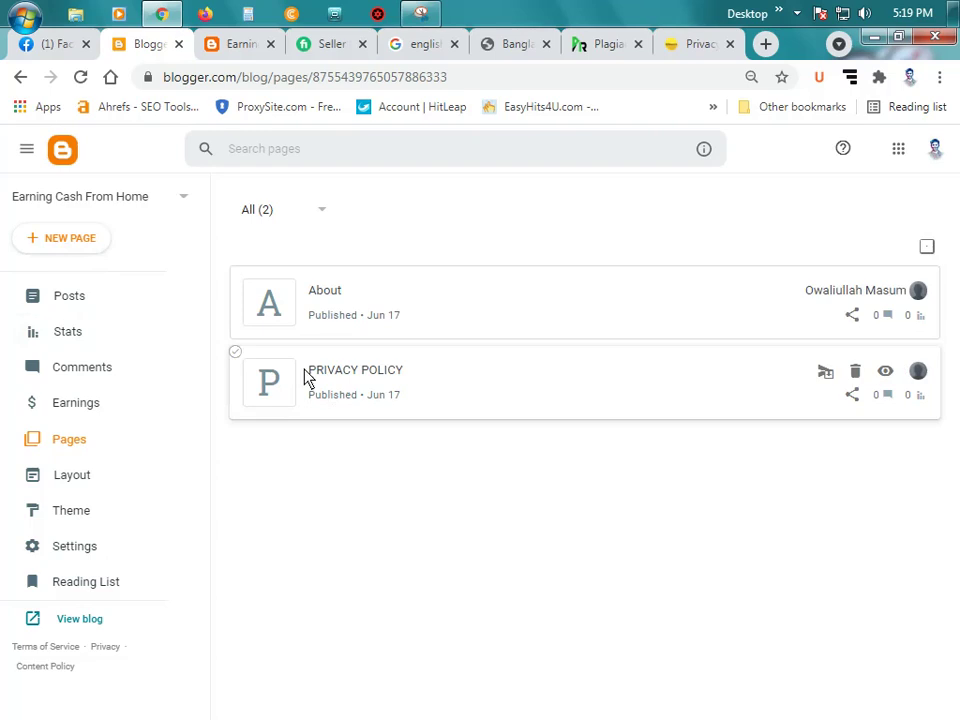
# Step: Create and publish a Contact page, then open the PRIVACY POLICY page for editing
pyautogui.click(82, 252)
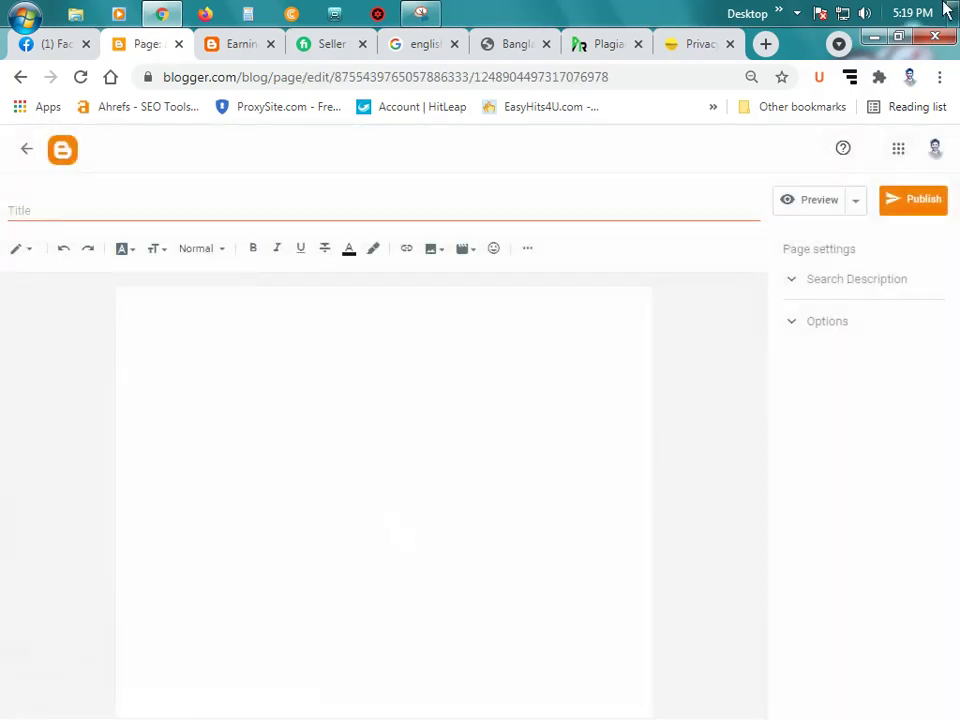
pyautogui.click(203, 218)
pyautogui.write('Contact')
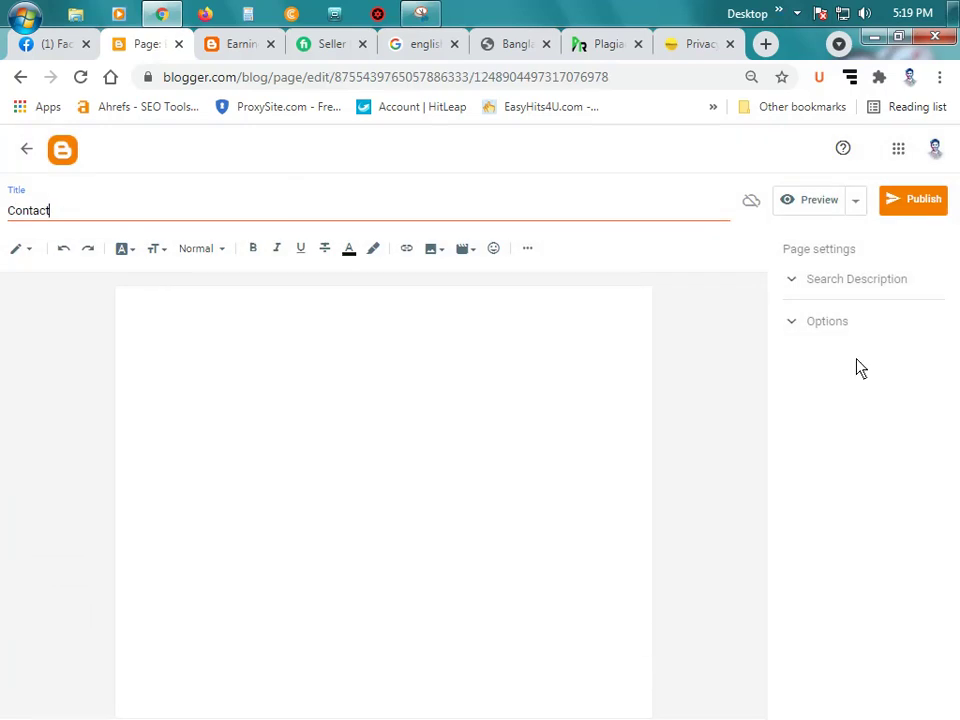
pyautogui.click(914, 196)
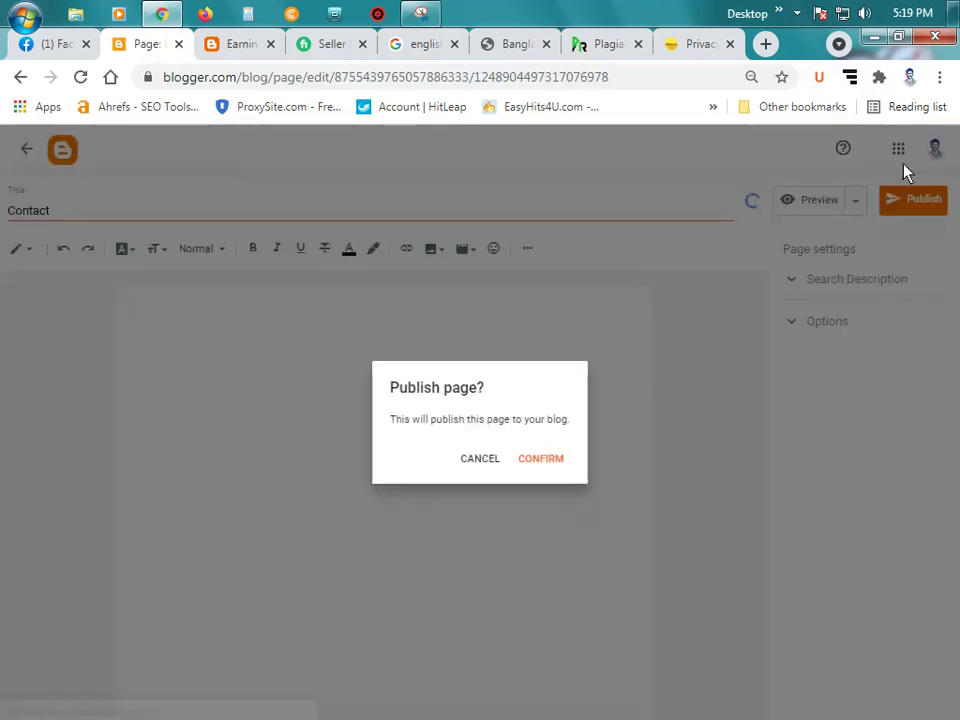
pyautogui.click(540, 457)
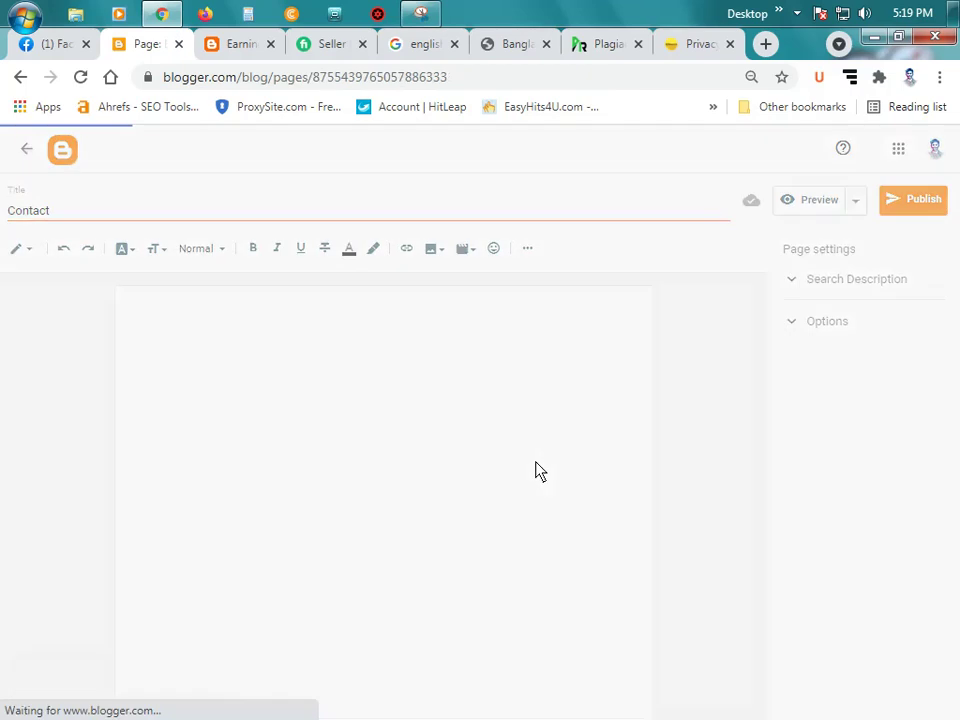
pyautogui.click(379, 451)
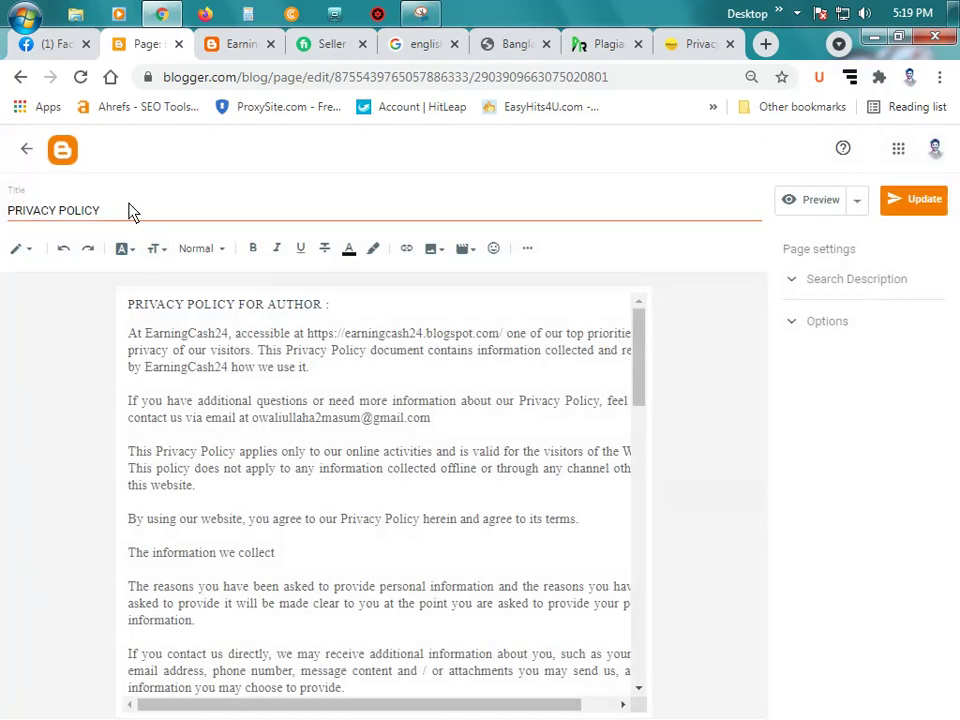
# Step: Retitle the page 'Privacy Policy', fixing the 'Policiy' typo, then update it and return to Pages
pyautogui.tripleClick(130, 211)
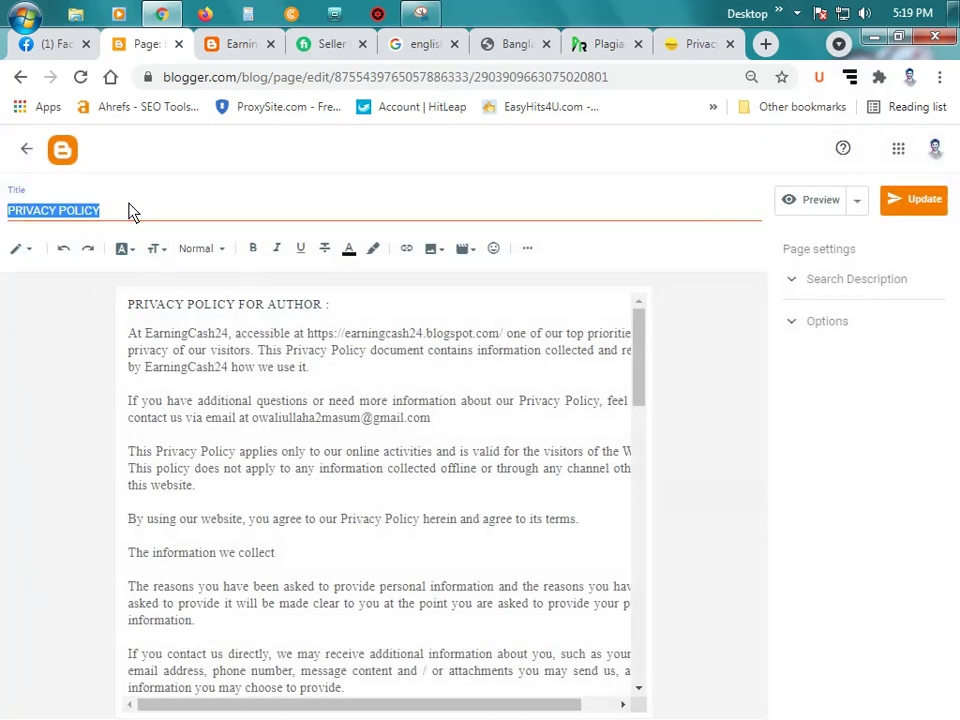
pyautogui.write('Privacy Policy')
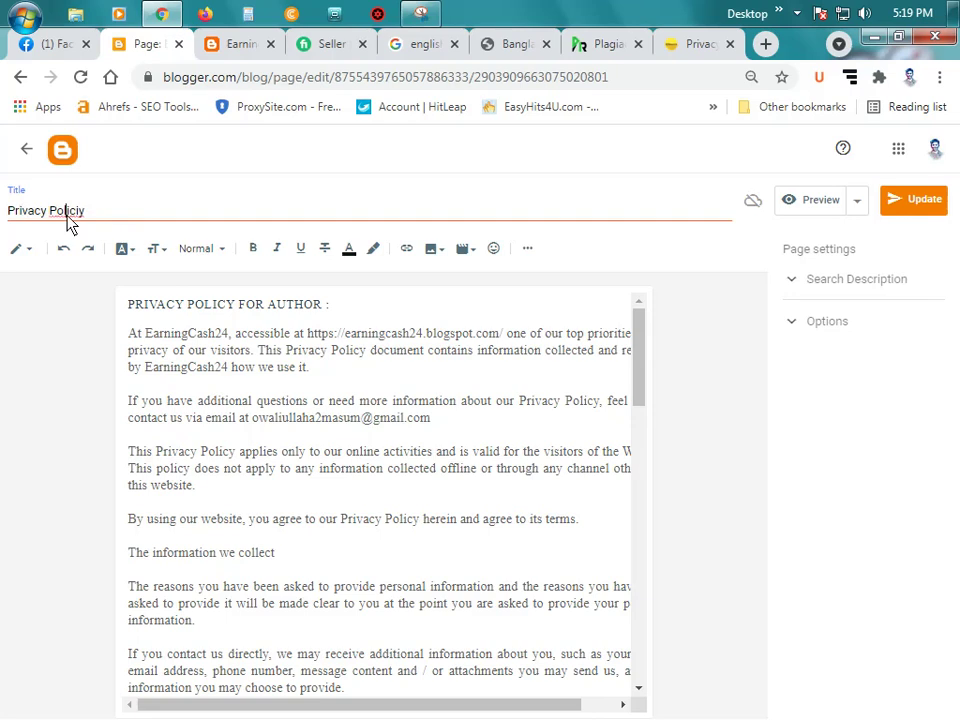
pyautogui.rightClick(69, 211)
pyautogui.click(152, 232)
pyautogui.click(922, 200)
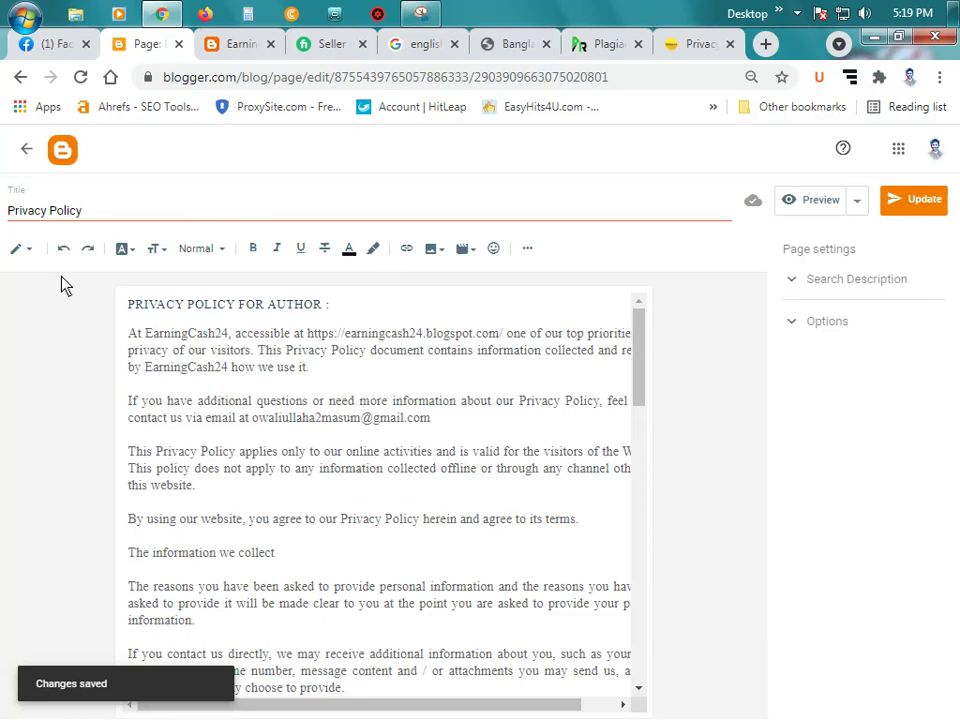
pyautogui.click(24, 150)
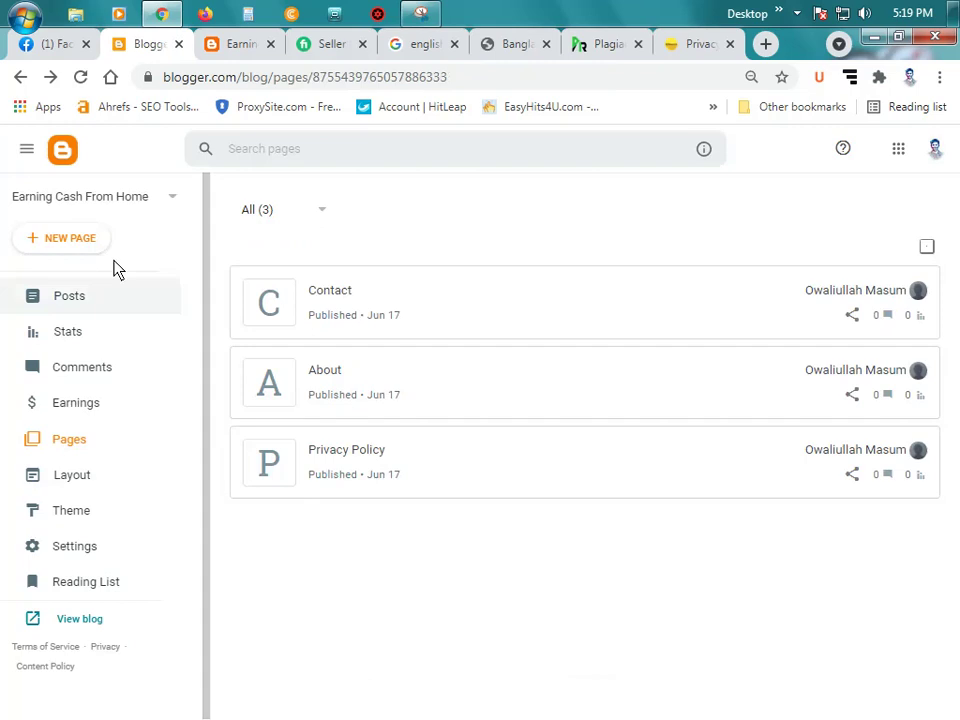
# Step: Open Layout at 75% zoom and start adding a gadget to Sidebar Right (A)
pyautogui.click(72, 475)
pyautogui.hotkey('ctrl', '-')
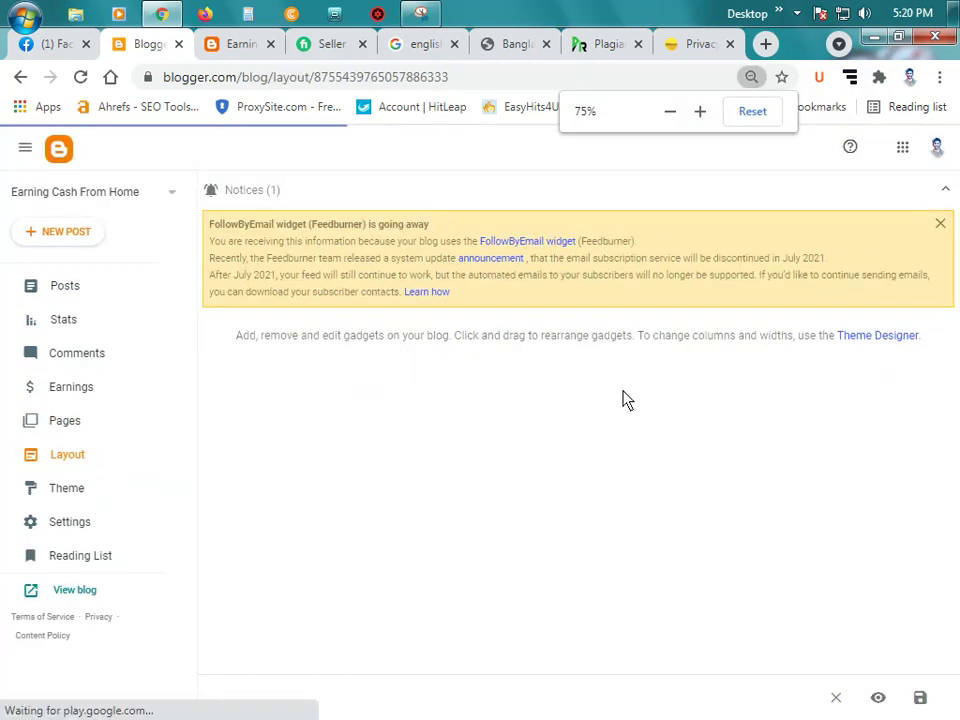
pyautogui.scroll(1, 536, 400)
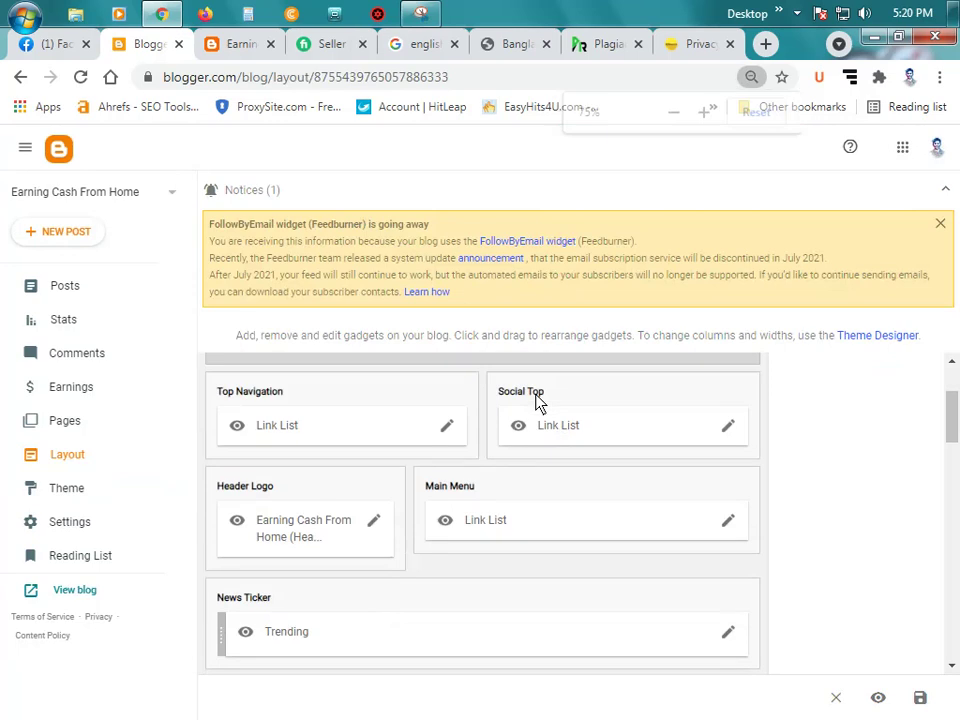
pyautogui.scroll(-1, 499, 480)
pyautogui.scroll(-2, 503, 481)
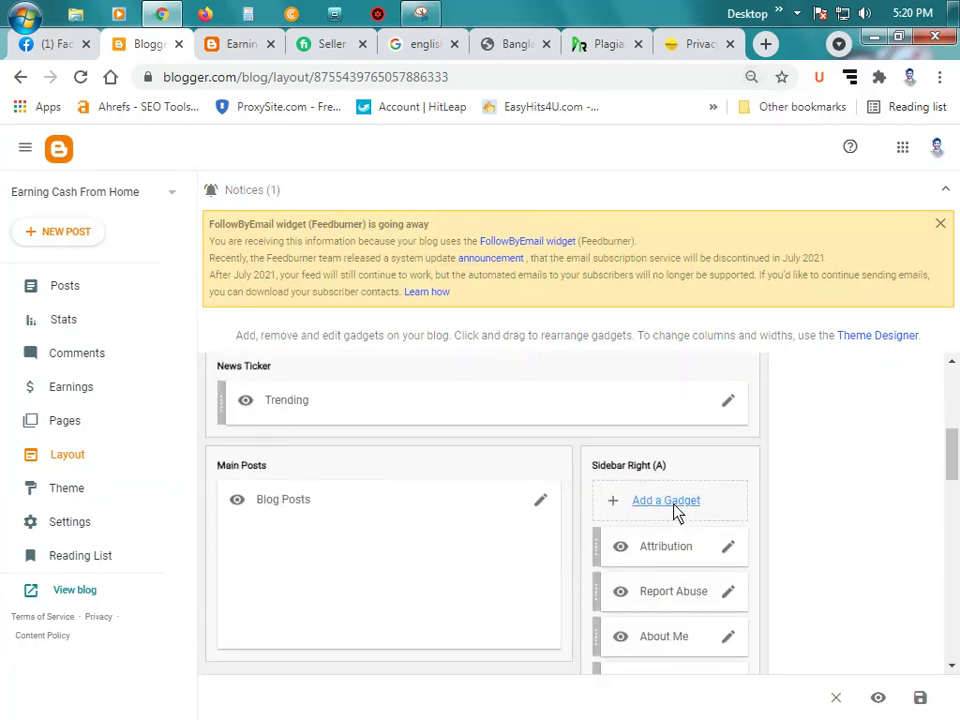
pyautogui.click(666, 501)
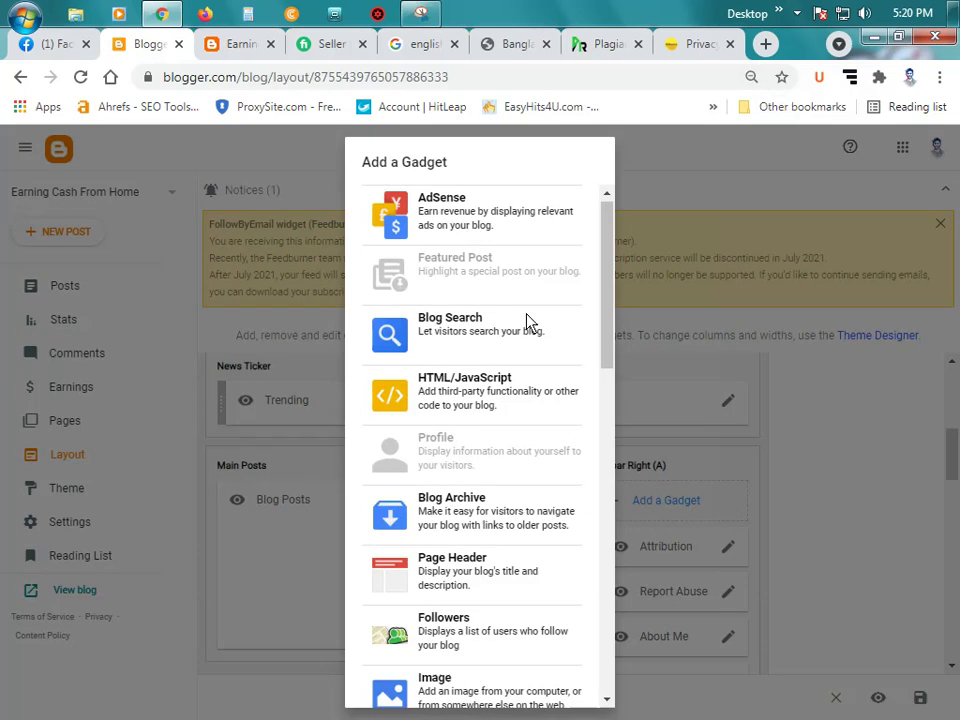
# Step: Add a Pages gadget with Contact, About and Privacy Policy ticked, and save it
pyautogui.scroll(-3, 503, 257)
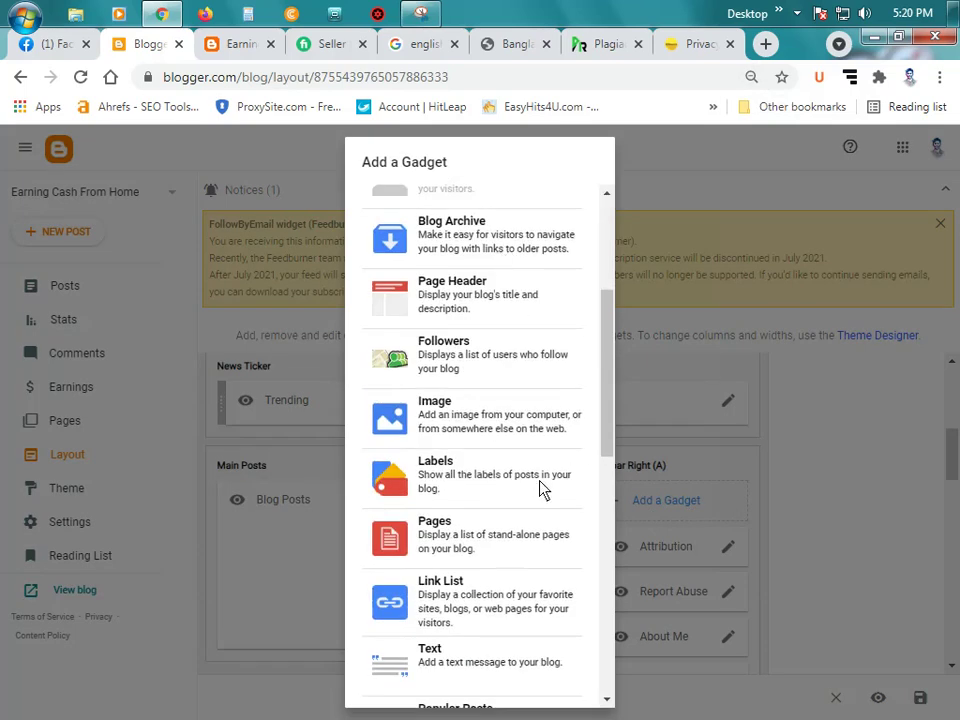
pyautogui.click(484, 538)
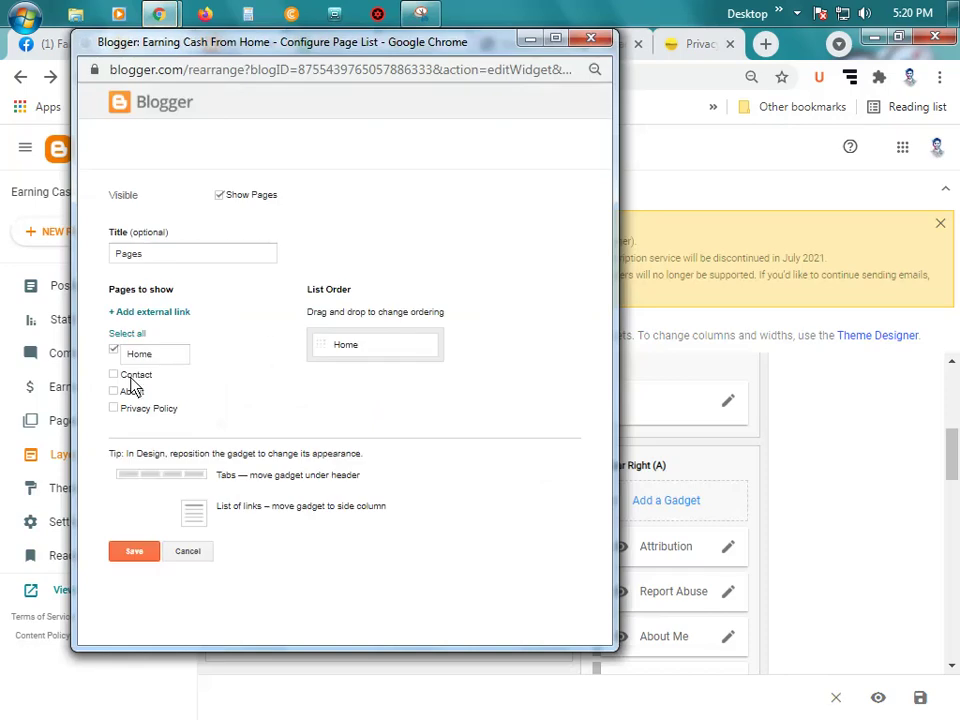
pyautogui.click(114, 375)
pyautogui.click(114, 391)
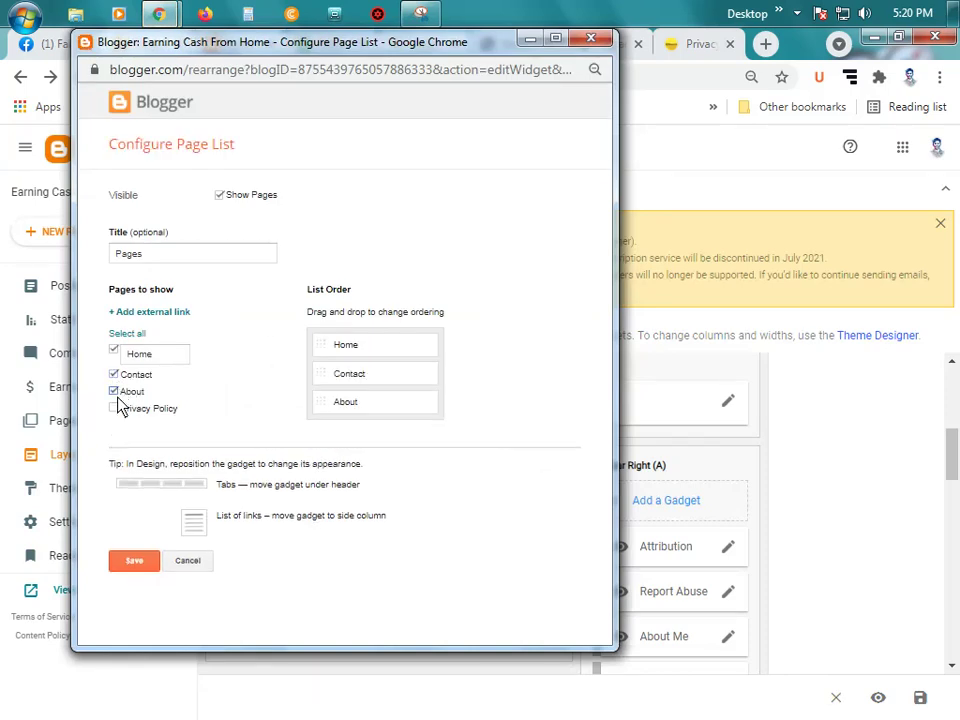
pyautogui.click(114, 408)
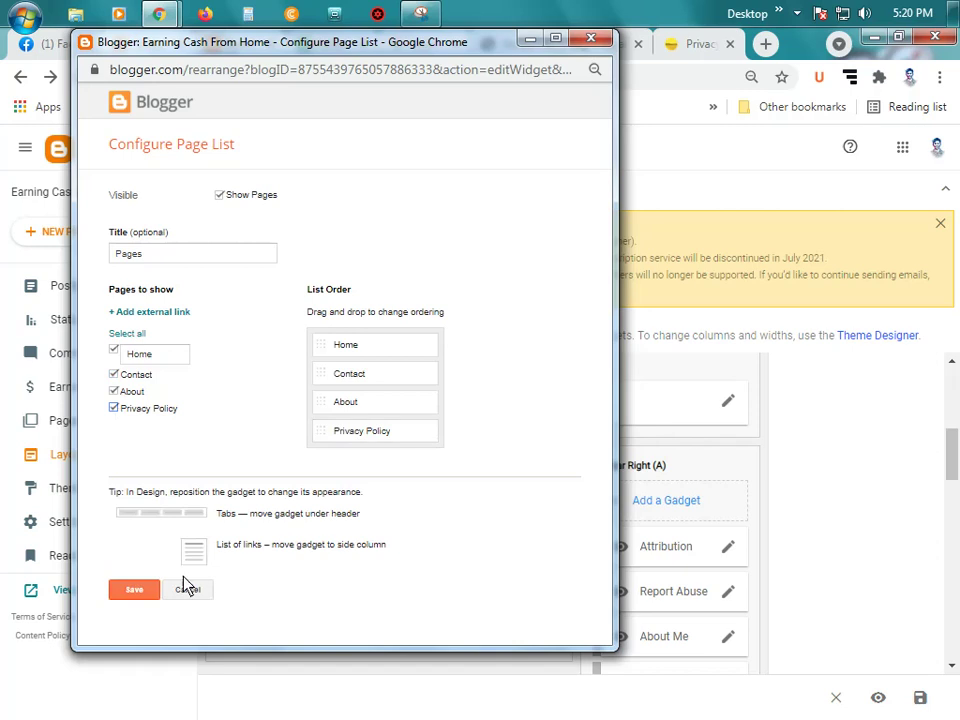
pyautogui.click(138, 590)
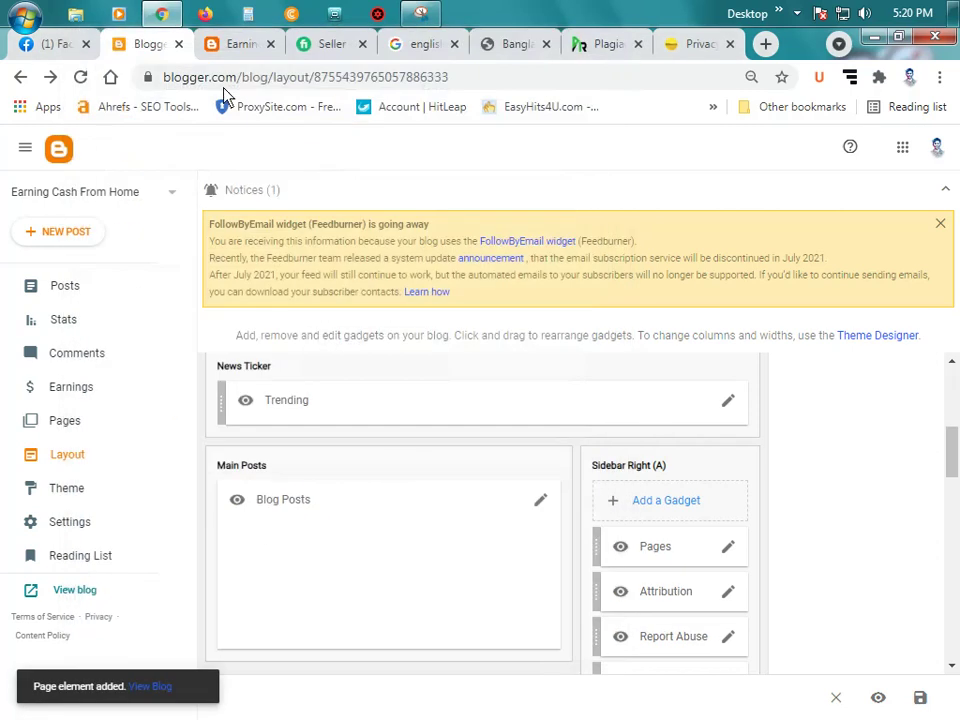
# Step: Reload the live blog, close the Bangla News 98 privacy tab, and check the new Pages list
pyautogui.click(238, 44)
pyautogui.click(80, 78)
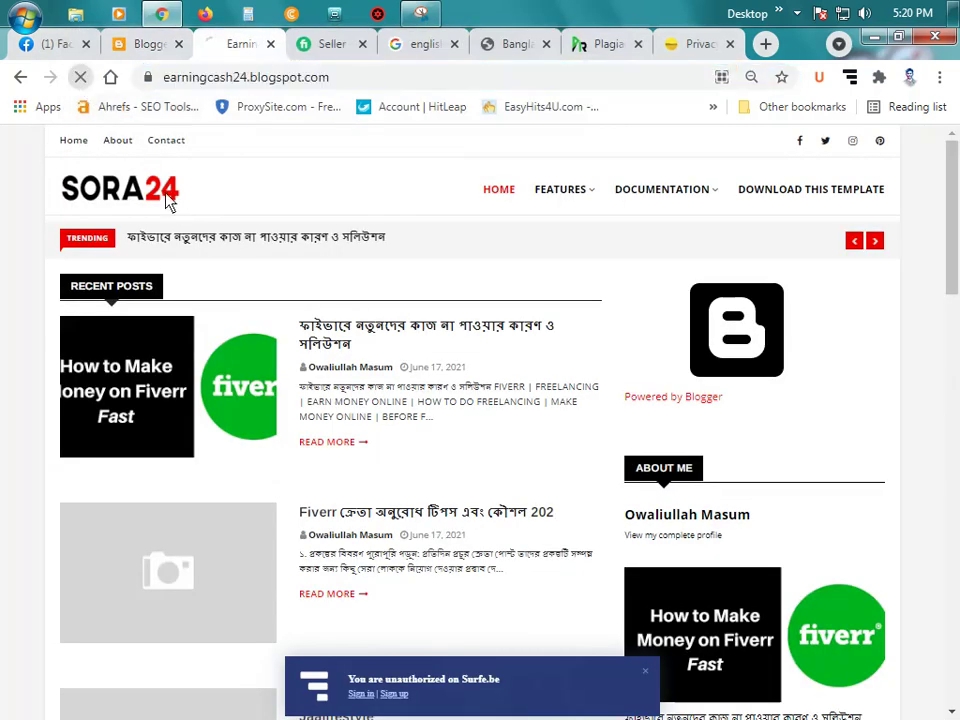
pyautogui.click(730, 44)
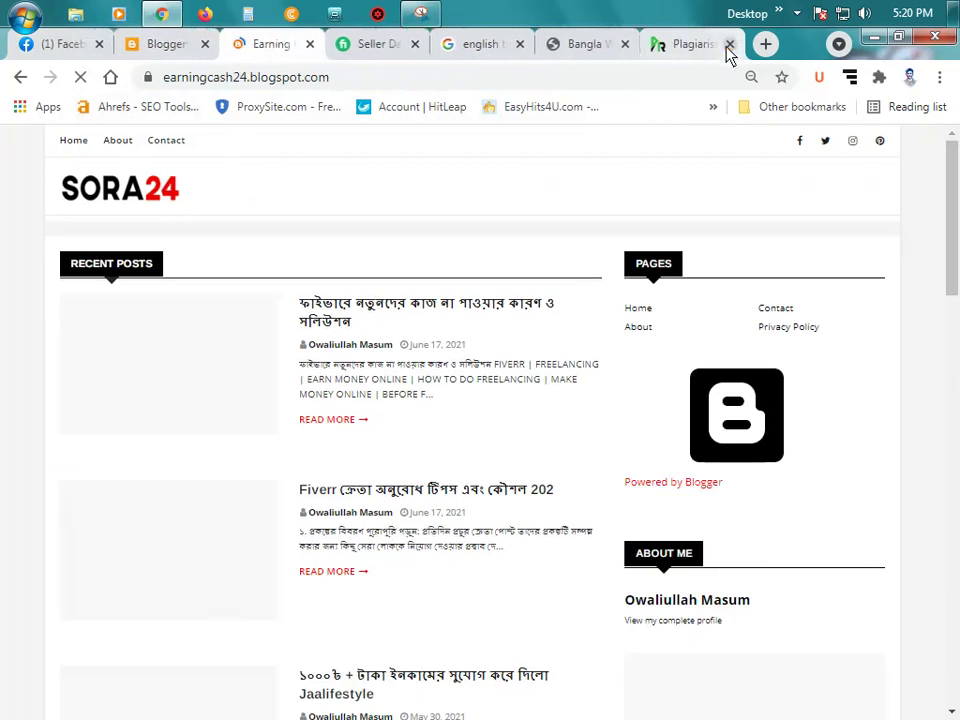
pyautogui.click(355, 50)
pyautogui.scroll(15, 430, 240)
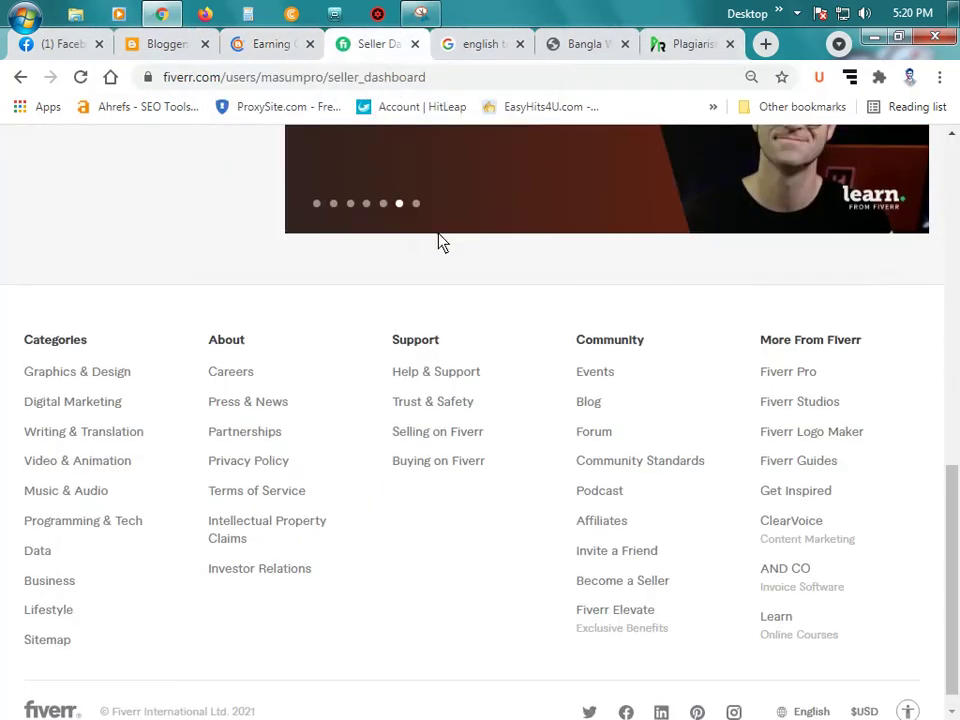
pyautogui.click(279, 50)
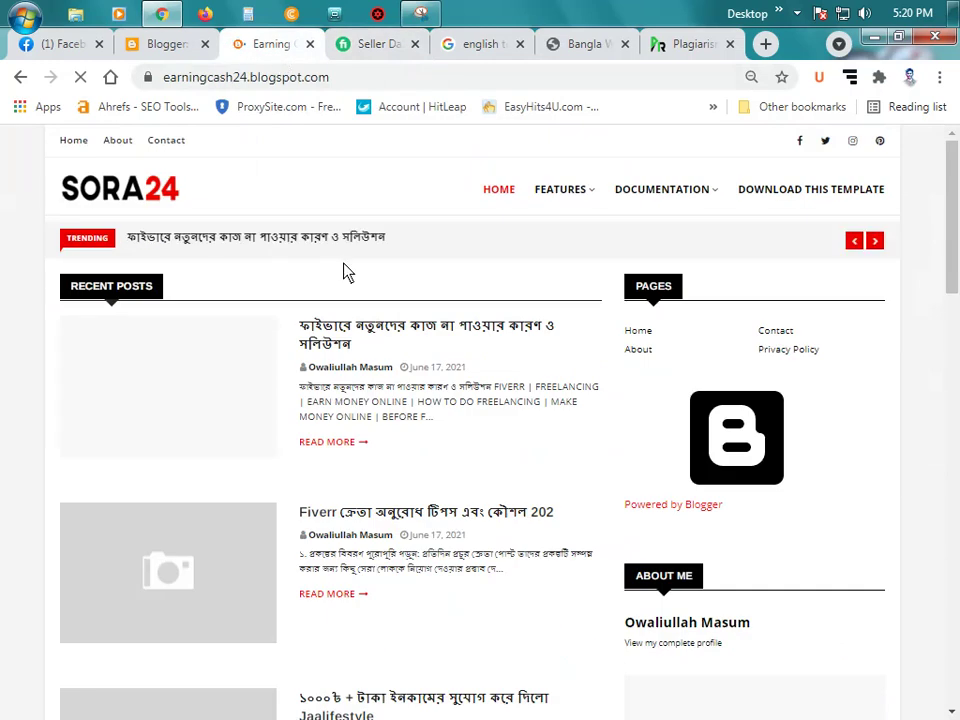
pyautogui.scroll(-3, 620, 290)
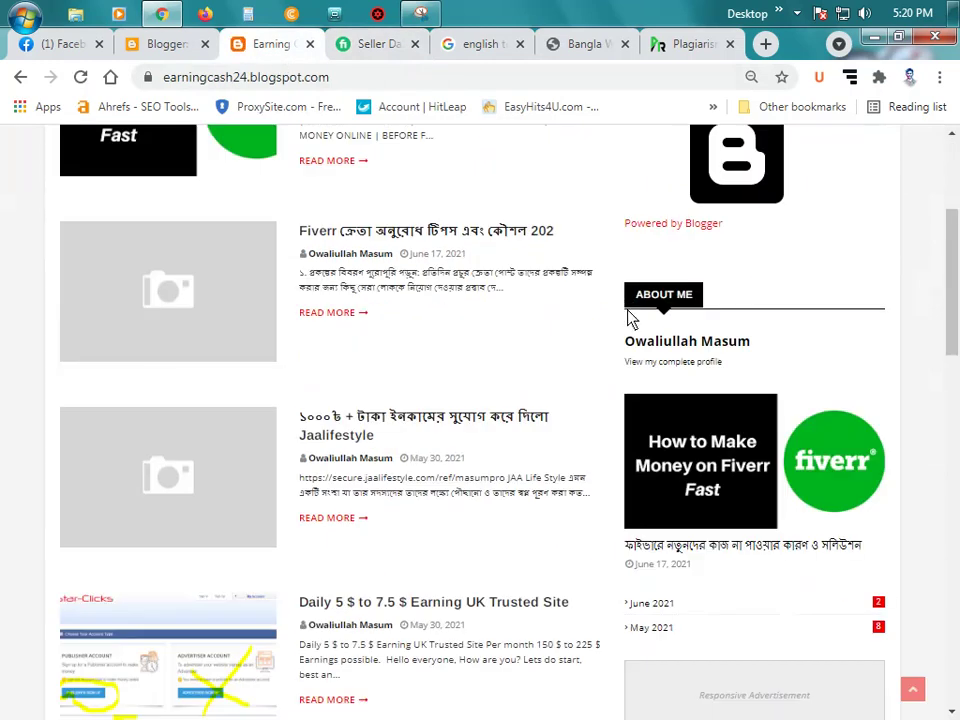
pyautogui.scroll(-4, 628, 317)
pyautogui.scroll(-5, 673, 341)
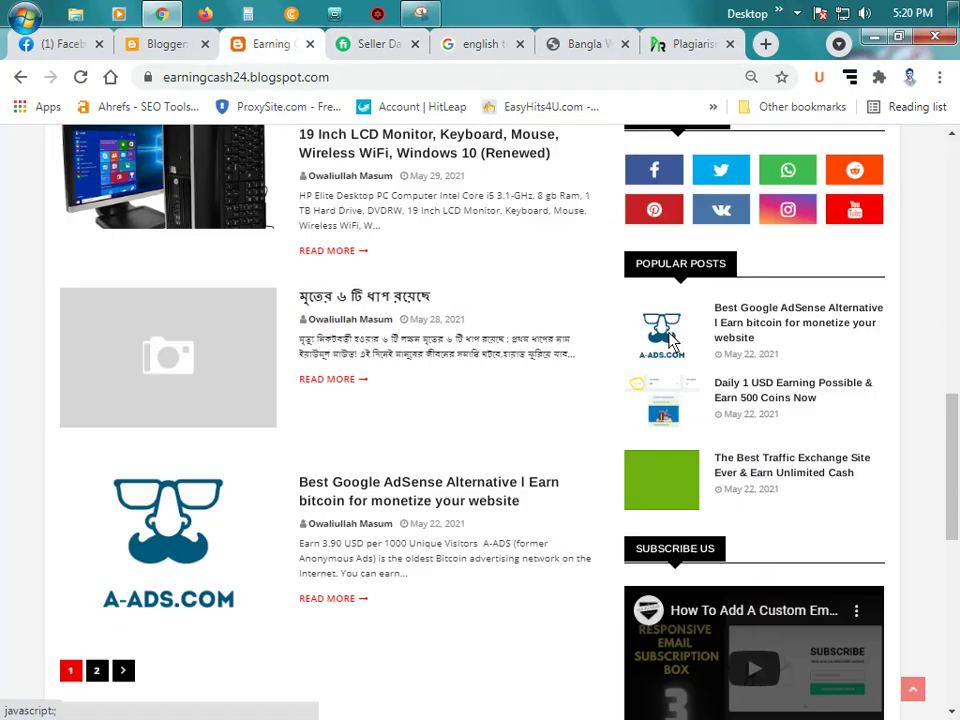
pyautogui.scroll(-4, 739, 343)
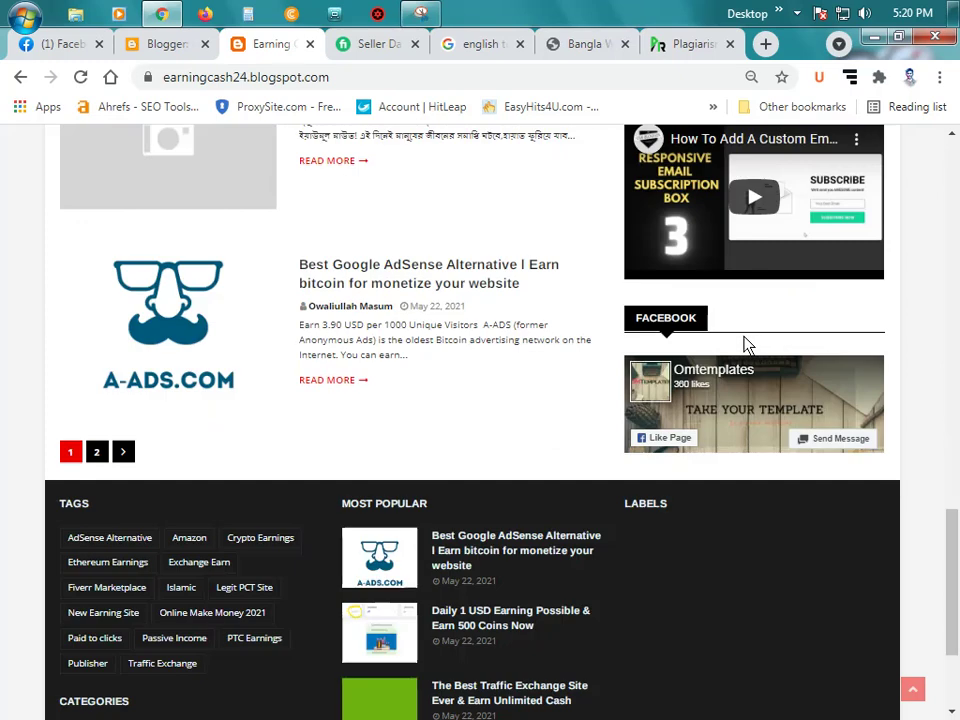
pyautogui.scroll(15, 750, 345)
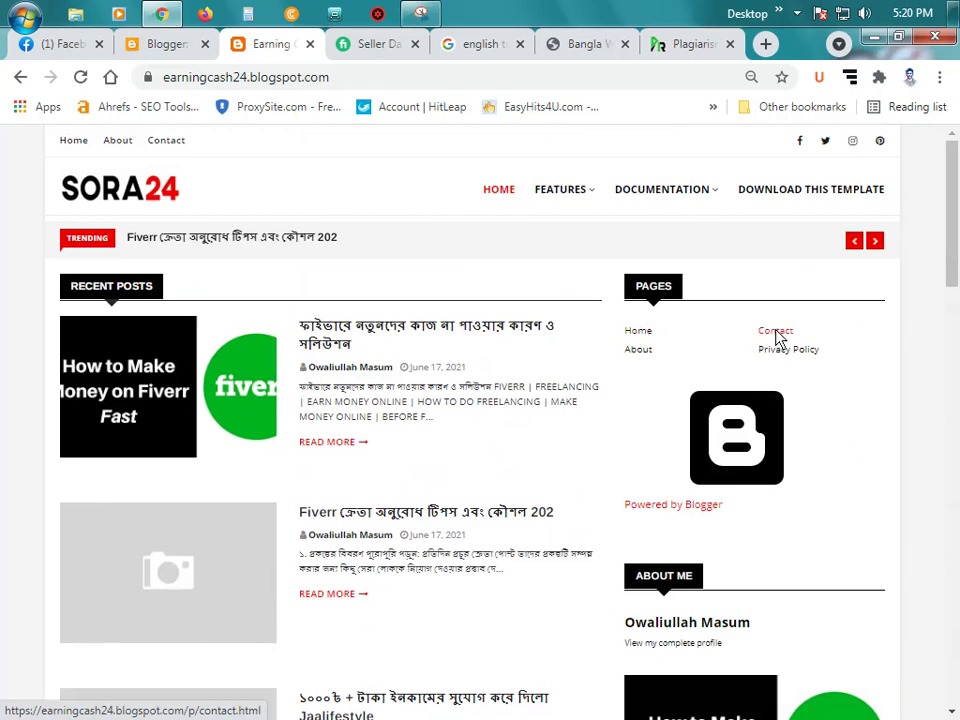
# Step: Open the About page from the Pages list and copy its web address
pyautogui.click(640, 352)
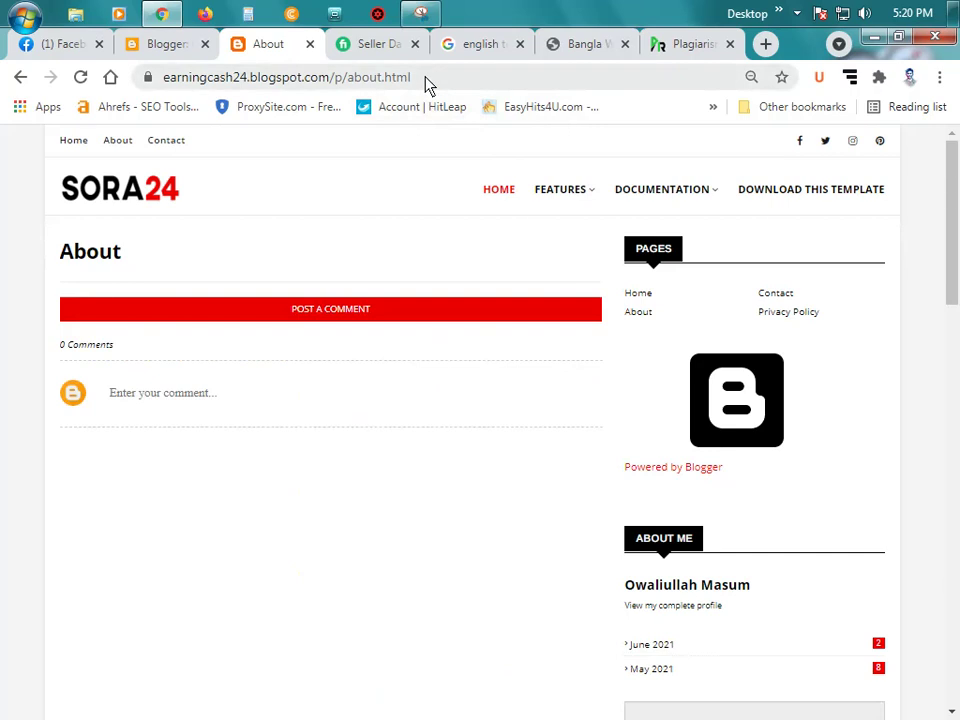
pyautogui.click(410, 87)
pyautogui.rightClick(405, 88)
pyautogui.click(479, 159)
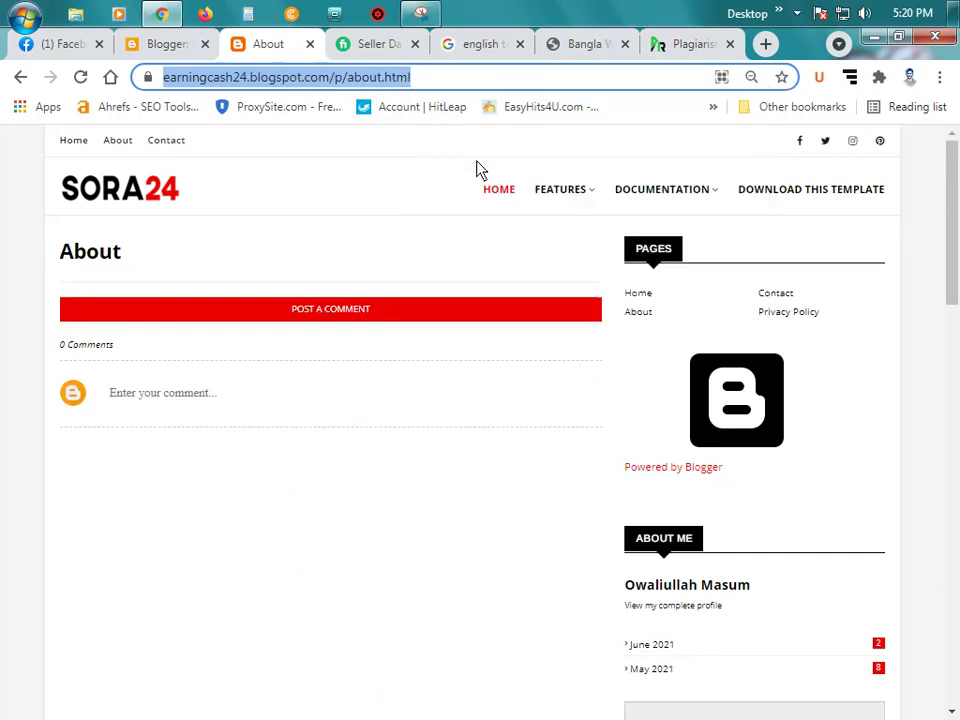
pyautogui.click(196, 50)
# Step: In the Top Navigation link list, point the About entry to the blog's about.html URL
pyautogui.scroll(2, 440, 452)
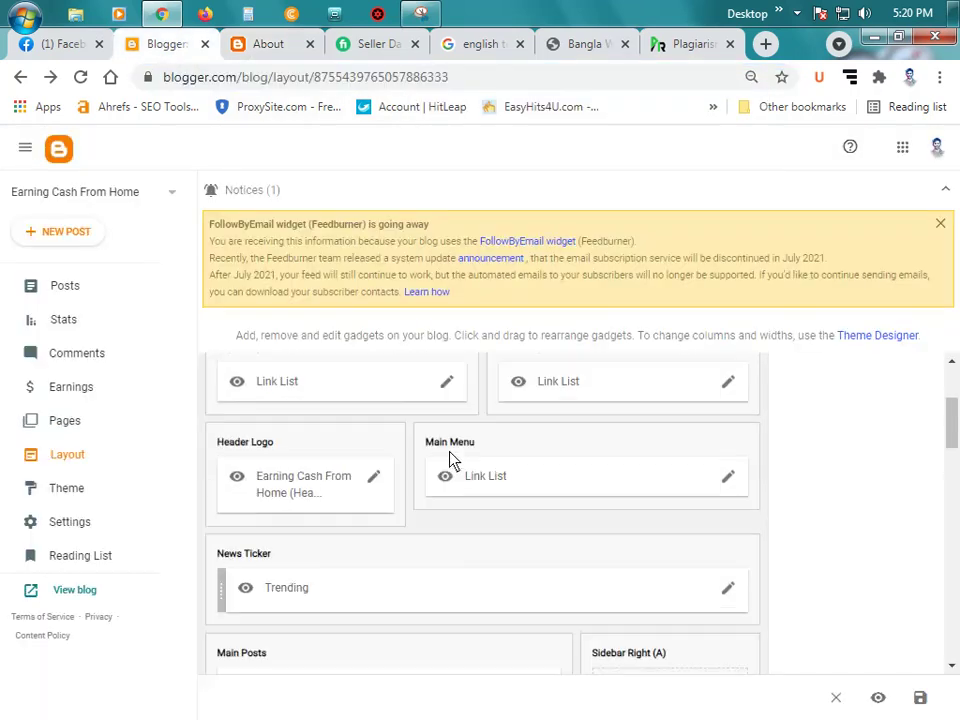
pyautogui.scroll(2, 443, 456)
pyautogui.click(449, 478)
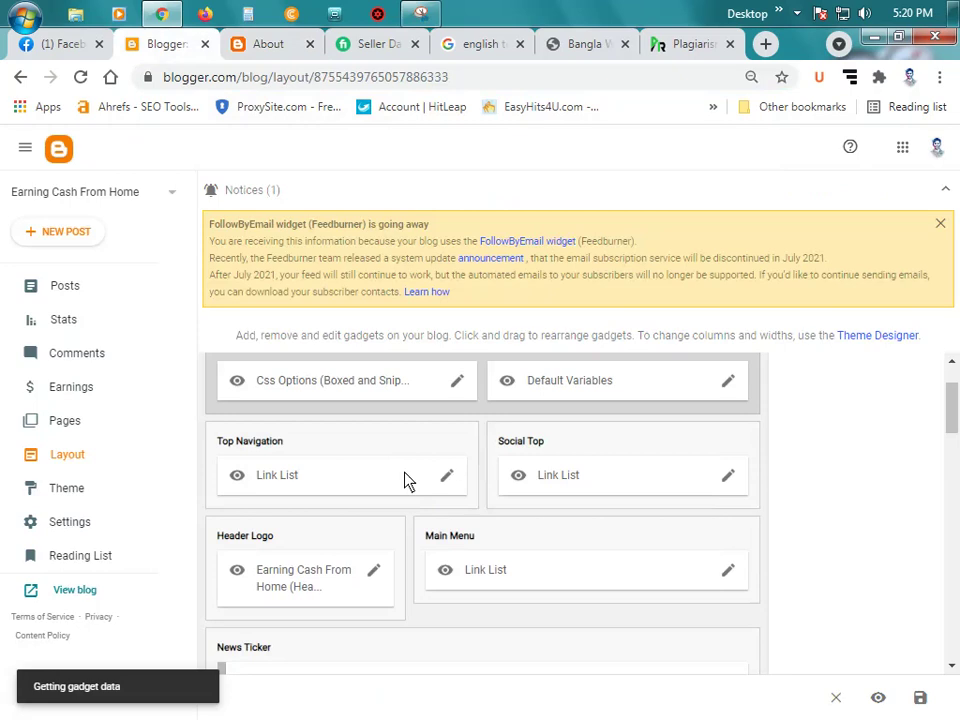
pyautogui.scroll(-2, 447, 360)
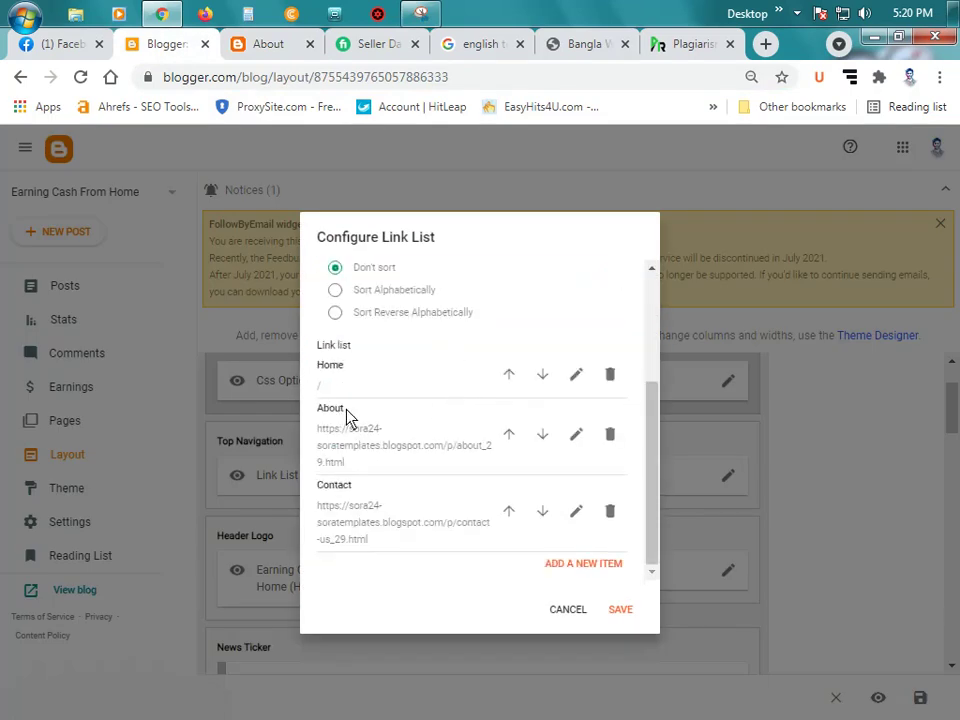
pyautogui.click(577, 435)
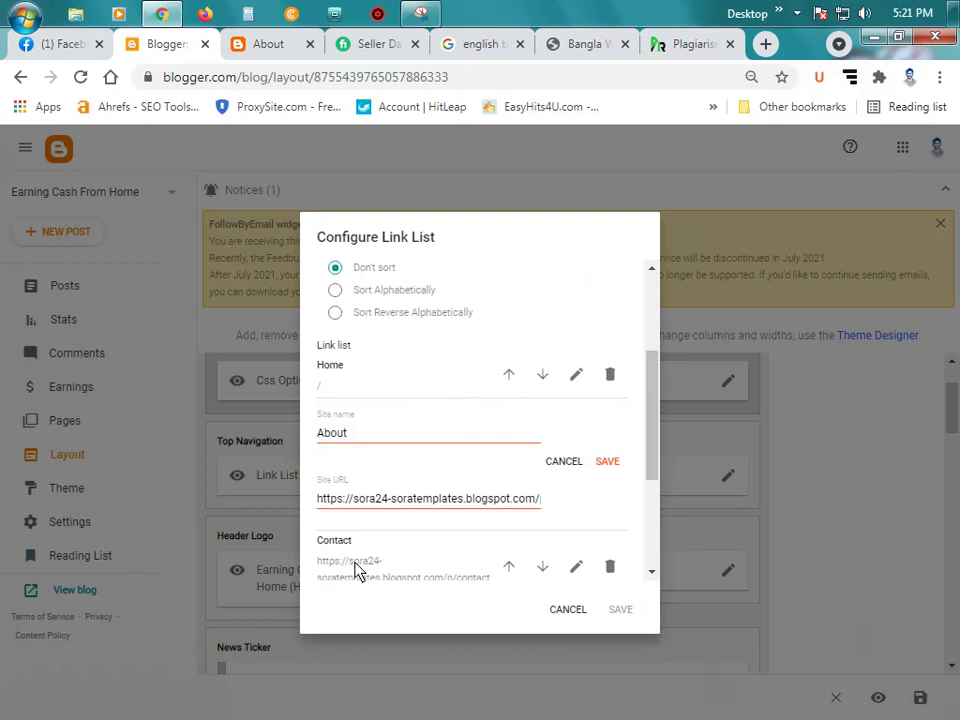
pyautogui.tripleClick(414, 500)
pyautogui.hotkey('ctrl', 'v')
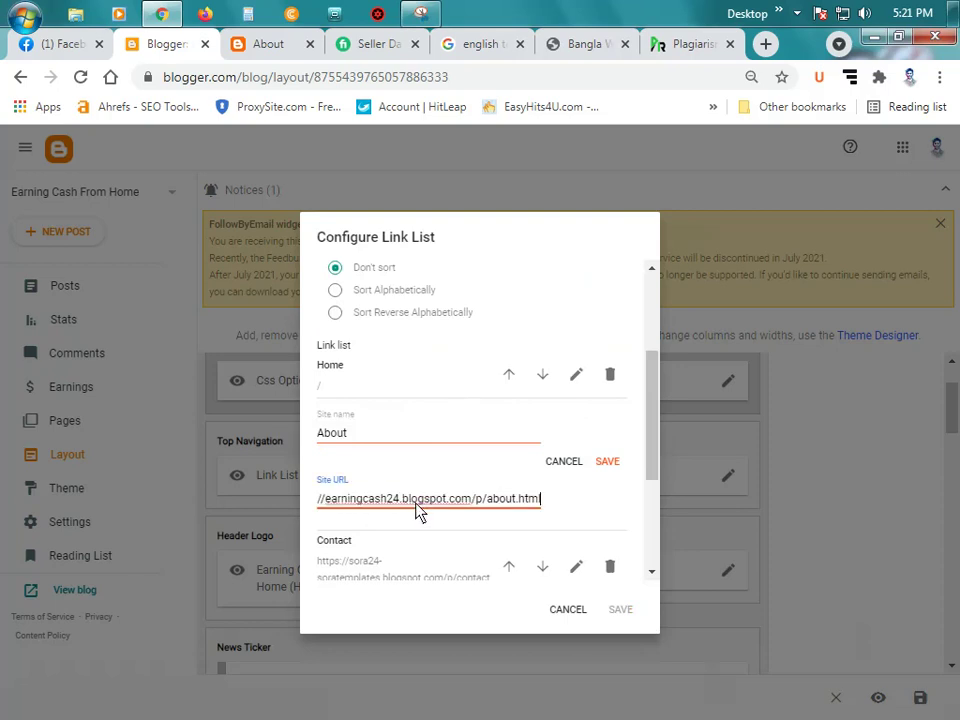
pyautogui.click(607, 461)
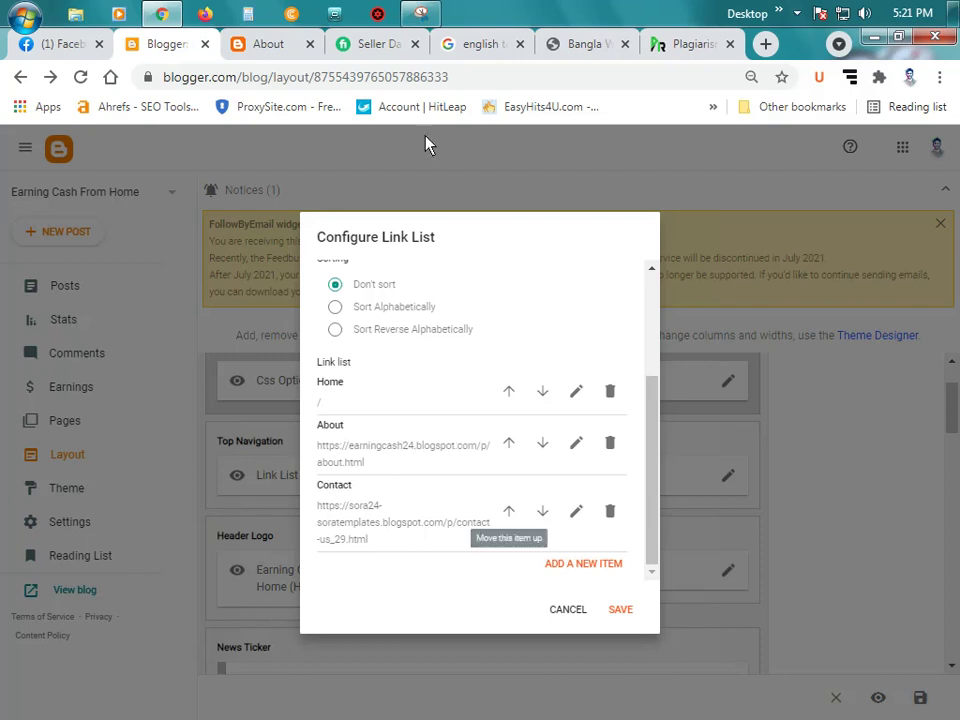
# Step: Take the blog's Contact page address and point the Contact entry to contact.html
pyautogui.click(268, 50)
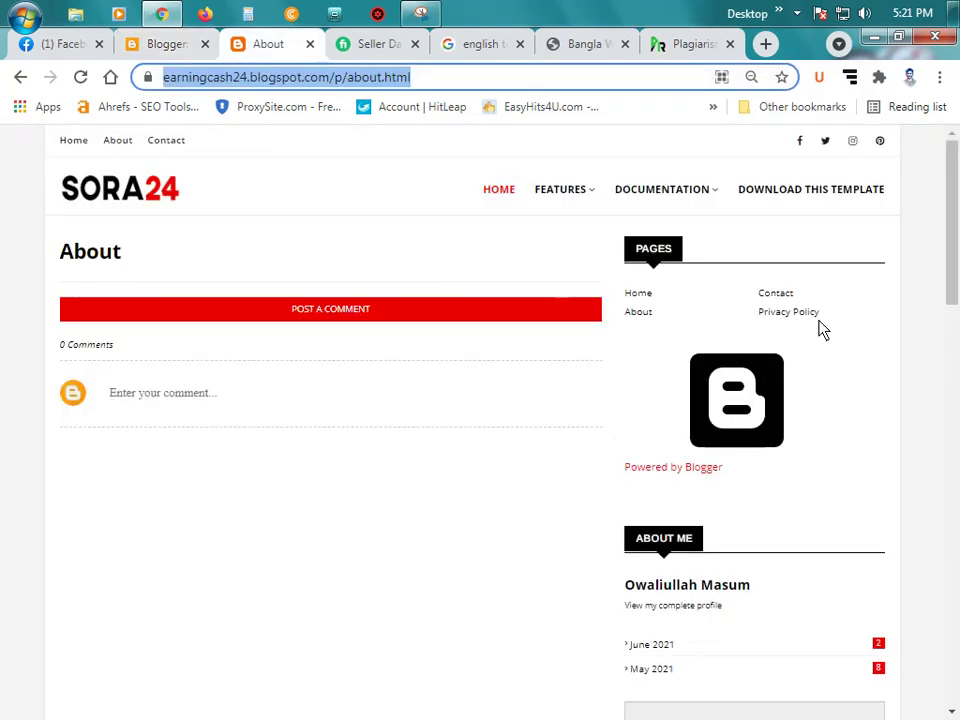
pyautogui.click(776, 296)
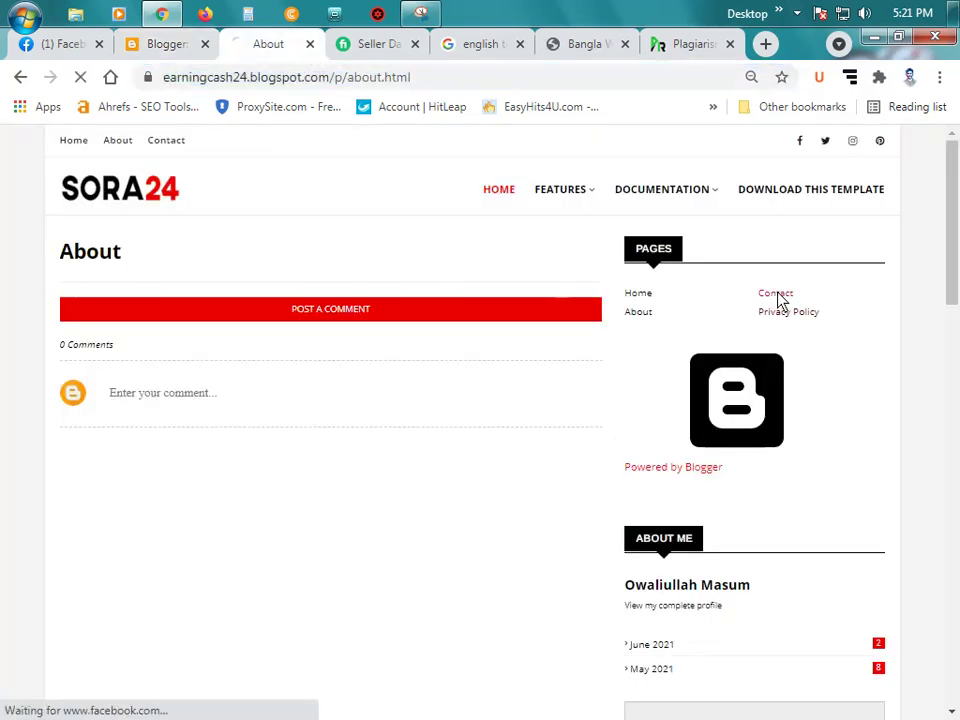
pyautogui.click(462, 88)
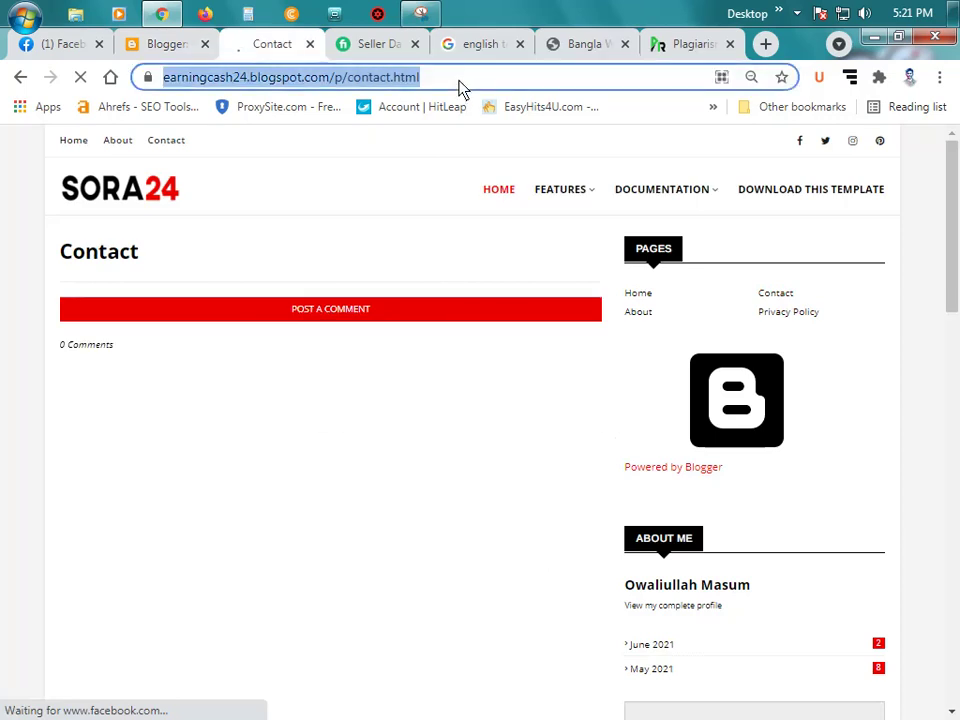
pyautogui.click(168, 46)
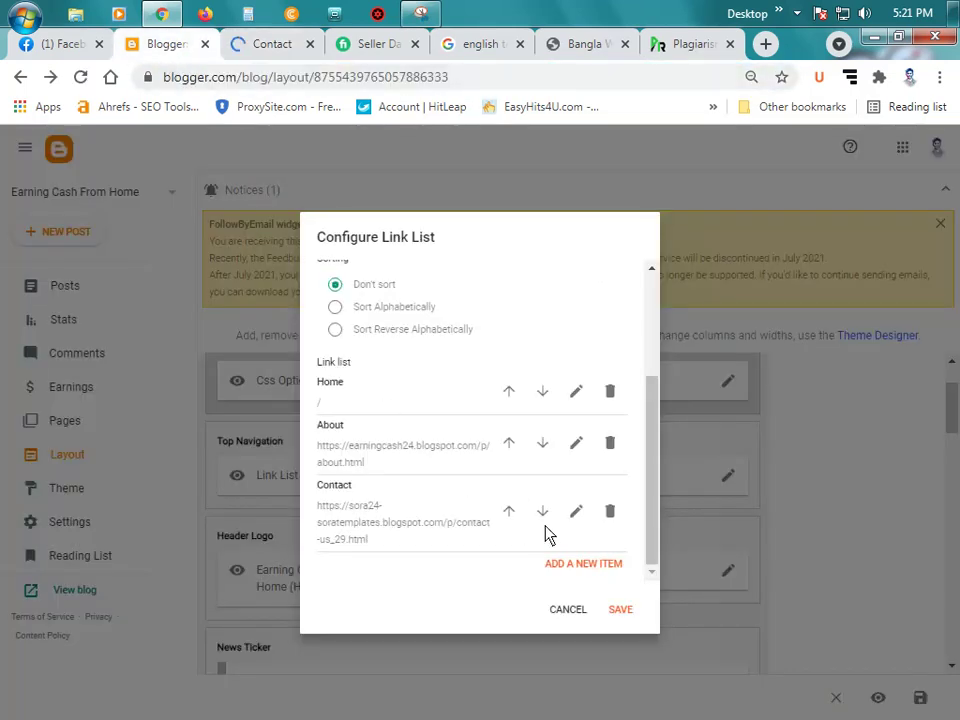
pyautogui.click(574, 514)
pyautogui.scroll(-1, 385, 445)
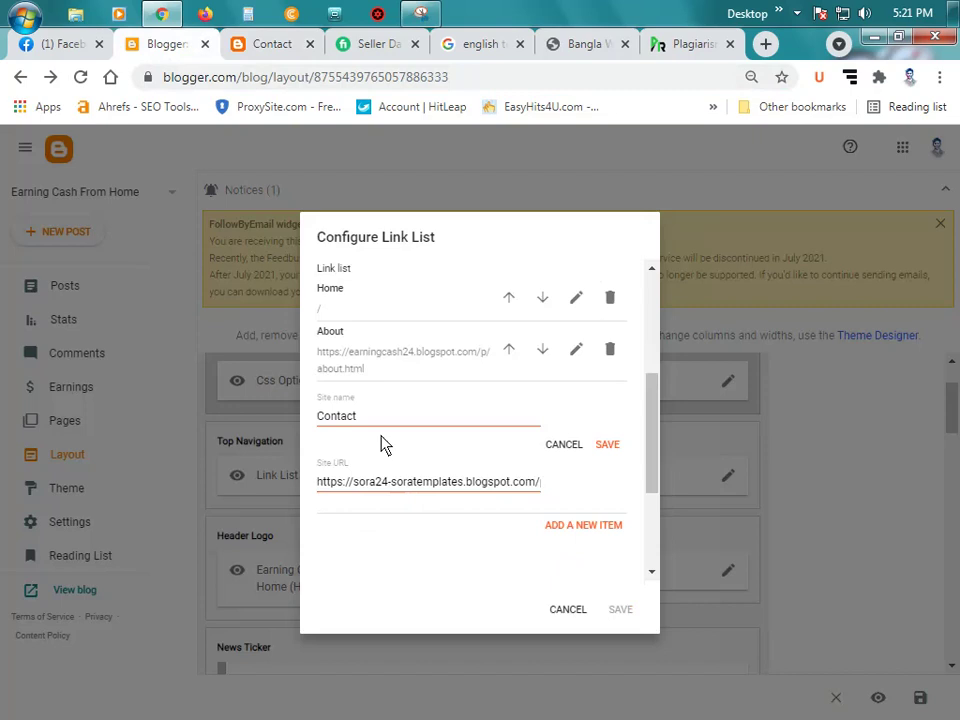
pyautogui.tripleClick(390, 490)
pyautogui.hotkey('ctrl', 'v')
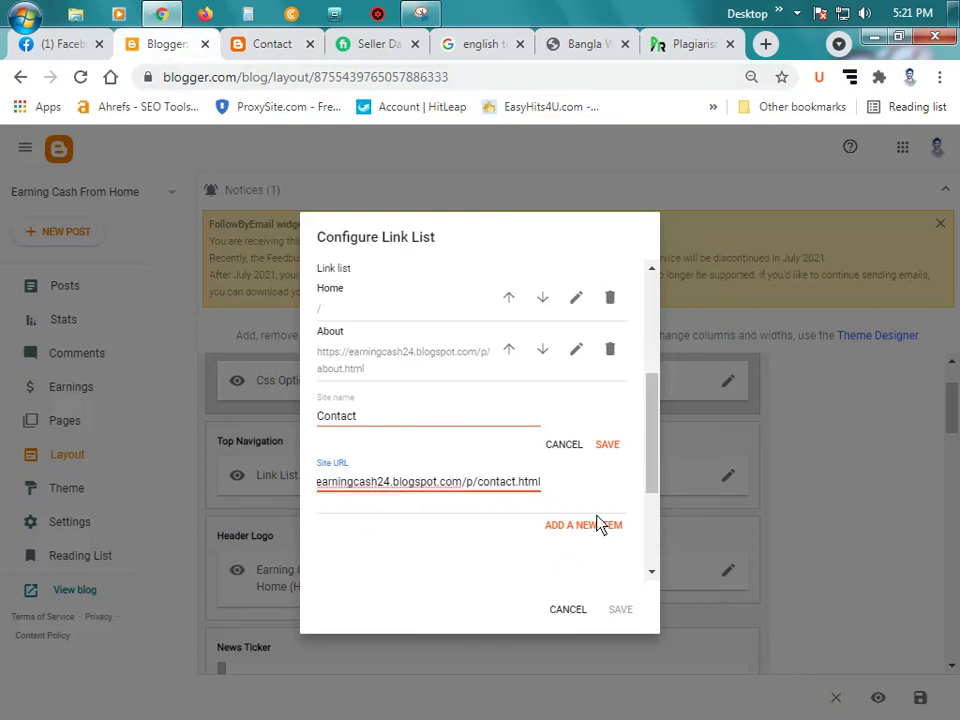
pyautogui.click(607, 446)
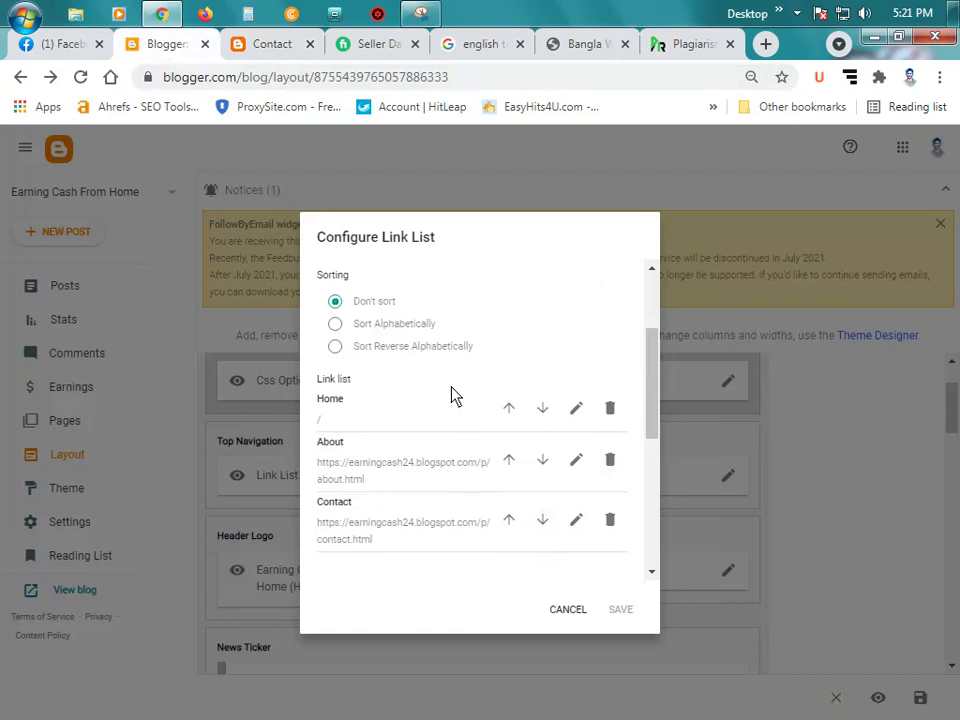
pyautogui.scroll(2, 451, 396)
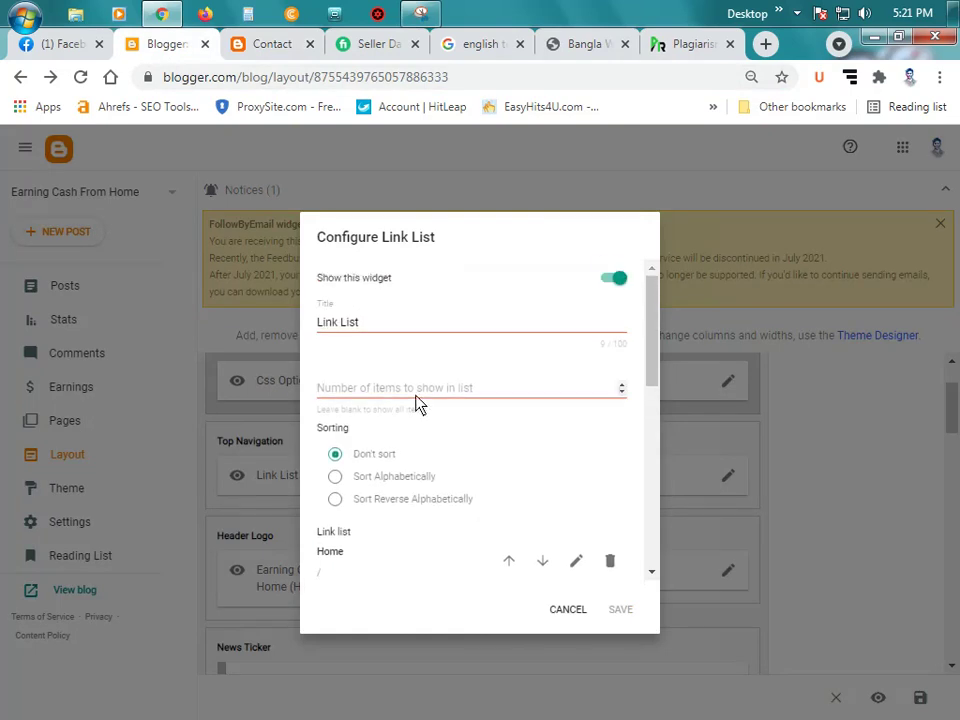
pyautogui.scroll(-3, 489, 461)
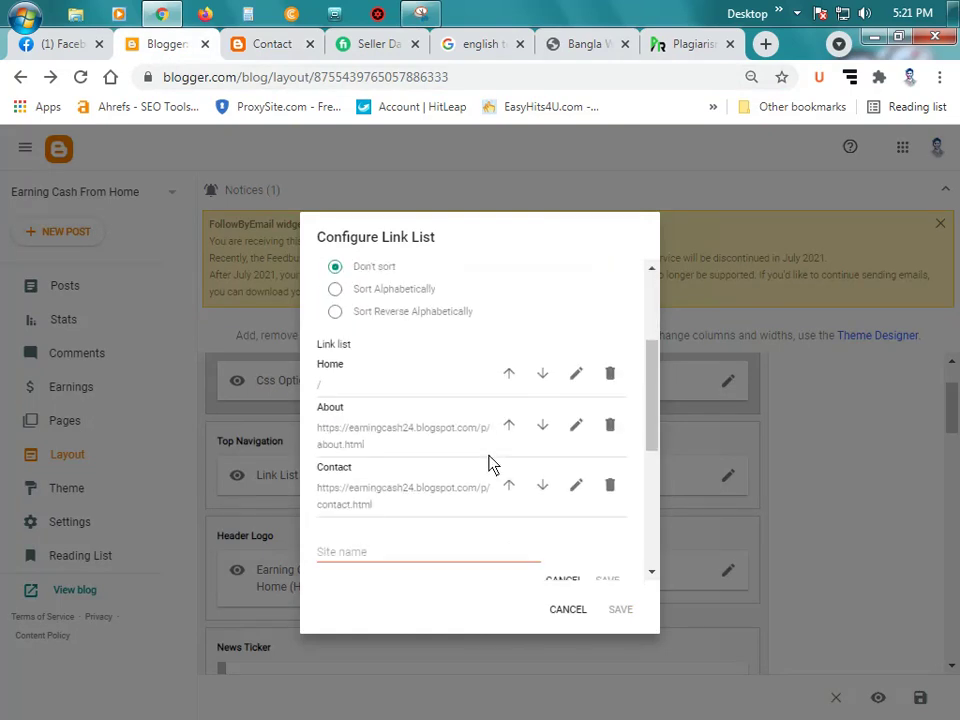
pyautogui.scroll(-2, 489, 461)
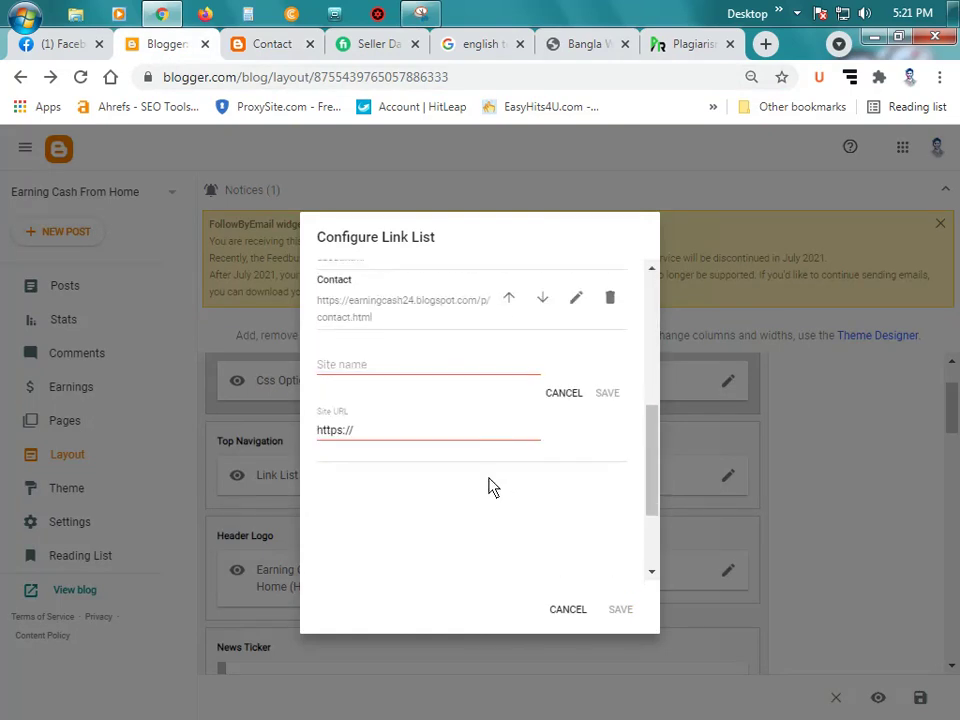
# Step: Enter 'Privacy Policy' as the new link's Site name, correcting a typo
pyautogui.click(397, 368)
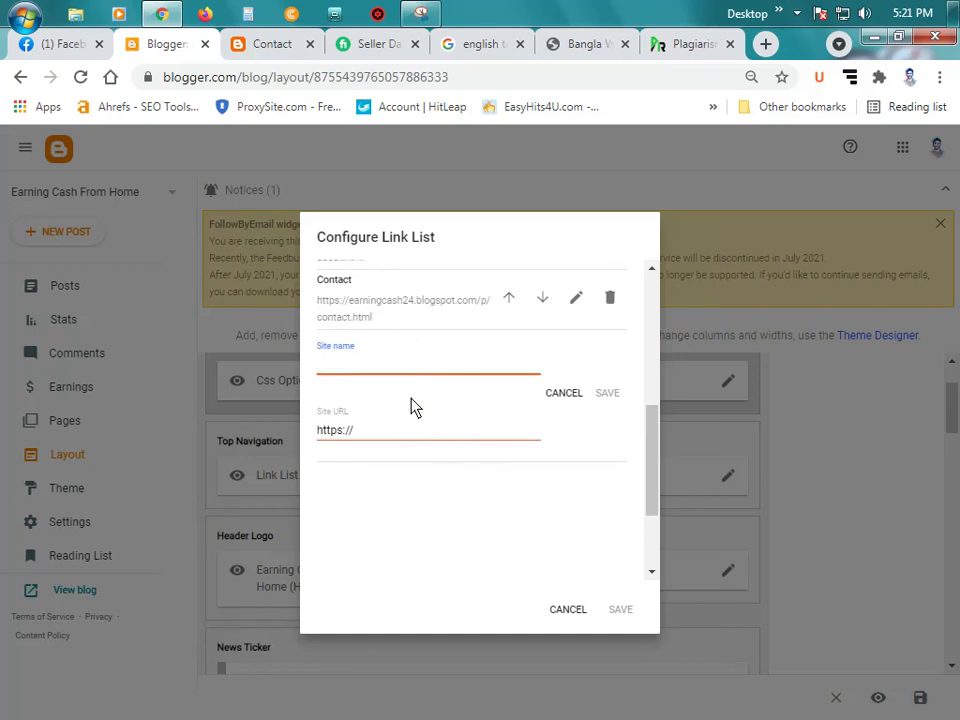
pyautogui.write('Privacy Poli')
pyautogui.write('cy')
pyautogui.press('BackSpace')
pyautogui.press('BackSpace')
pyautogui.write('xcy')
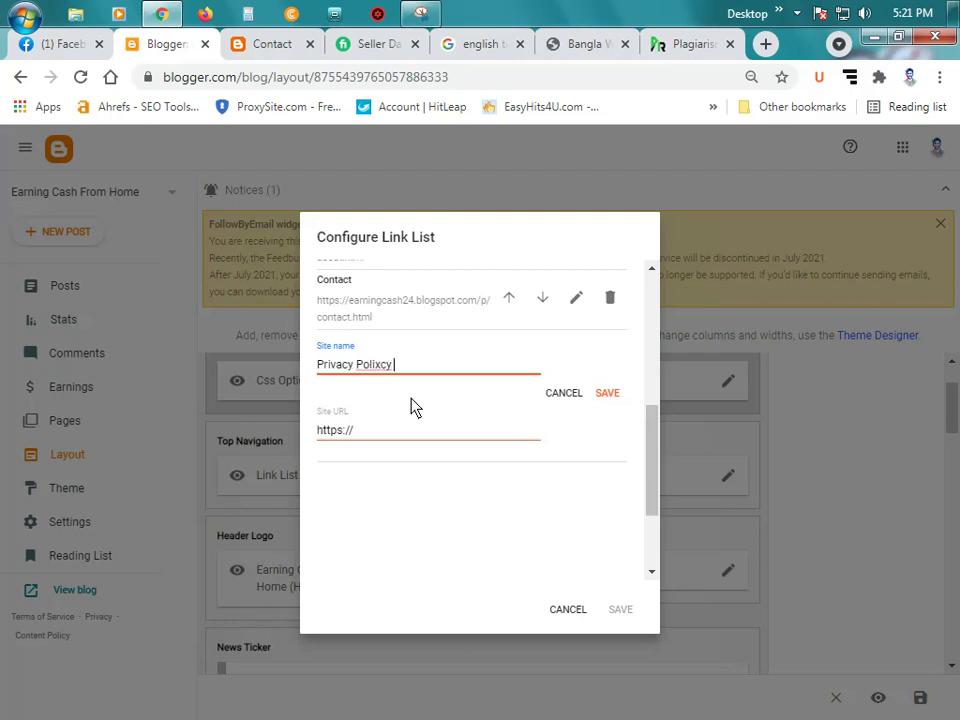
pyautogui.press('BackSpace')
pyautogui.press('BackSpace')
pyautogui.press('BackSpace')
pyautogui.press('BackSpace')
pyautogui.write('cy')
pyautogui.doubleClick(385, 440)
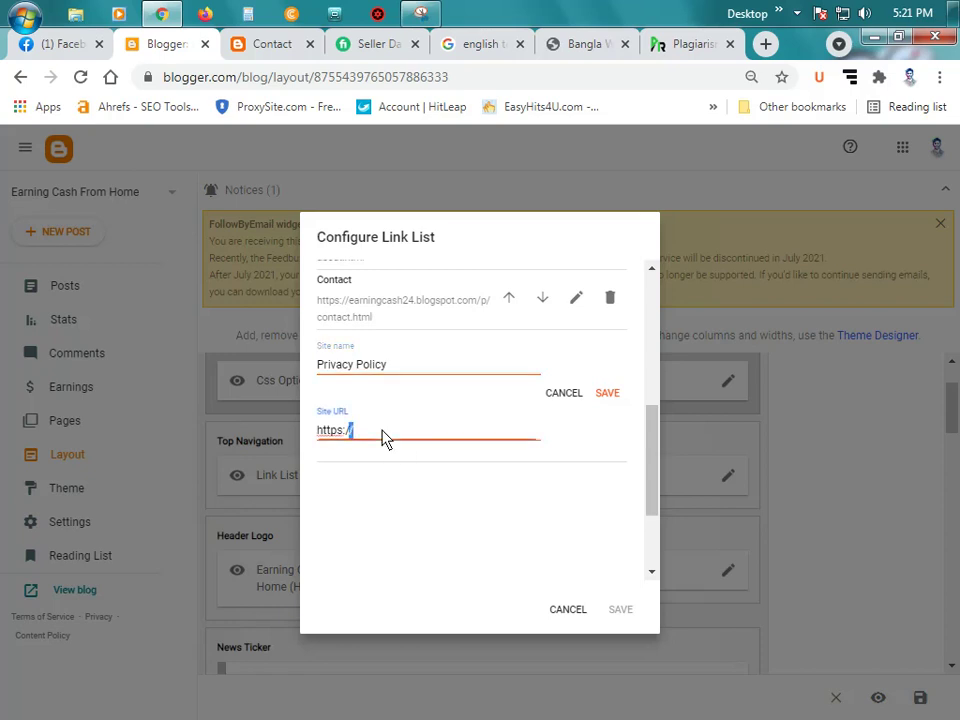
pyautogui.hotkey('ctrl', 'a')
# Step: Copy the blog's privacy-policy.html address and paste it as the link's Site URL
pyautogui.click(270, 44)
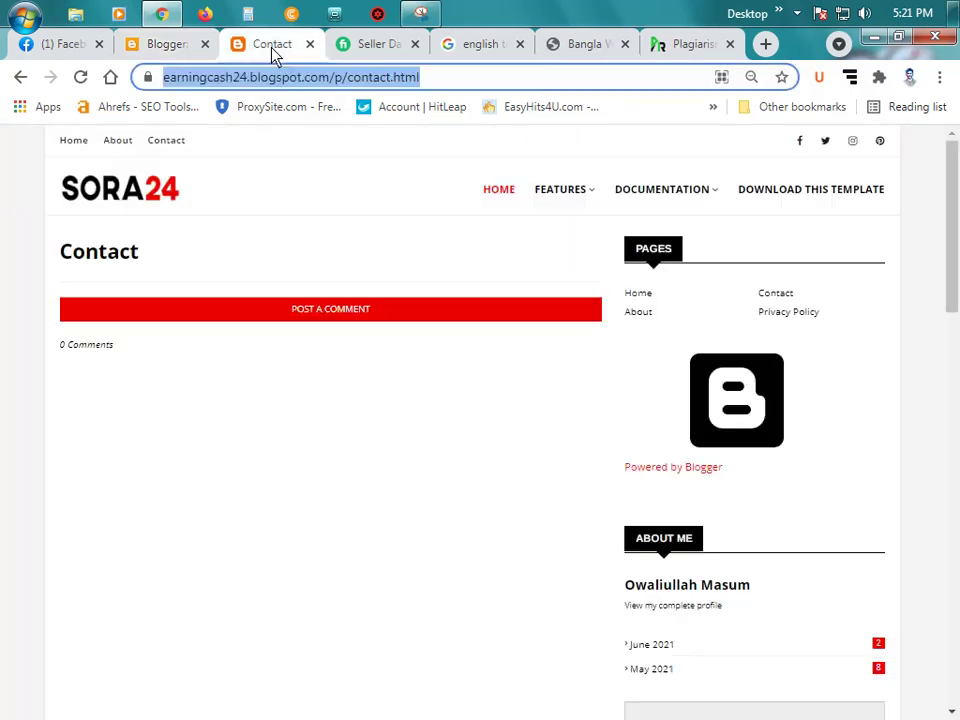
pyautogui.click(785, 313)
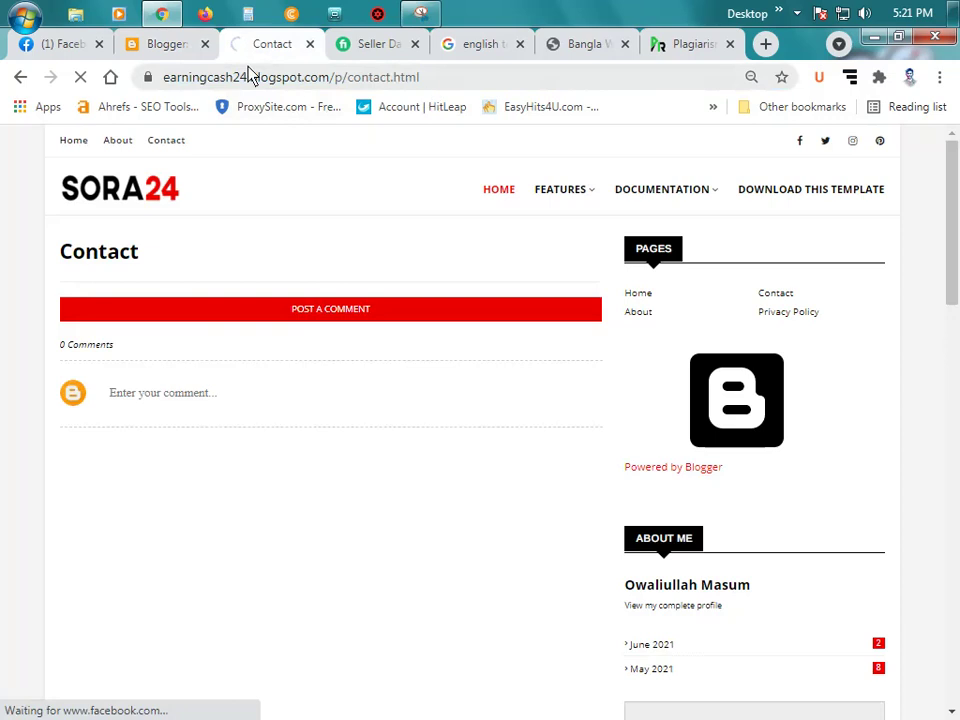
pyautogui.click(416, 80)
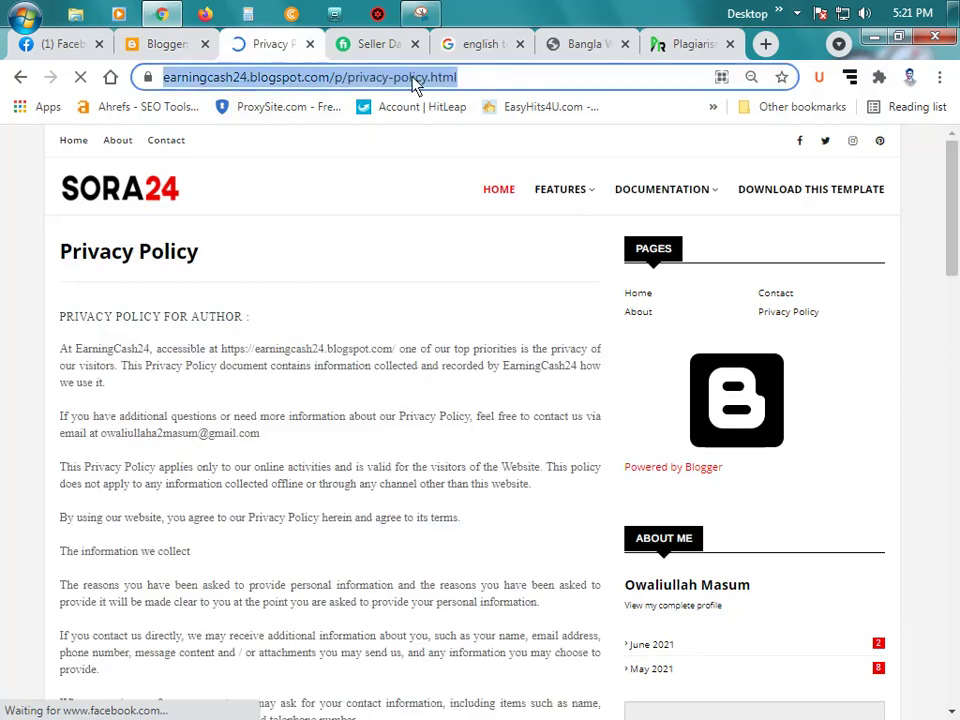
pyautogui.rightClick(412, 78)
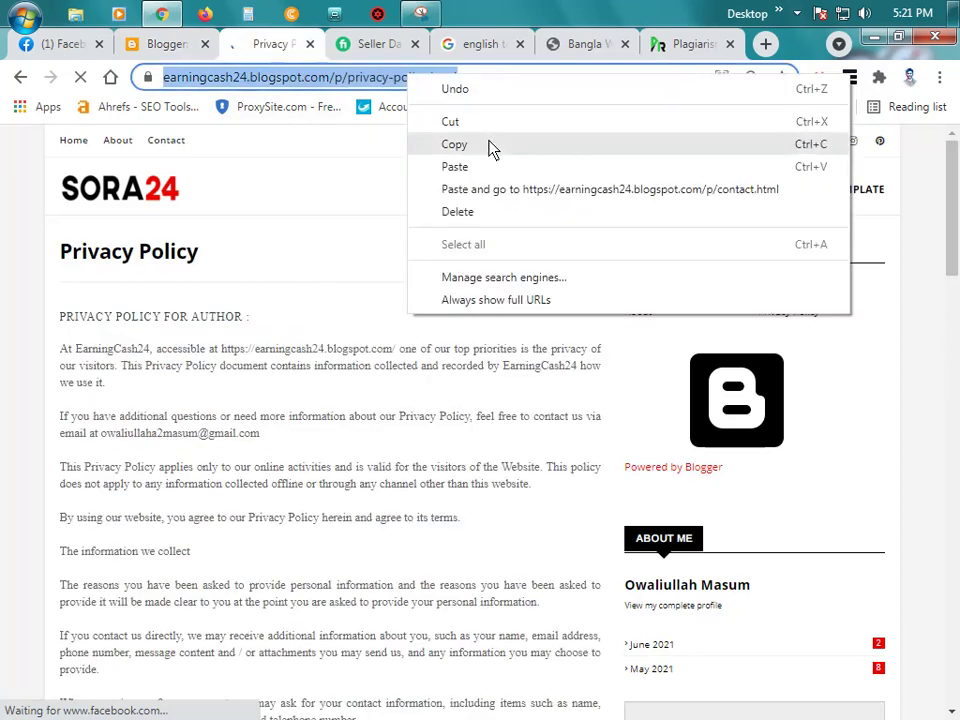
pyautogui.click(492, 148)
pyautogui.click(166, 44)
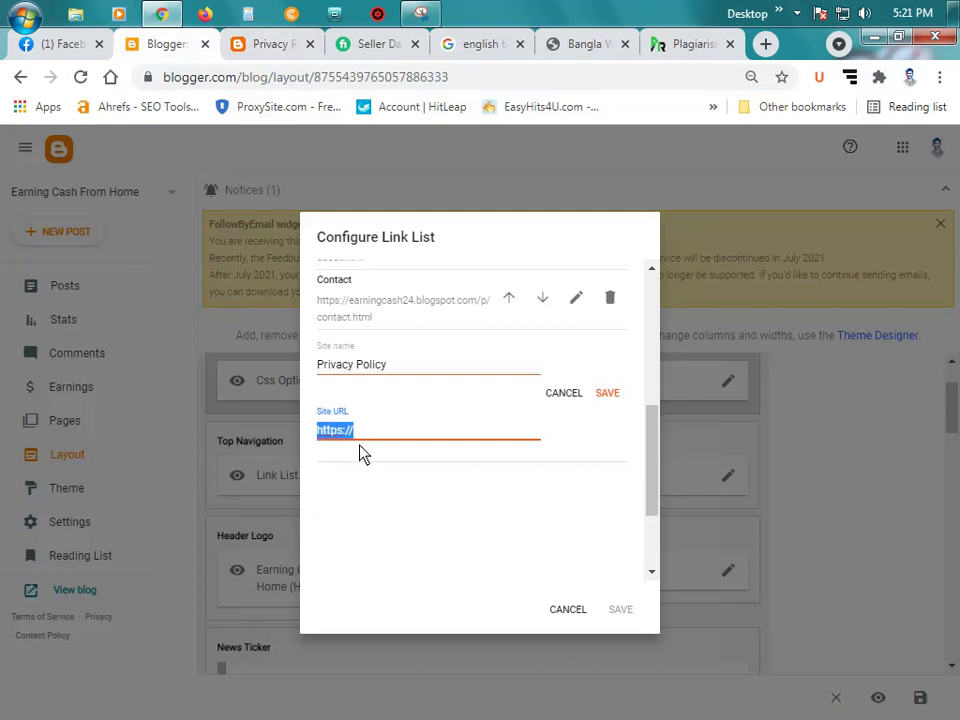
pyautogui.hotkey('ctrl', 'v')
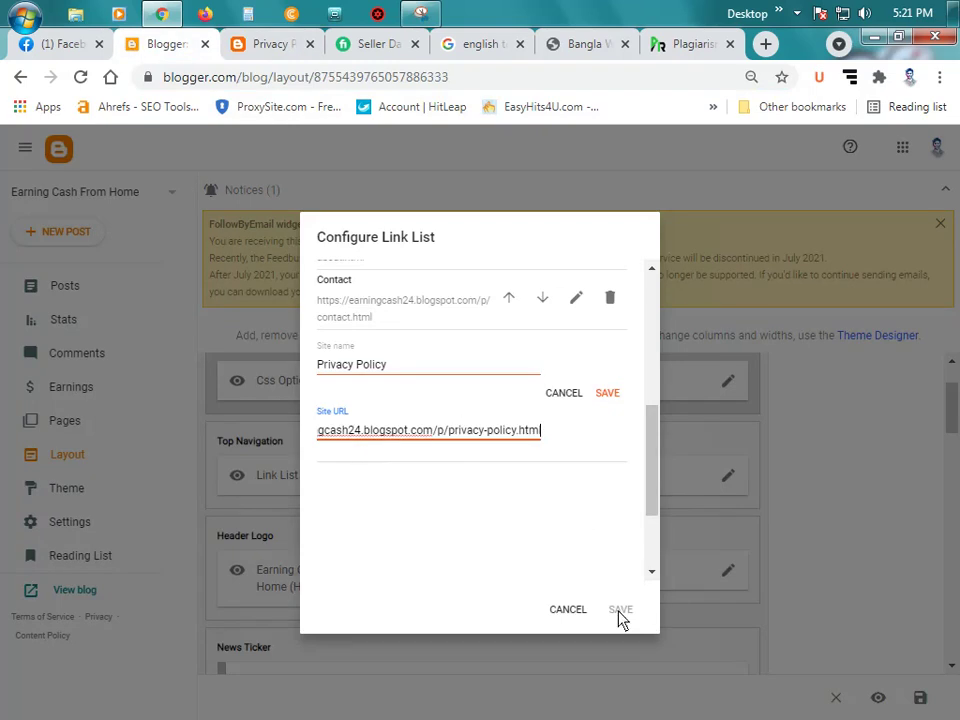
pyautogui.click(448, 489)
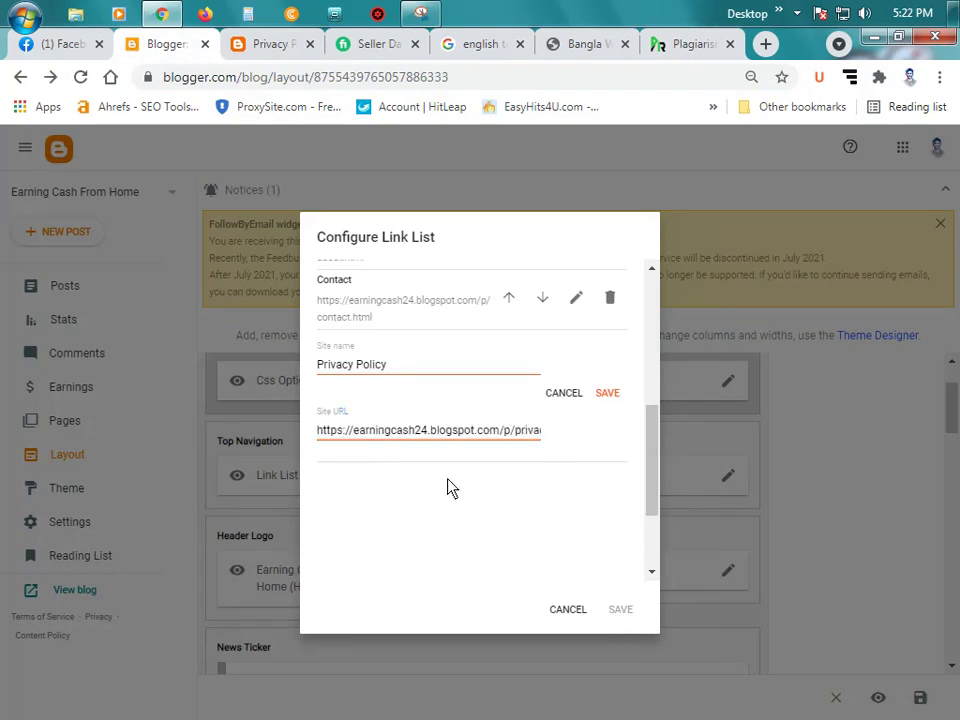
# Step: Verify the Privacy Policy link, add it to the list, and save the Top Navigation widget
pyautogui.click(383, 432)
pyautogui.click(424, 376)
pyautogui.scroll(2, 422, 377)
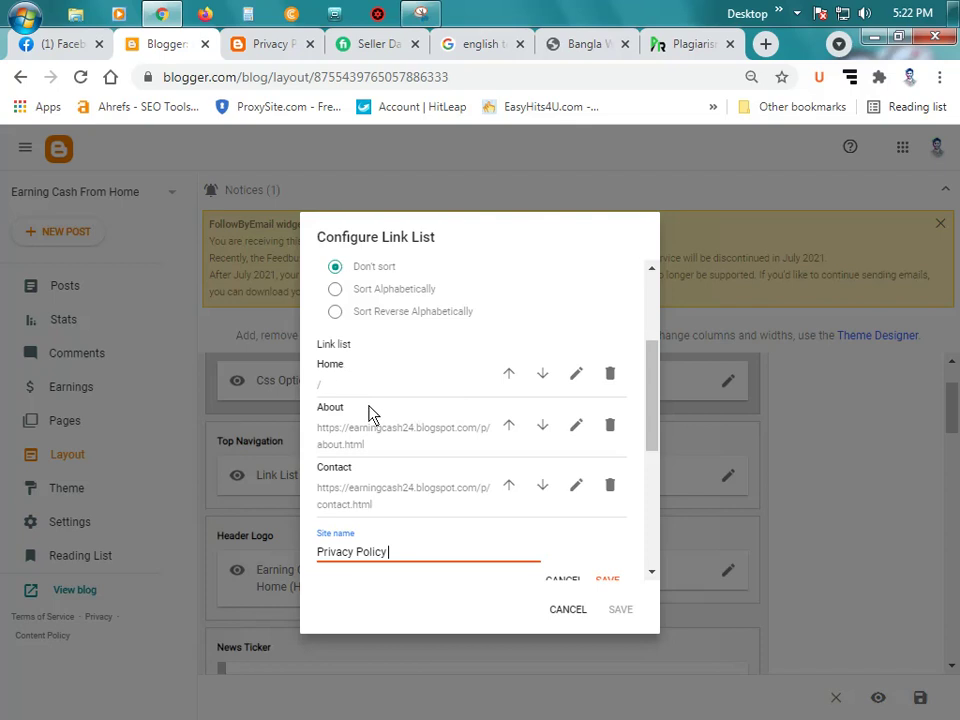
pyautogui.scroll(-3, 585, 500)
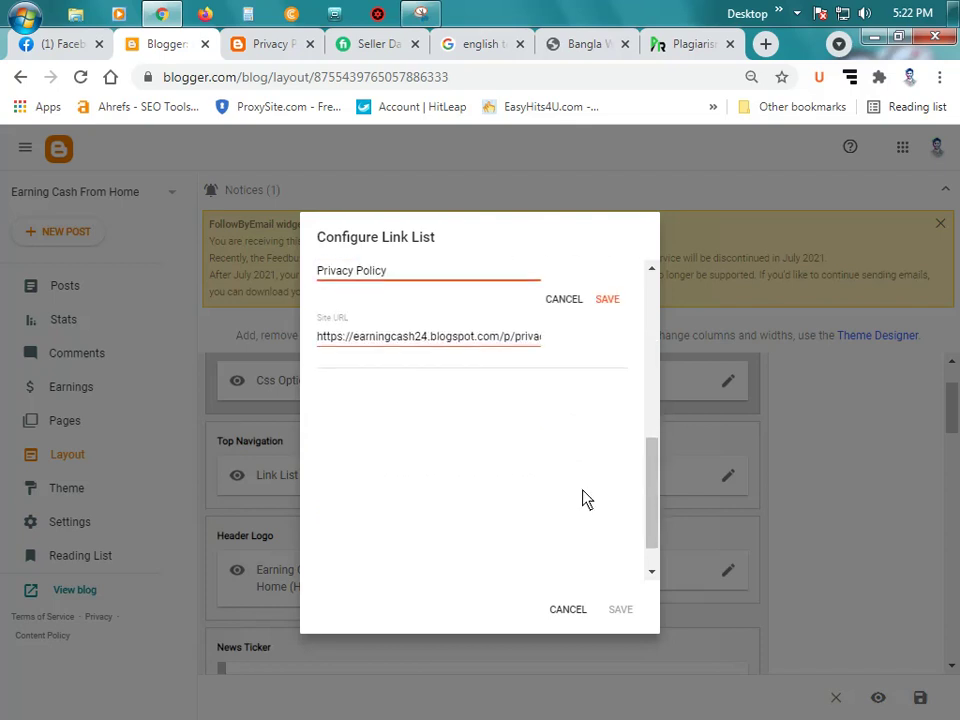
pyautogui.click(606, 299)
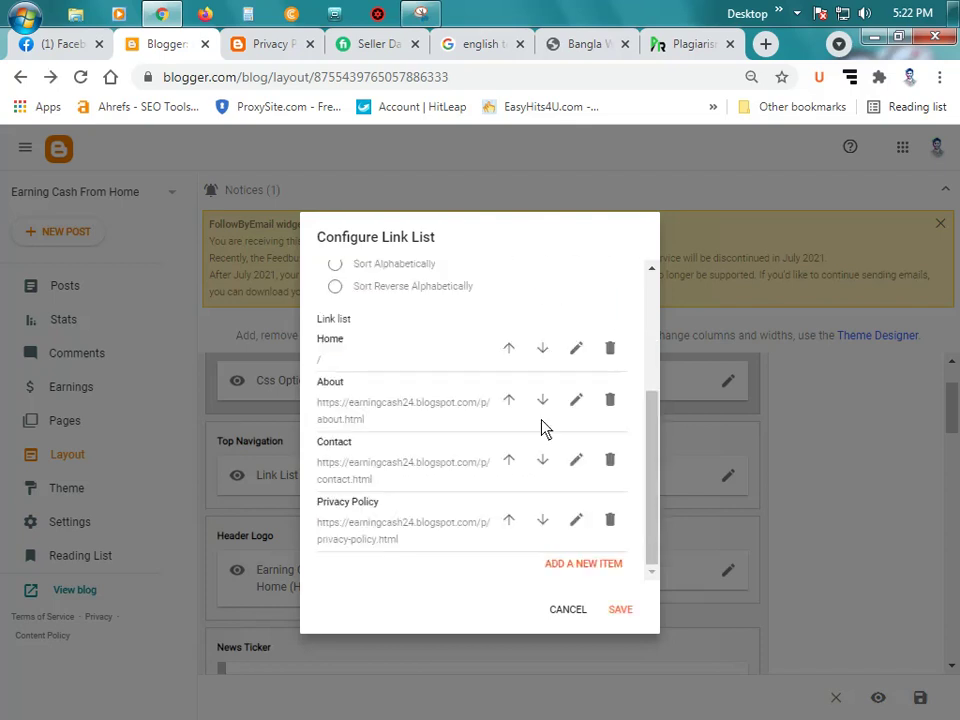
pyautogui.click(630, 613)
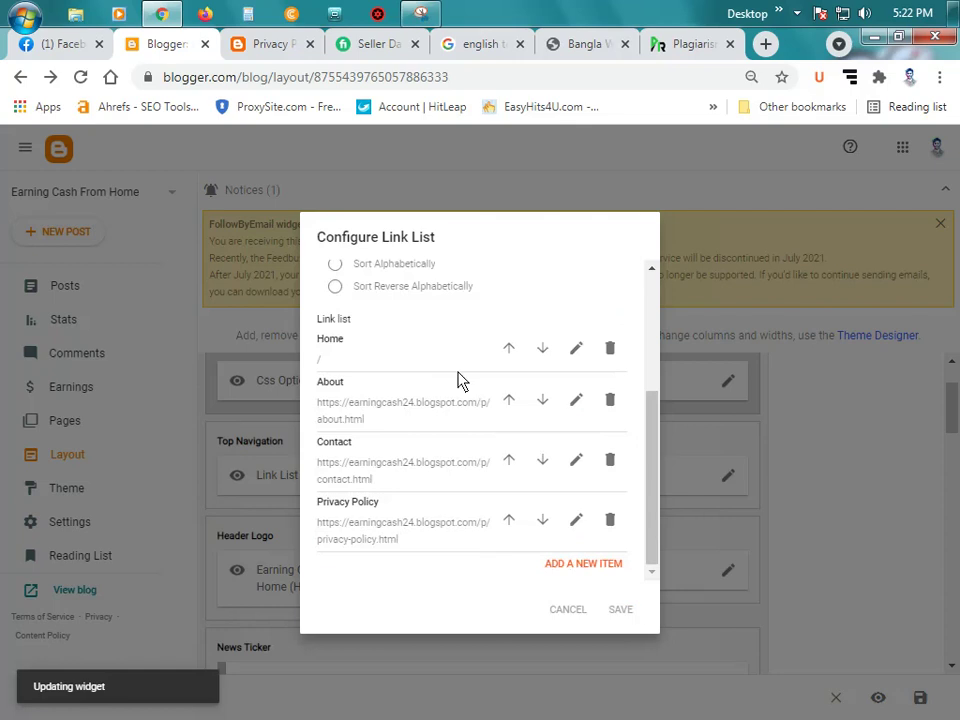
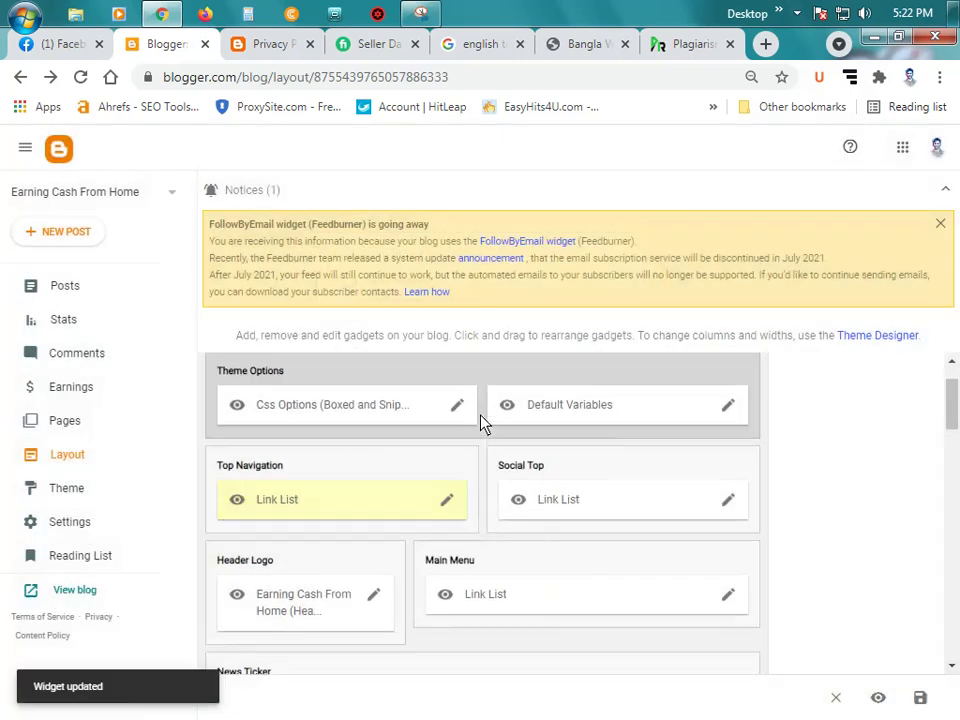
# Step: Reload the live blog's Privacy Policy page and return to the blog home page
pyautogui.click(262, 44)
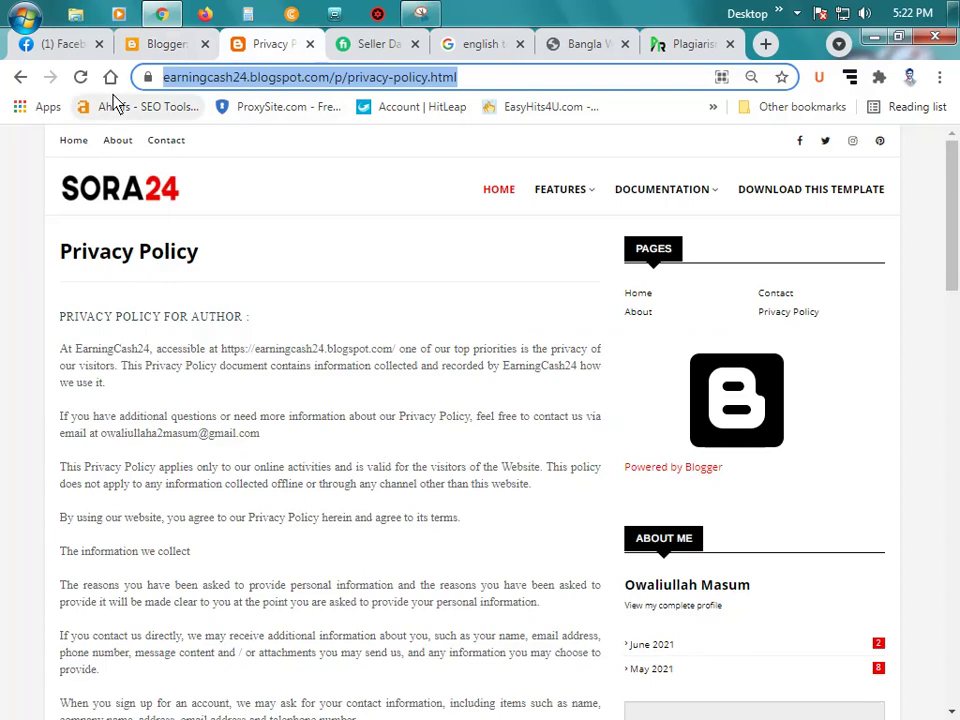
pyautogui.click(84, 82)
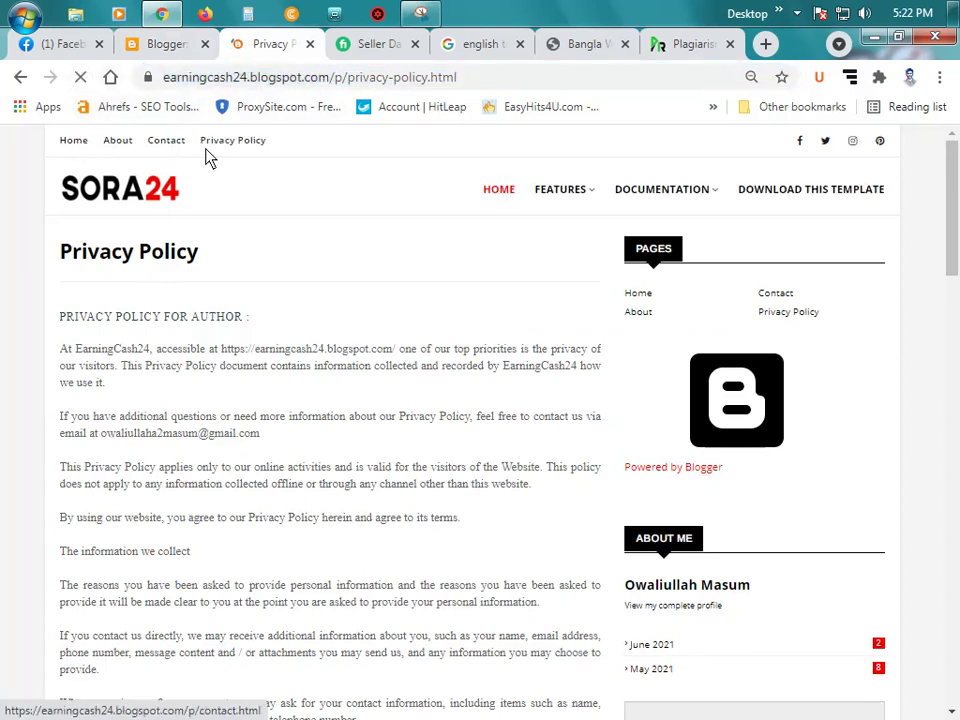
pyautogui.click(70, 141)
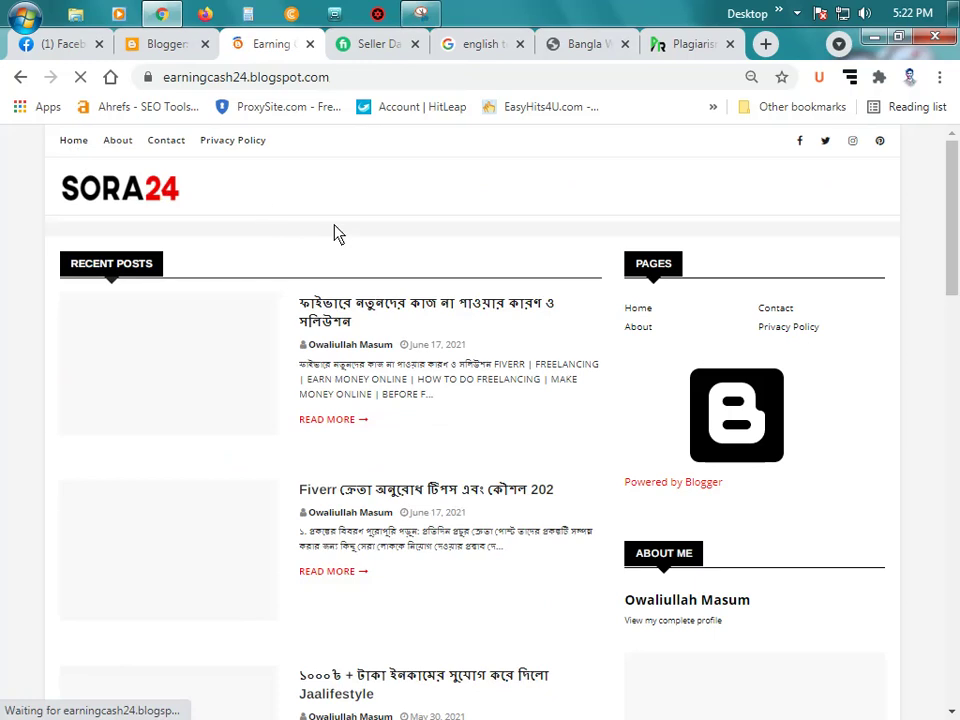
pyautogui.scroll(-6, 337, 250)
pyautogui.scroll(6, 400, 275)
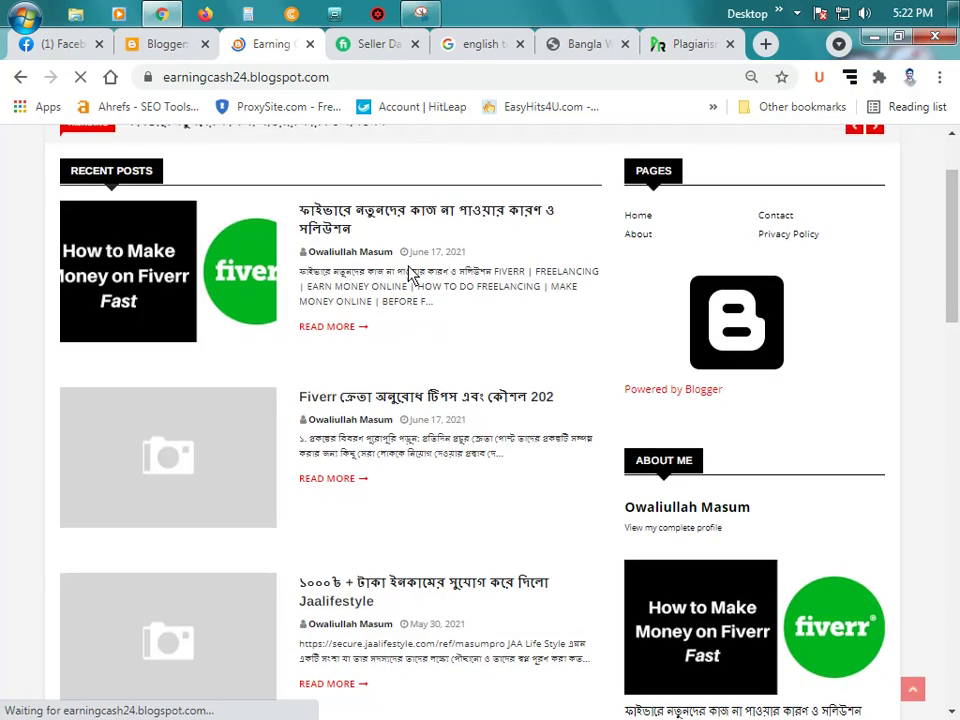
pyautogui.scroll(1, 300, 265)
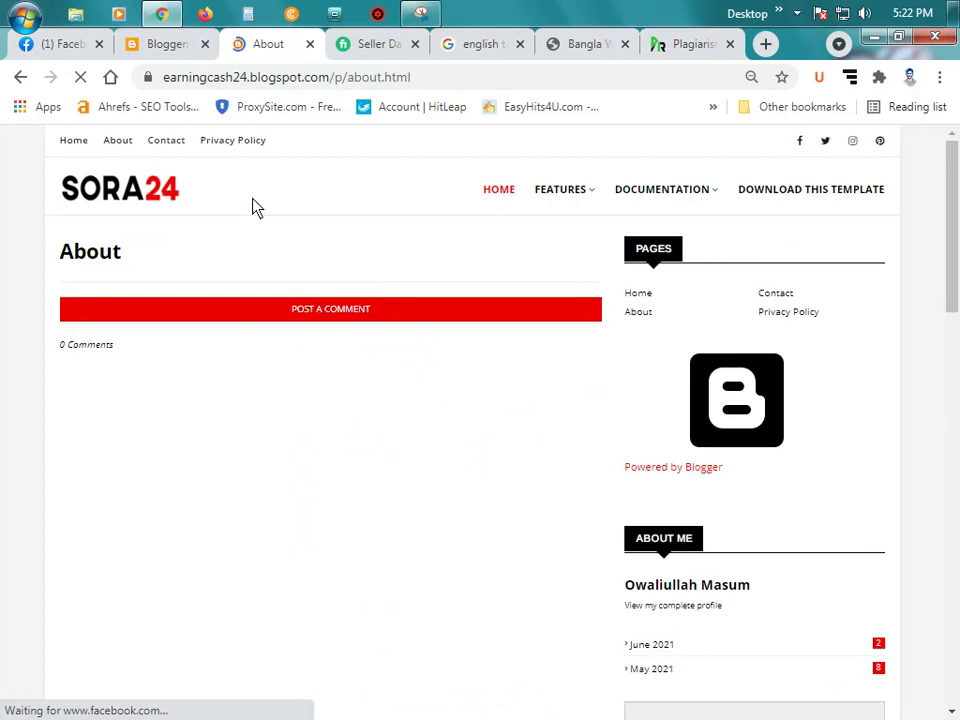
pyautogui.scroll(-2, 309, 493)
pyautogui.scroll(2, 309, 456)
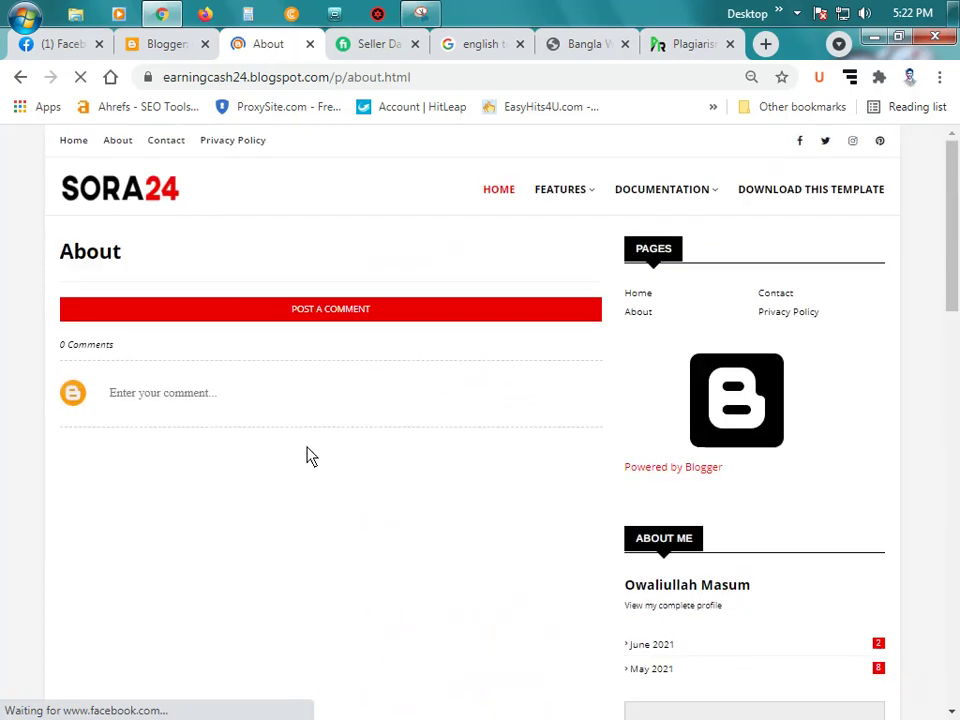
# Step: Review the blog's Contact and Privacy Policy pages, then go back home
pyautogui.click(165, 147)
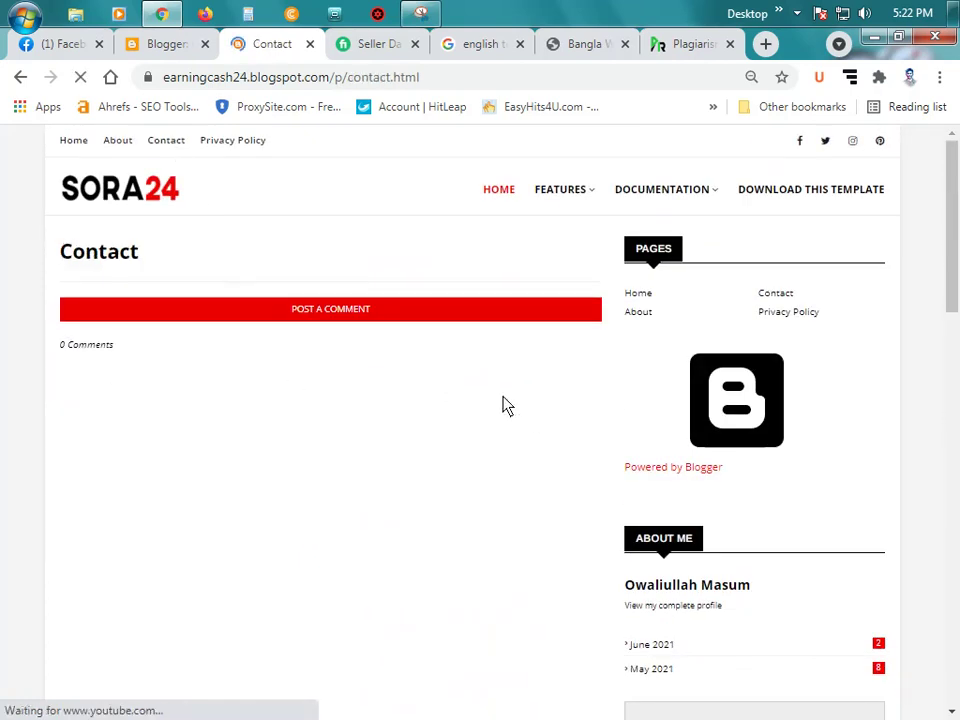
pyautogui.scroll(-1, 485, 424)
pyautogui.scroll(1, 420, 390)
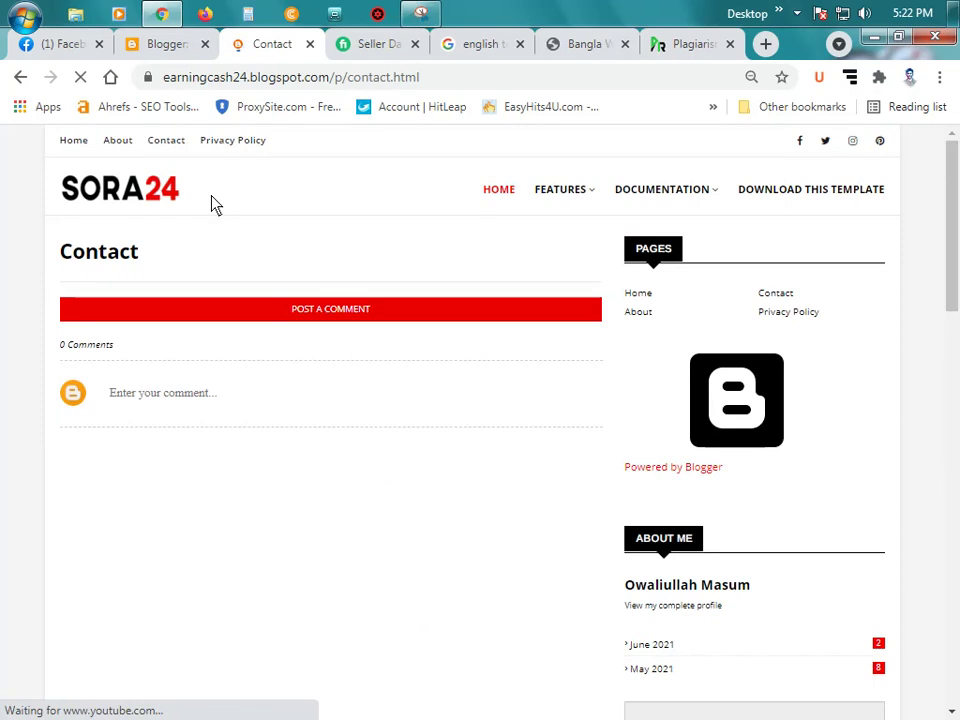
pyautogui.click(243, 150)
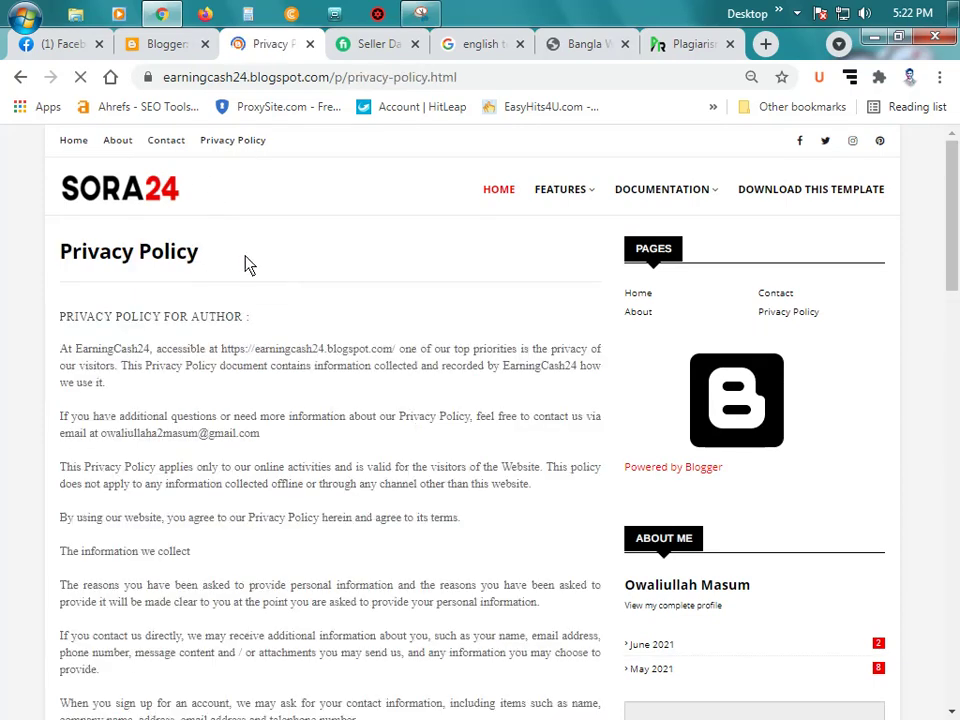
pyautogui.scroll(-8, 300, 332)
pyautogui.scroll(-3, 385, 385)
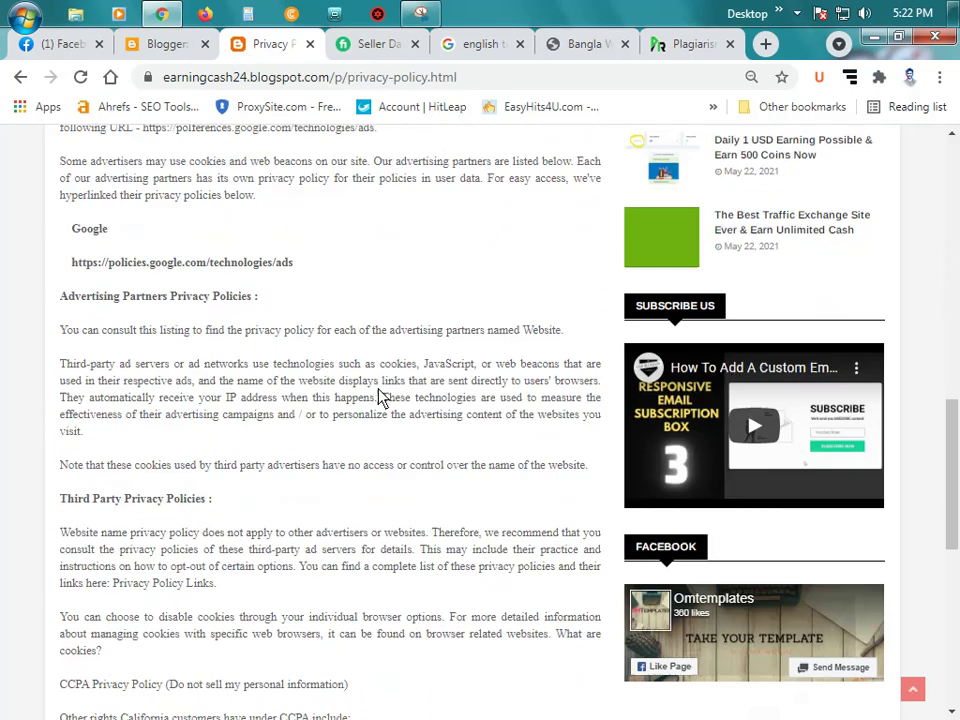
pyautogui.scroll(-2, 280, 385)
pyautogui.scroll(-2, 290, 420)
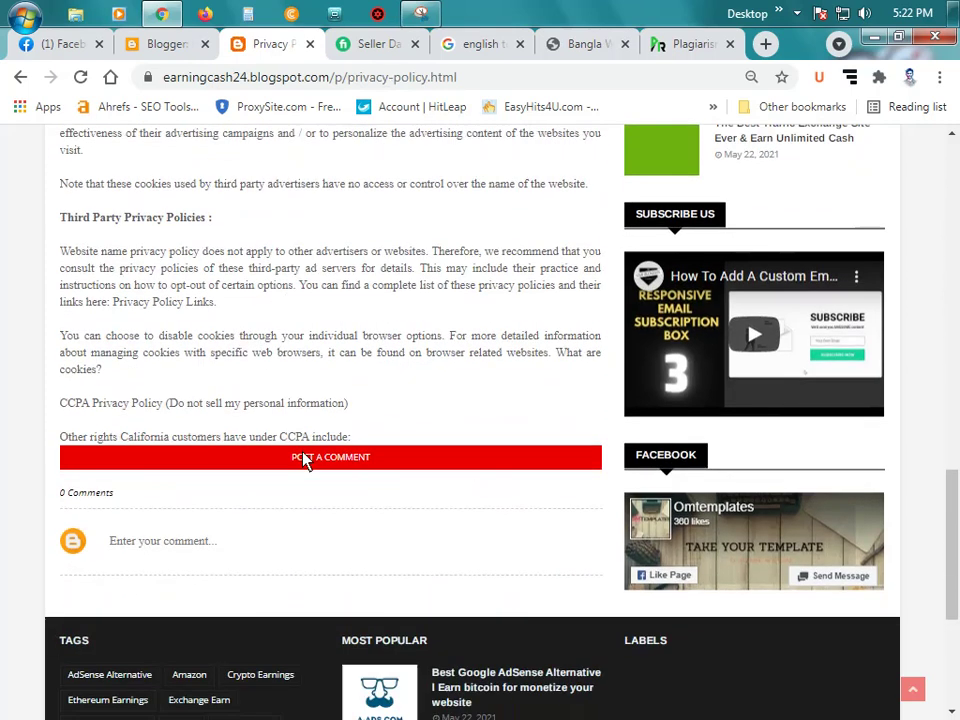
pyautogui.scroll(15, 306, 400)
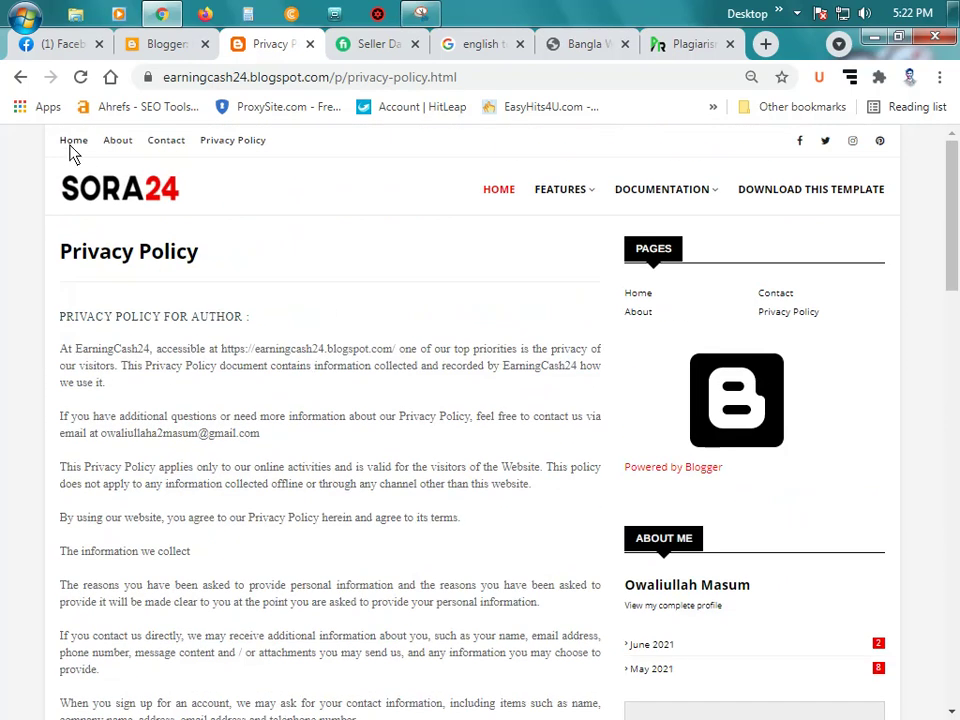
pyautogui.click(73, 141)
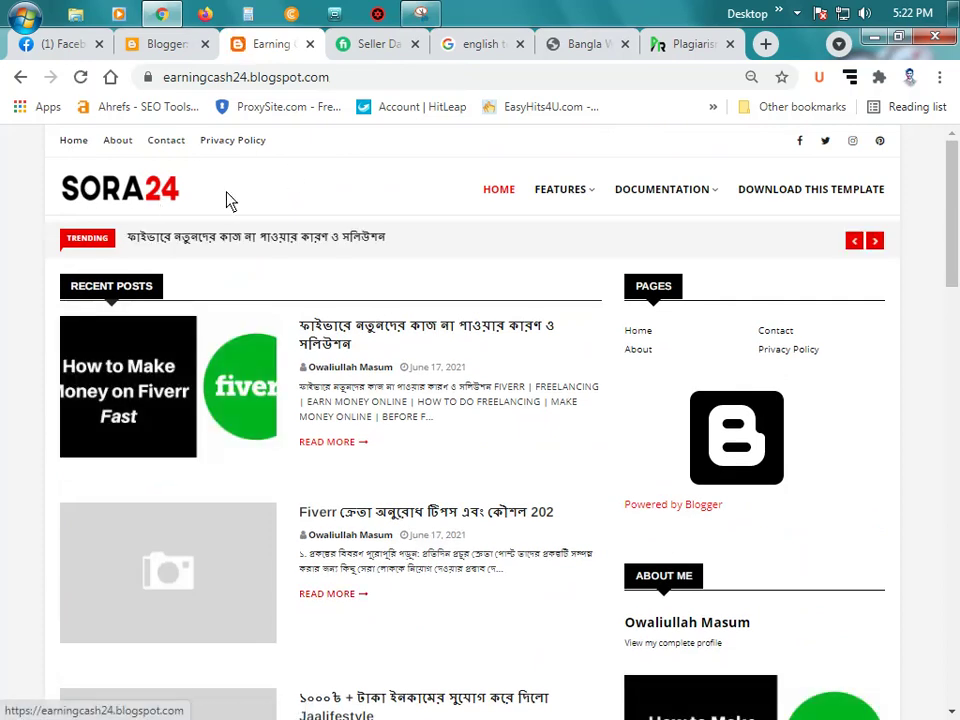
# Step: Open the Social Top Link List settings to review its facebook, twitter, instagram and pinterest links
pyautogui.click(167, 47)
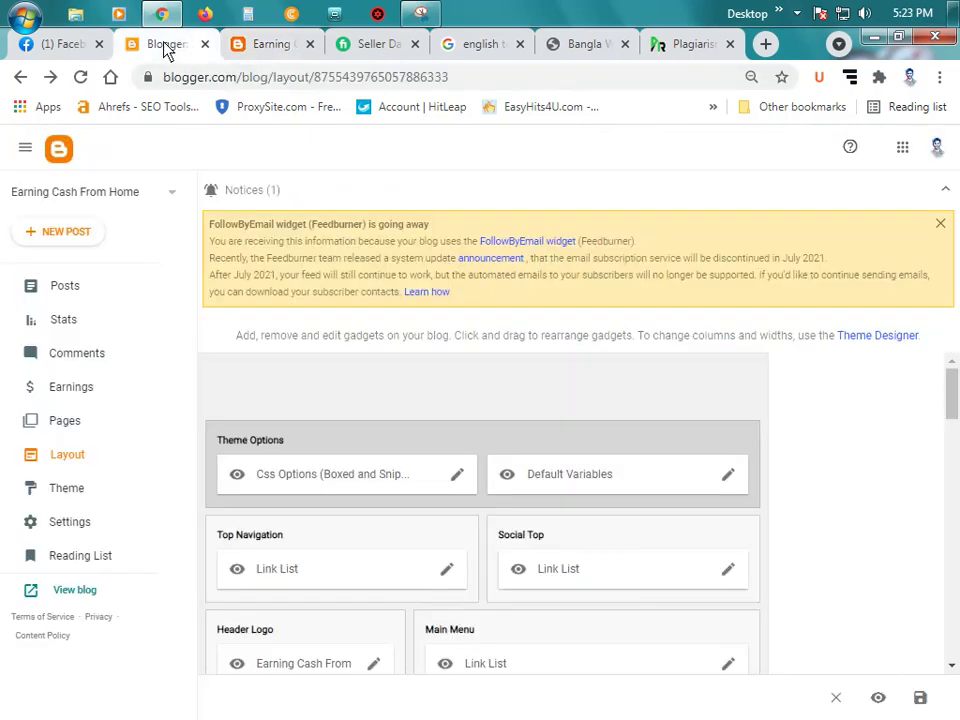
pyautogui.scroll(-1, 500, 385)
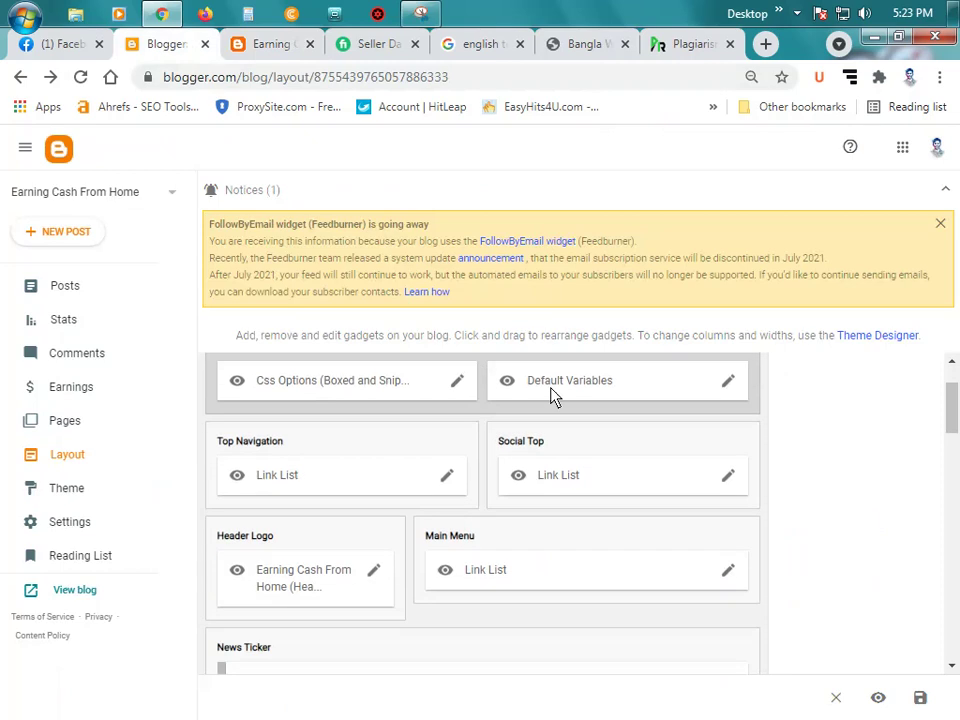
pyautogui.click(268, 44)
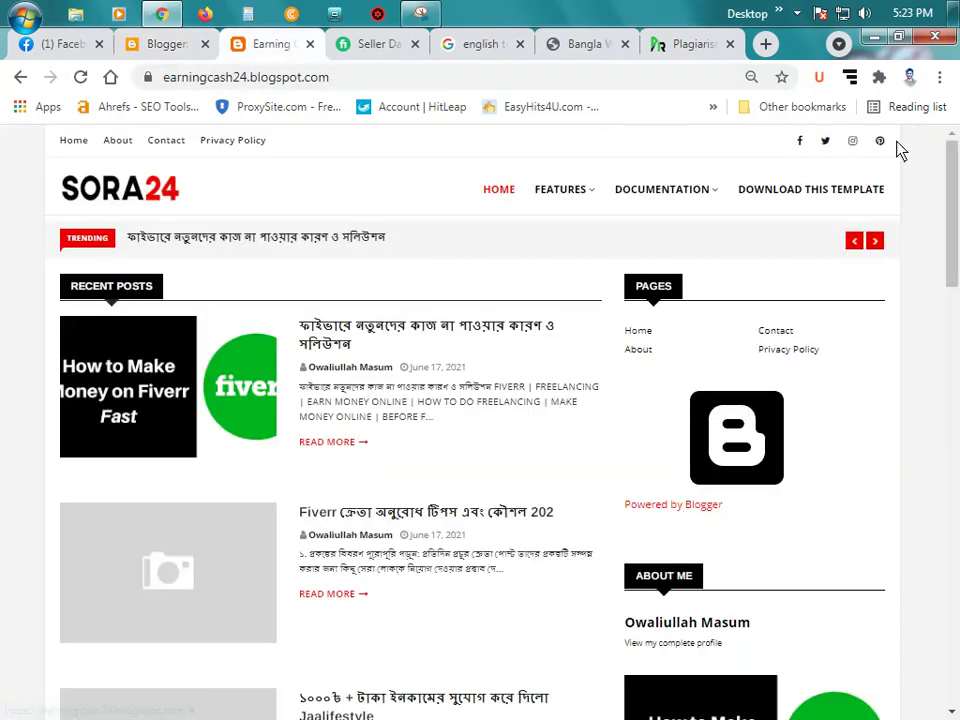
pyautogui.click(180, 44)
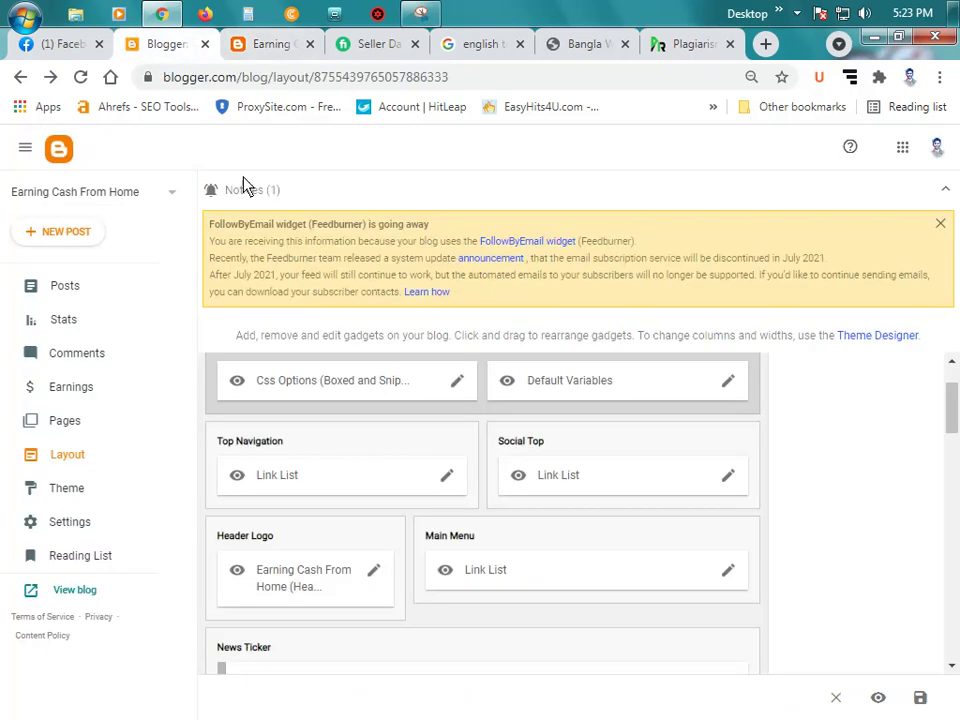
pyautogui.click(731, 478)
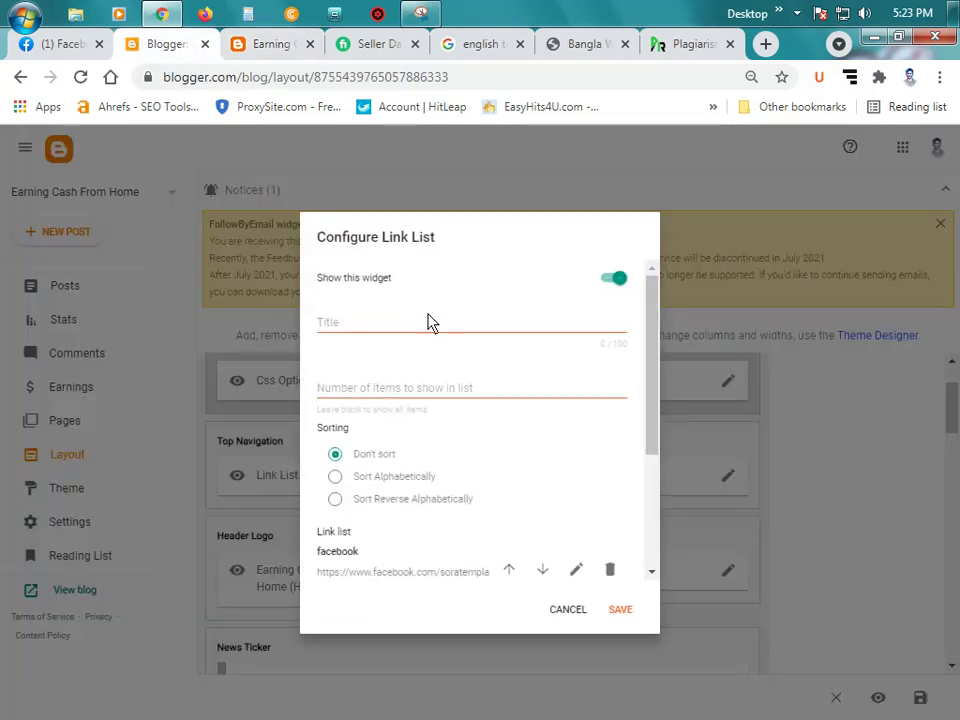
pyautogui.scroll(-3, 478, 450)
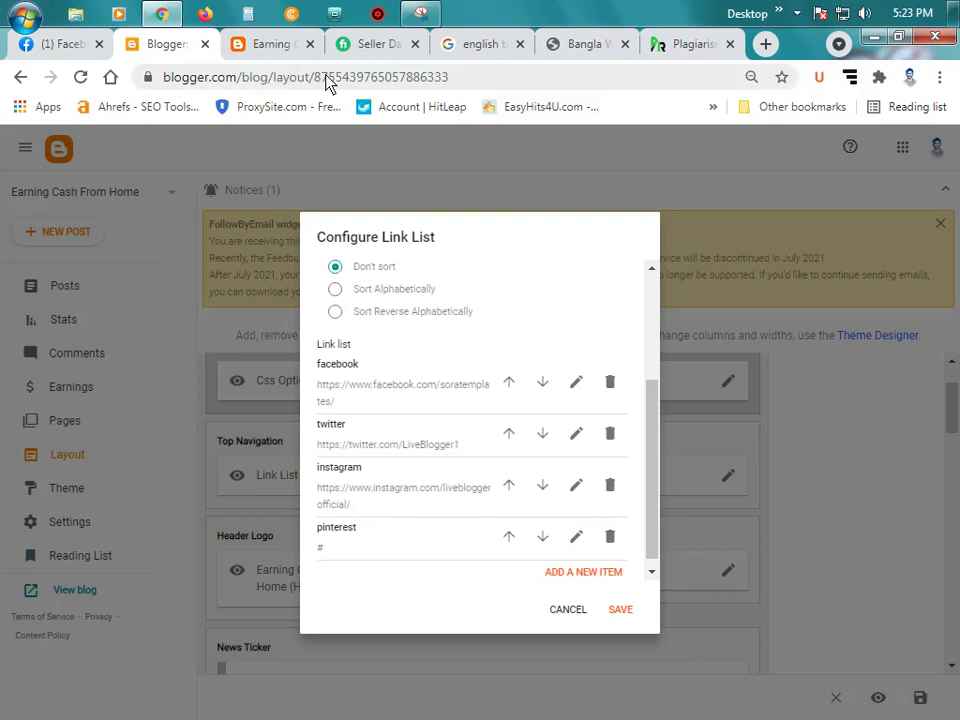
pyautogui.click(45, 44)
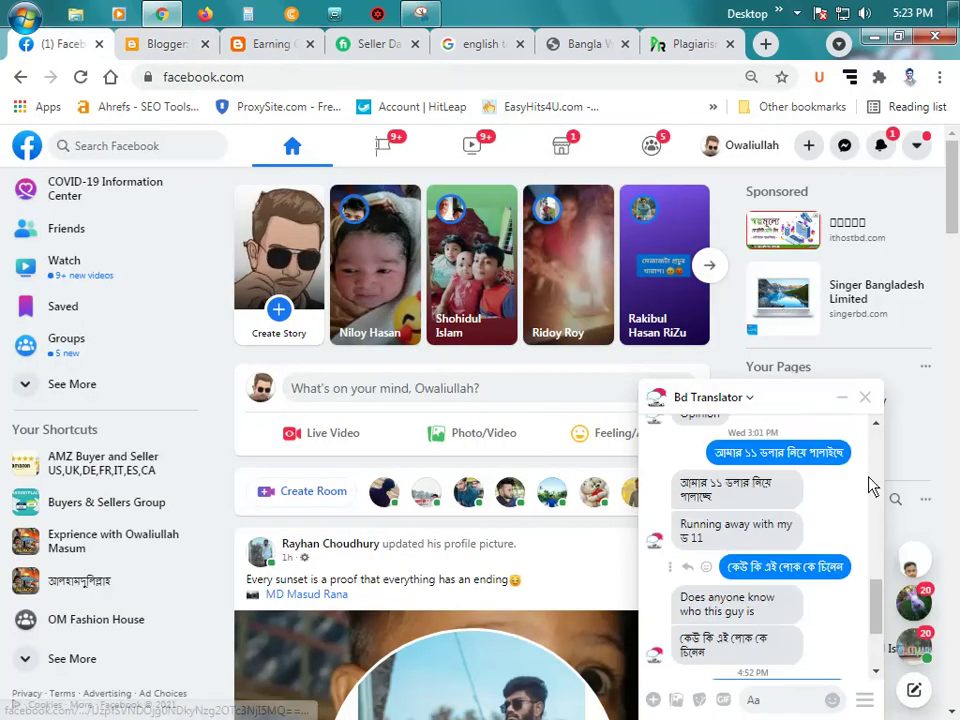
# Step: Open the managed public figure page from Facebook's list of 18 managed pages
pyautogui.click(865, 398)
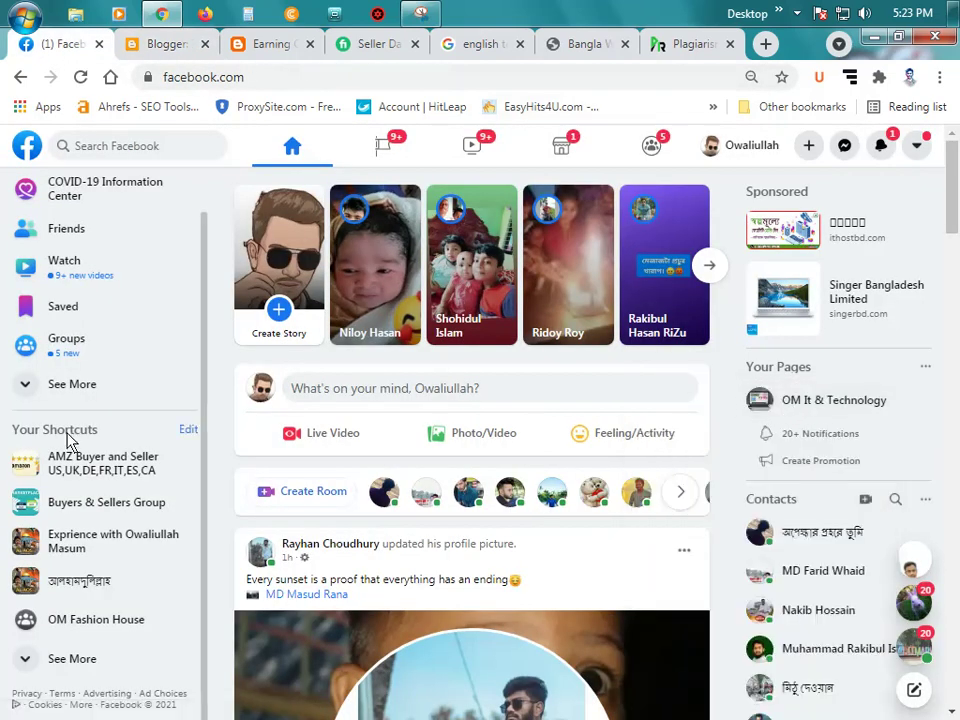
pyautogui.click(75, 660)
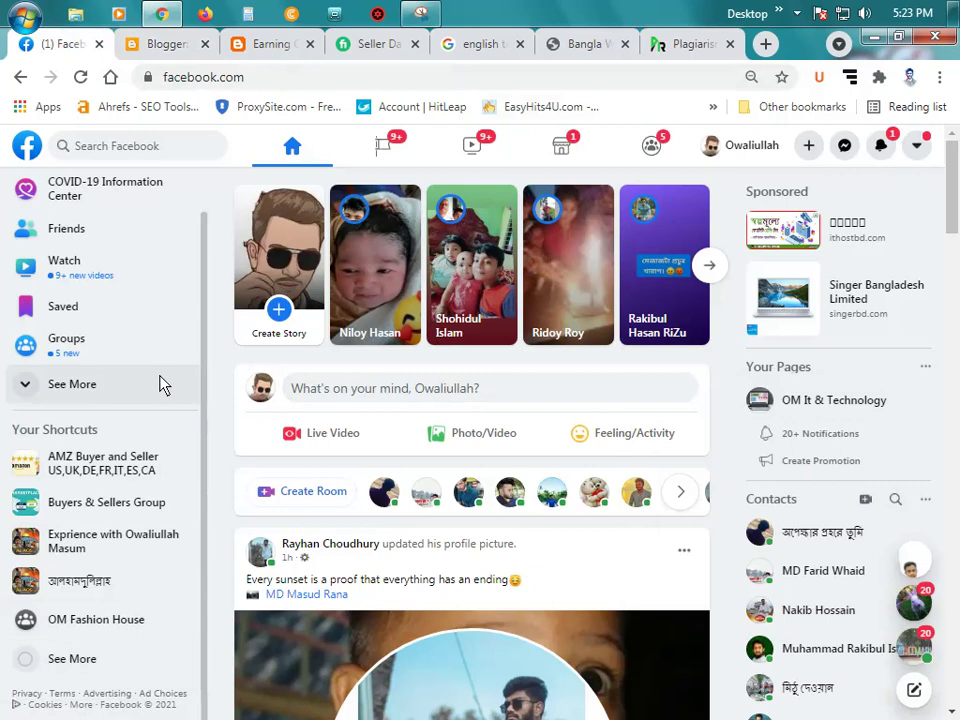
pyautogui.scroll(1, 133, 429)
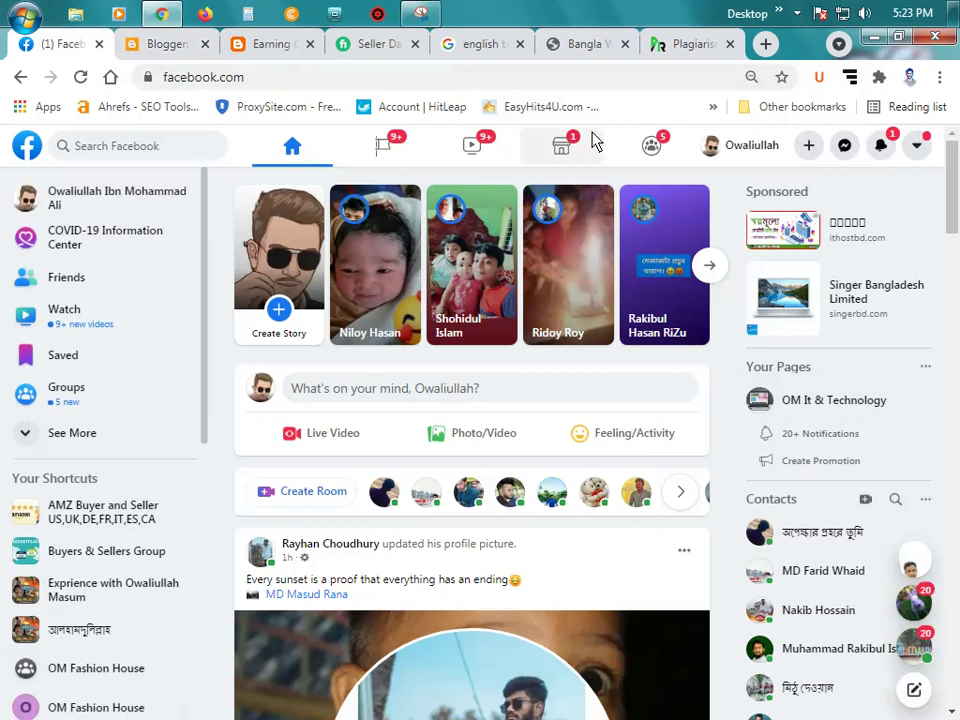
pyautogui.click(396, 147)
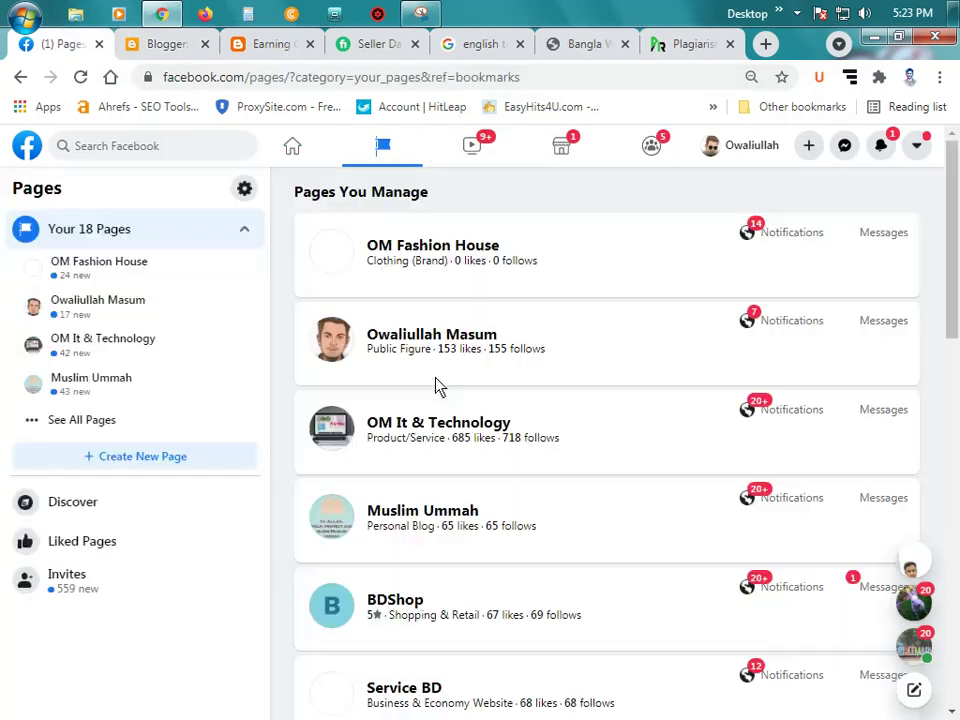
pyautogui.click(101, 425)
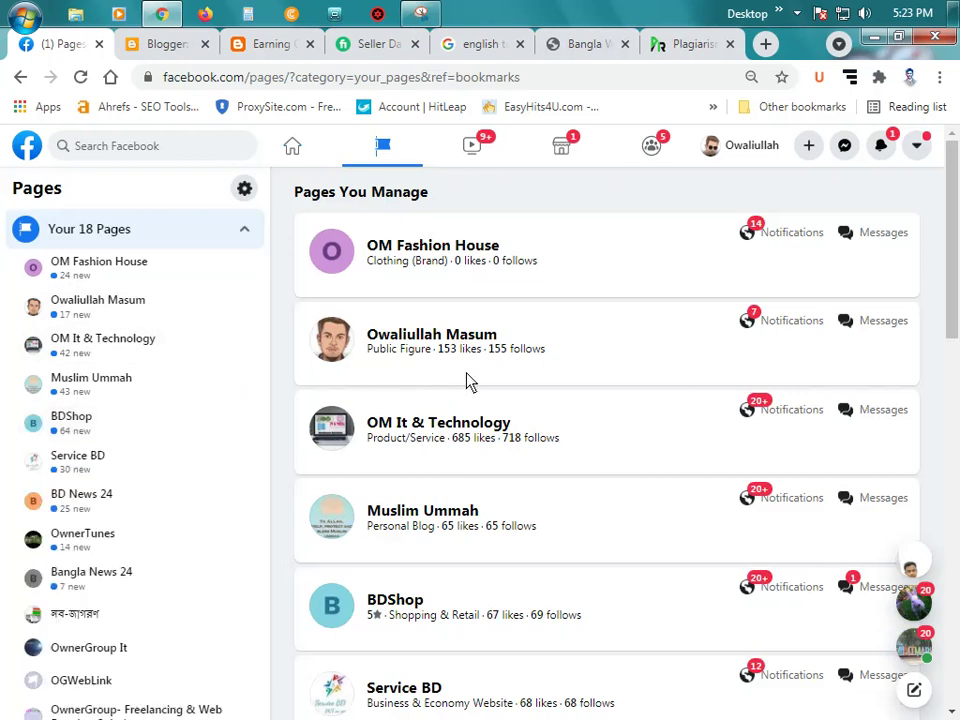
pyautogui.scroll(-3, 489, 369)
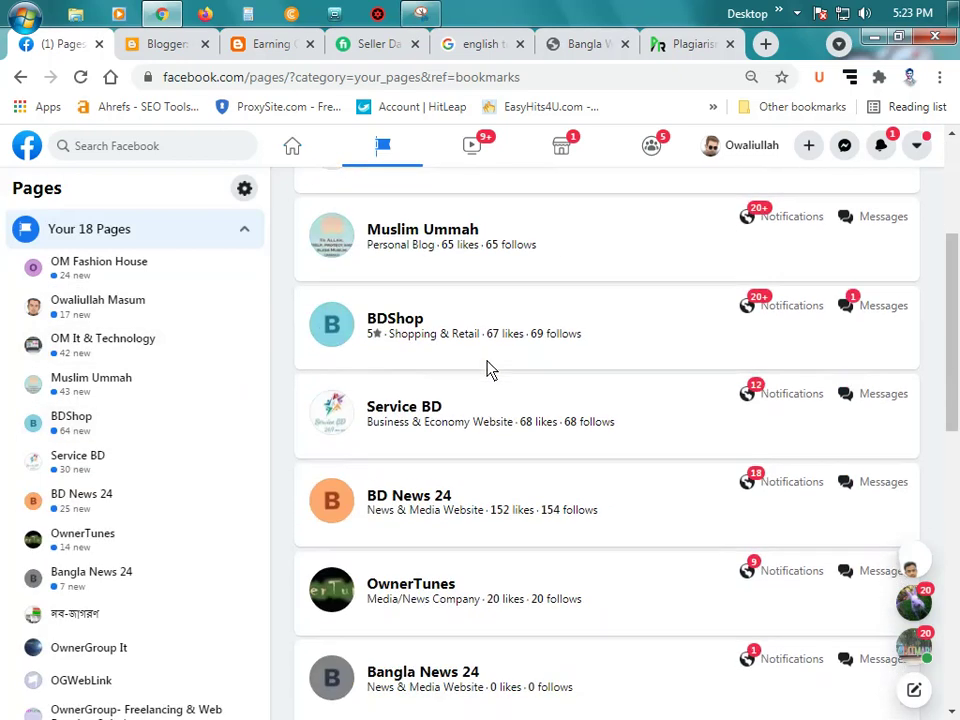
pyautogui.scroll(-3, 489, 369)
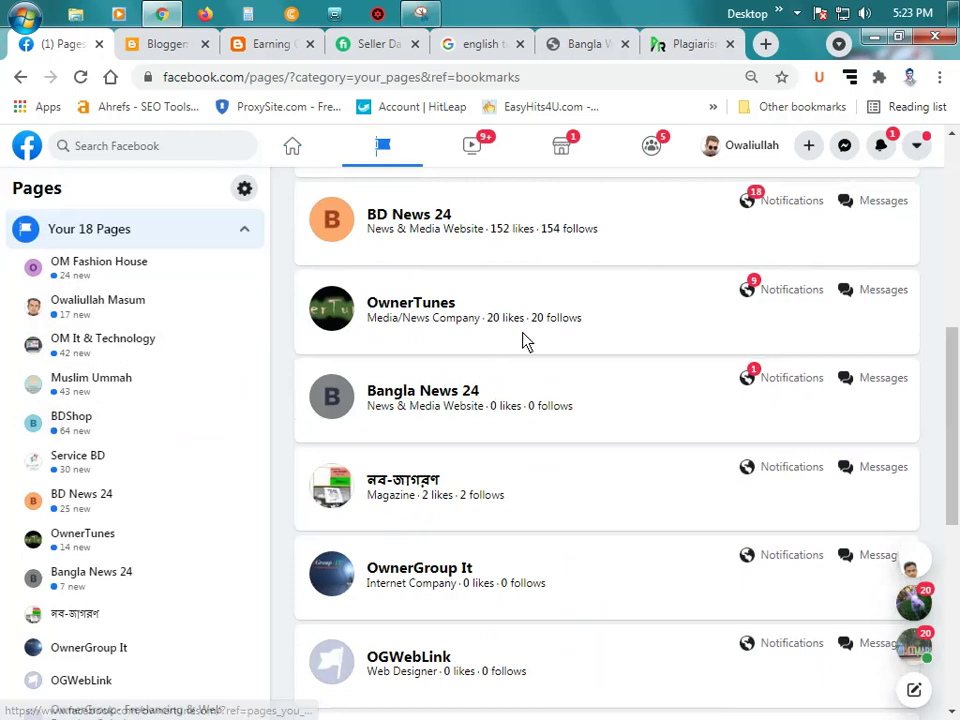
pyautogui.scroll(-2, 523, 339)
pyautogui.scroll(-4, 523, 345)
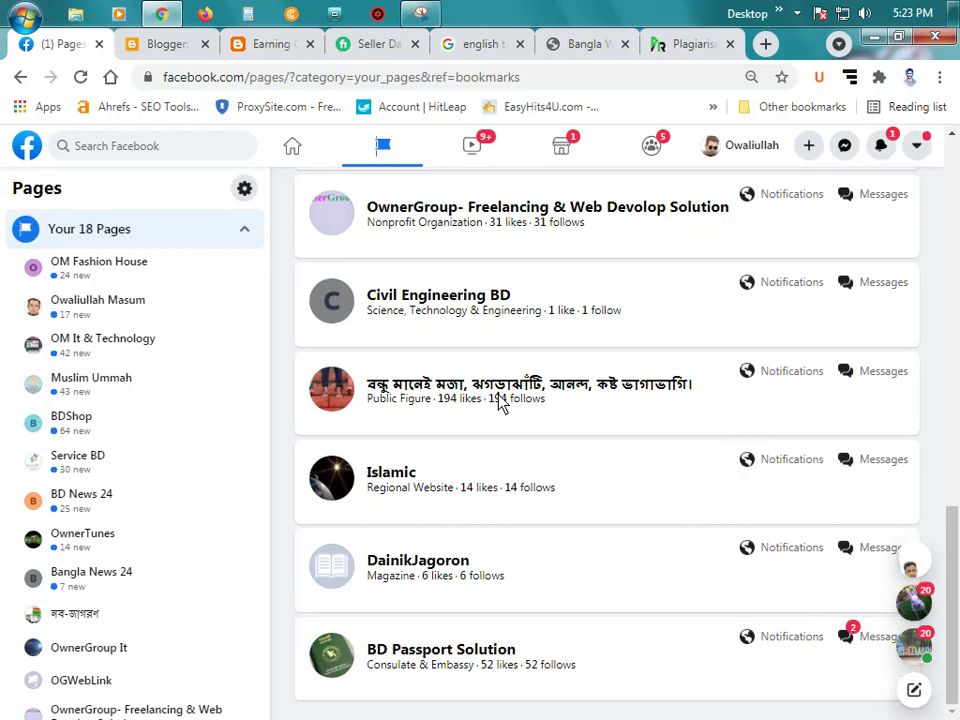
pyautogui.scroll(8, 501, 400)
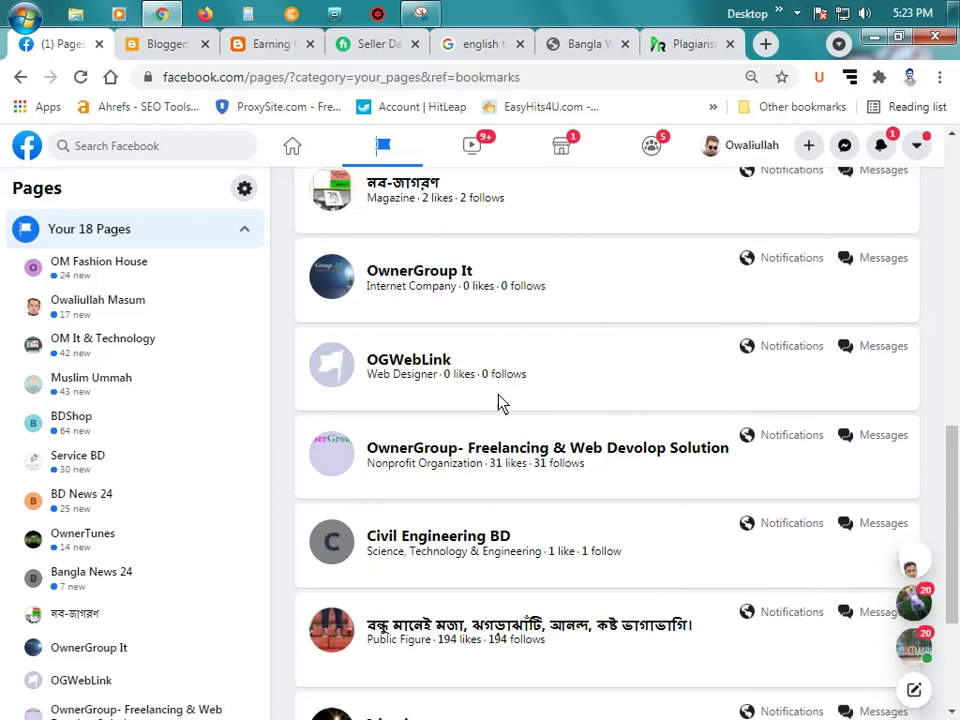
pyautogui.scroll(4, 501, 403)
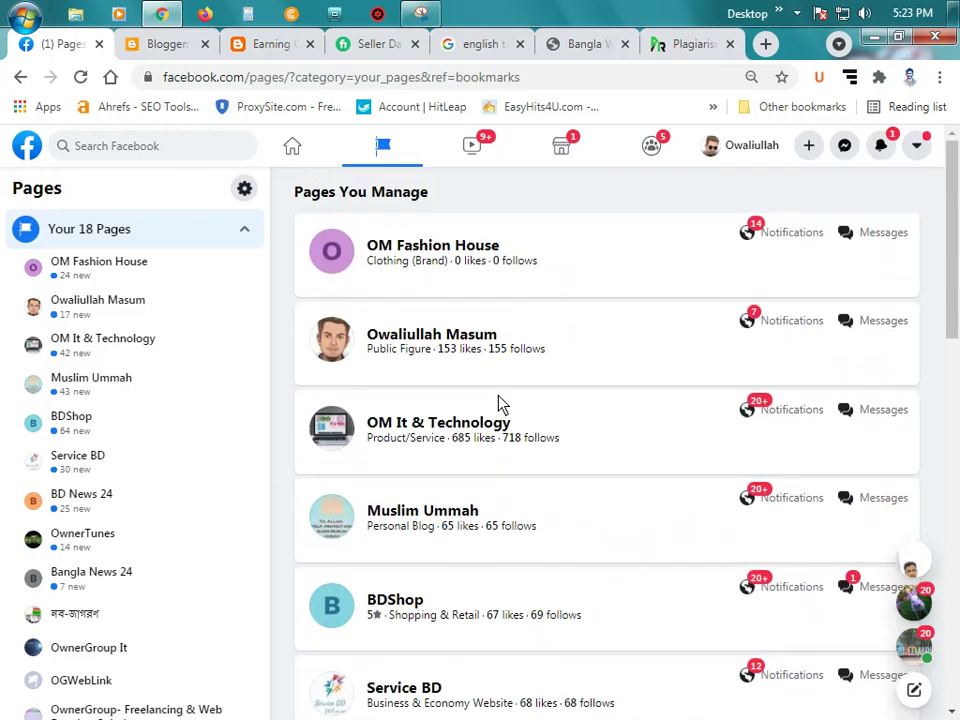
pyautogui.click(457, 336)
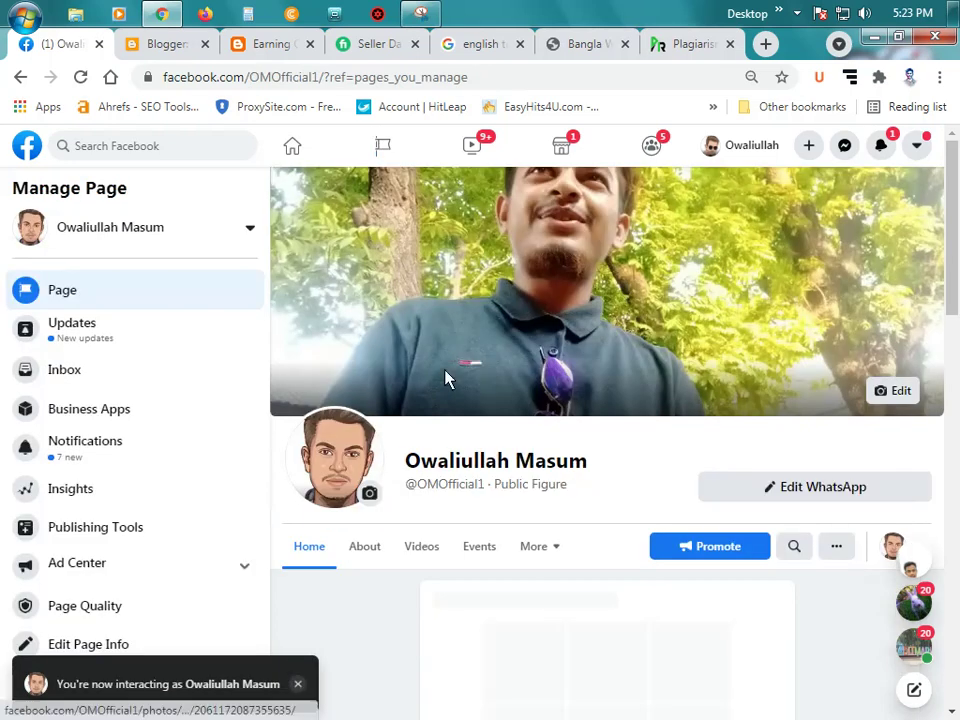
# Step: Strip '?ref=pages_you_manage' from the page address, copy the clean link and reload it
pyautogui.click(490, 79)
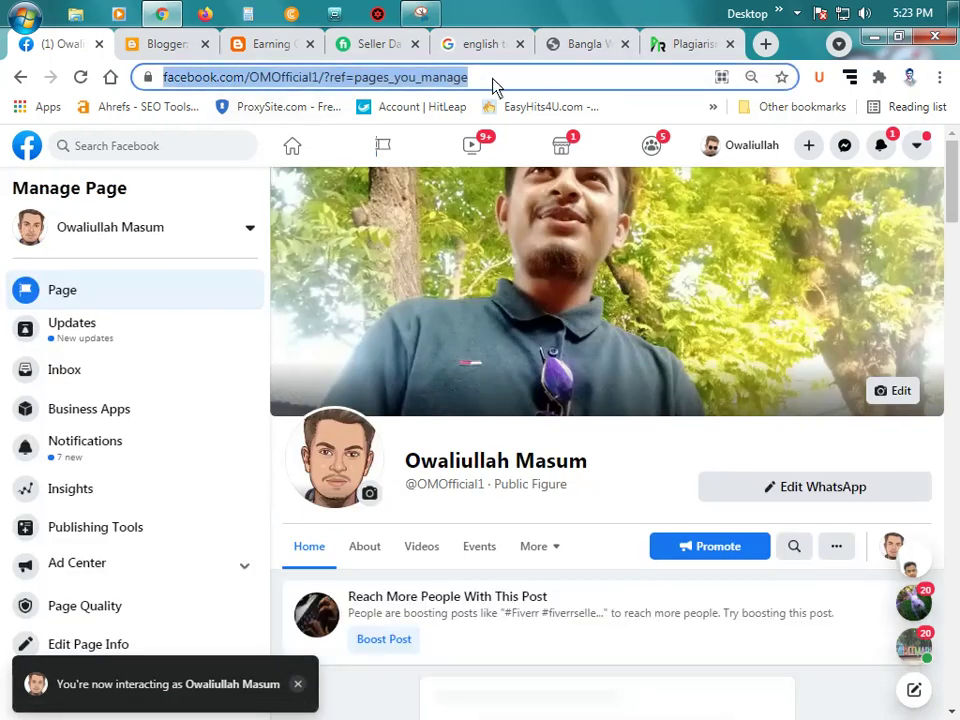
pyautogui.moveTo(568, 79); pyautogui.dragTo(397, 80)
pyautogui.press('BackSpace')
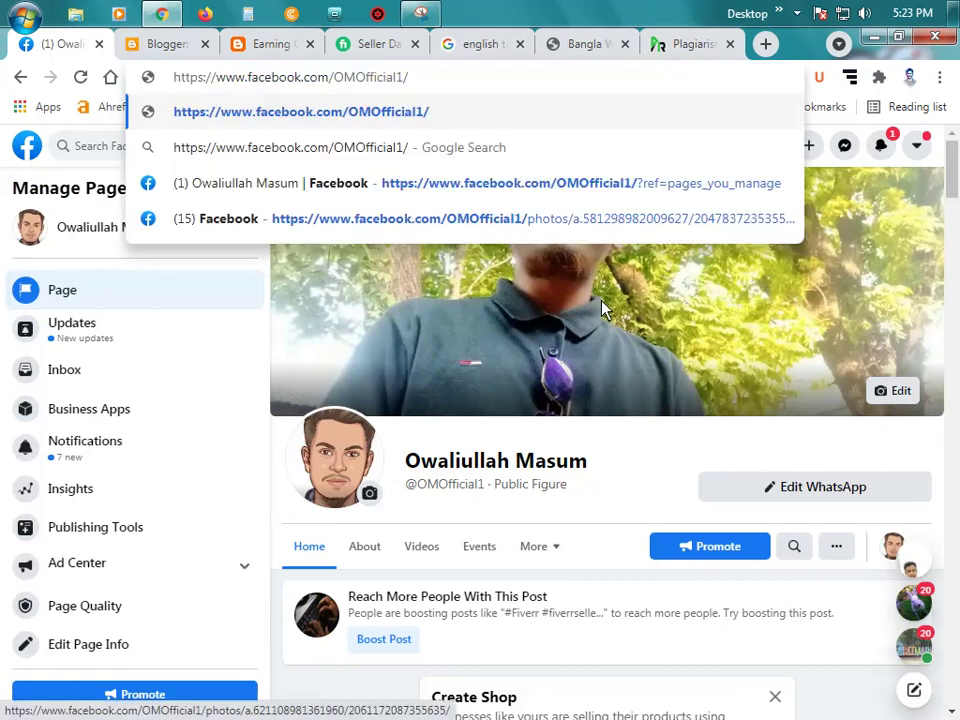
pyautogui.hotkey('ctrl', 'a')
pyautogui.hotkey('ctrl', 'c')
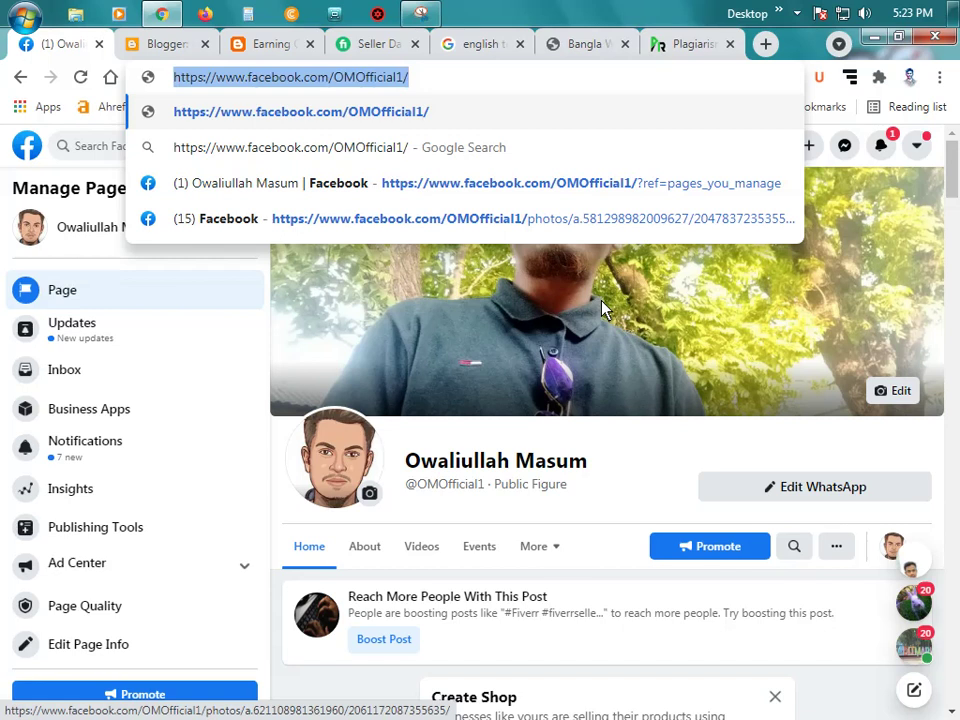
pyautogui.press('Return')
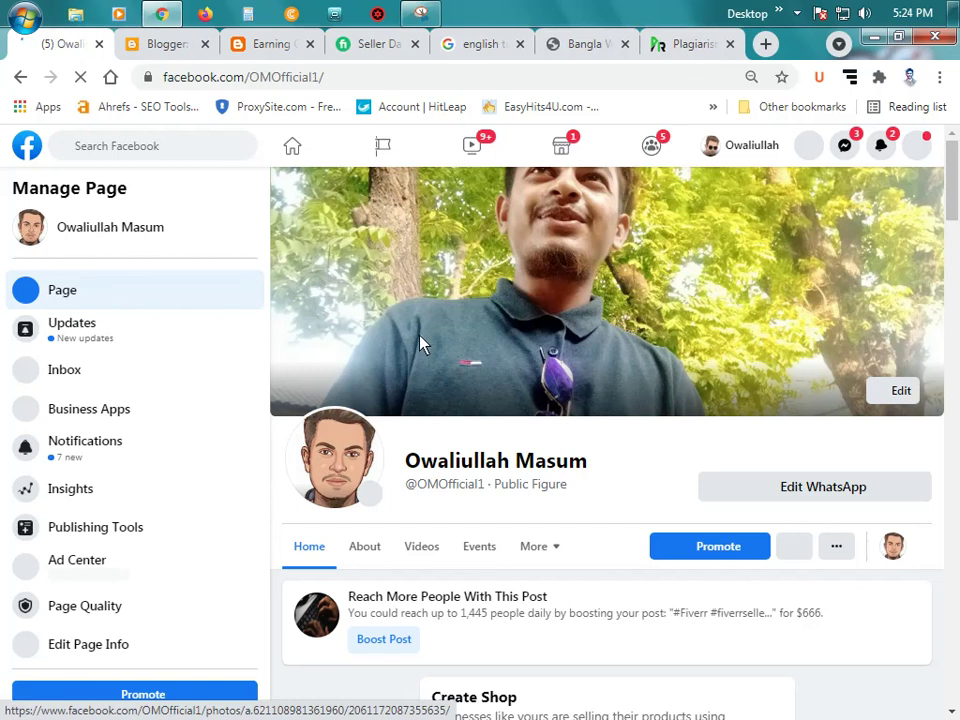
pyautogui.scroll(-4, 531, 369)
pyautogui.scroll(3, 531, 369)
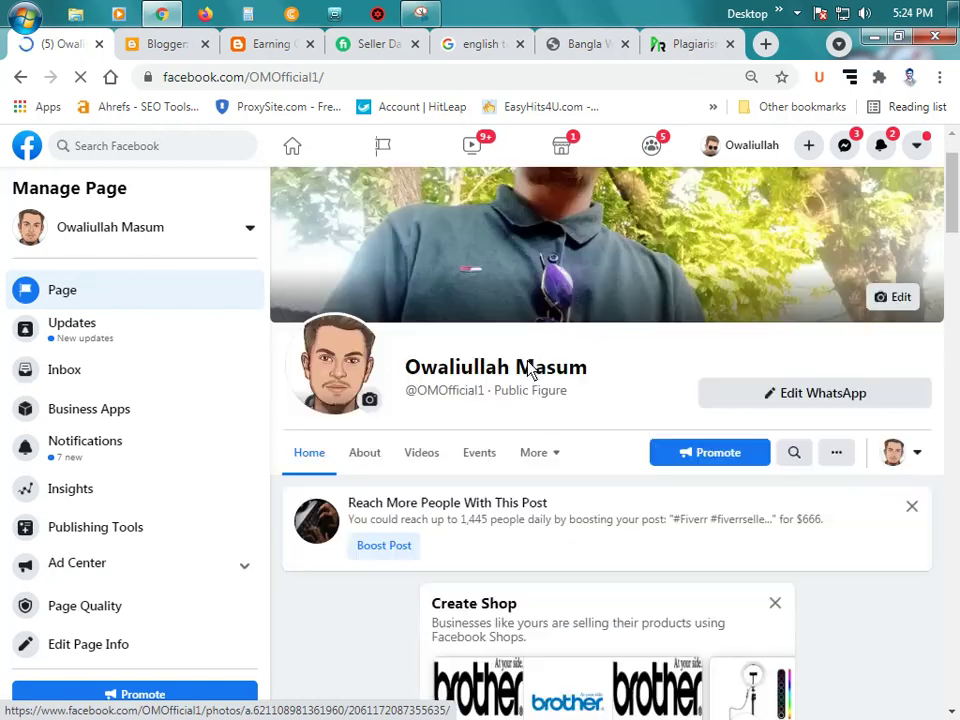
pyautogui.scroll(-5, 531, 369)
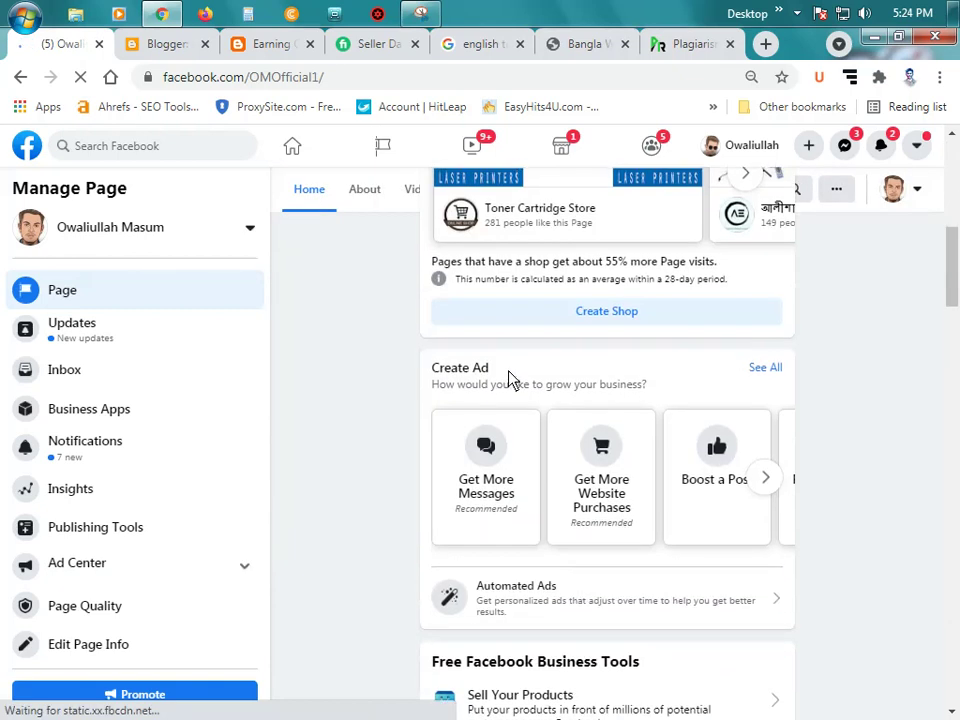
pyautogui.scroll(5, 510, 379)
pyautogui.click(160, 46)
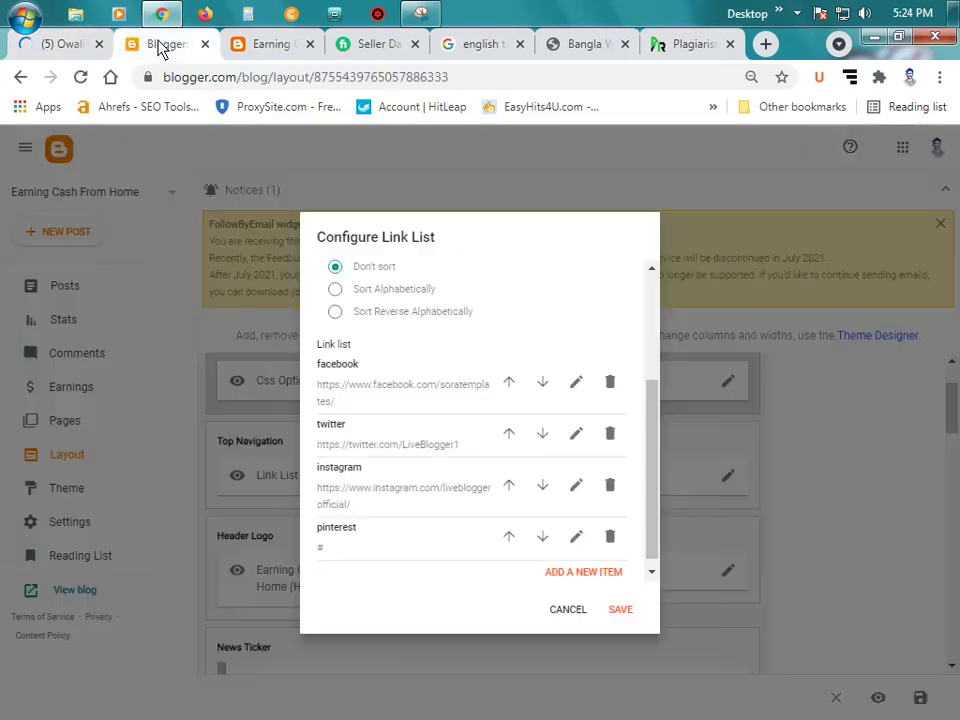
# Step: Paste the clean Facebook page address into the facebook item's Site URL and save it
pyautogui.click(577, 384)
pyautogui.tripleClick(478, 456)
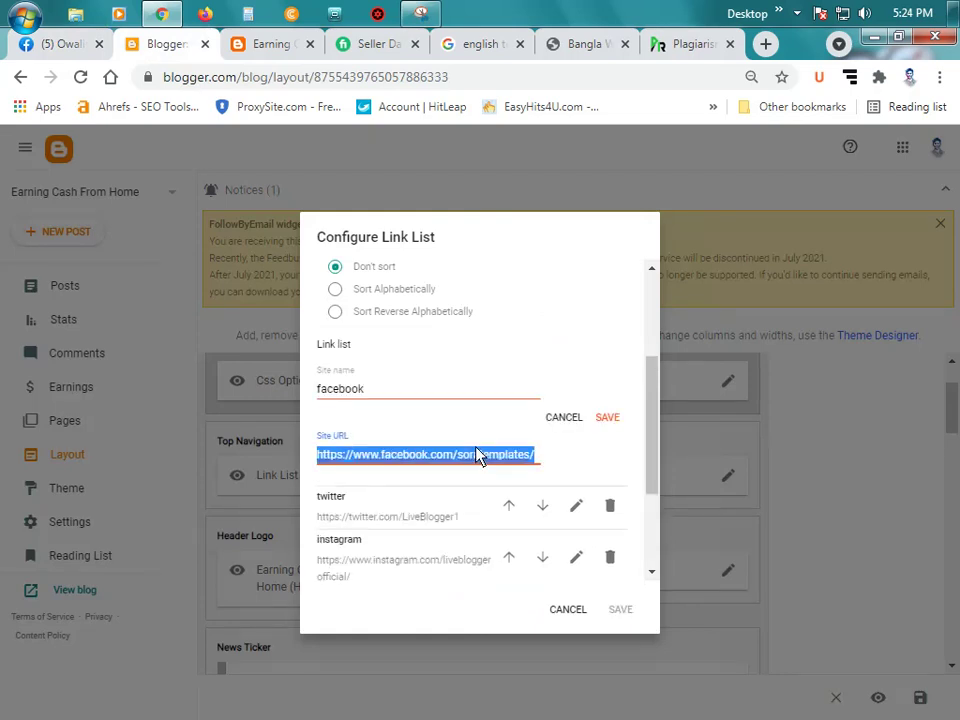
pyautogui.hotkey('ctrl', 'v')
pyautogui.click(608, 418)
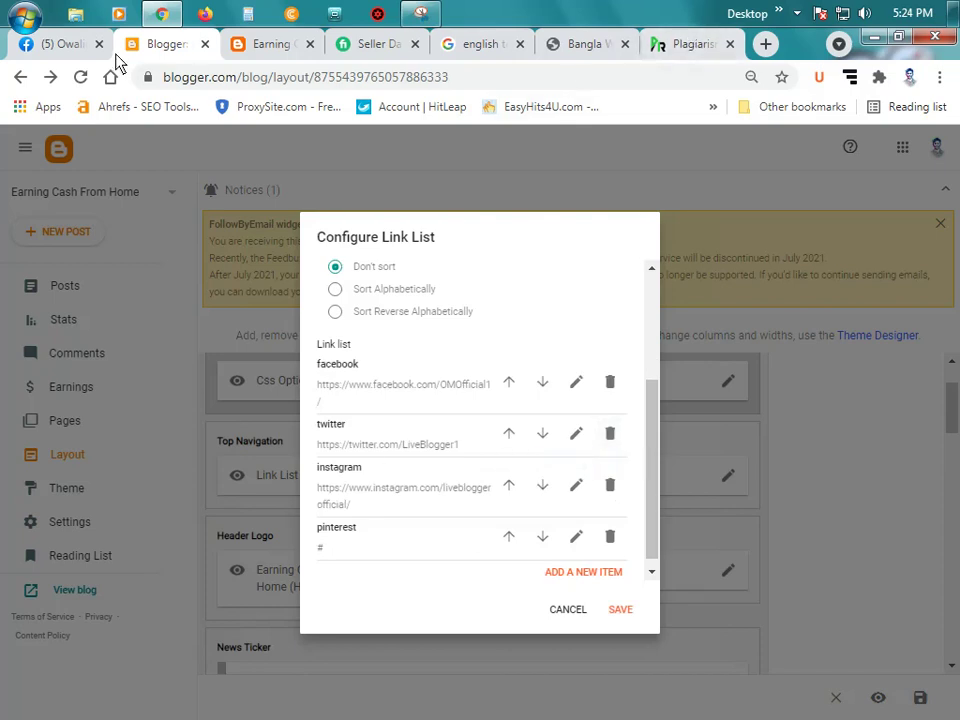
pyautogui.click(47, 45)
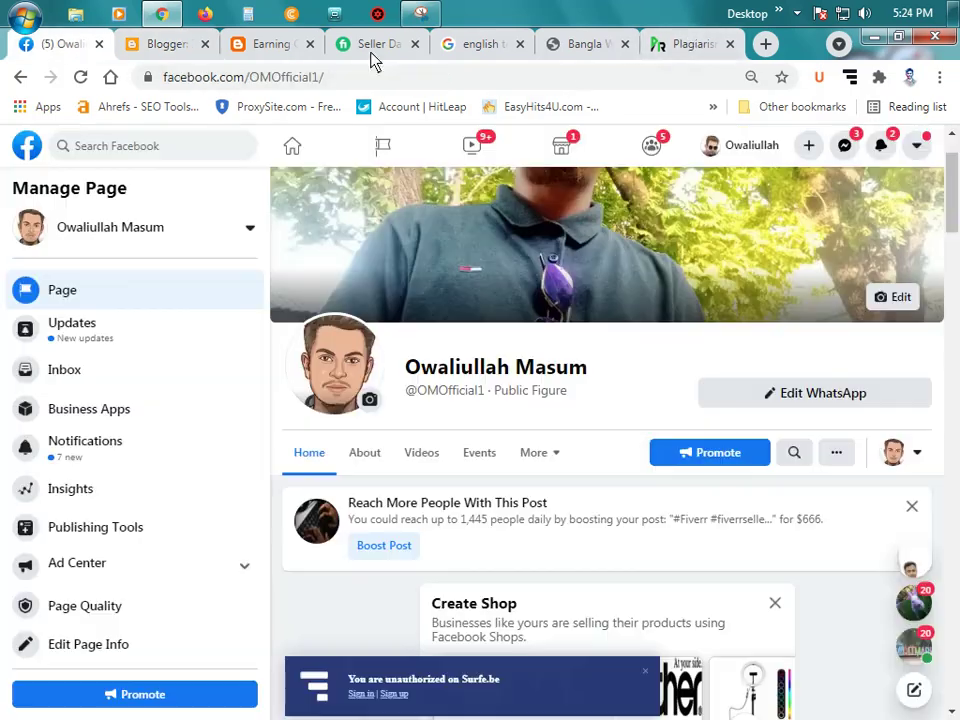
# Step: Load twitter.com in the Facebook tab
pyautogui.click(310, 79)
pyautogui.write('tw')
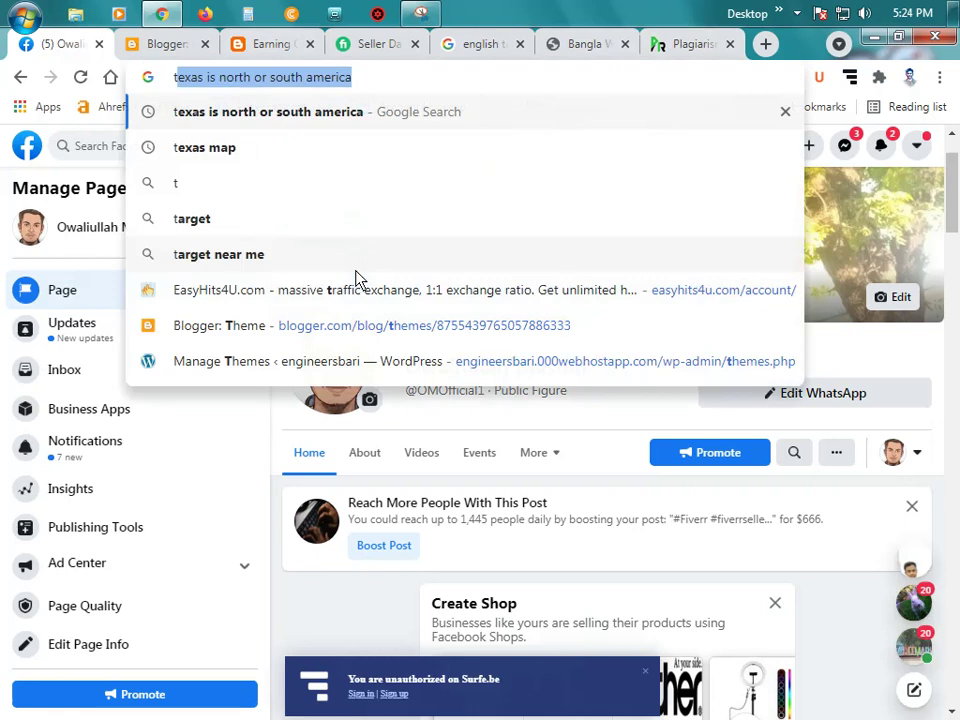
pyautogui.write('it')
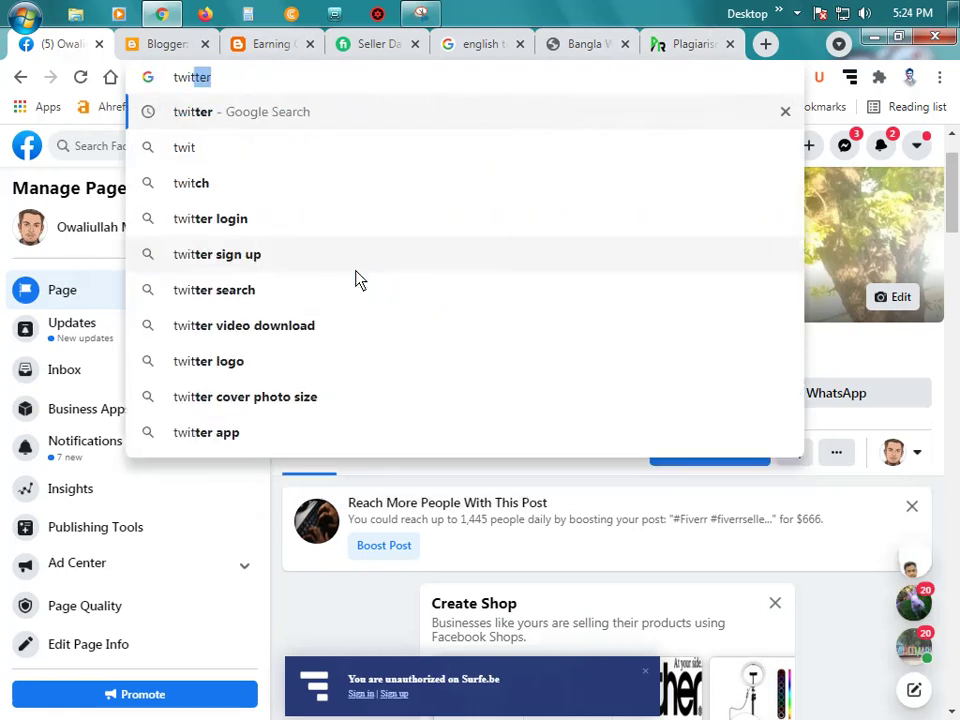
pyautogui.write('ter.')
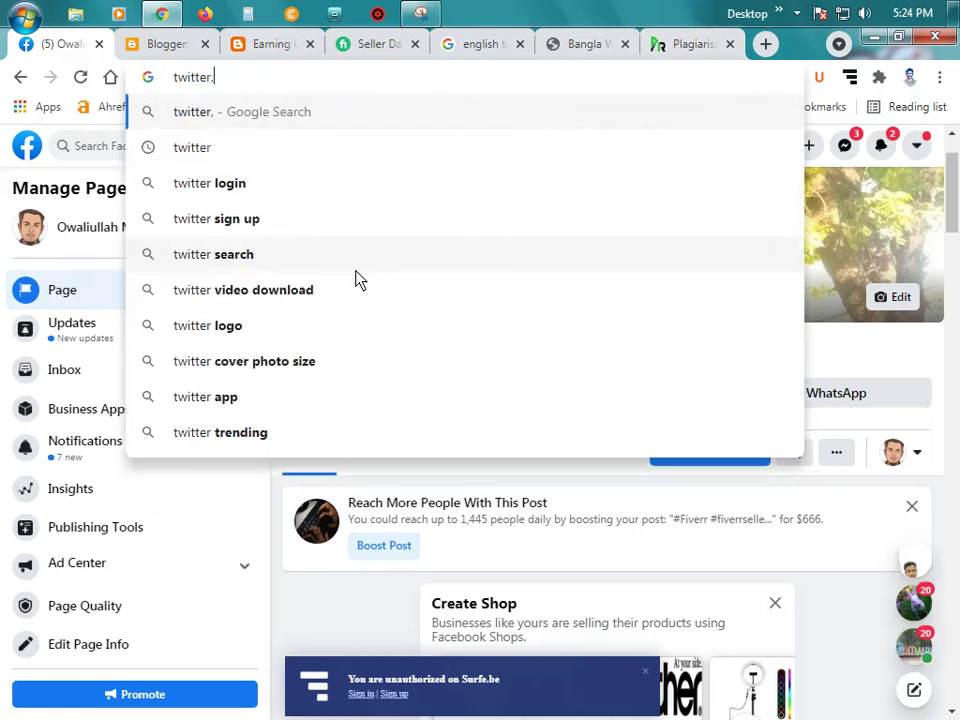
pyautogui.press('BackSpace')
pyautogui.write('.com')
pyautogui.press('Return')
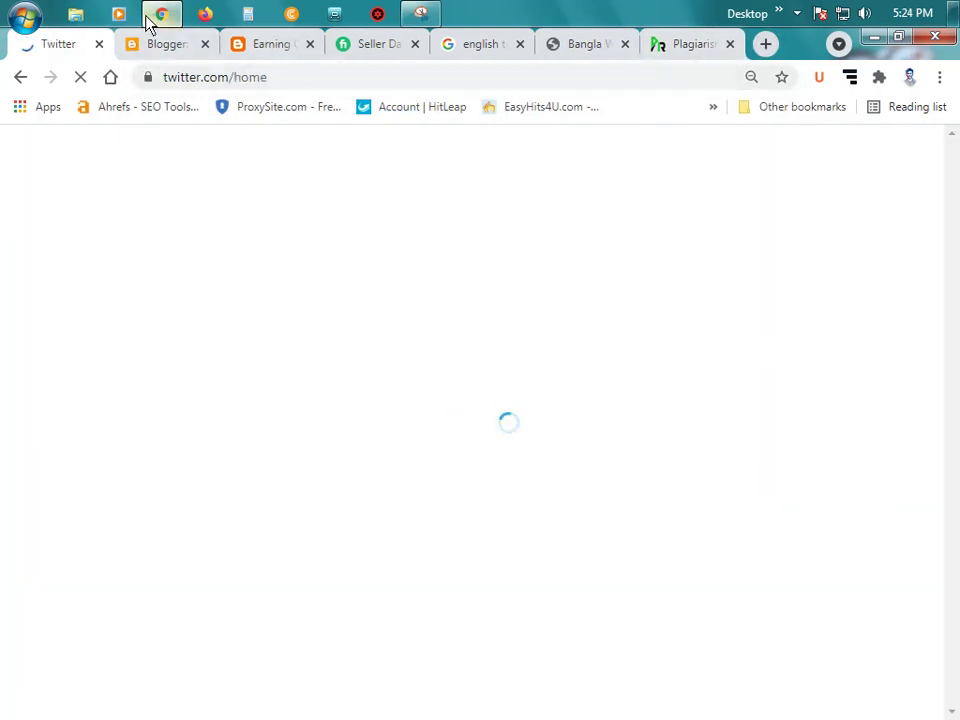
pyautogui.click(184, 45)
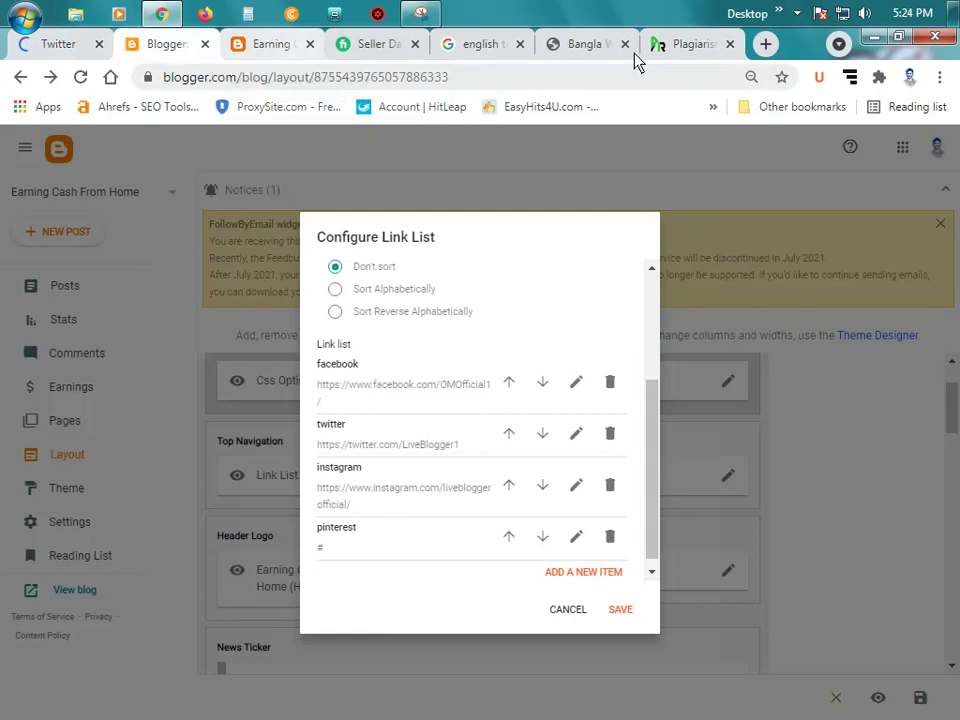
# Step: Search Google for instagram in a new tab and recheck the Blogger link list
pyautogui.click(765, 44)
pyautogui.write('ins')
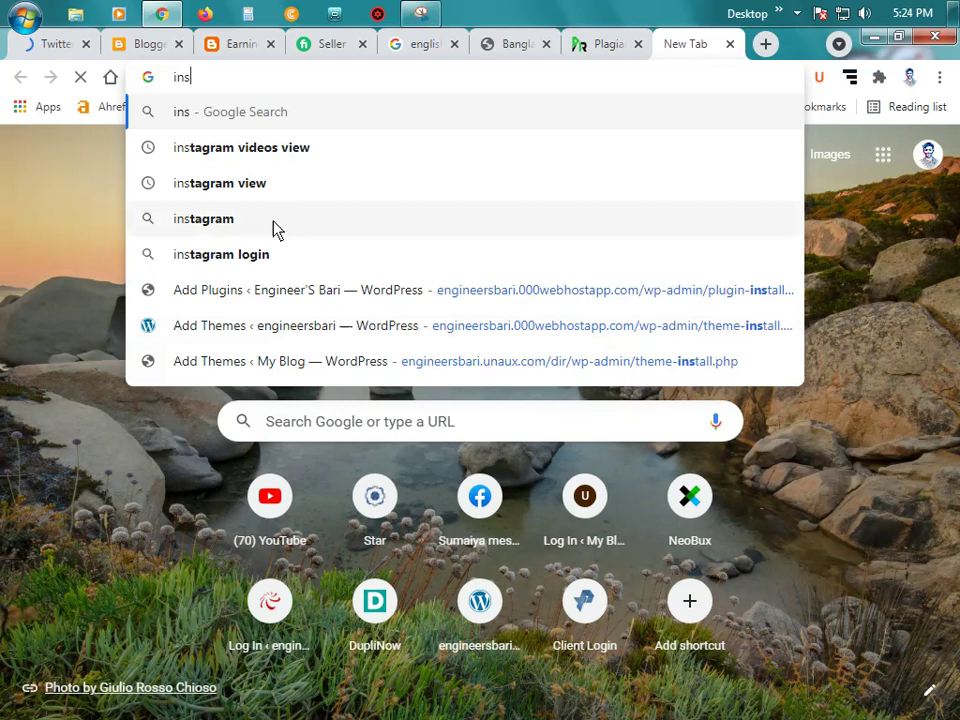
pyautogui.click(274, 222)
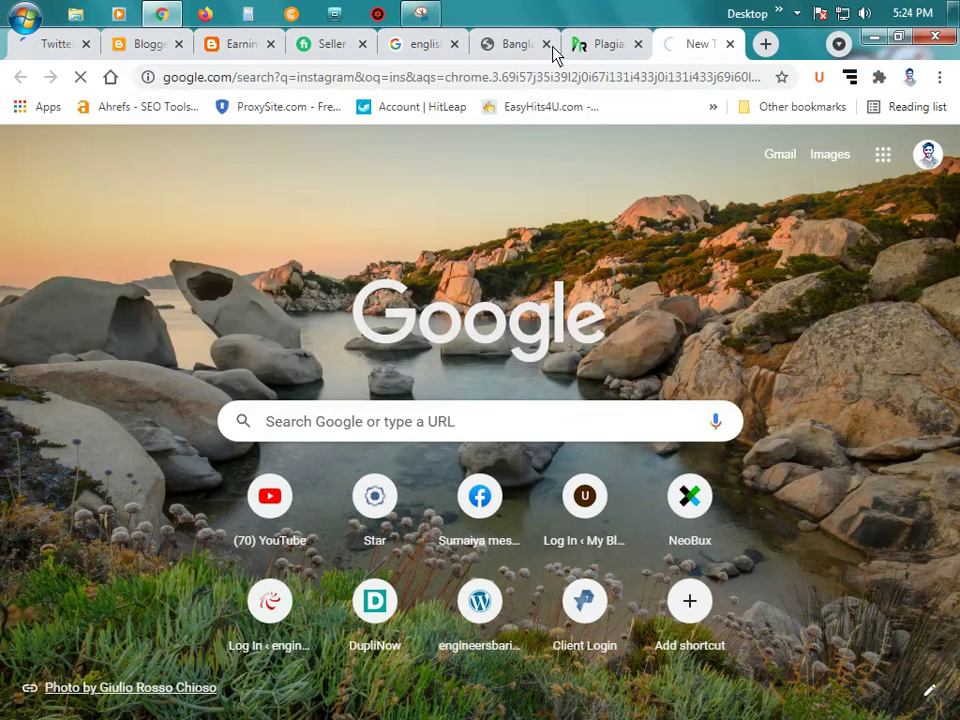
pyautogui.moveTo(160, 14)
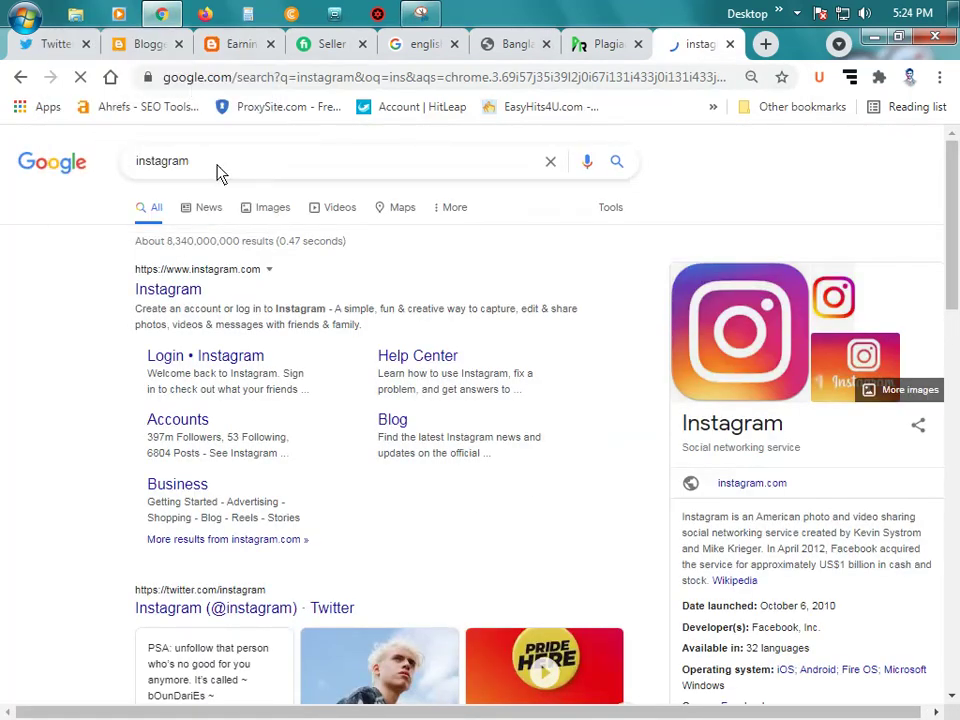
pyautogui.click(147, 44)
pyautogui.click(236, 44)
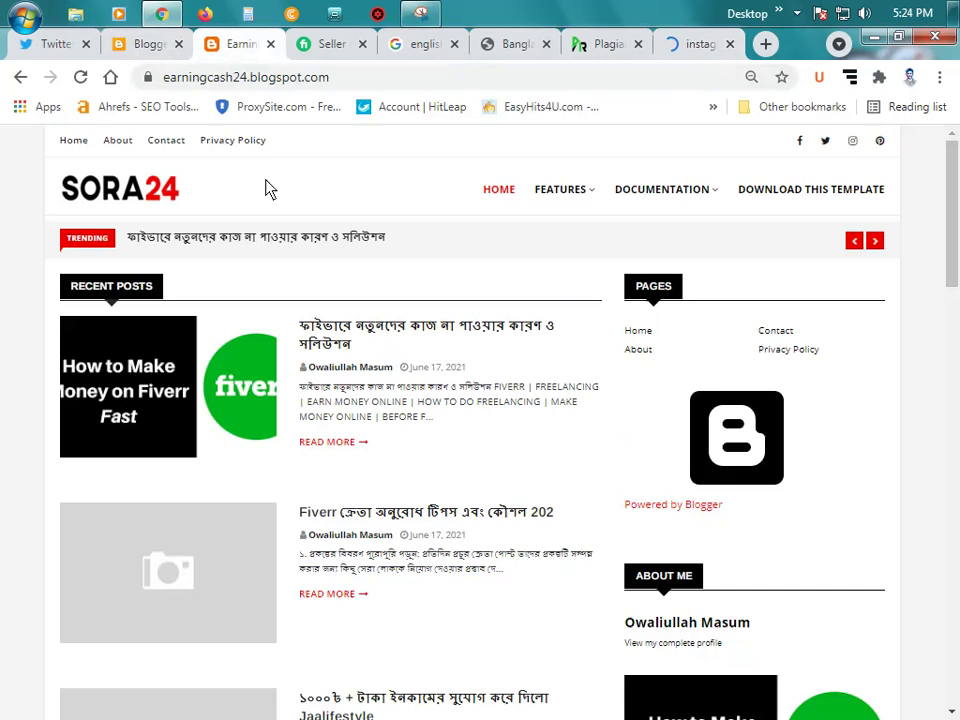
pyautogui.click(130, 44)
pyautogui.scroll(-1, 421, 486)
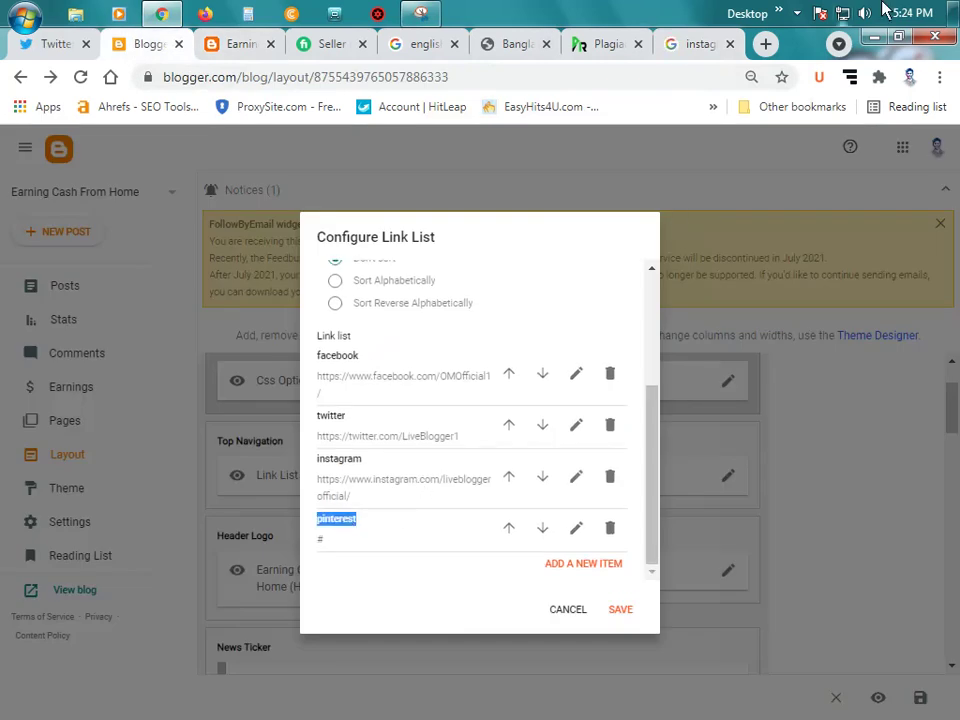
# Step: Search Google for pinterest in another tab and open the Instagram and Pinterest login pages
pyautogui.click(764, 44)
pyautogui.write('pinterest')
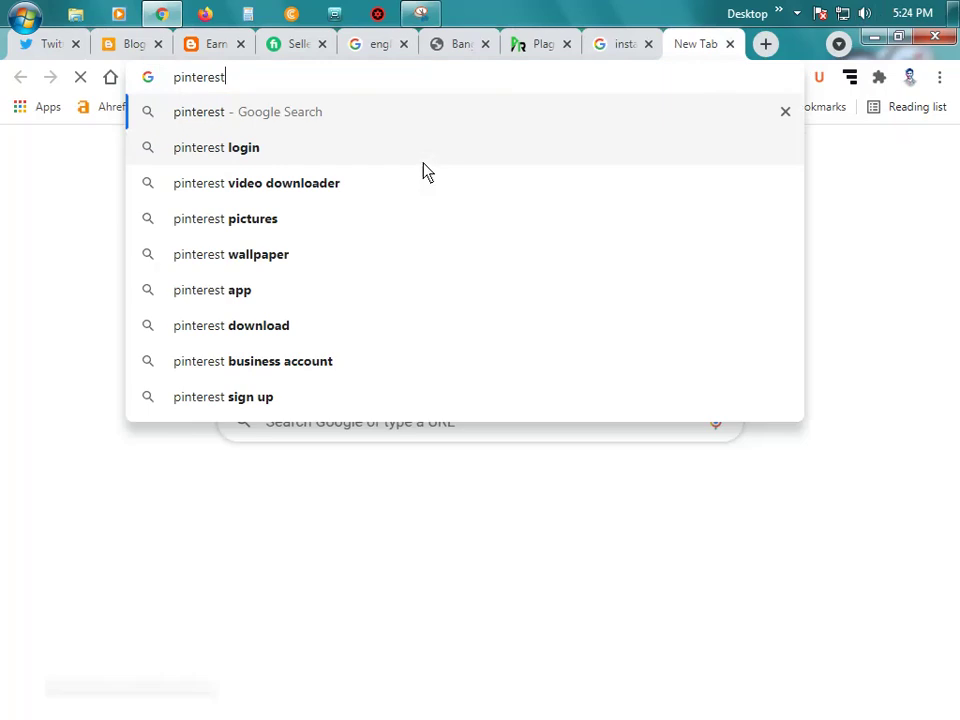
pyautogui.press('Return')
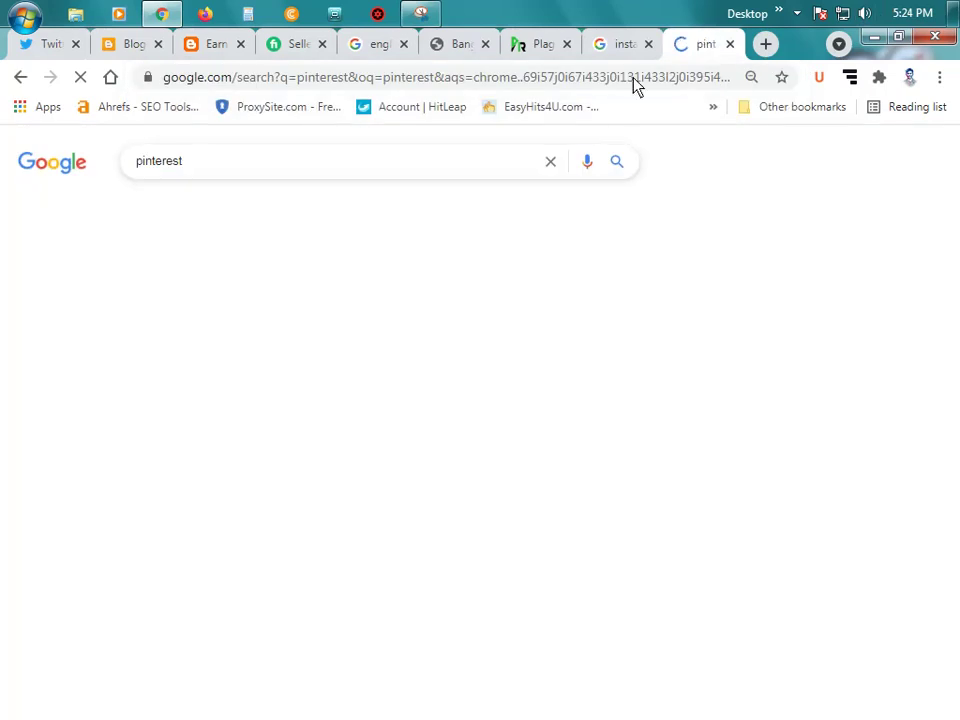
pyautogui.click(618, 44)
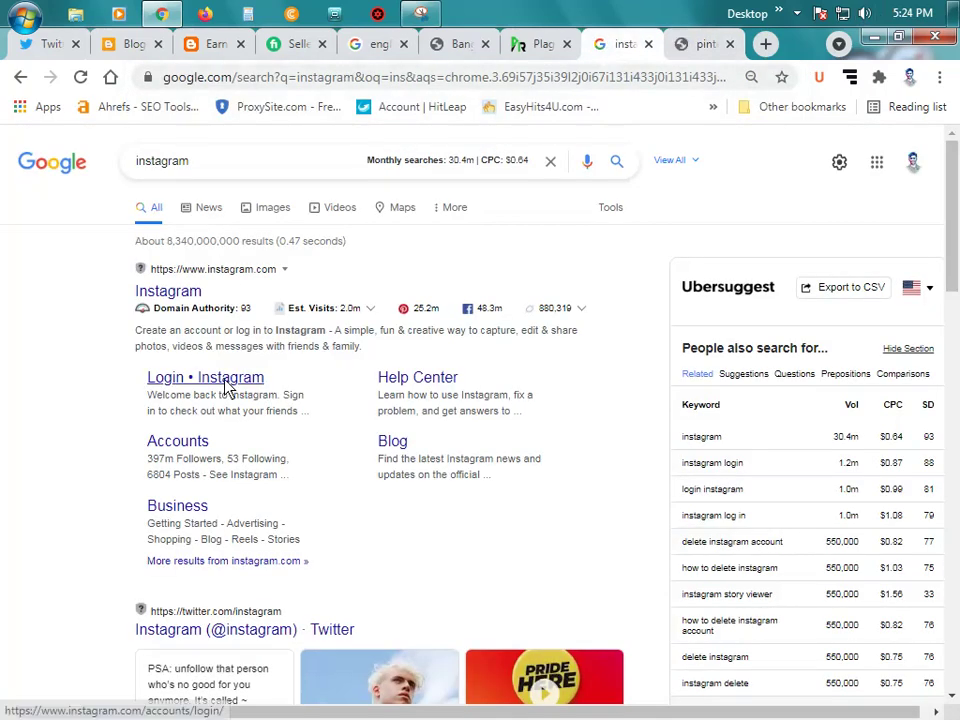
pyautogui.click(229, 382)
pyautogui.click(705, 44)
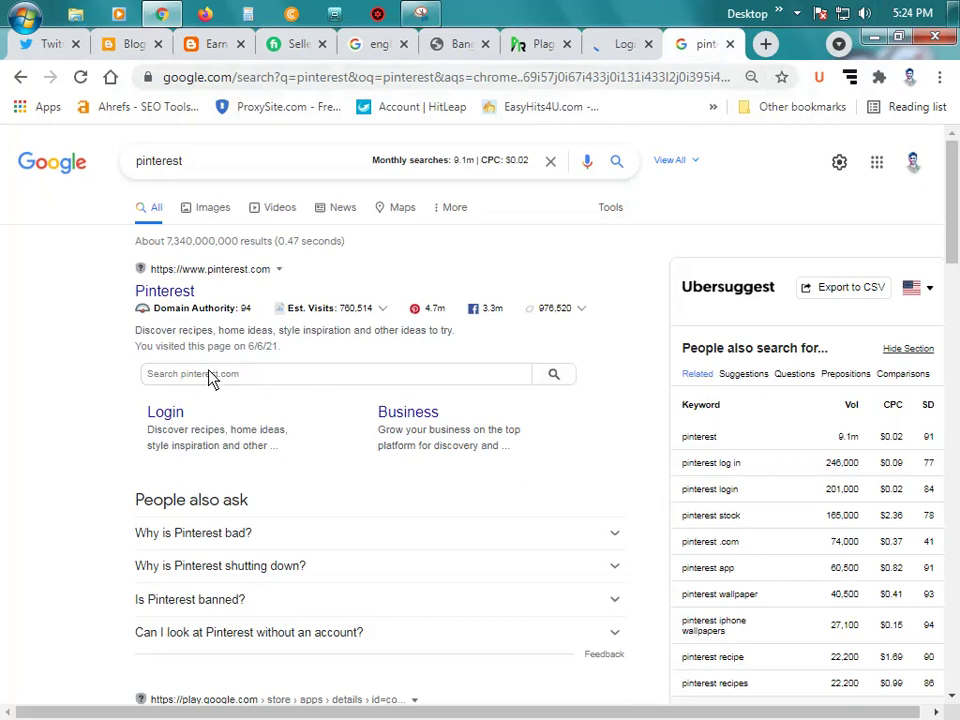
pyautogui.click(168, 416)
# Step: Zoom Twitter to 80%, open the account's profile page and copy its address
pyautogui.click(45, 44)
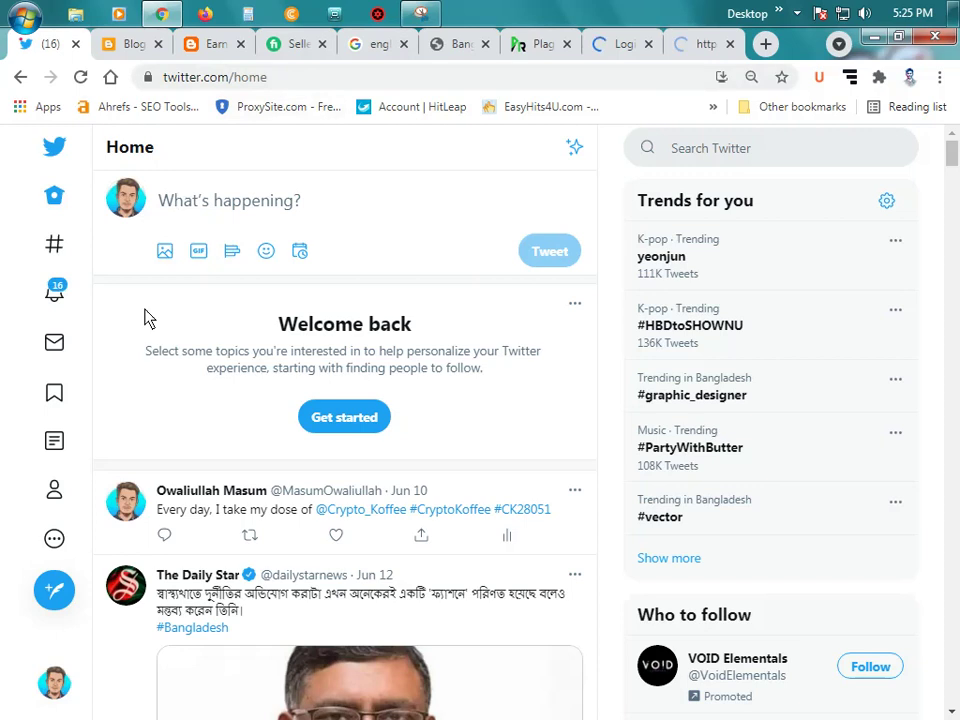
pyautogui.click(60, 690)
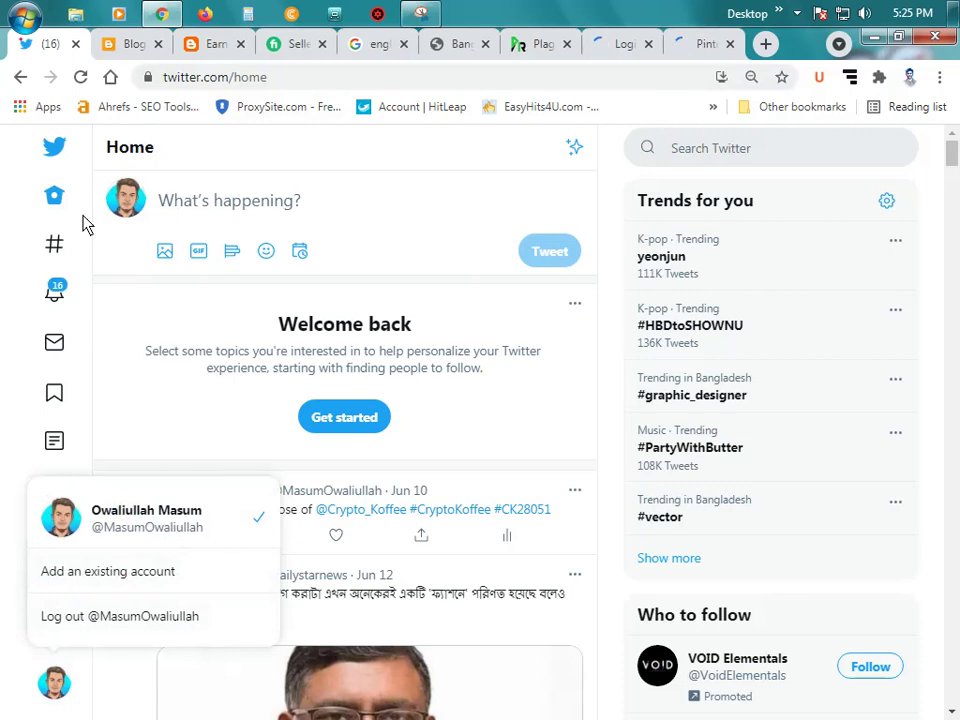
pyautogui.click(188, 160)
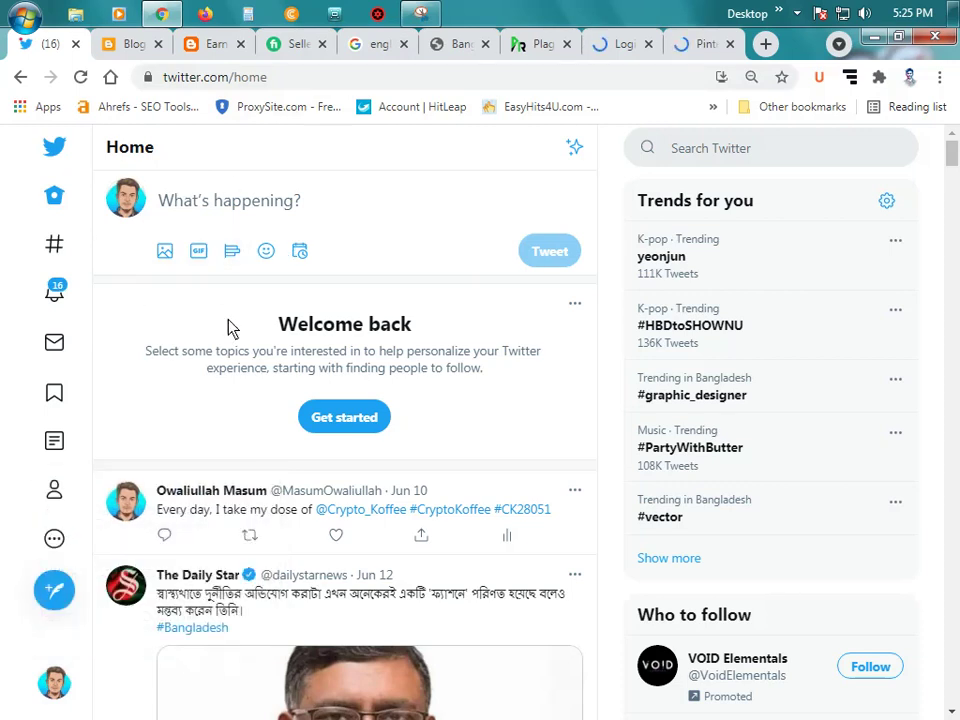
pyautogui.hotkey('ctrl', '-')
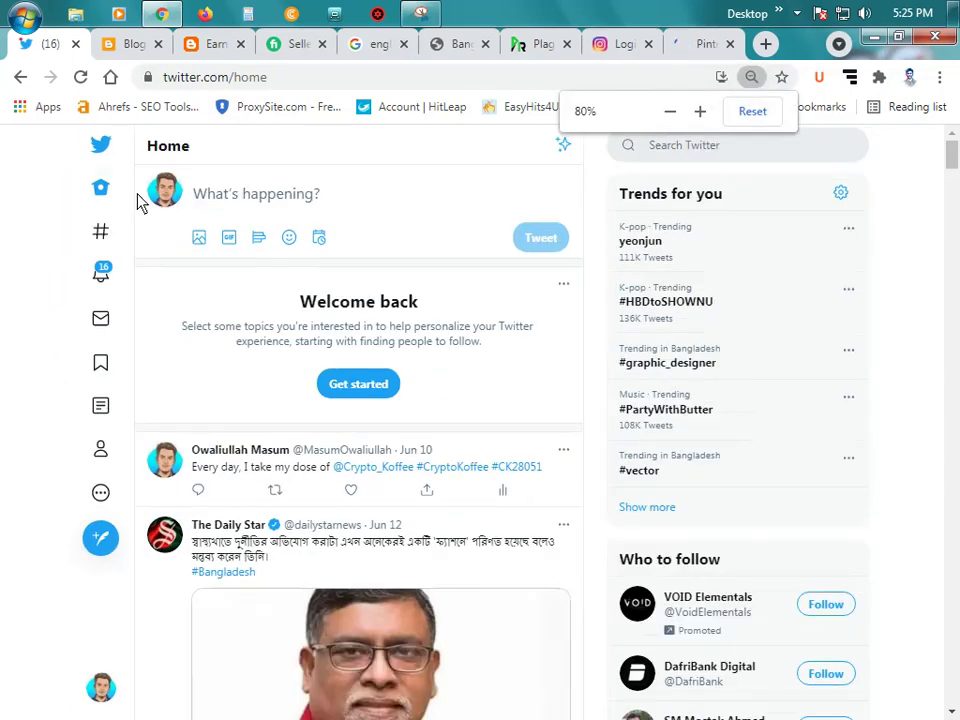
pyautogui.click(166, 192)
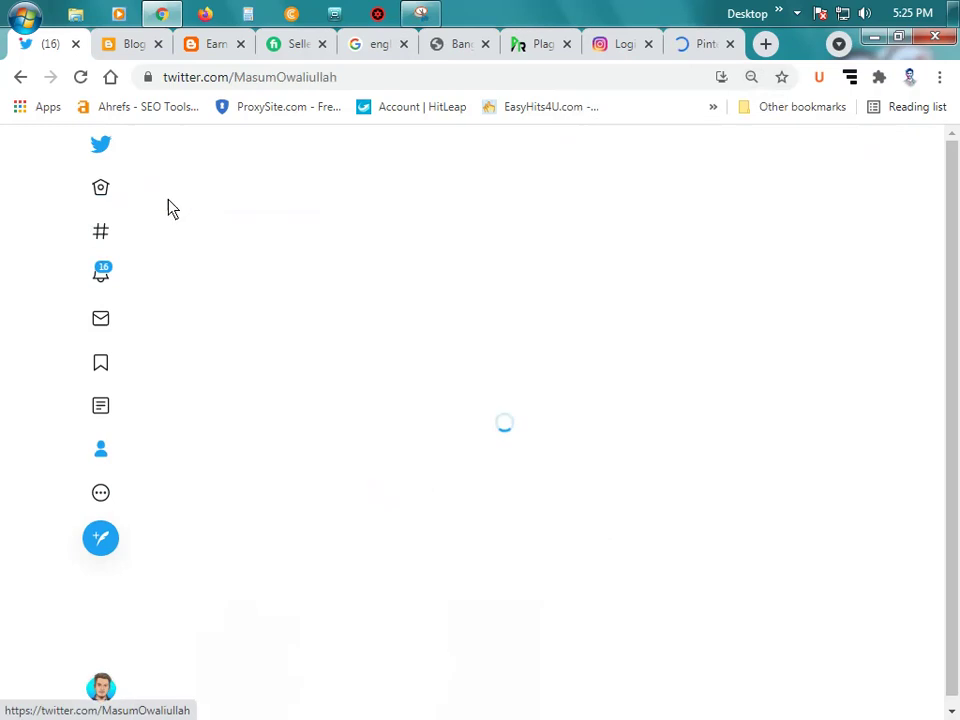
pyautogui.click(295, 84)
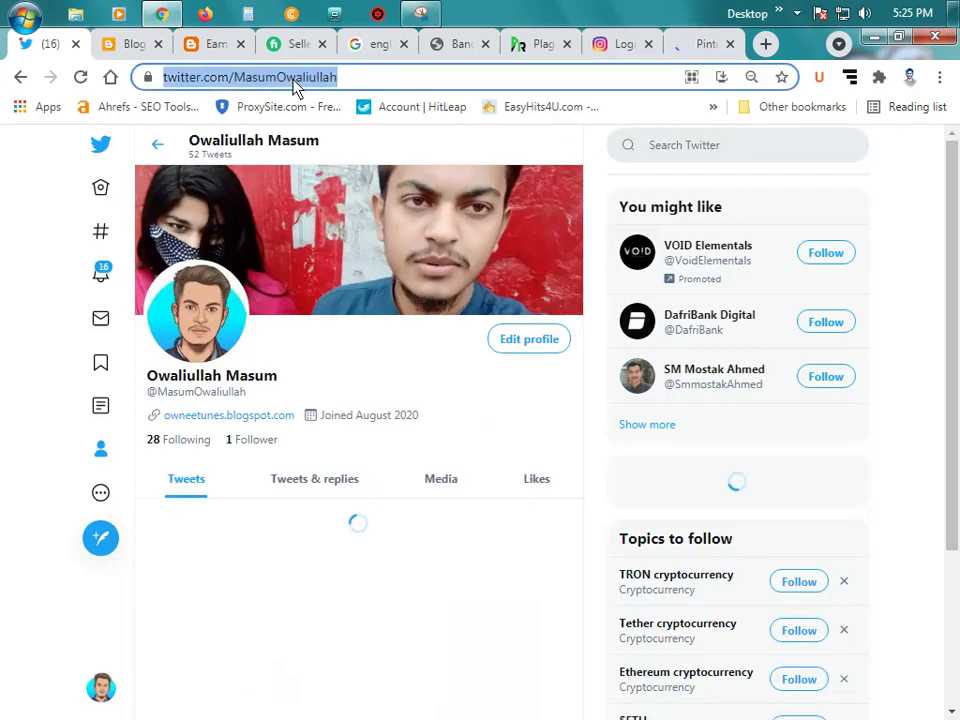
pyautogui.rightClick(305, 80)
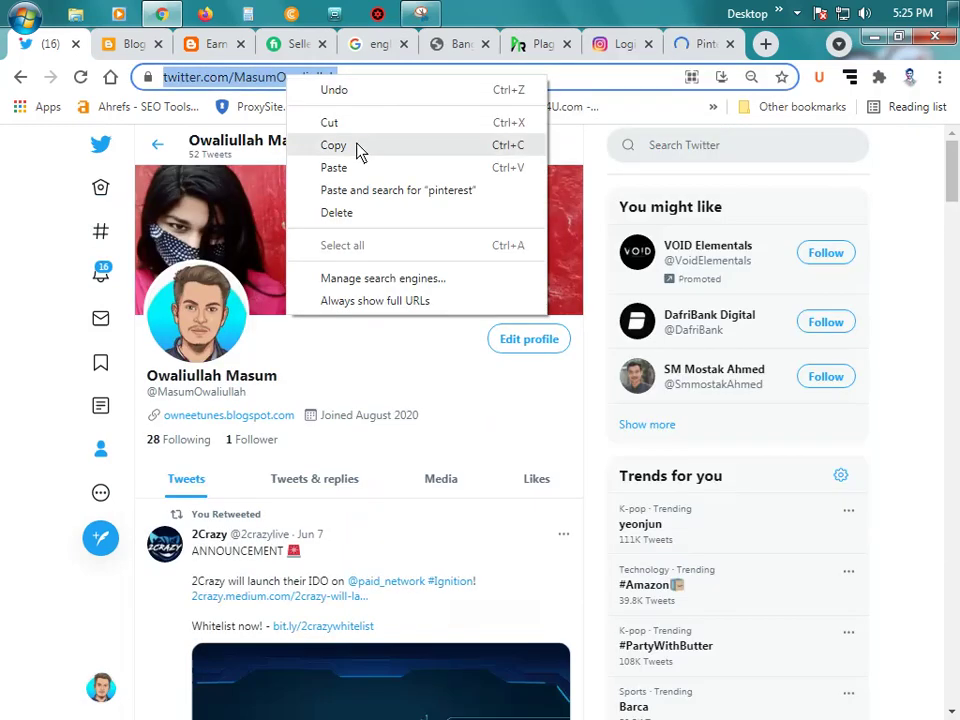
pyautogui.click(356, 146)
# Step: Set the twitter item's Site URL to the copied Twitter profile address and save it
pyautogui.click(128, 46)
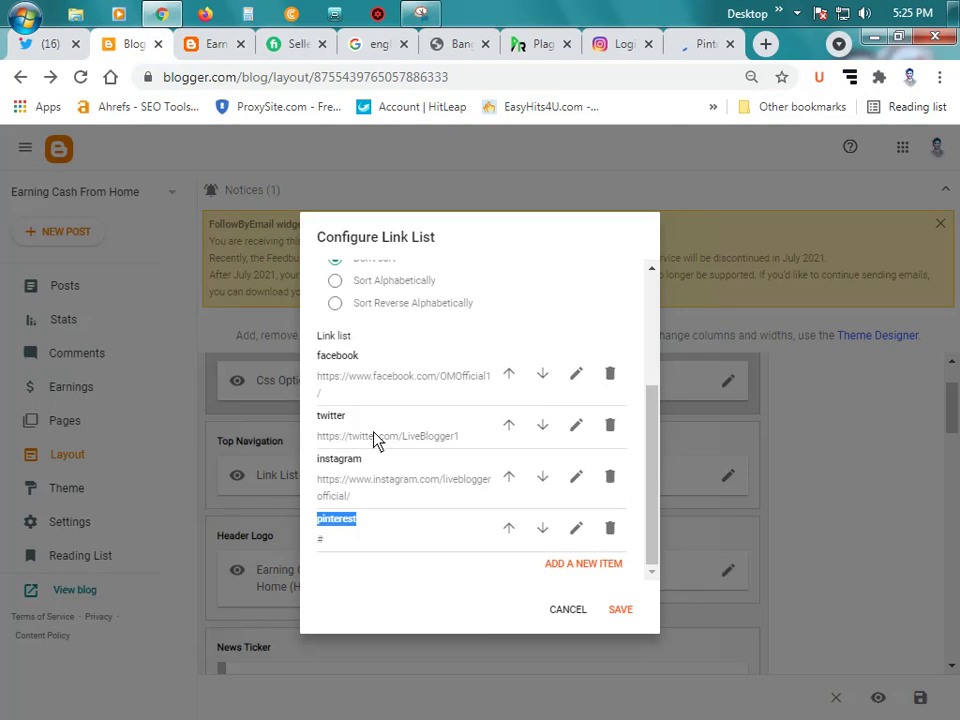
pyautogui.click(576, 426)
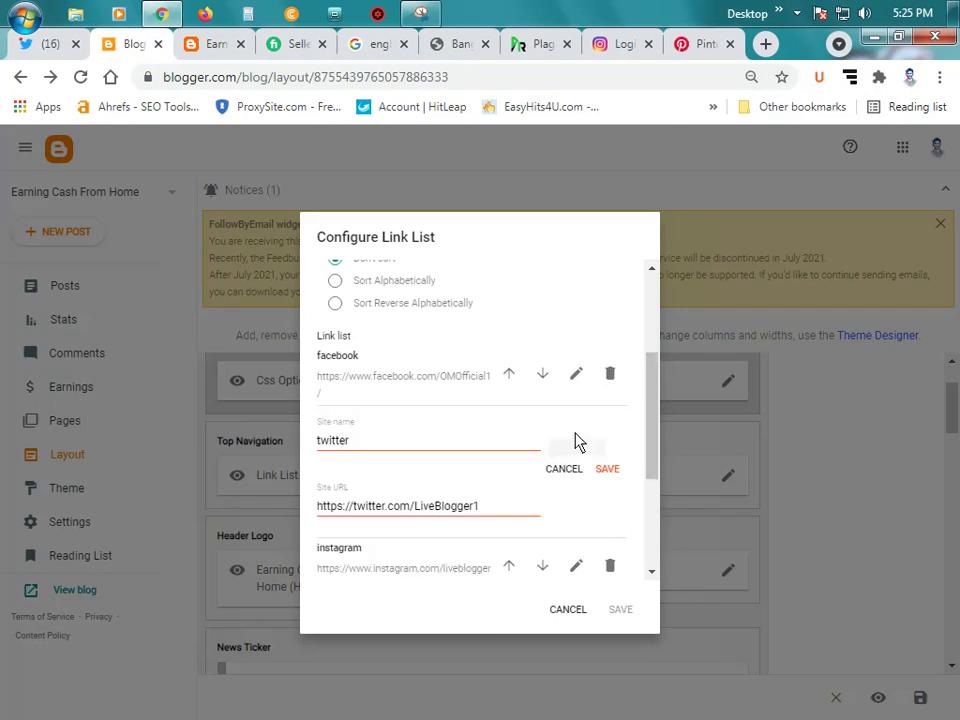
pyautogui.tripleClick(394, 510)
pyautogui.hotkey('ctrl', 'v')
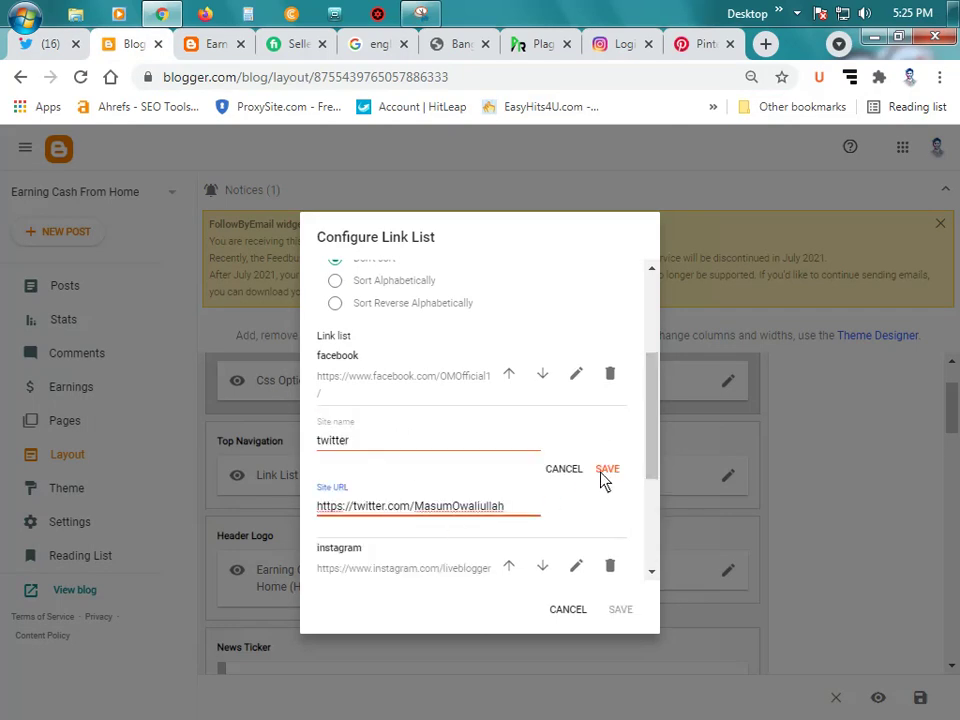
pyautogui.click(606, 469)
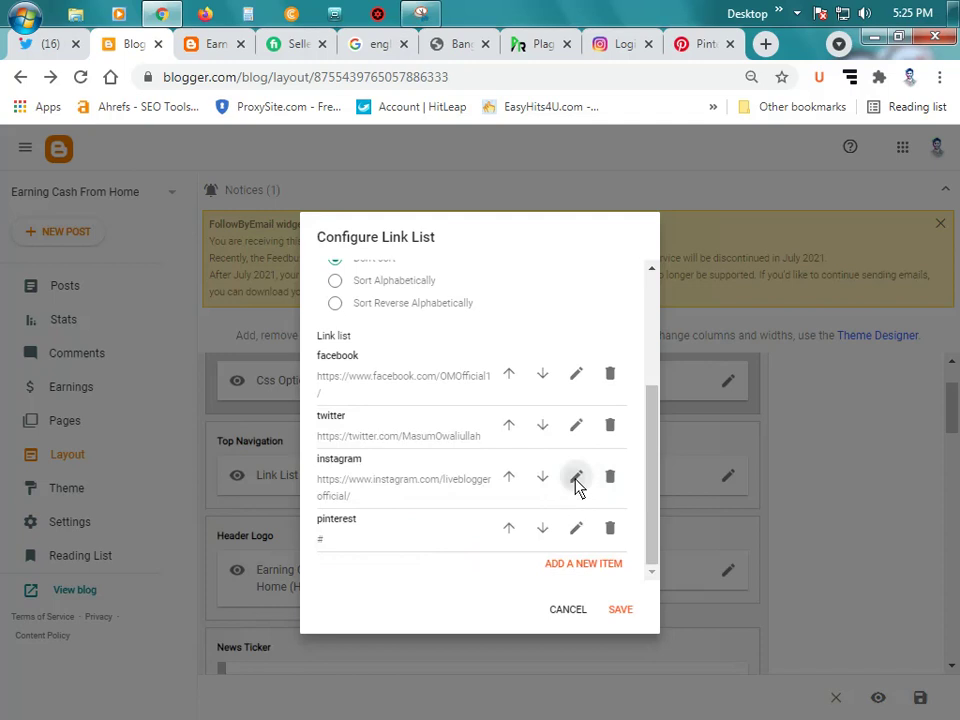
pyautogui.click(576, 479)
# Step: Sign in to Pinterest with the first Google account and open your profile page
pyautogui.click(622, 44)
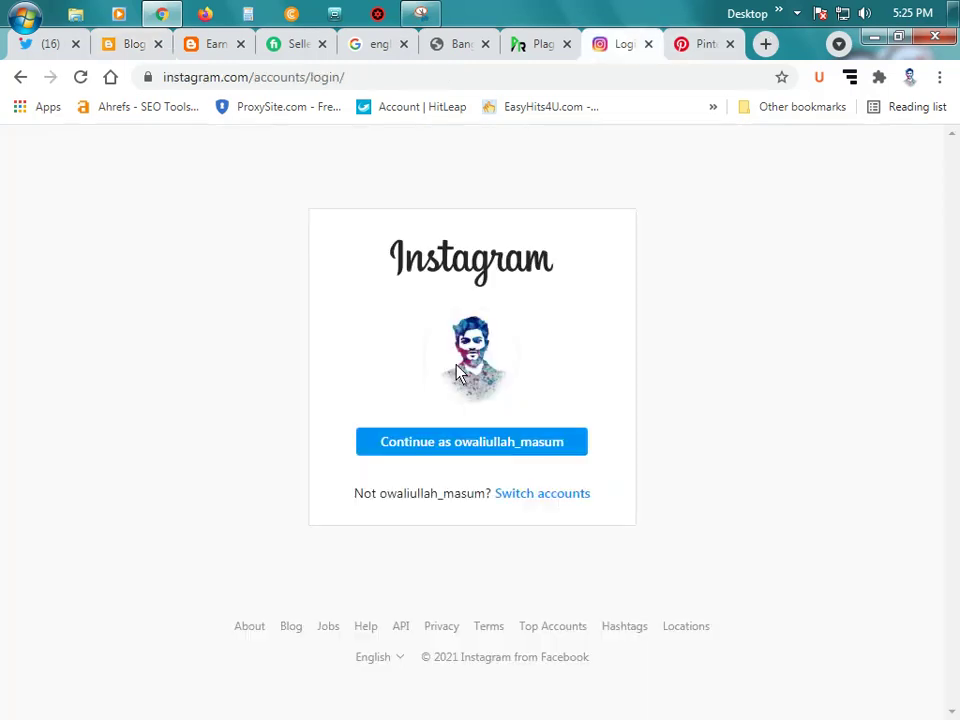
pyautogui.click(701, 45)
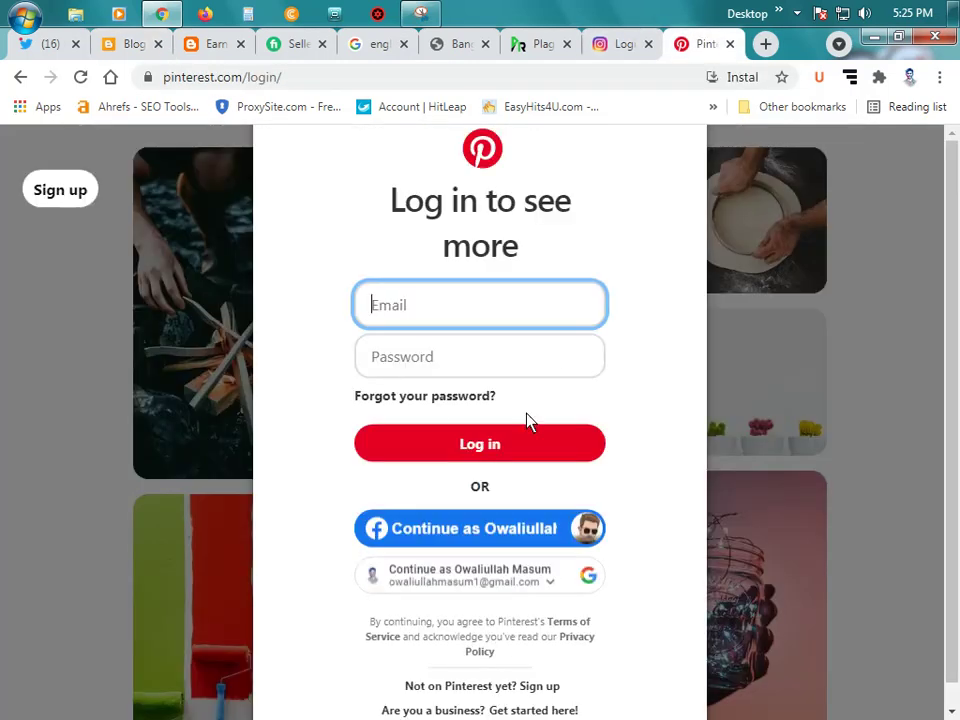
pyautogui.click(493, 588)
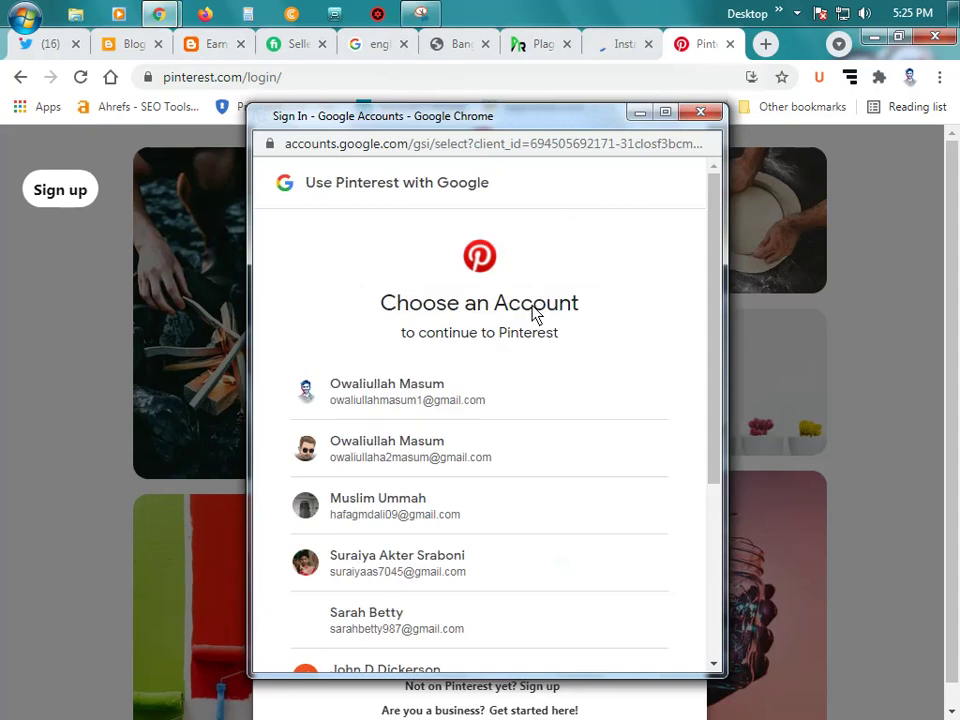
pyautogui.click(490, 408)
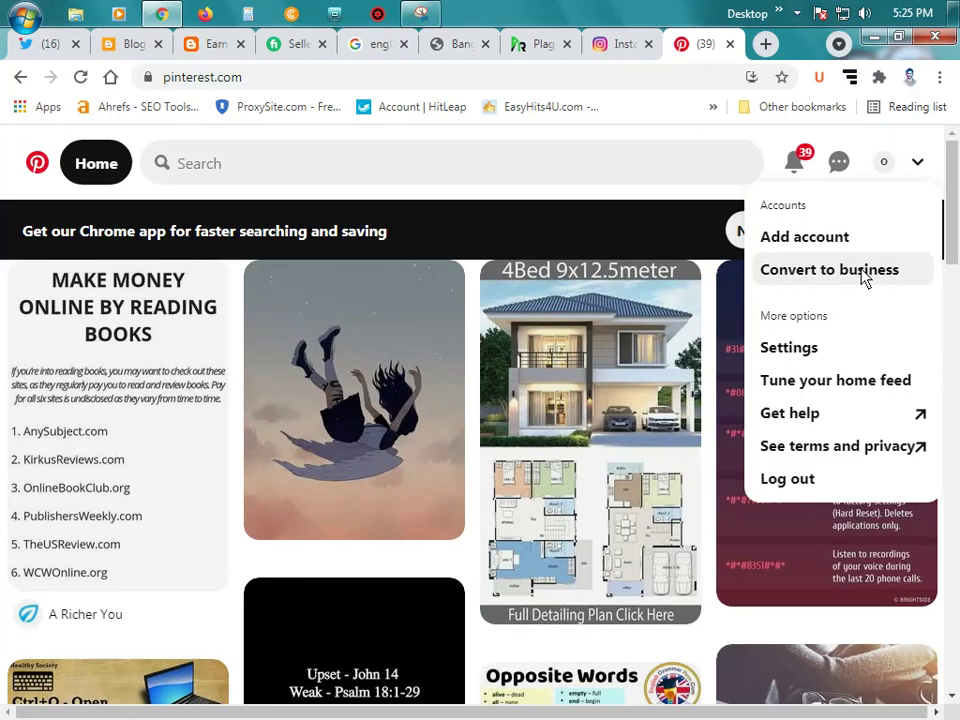
pyautogui.click(882, 163)
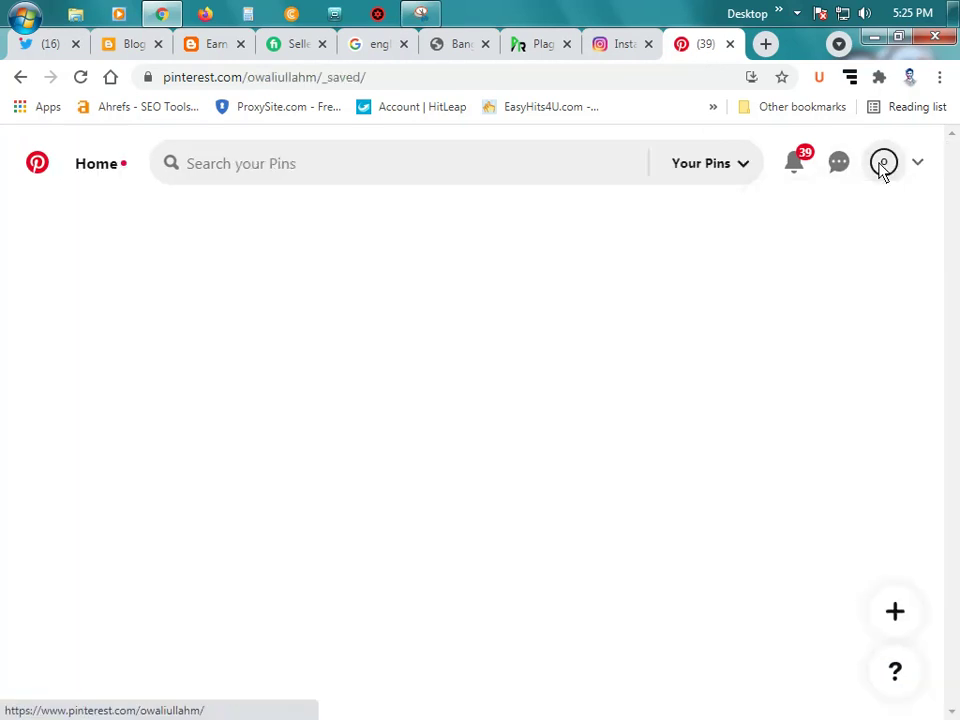
# Step: Remove '_saved/' from the profile address, copy it and reload the plain profile page
pyautogui.click(396, 77)
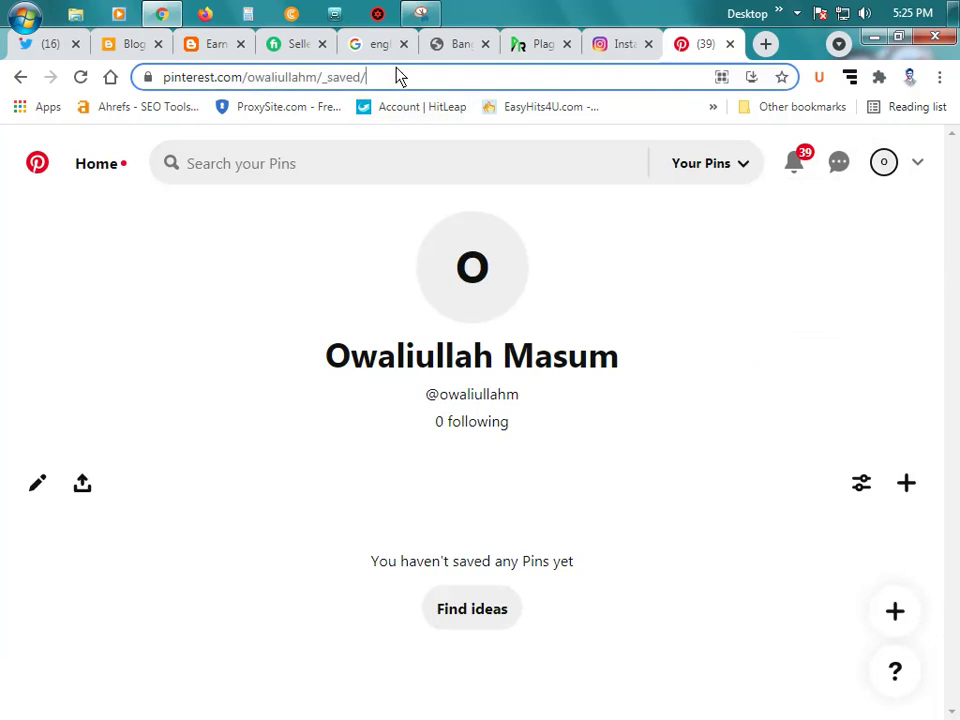
pyautogui.click(396, 77)
pyautogui.press('BackSpace')
pyautogui.press('BackSpace')
pyautogui.press('BackSpace')
pyautogui.press('BackSpace')
pyautogui.press('BackSpace')
pyautogui.press('BackSpace')
pyautogui.press('BackSpace')
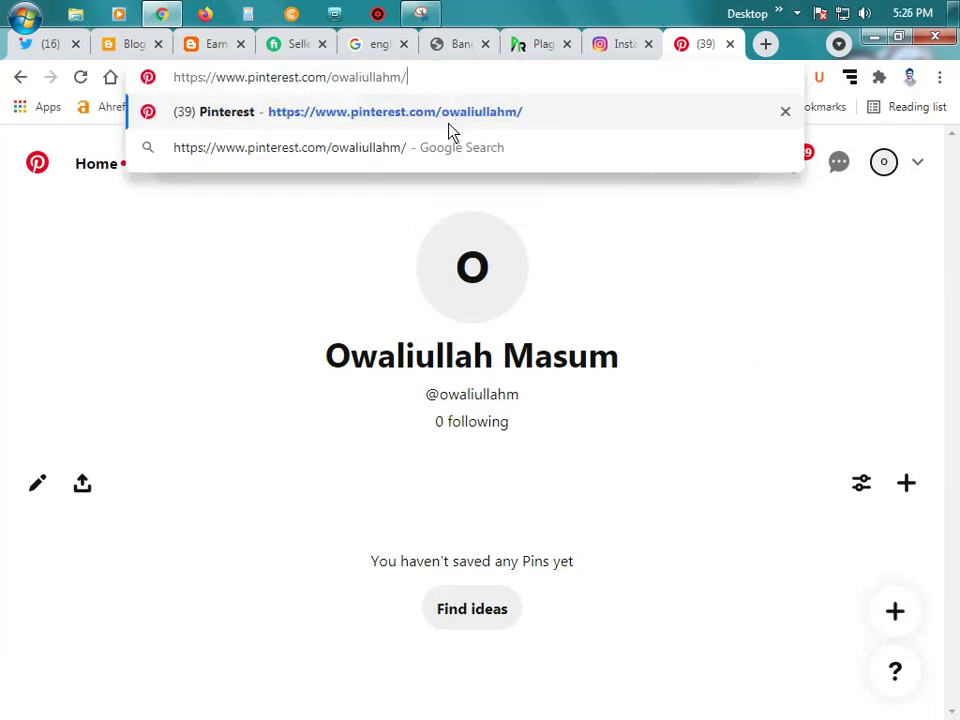
pyautogui.hotkey('ctrl', 'a')
pyautogui.hotkey('ctrl', 'c')
pyautogui.press('BackSpace')
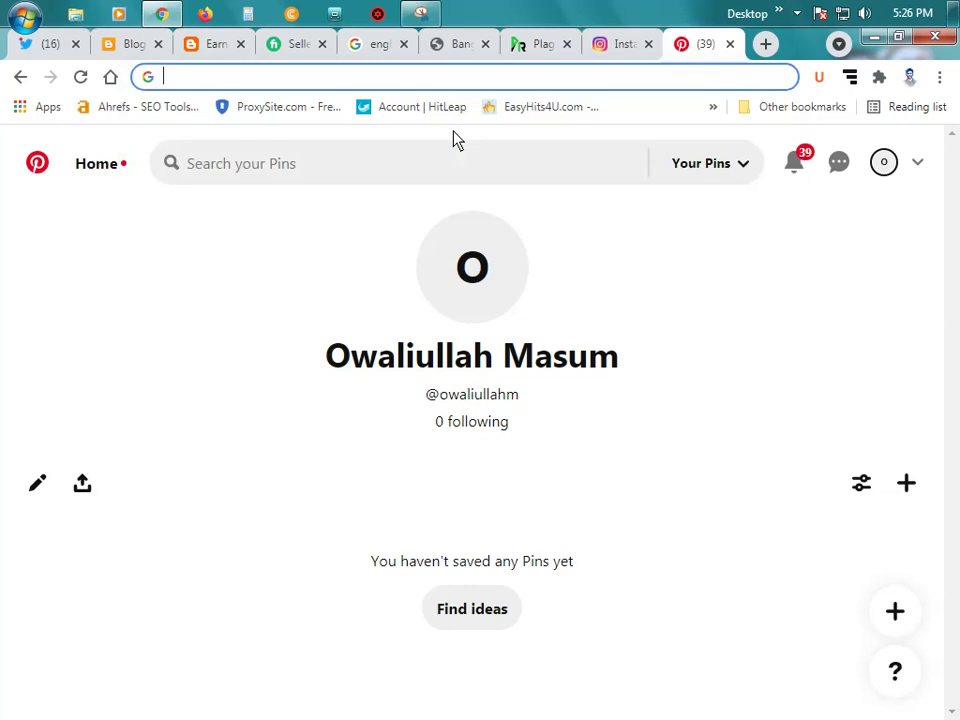
pyautogui.hotkey('ctrl', 'v')
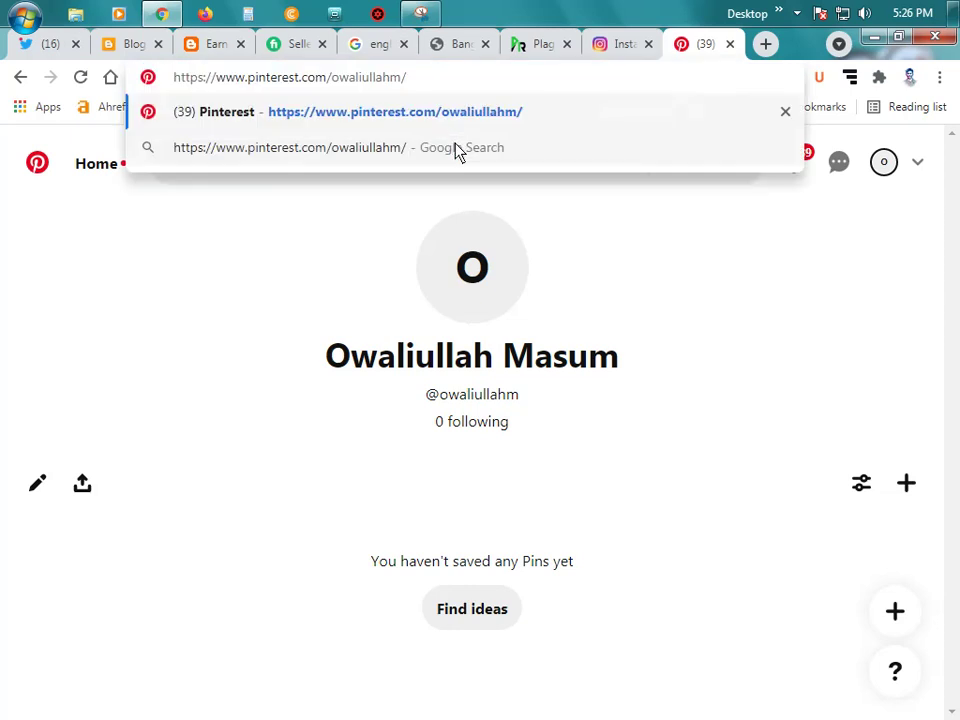
pyautogui.press('Return')
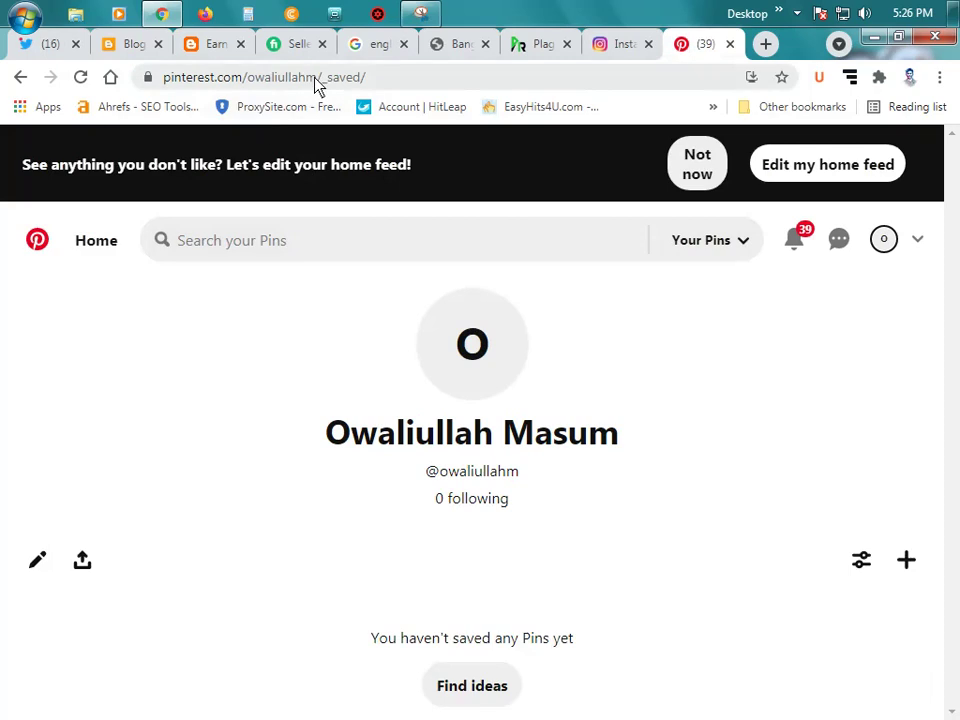
# Step: Replace the pinterest item's placeholder # link with the Pinterest profile address and save
pyautogui.click(131, 47)
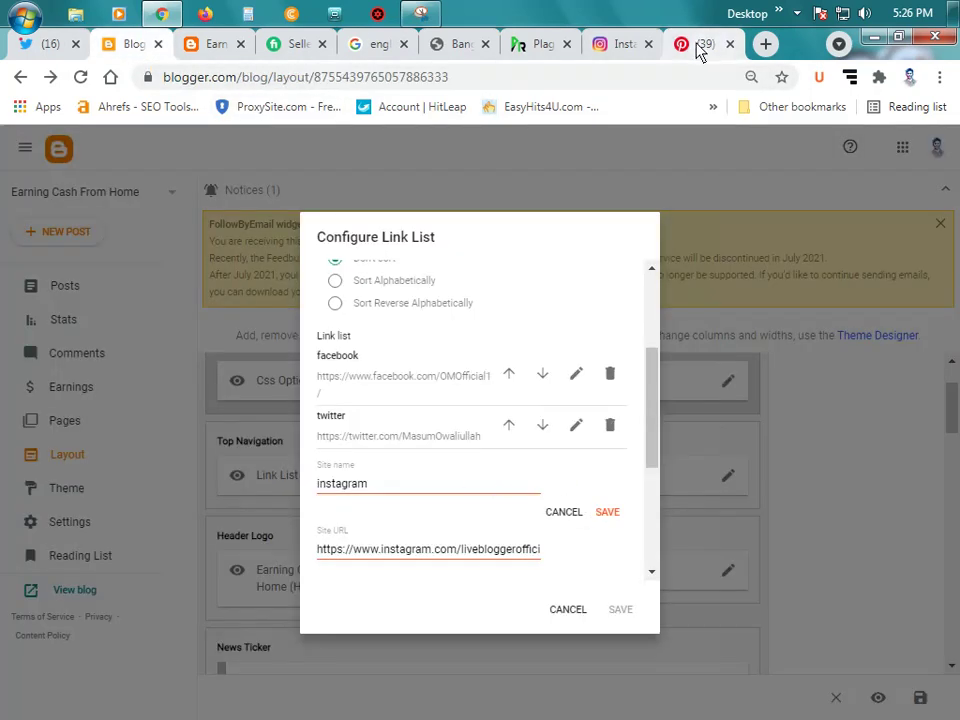
pyautogui.scroll(-3, 463, 503)
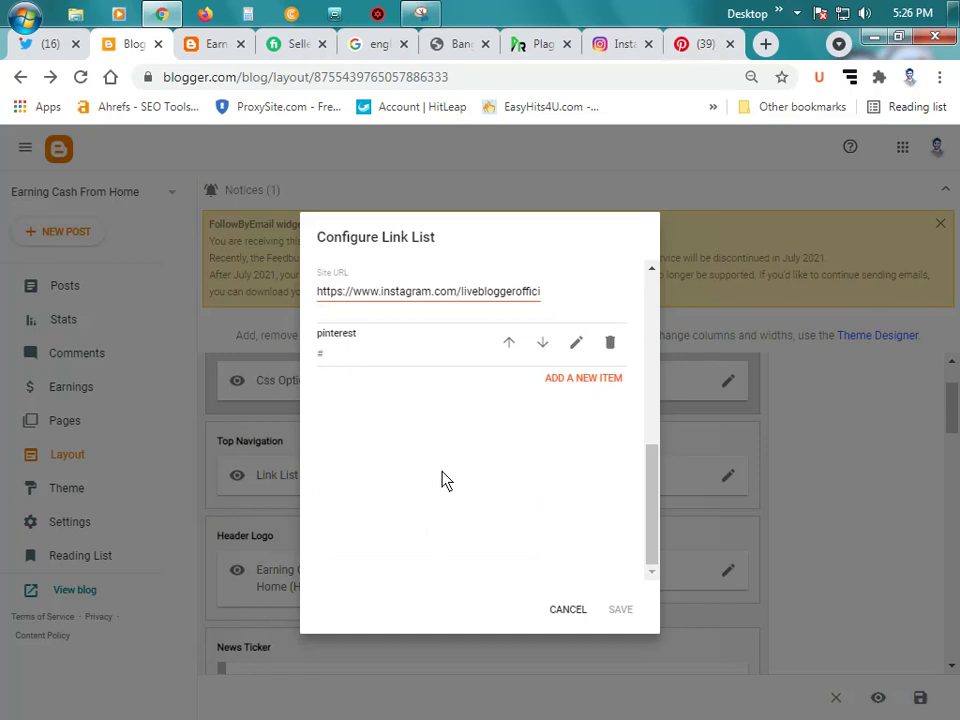
pyautogui.scroll(2, 444, 480)
pyautogui.click(576, 531)
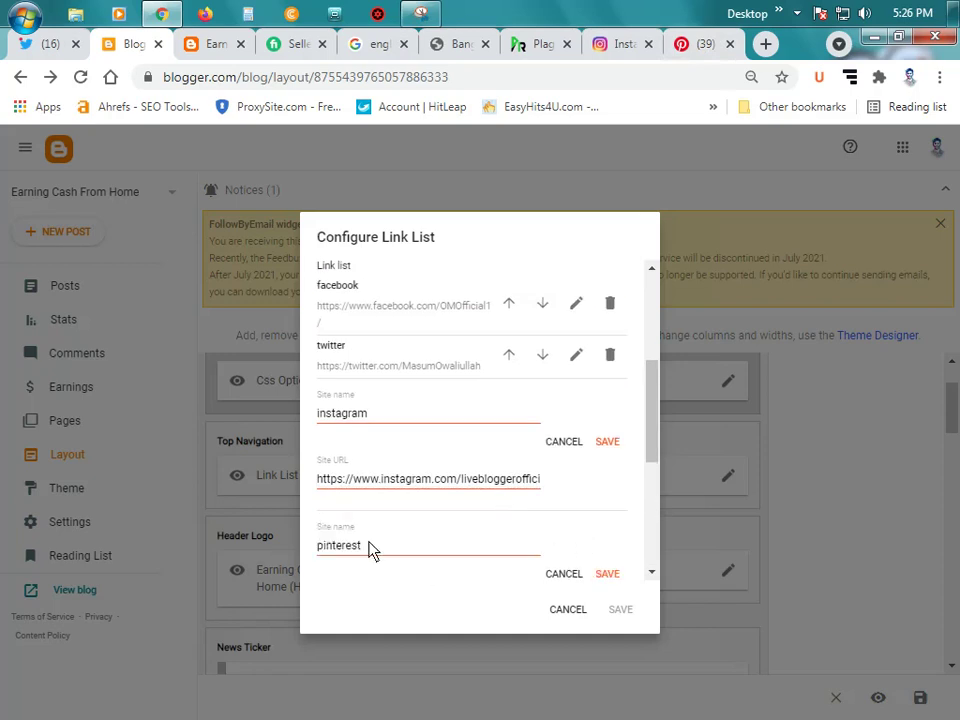
pyautogui.scroll(-2, 463, 542)
pyautogui.doubleClick(361, 428)
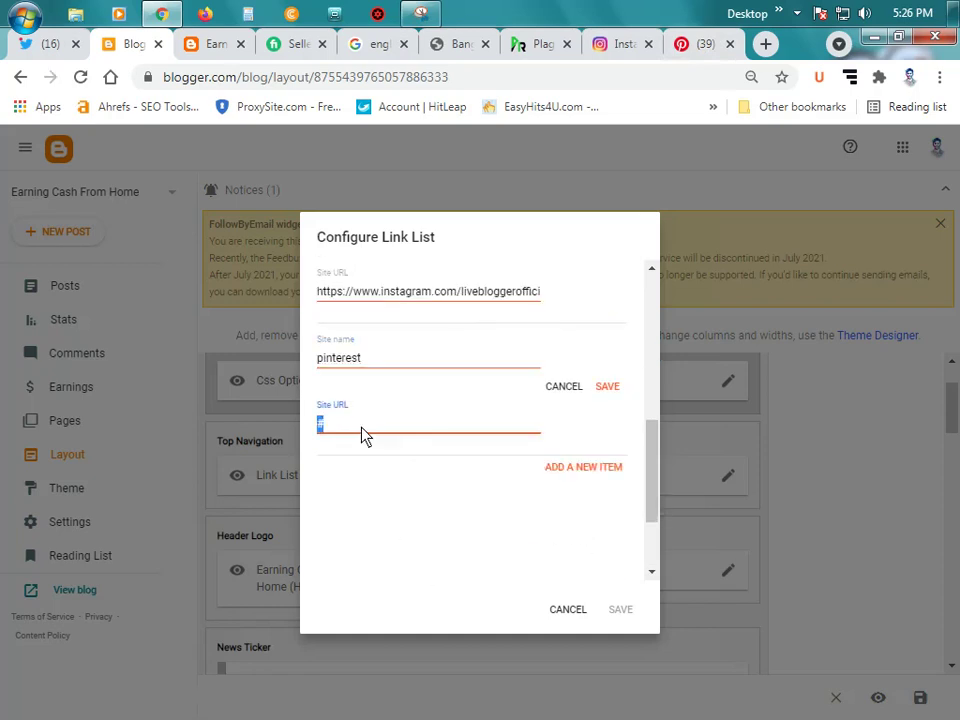
pyautogui.hotkey('ctrl', 'v')
pyautogui.click(607, 390)
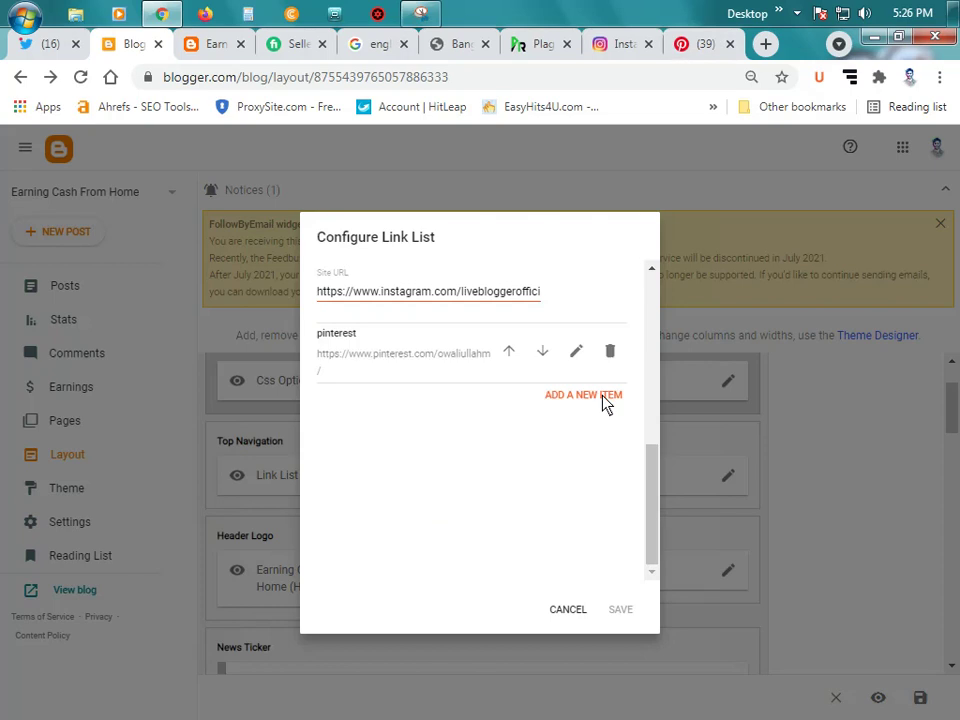
# Step: Clear the instagram item's old Site URL
pyautogui.scroll(2, 530, 466)
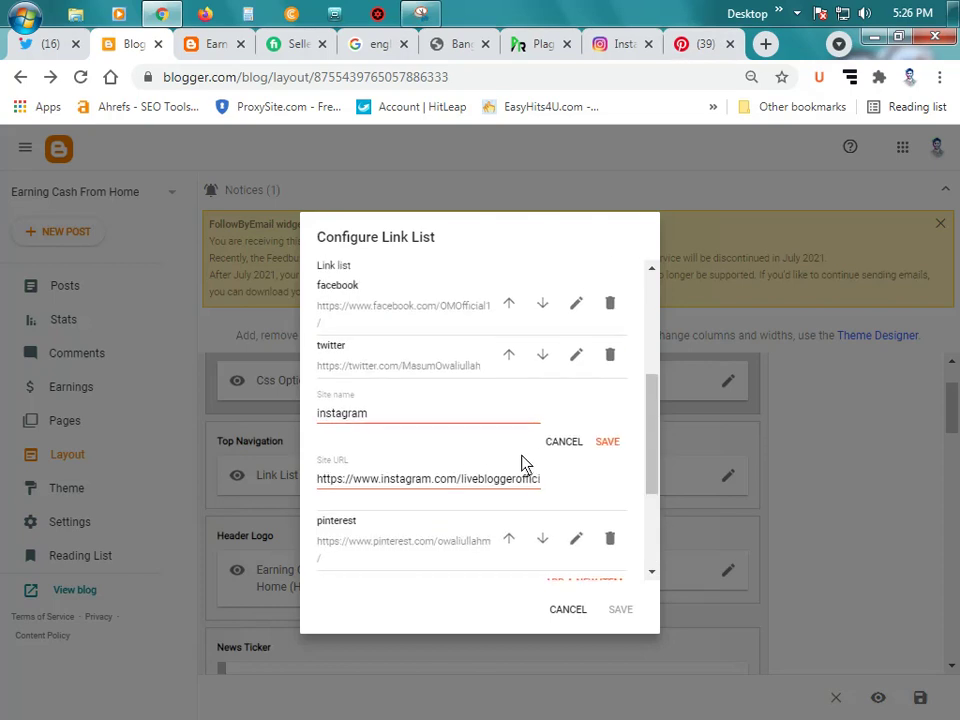
pyautogui.tripleClick(447, 482)
pyautogui.press('BackSpace')
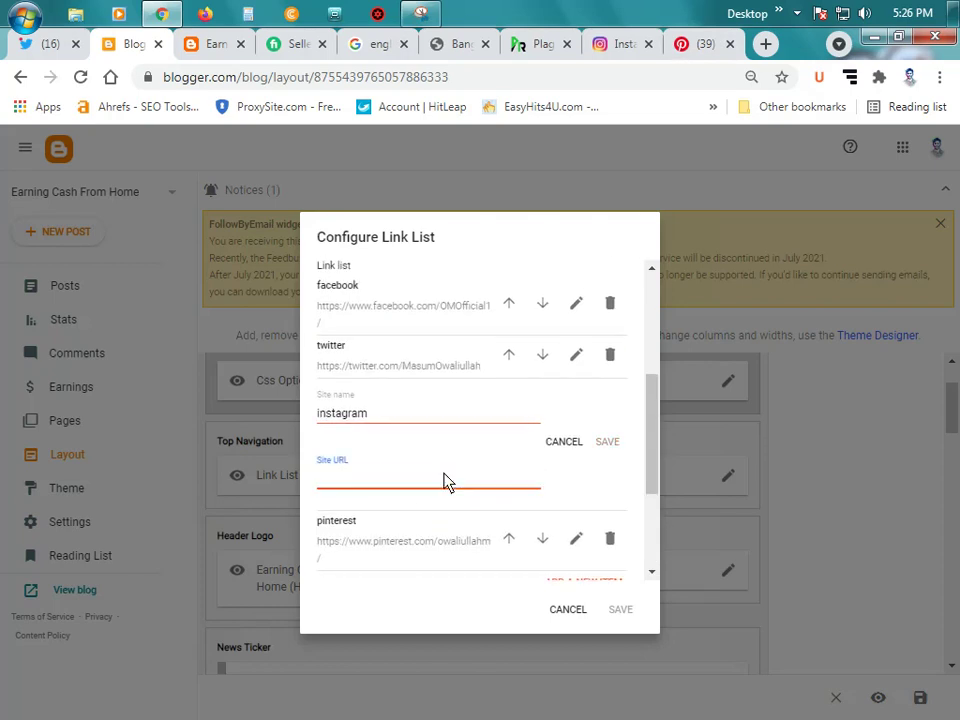
# Step: Dismiss Instagram's notifications prompt and copy your Instagram profile page address
pyautogui.click(612, 44)
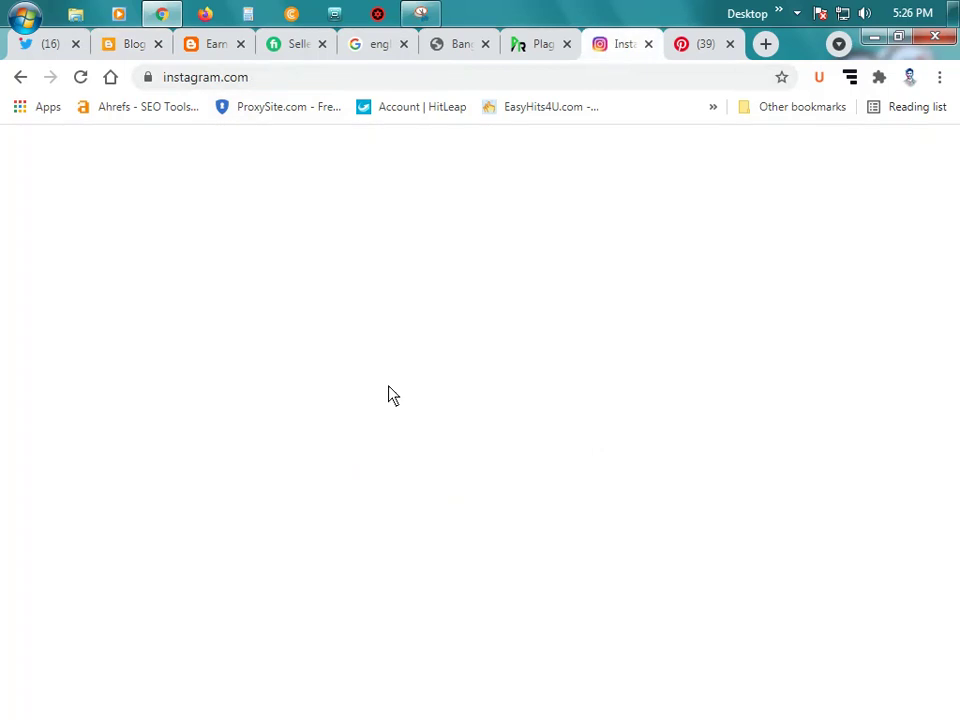
pyautogui.click(497, 560)
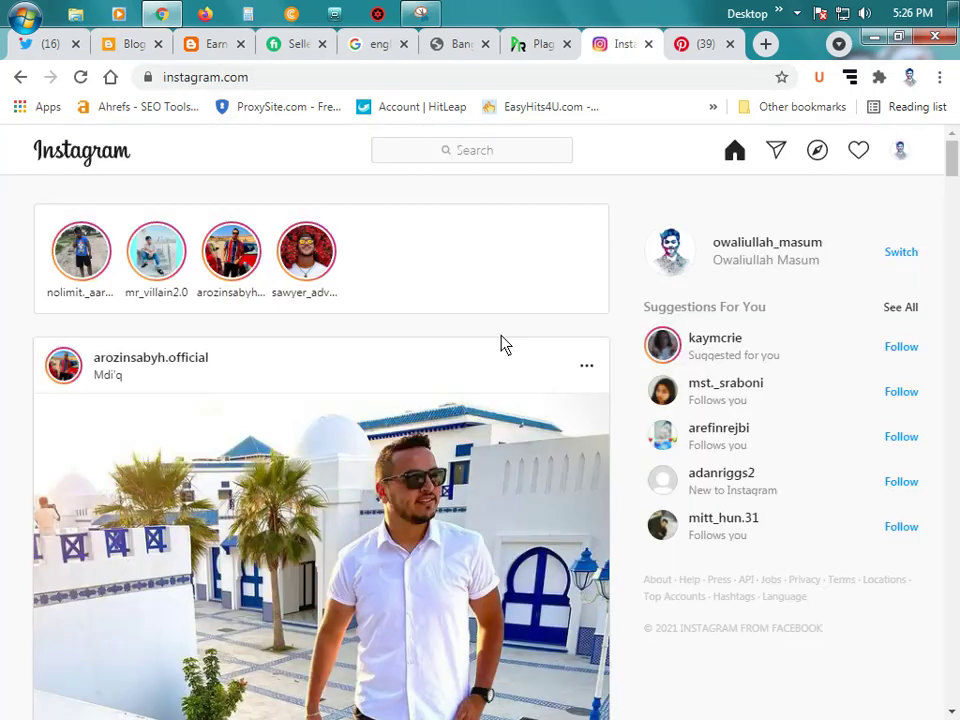
pyautogui.click(900, 150)
pyautogui.click(776, 192)
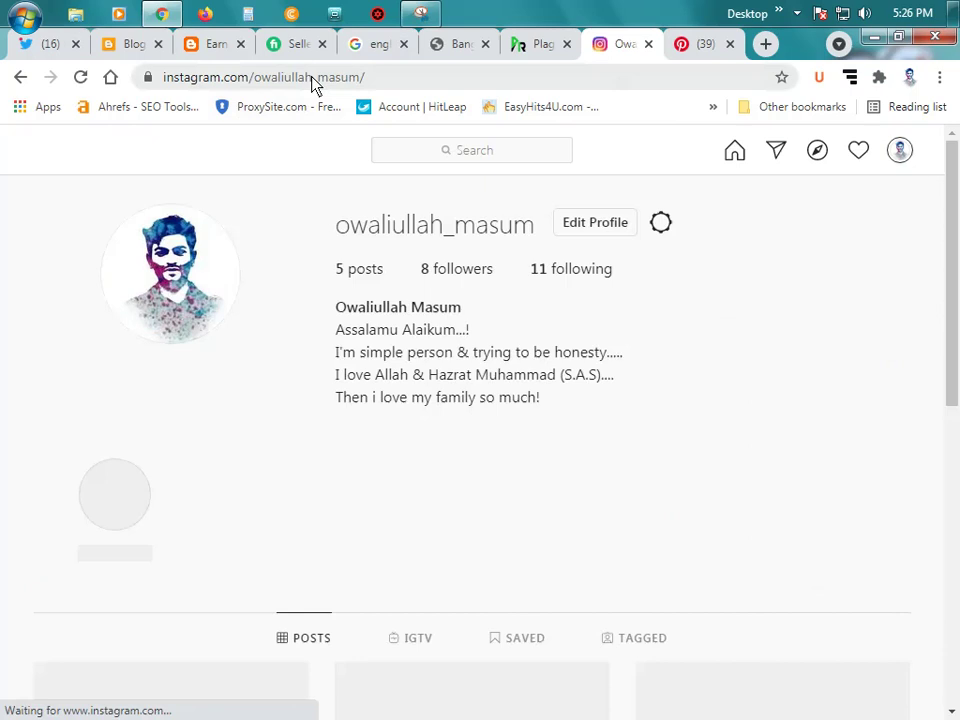
pyautogui.click(313, 80)
pyautogui.hotkey('ctrl', 'c')
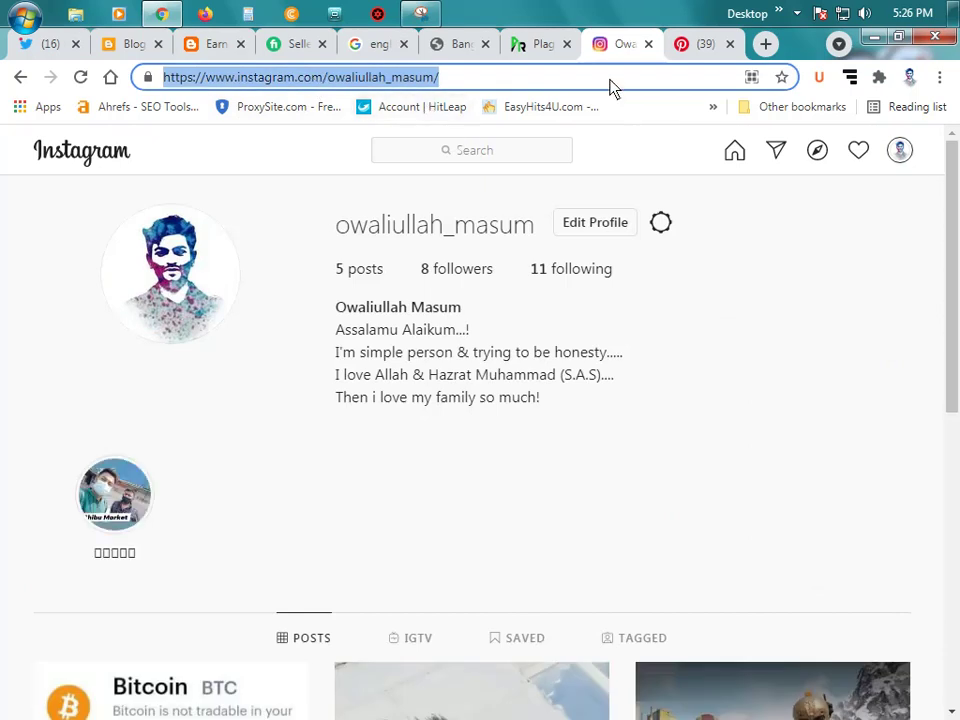
# Step: Close the Instagram, Pinterest and Twitter tabs and paste the Instagram profile address into the instagram item
pyautogui.click(648, 44)
pyautogui.click(649, 44)
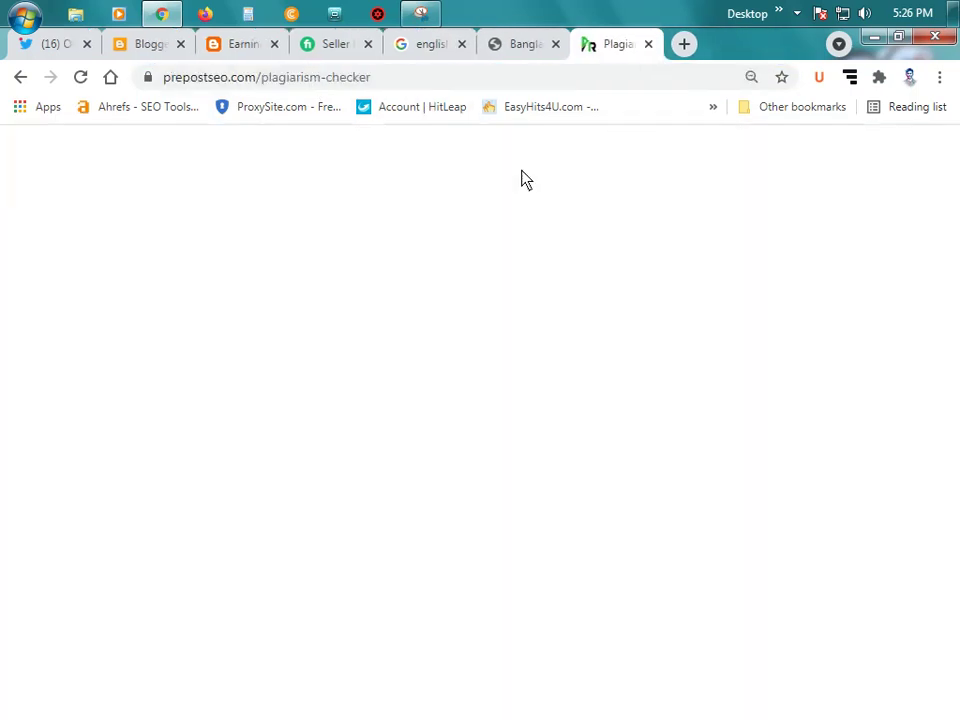
pyautogui.click(62, 45)
pyautogui.click(99, 45)
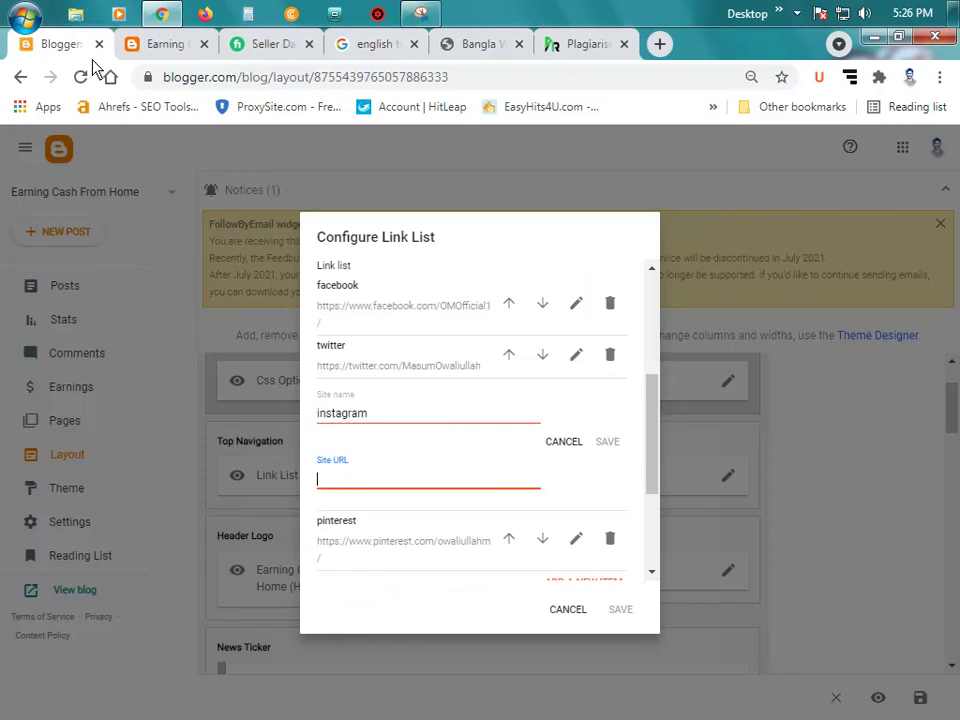
pyautogui.click(388, 490)
pyautogui.hotkey('ctrl', 'v')
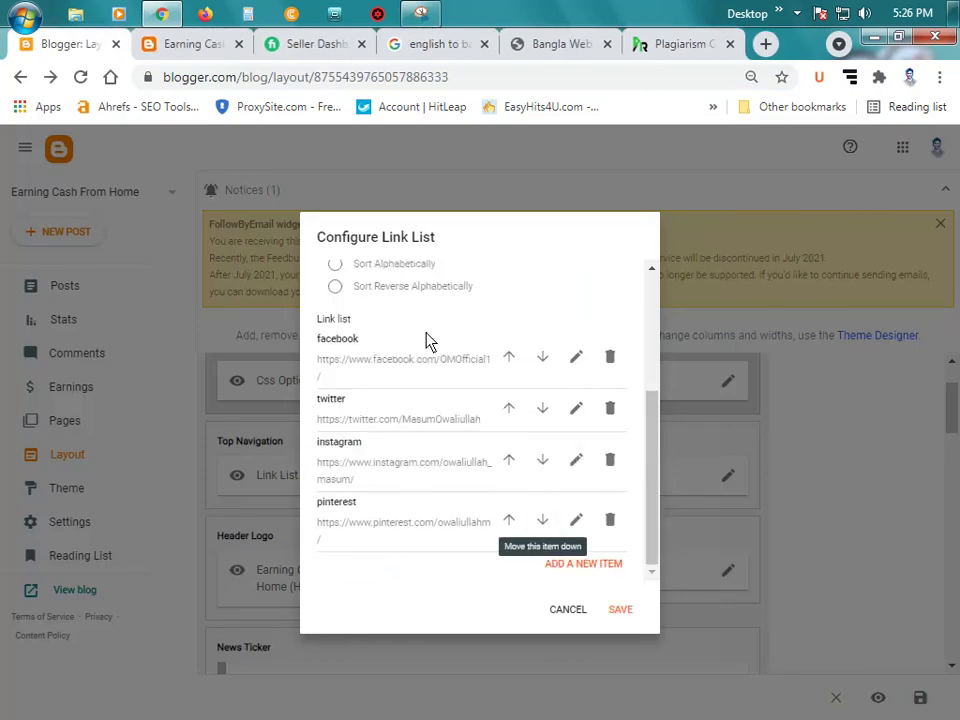
pyautogui.scroll(2, 434, 347)
pyautogui.scroll(-2, 460, 365)
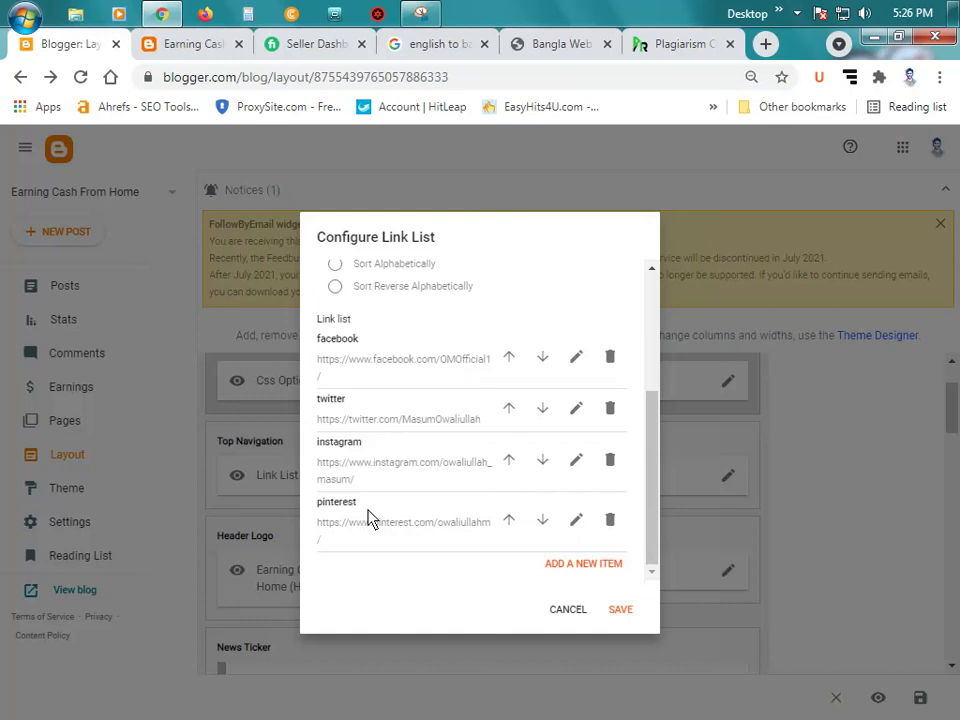
# Step: Add a new link item named 'youtube', leaving its address blank for now
pyautogui.click(600, 566)
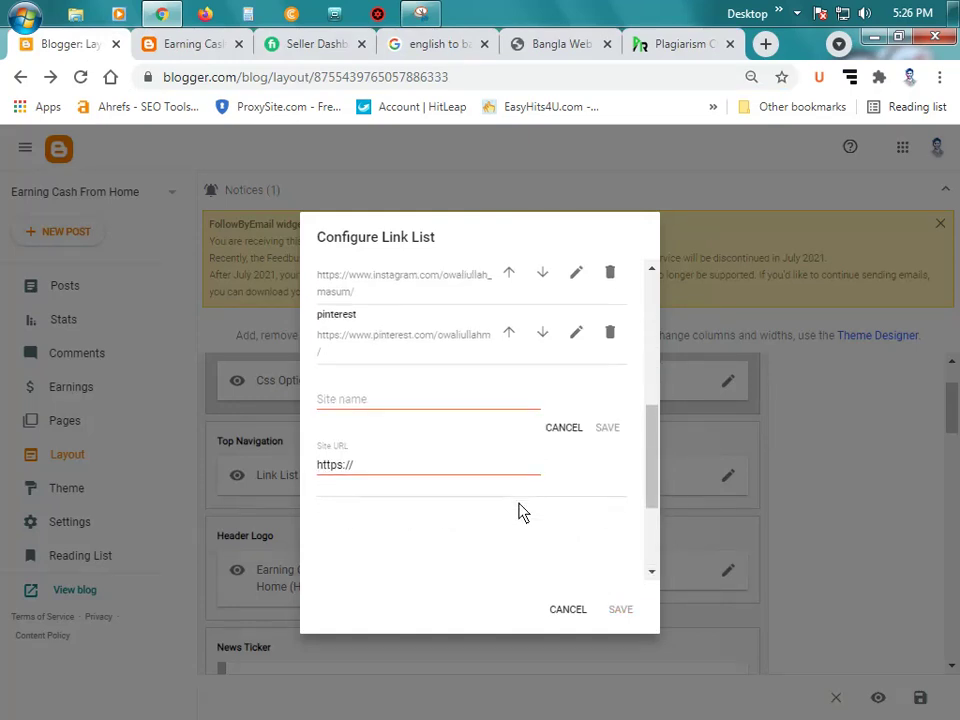
pyautogui.click(386, 310)
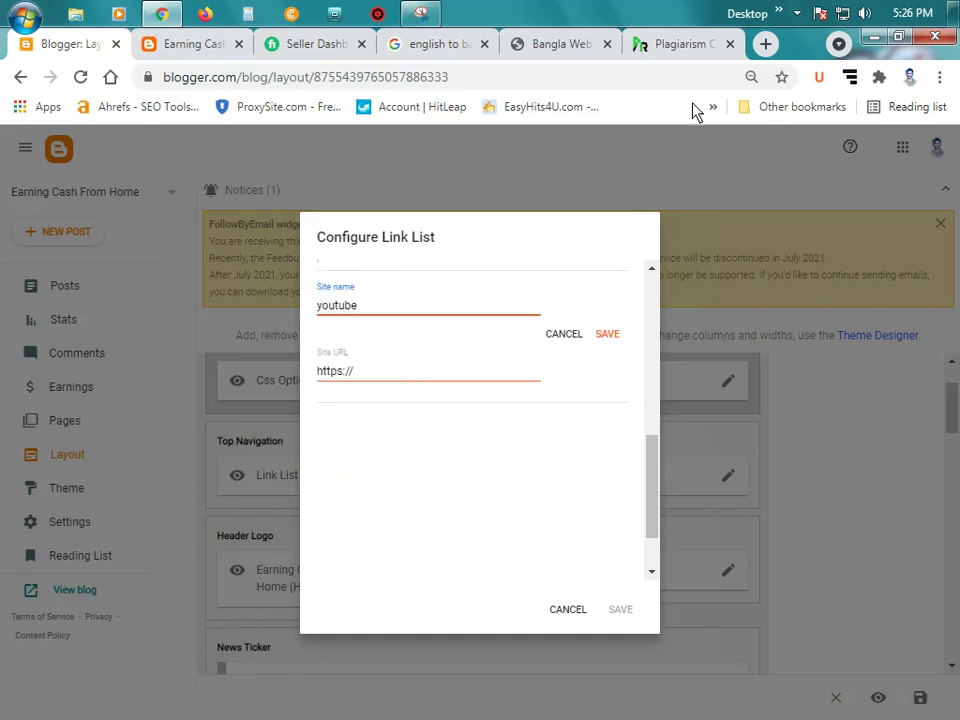
pyautogui.write('youtube')
pyautogui.click(686, 44)
# Step: Load youtube.com in the Bangla Web tab and close the English-to-Bangla search tab
pyautogui.click(560, 44)
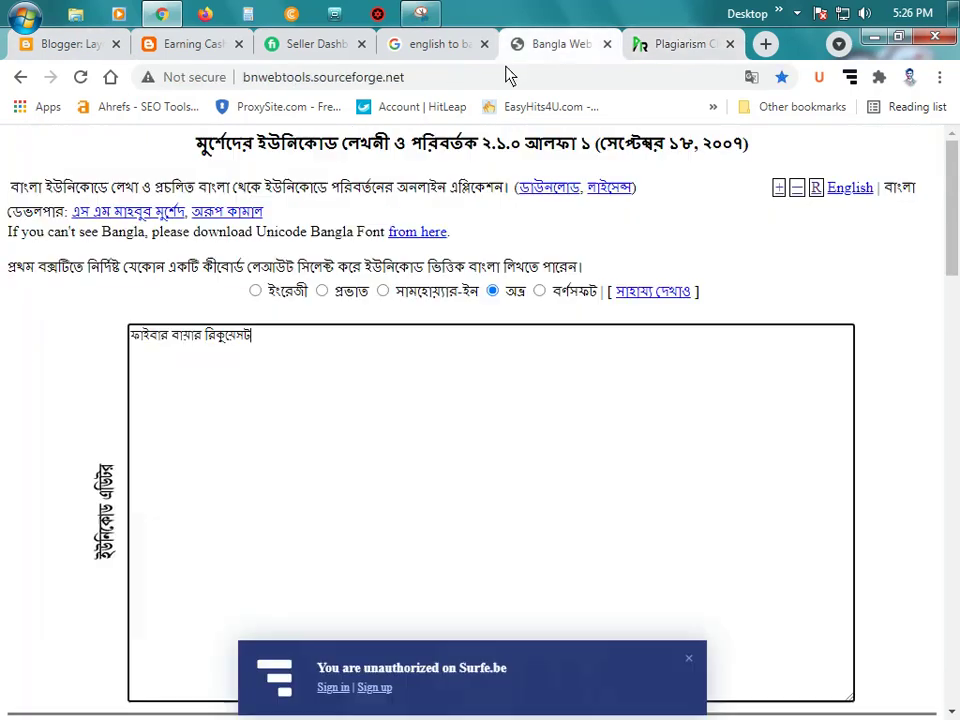
pyautogui.click(470, 85)
pyautogui.write('youtube.com')
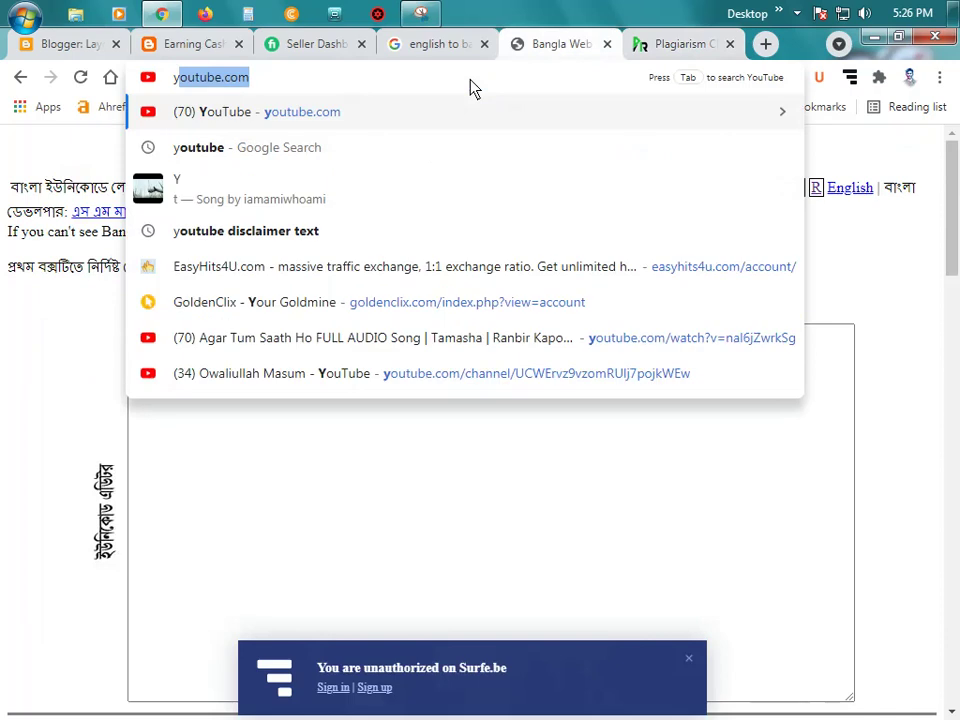
pyautogui.press('Return')
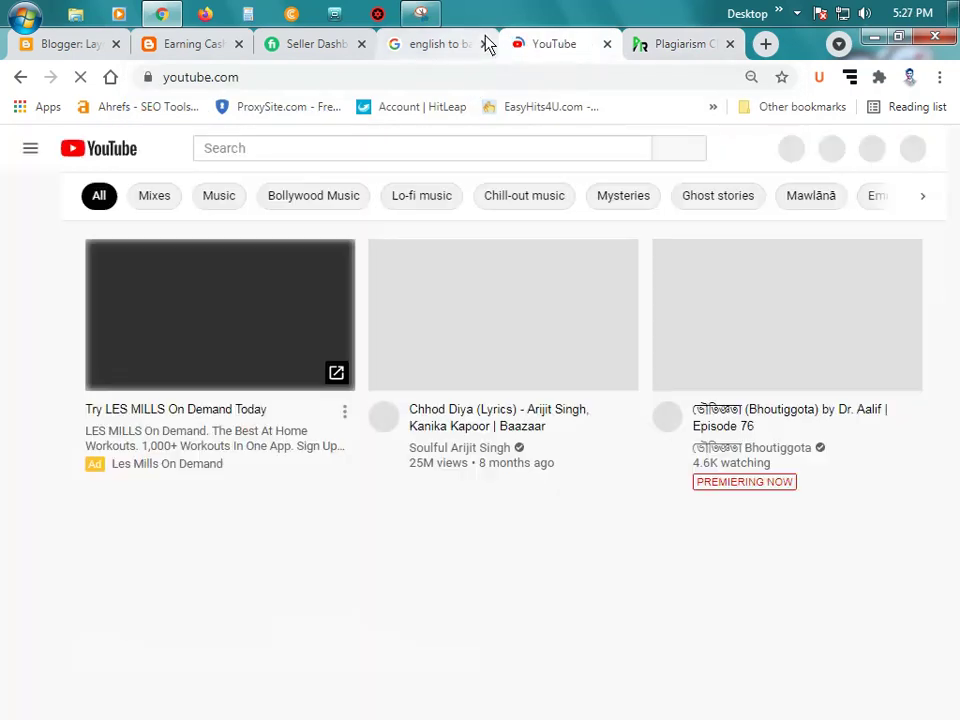
pyautogui.click(476, 44)
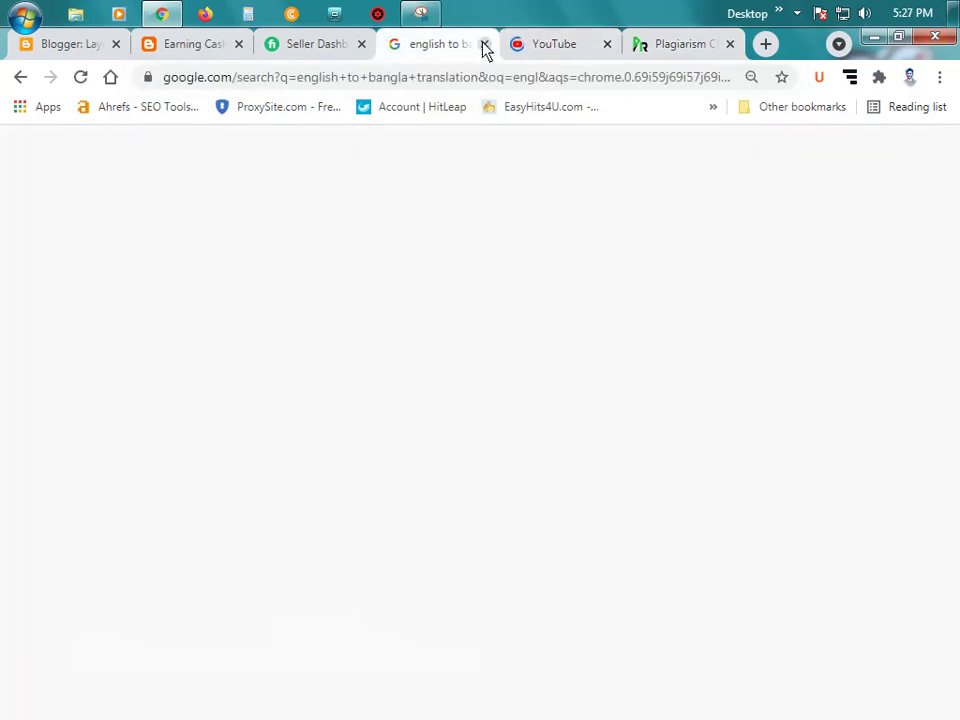
pyautogui.click(484, 44)
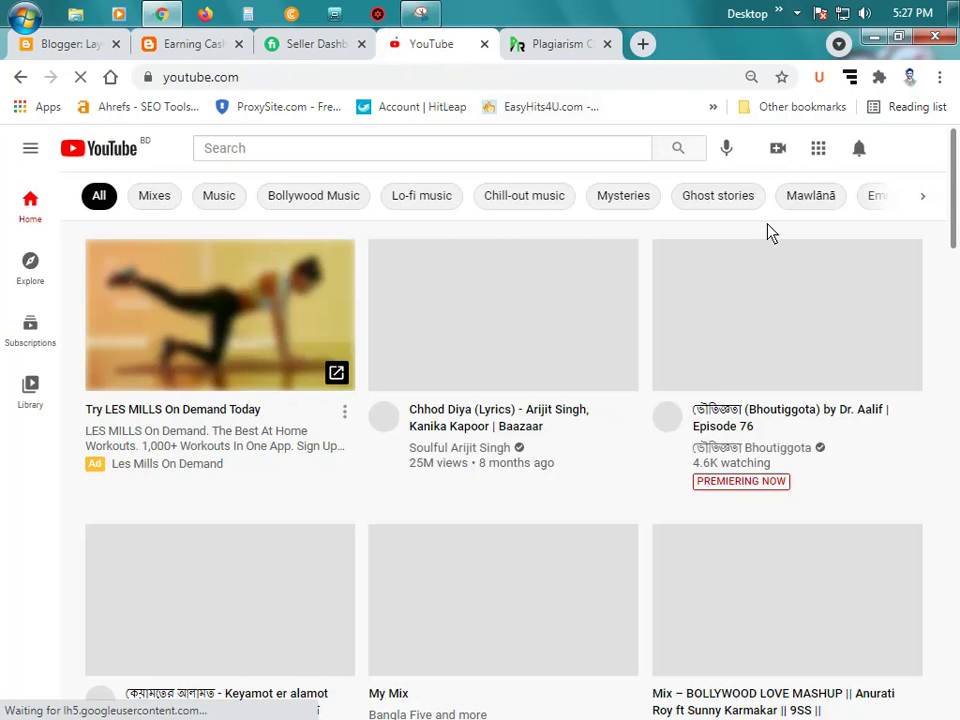
# Step: Copy the YouTube channel page's web address, then close the YouTube tab
pyautogui.click(910, 154)
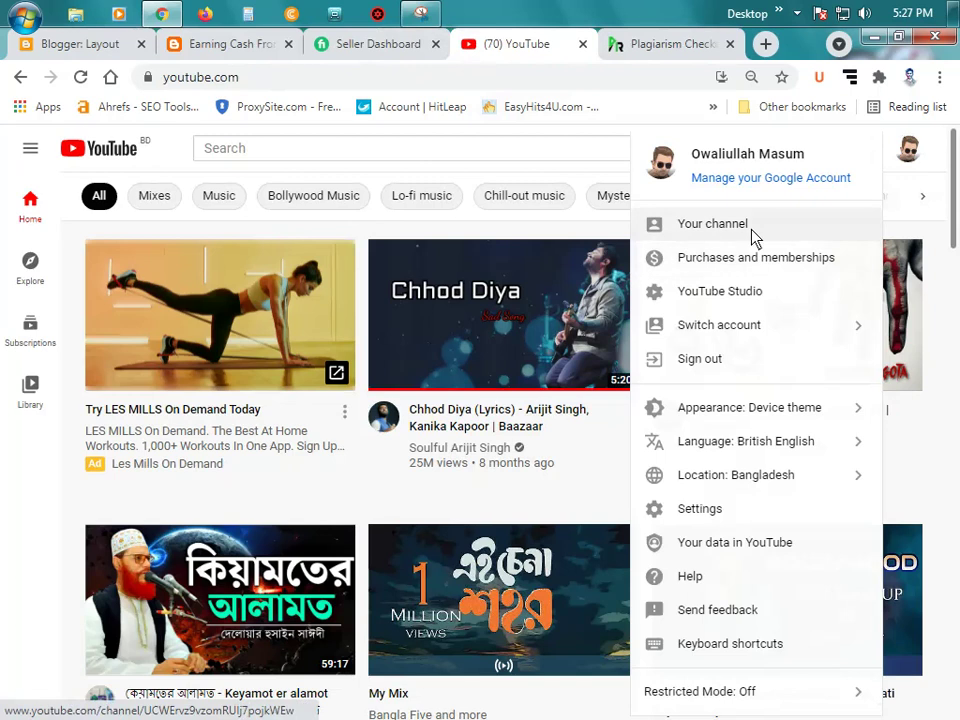
pyautogui.click(750, 227)
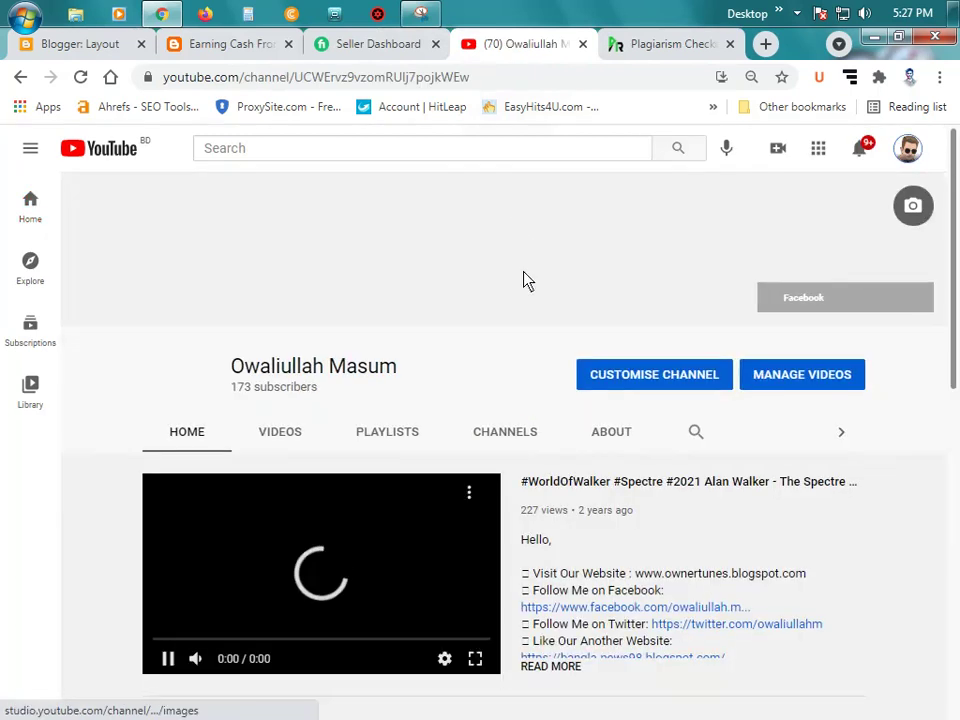
pyautogui.click(505, 80)
pyautogui.rightClick(438, 82)
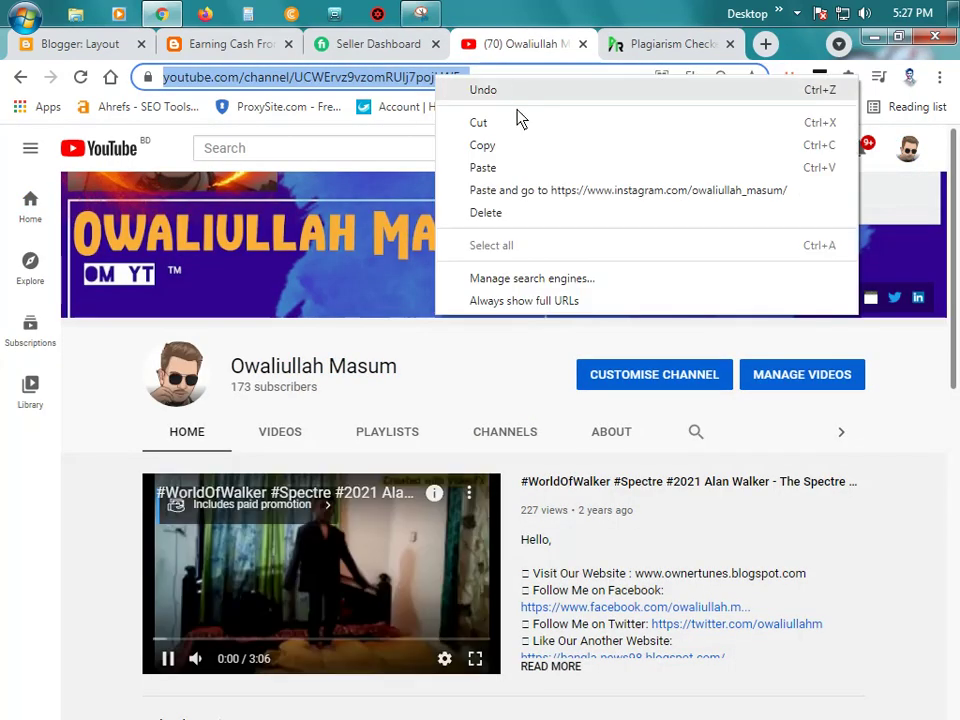
pyautogui.click(517, 146)
pyautogui.click(320, 562)
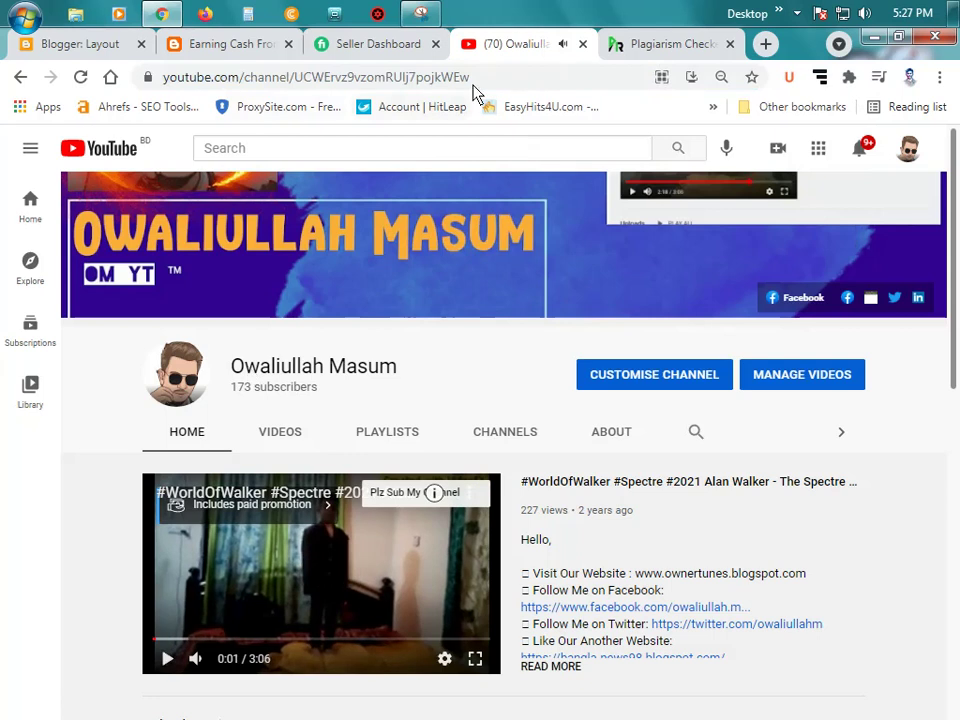
pyautogui.hotkey('ctrl', 'w')
# Step: Paste the channel address as the youtube item's Site URL and save the Social Top link list
pyautogui.click(81, 45)
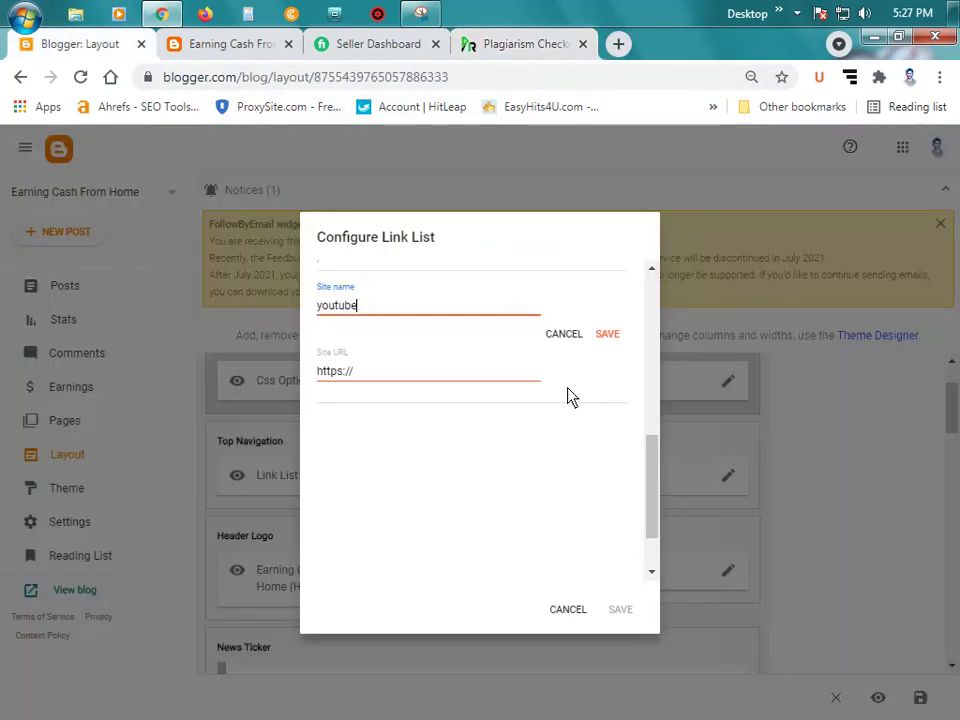
pyautogui.click(400, 378)
pyautogui.hotkey('ctrl', 'a')
pyautogui.hotkey('ctrl', 'v')
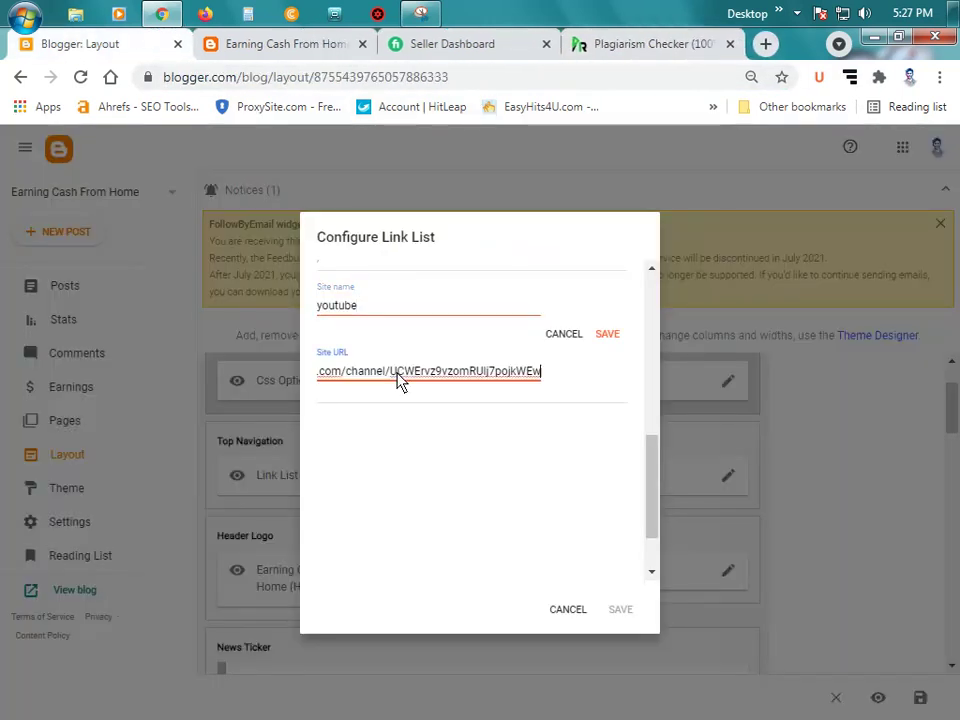
pyautogui.click(607, 334)
pyautogui.scroll(2, 542, 396)
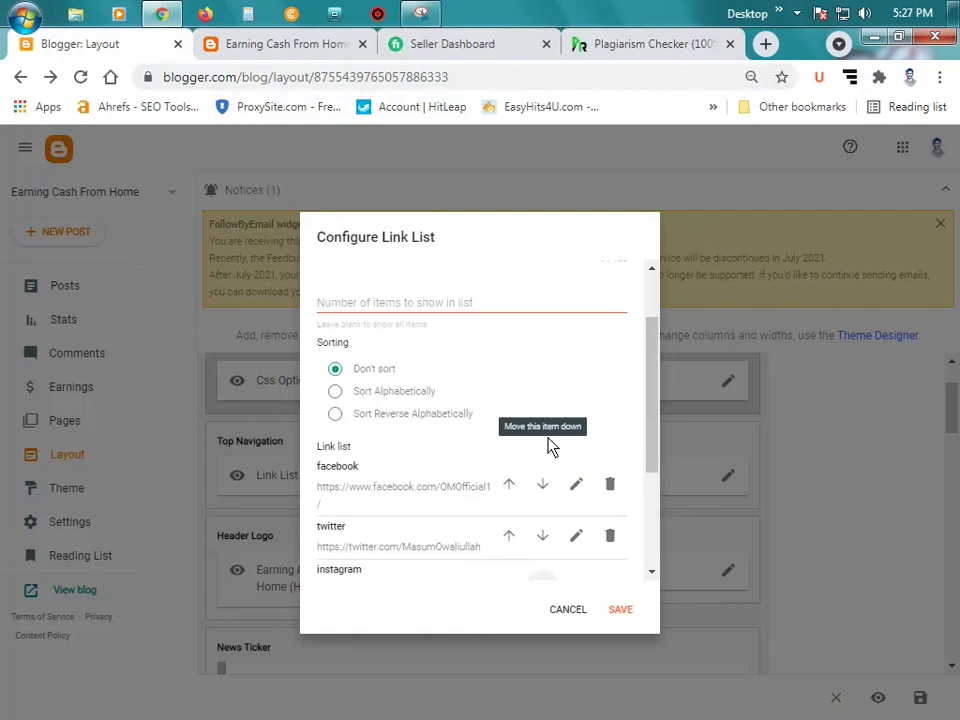
pyautogui.scroll(-2, 551, 443)
pyautogui.click(620, 610)
pyautogui.scroll(1, 410, 345)
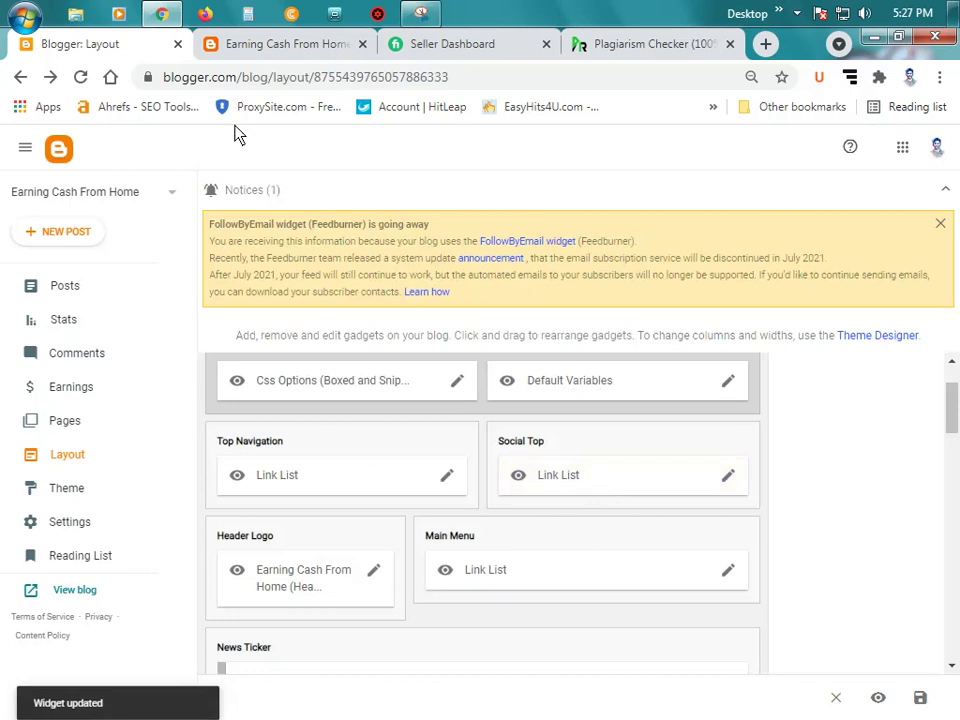
pyautogui.click(257, 44)
pyautogui.click(80, 77)
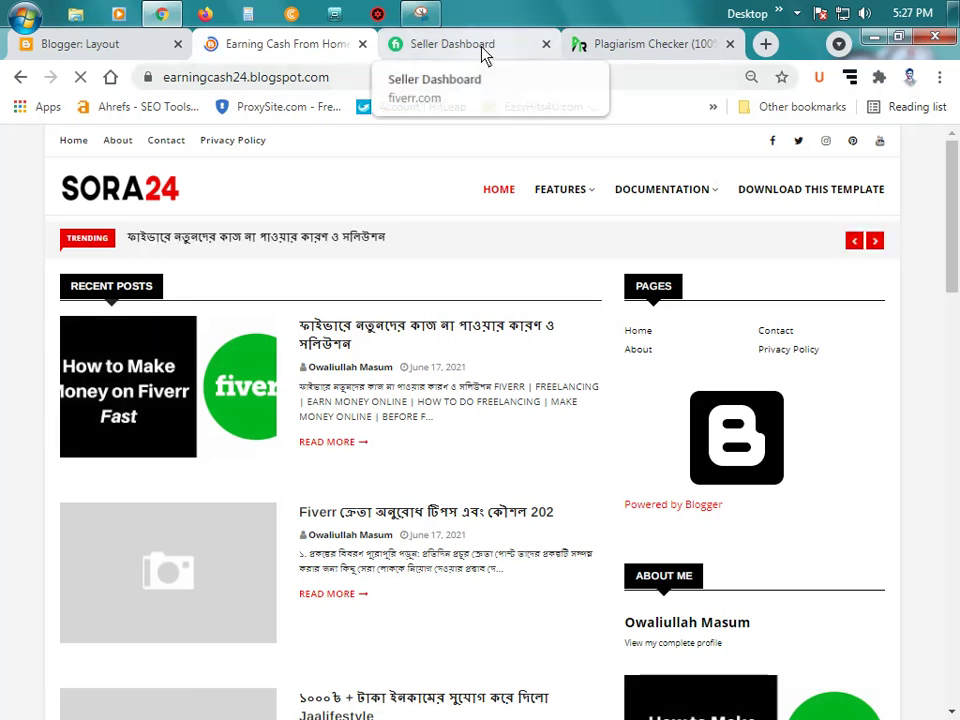
pyautogui.moveTo(482, 54); pyautogui.dragTo(669, 58)
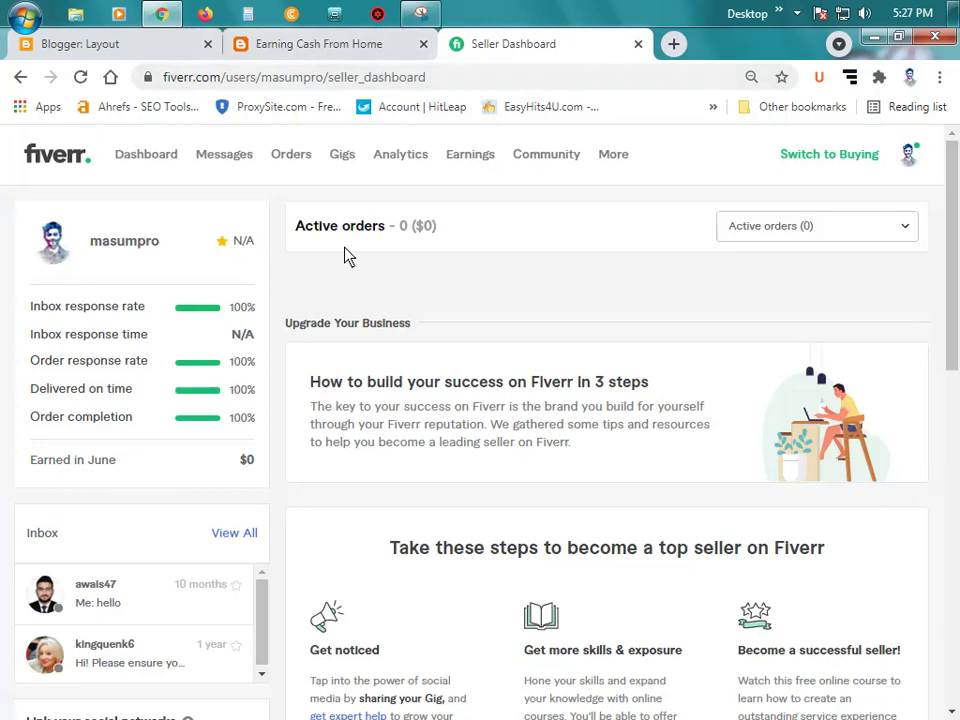
pyautogui.click(335, 50)
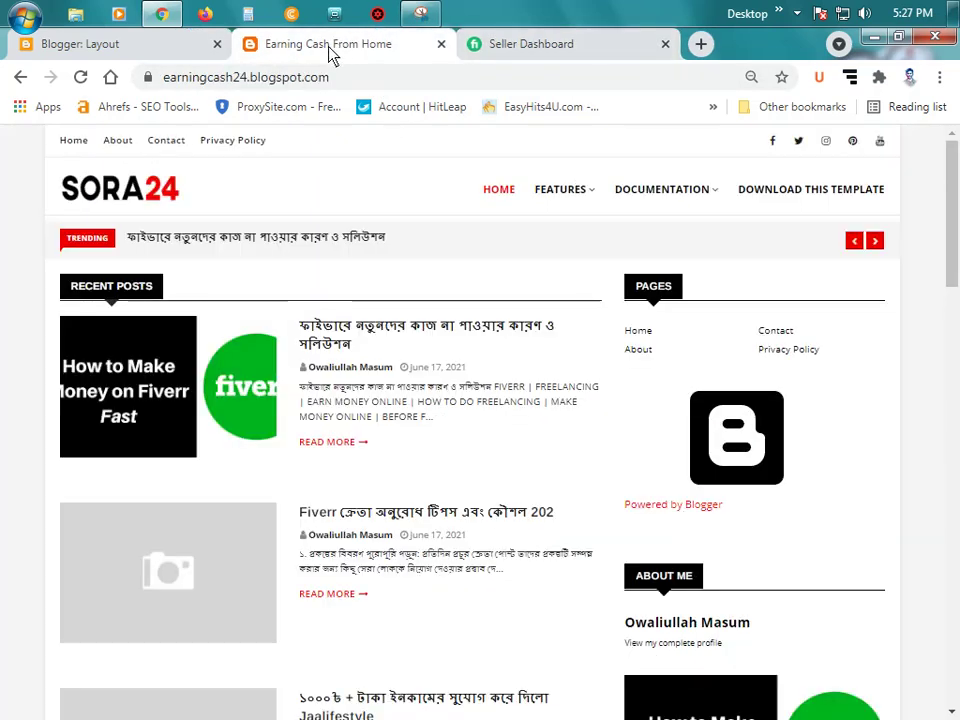
pyautogui.click(774, 142)
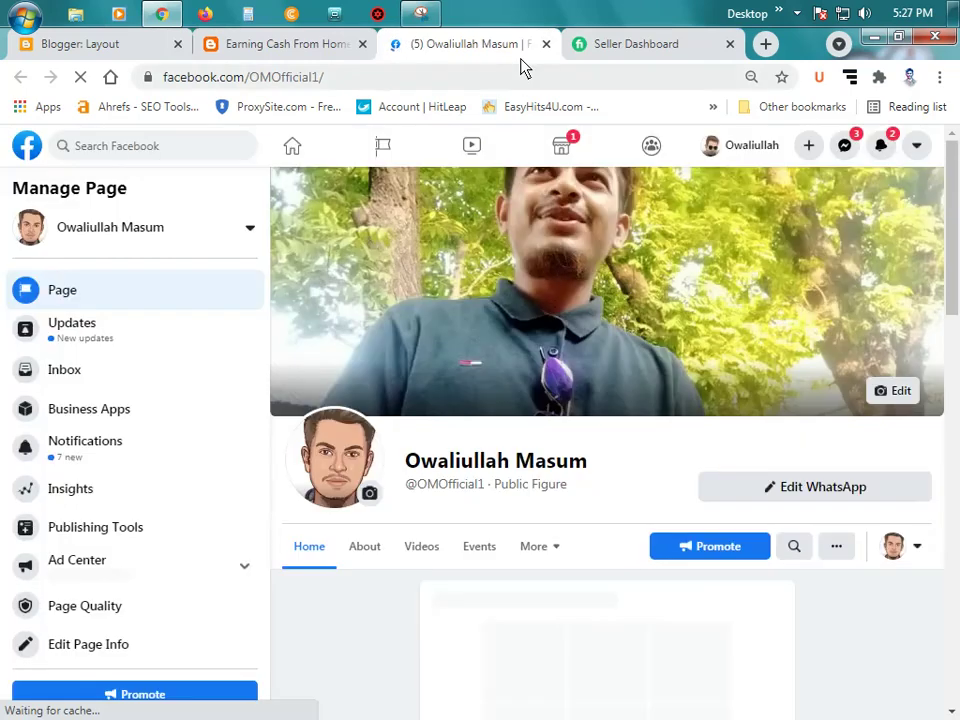
pyautogui.click(546, 44)
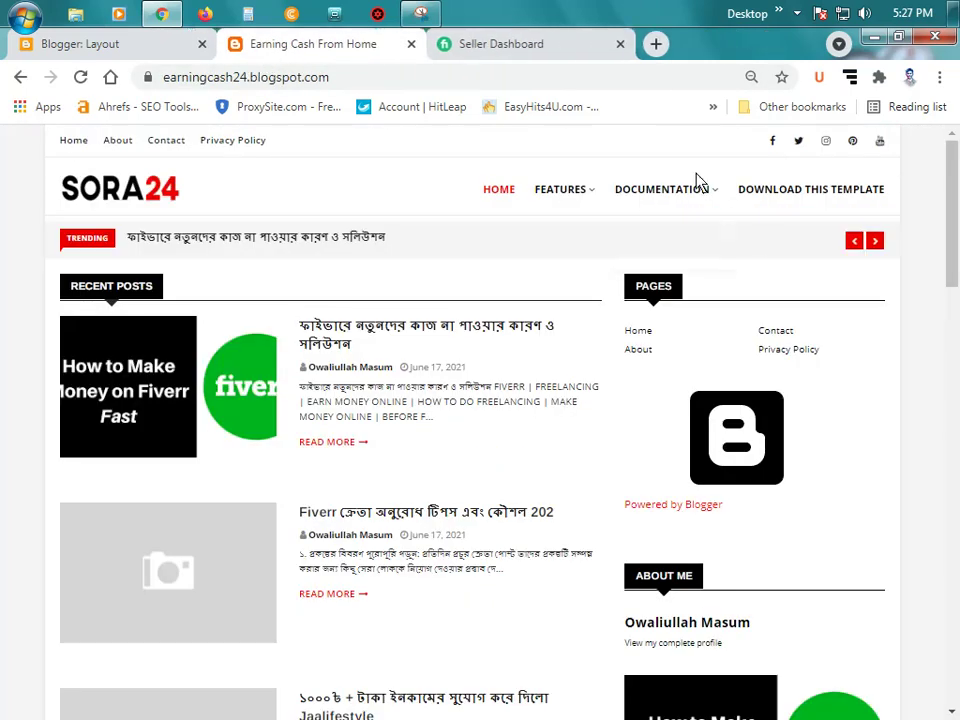
pyautogui.click(798, 143)
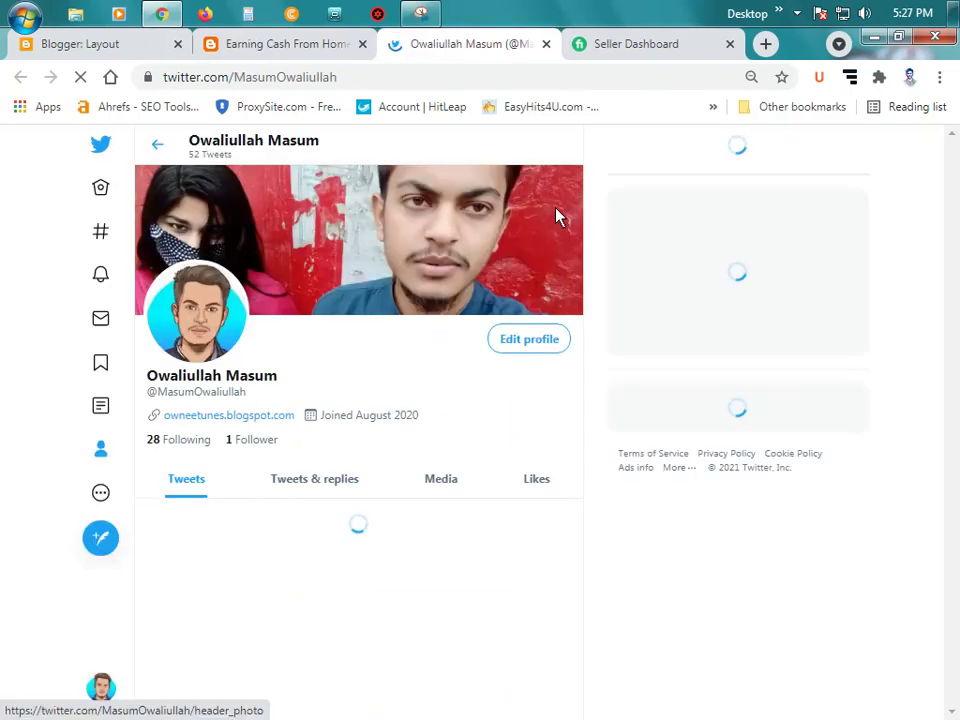
pyautogui.hotkey('ctrl', 'w')
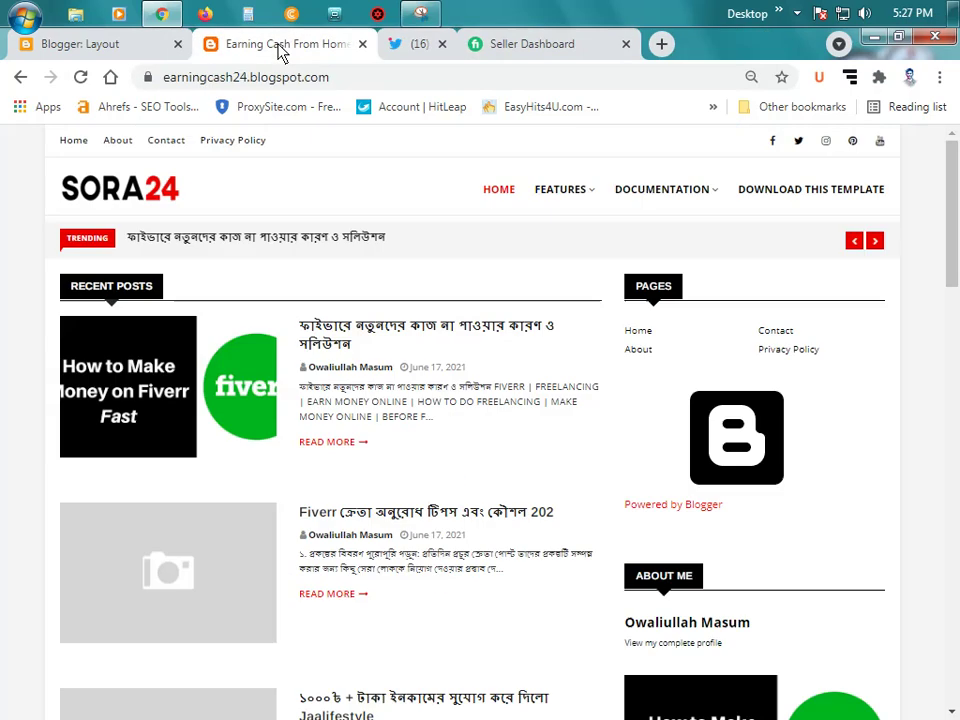
pyautogui.click(827, 142)
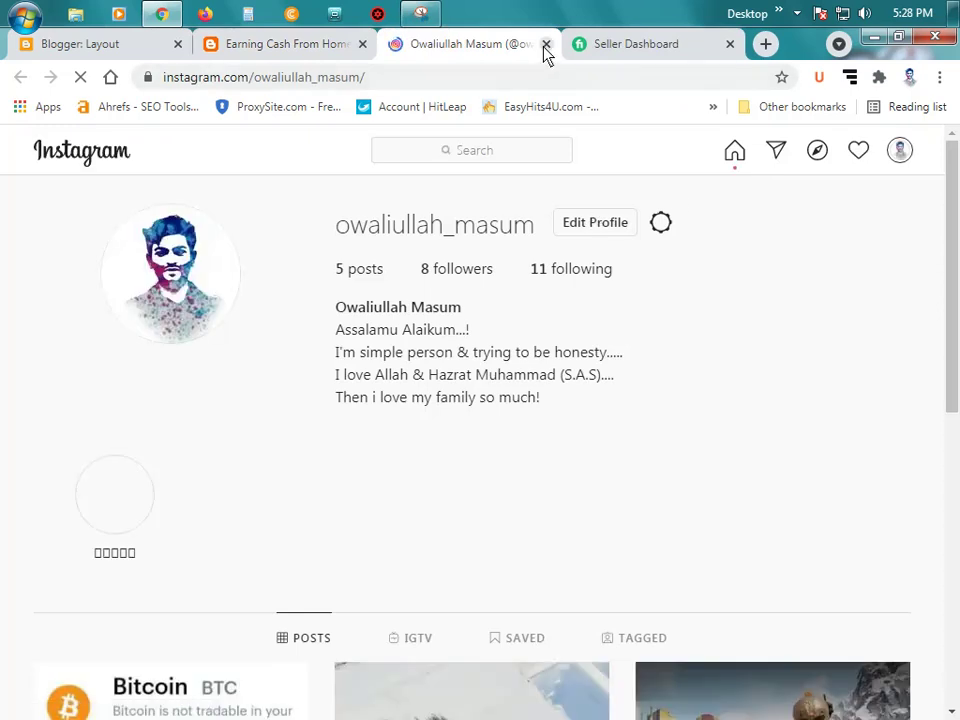
pyautogui.click(546, 44)
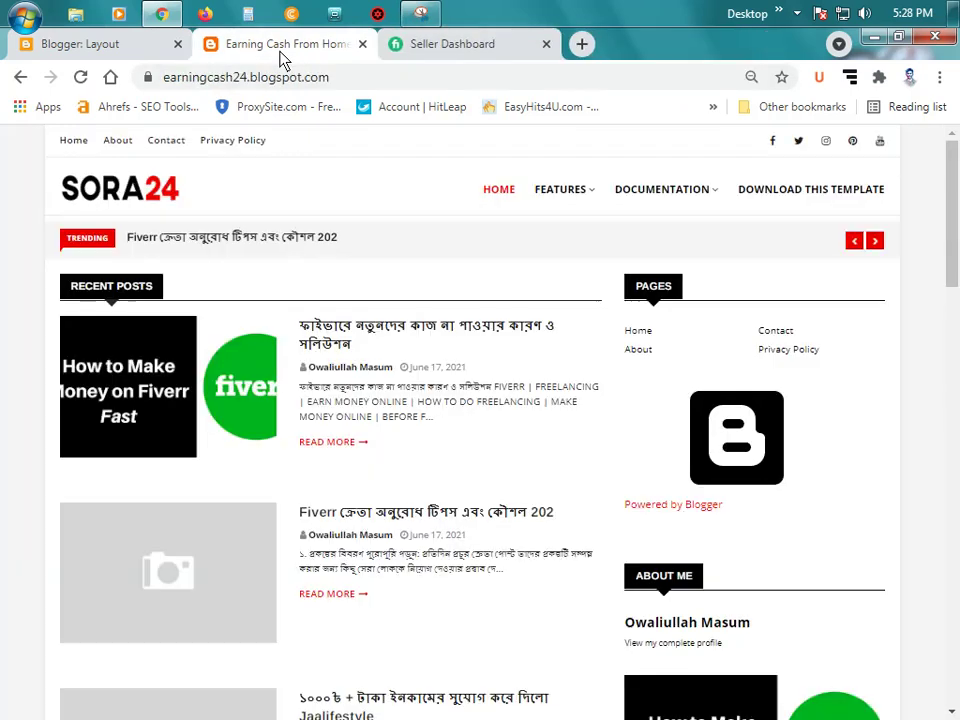
pyautogui.click(880, 145)
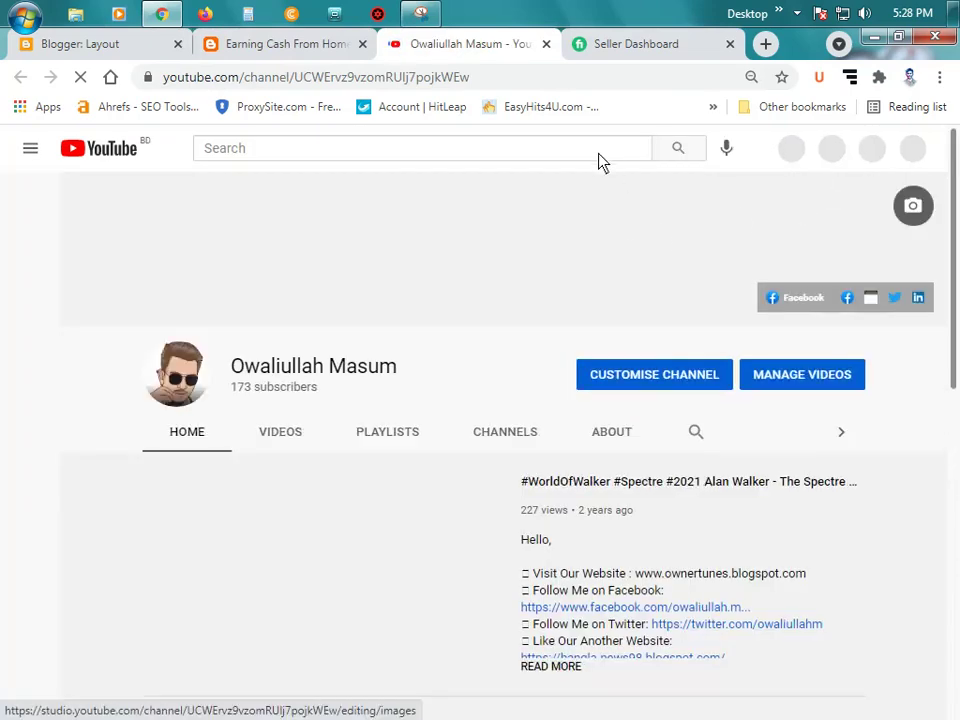
pyautogui.click(546, 44)
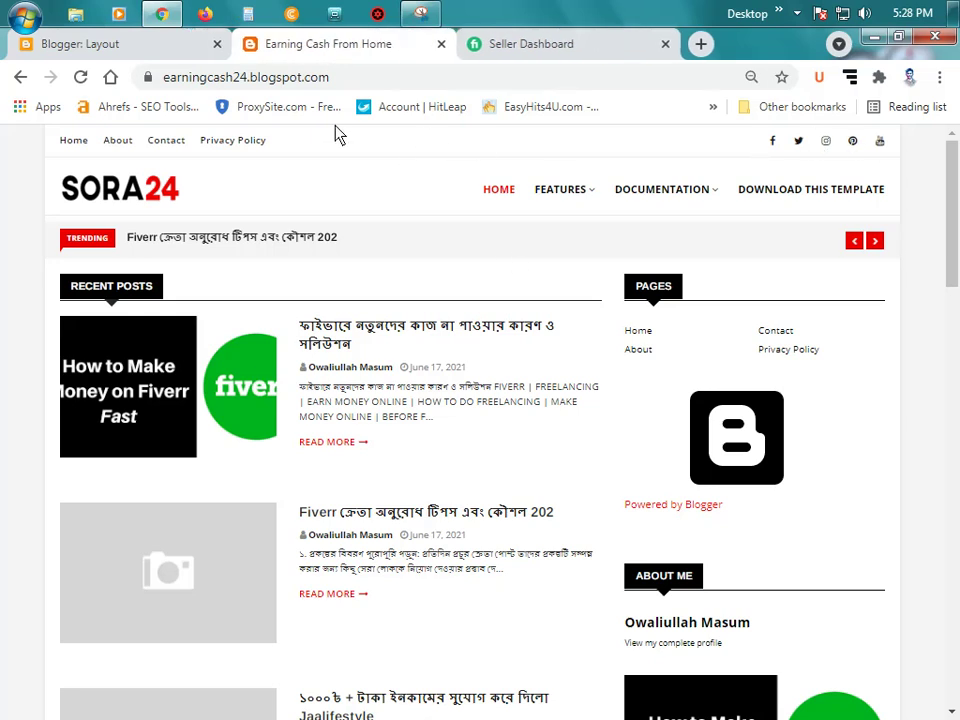
pyautogui.click(100, 44)
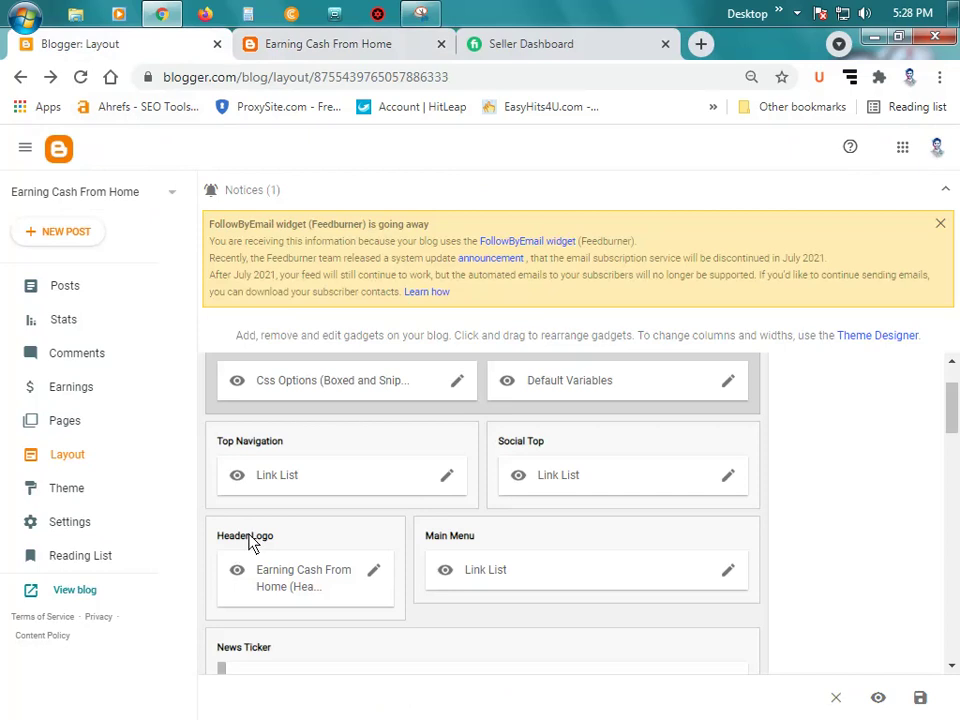
# Step: Remove the SORA24 logo image from the Header Logo gadget, save, and reload the live blog
pyautogui.click(325, 44)
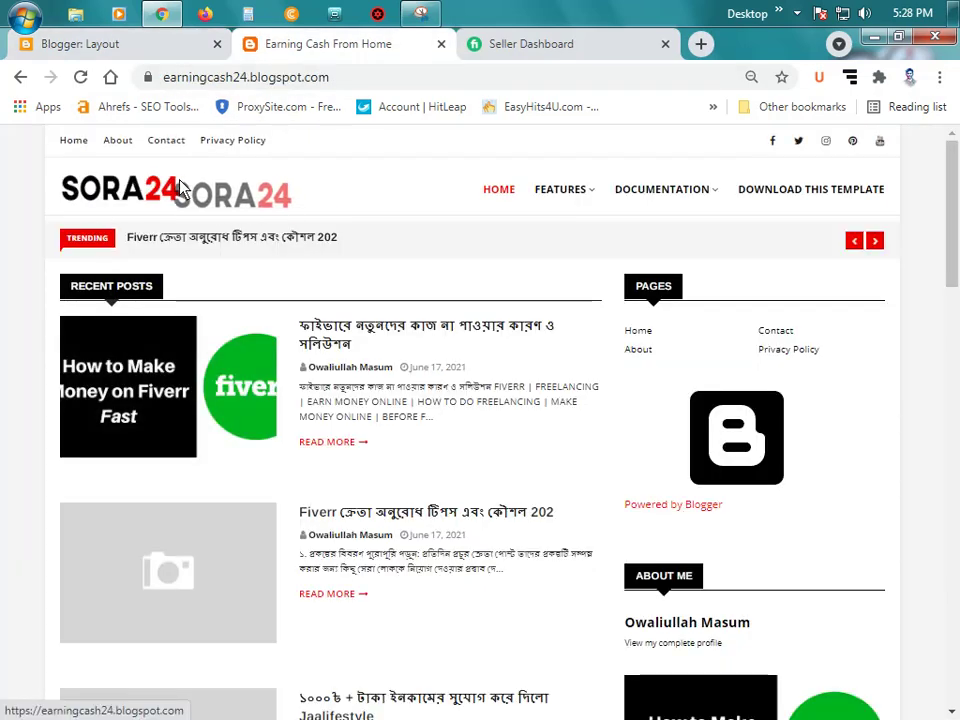
pyautogui.hotkey('ctrl', 'shift', 'Tab')
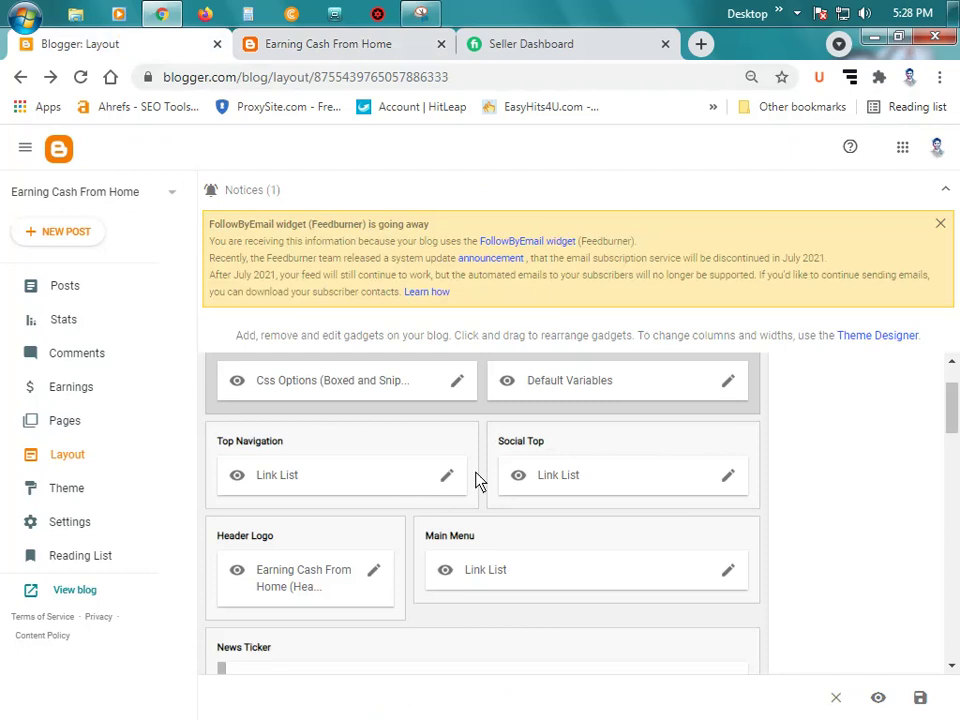
pyautogui.scroll(-2, 478, 482)
pyautogui.click(374, 478)
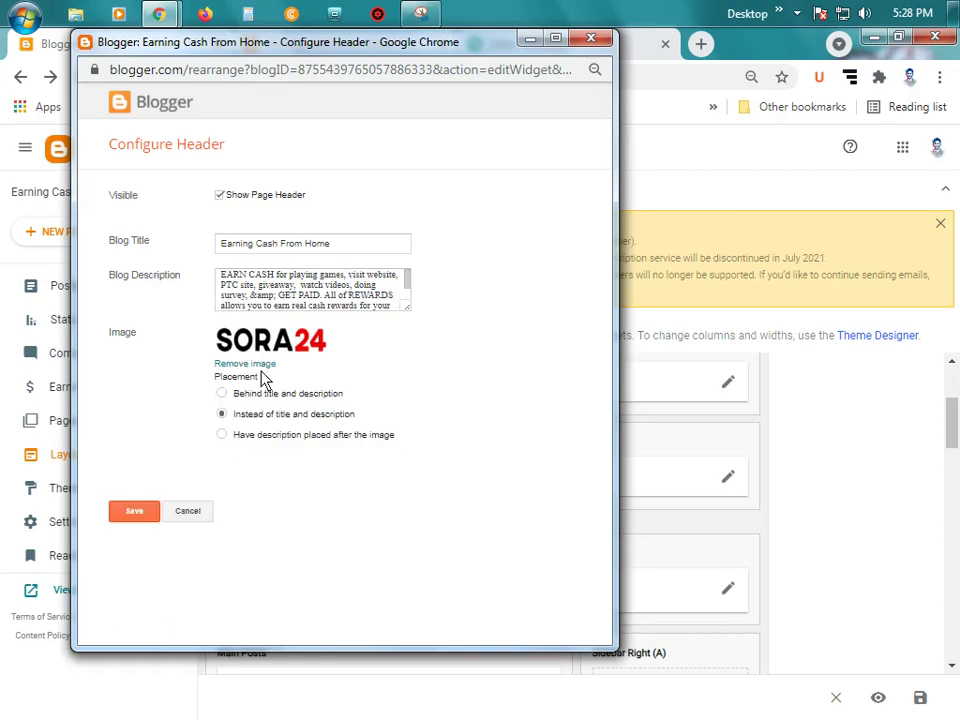
pyautogui.click(257, 365)
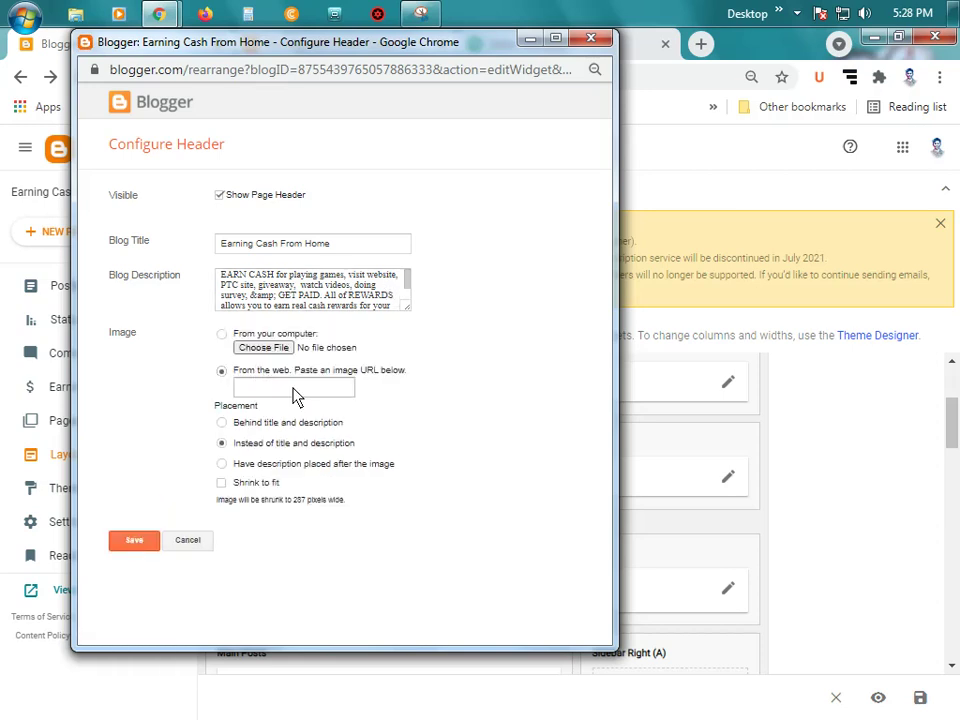
pyautogui.moveTo(490, 48); pyautogui.dragTo(473, 114)
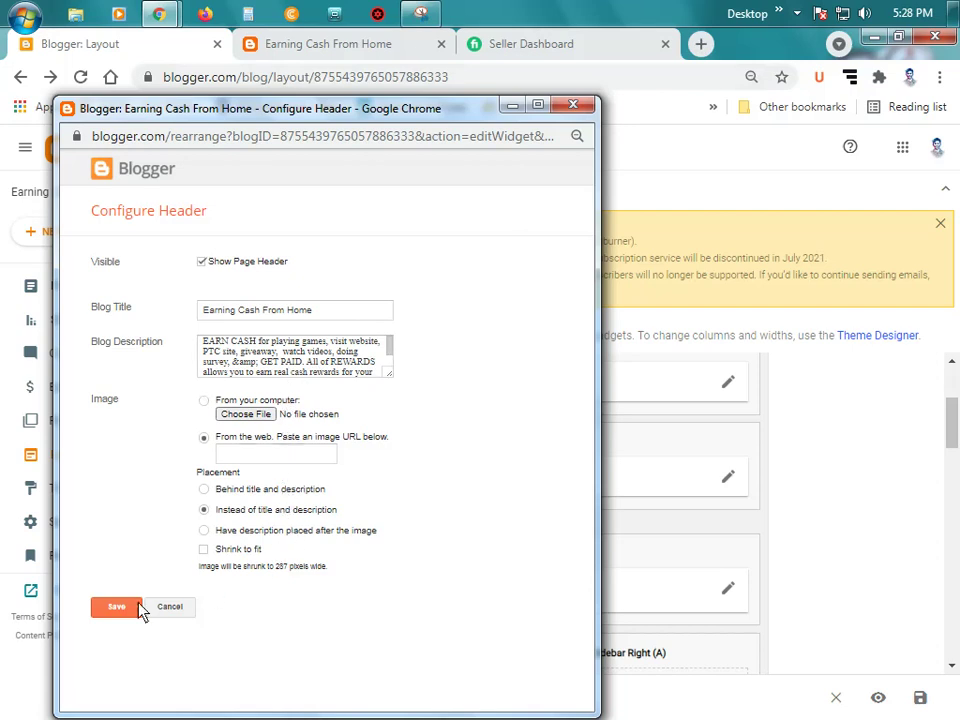
pyautogui.click(115, 612)
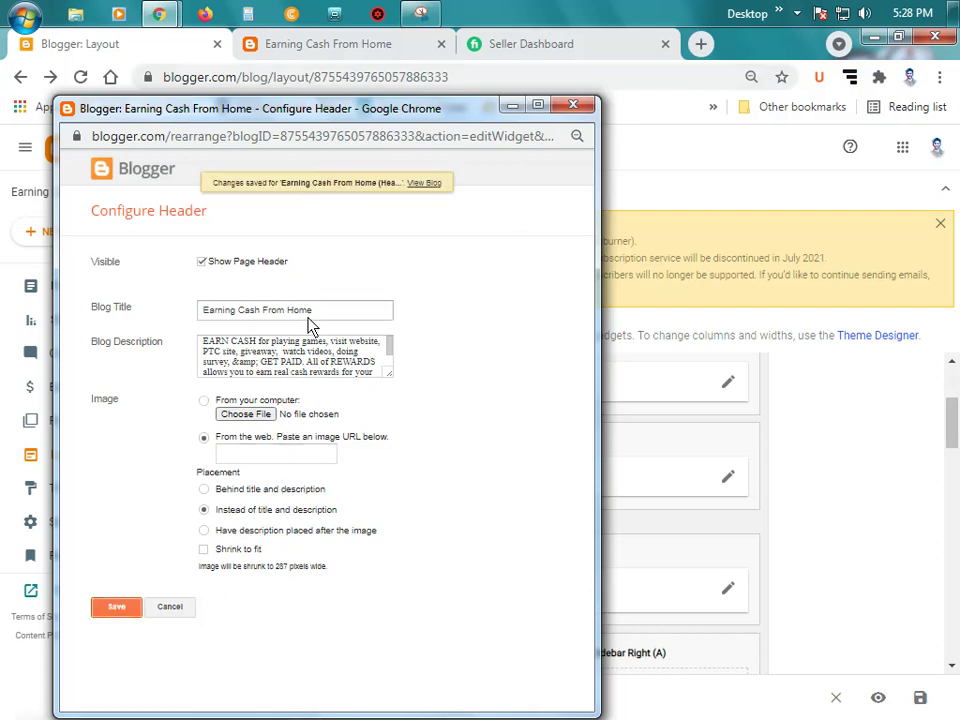
pyautogui.click(286, 50)
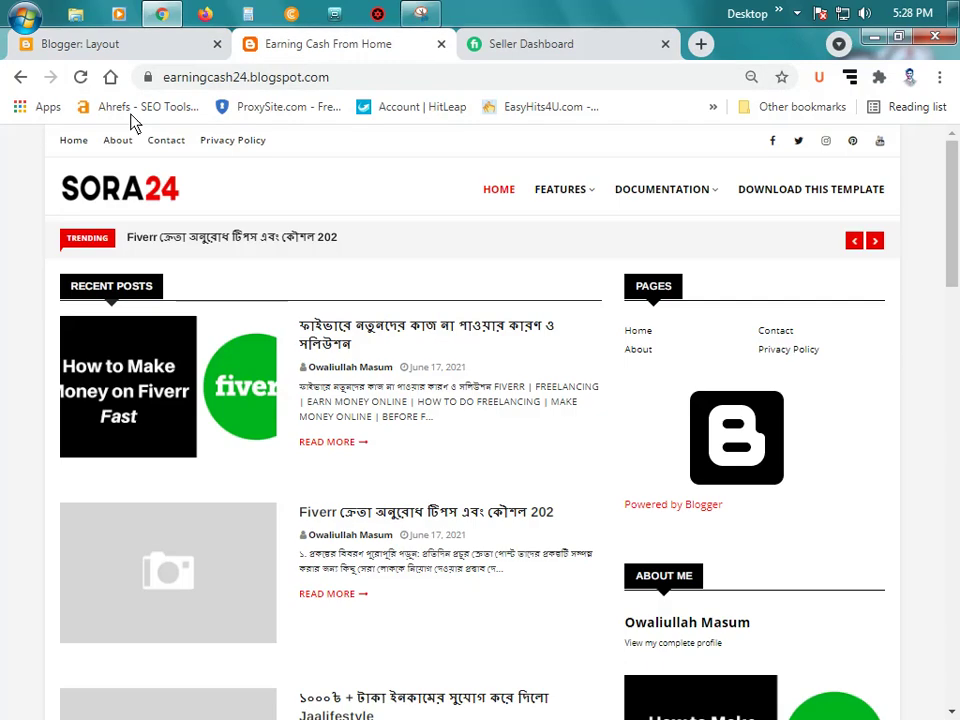
pyautogui.click(81, 77)
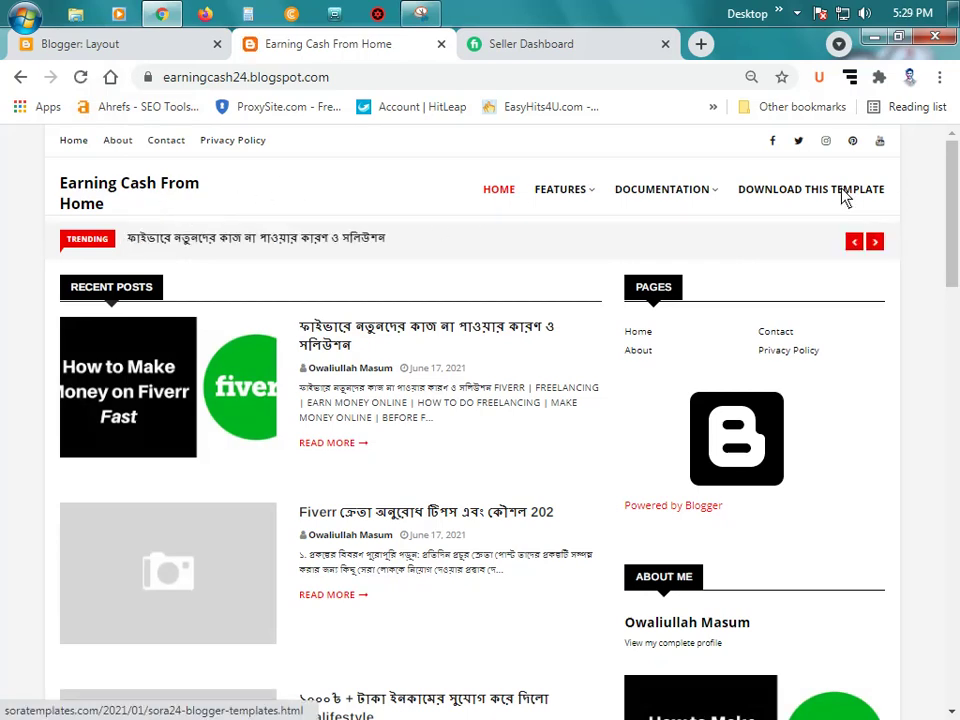
# Step: Open the Main Menu link list settings and its Home item for editing
pyautogui.click(100, 44)
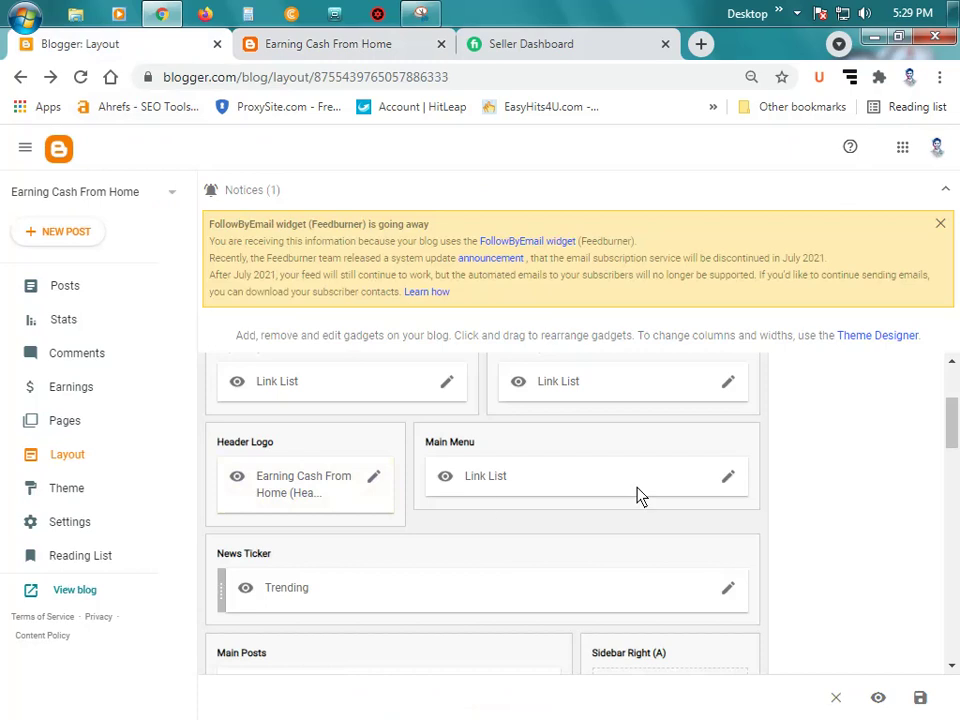
pyautogui.click(727, 480)
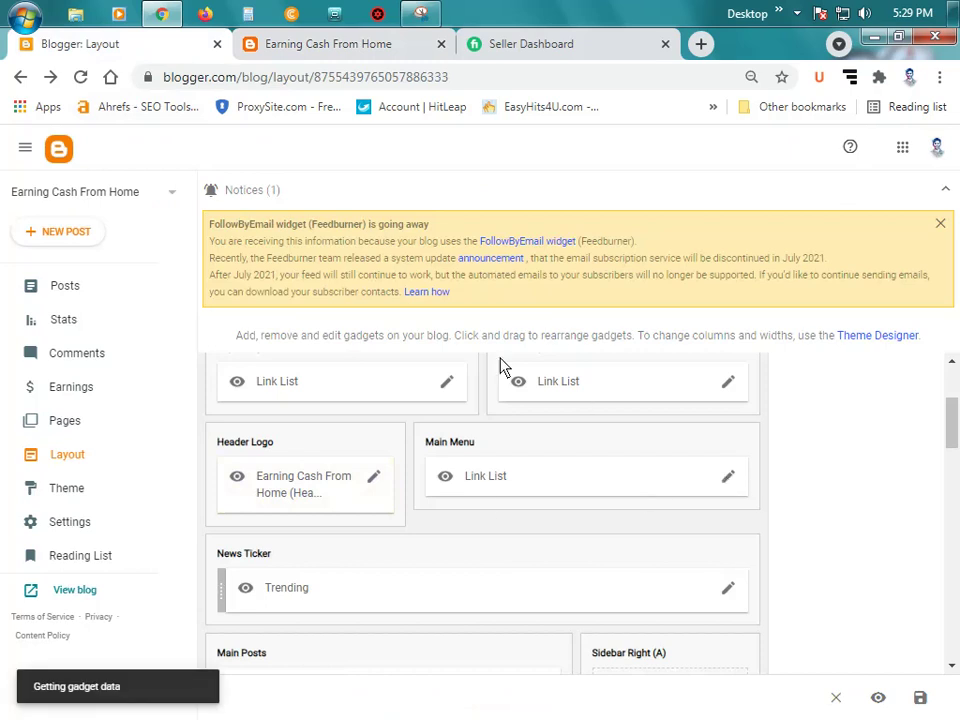
pyautogui.scroll(-3, 431, 493)
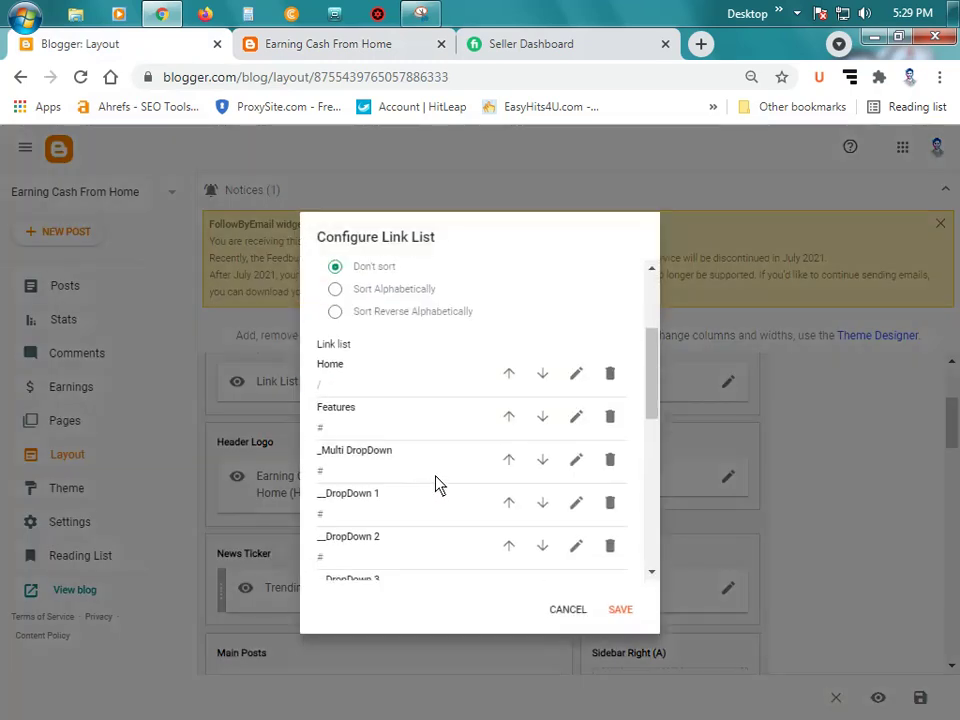
pyautogui.scroll(-8, 435, 485)
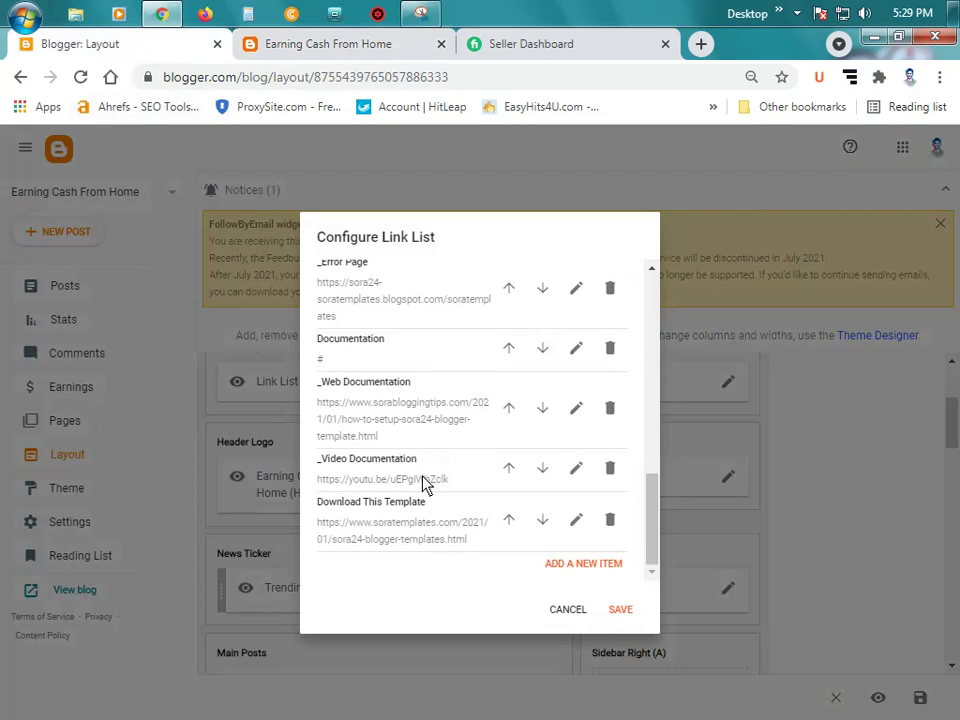
pyautogui.scroll(10, 425, 485)
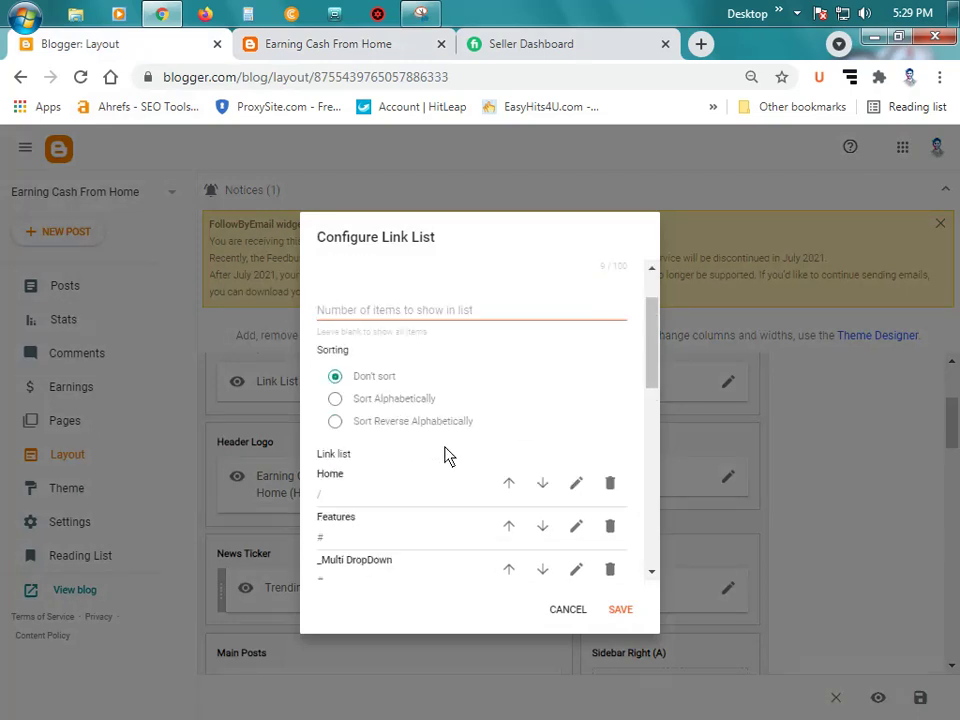
pyautogui.scroll(-1, 445, 456)
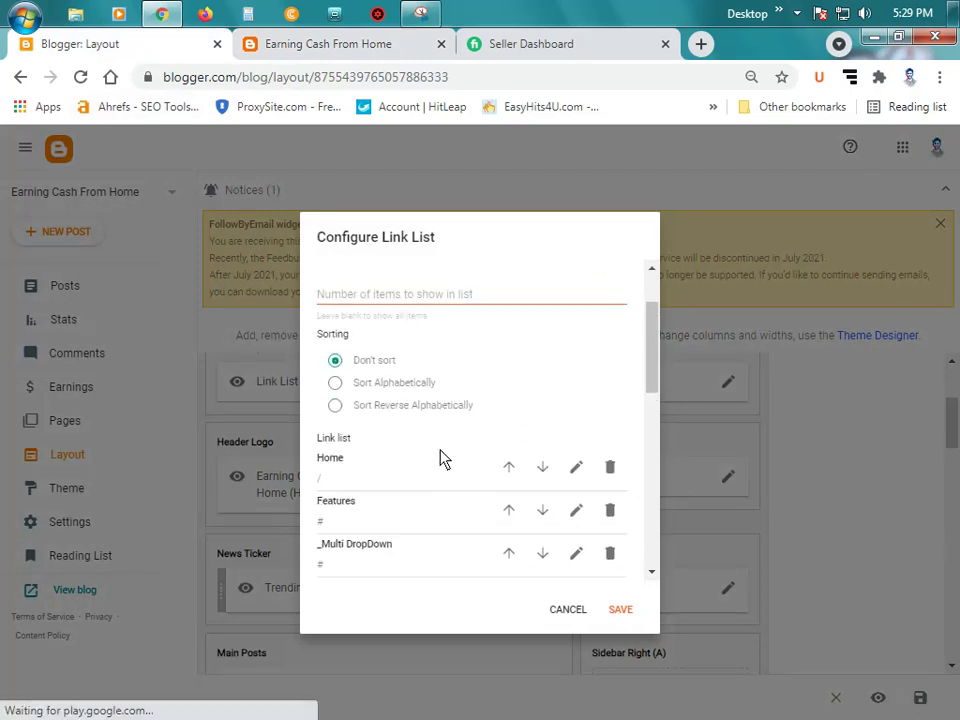
pyautogui.click(580, 472)
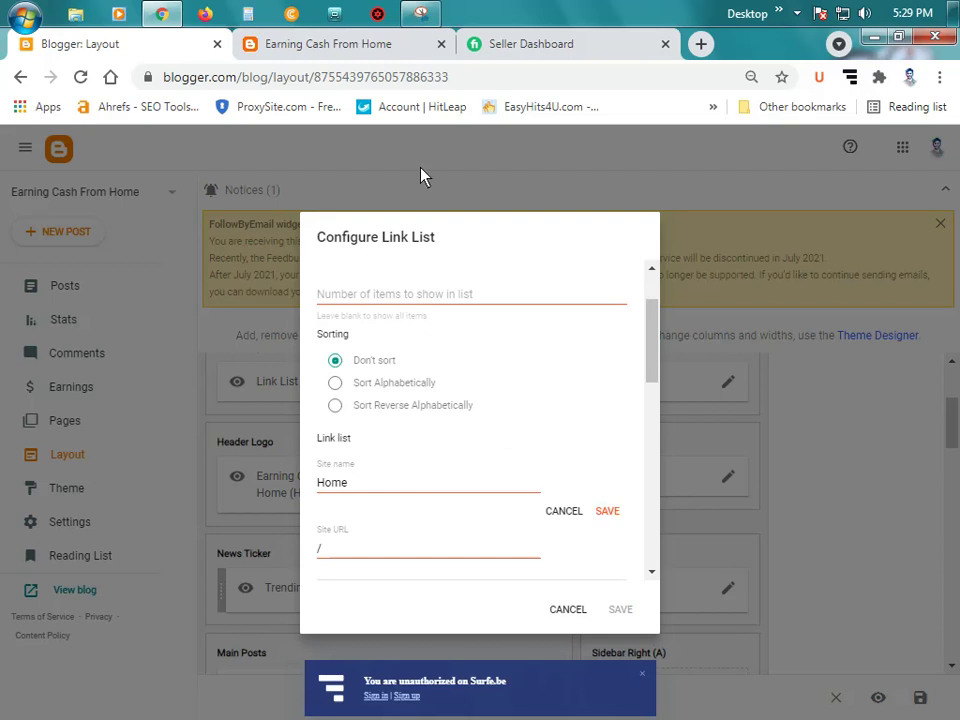
# Step: Copy the live blog's home page address and paste it as Home's Site URL
pyautogui.click(320, 44)
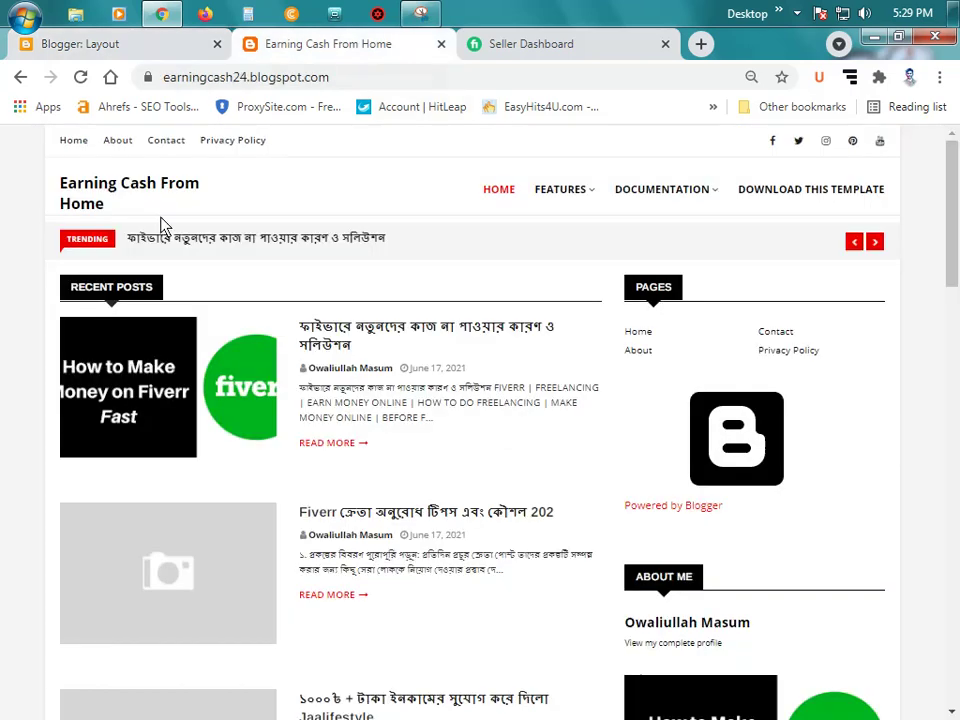
pyautogui.click(111, 184)
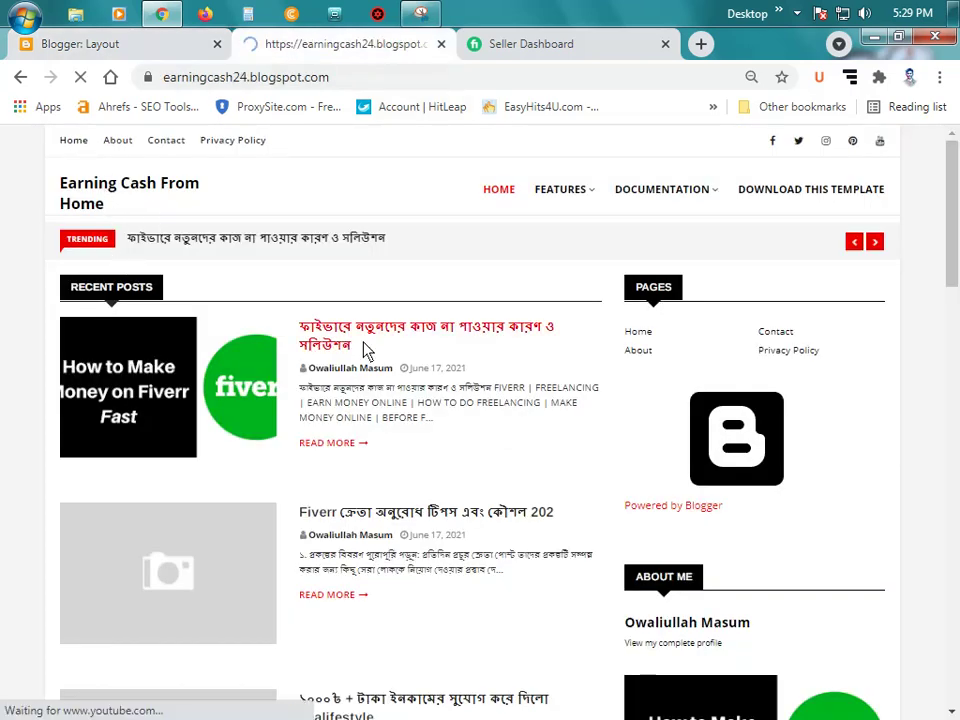
pyautogui.click(300, 84)
pyautogui.rightClick(300, 84)
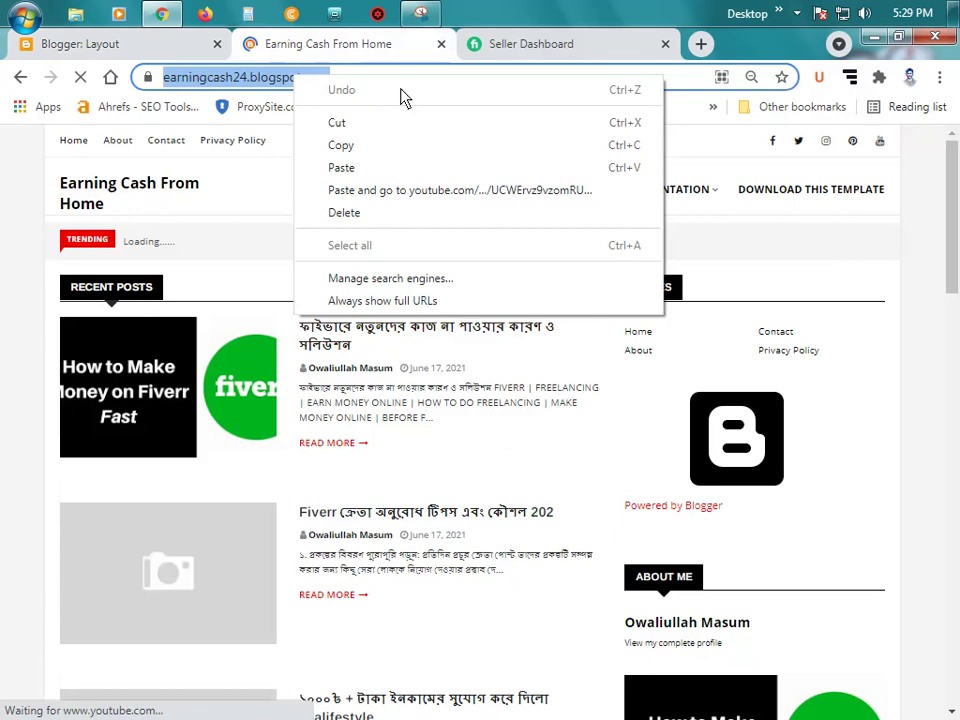
pyautogui.click(384, 148)
pyautogui.click(188, 42)
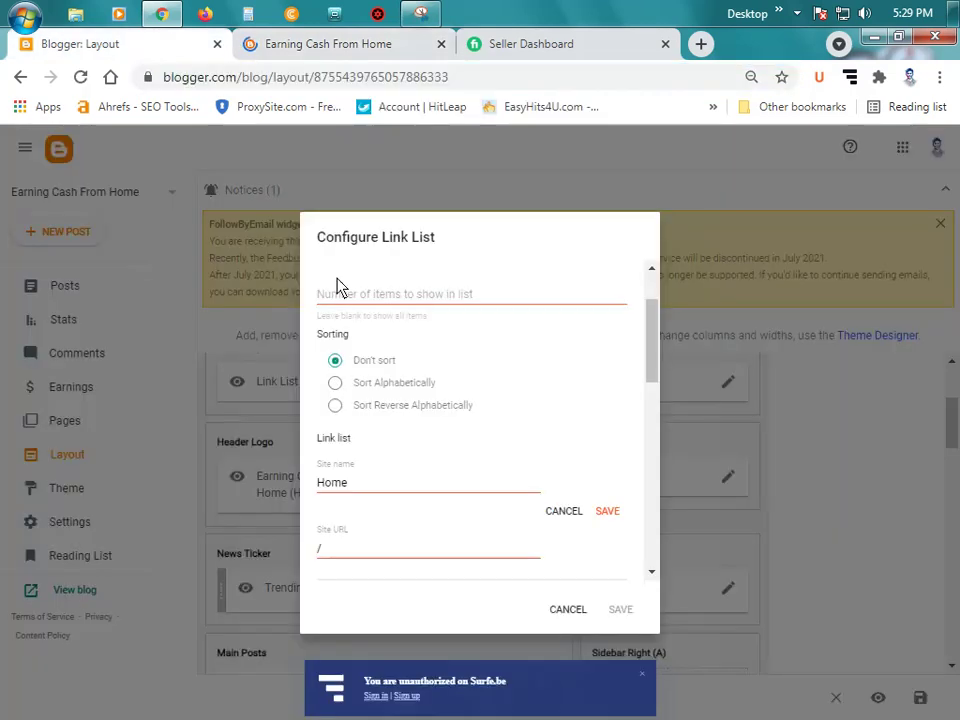
pyautogui.doubleClick(392, 553)
pyautogui.hotkey('ctrl', 'v')
pyautogui.click(605, 512)
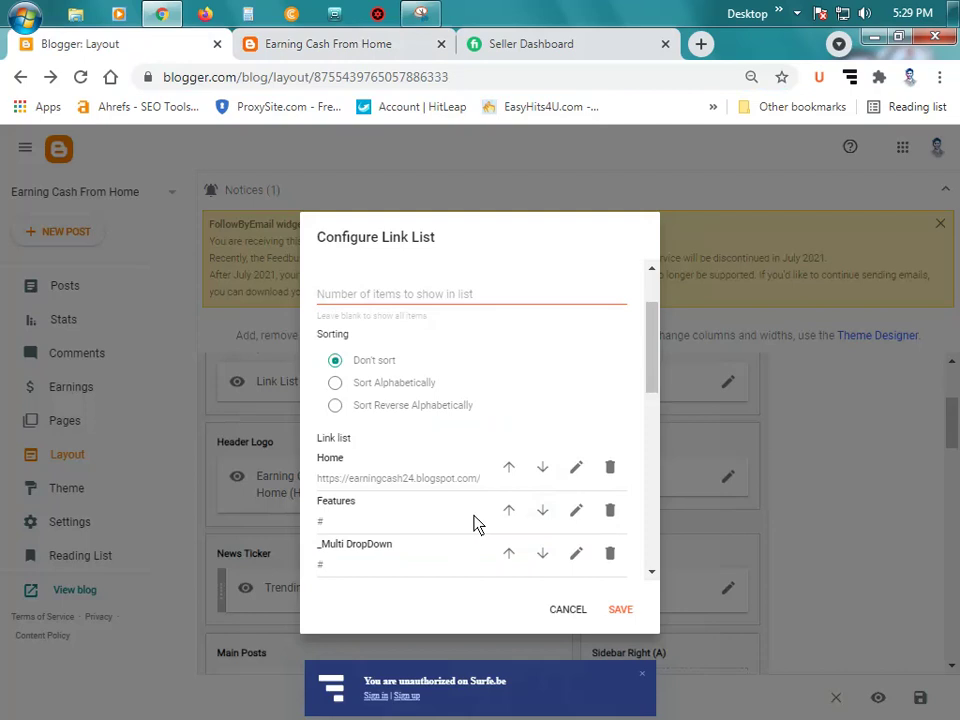
# Step: Begin editing the Features item, then cancel the Link List settings without saving
pyautogui.click(576, 510)
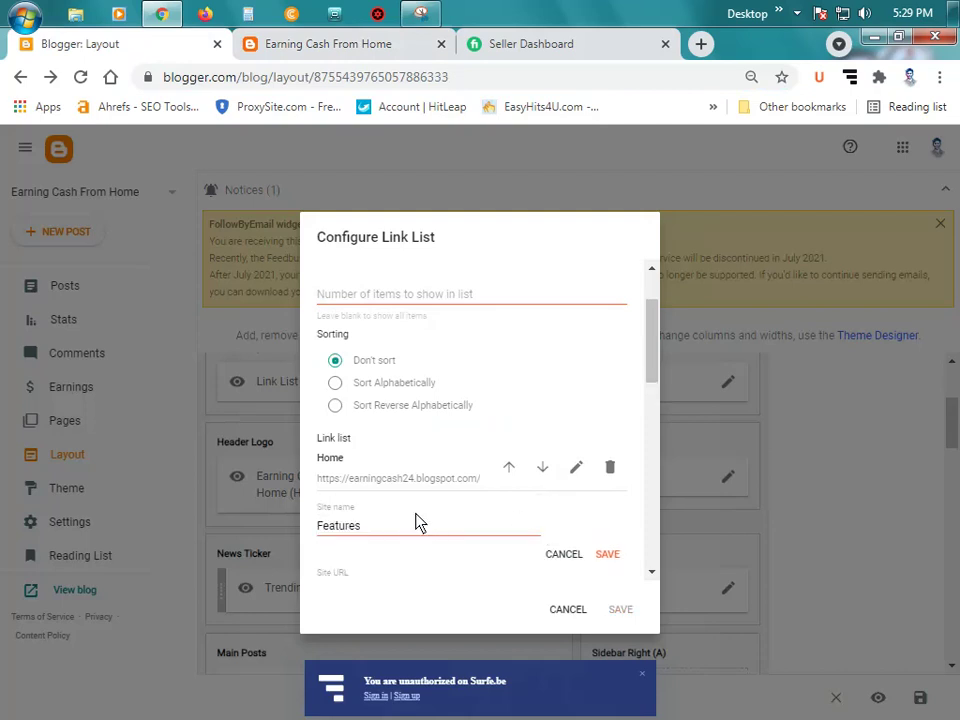
pyautogui.doubleClick(414, 538)
pyautogui.click(302, 42)
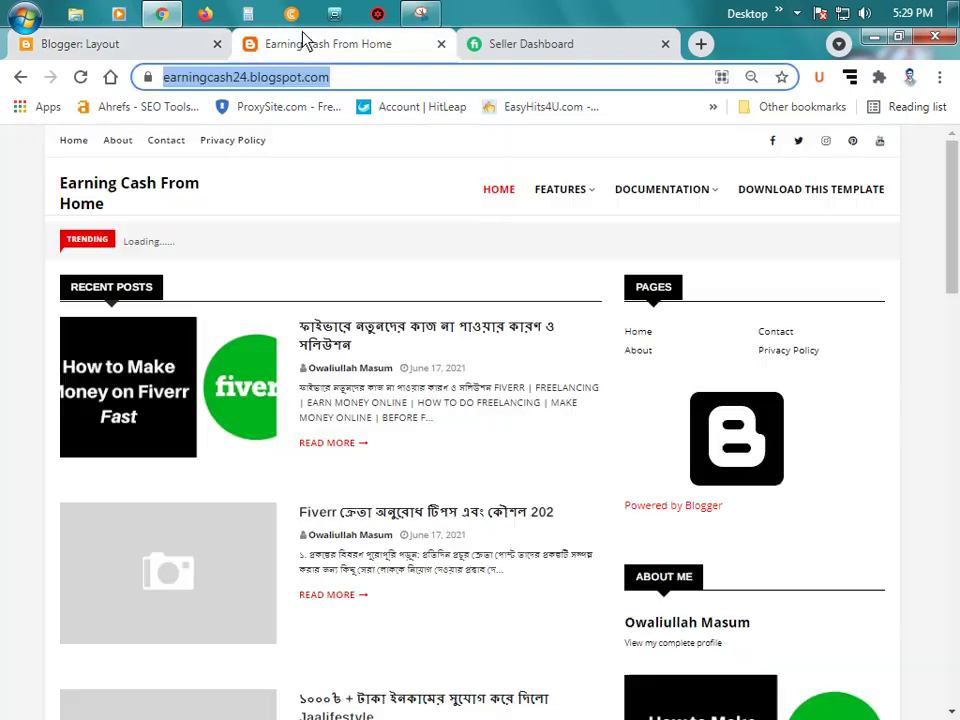
pyautogui.scroll(-9, 672, 470)
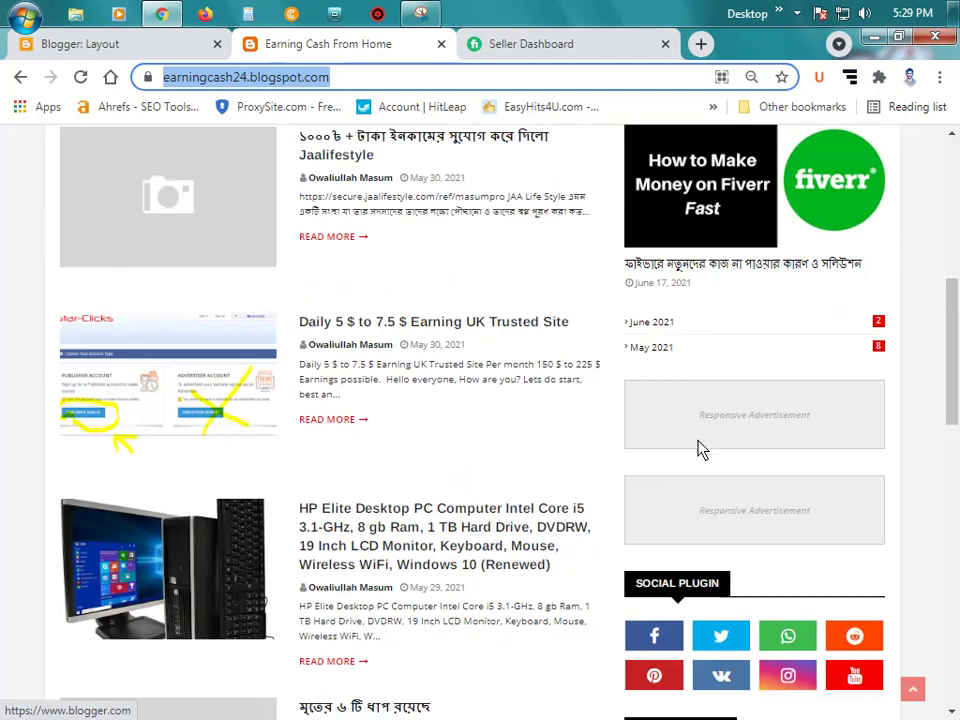
pyautogui.scroll(-3, 700, 450)
pyautogui.scroll(4, 700, 450)
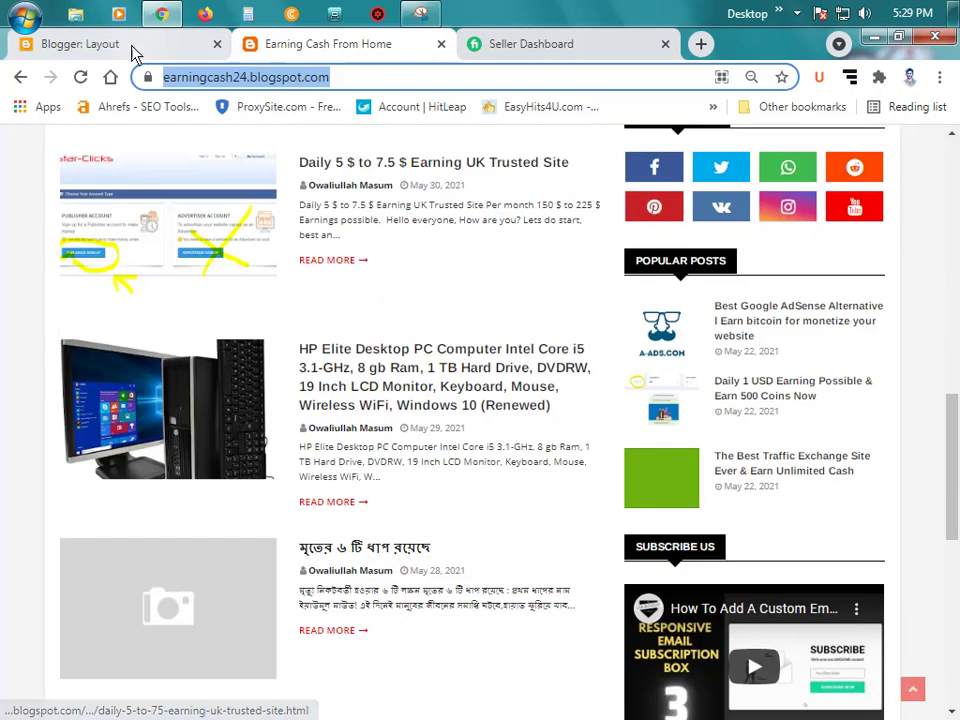
pyautogui.click(130, 45)
pyautogui.click(568, 609)
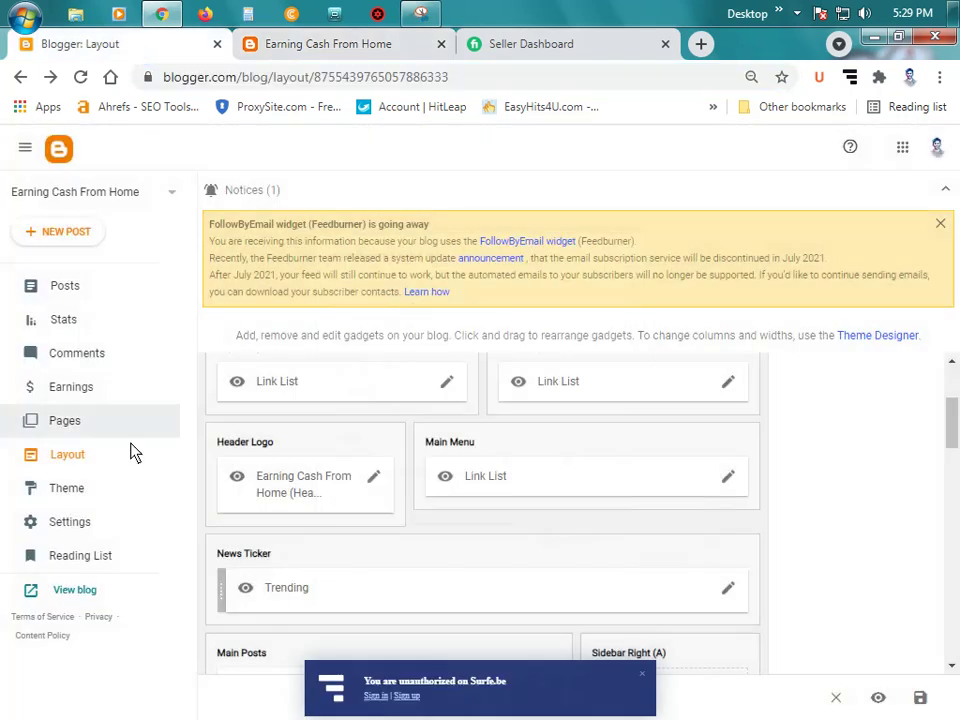
pyautogui.click(86, 428)
# Step: Add a Labels gadget to Sidebar Right (A), sorted alphabetically as a list, and save it
pyautogui.click(90, 463)
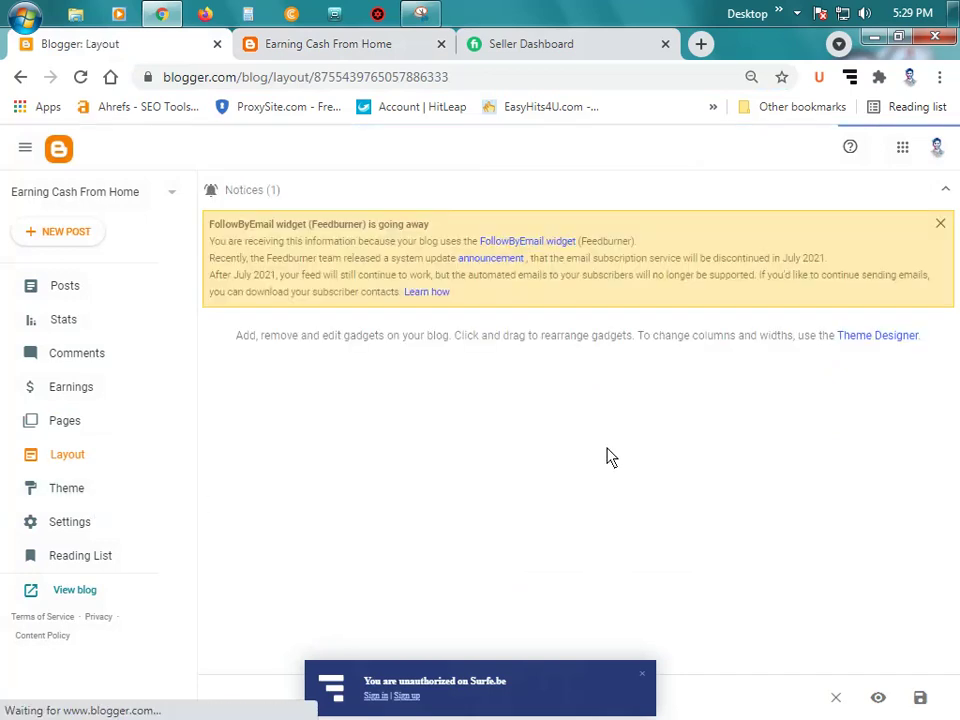
pyautogui.scroll(-3, 711, 431)
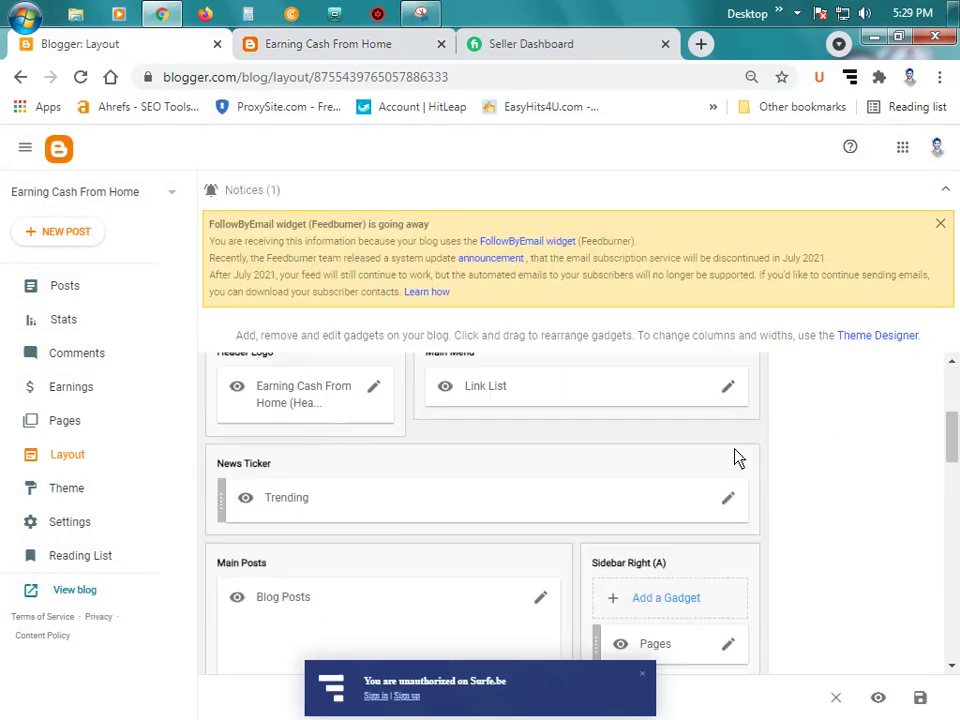
pyautogui.click(668, 596)
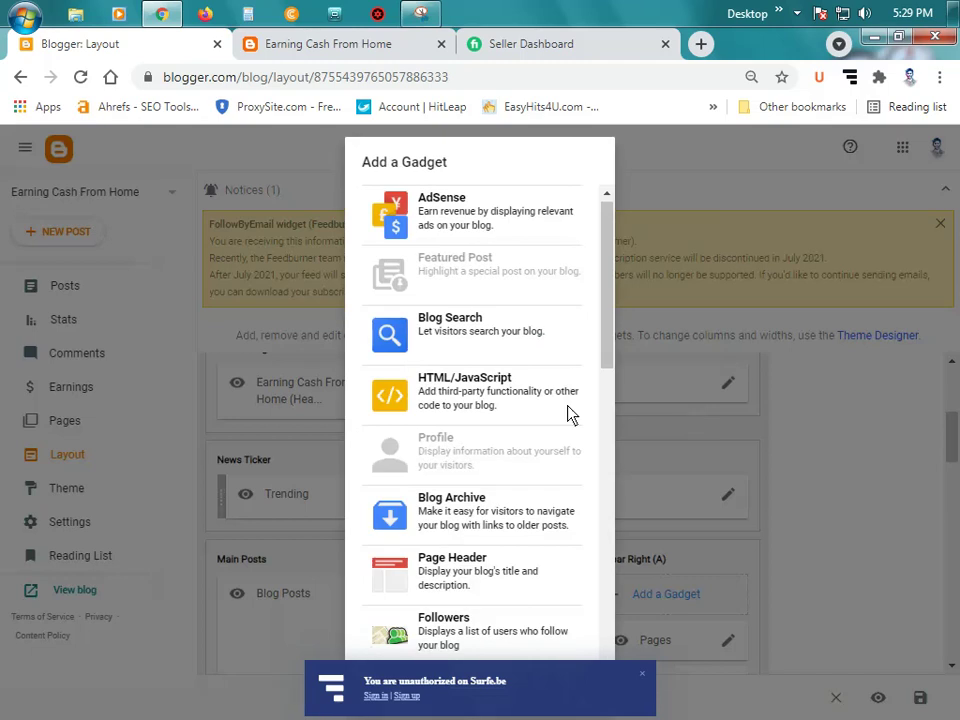
pyautogui.scroll(-2, 518, 402)
pyautogui.scroll(-2, 518, 410)
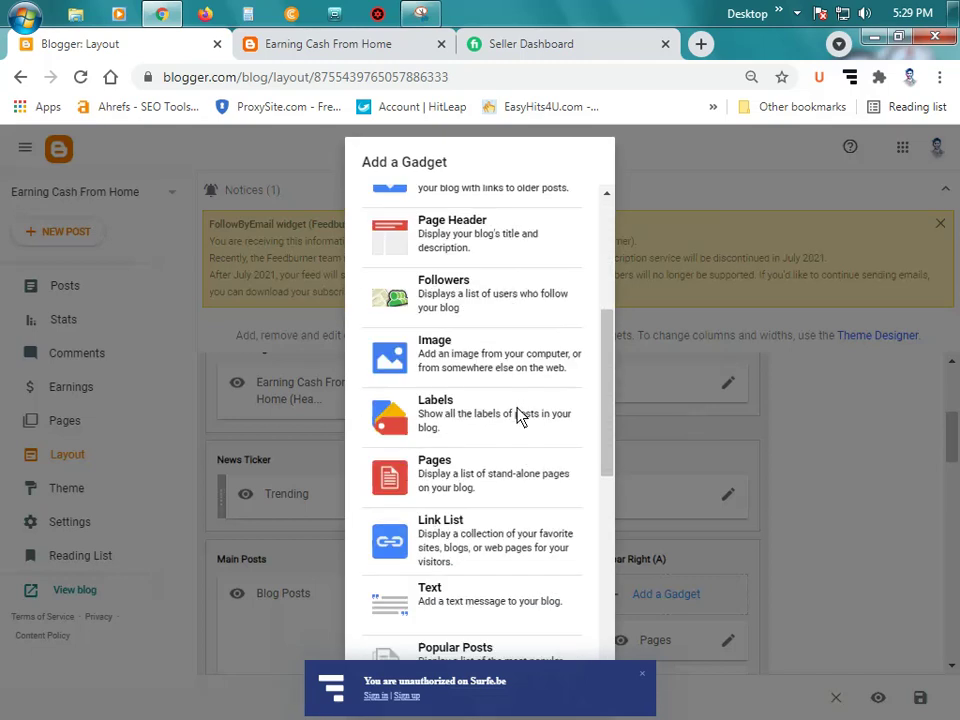
pyautogui.click(480, 382)
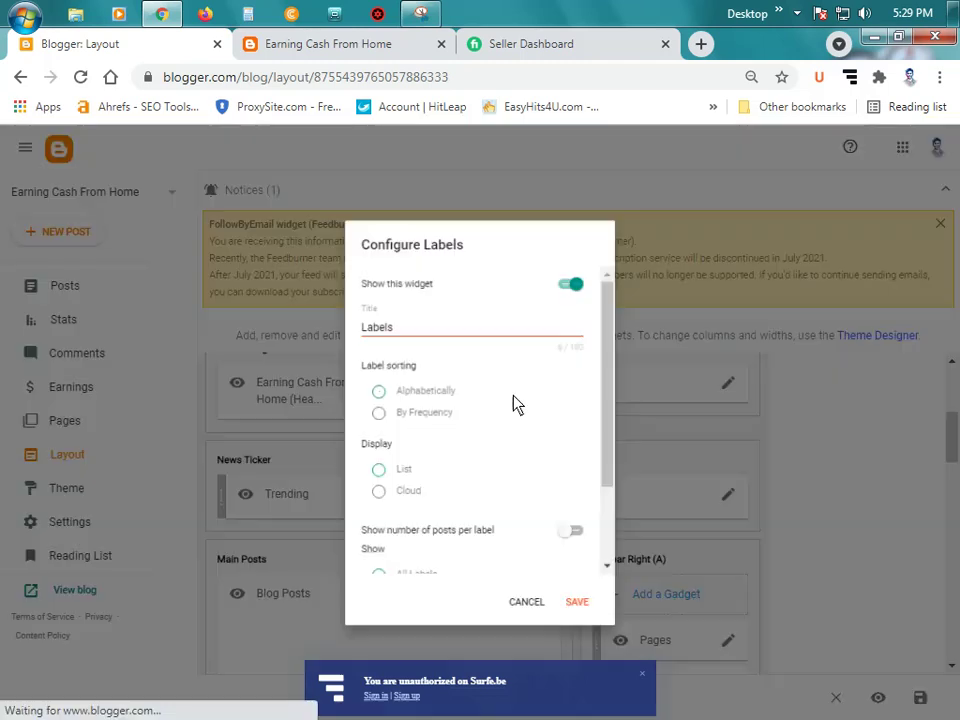
pyautogui.scroll(-1, 500, 413)
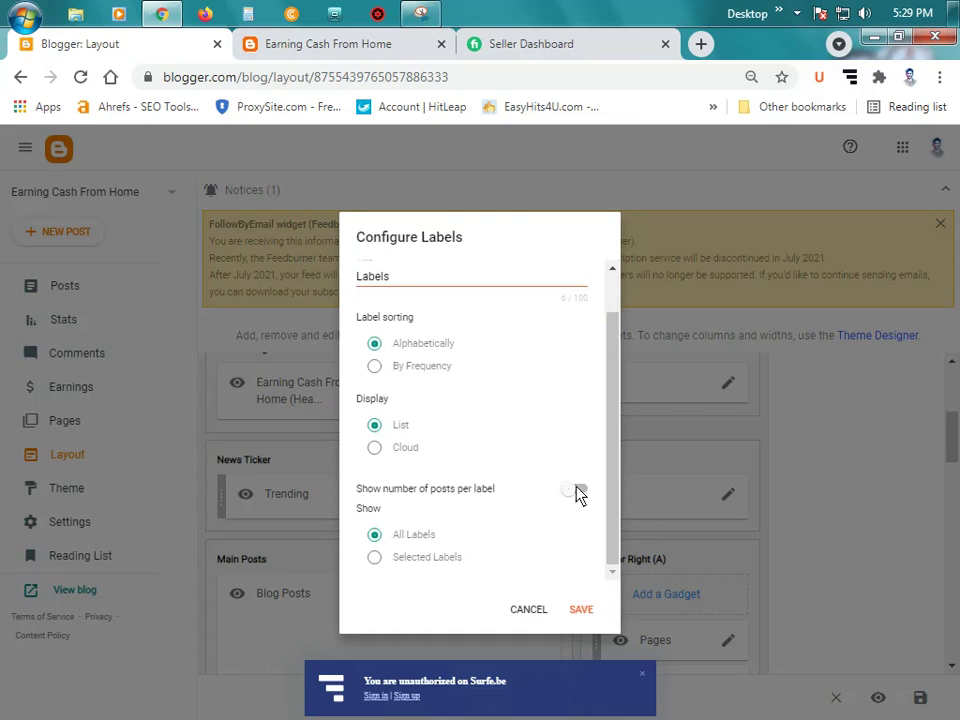
pyautogui.scroll(1, 543, 494)
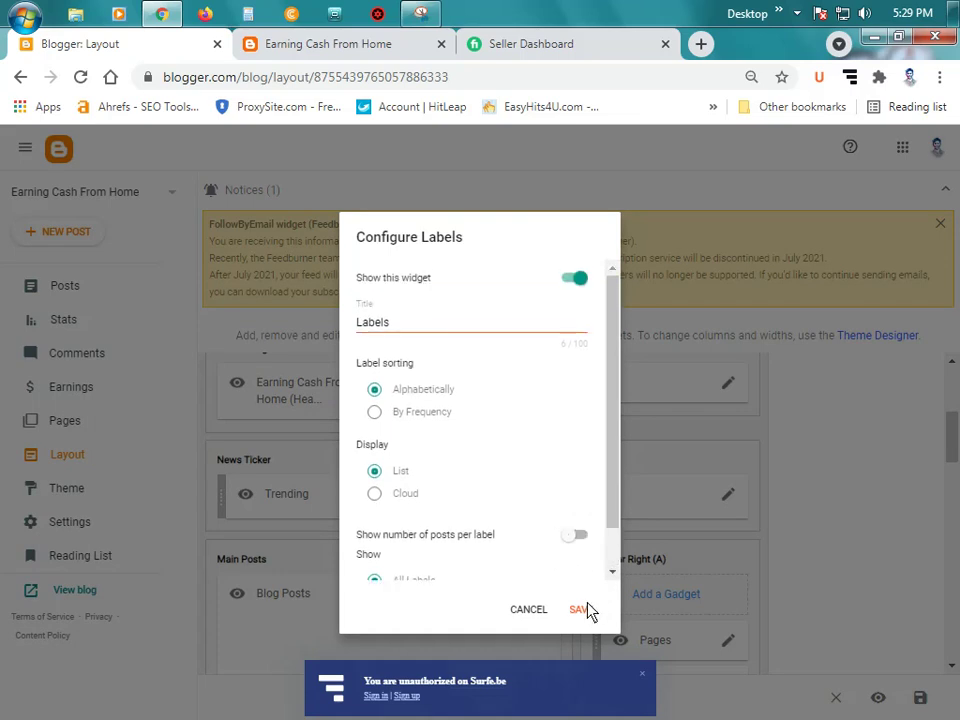
pyautogui.click(580, 609)
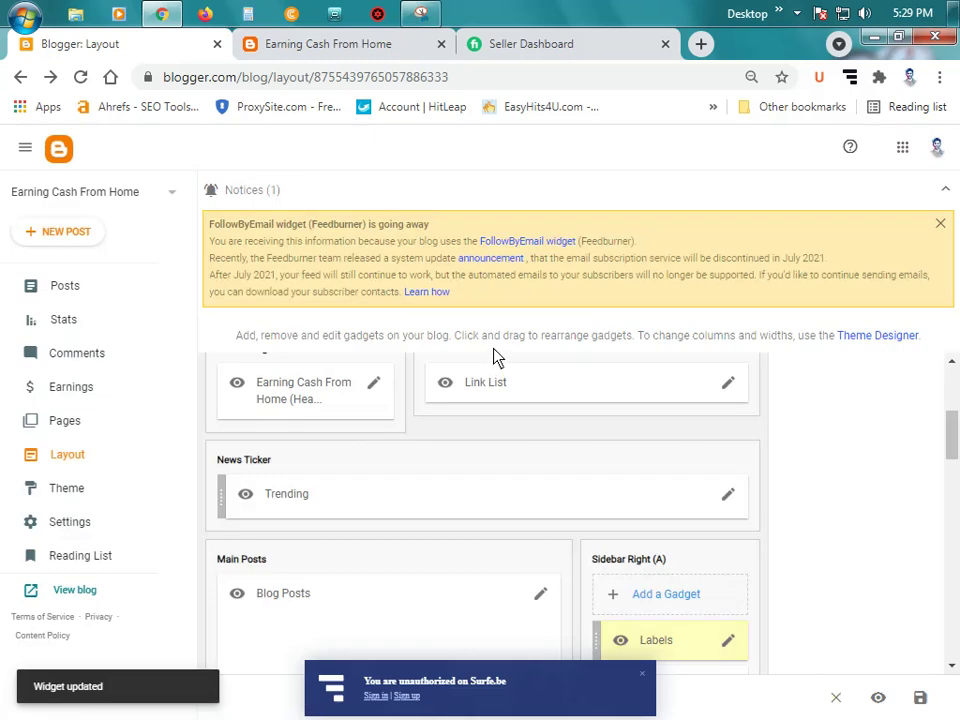
pyautogui.click(300, 43)
# Step: Reload the live blog and scroll to the sidebar's alphabetical LABELS list
pyautogui.click(80, 77)
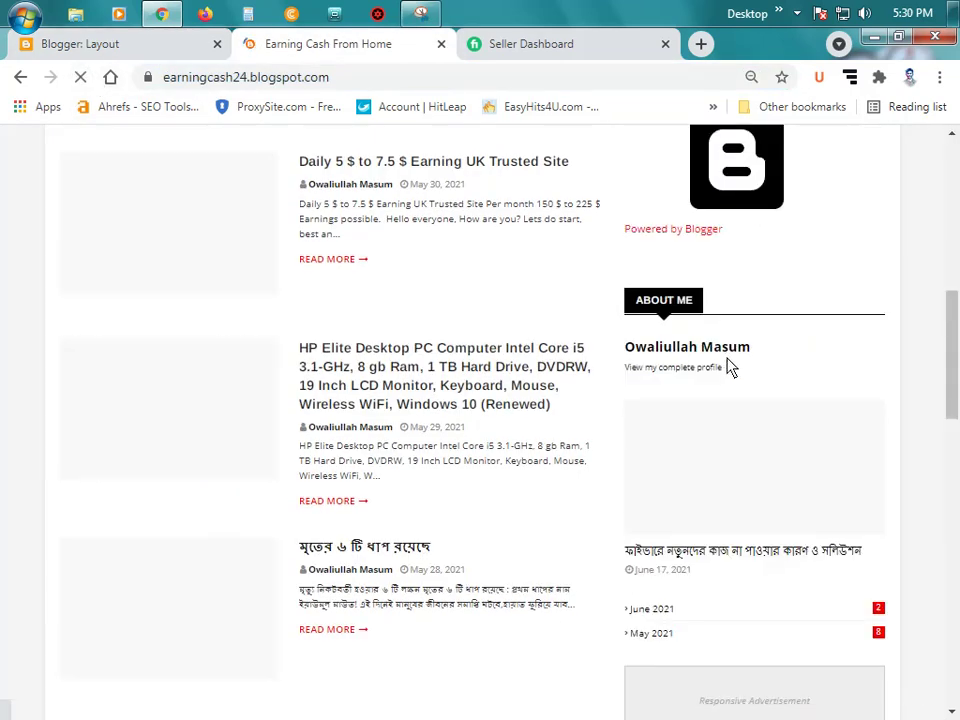
pyautogui.scroll(4, 730, 368)
pyautogui.scroll(1, 727, 368)
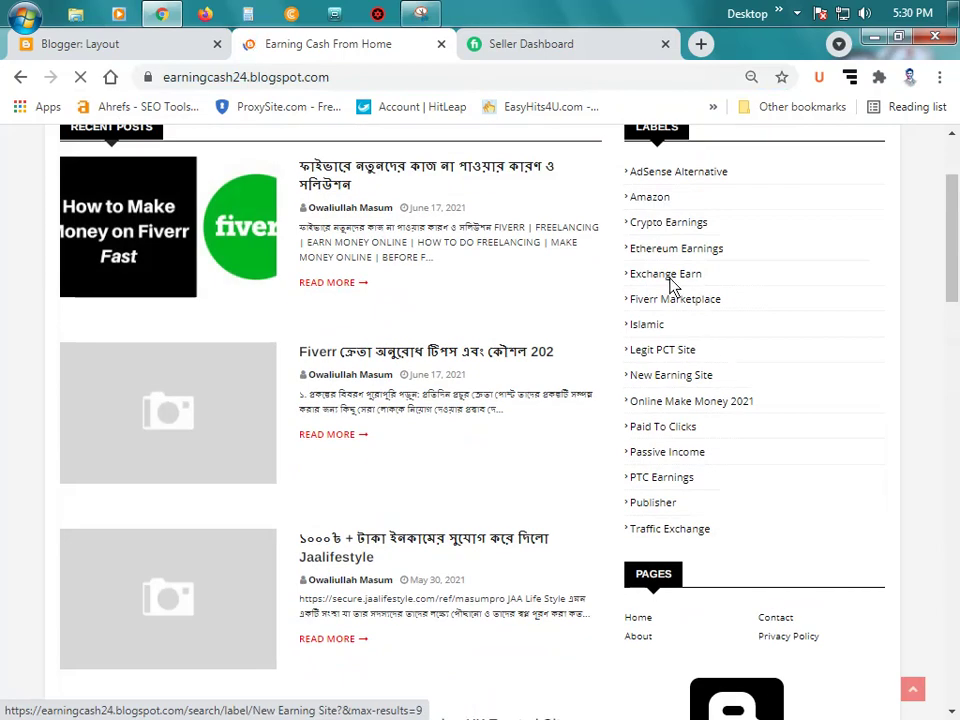
pyautogui.scroll(2, 680, 220)
pyautogui.scroll(-2, 680, 406)
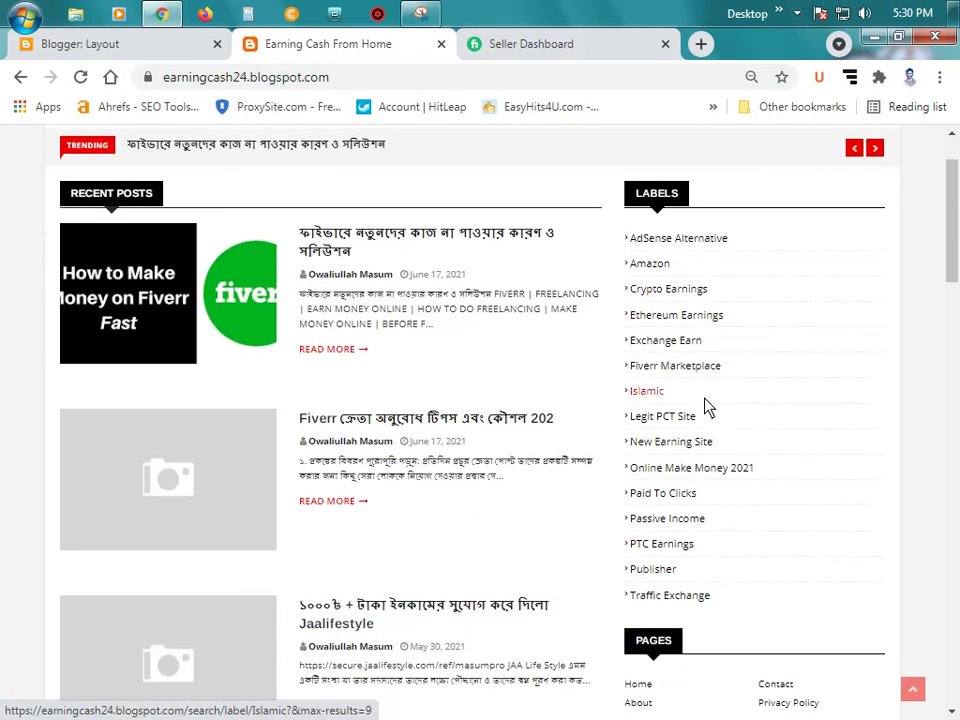
pyautogui.scroll(2, 655, 407)
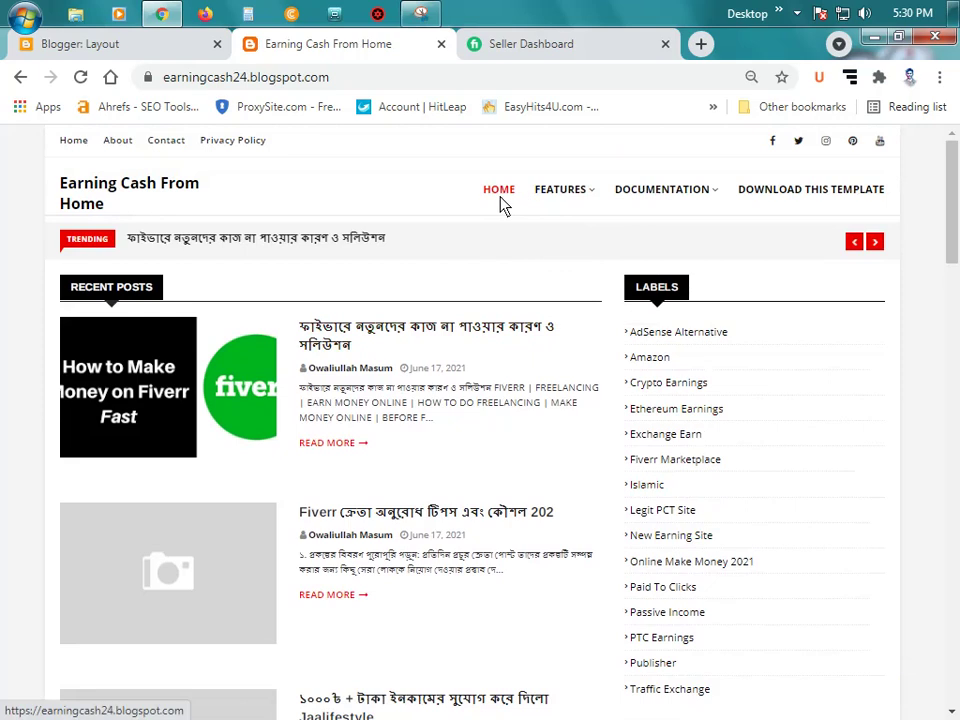
pyautogui.moveTo(570, 203)
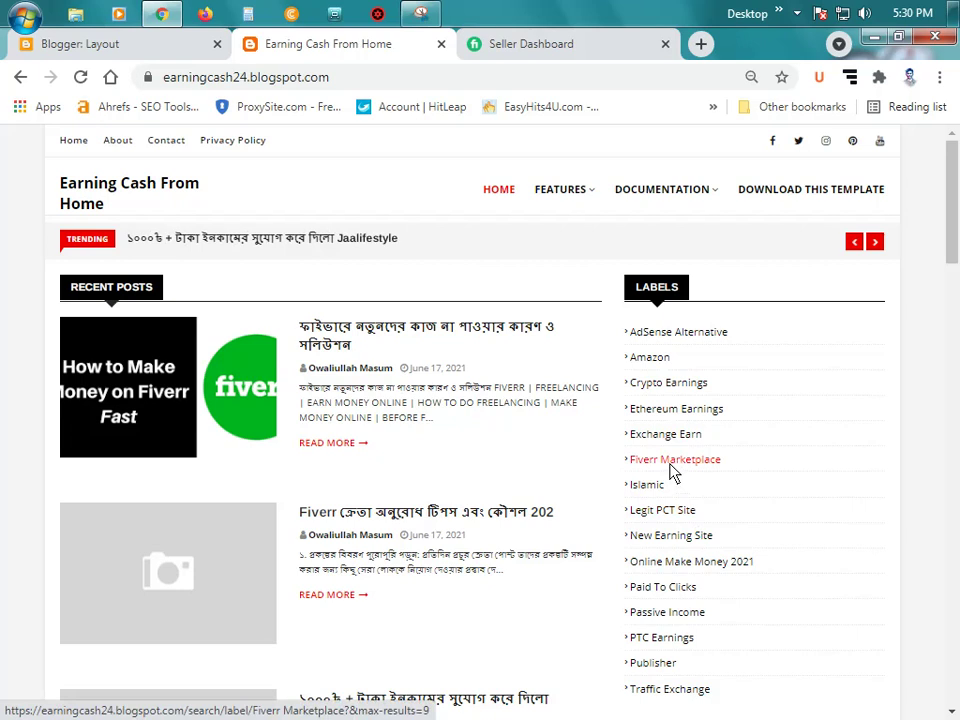
# Step: Set the Main Menu's Home item URL to the blog's full address and save it
pyautogui.click(110, 44)
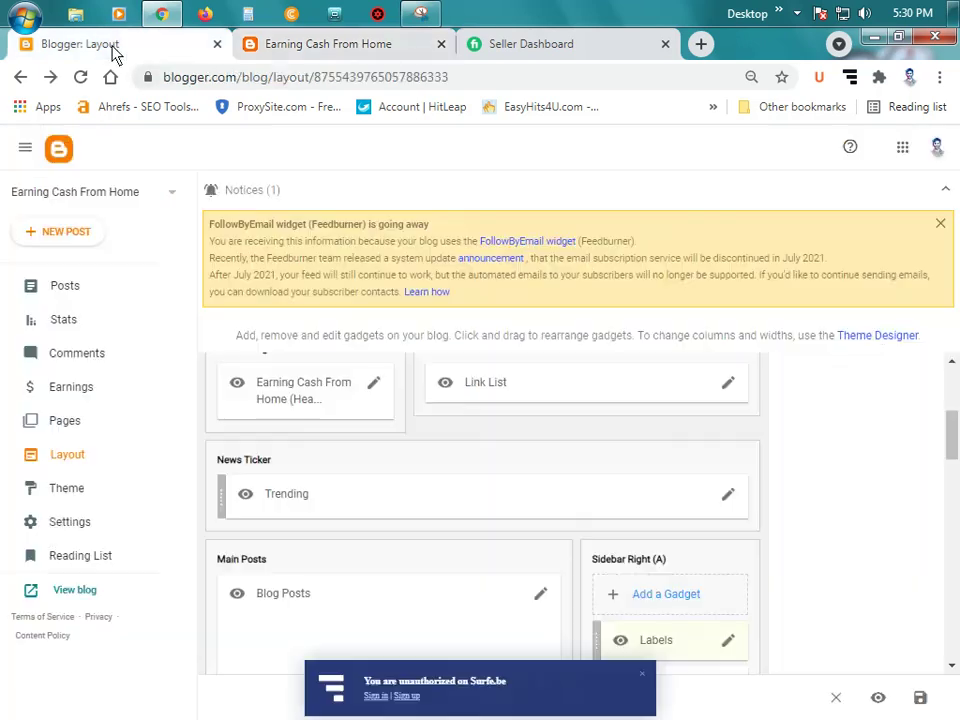
pyautogui.click(730, 388)
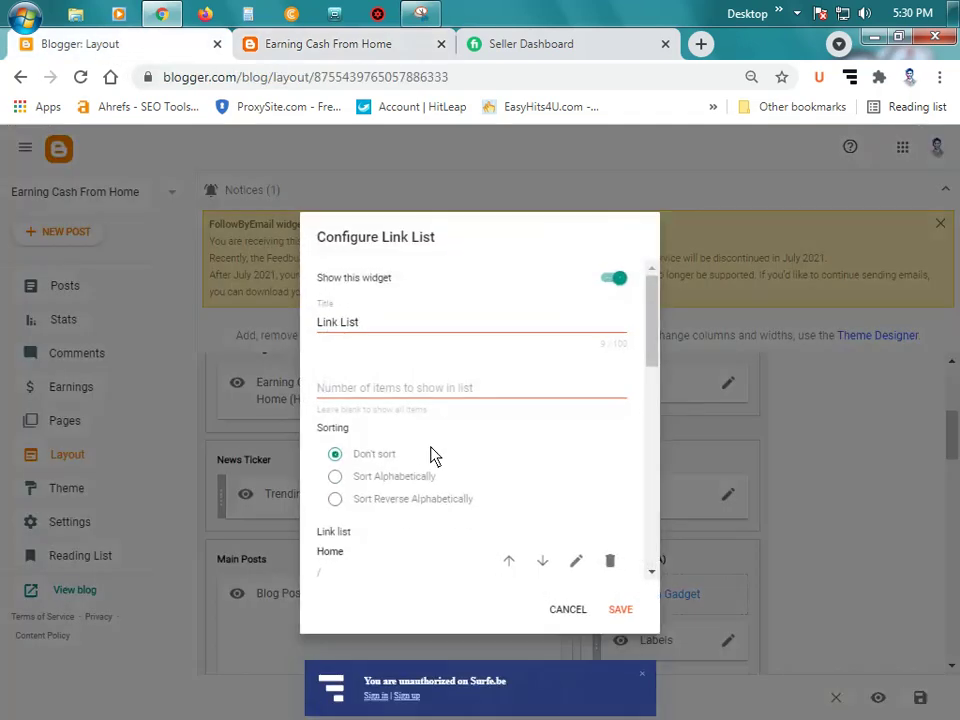
pyautogui.scroll(-1, 431, 454)
pyautogui.scroll(-1, 482, 467)
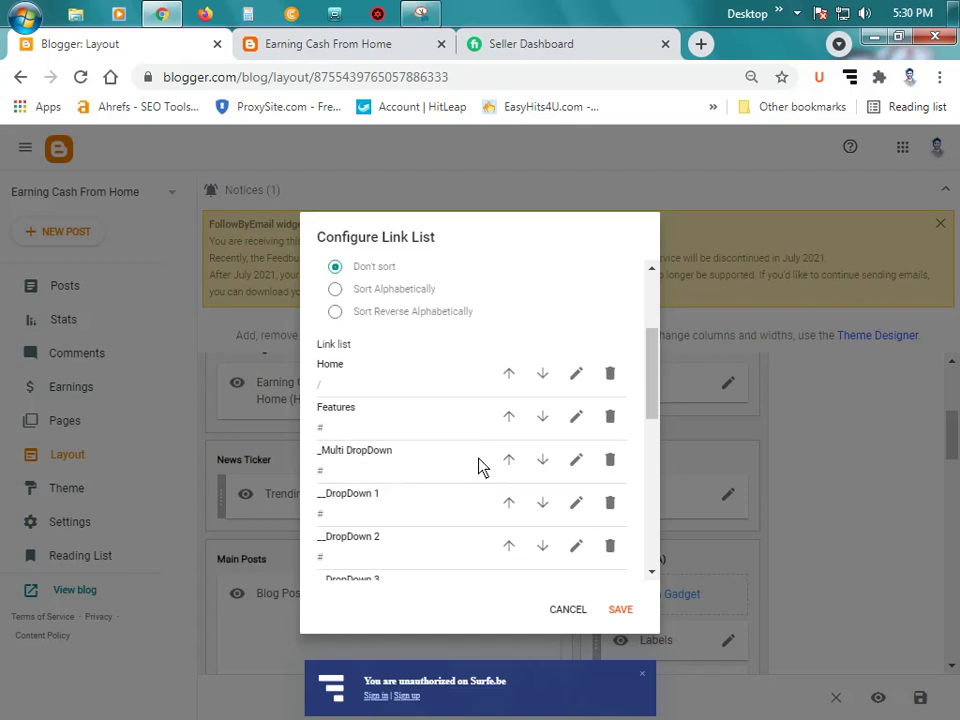
pyautogui.scroll(1, 482, 467)
pyautogui.scroll(-1, 470, 455)
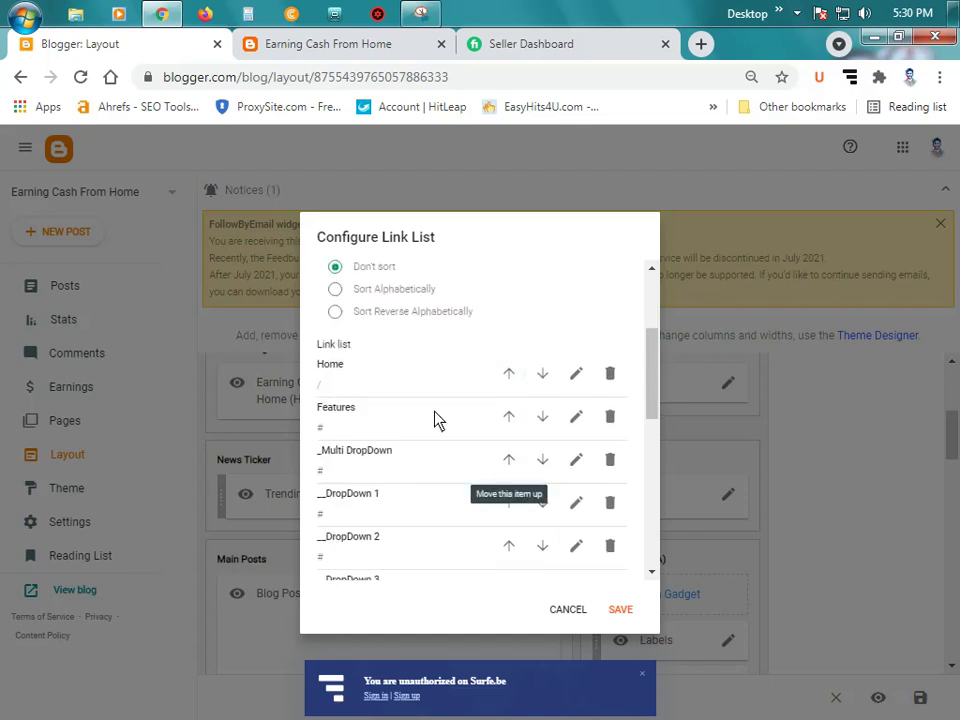
pyautogui.click(575, 377)
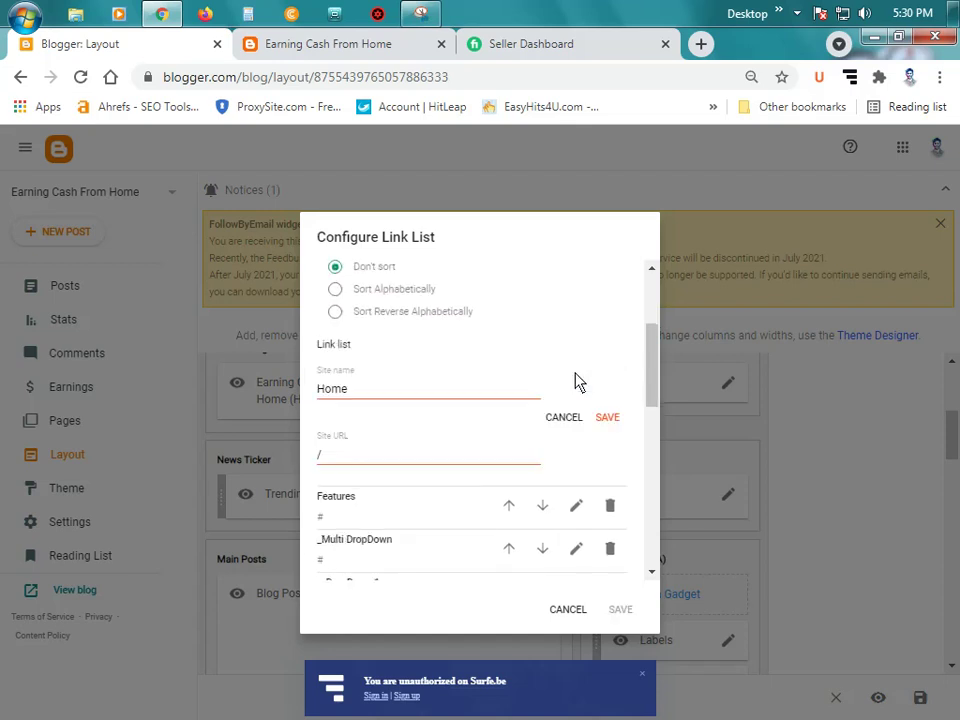
pyautogui.doubleClick(366, 465)
pyautogui.write('https://earningcash24.blogspot.com/')
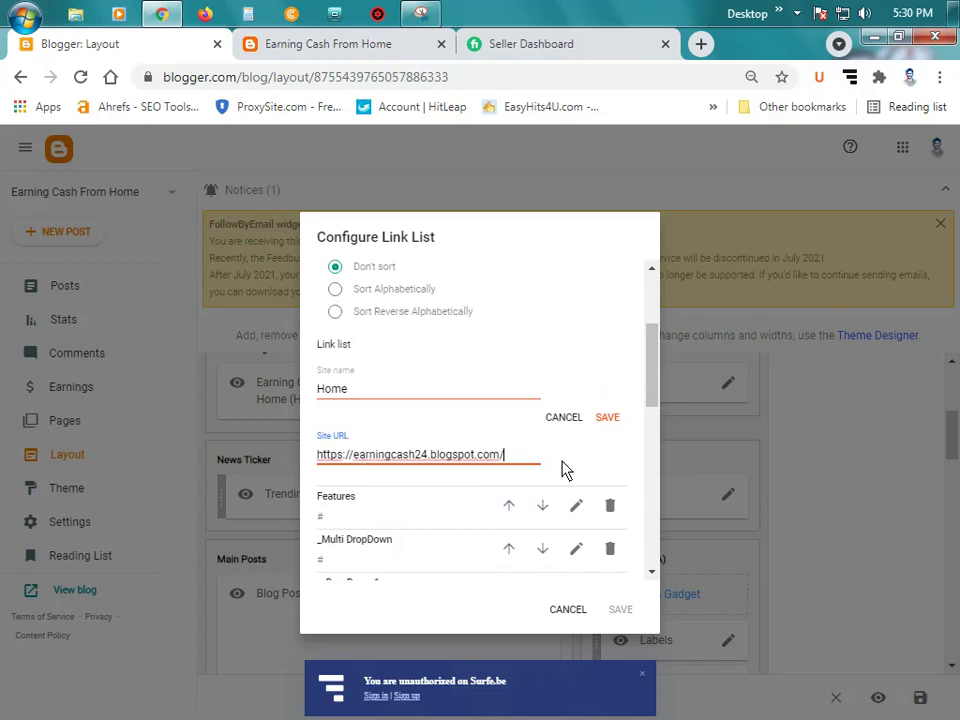
pyautogui.click(609, 418)
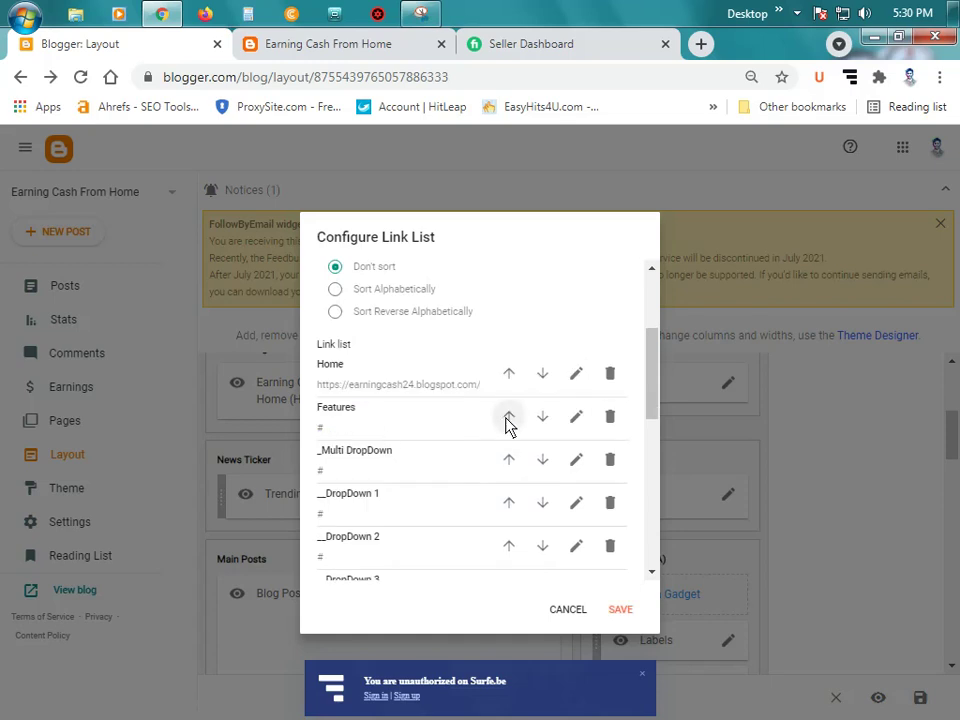
# Step: Rename the Features menu item to Marketplace, then view the live blog homepage
pyautogui.click(577, 418)
pyautogui.doubleClick(376, 436)
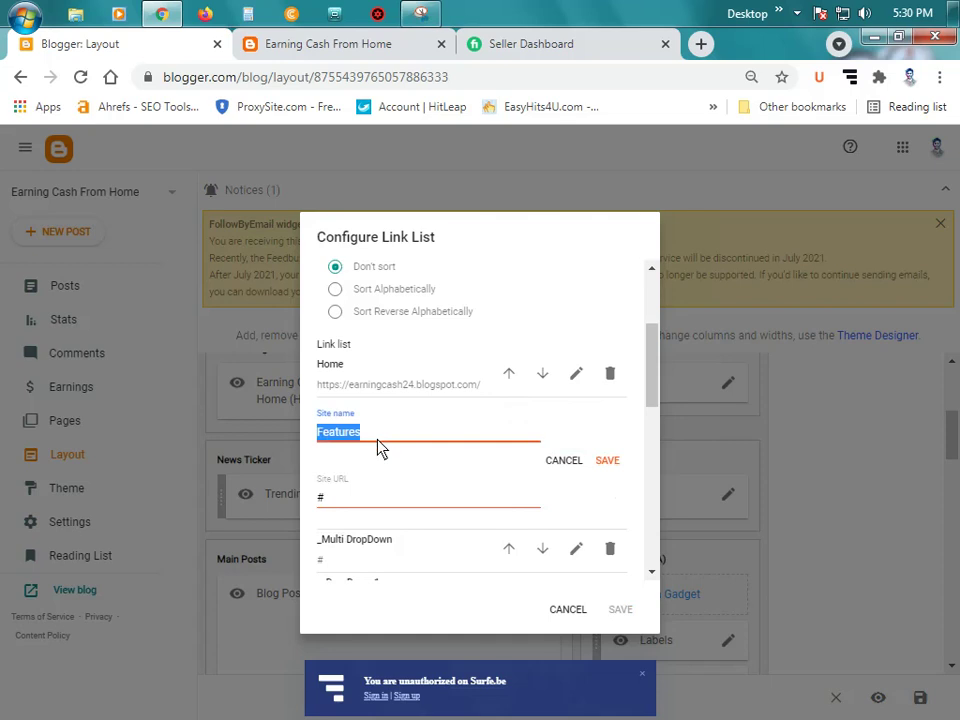
pyautogui.write('Marketplace')
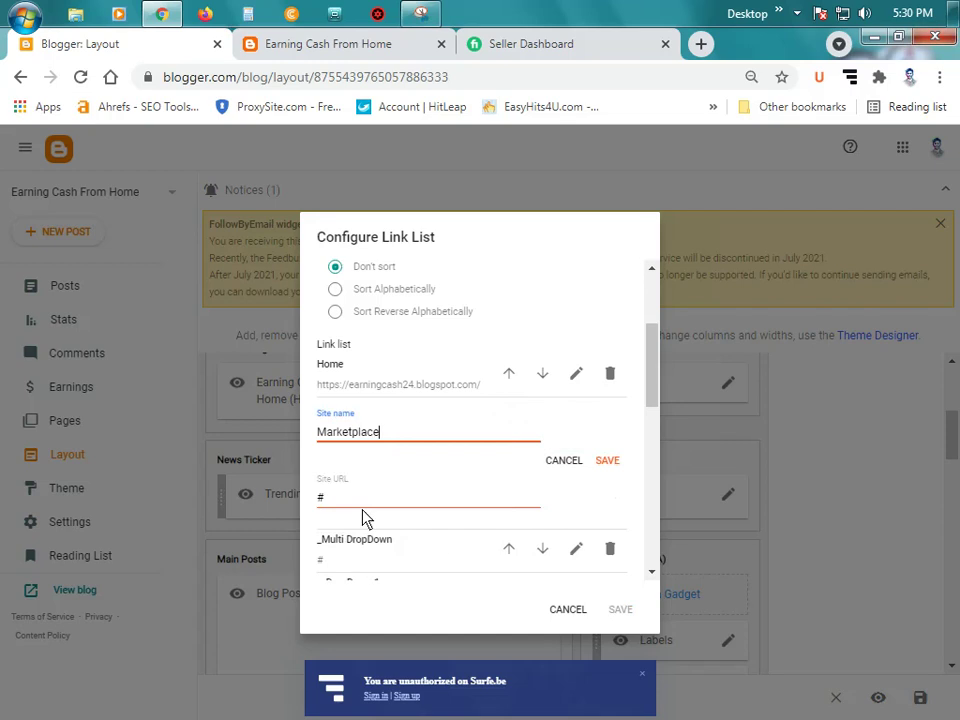
pyautogui.click(360, 504)
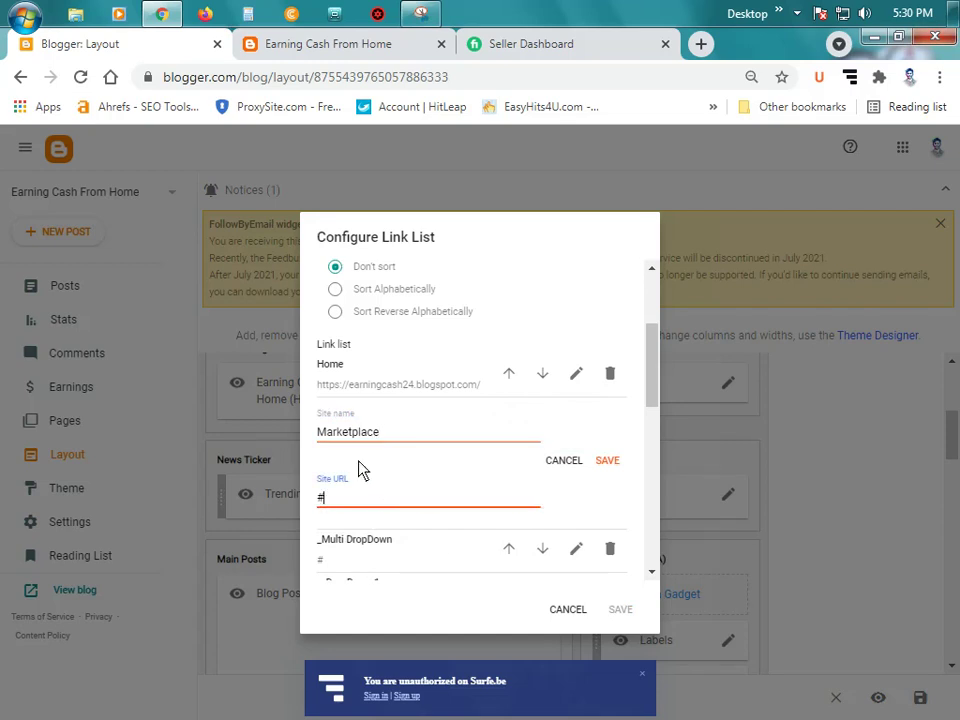
pyautogui.click(366, 48)
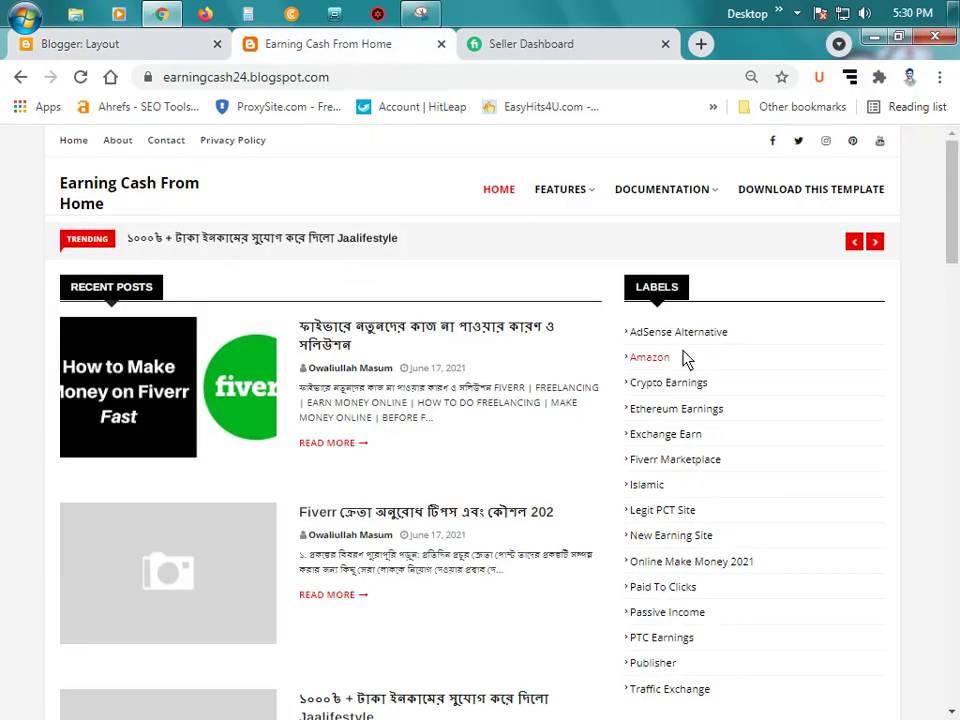
# Step: Copy the full web address of the Fiverr Marketplace label page
pyautogui.click(668, 462)
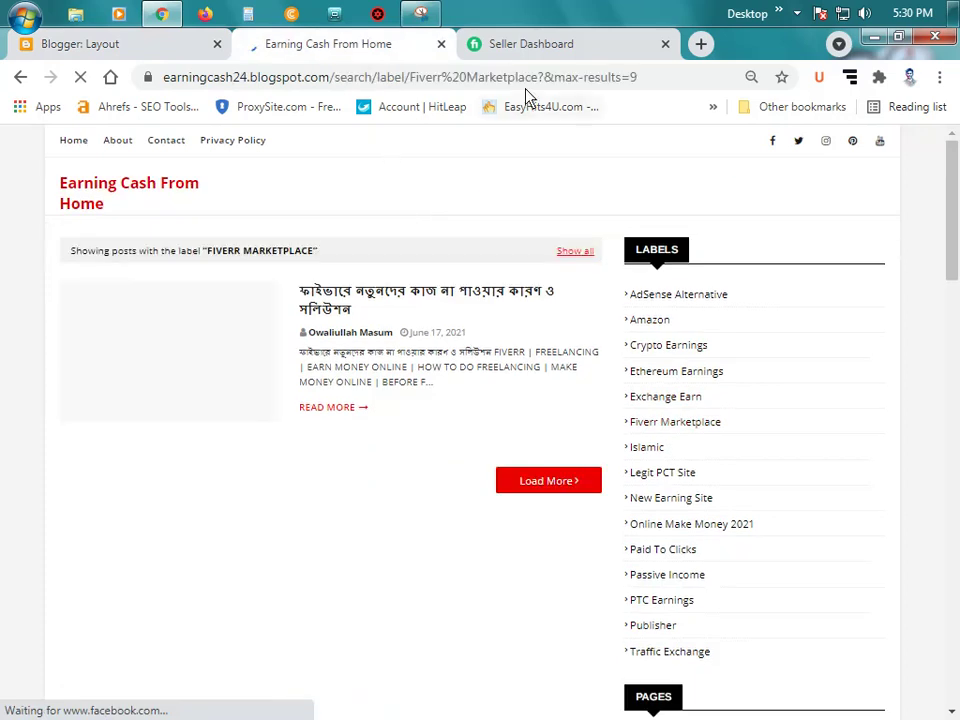
pyautogui.click(534, 82)
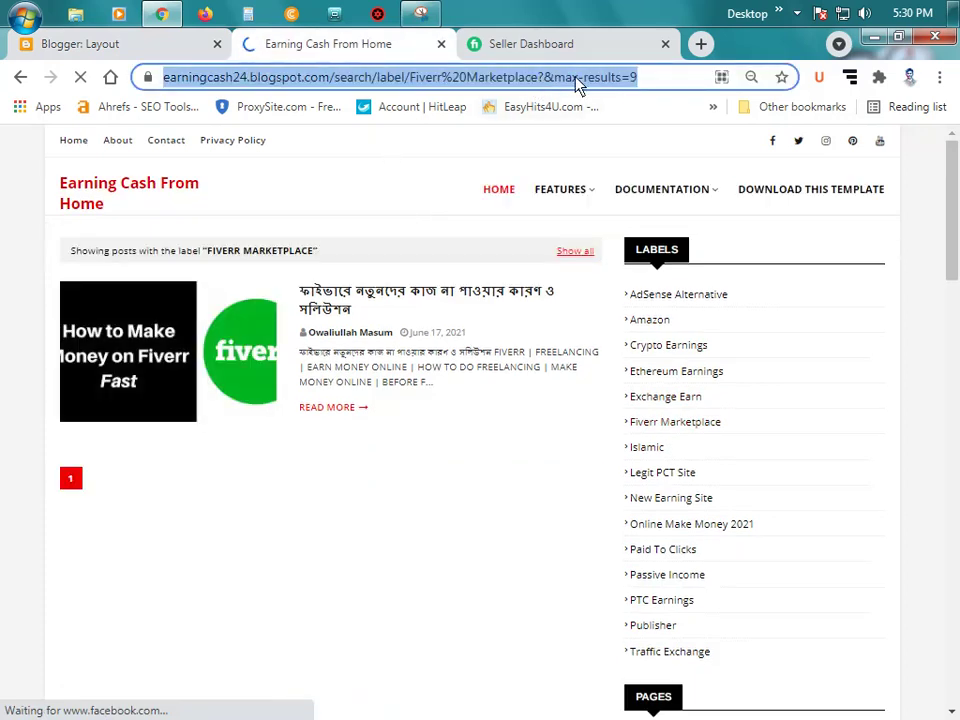
pyautogui.click(624, 80)
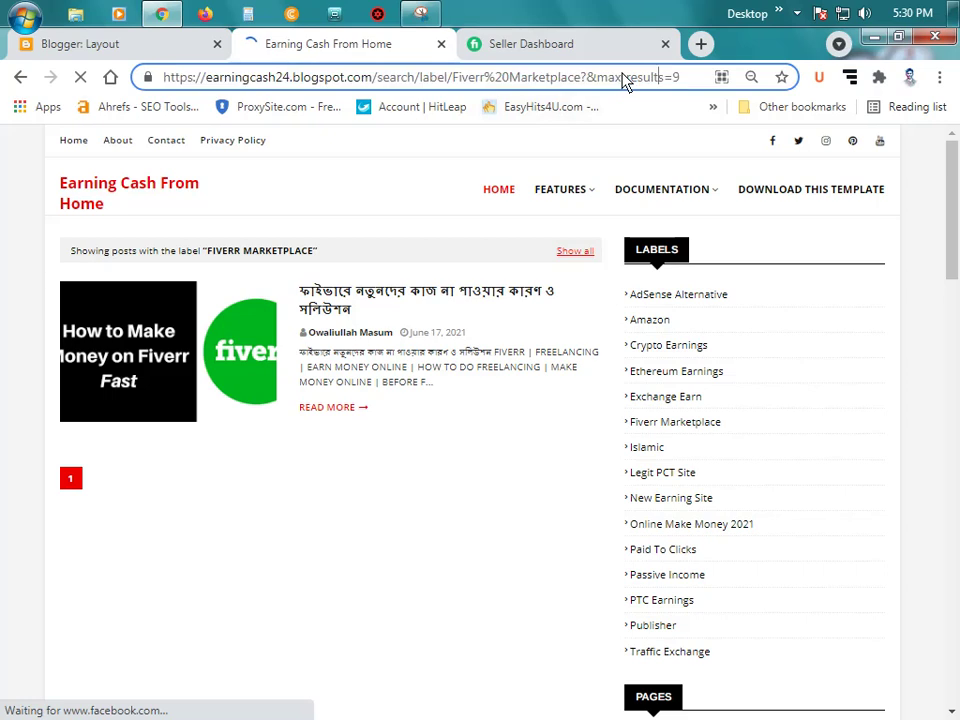
pyautogui.hotkey('ctrl', 'a')
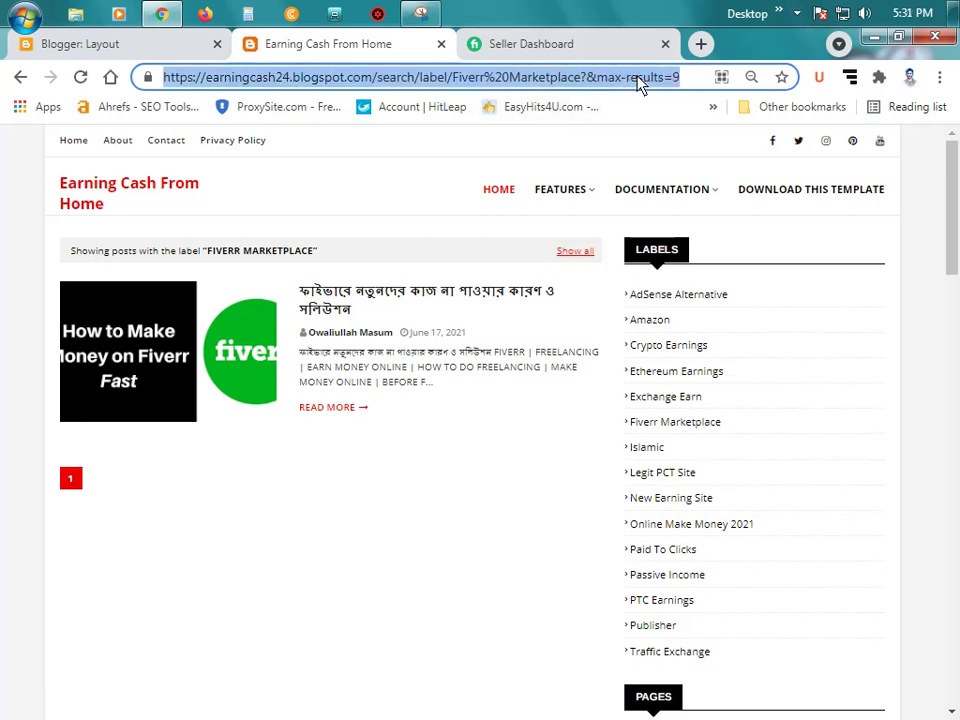
pyautogui.rightClick(656, 80)
pyautogui.click(662, 146)
# Step: Set the Marketplace item's URL to # and save it
pyautogui.click(125, 45)
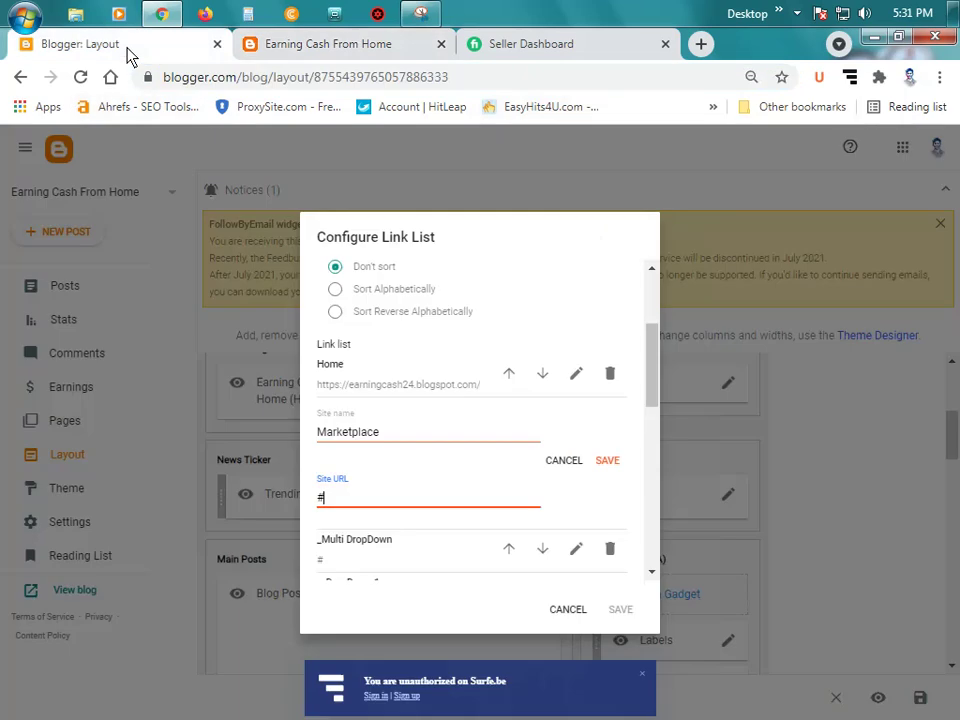
pyautogui.doubleClick(340, 506)
pyautogui.rightClick(335, 505)
pyautogui.click(377, 298)
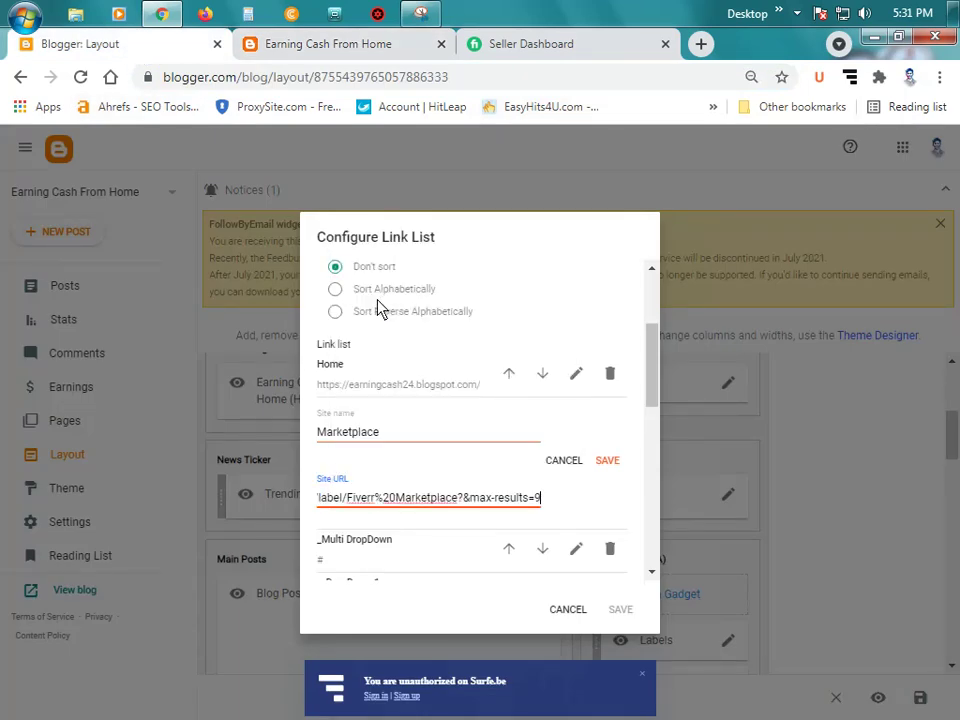
pyautogui.tripleClick(424, 503)
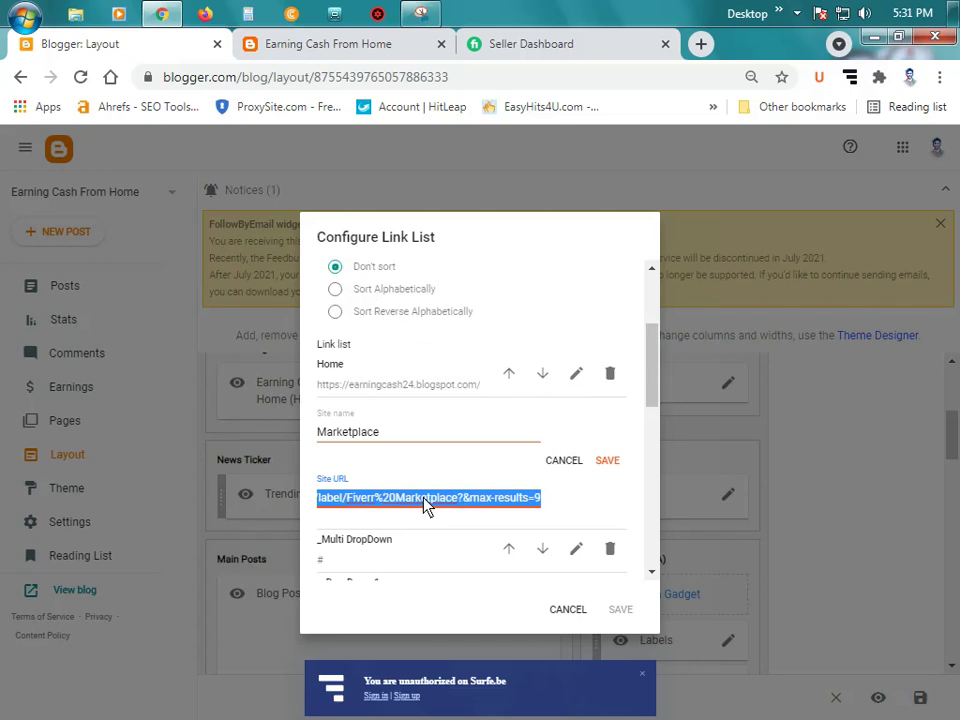
pyautogui.rightClick(424, 503)
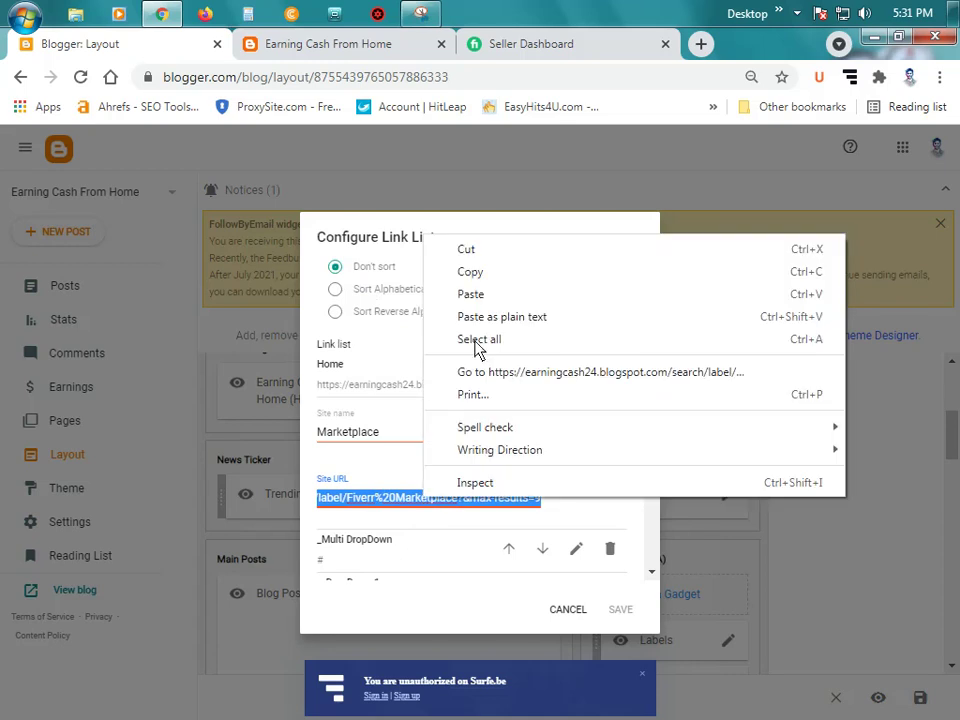
pyautogui.click(466, 249)
pyautogui.scroll(-1, 400, 450)
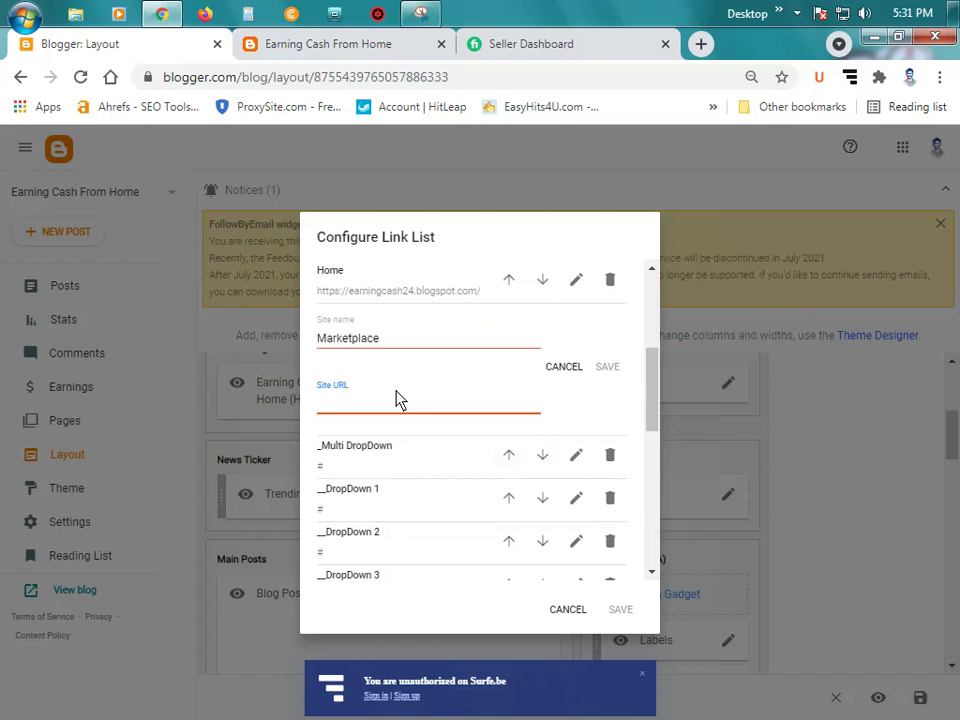
pyautogui.write('#')
pyautogui.click(607, 368)
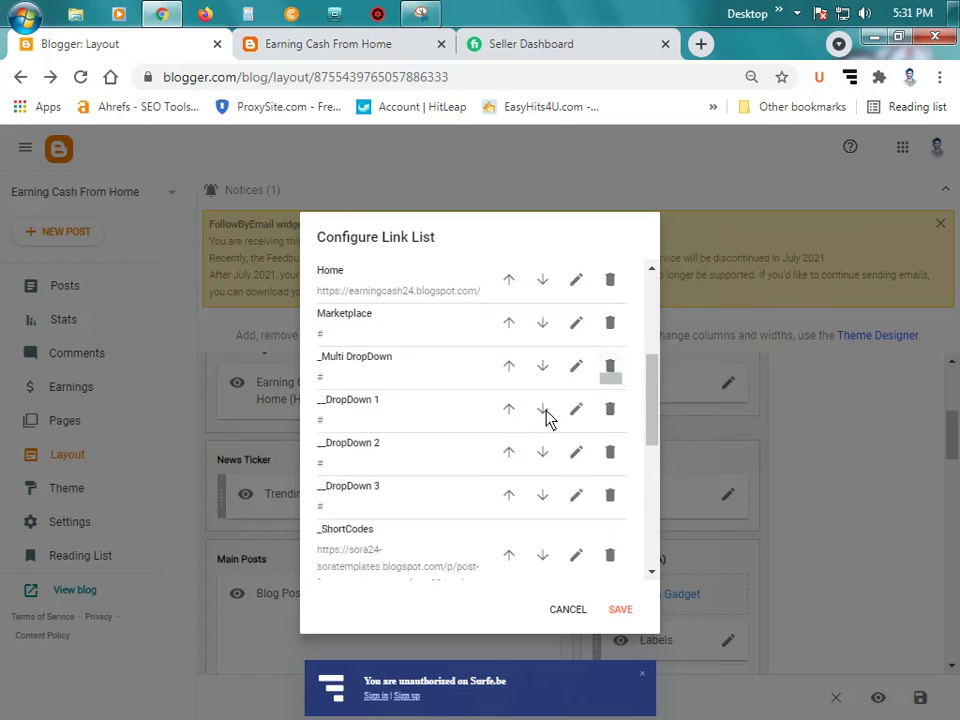
pyautogui.scroll(2, 549, 420)
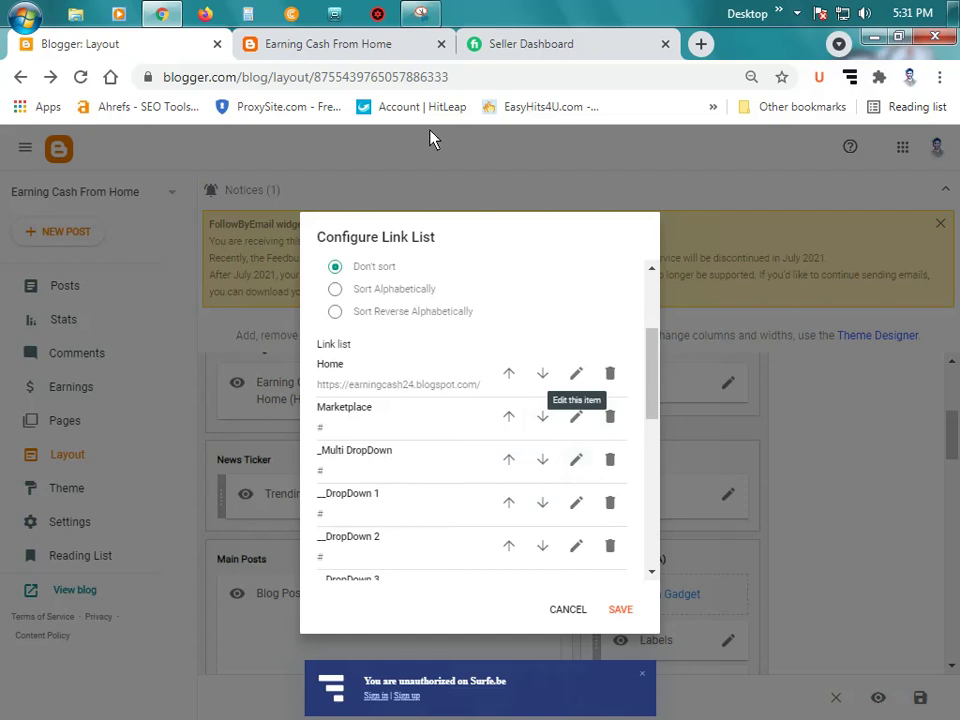
# Step: Link the _Multi DropDown entry to the Fiverr Marketplace label page address
pyautogui.click(345, 48)
pyautogui.moveTo(585, 203)
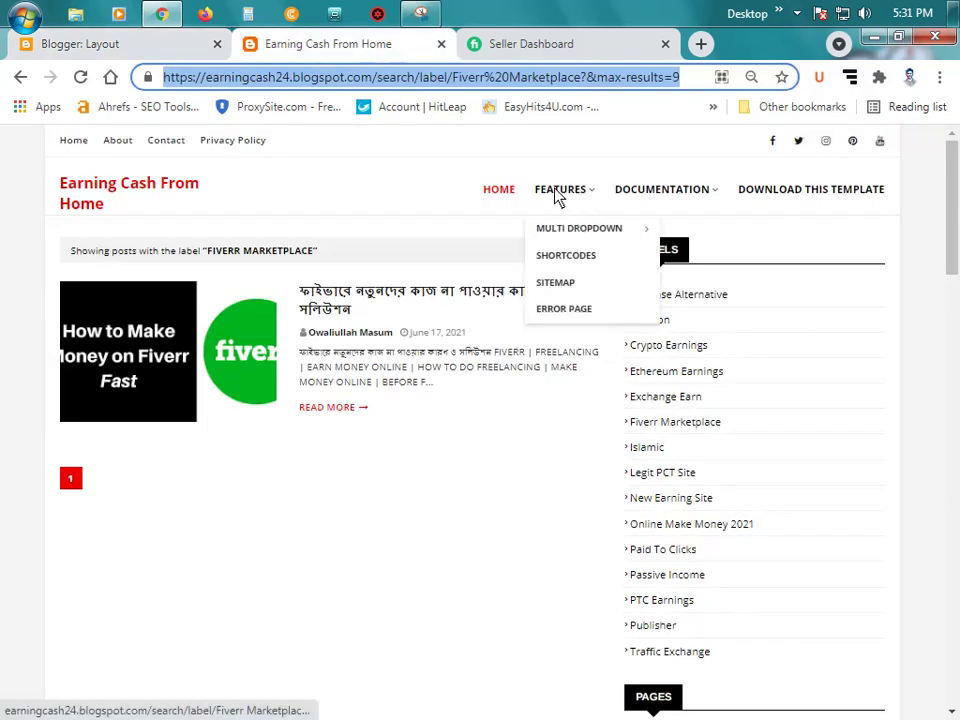
pyautogui.moveTo(587, 240)
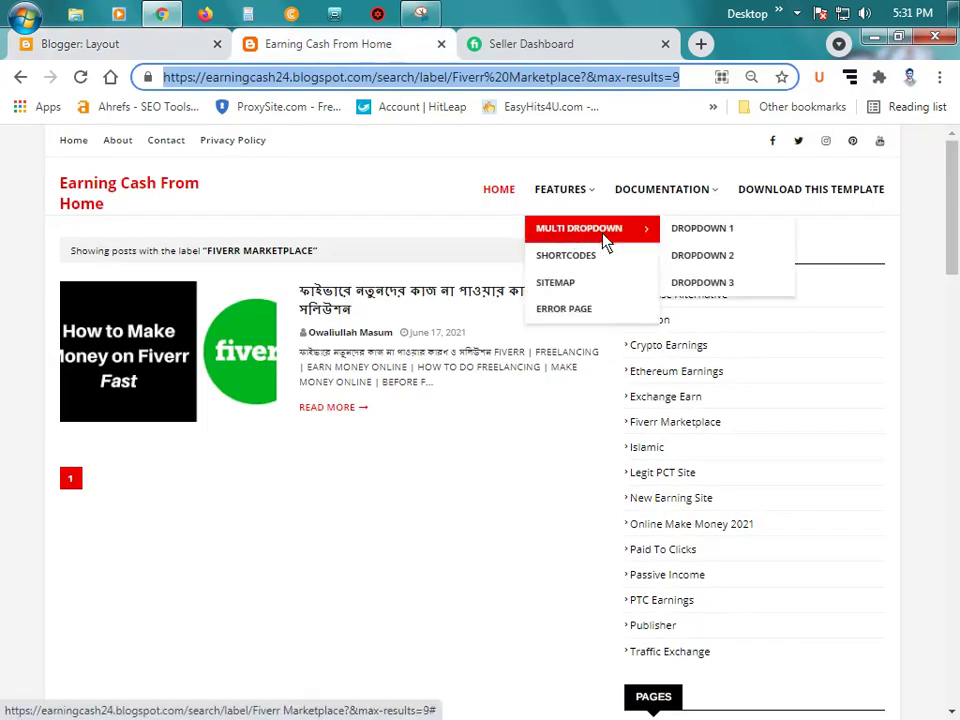
pyautogui.click(154, 44)
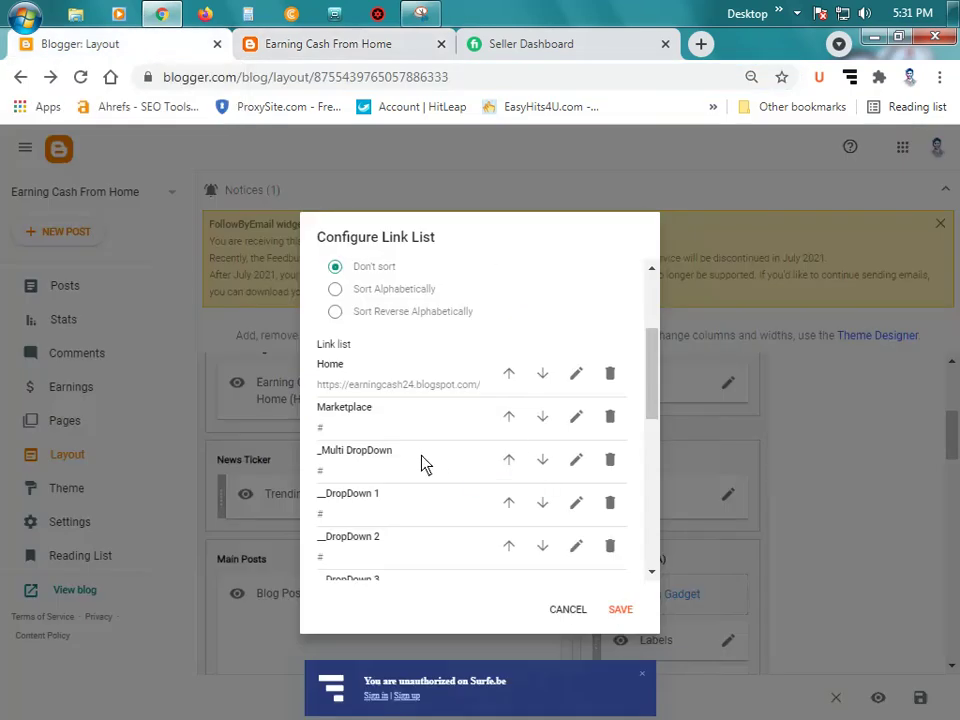
pyautogui.click(576, 459)
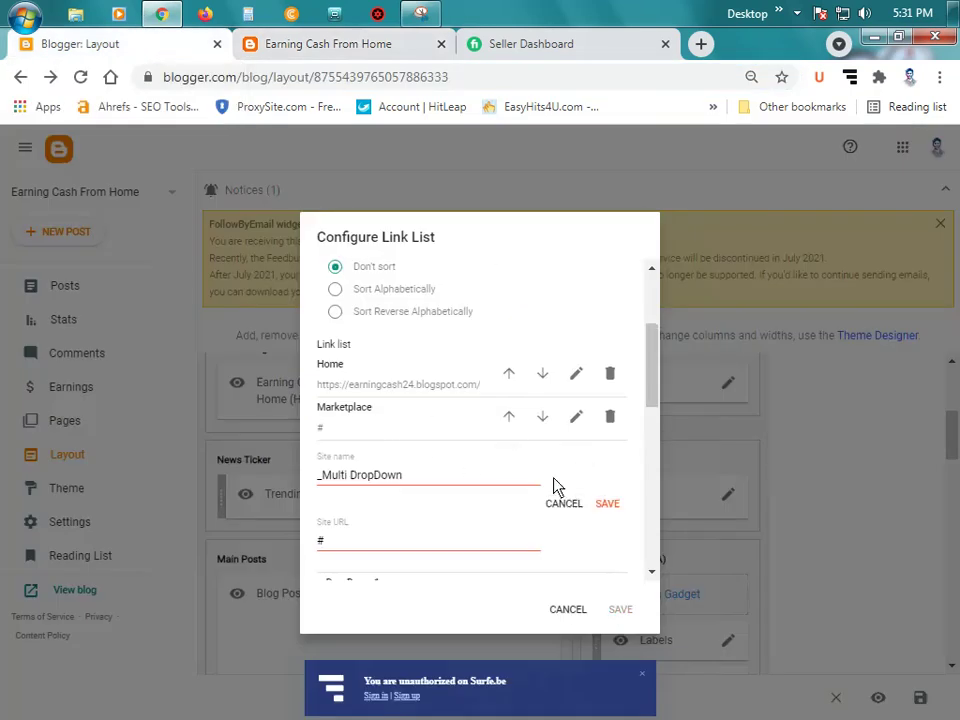
pyautogui.doubleClick(369, 548)
pyautogui.hotkey('ctrl', 'v')
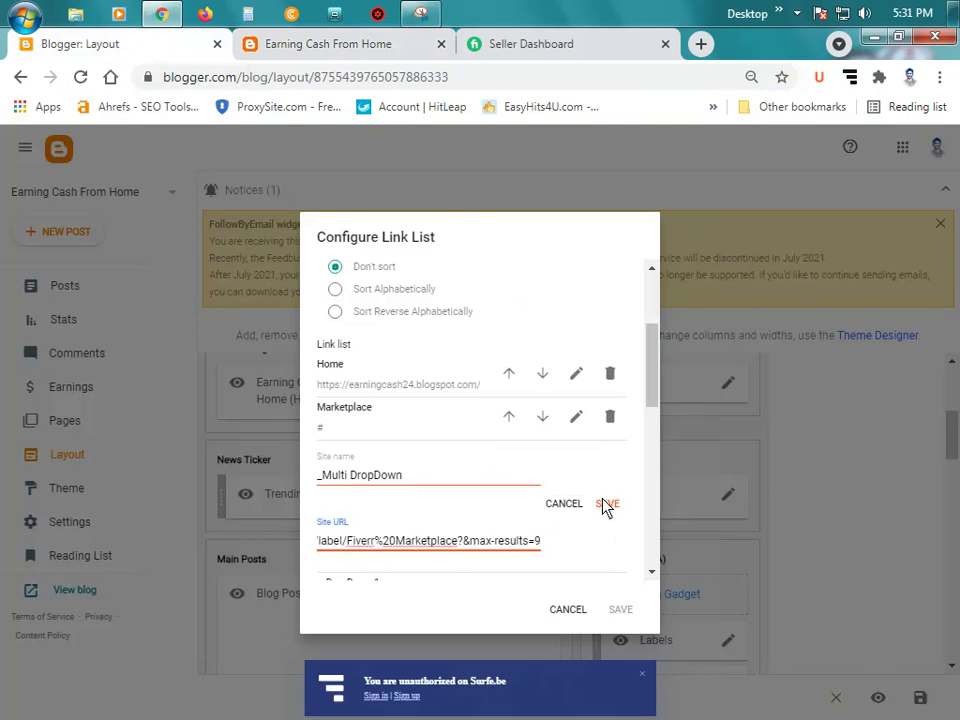
pyautogui.click(607, 504)
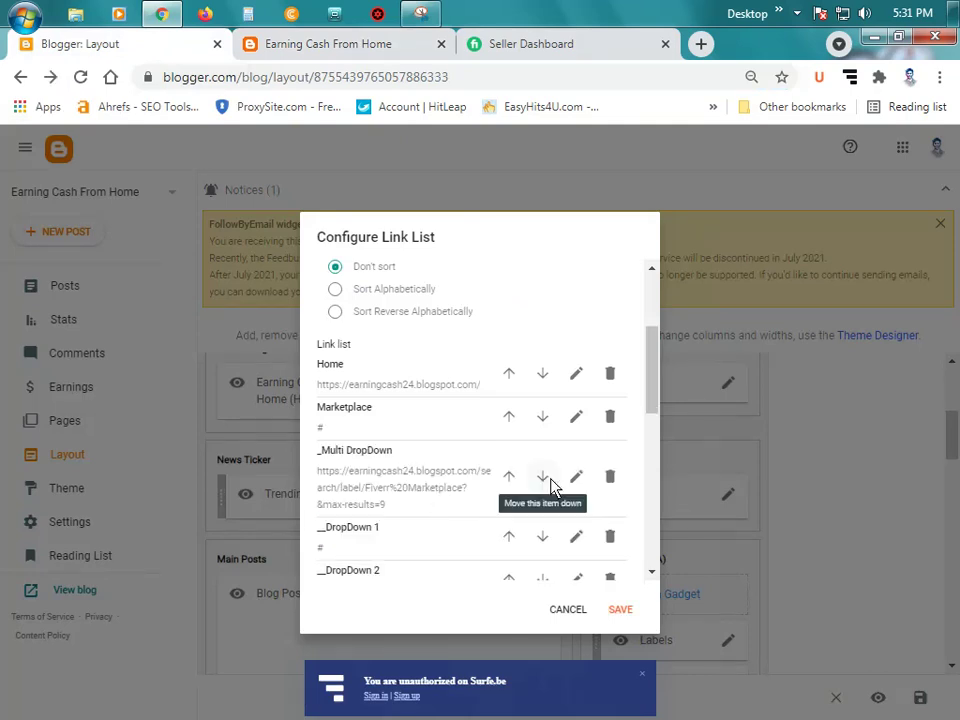
# Step: Rename the _Multi DropDown entry to _Fiverr and save it
pyautogui.click(576, 477)
pyautogui.click(443, 480)
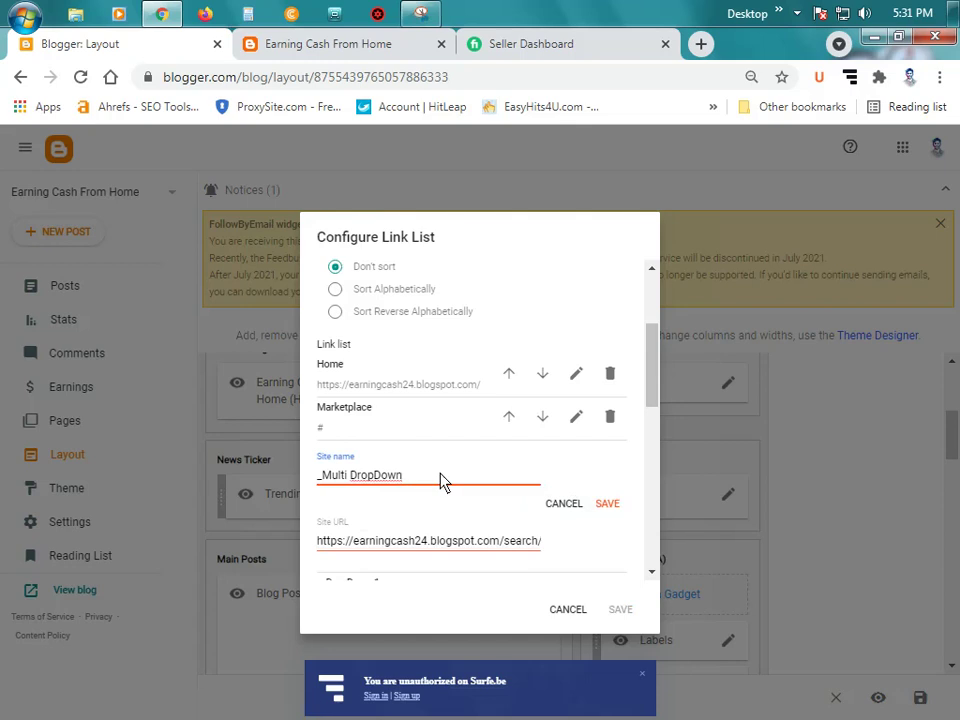
pyautogui.press('BackSpace')
pyautogui.press('BackSpace')
pyautogui.press('BackSpace')
pyautogui.press('BackSpace')
pyautogui.press('BackSpace')
pyautogui.press('BackSpace')
pyautogui.press('BackSpace')
pyautogui.press('BackSpace')
pyautogui.press('BackSpace')
pyautogui.press('BackSpace')
pyautogui.press('BackSpace')
pyautogui.press('BackSpace')
pyautogui.press('BackSpace')
pyautogui.press('BackSpace')
pyautogui.write('F')
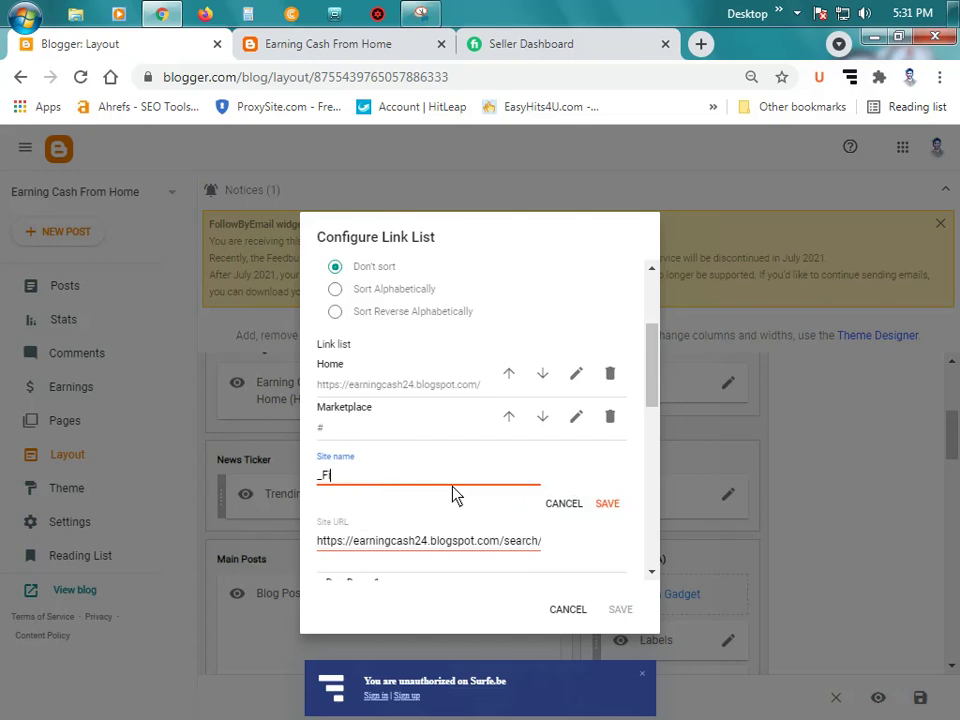
pyautogui.write('iverr')
pyautogui.click(604, 505)
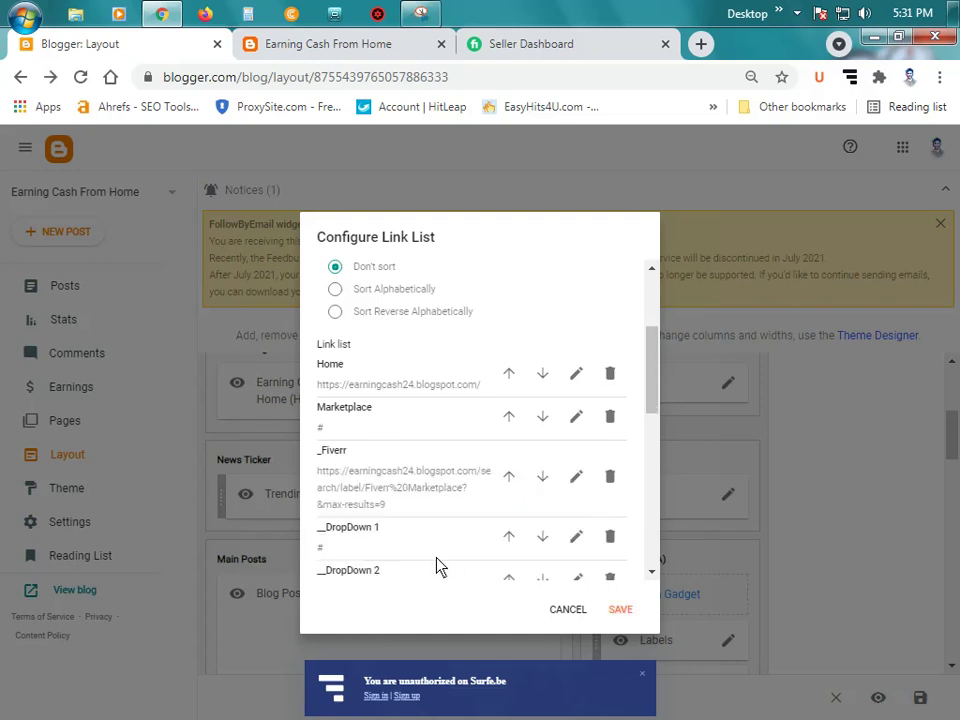
pyautogui.scroll(-1, 425, 550)
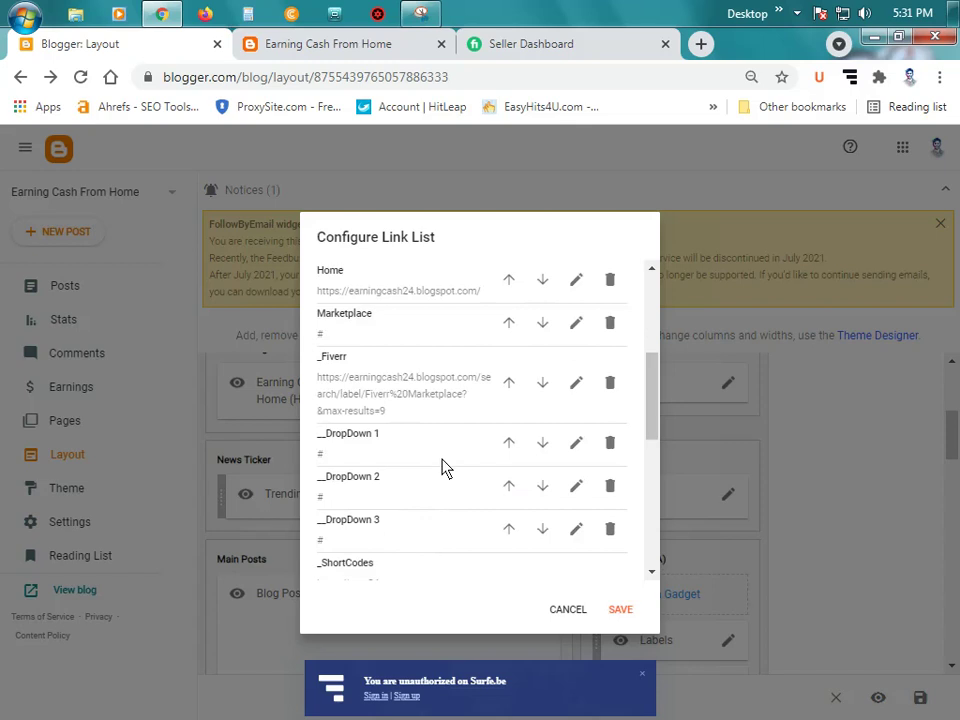
# Step: Delete the DropDown 1, DropDown 2 and DropDown 3 menu entries
pyautogui.click(613, 443)
pyautogui.click(613, 442)
pyautogui.click(610, 443)
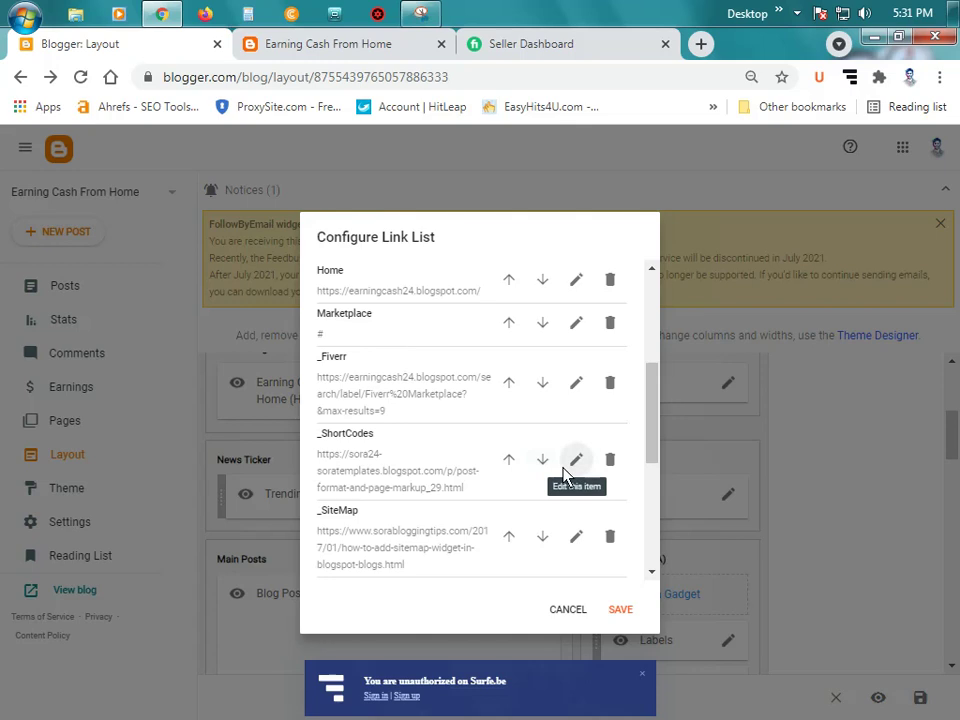
# Step: Rename the _ShortCodes menu link to _Upwork with URL # and save it
pyautogui.click(575, 460)
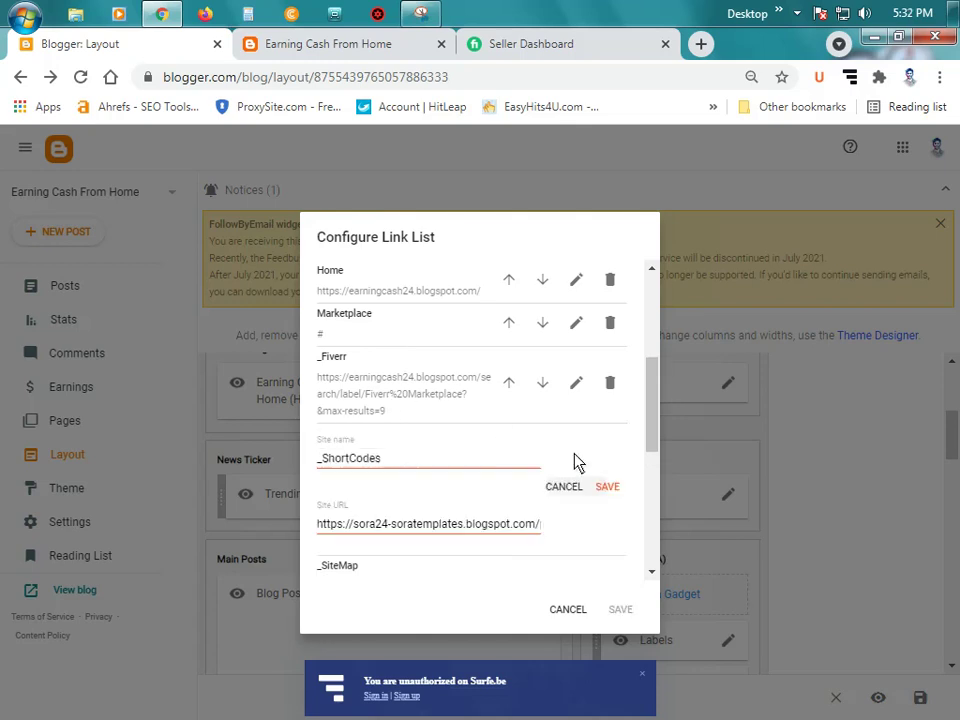
pyautogui.click(403, 467)
pyautogui.press('BackSpace')
pyautogui.press('BackSpace')
pyautogui.press('BackSpace')
pyautogui.press('BackSpace')
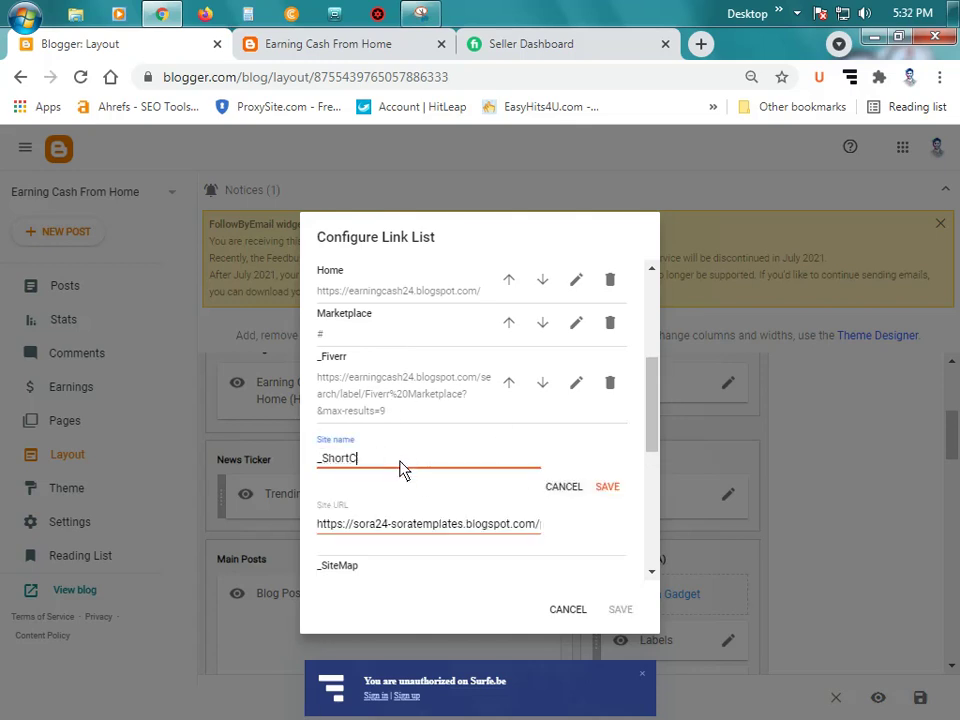
pyautogui.press('BackSpace')
pyautogui.press('BackSpace')
pyautogui.press('BackSpace')
pyautogui.press('BackSpace')
pyautogui.write('Upwork')
pyautogui.tripleClick(465, 528)
pyautogui.press('BackSpace')
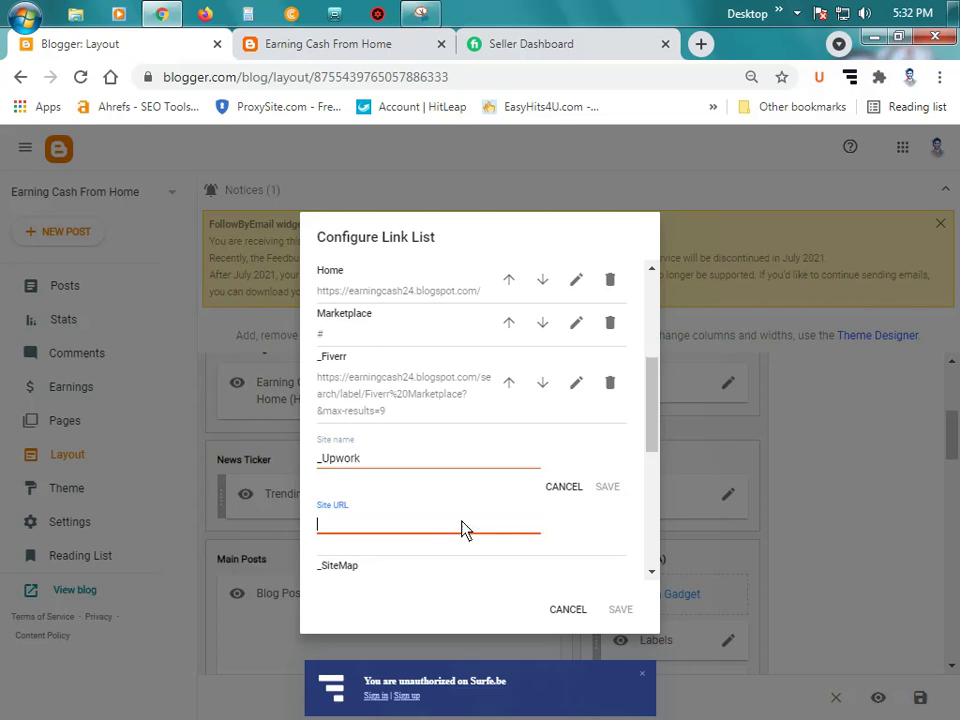
pyautogui.write('#')
pyautogui.click(606, 487)
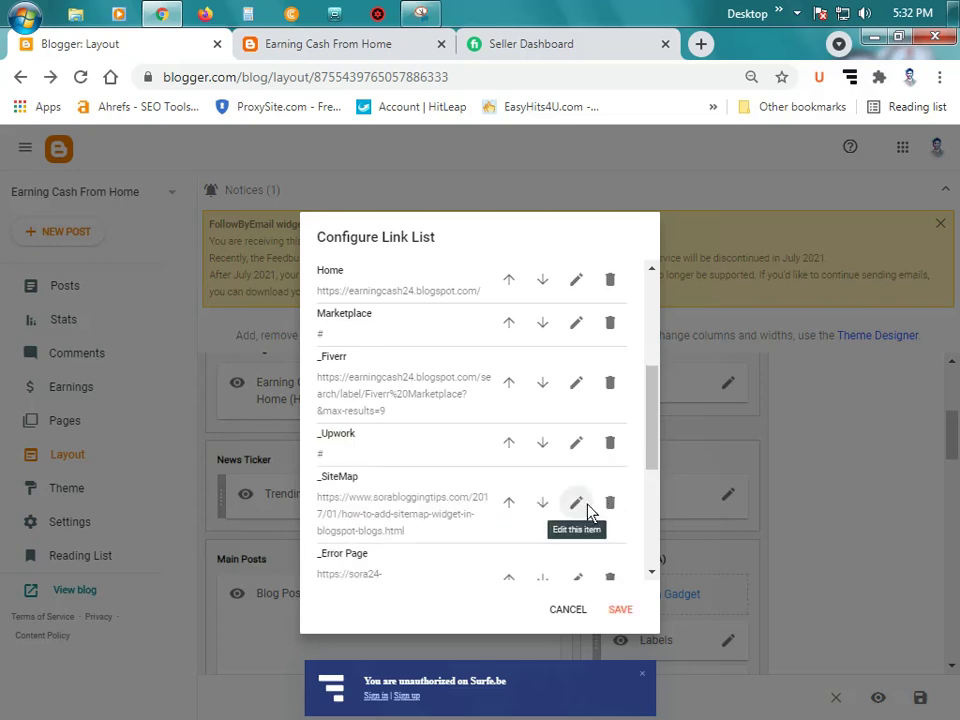
# Step: Rename the _SiteMap link to _Freelancer pointing to # and save it
pyautogui.click(587, 507)
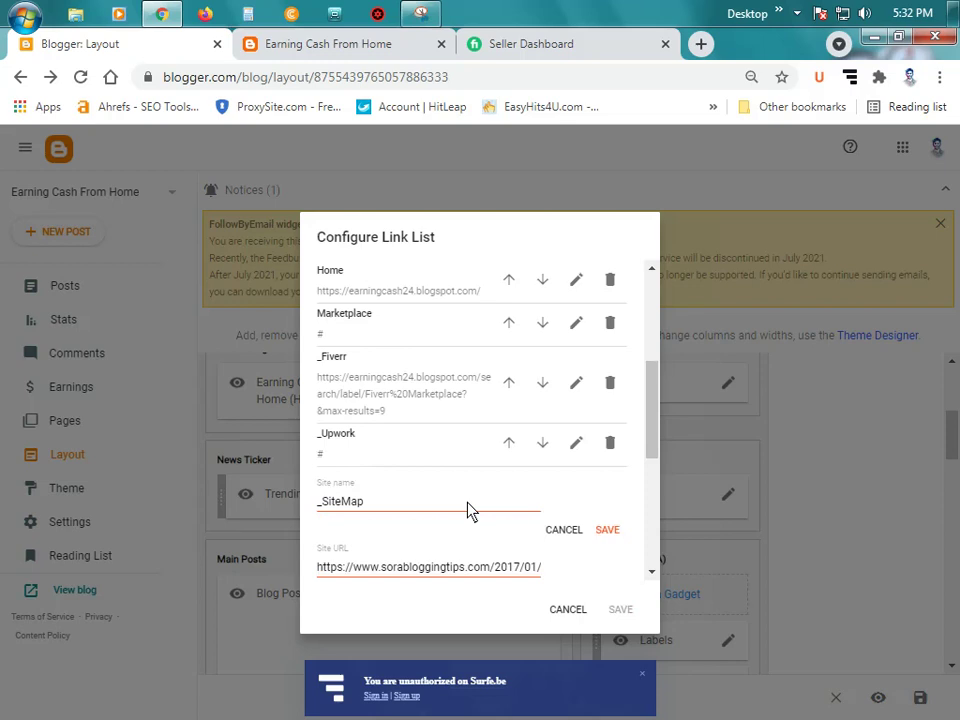
pyautogui.doubleClick(370, 505)
pyautogui.click(400, 503)
pyautogui.press('BackSpace')
pyautogui.press('BackSpace')
pyautogui.press('BackSpace')
pyautogui.press('BackSpace')
pyautogui.press('BackSpace')
pyautogui.press('BackSpace')
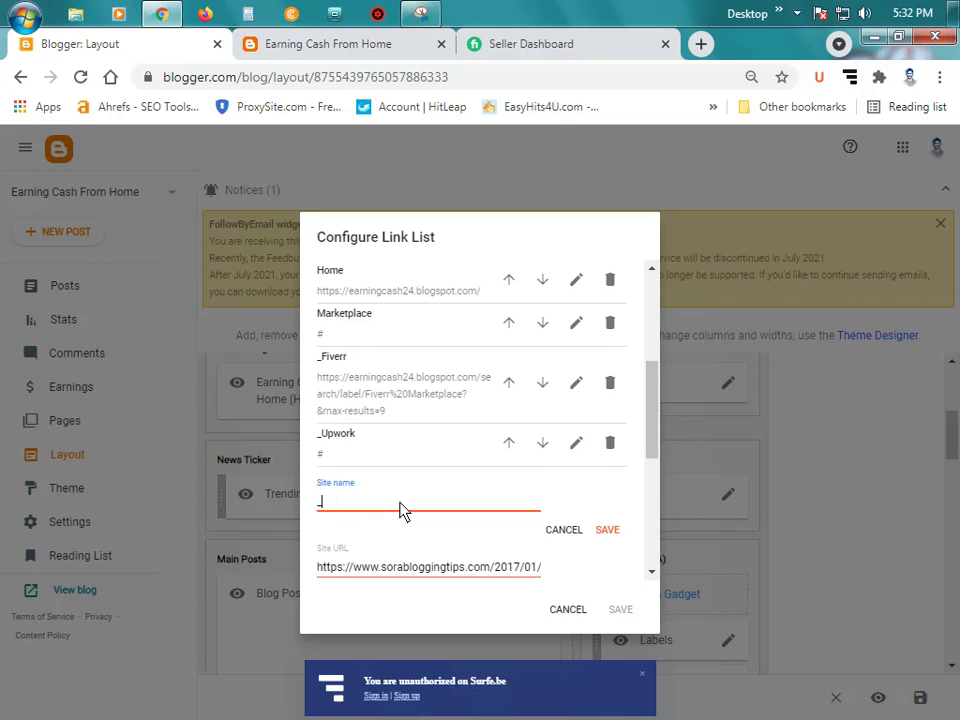
pyautogui.write('Freelancer')
pyautogui.tripleClick(474, 567)
pyautogui.write('#')
pyautogui.click(607, 530)
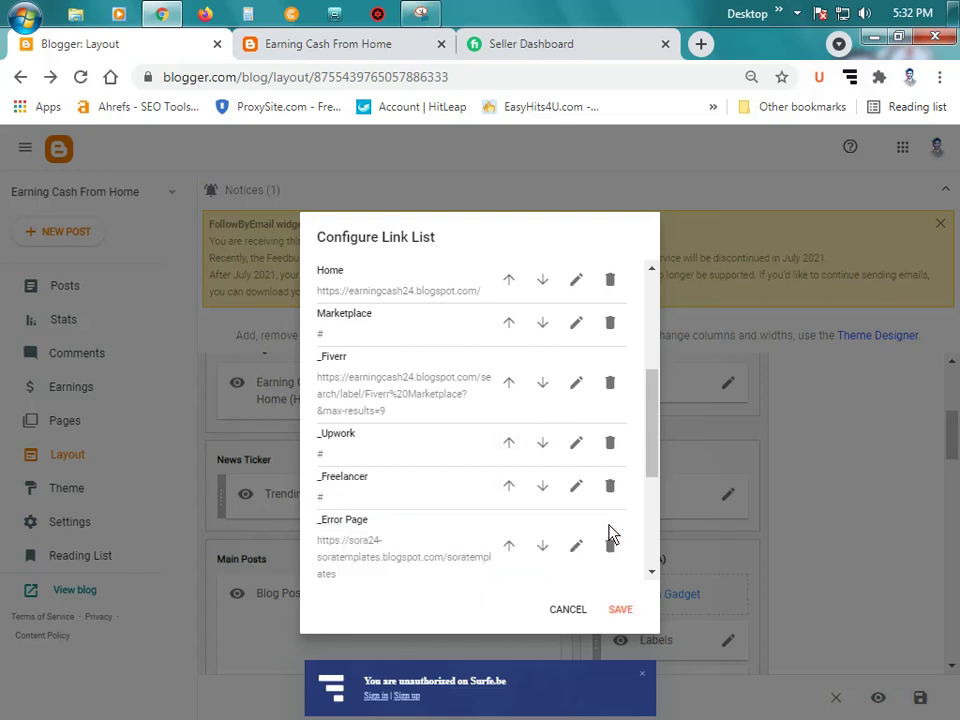
# Step: Rename the _Error Page link to _PeoplePerHour with URL # and save it
pyautogui.scroll(-1, 604, 543)
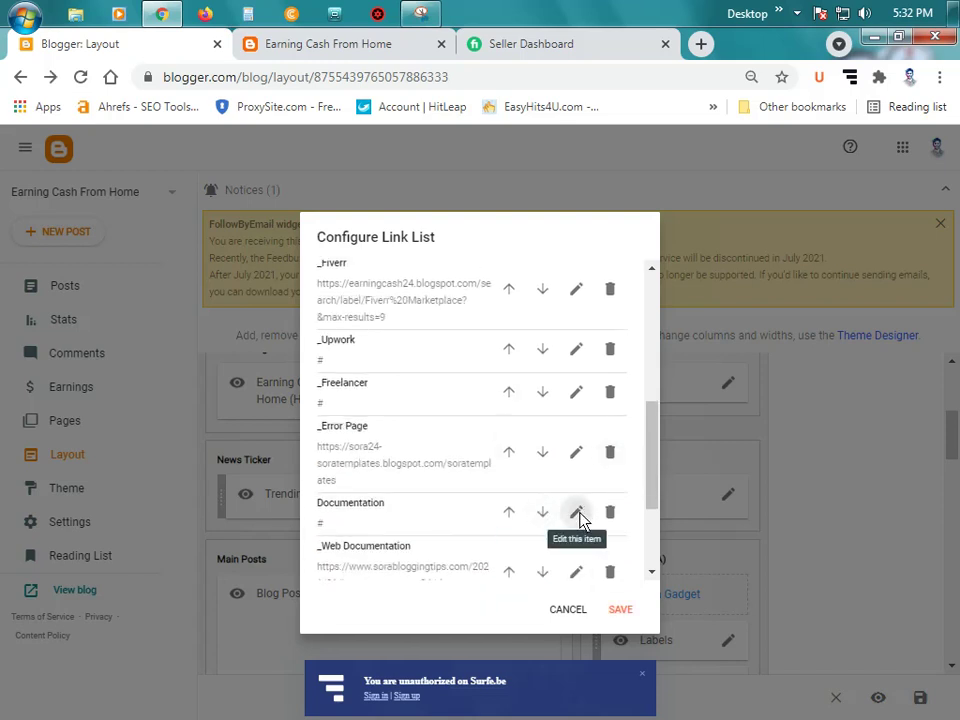
pyautogui.click(578, 516)
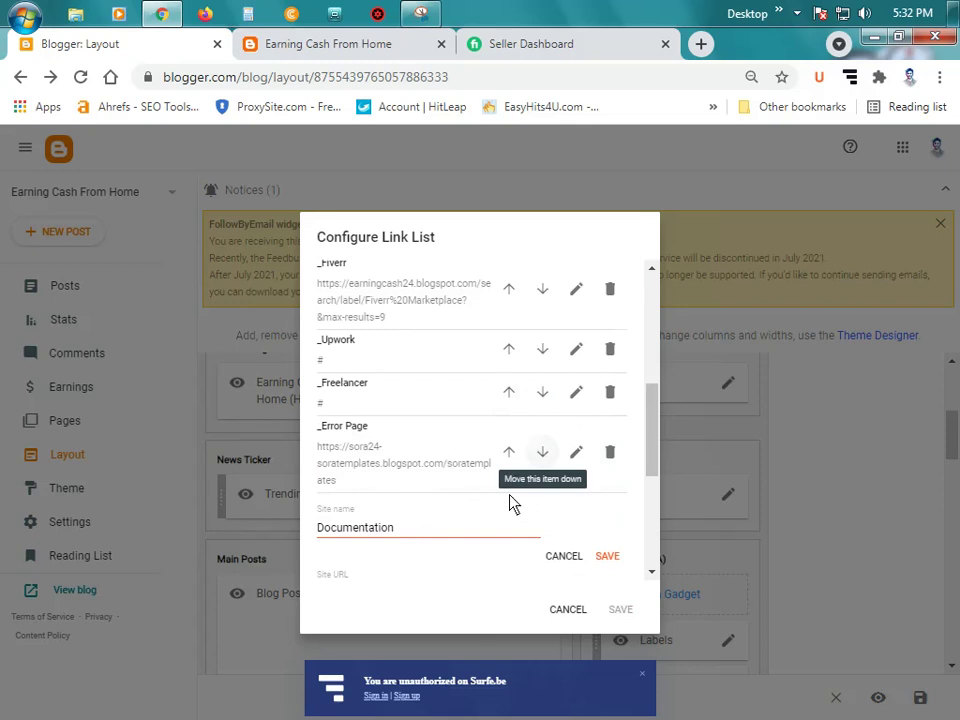
pyautogui.click(576, 454)
pyautogui.press('BackSpace')
pyautogui.press('BackSpace')
pyautogui.press('BackSpace')
pyautogui.press('BackSpace')
pyautogui.press('BackSpace')
pyautogui.press('BackSpace')
pyautogui.press('BackSpace')
pyautogui.press('BackSpace')
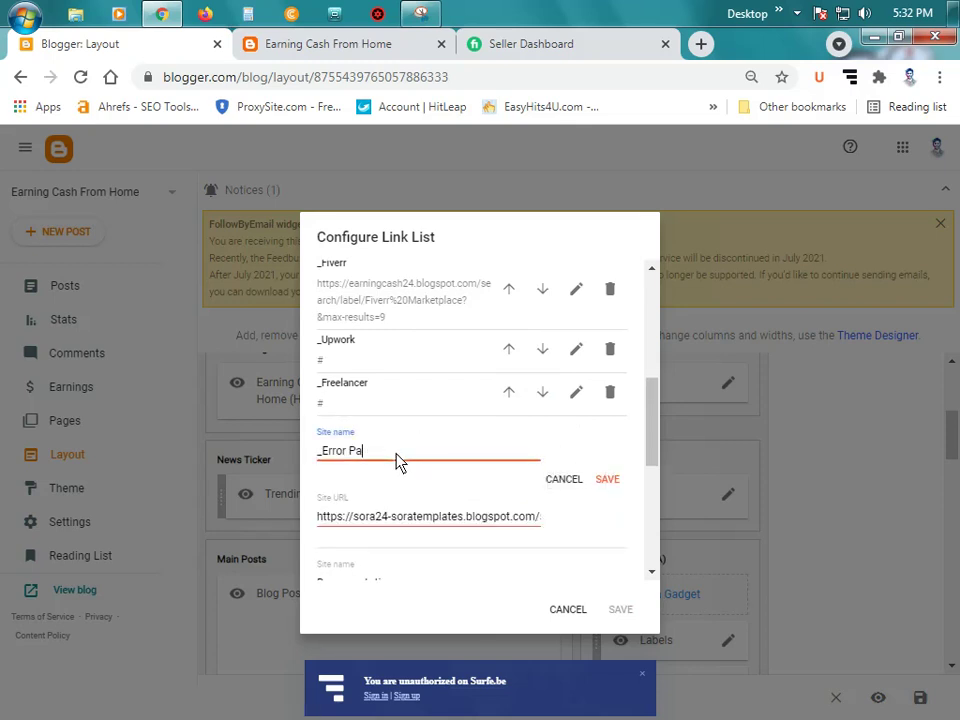
pyautogui.press('BackSpace')
pyautogui.press('BackSpace')
pyautogui.write('PeoplePerHour')
pyautogui.click(513, 527)
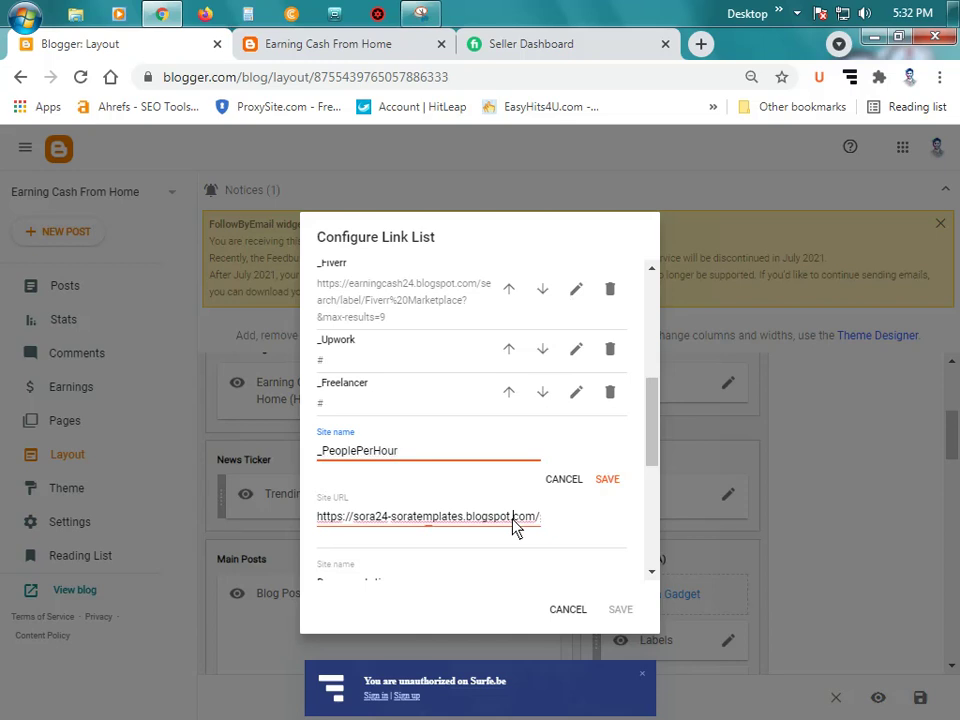
pyautogui.hotkey('ctrl', 'a')
pyautogui.write('#')
pyautogui.click(614, 481)
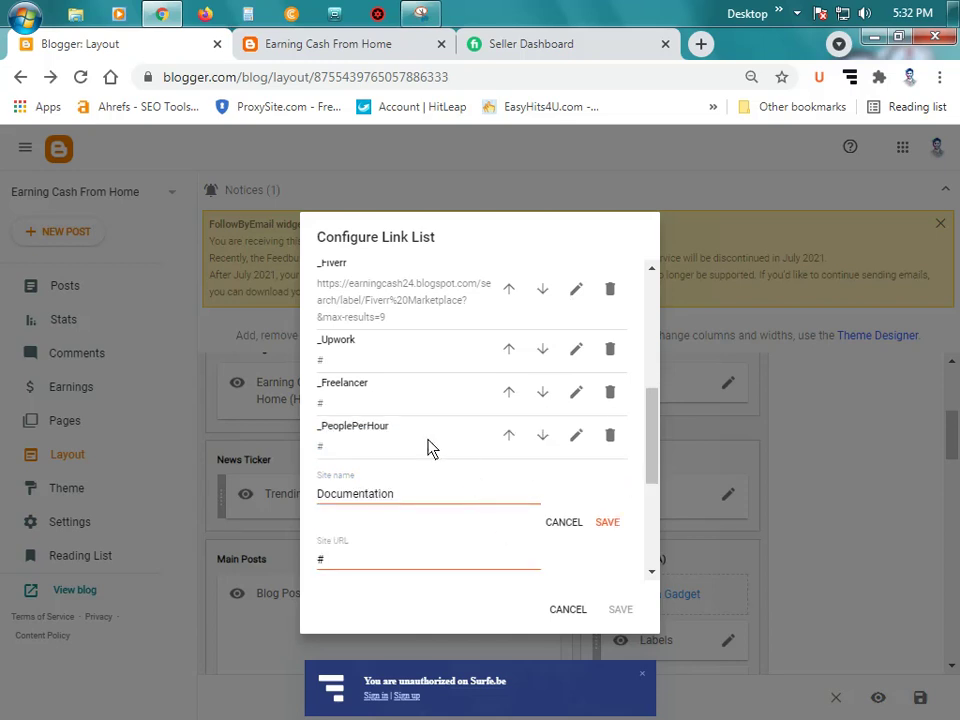
pyautogui.scroll(1, 428, 446)
pyautogui.scroll(-1, 467, 429)
# Step: Check the live blog's menu before editing the Documentation link
pyautogui.click(455, 505)
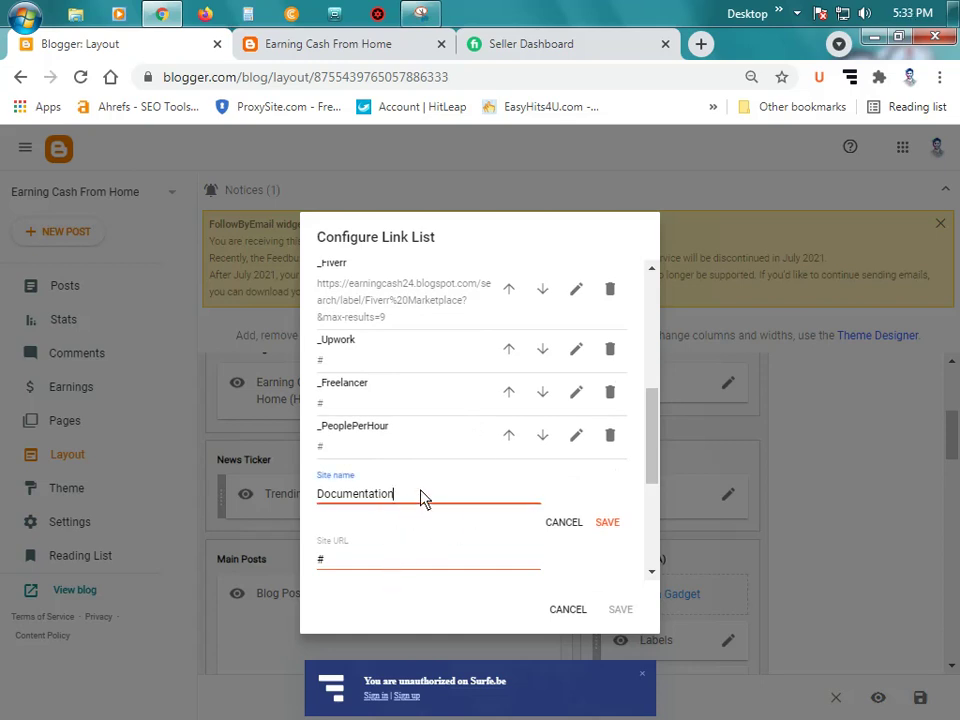
pyautogui.click(330, 46)
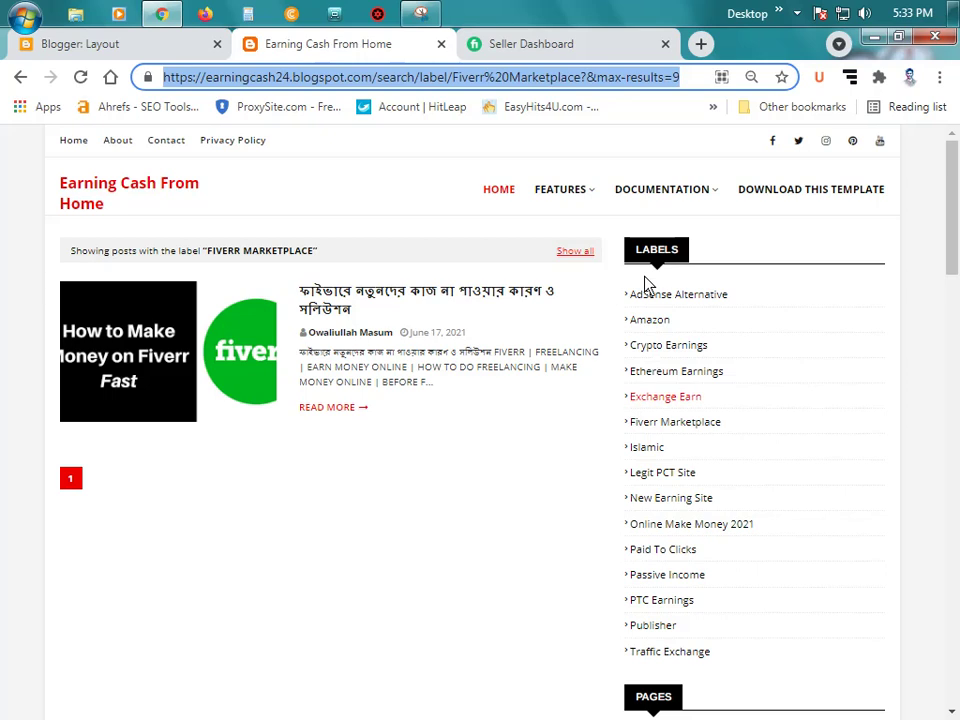
pyautogui.moveTo(690, 195)
pyautogui.moveTo(568, 204)
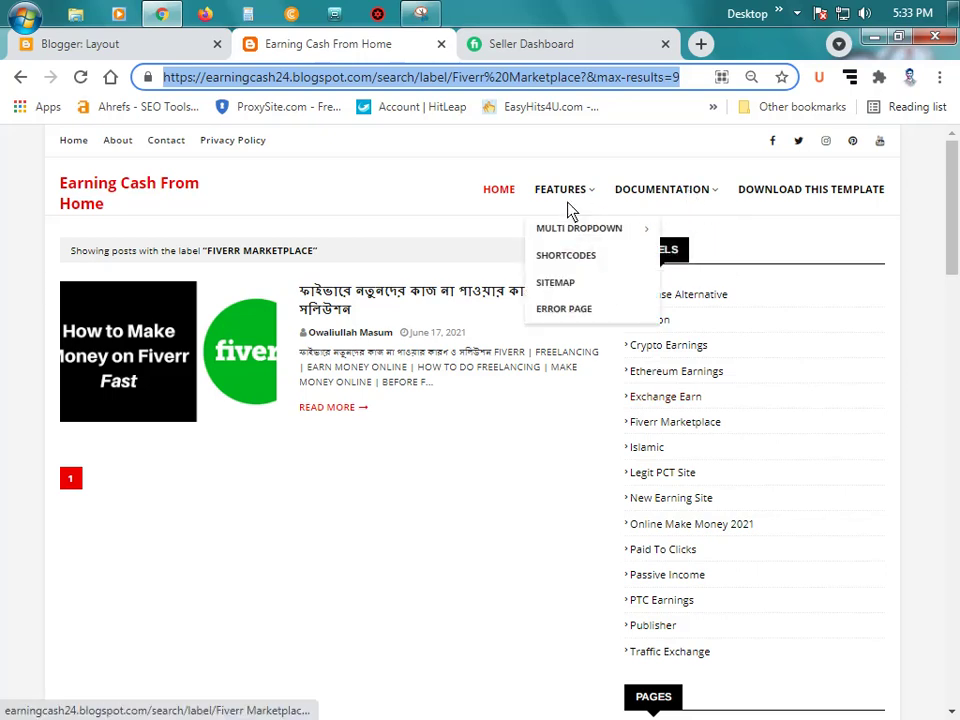
pyautogui.moveTo(555, 243)
pyautogui.moveTo(714, 180)
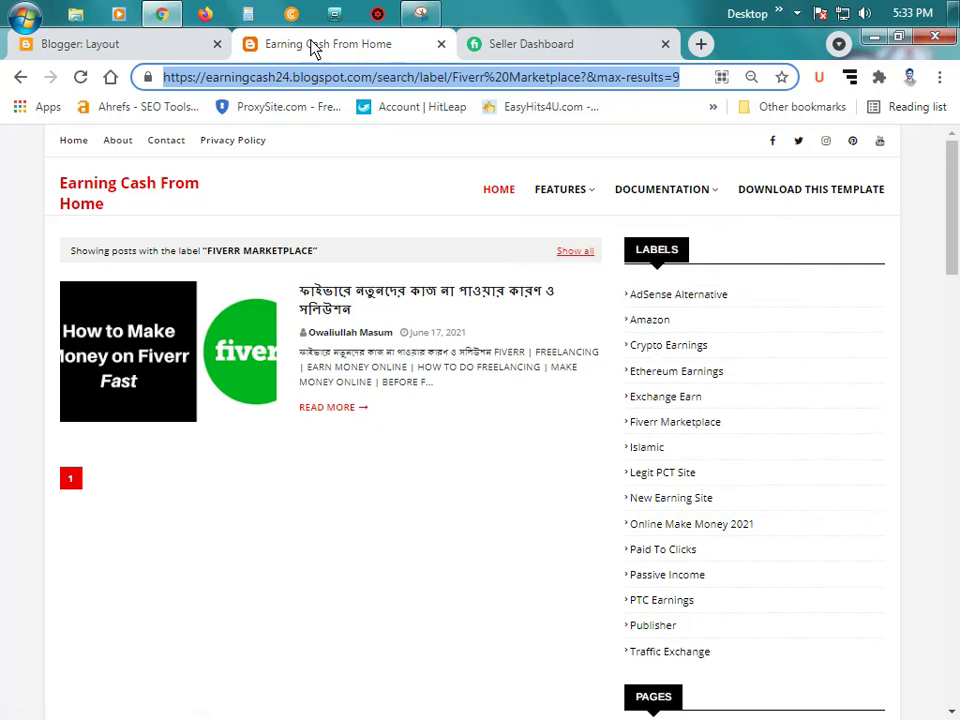
pyautogui.click(88, 42)
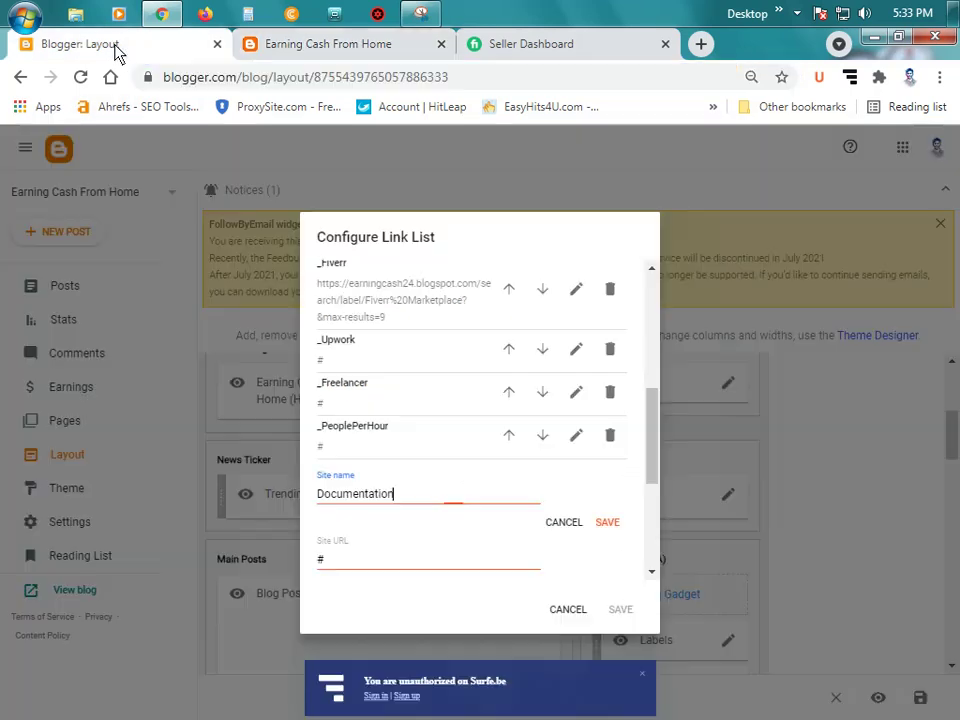
# Step: Rename the Documentation link to 'Clypto Earnings' and delete its # placeholder URL
pyautogui.doubleClick(435, 500)
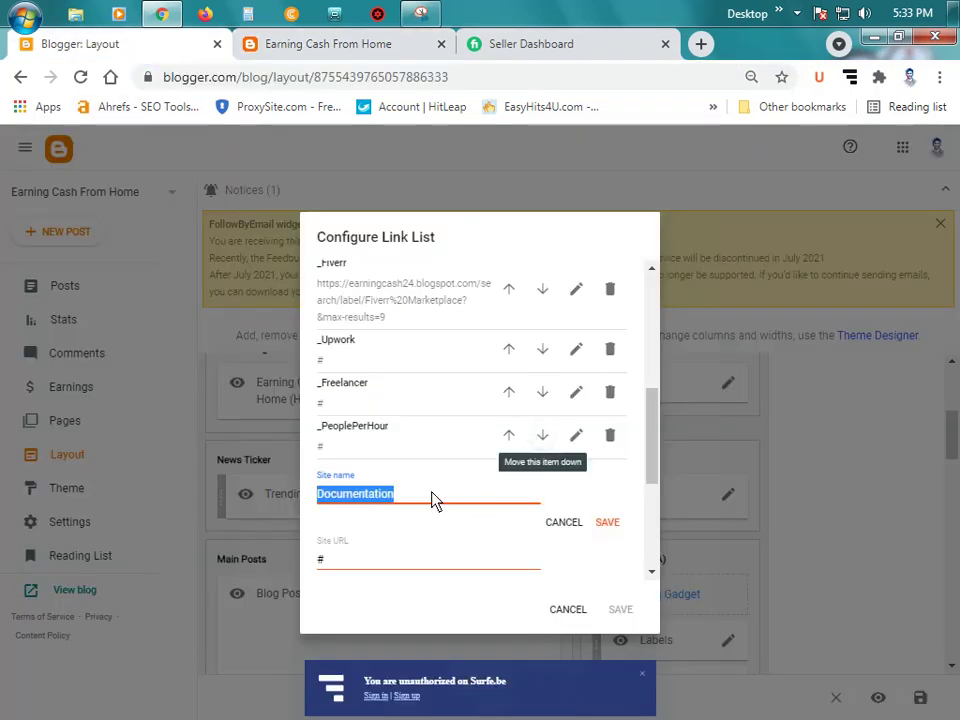
pyautogui.write('C')
pyautogui.write('l')
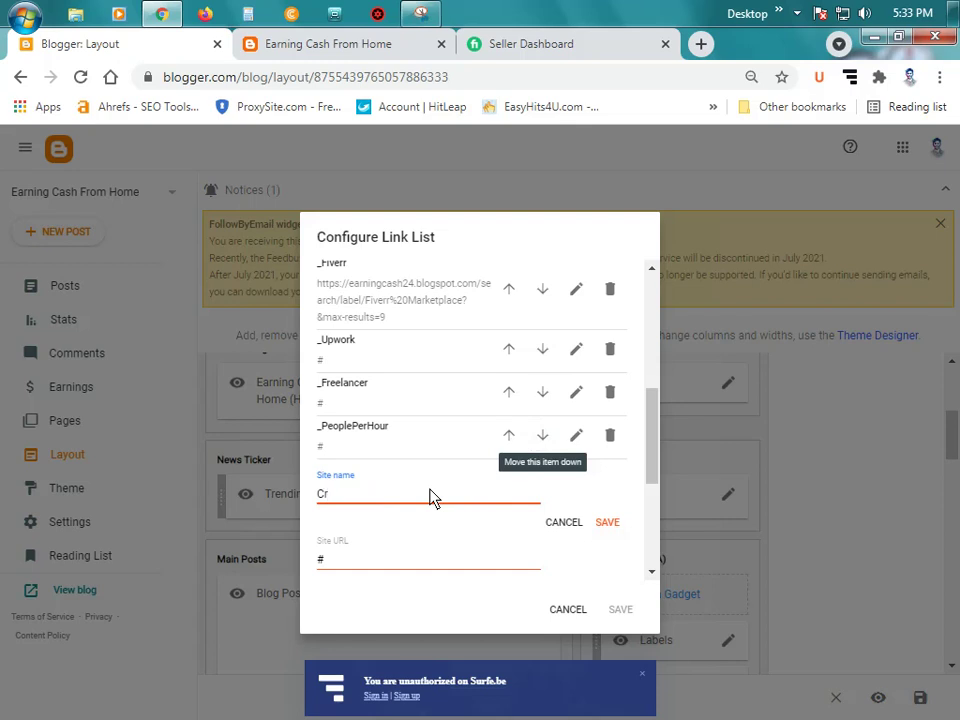
pyautogui.write('ypto Earnings')
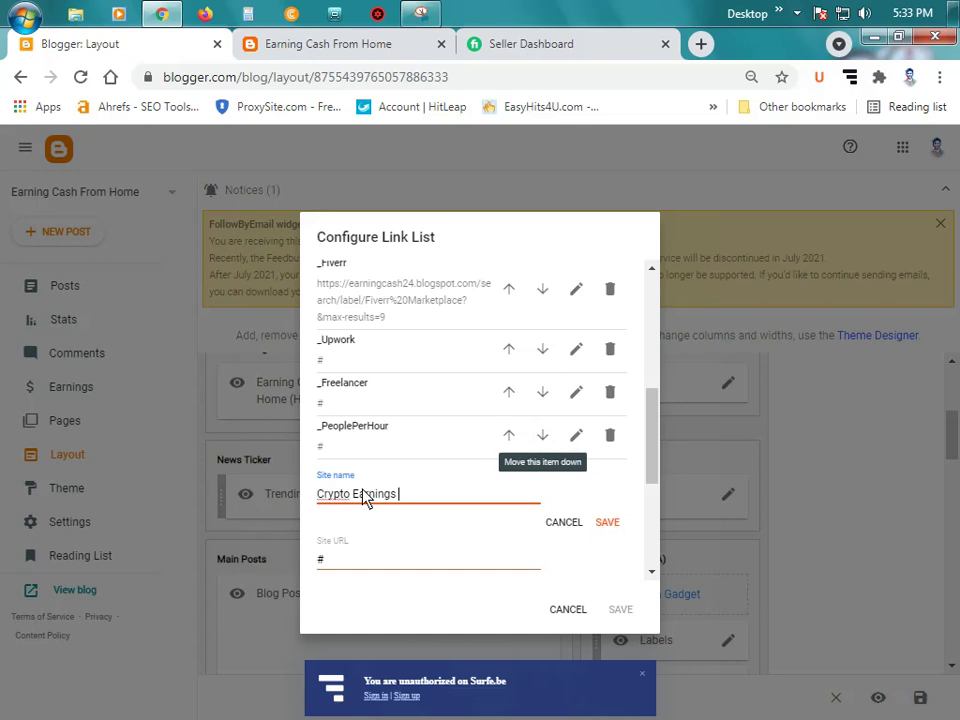
pyautogui.rightClick(334, 499)
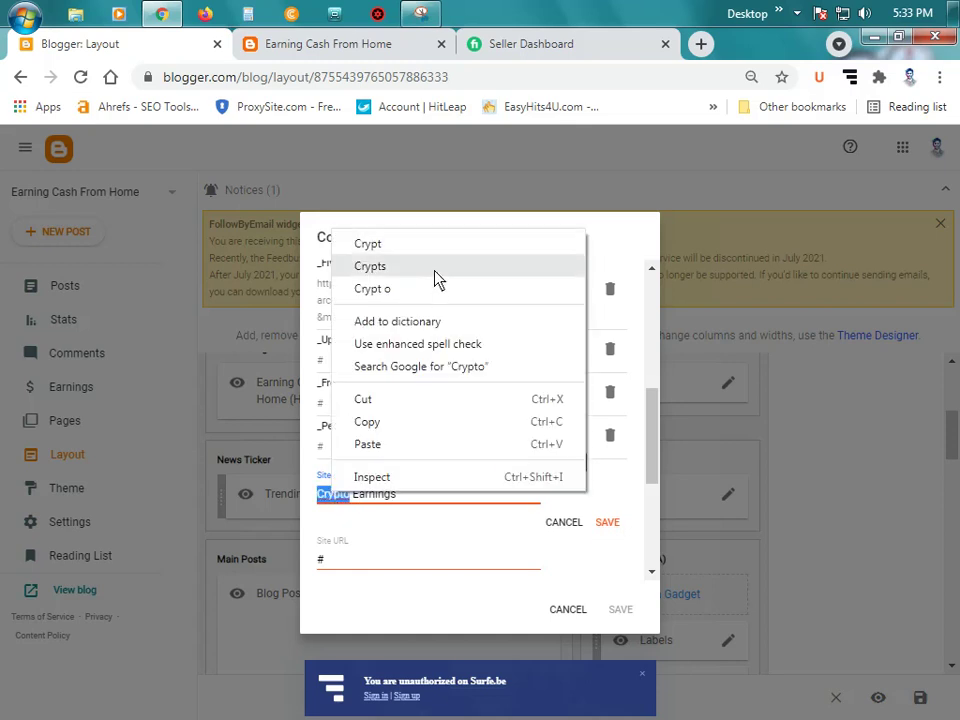
pyautogui.click(388, 549)
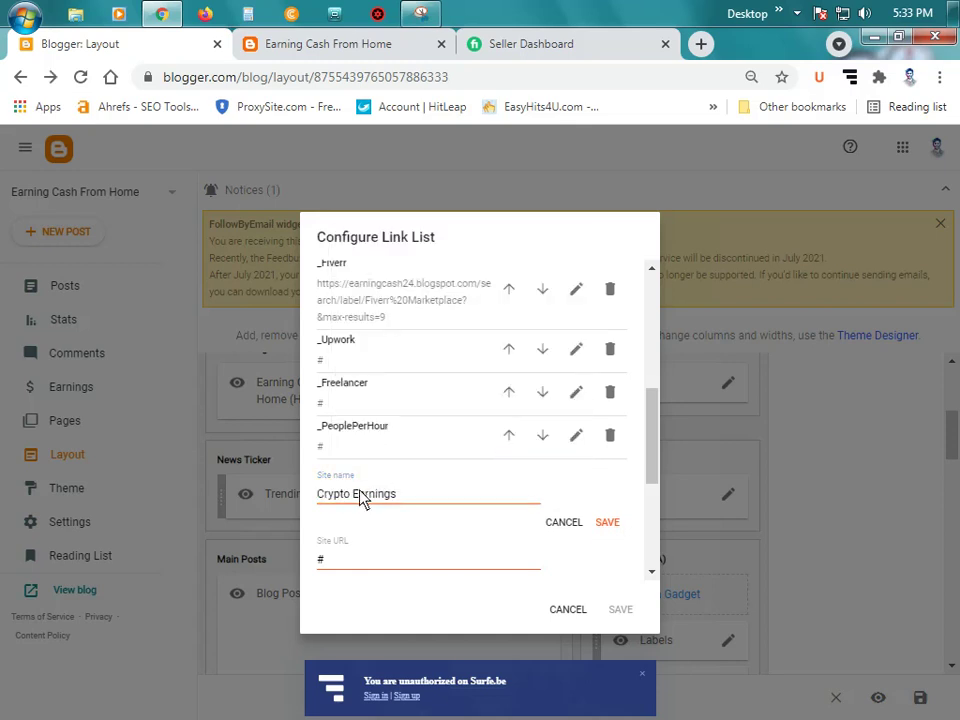
pyautogui.doubleClick(361, 560)
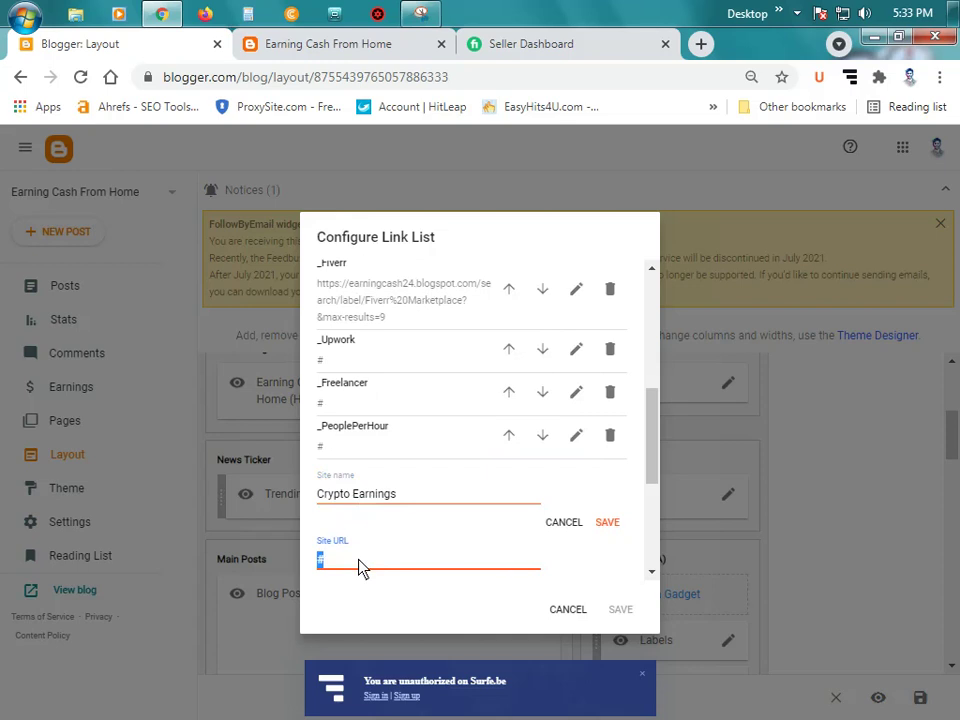
pyautogui.press('BackSpace')
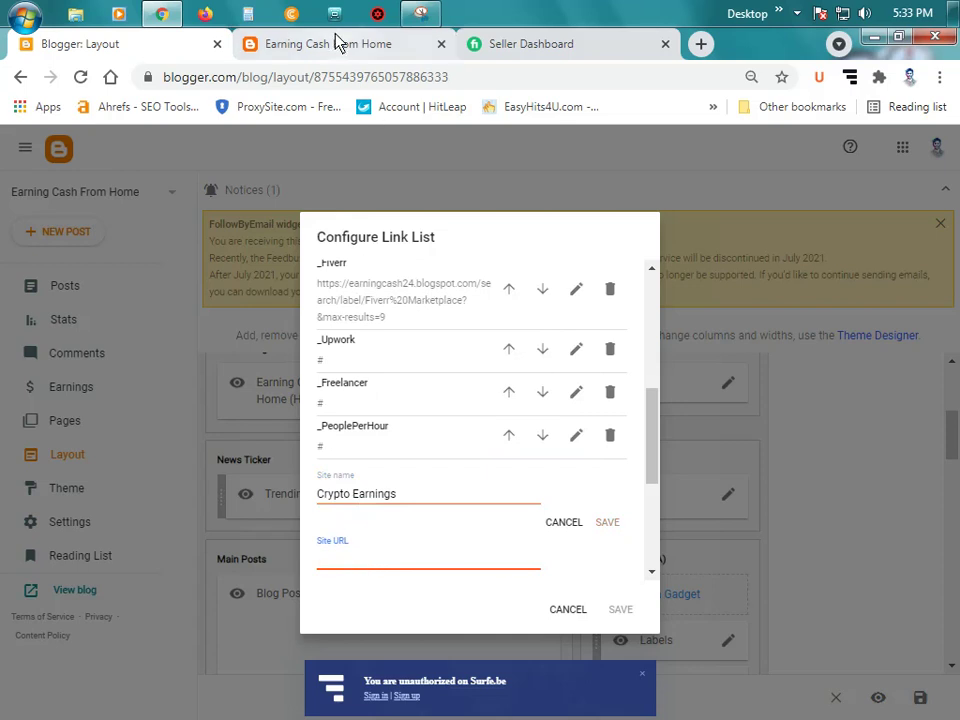
# Step: Copy the blog's Crypto Earnings label page address into the link's URL and save
pyautogui.click(332, 43)
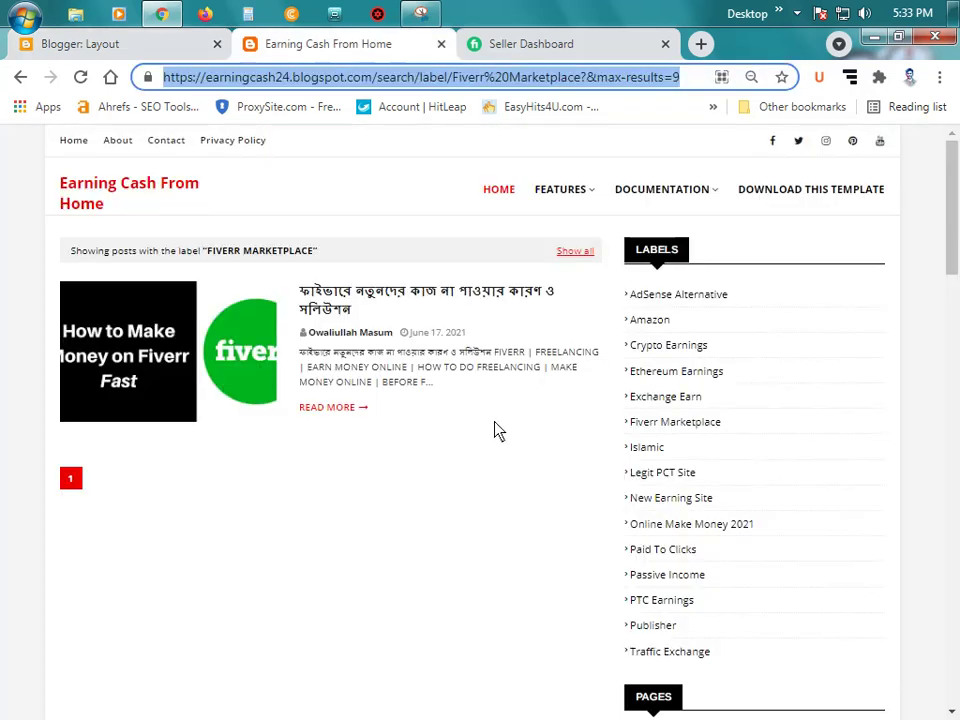
pyautogui.click(671, 350)
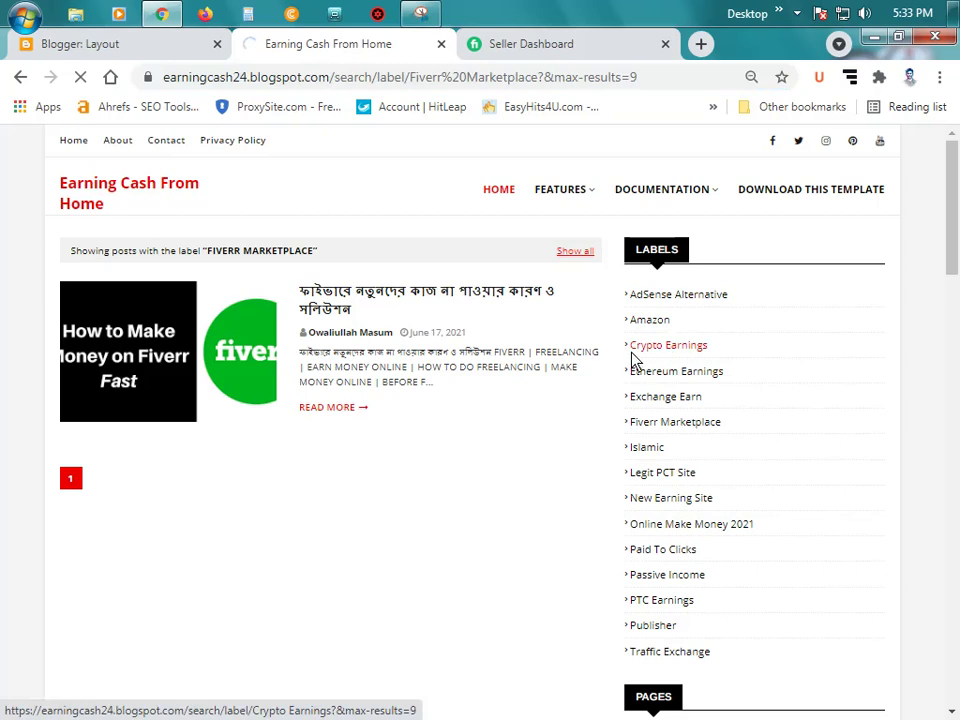
pyautogui.click(342, 79)
pyautogui.hotkey('ctrl', 'c')
pyautogui.click(150, 46)
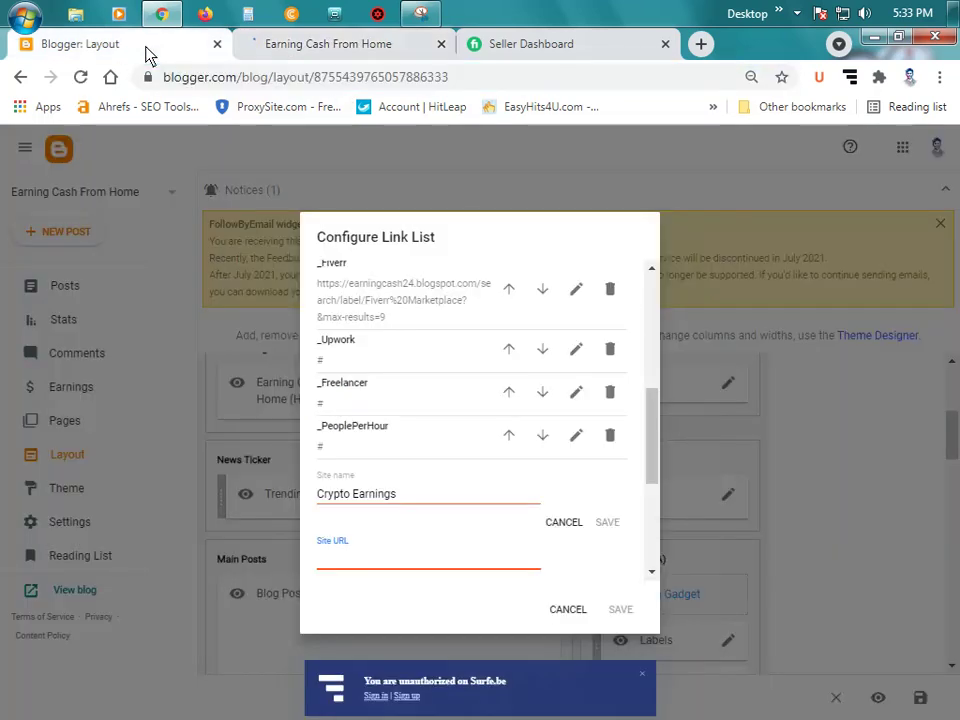
pyautogui.hotkey('ctrl', 'v')
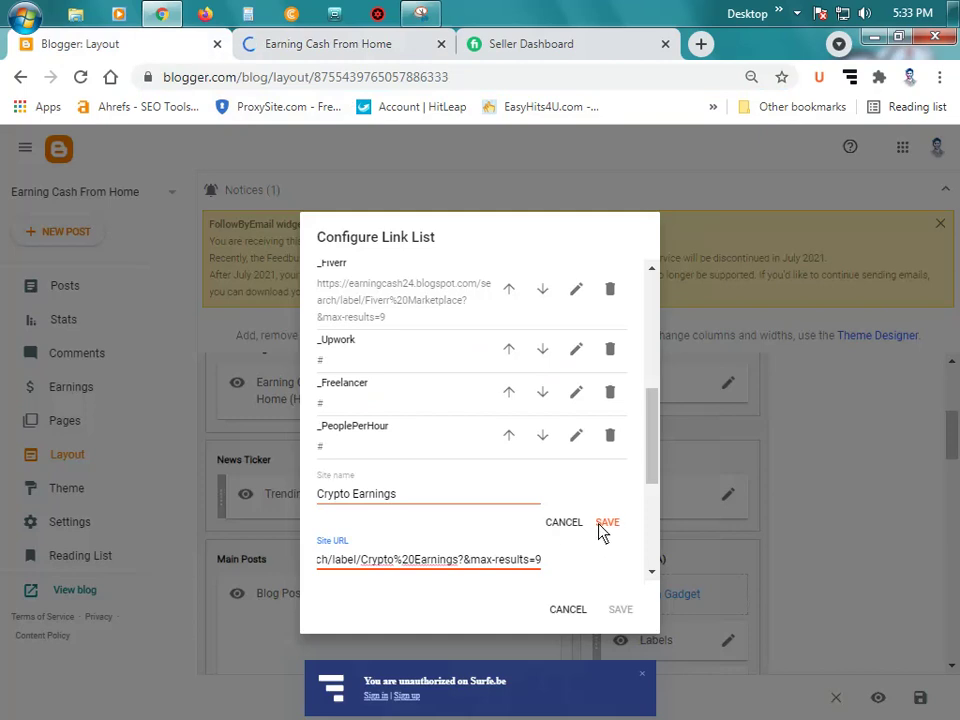
pyautogui.click(606, 523)
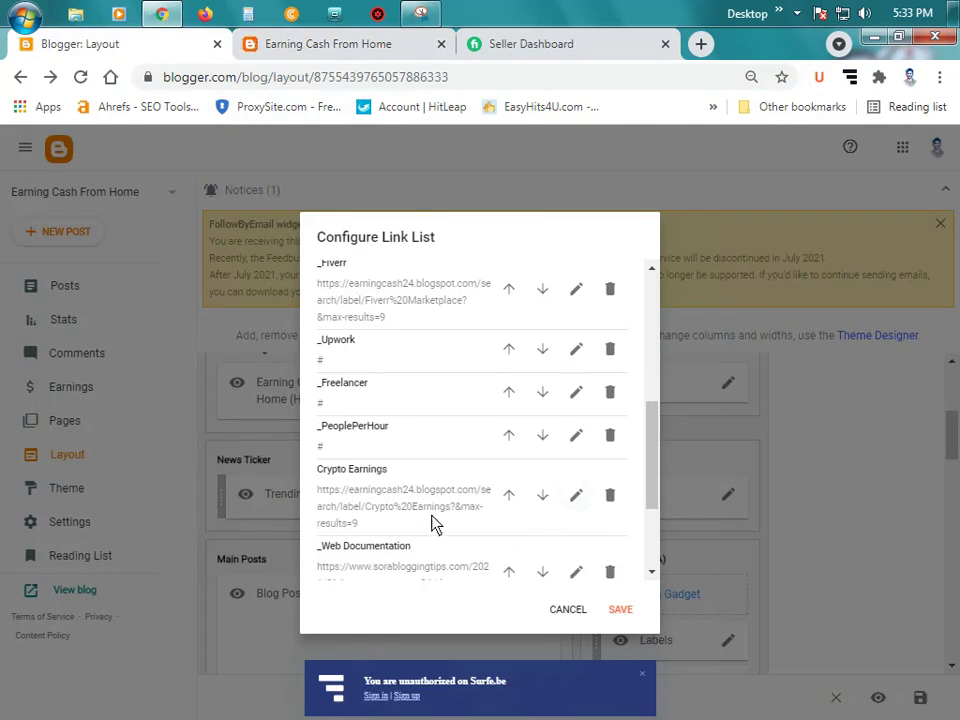
# Step: Delete the _Web Documentation and _Video Documentation menu links
pyautogui.scroll(-1, 421, 499)
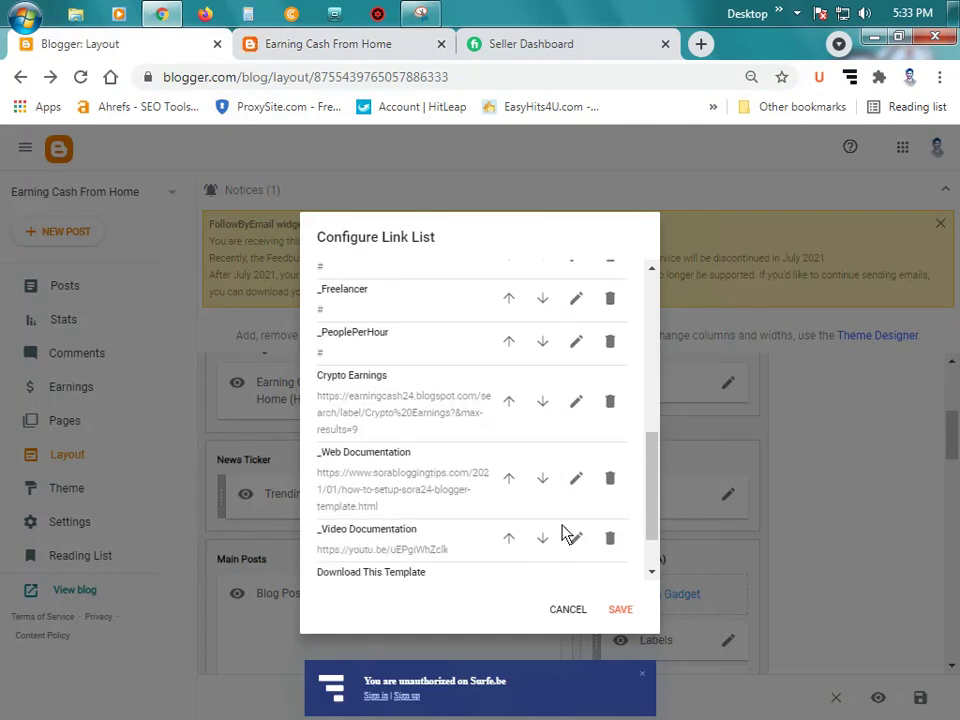
pyautogui.click(610, 480)
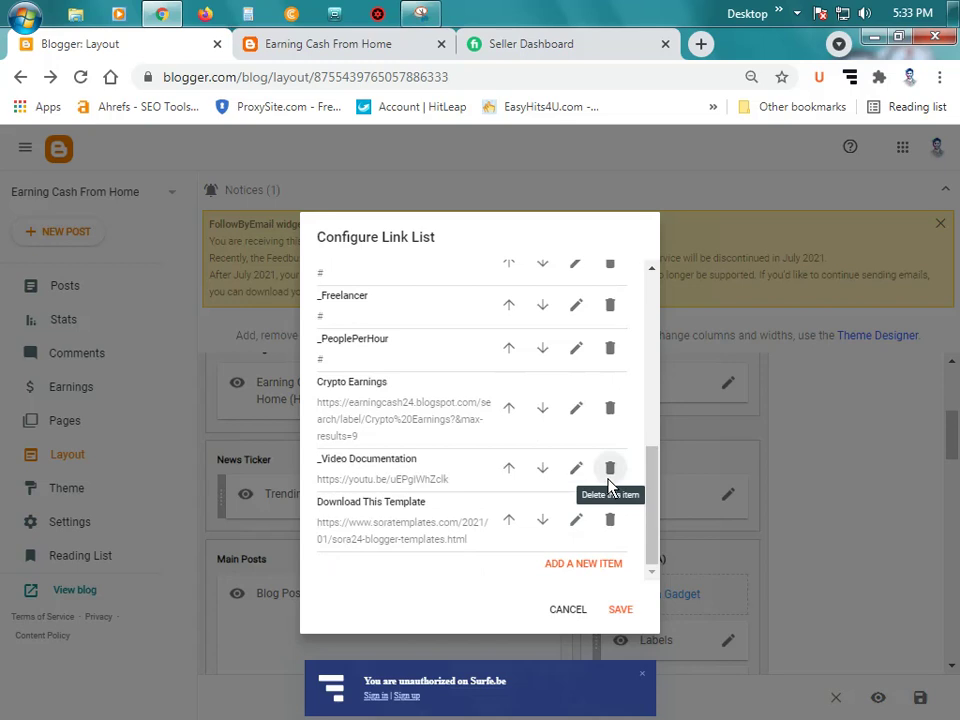
pyautogui.click(610, 480)
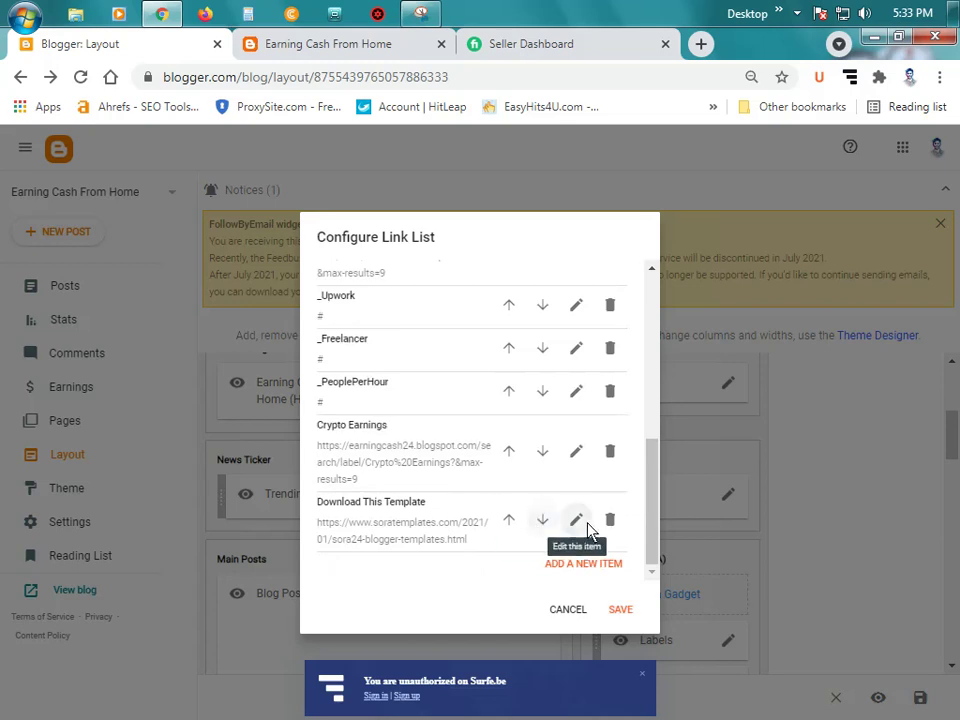
# Step: Clear the Download This Template link's name, then bring up the live blog's label page
pyautogui.click(580, 524)
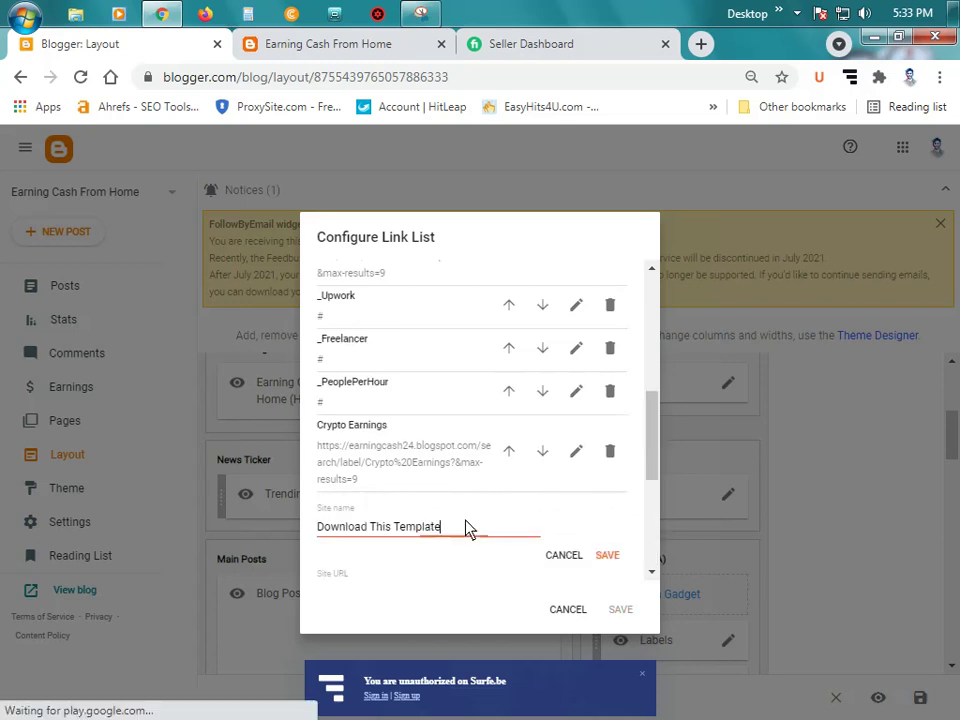
pyautogui.tripleClick(465, 528)
pyautogui.press('BackSpace')
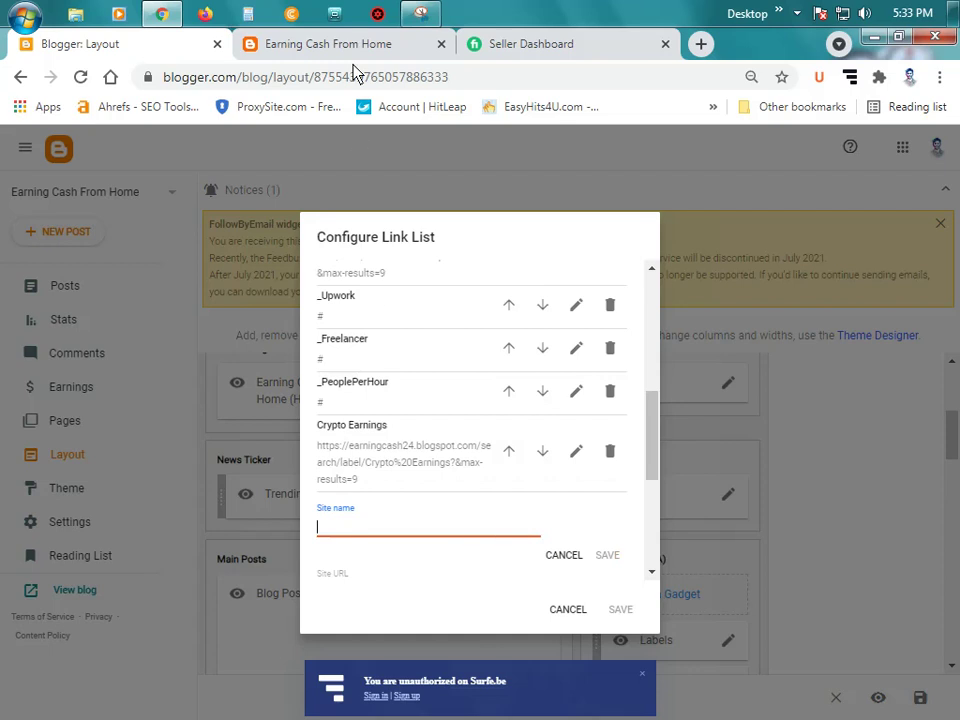
pyautogui.click(350, 48)
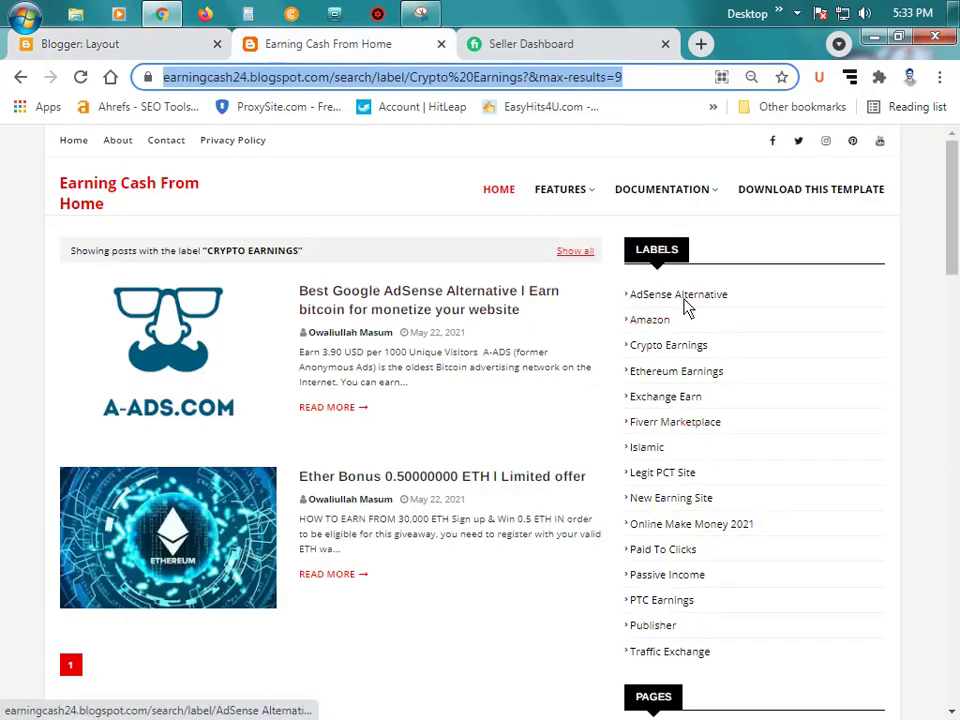
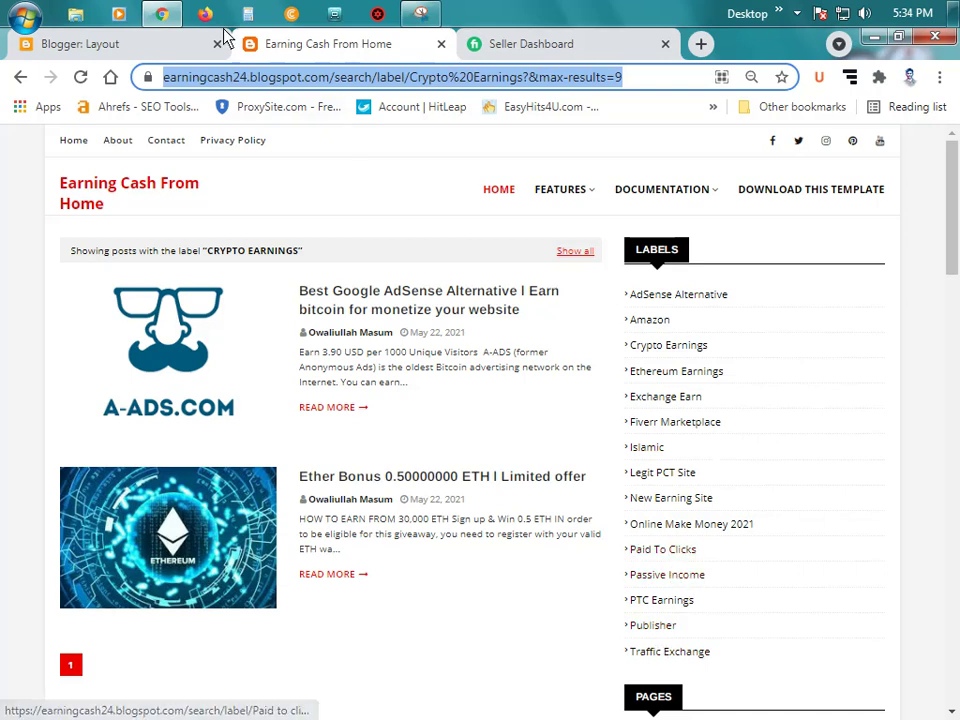
# Step: Copy the Paid to clicks label page address and finish the site name 'Paid to Click (PTC)'
pyautogui.press('Return')
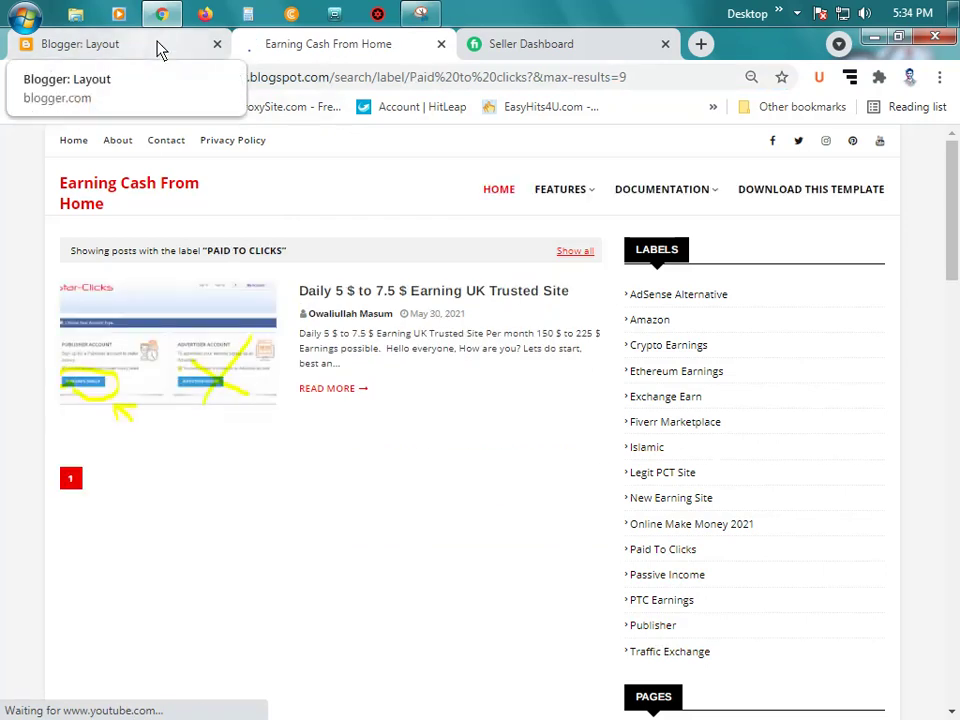
pyautogui.click(390, 86)
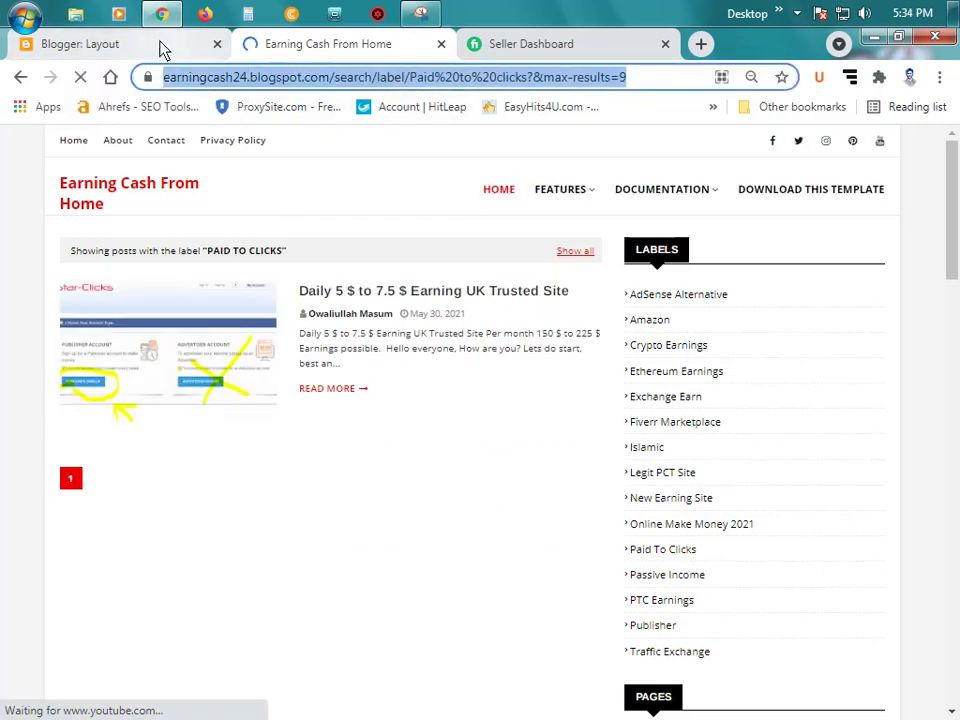
pyautogui.click(80, 44)
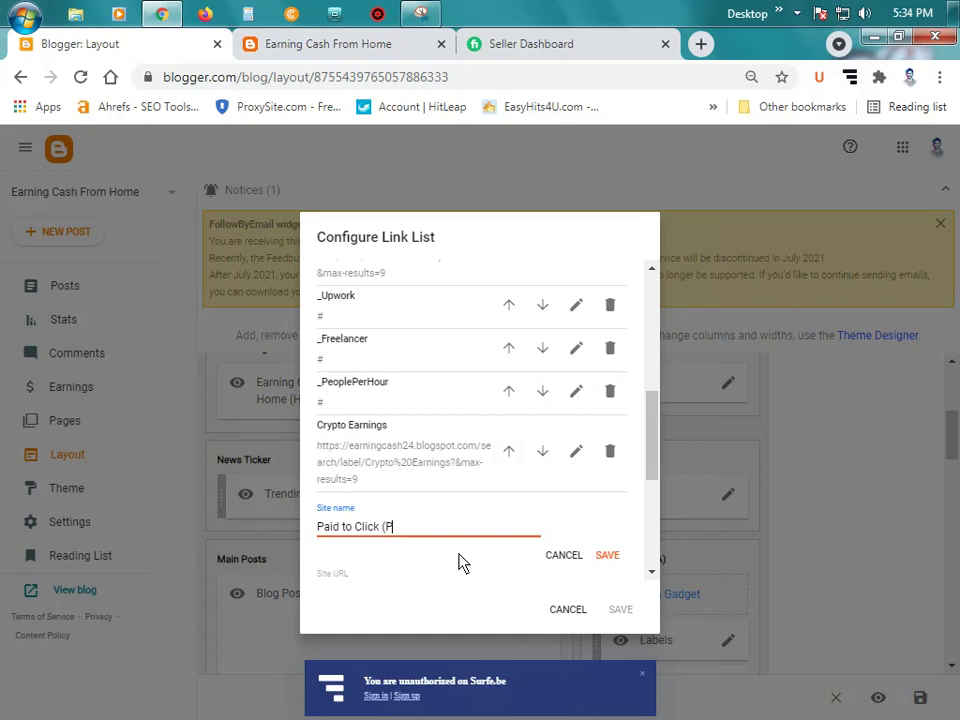
pyautogui.write('TC')
# Step: Put the Paid to clicks label address in Site URL and save the PTC item
pyautogui.scroll(-1, 501, 564)
pyautogui.click(377, 514)
pyautogui.hotkey('ctrl', 'v')
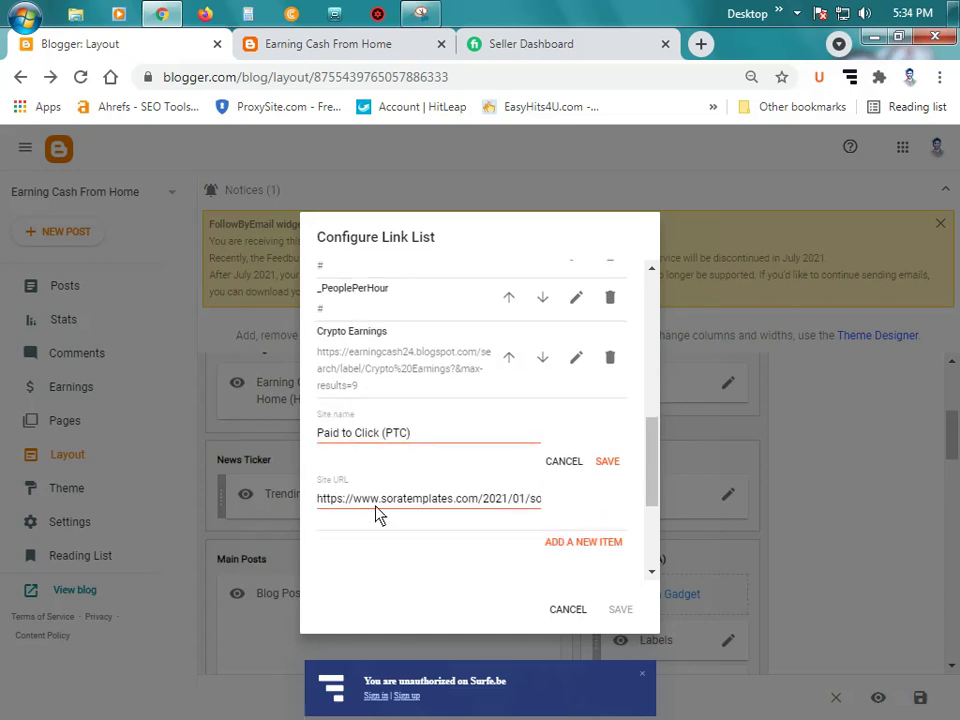
pyautogui.tripleClick(378, 512)
pyautogui.hotkey('ctrl', 'v')
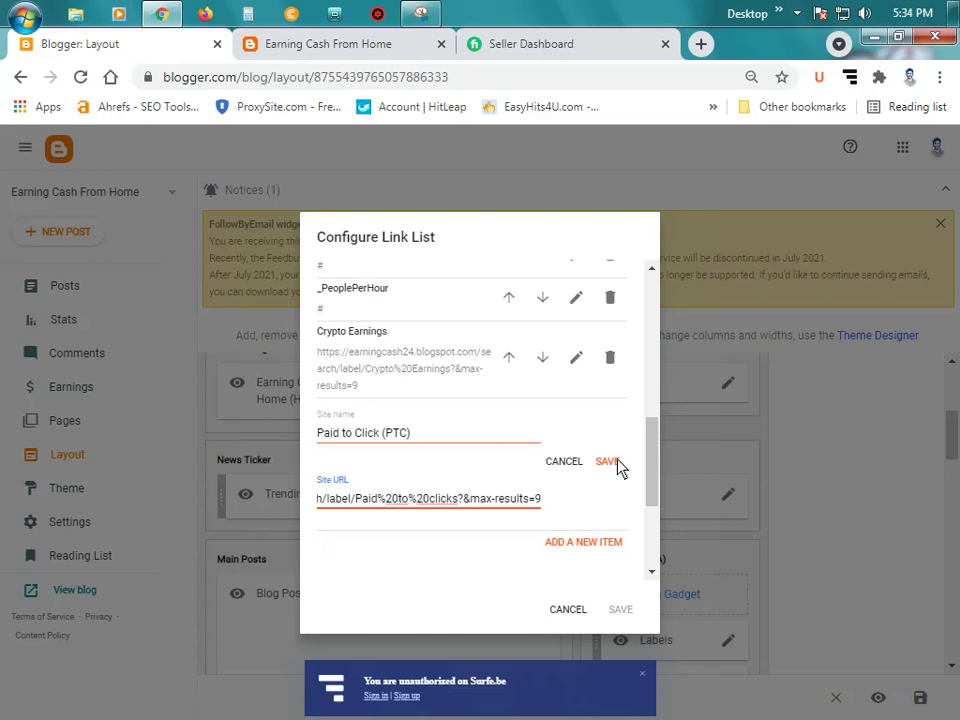
pyautogui.click(608, 462)
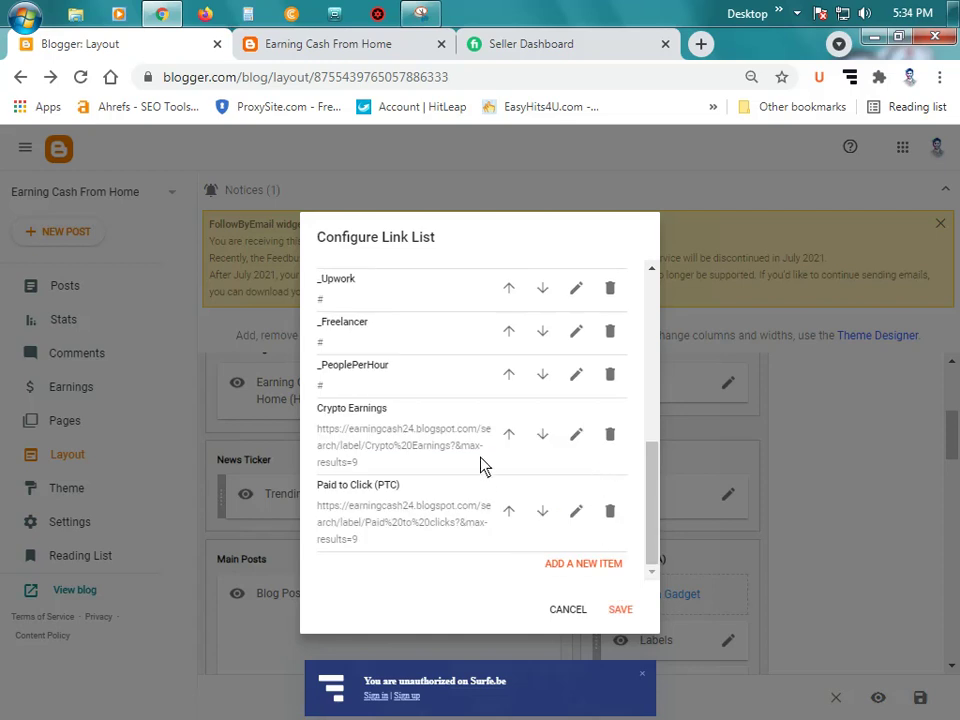
# Step: Start a new link item and copy the blog's Passive Income label page address
pyautogui.click(590, 566)
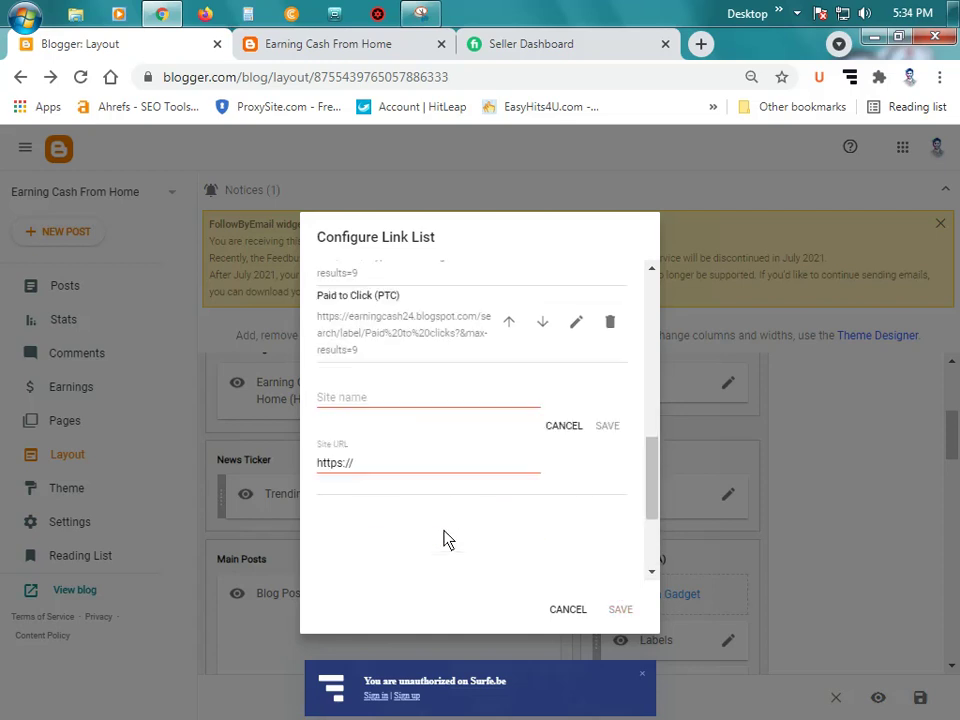
pyautogui.scroll(-1, 447, 540)
pyautogui.click(395, 315)
pyautogui.click(322, 46)
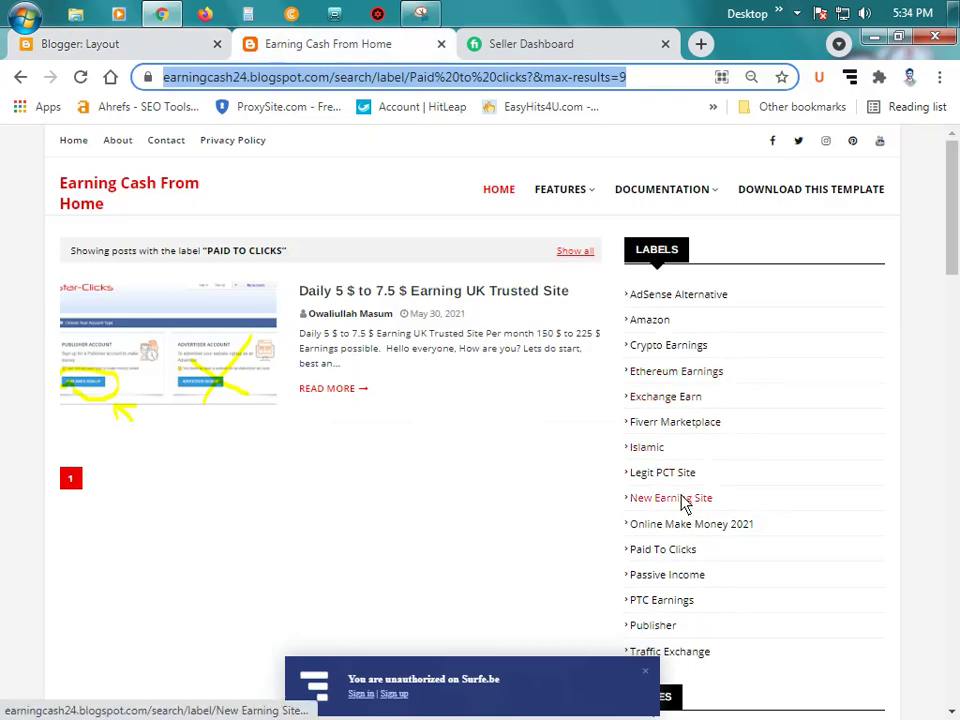
pyautogui.click(688, 582)
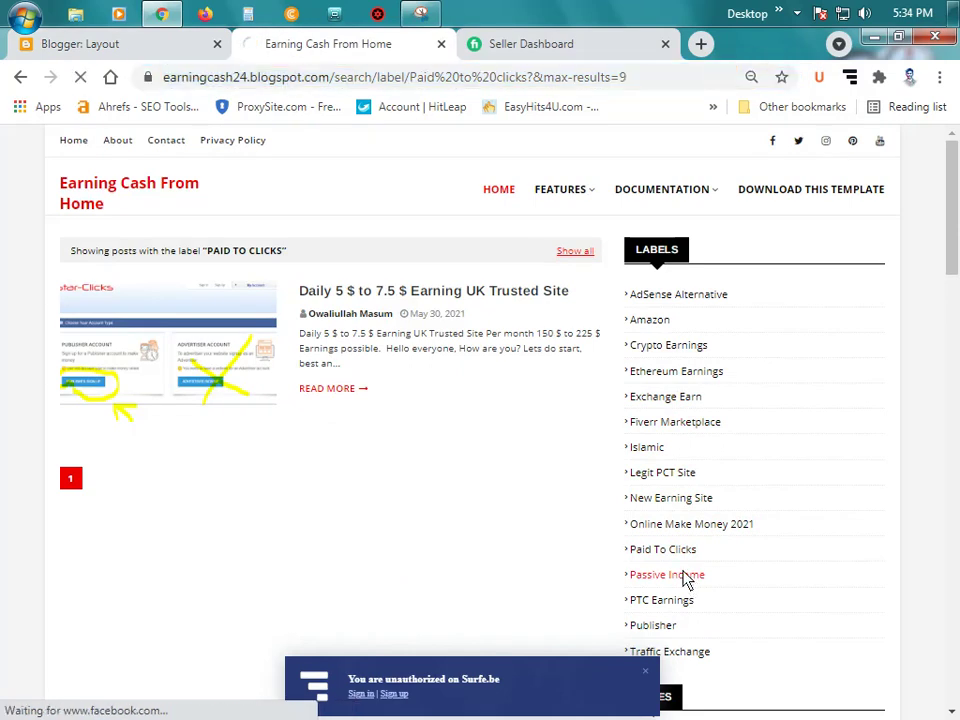
pyautogui.click(388, 79)
pyautogui.click(146, 43)
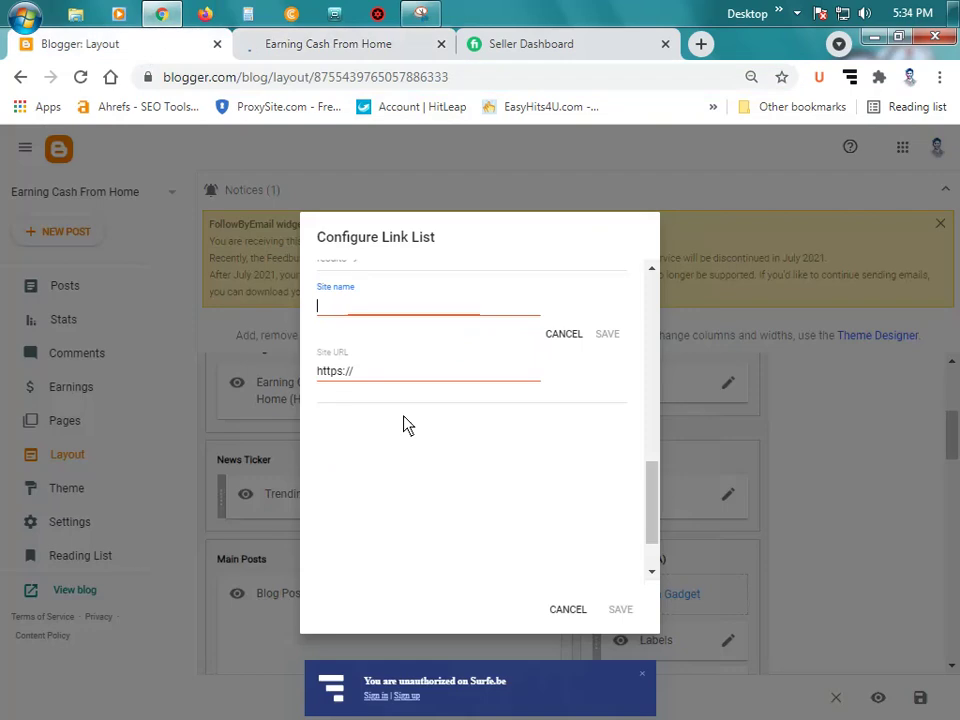
# Step: Name the item 'Passive Income', paste the label address as its URL, and save it
pyautogui.write('Passive Income')
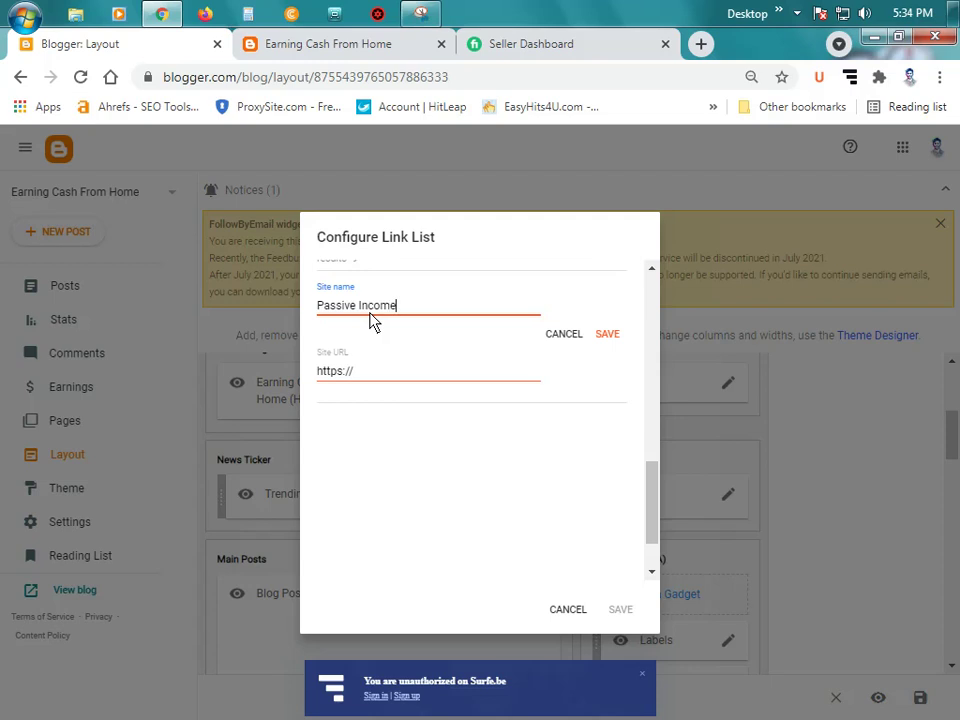
pyautogui.doubleClick(347, 372)
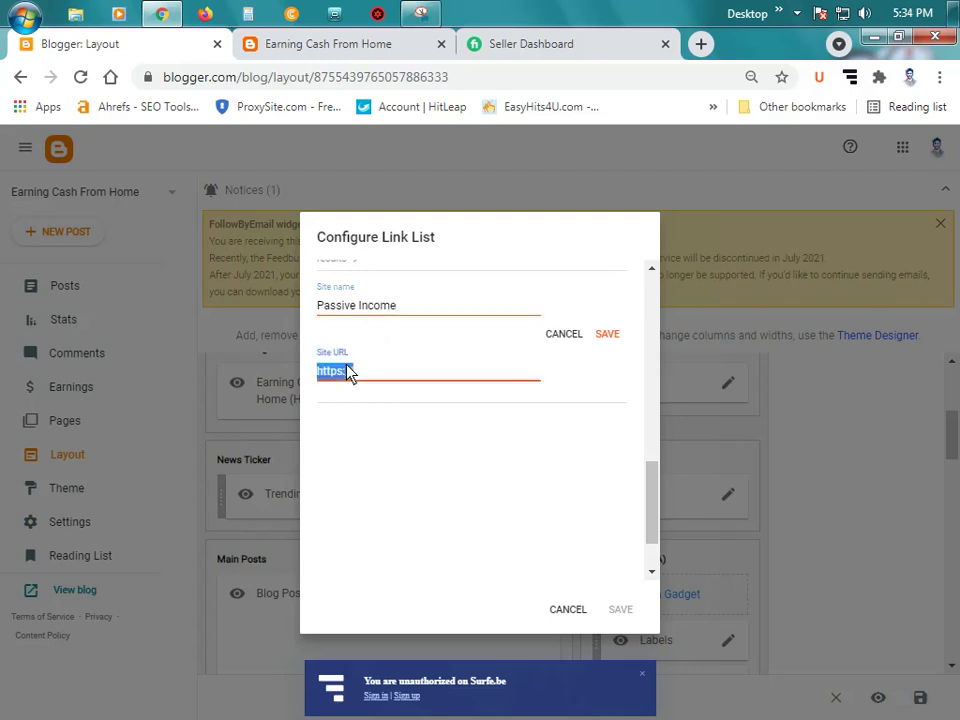
pyautogui.hotkey('ctrl', 'v')
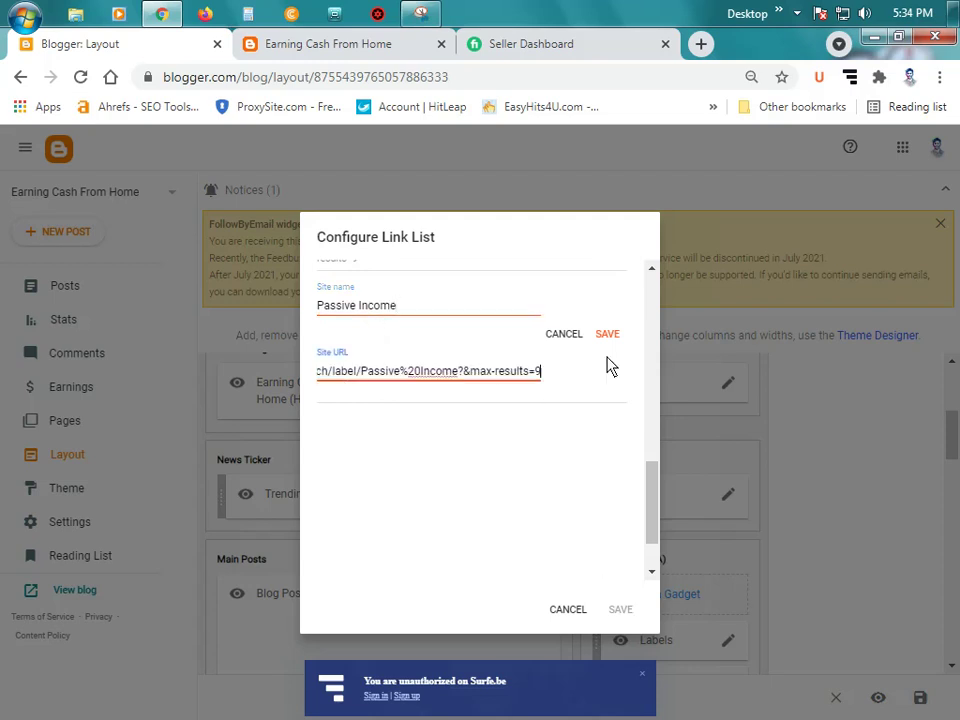
pyautogui.click(607, 334)
pyautogui.scroll(1, 490, 400)
pyautogui.scroll(-1, 490, 400)
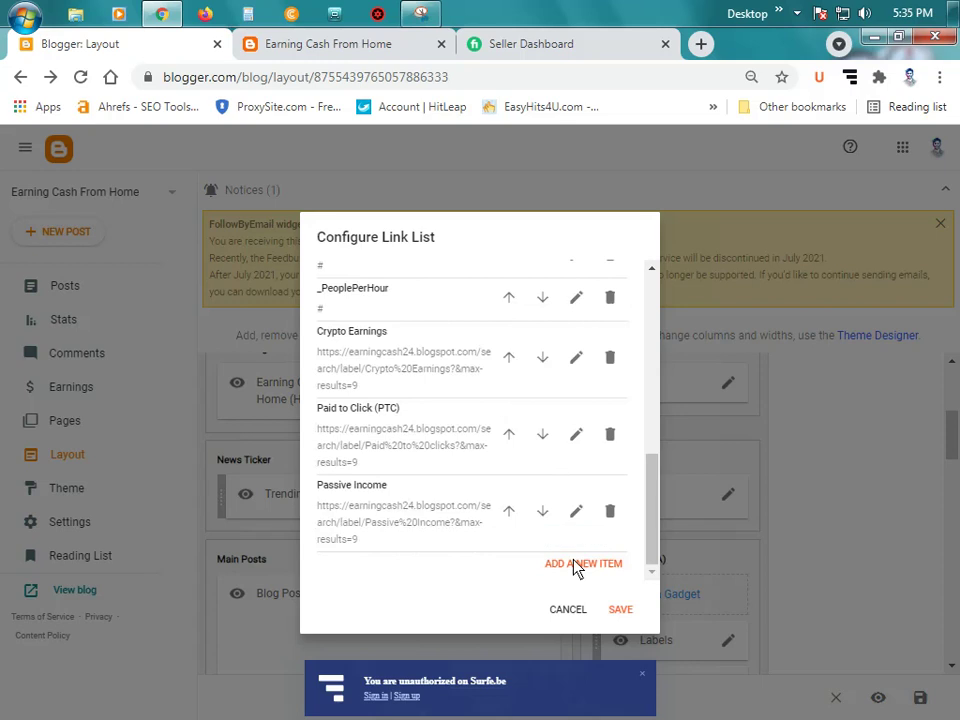
# Step: Add a 'Blooging' link item with a placeholder URL
pyautogui.click(577, 566)
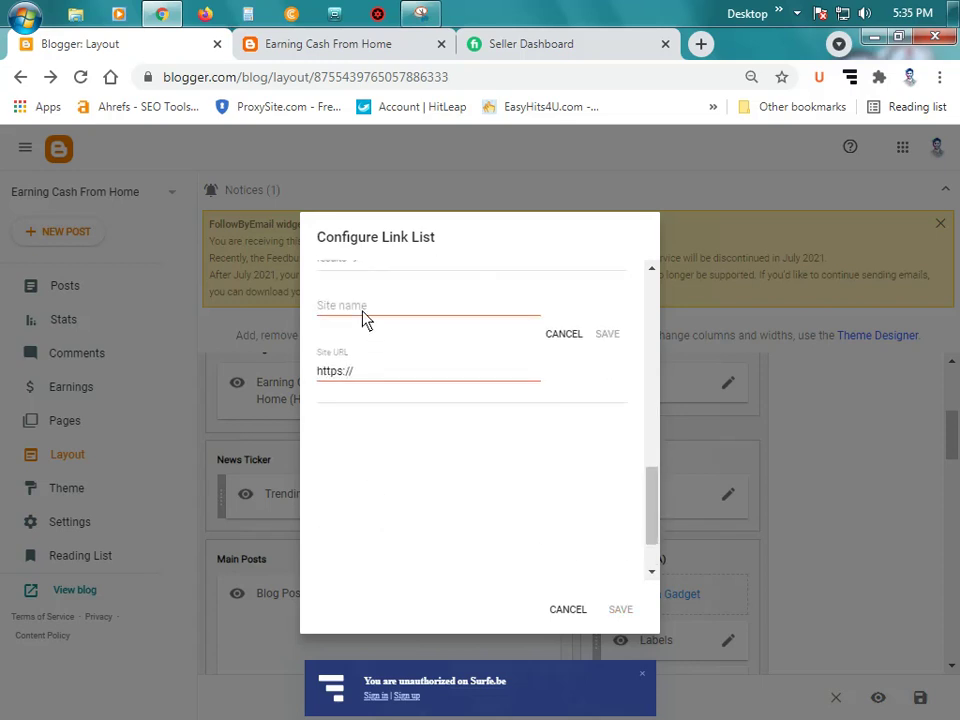
pyautogui.click(363, 317)
pyautogui.write('Blooging')
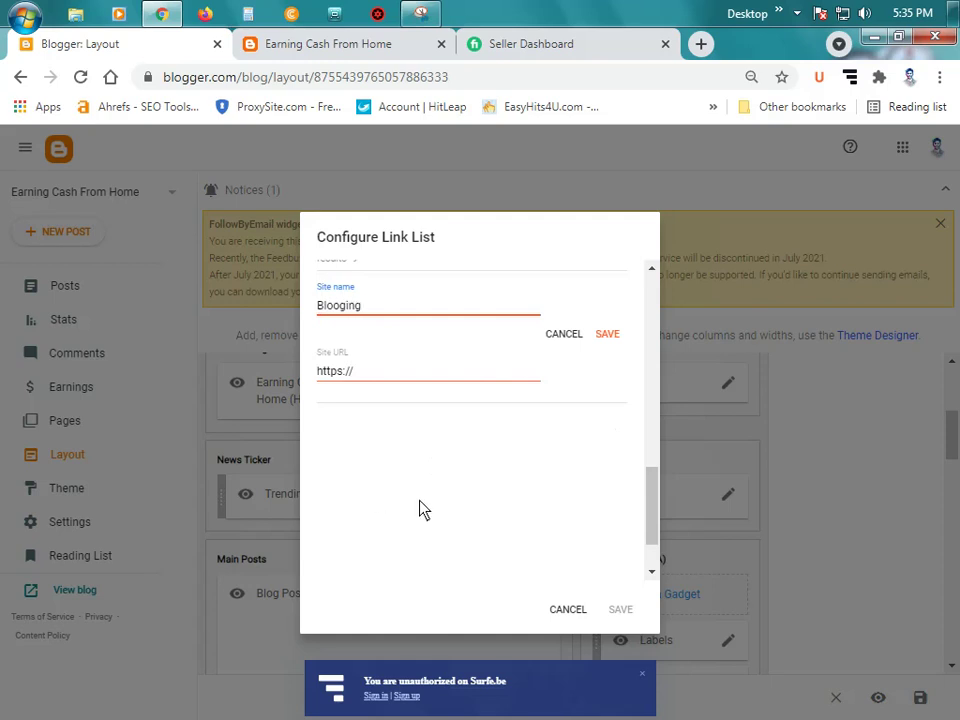
pyautogui.click(398, 381)
pyautogui.click(608, 336)
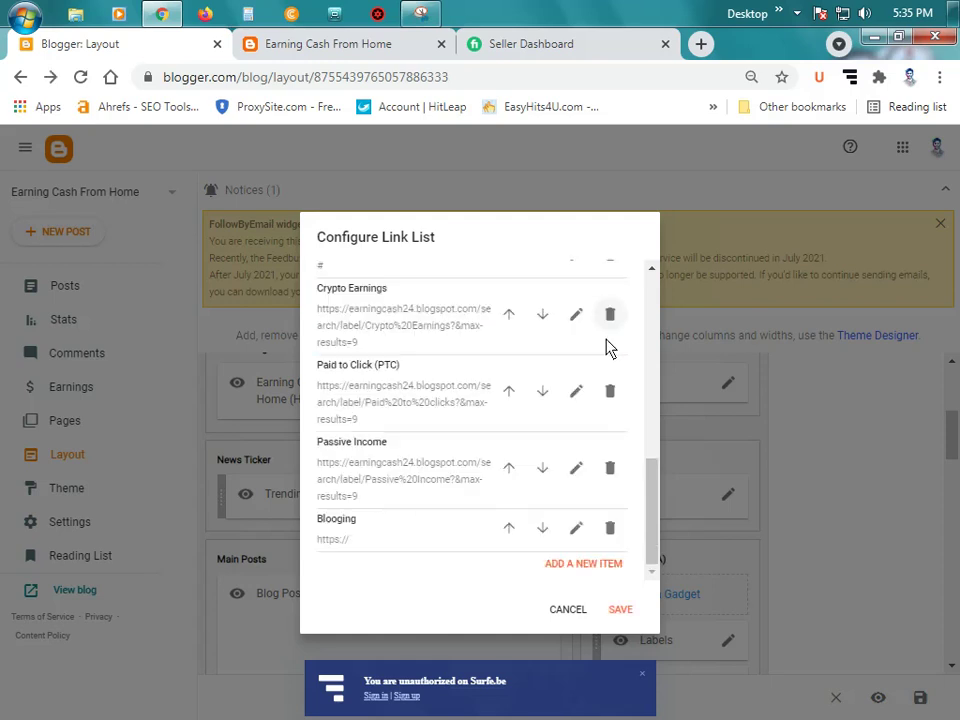
# Step: Add a 'Publisher' link item to the list
pyautogui.click(585, 568)
pyautogui.click(362, 45)
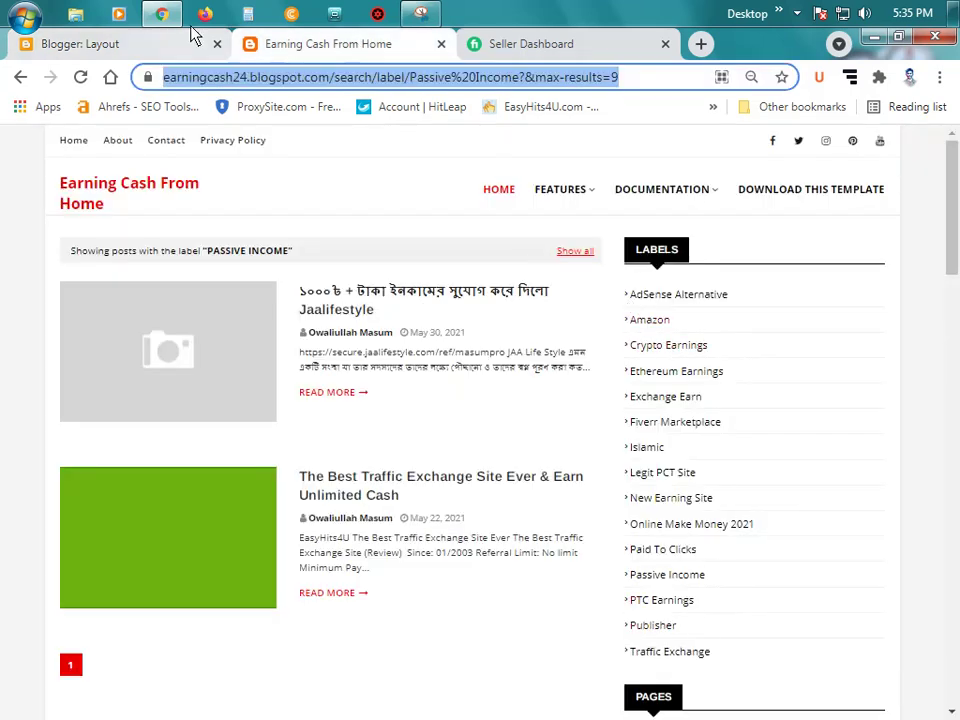
pyautogui.click(160, 52)
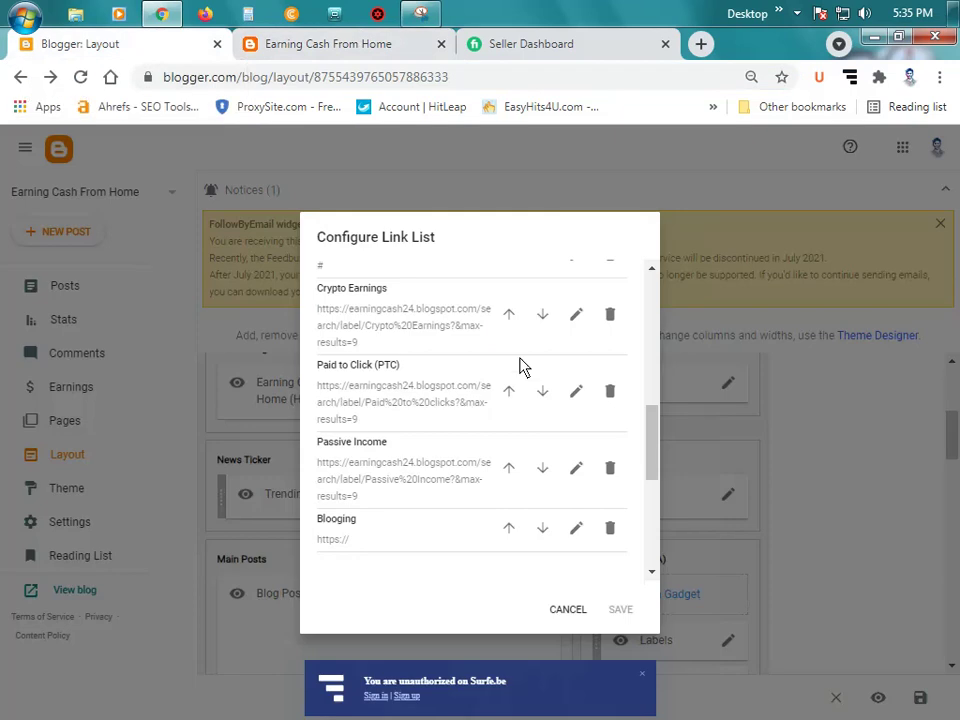
pyautogui.scroll(-3, 440, 550)
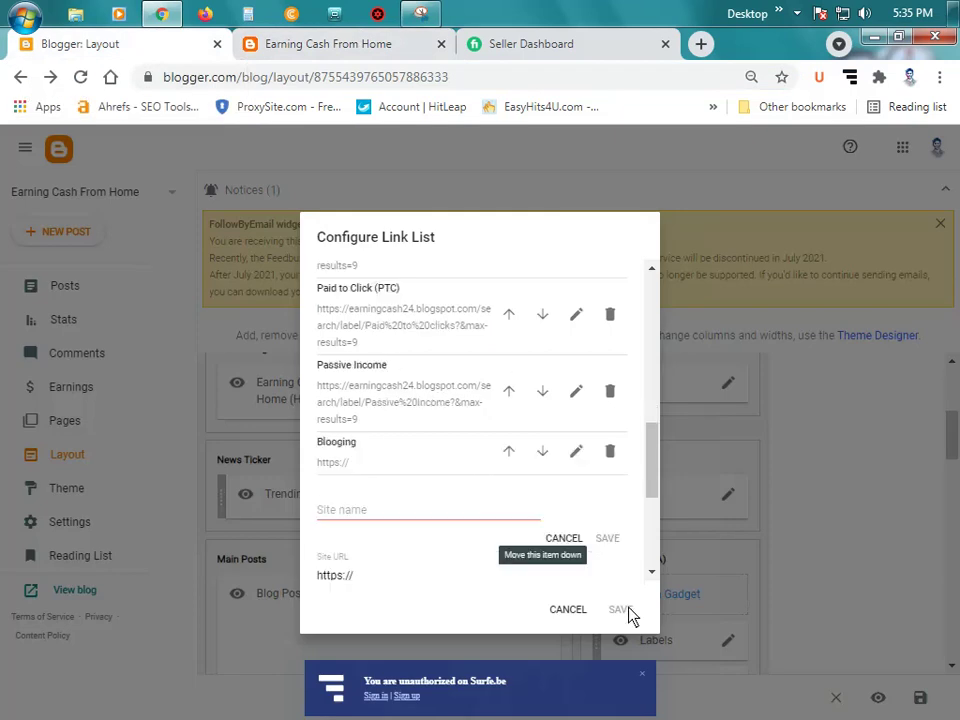
pyautogui.click(424, 497)
pyautogui.write('Pib')
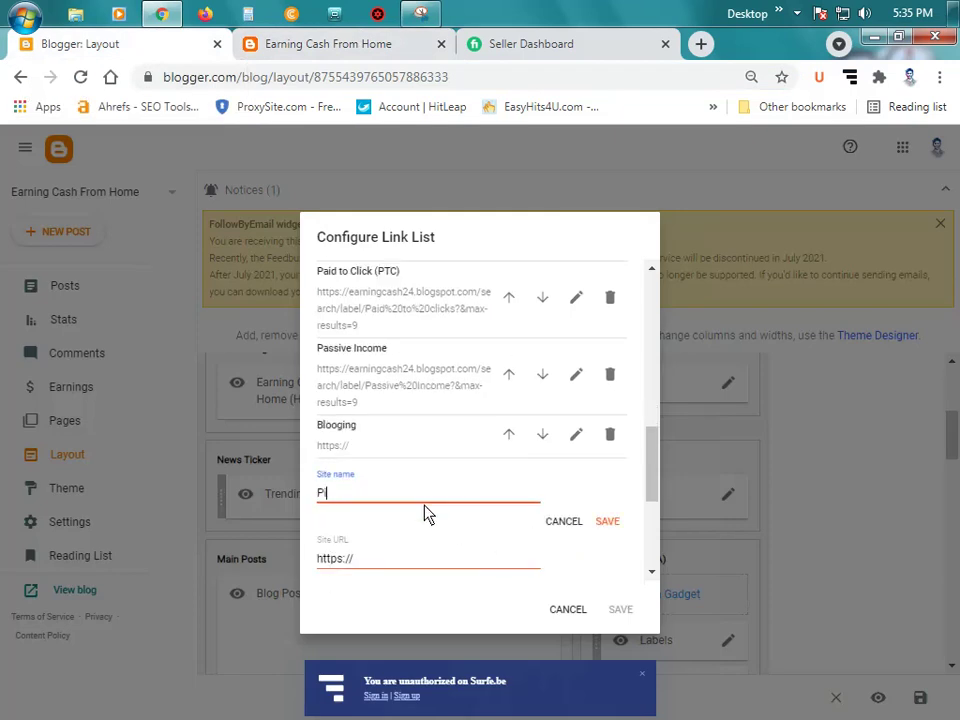
pyautogui.press('BackSpace')
pyautogui.press('BackSpace')
pyautogui.write('ublisher')
pyautogui.click(607, 521)
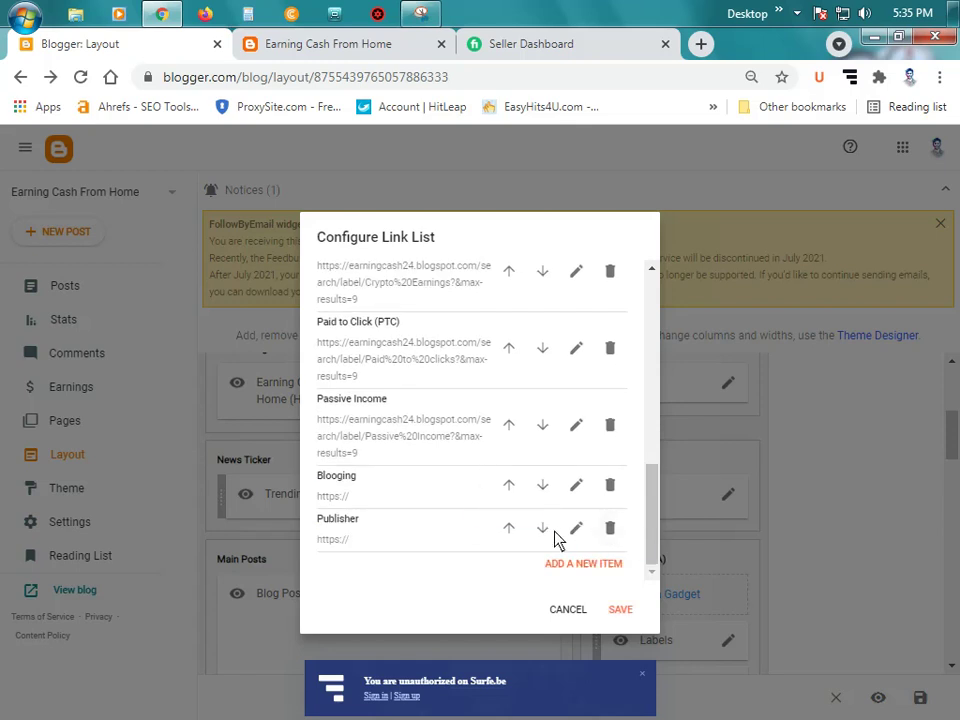
# Step: Re-save the Publisher item and save the whole Link List gadget
pyautogui.click(578, 531)
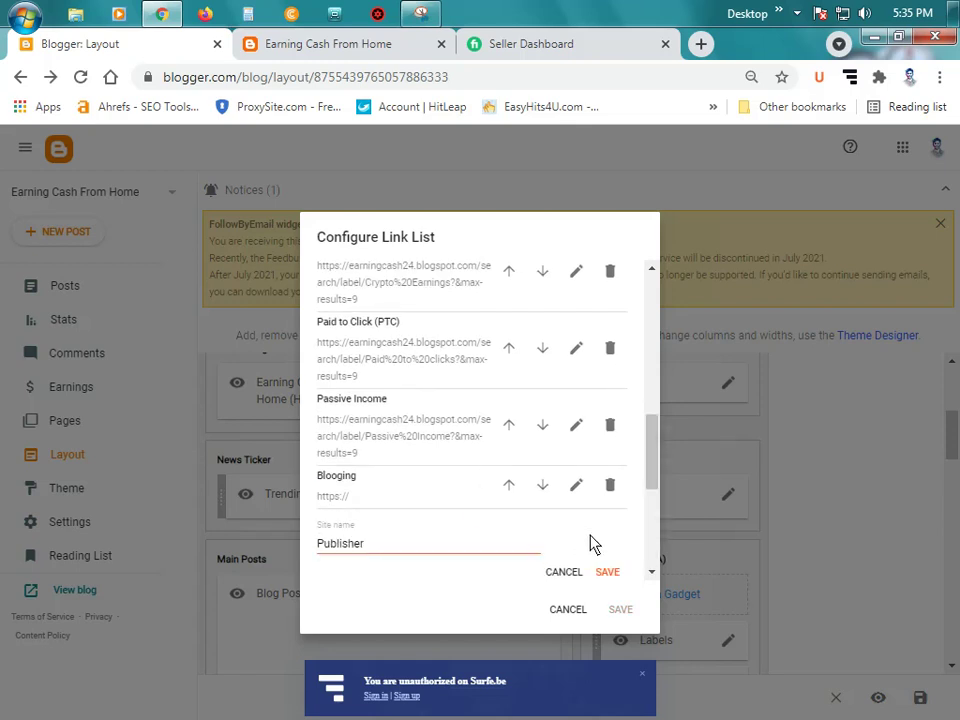
pyautogui.click(609, 480)
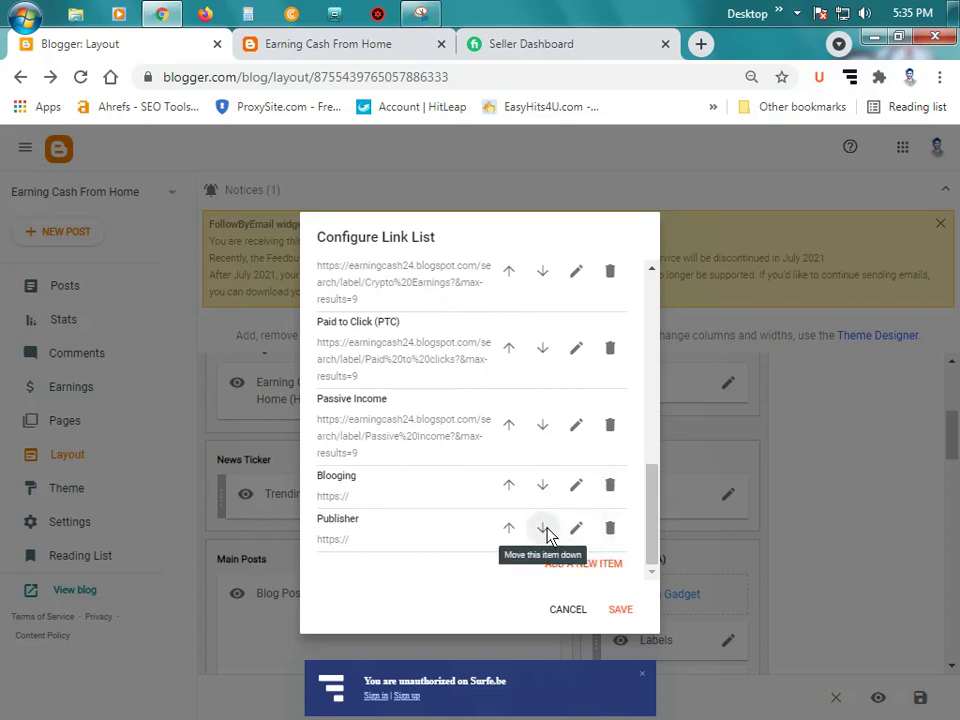
pyautogui.click(620, 610)
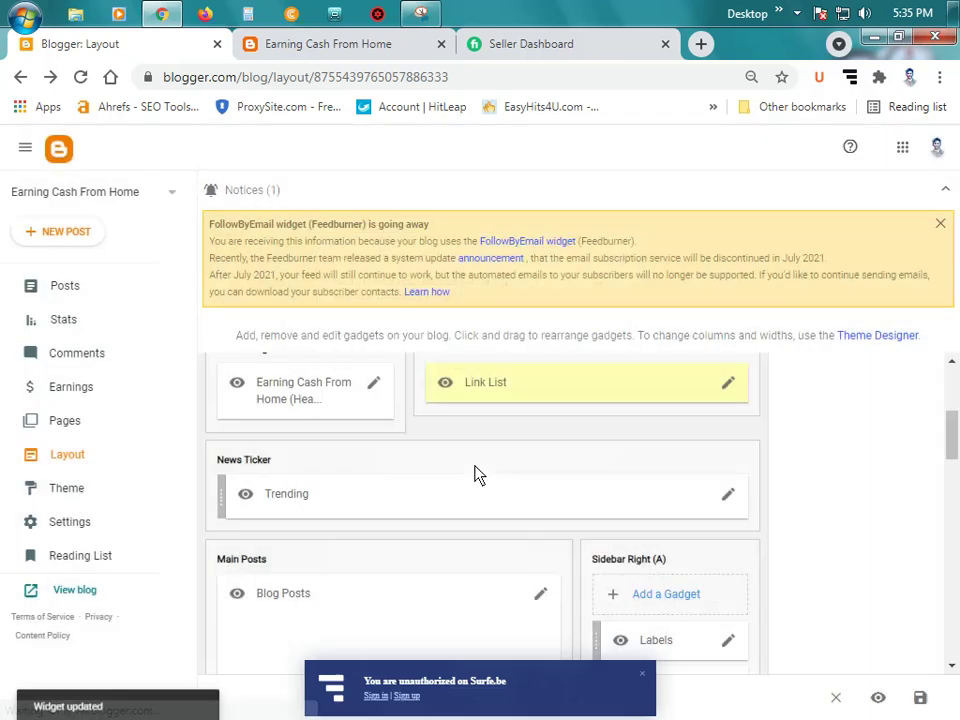
# Step: Reload the live blog and open the Fiverr and Crypto Earnings label pages from the menu
pyautogui.click(380, 44)
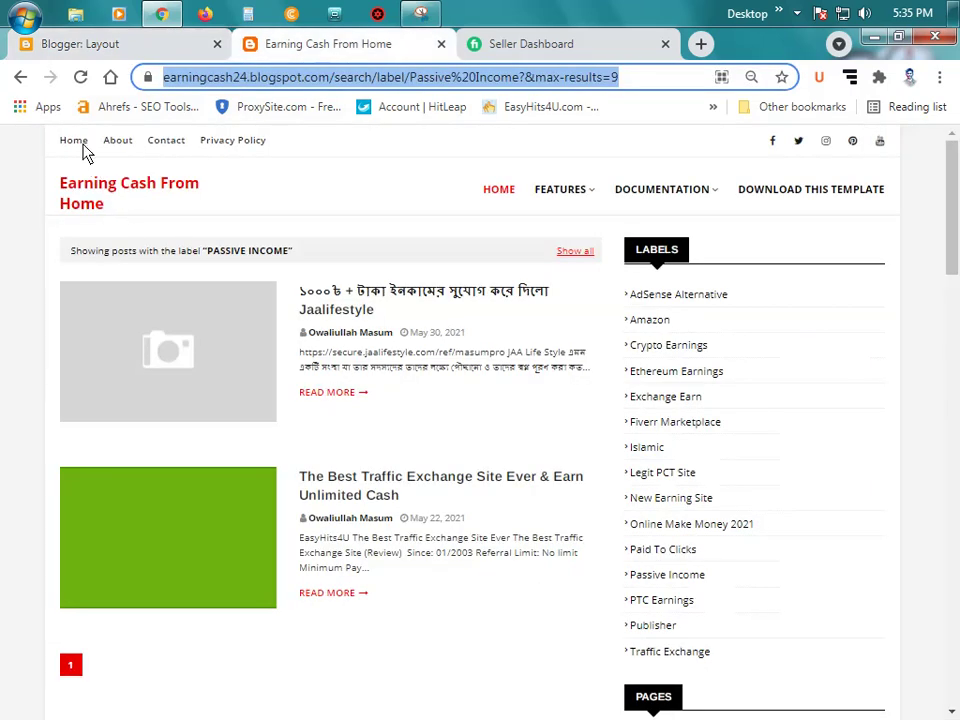
pyautogui.press('F5')
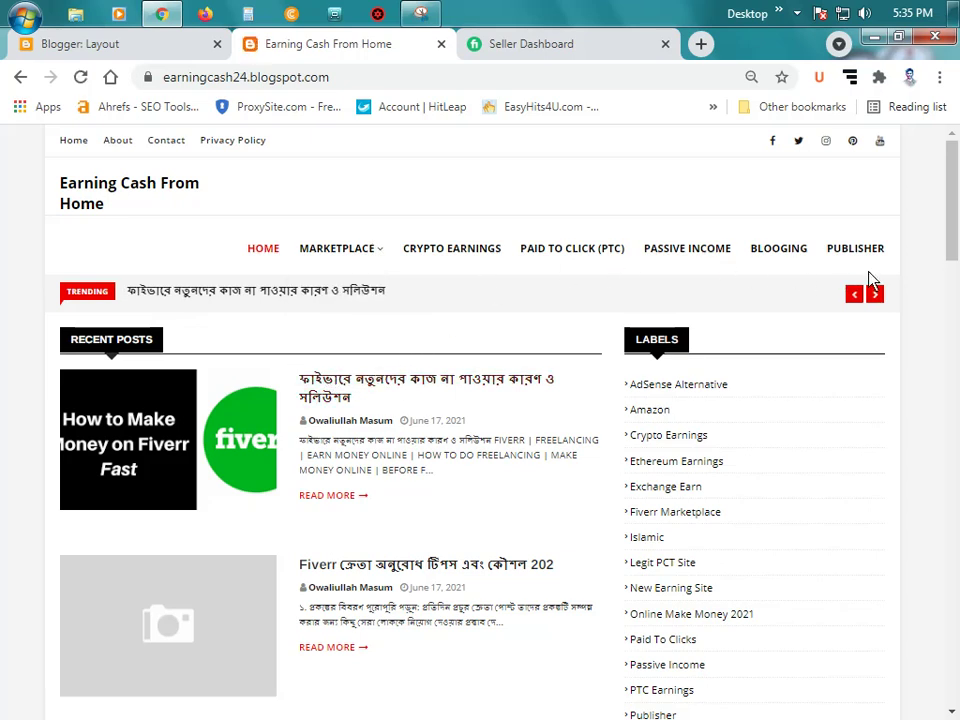
pyautogui.moveTo(366, 251)
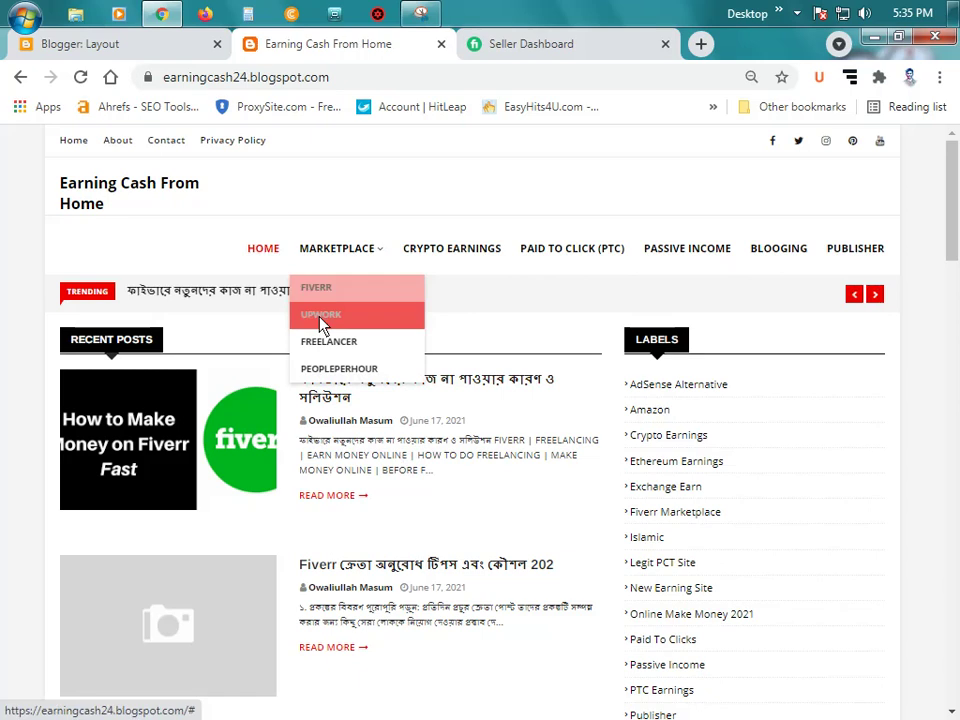
pyautogui.moveTo(328, 255)
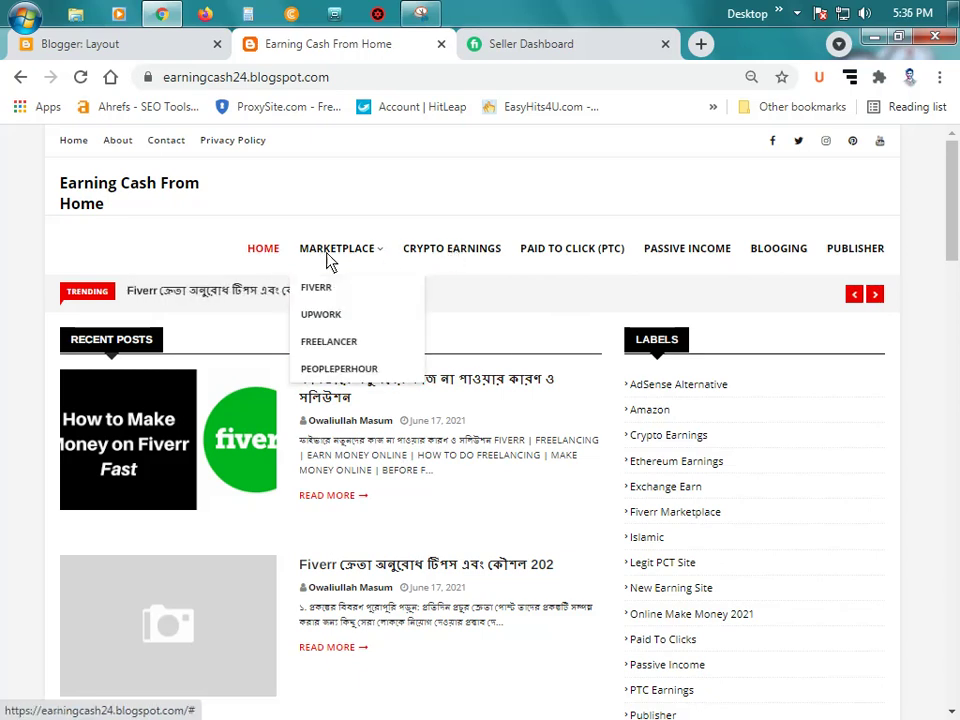
pyautogui.click(339, 287)
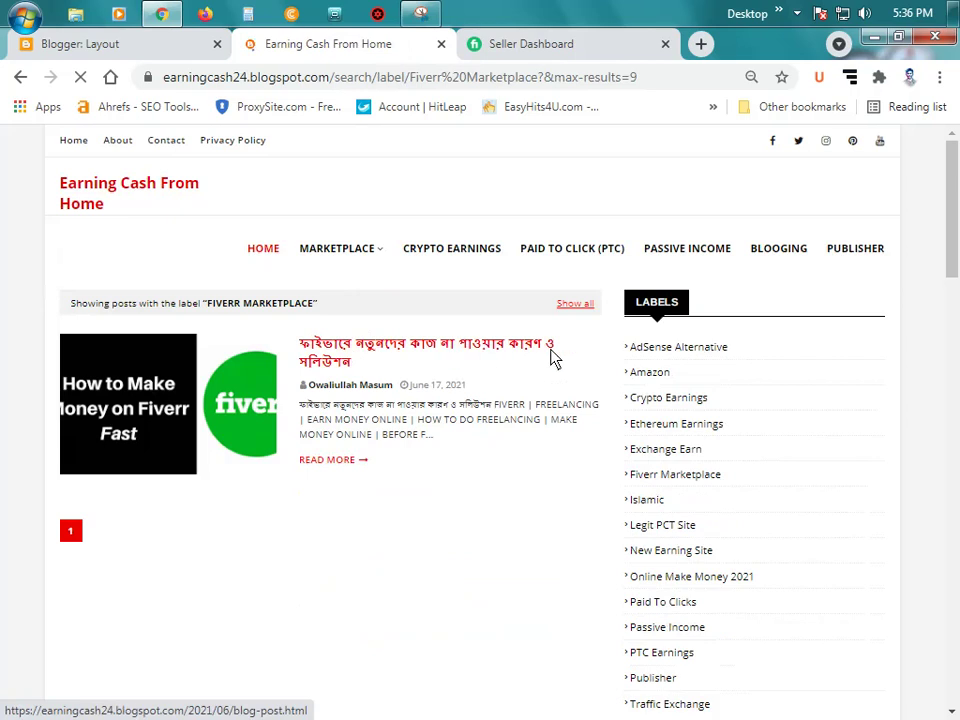
pyautogui.moveTo(358, 252)
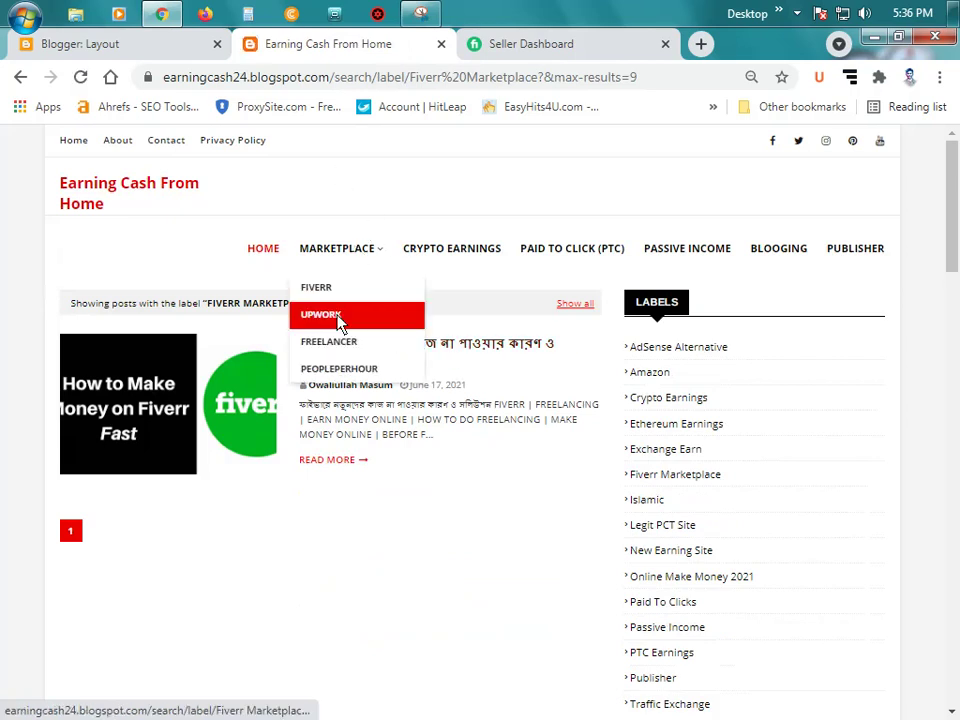
pyautogui.click(474, 258)
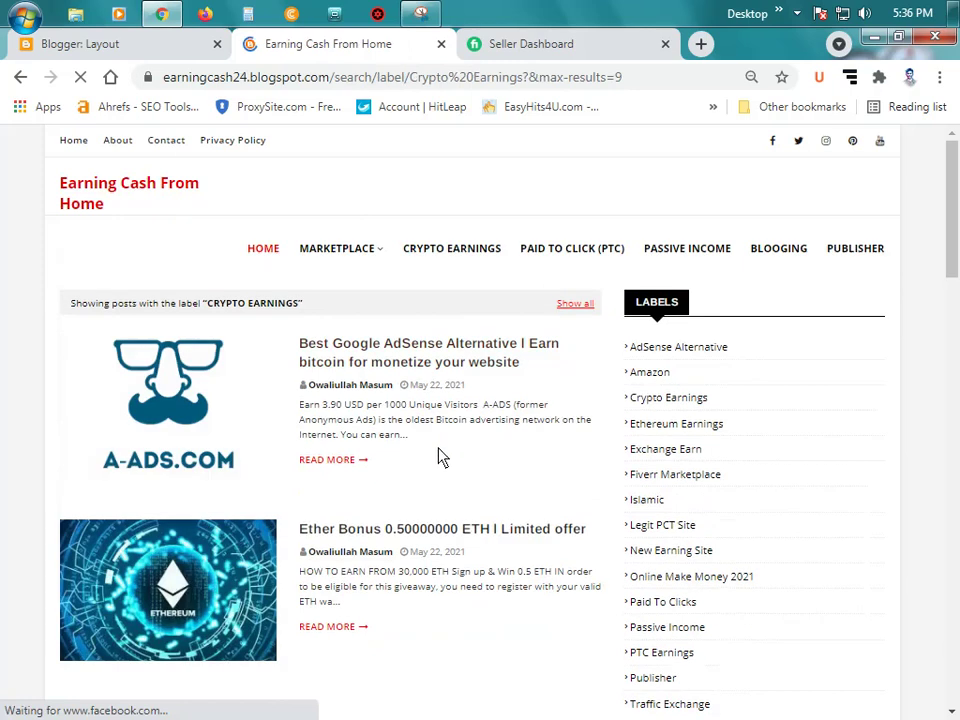
pyautogui.scroll(-2, 435, 460)
pyautogui.scroll(2, 425, 470)
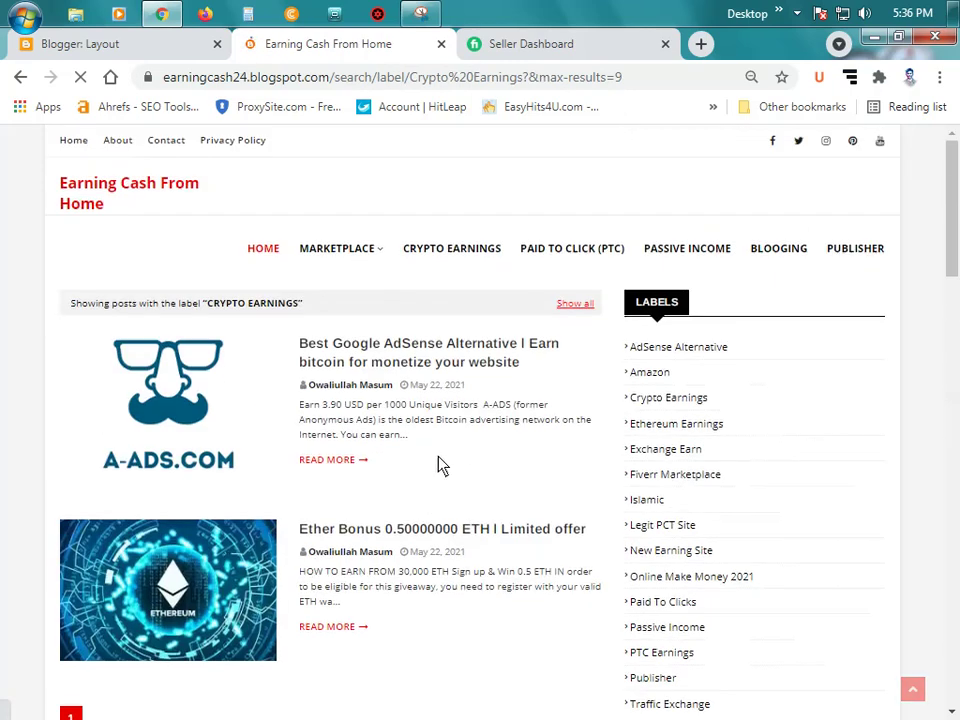
# Step: Preview the Paid to clicks and Blogging pages, then return to the blog home page
pyautogui.click(578, 252)
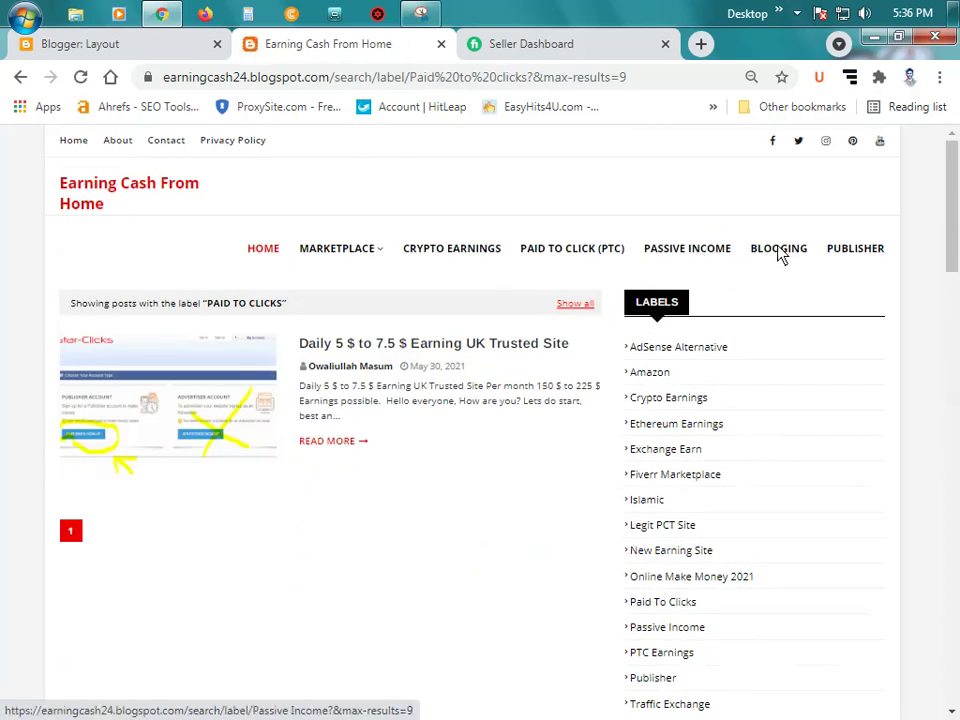
pyautogui.click(852, 252)
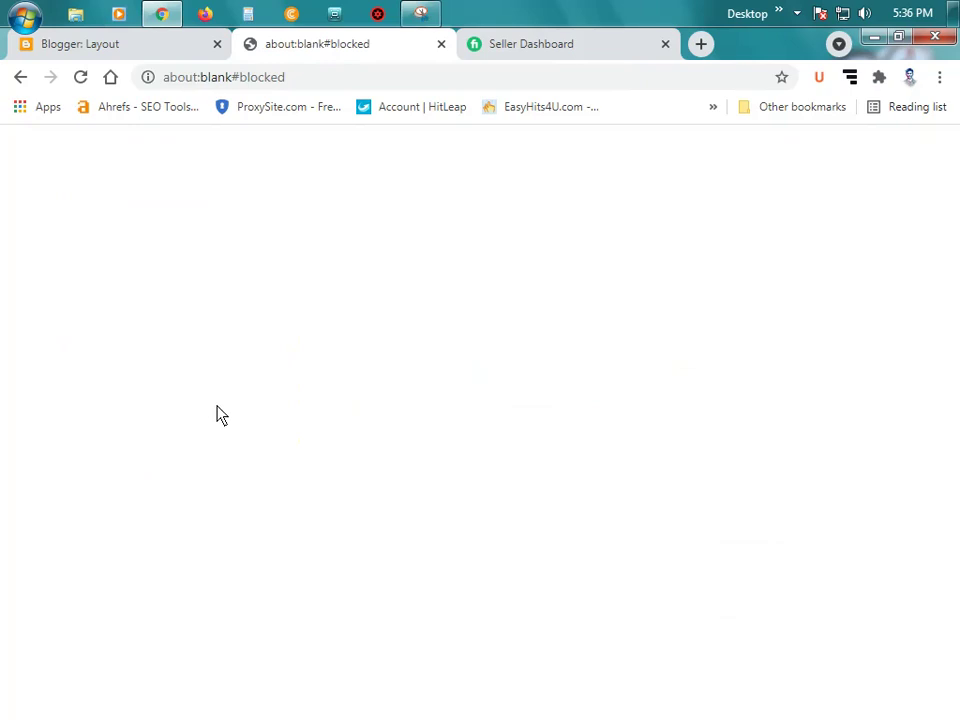
pyautogui.click(21, 79)
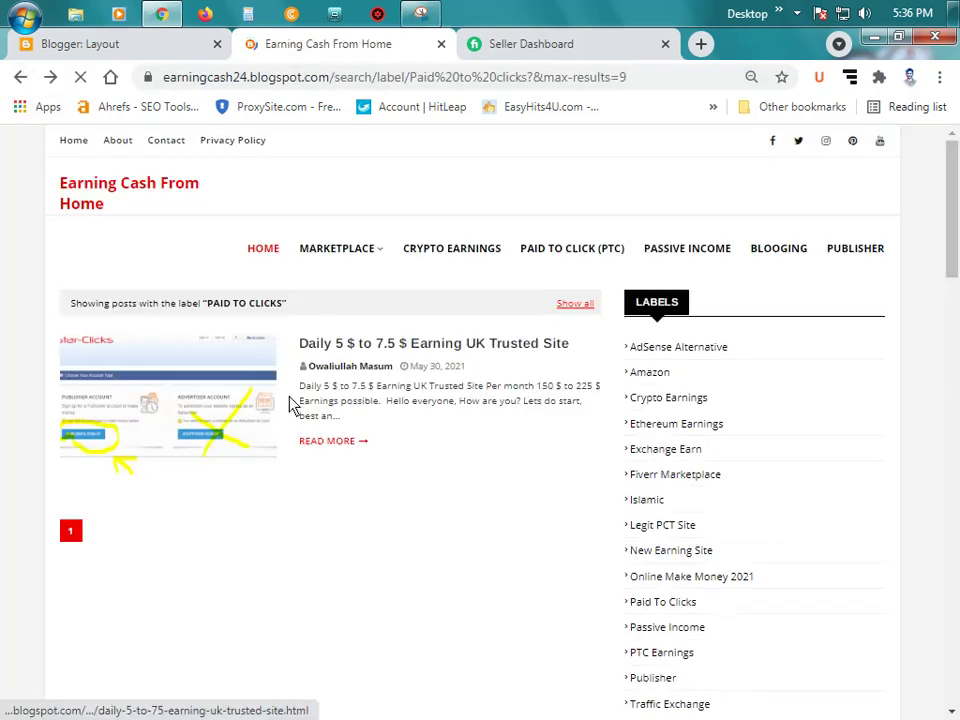
pyautogui.click(264, 250)
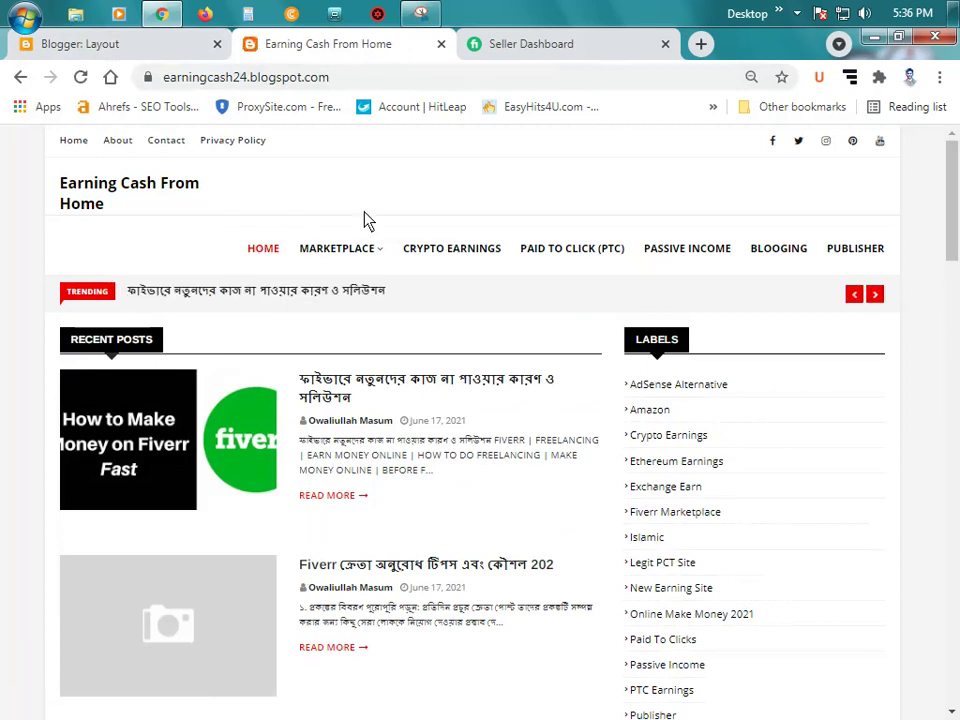
pyautogui.moveTo(345, 250)
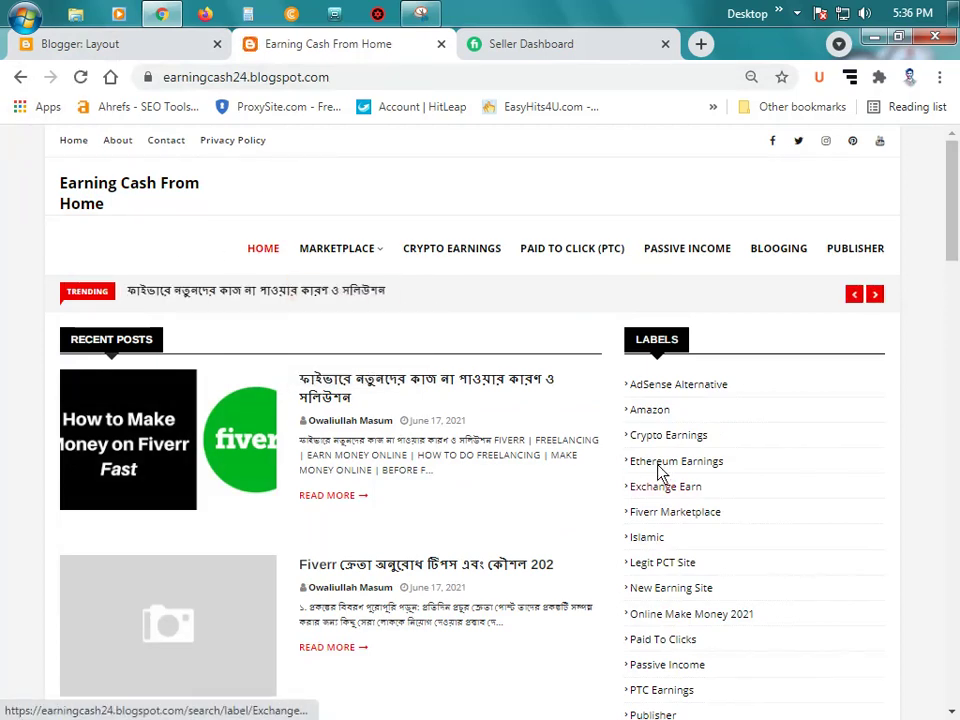
pyautogui.scroll(-3, 330, 415)
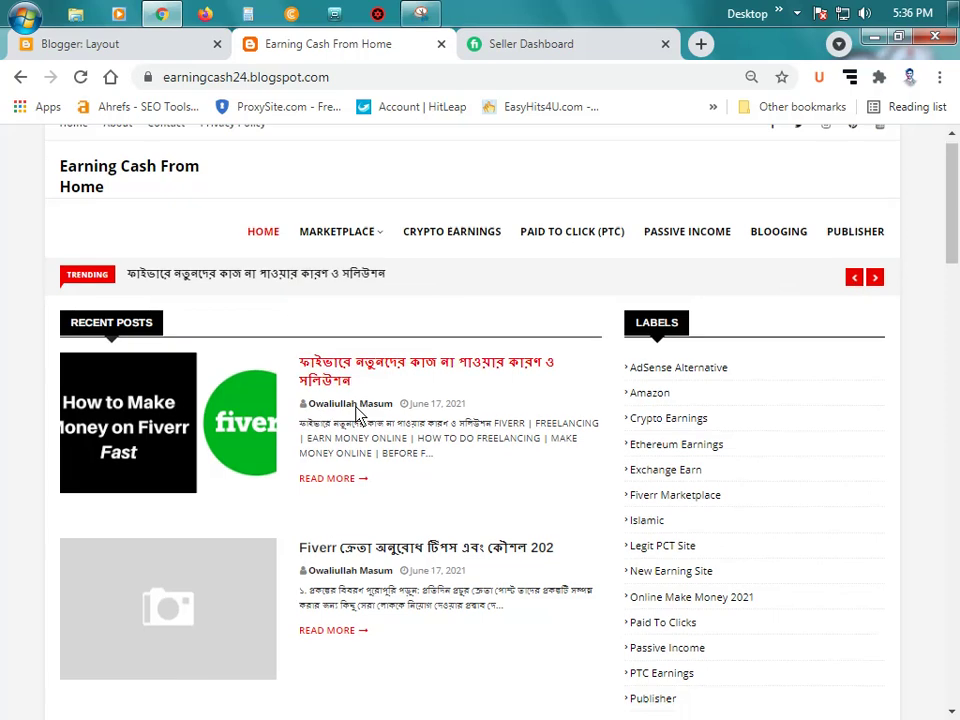
pyautogui.scroll(-3, 357, 416)
pyautogui.scroll(5, 349, 420)
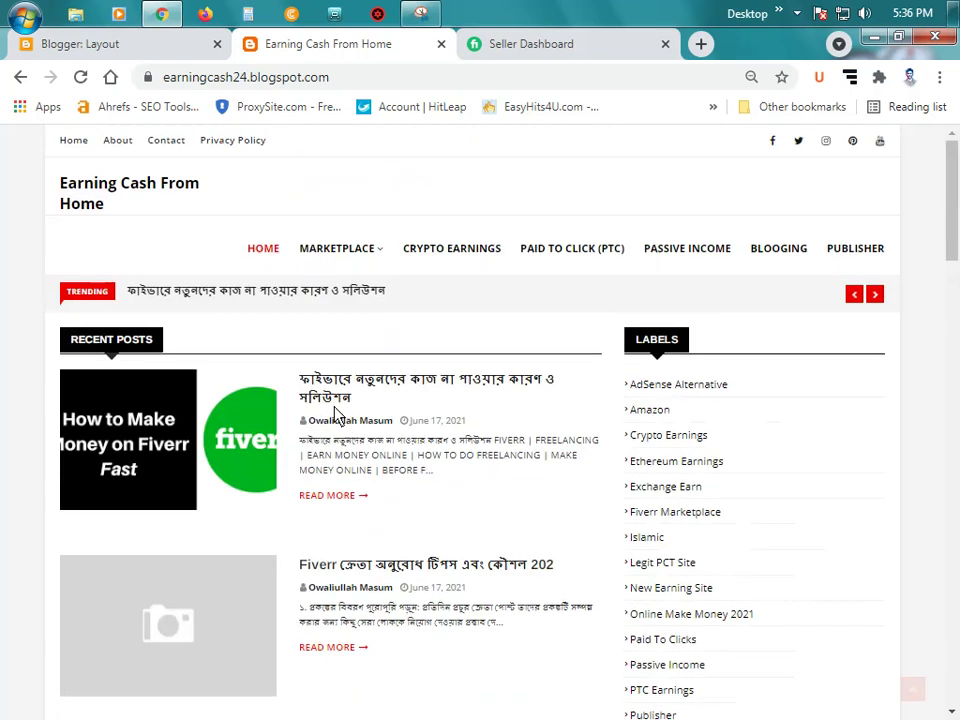
# Step: Return to the Blogger layout and dismiss the Surfe.be unauthorized notice
pyautogui.click(128, 46)
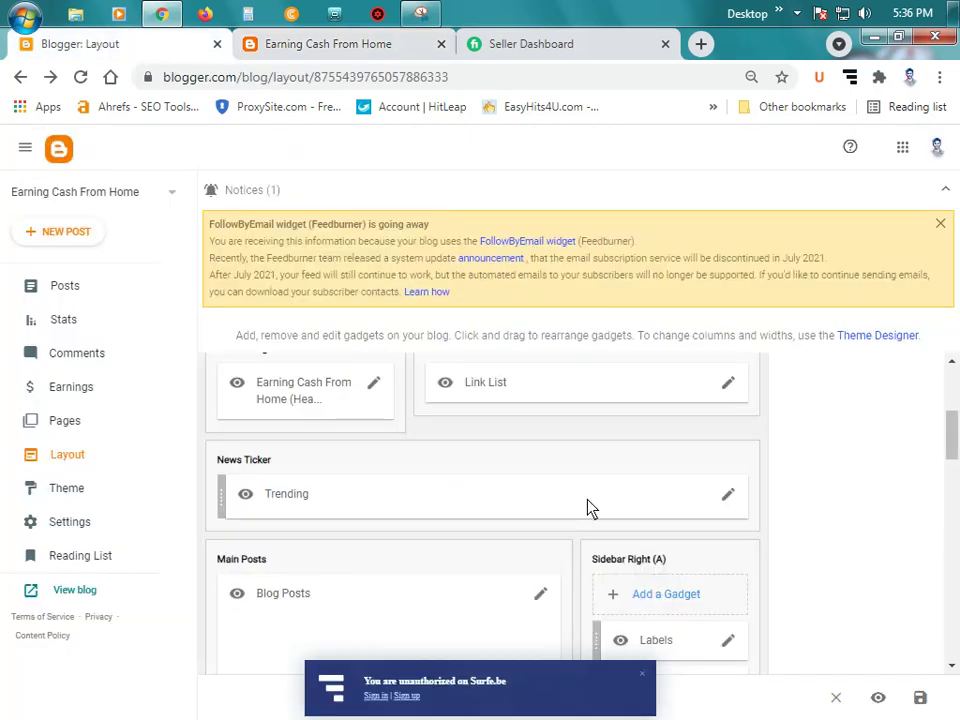
pyautogui.scroll(-1, 600, 495)
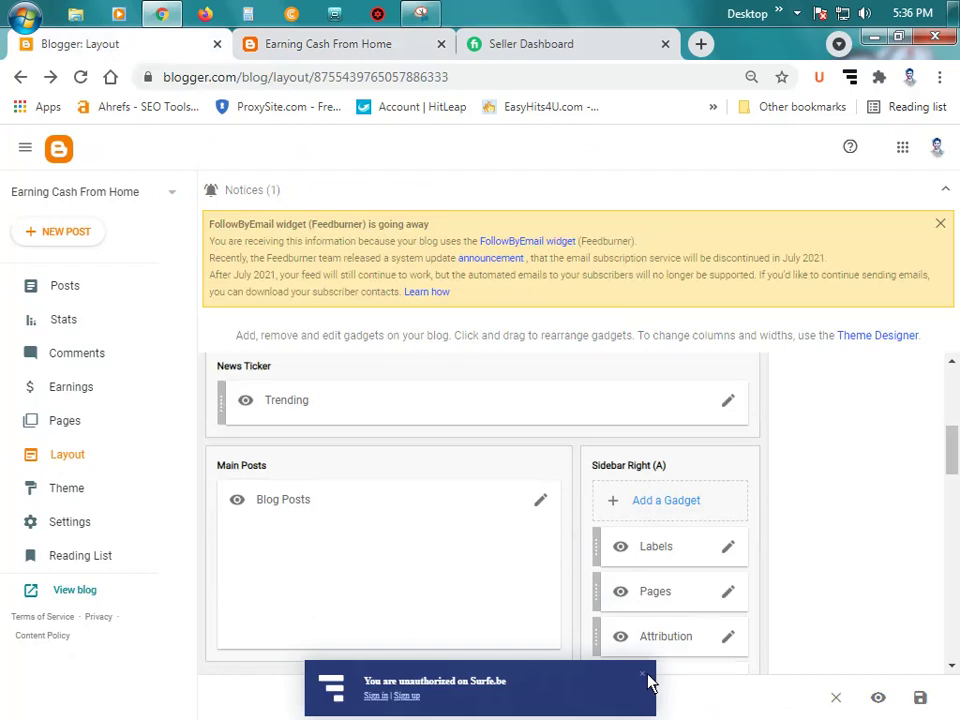
pyautogui.click(645, 676)
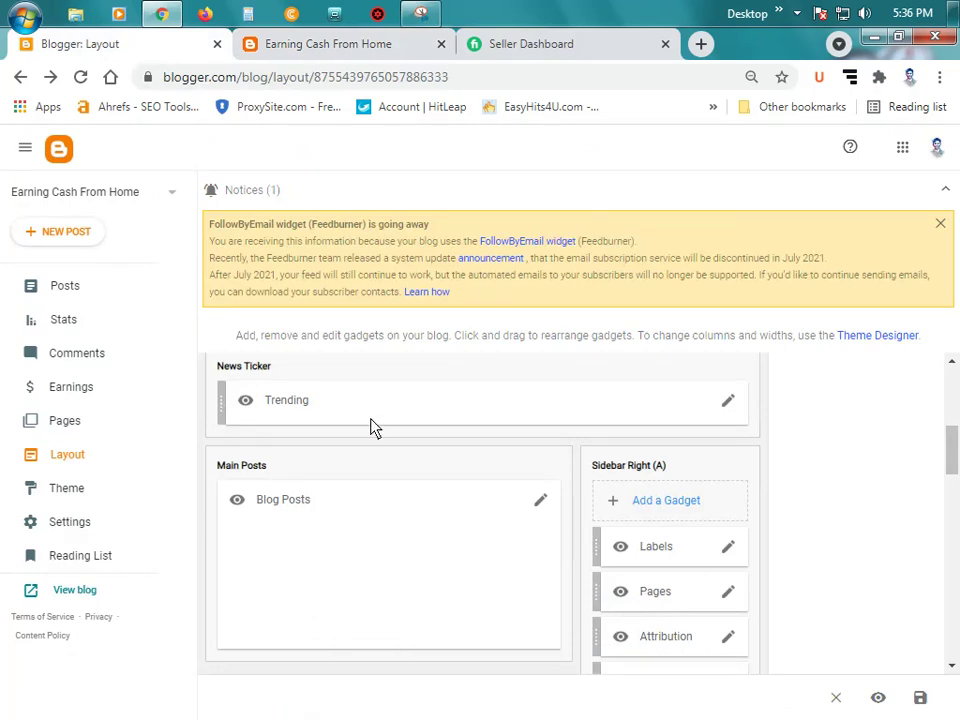
pyautogui.scroll(-1, 333, 450)
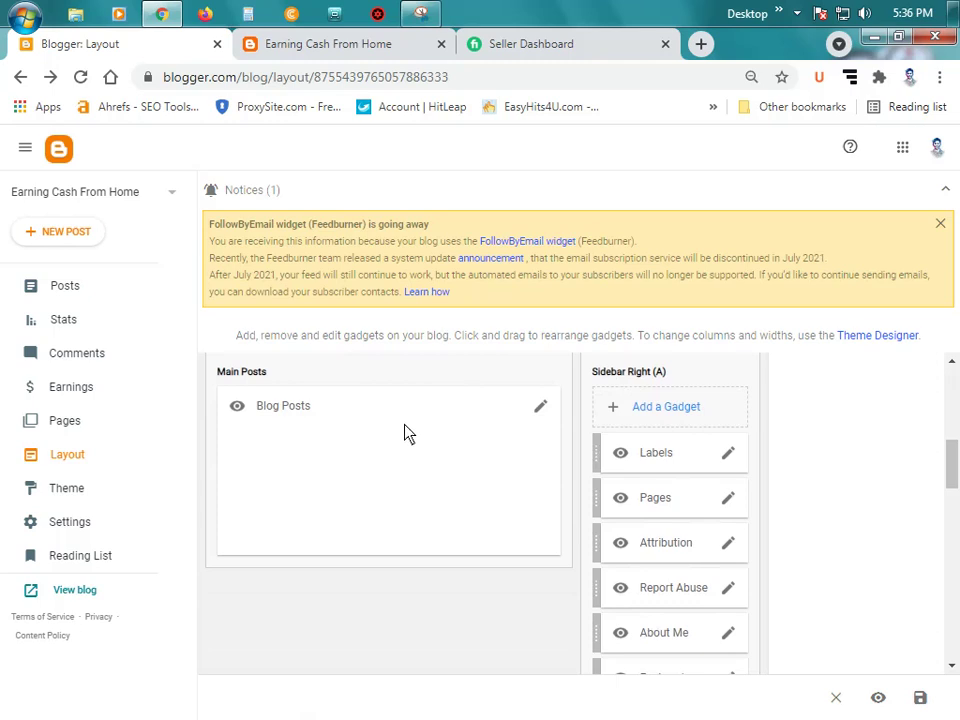
# Step: Review the Blog Posts gadget settings, leaving the Author format unchanged, and save
pyautogui.click(540, 410)
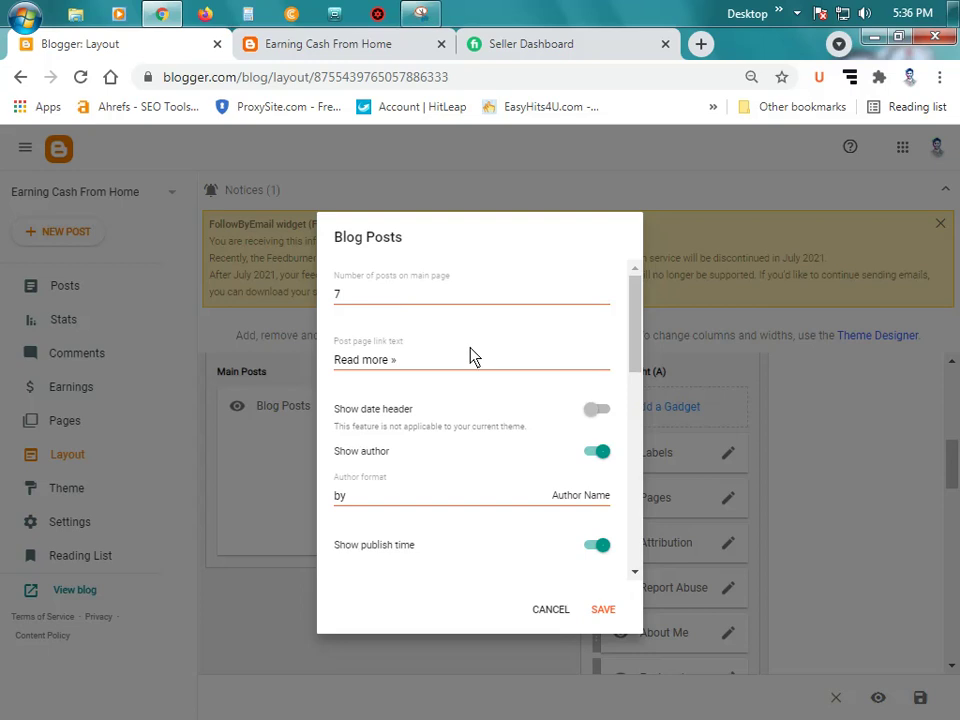
pyautogui.scroll(-1, 465, 367)
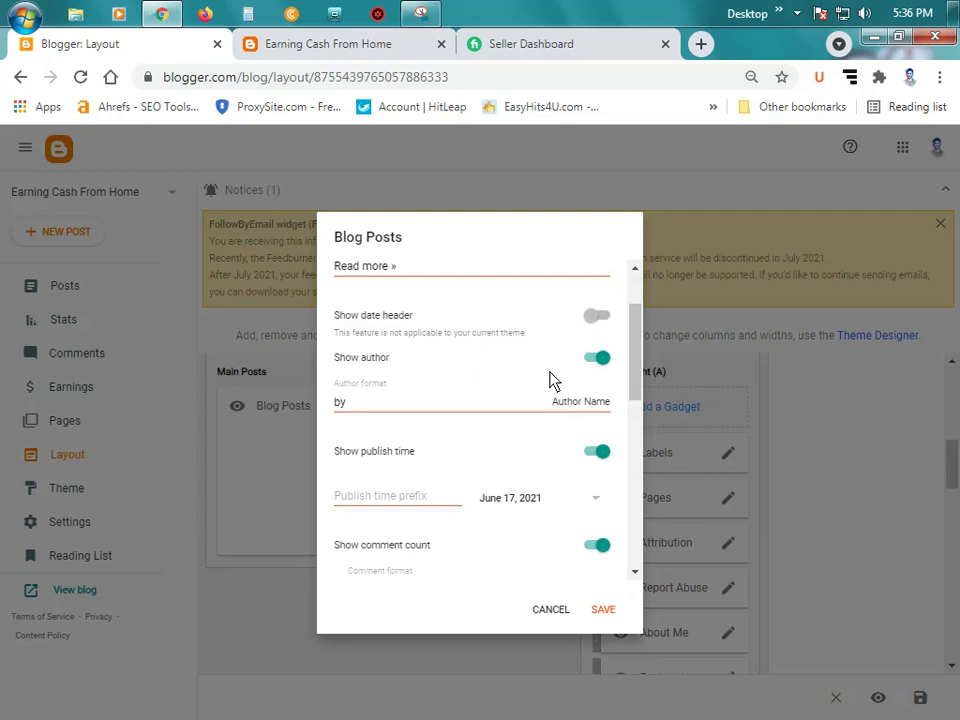
pyautogui.click(525, 410)
pyautogui.scroll(-1, 530, 418)
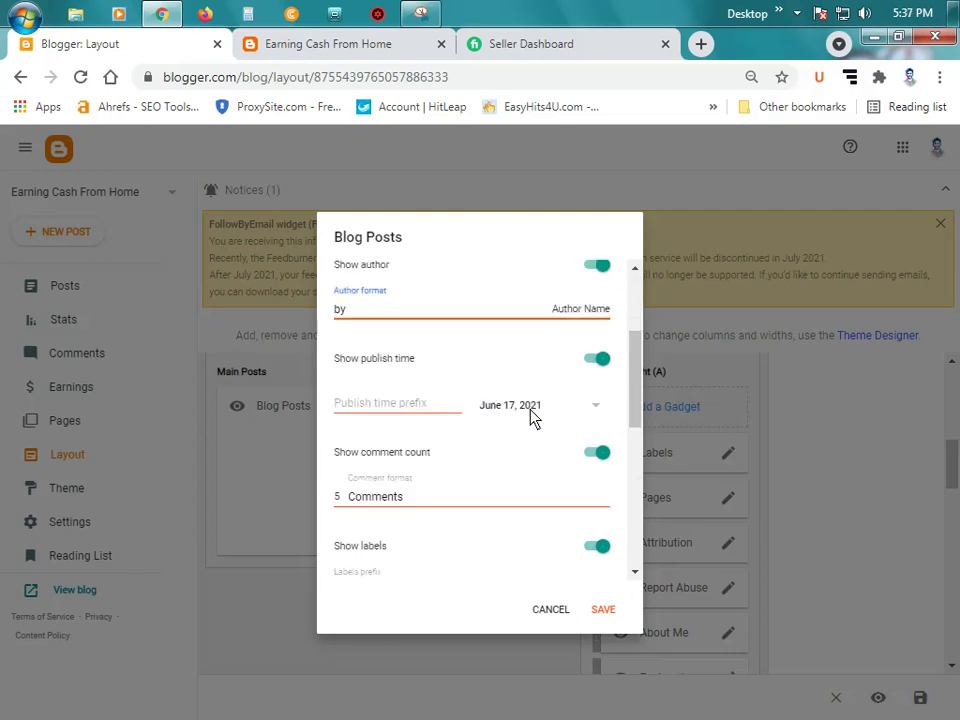
pyautogui.click(577, 319)
pyautogui.scroll(-4, 511, 380)
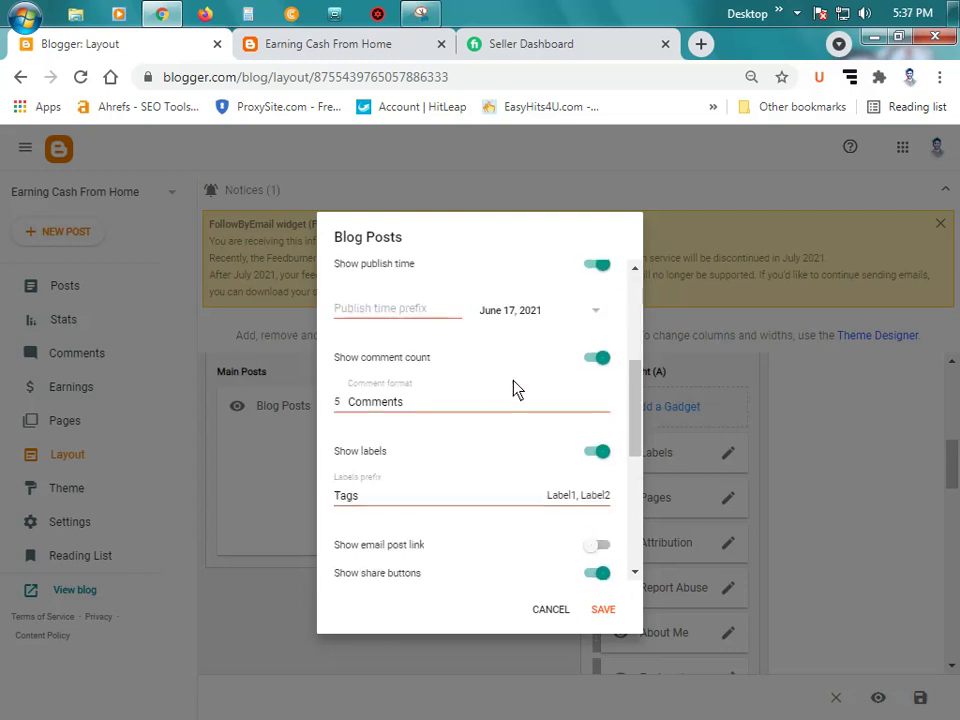
pyautogui.scroll(-1, 505, 388)
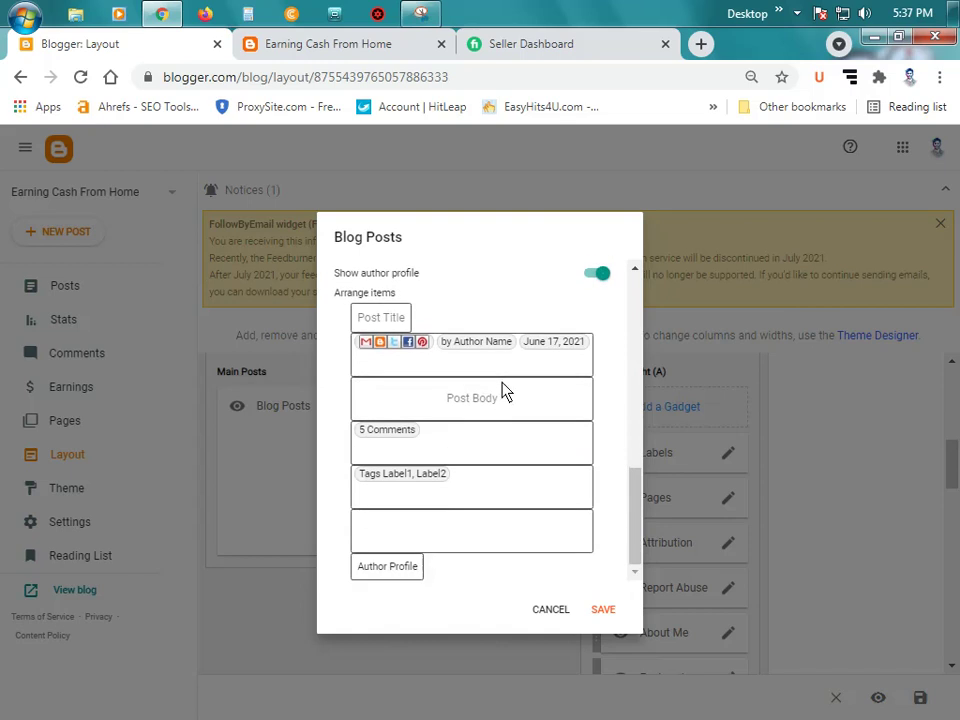
pyautogui.click(596, 609)
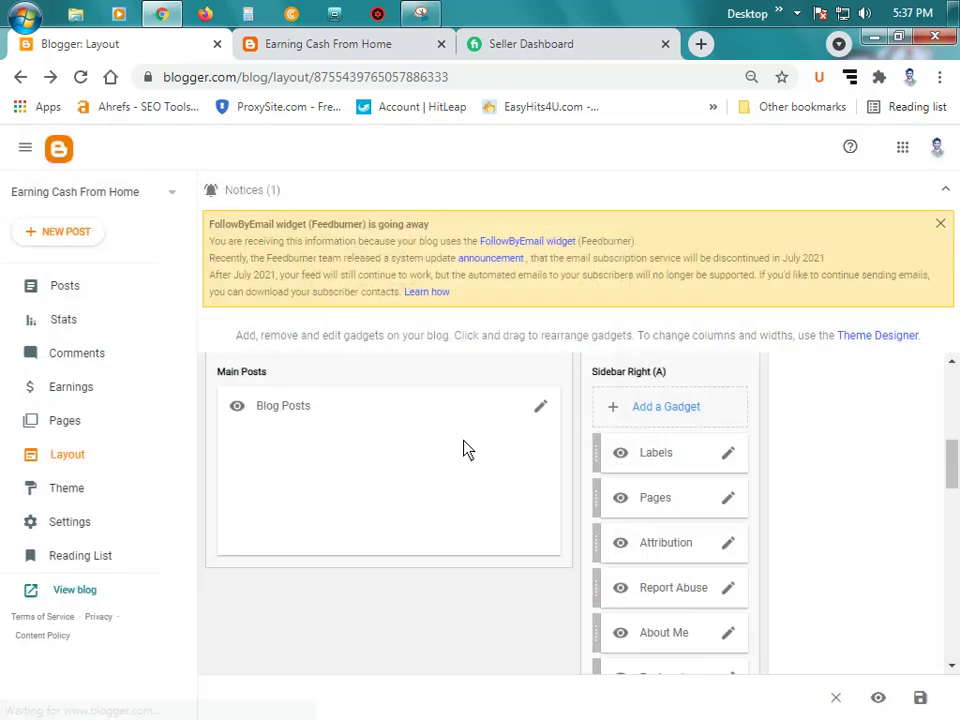
pyautogui.scroll(-1, 645, 400)
pyautogui.scroll(1, 640, 393)
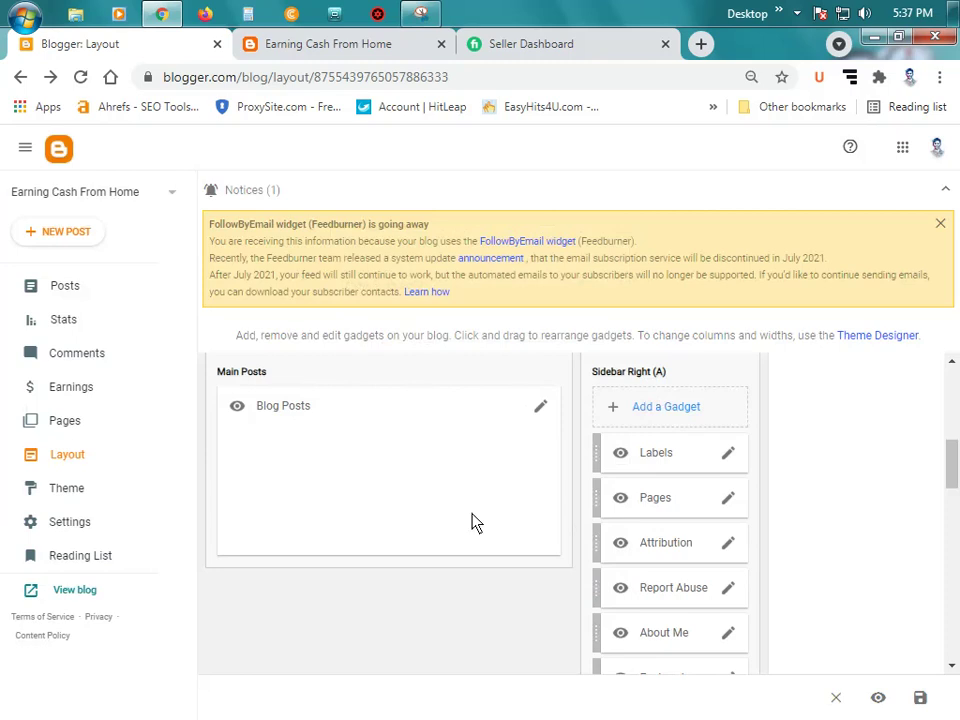
pyautogui.click(317, 45)
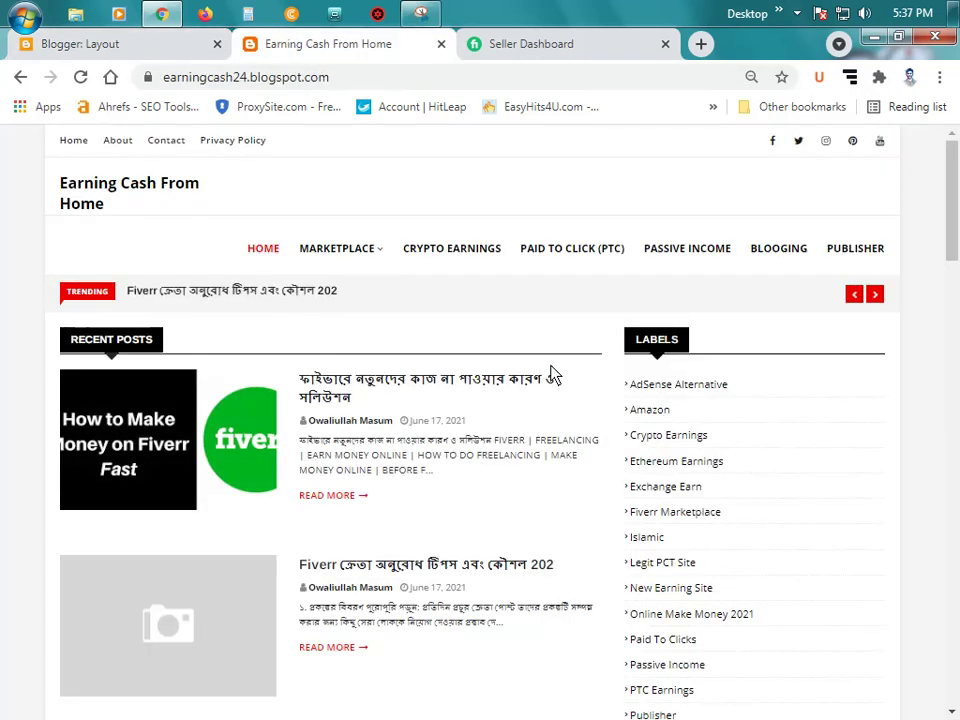
pyautogui.scroll(-10, 553, 374)
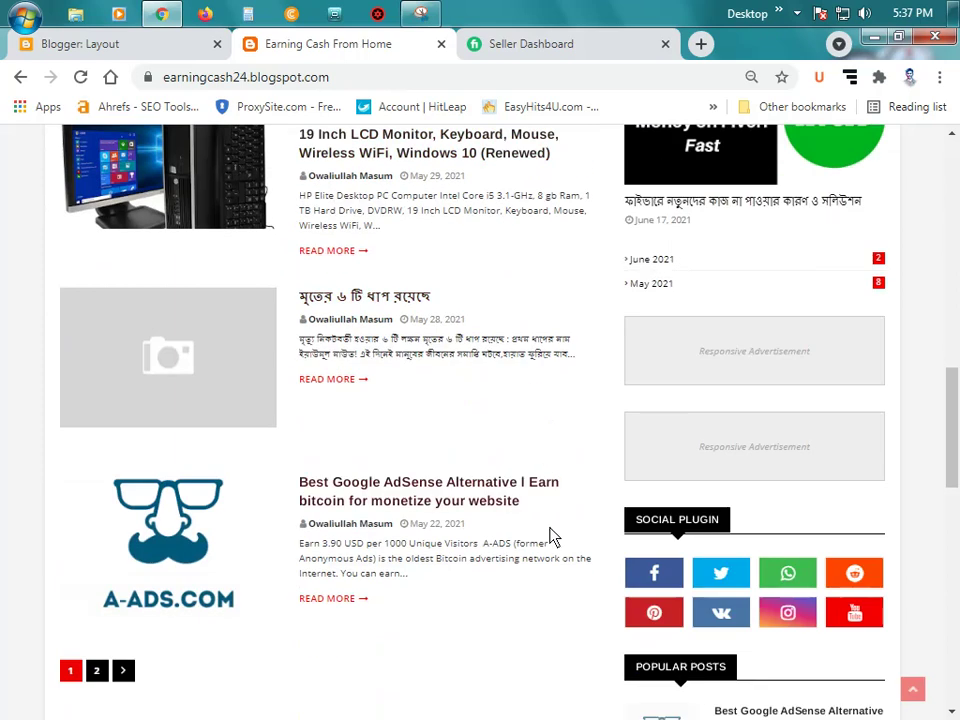
pyautogui.scroll(5, 360, 497)
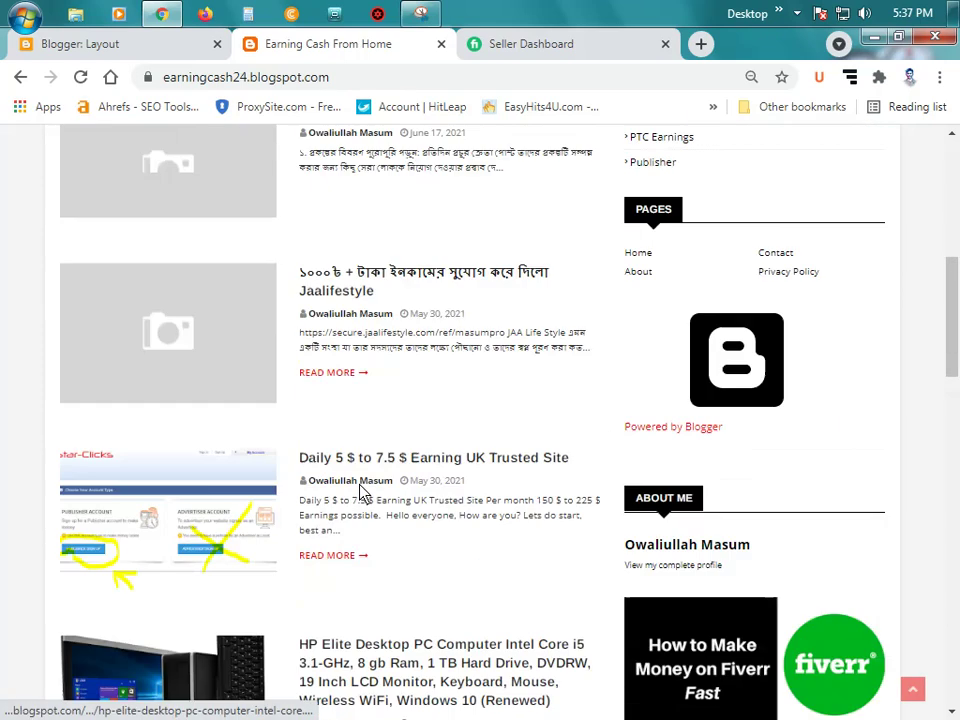
pyautogui.scroll(1, 362, 493)
pyautogui.scroll(-5, 364, 498)
pyautogui.scroll(6, 368, 508)
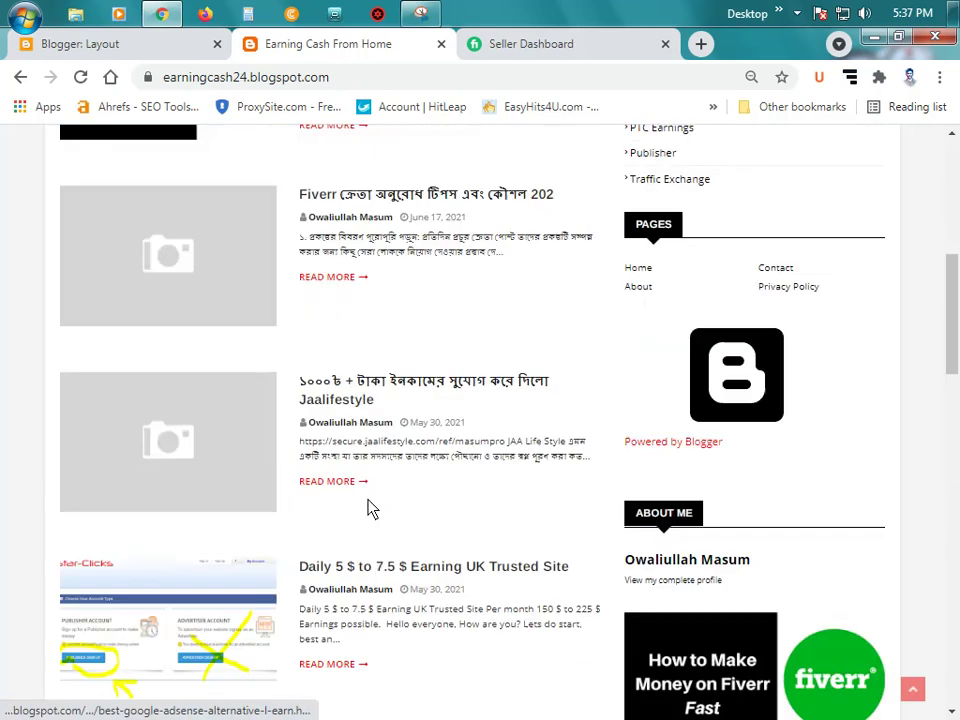
pyautogui.scroll(4, 372, 508)
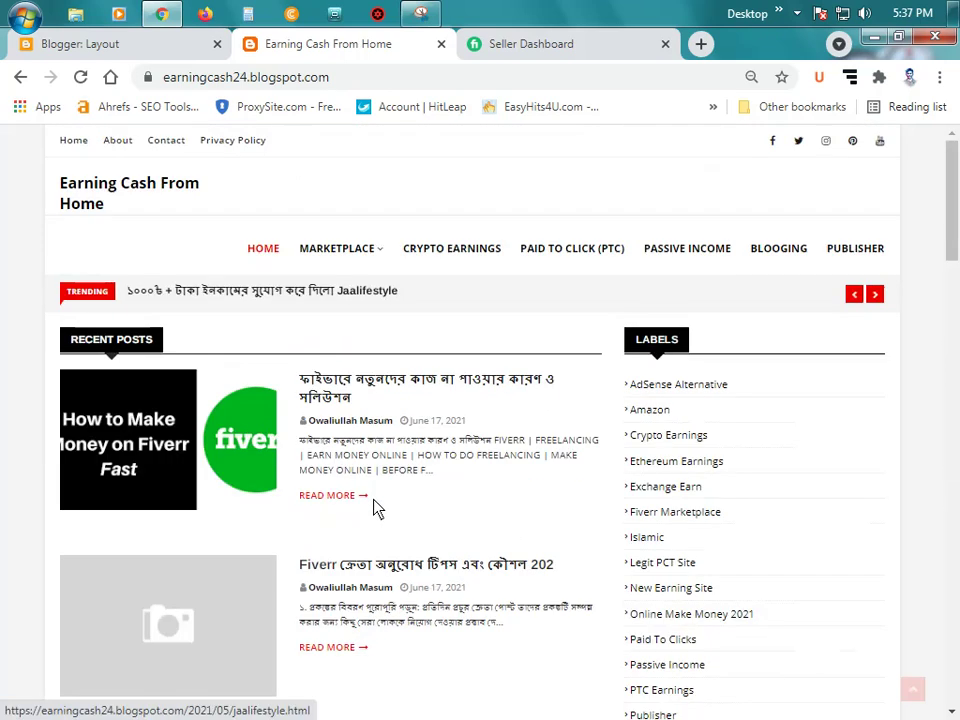
pyautogui.click(154, 52)
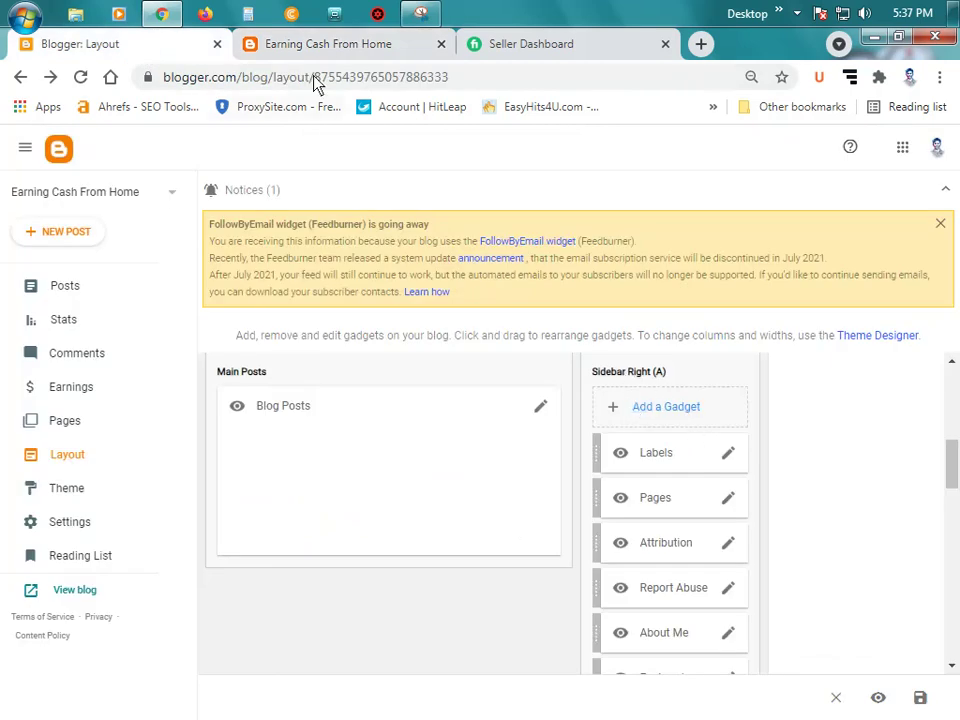
pyautogui.click(310, 44)
pyautogui.scroll(-1, 785, 535)
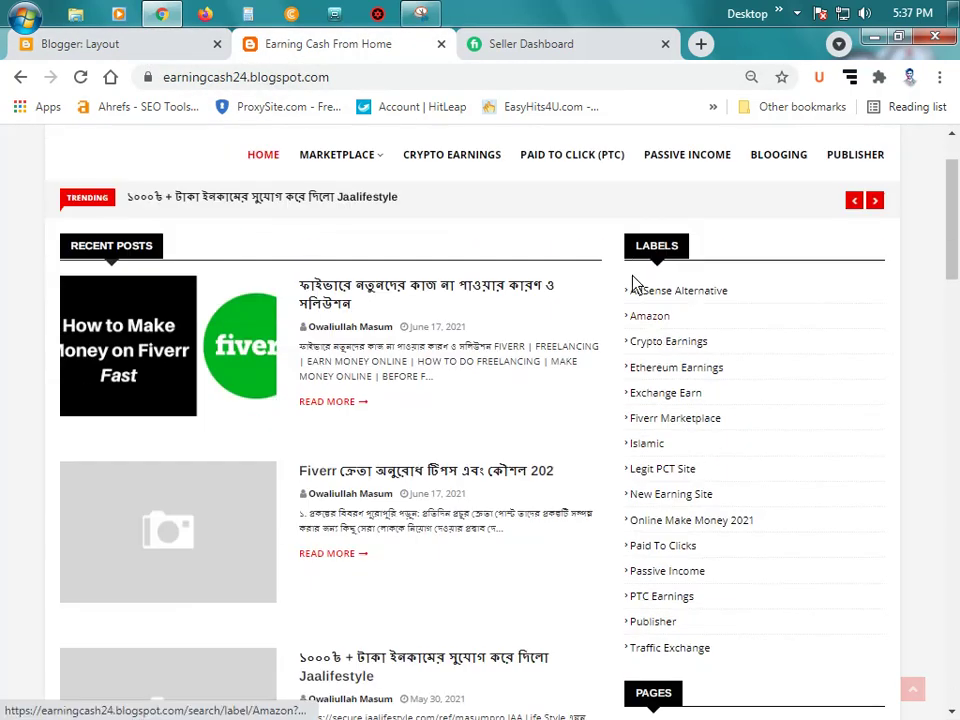
pyautogui.moveTo(628, 261); pyautogui.dragTo(885, 654)
pyautogui.scroll(-5, 855, 541)
pyautogui.scroll(-10, 855, 541)
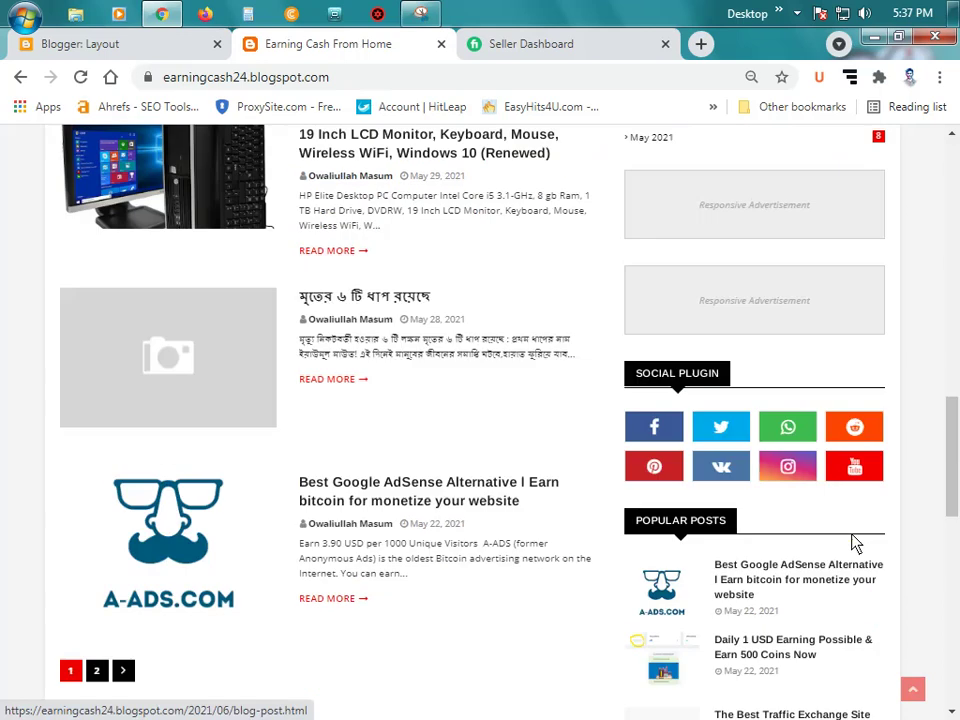
pyautogui.scroll(15, 860, 650)
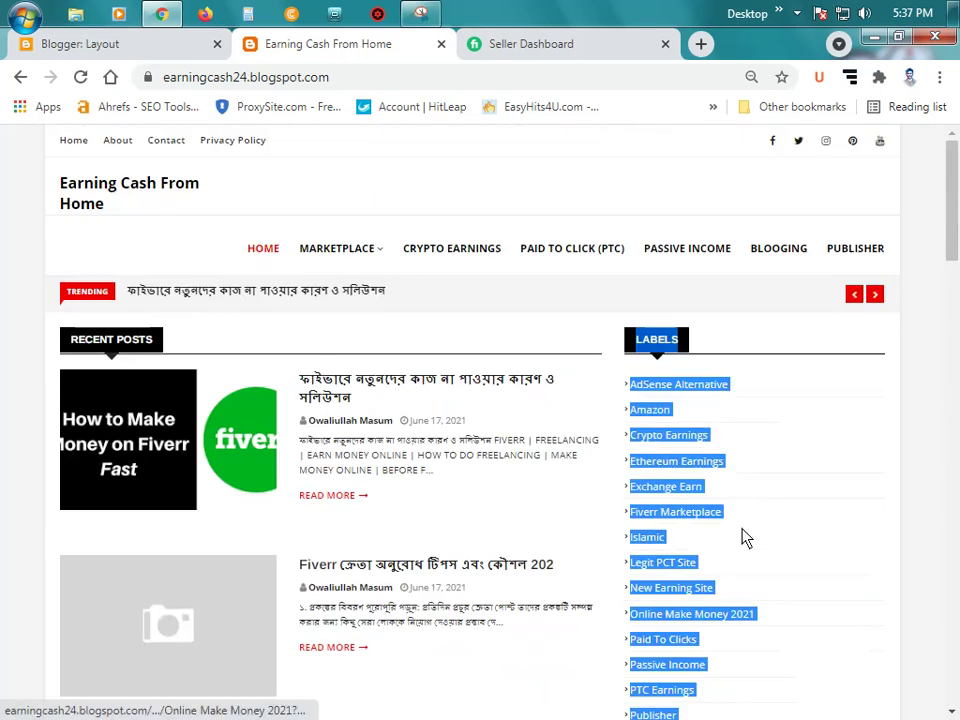
pyautogui.click(122, 47)
pyautogui.scroll(-3, 615, 435)
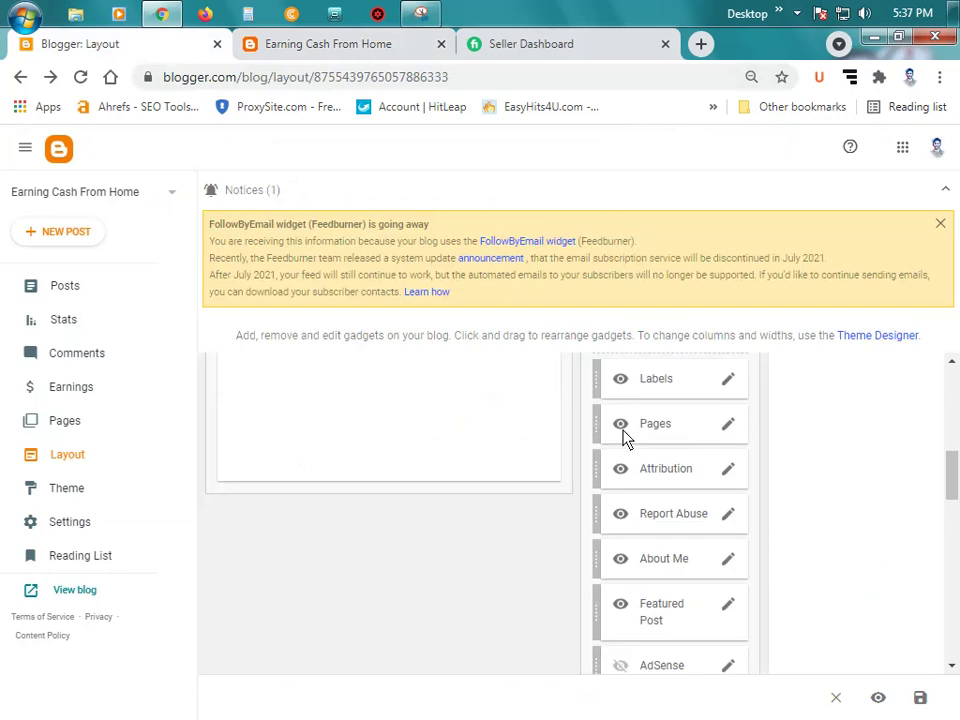
pyautogui.scroll(4, 630, 443)
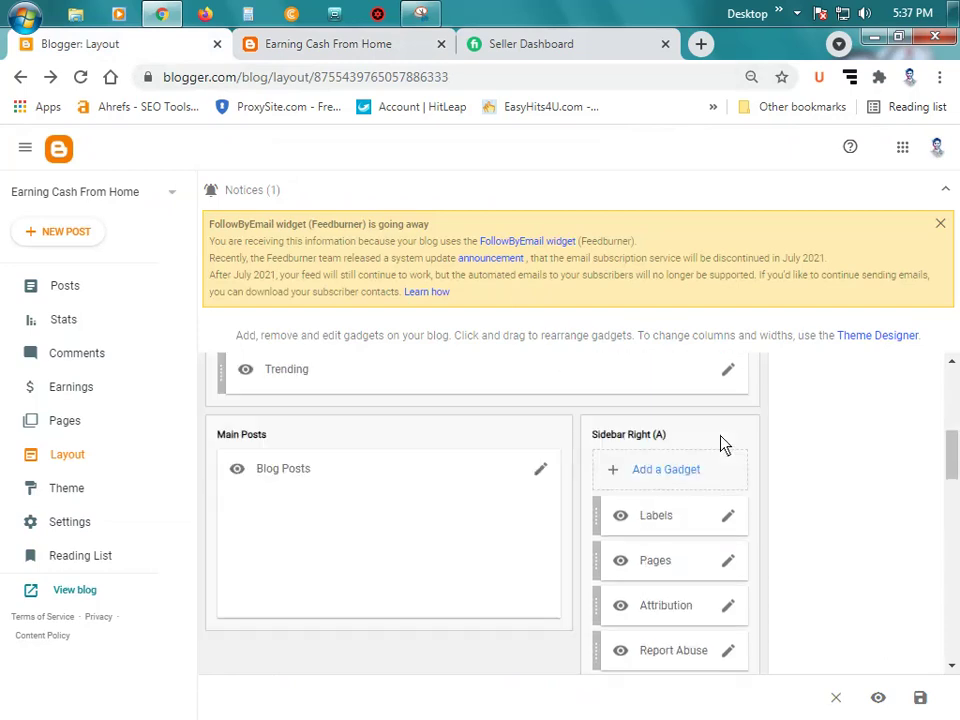
pyautogui.scroll(-1, 714, 450)
pyautogui.scroll(-4, 720, 460)
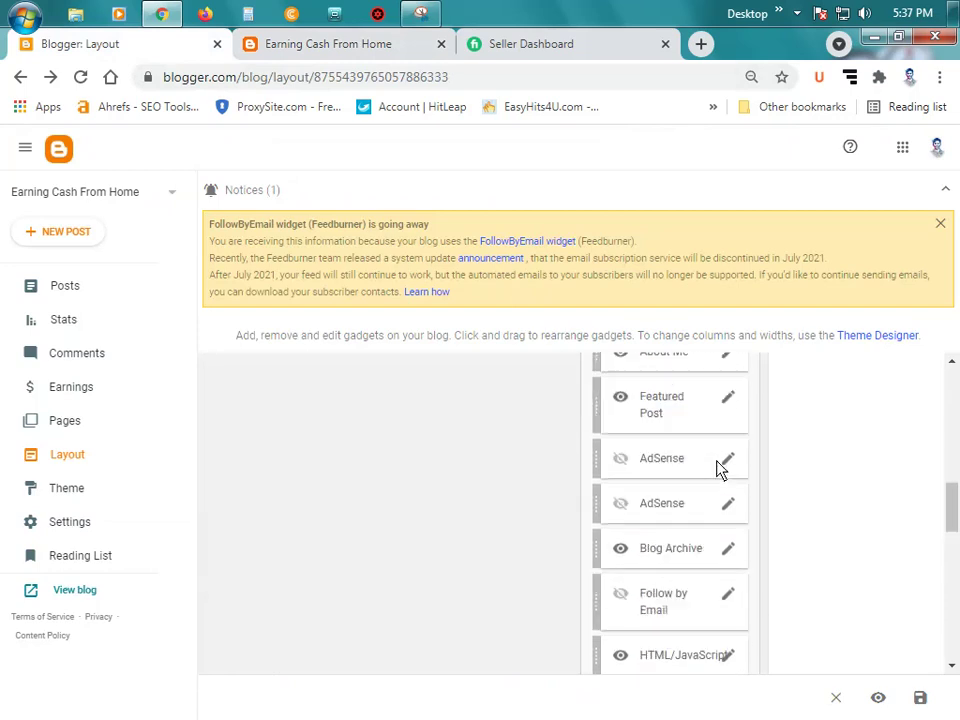
pyautogui.scroll(-5, 720, 468)
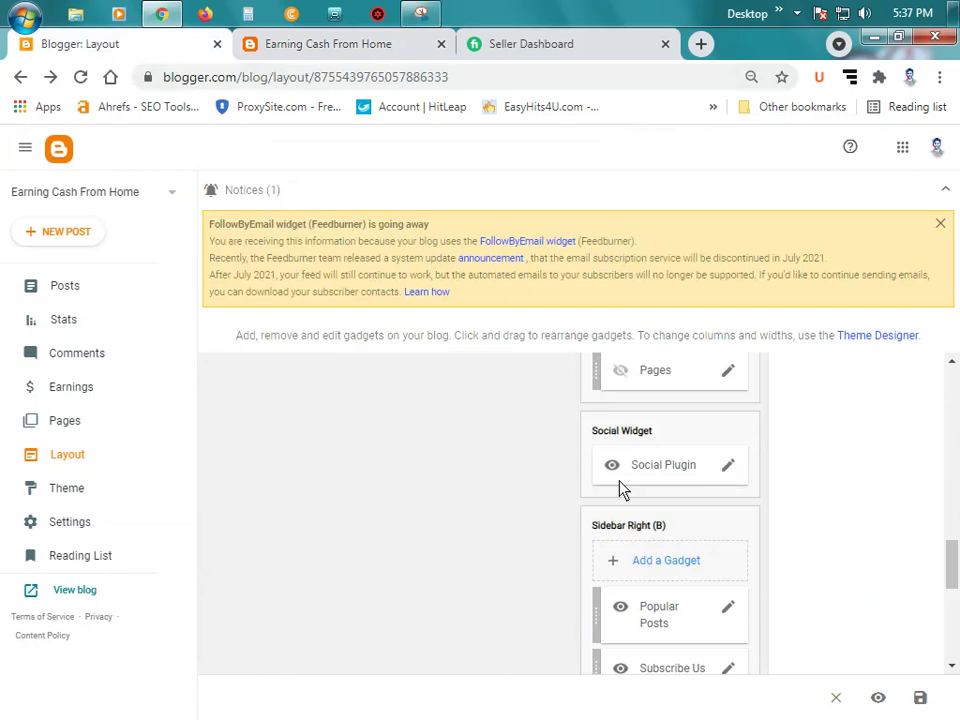
pyautogui.click(296, 44)
pyautogui.scroll(-10, 842, 474)
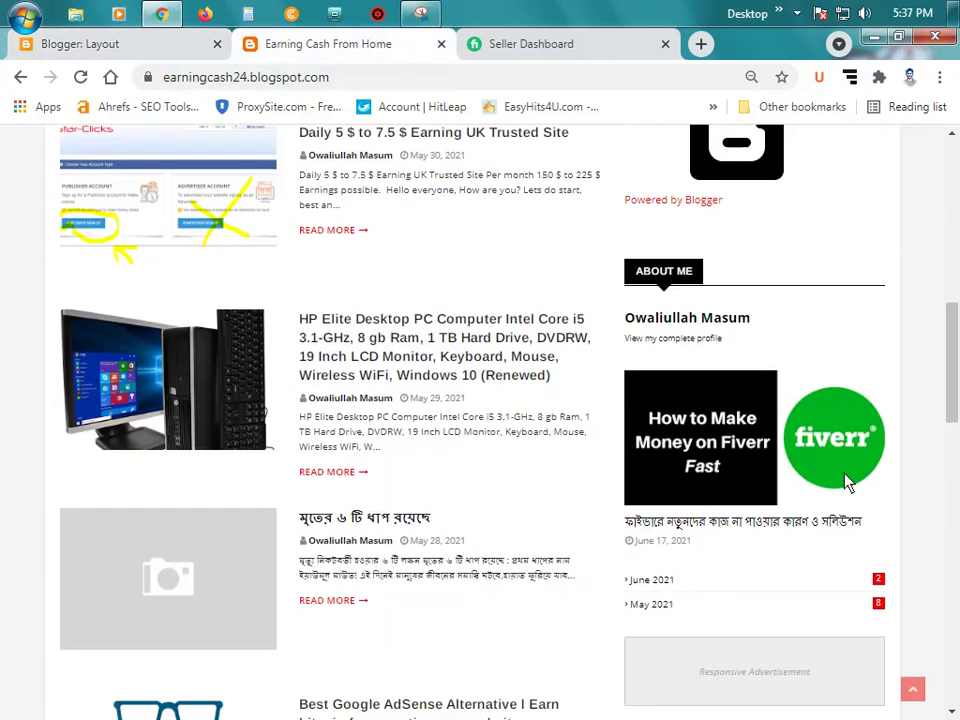
pyautogui.scroll(-3, 845, 480)
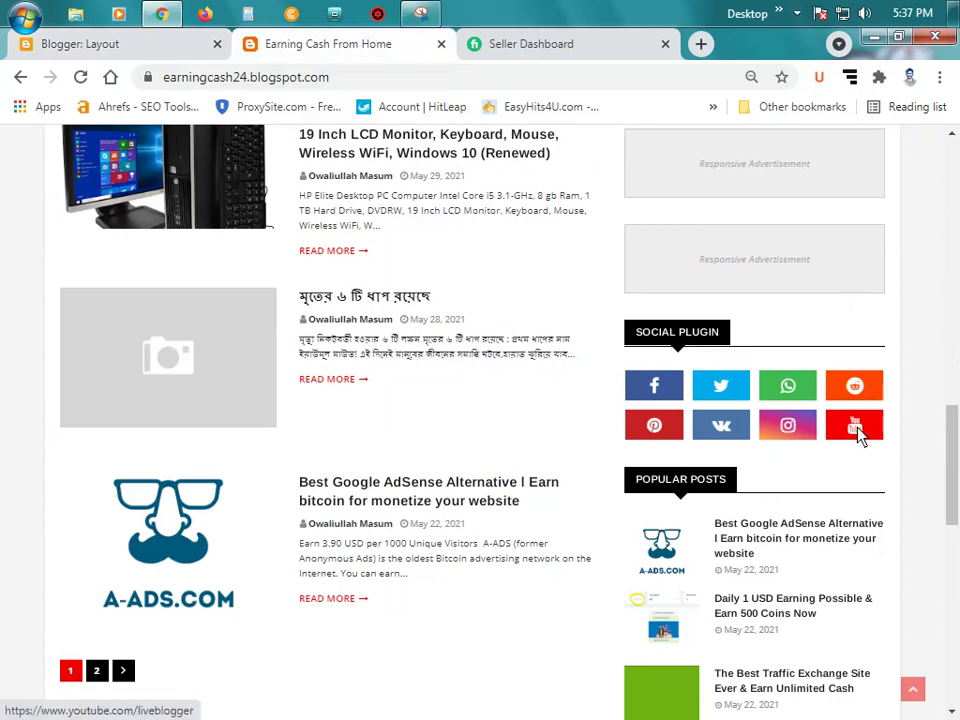
pyautogui.click(122, 46)
pyautogui.scroll(-1, 789, 441)
pyautogui.scroll(1, 760, 470)
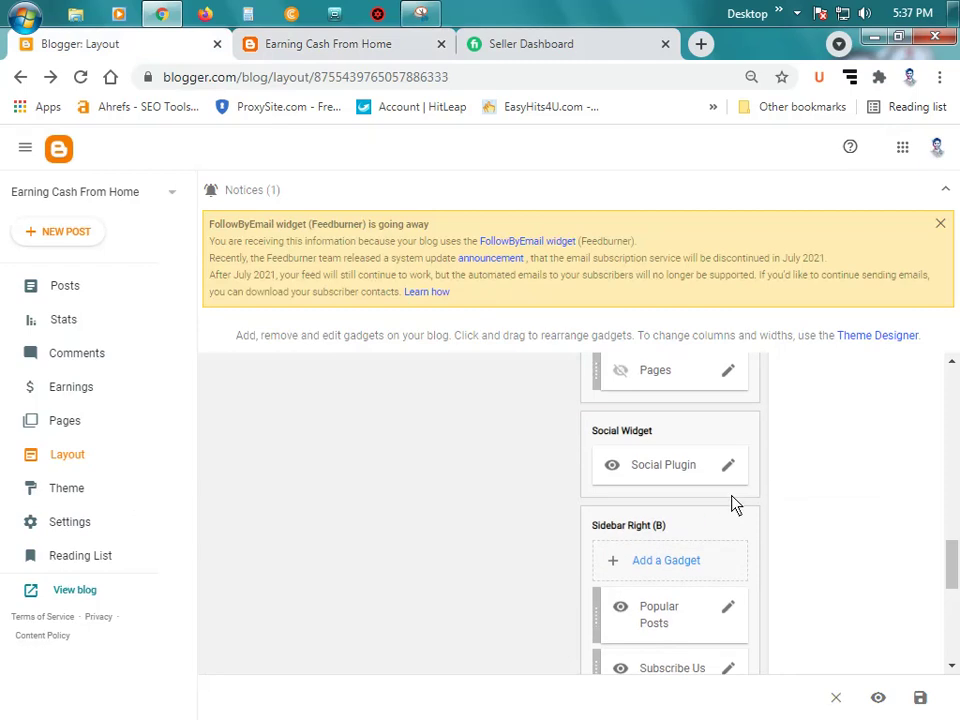
# Step: Retitle the Social Plugin gadget to 'Social'
pyautogui.click(728, 466)
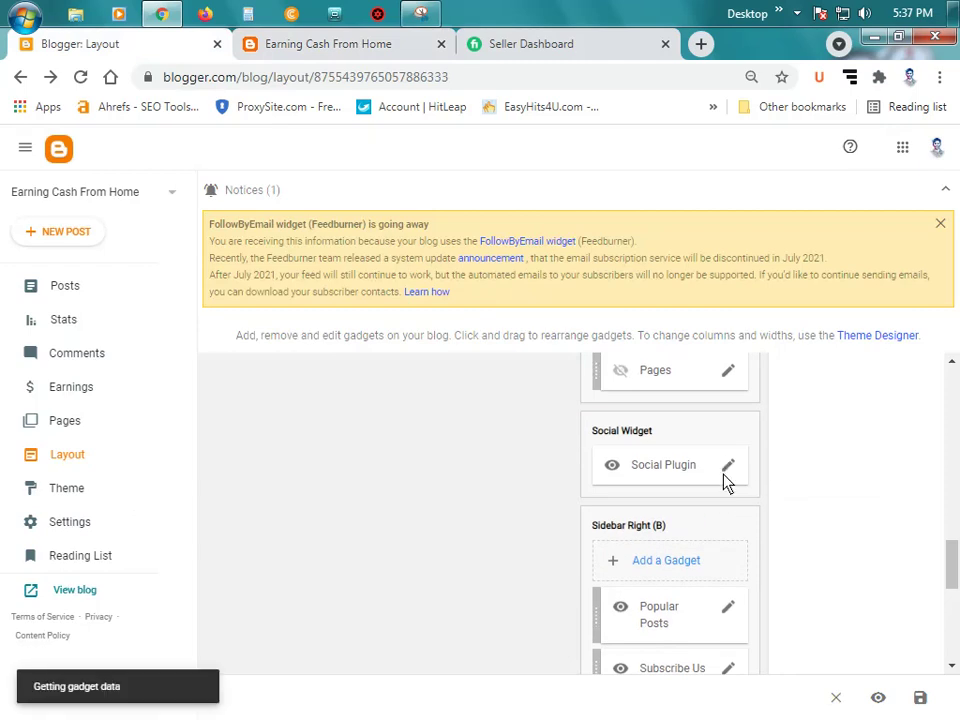
pyautogui.scroll(-4, 463, 343)
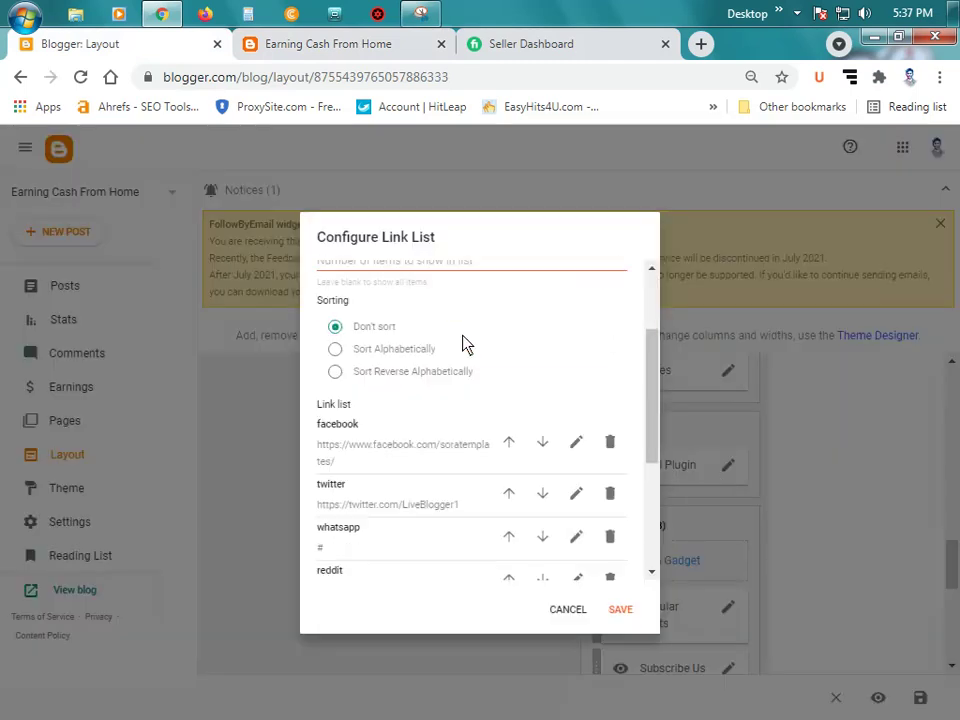
pyautogui.scroll(4, 465, 343)
pyautogui.click(325, 52)
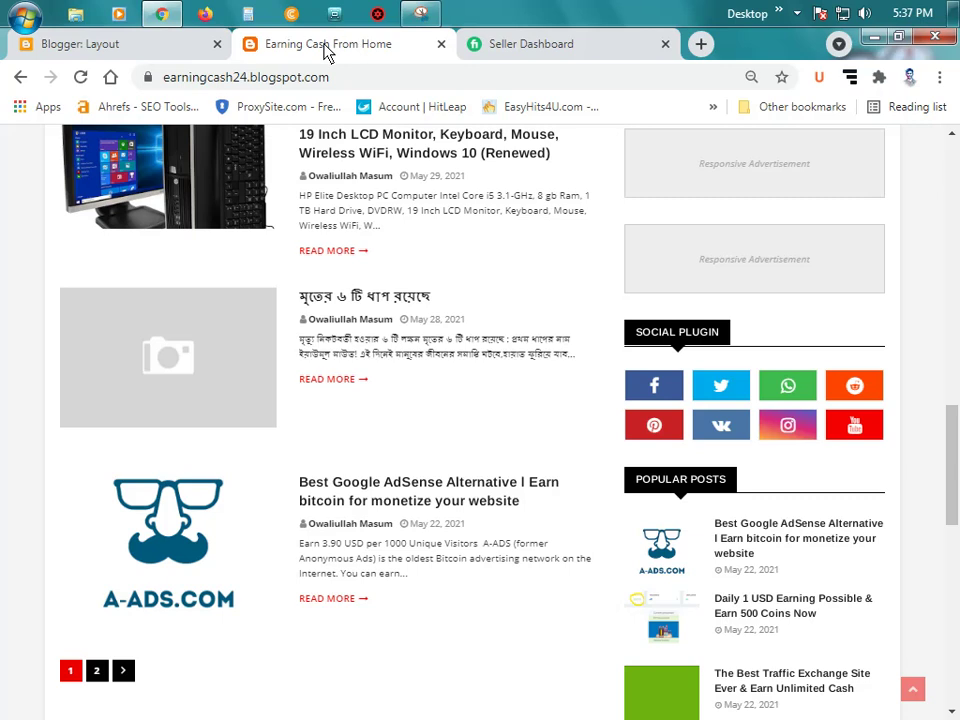
pyautogui.click(141, 56)
pyautogui.click(420, 330)
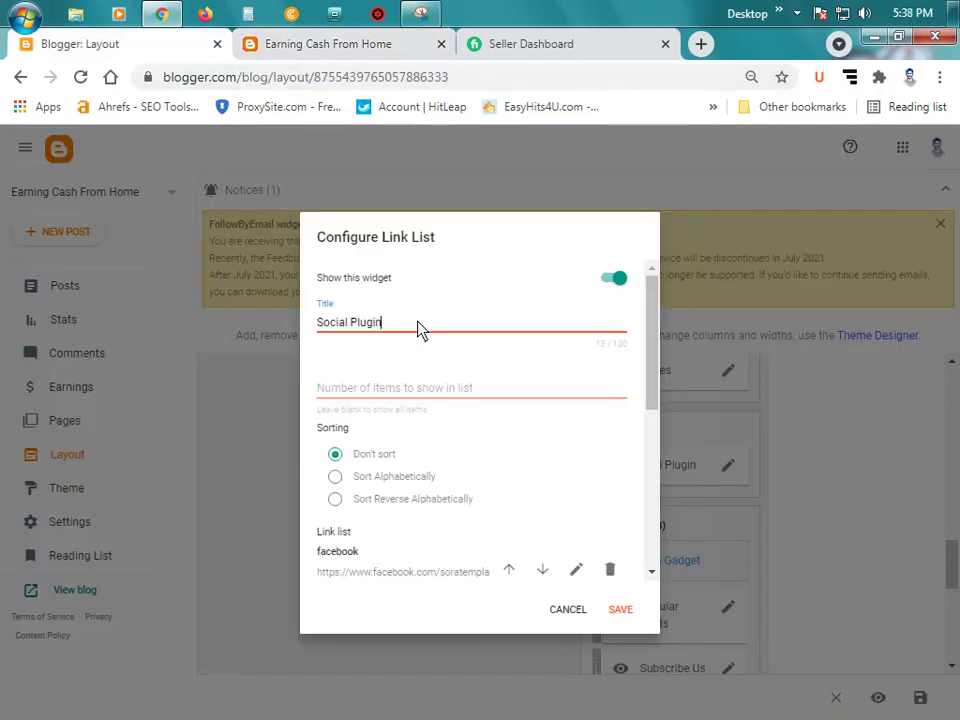
pyautogui.press('BackSpace')
pyautogui.press('BackSpace')
pyautogui.press('BackSpace')
pyautogui.press('BackSpace')
pyautogui.press('BackSpace')
pyautogui.press('BackSpace')
pyautogui.press('BackSpace')
pyautogui.press('BackSpace')
# Step: Clear the facebook link item's old Site URL
pyautogui.scroll(-1, 477, 365)
pyautogui.scroll(-2, 480, 375)
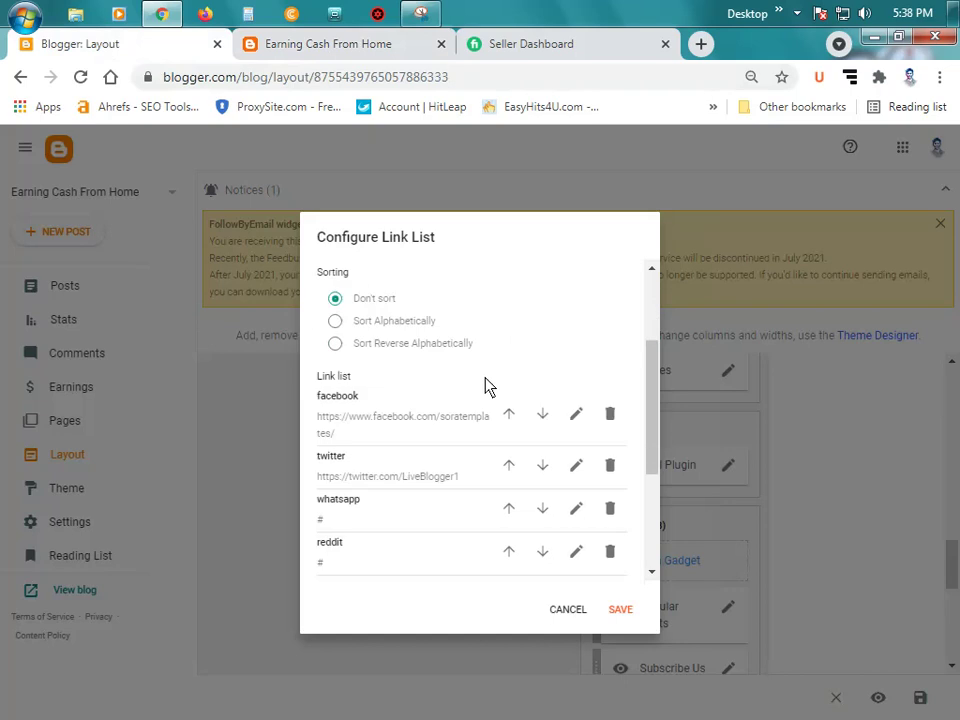
pyautogui.click(577, 383)
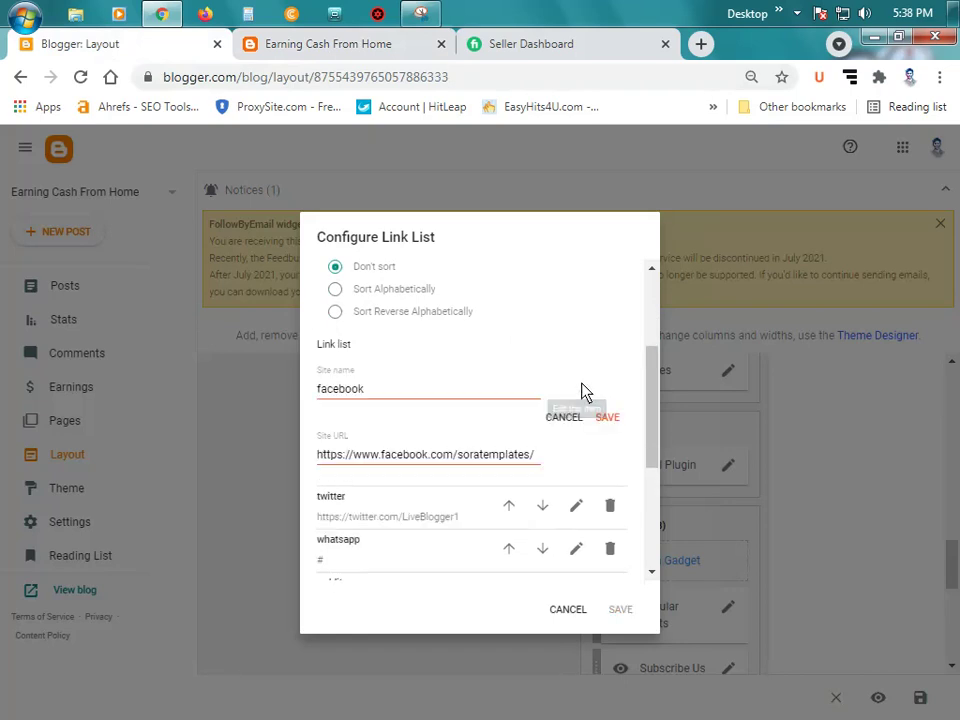
pyautogui.tripleClick(516, 459)
pyautogui.press('BackSpace')
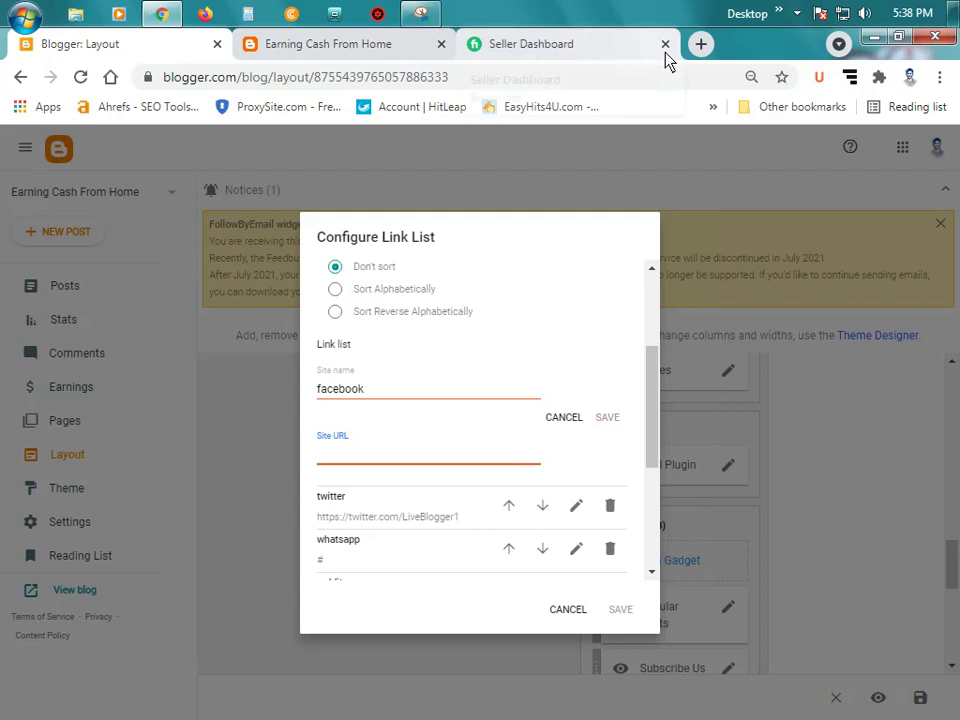
# Step: Open Facebook and the Instagram profile page in new tabs
pyautogui.click(700, 43)
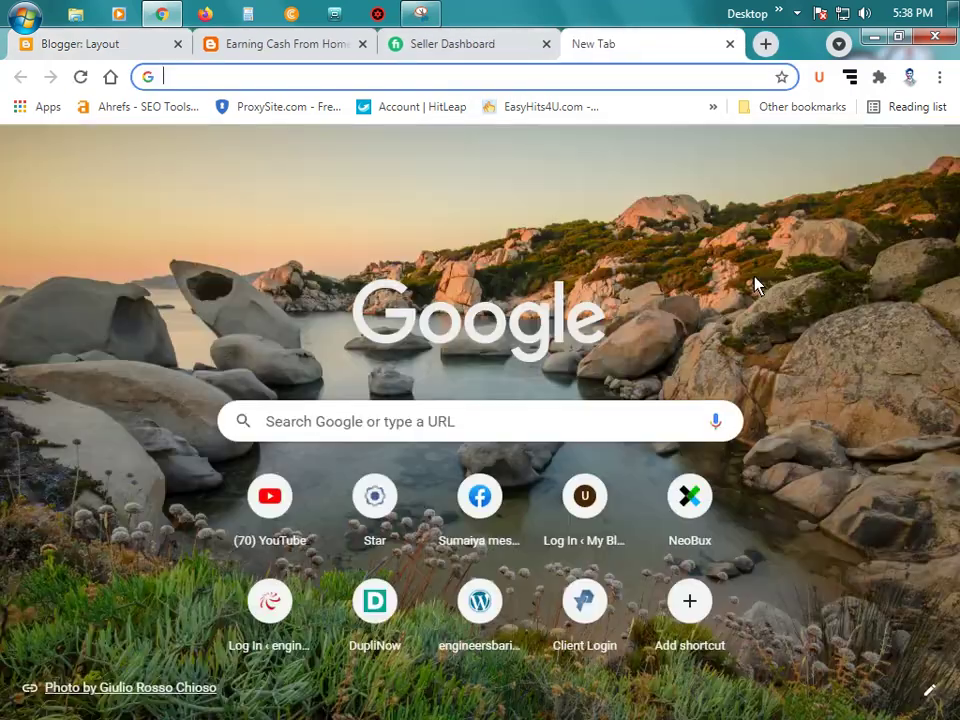
pyautogui.write('ma')
pyautogui.press('BackSpace')
pyautogui.press('BackSpace')
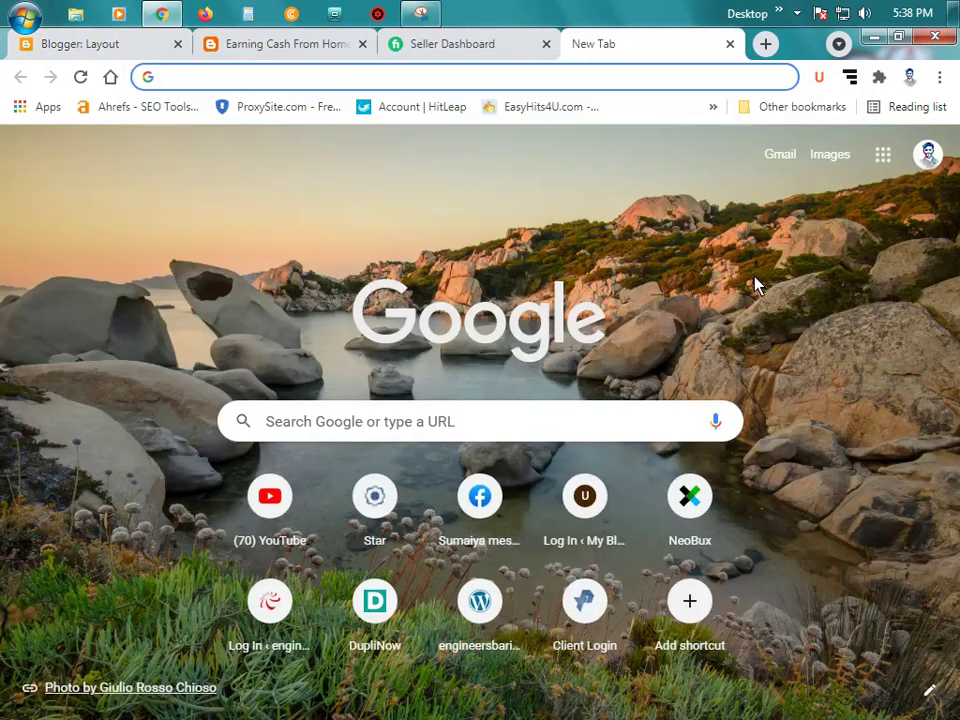
pyautogui.write('fa')
pyautogui.press('Return')
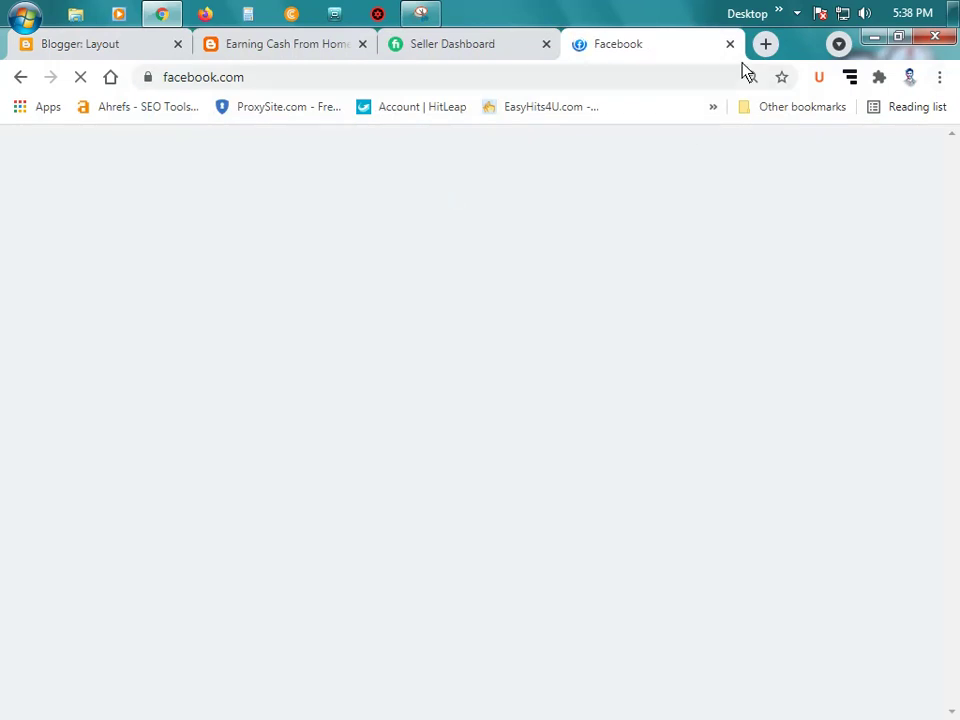
pyautogui.click(765, 44)
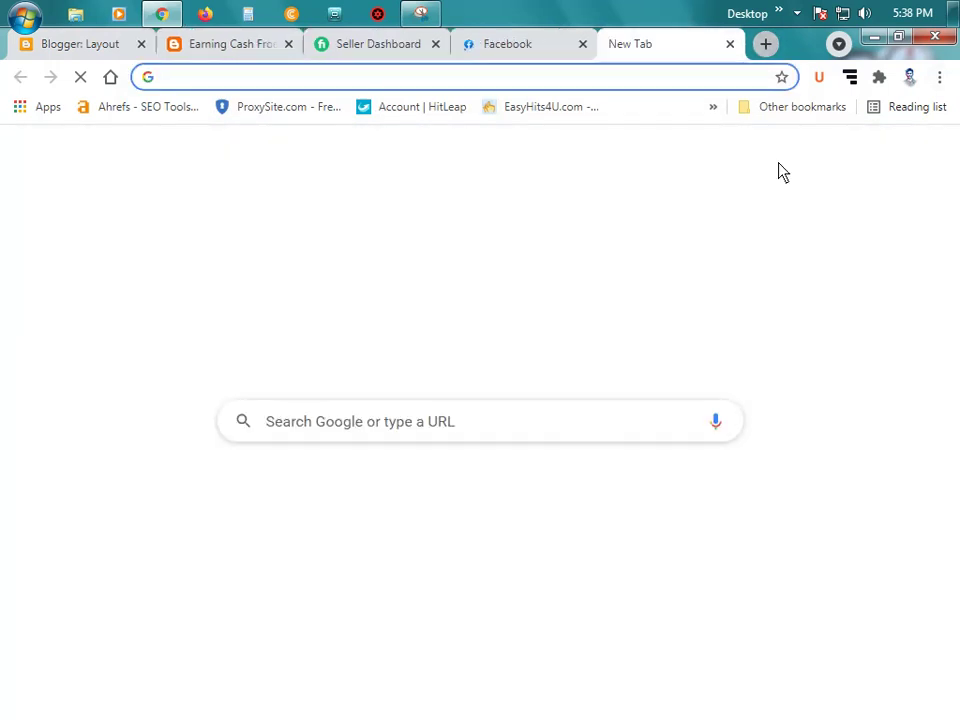
pyautogui.write('ins')
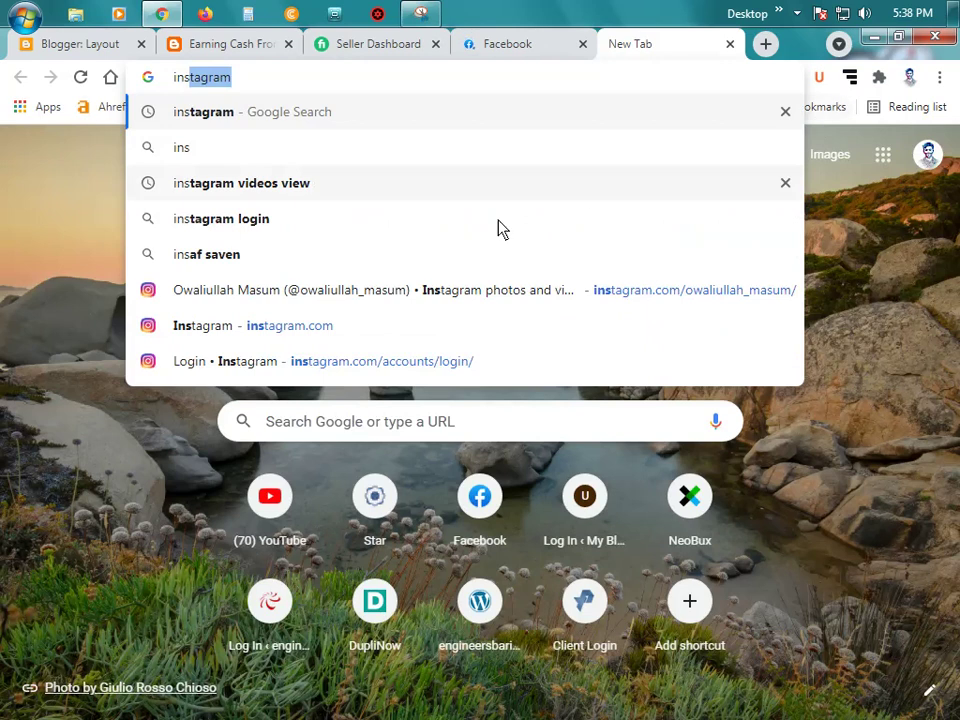
pyautogui.click(535, 300)
# Step: Open the Pinterest saved-pins page and YouTube in new tabs, then return to the blog
pyautogui.click(764, 46)
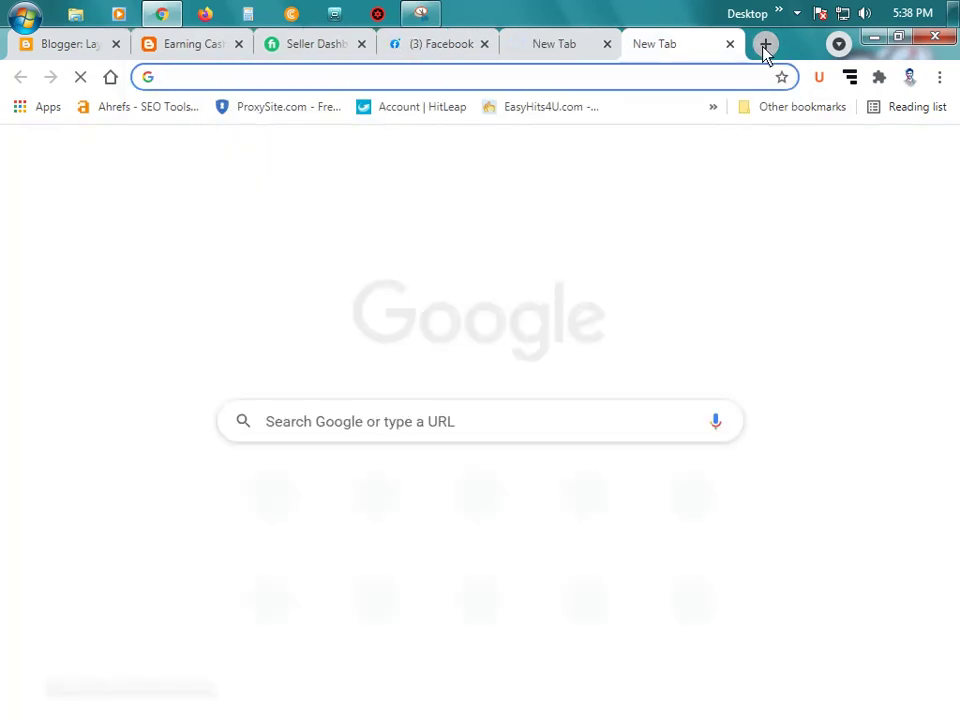
pyautogui.write('pin')
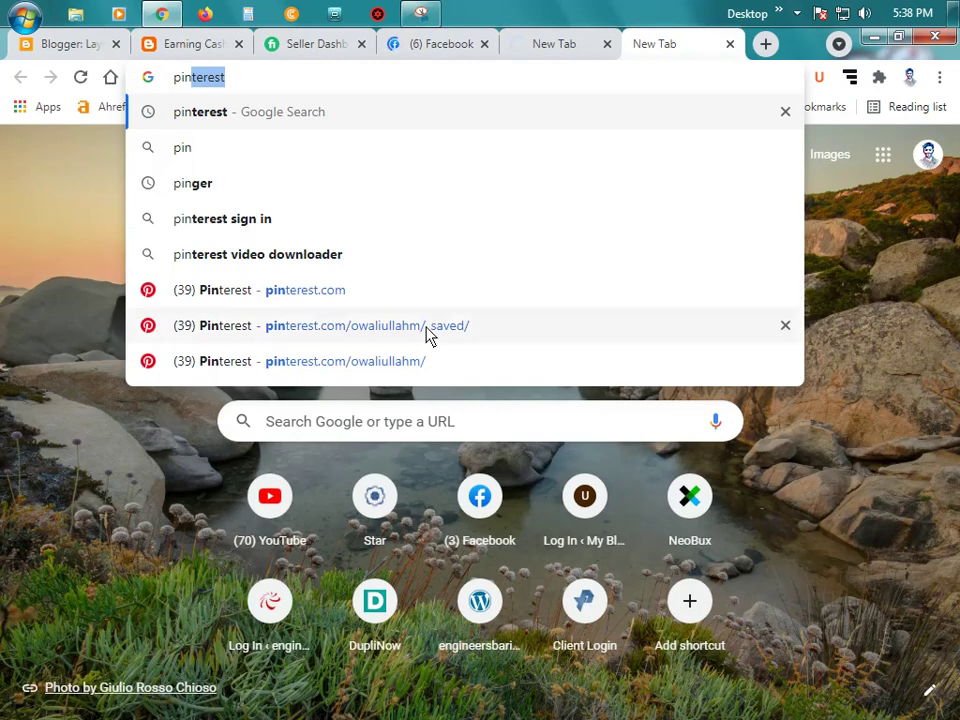
pyautogui.click(428, 335)
pyautogui.click(765, 43)
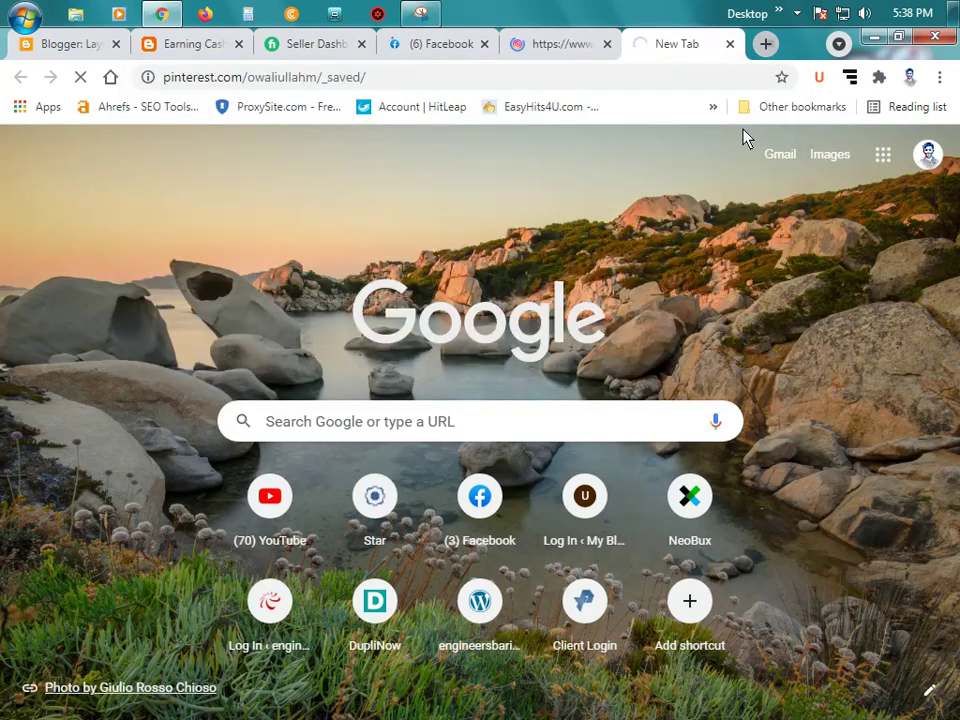
pyautogui.write('yo')
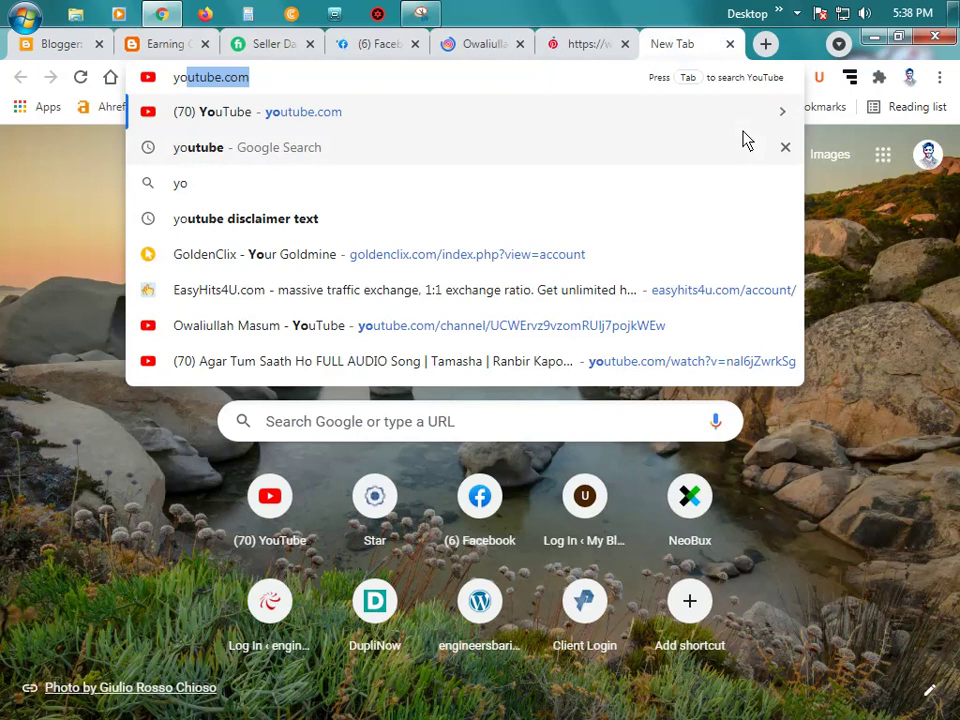
pyautogui.press('Return')
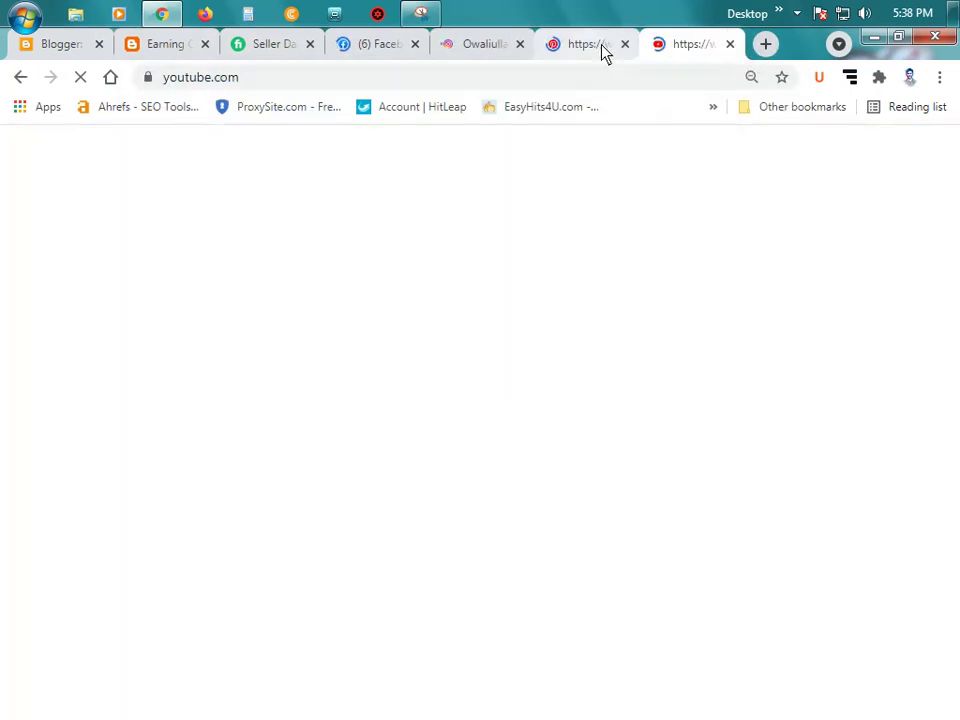
pyautogui.click(765, 44)
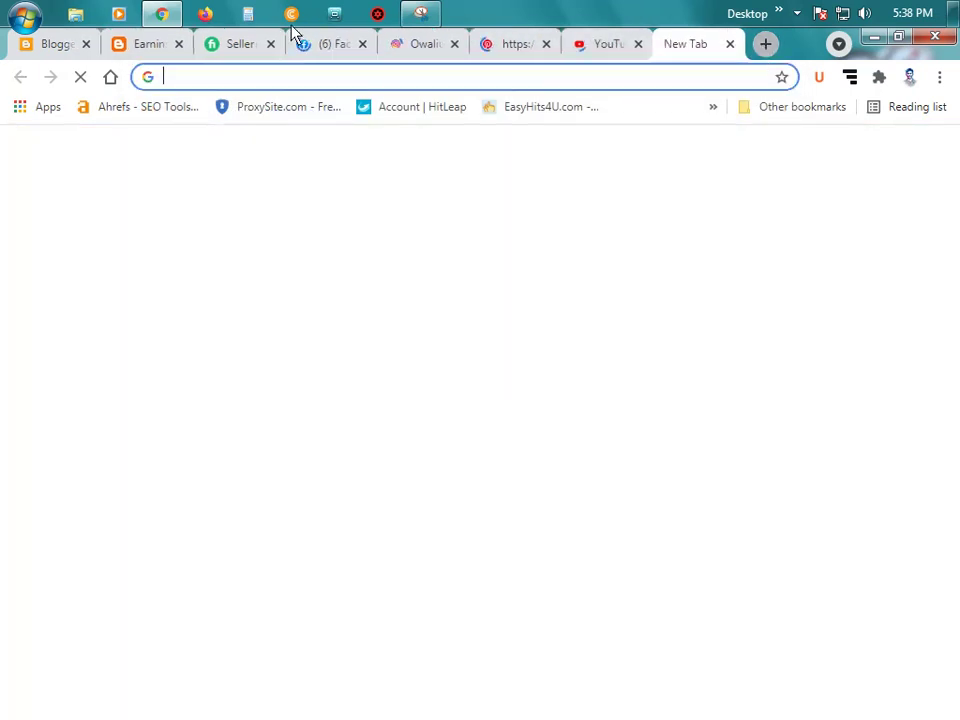
pyautogui.click(155, 45)
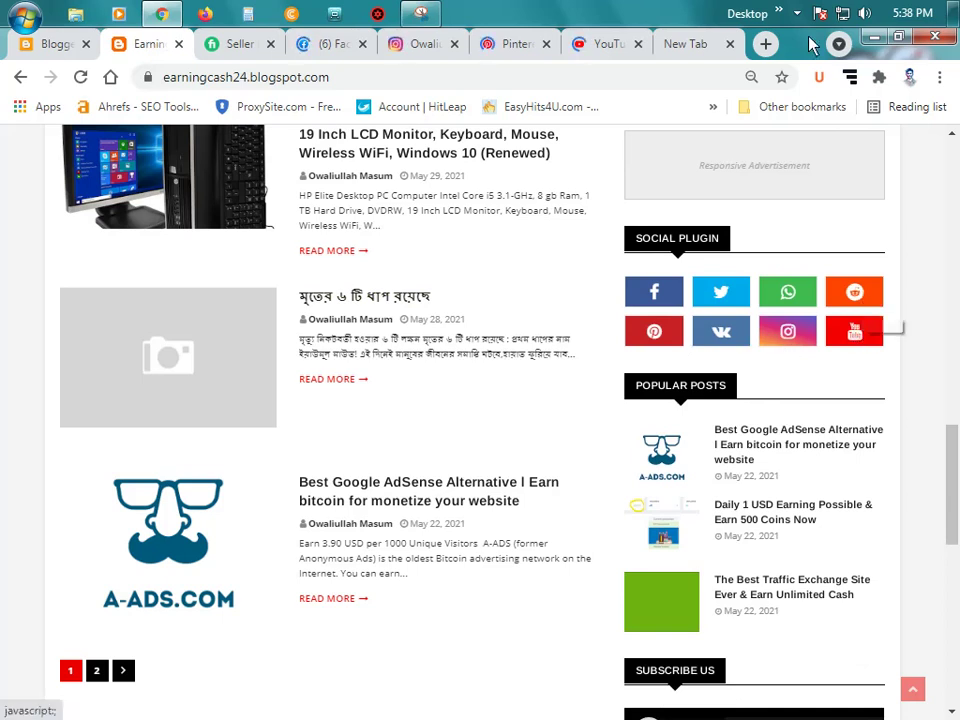
# Step: Search Google for 'reddit' and 'vk' in new tabs
pyautogui.click(763, 46)
pyautogui.write('re')
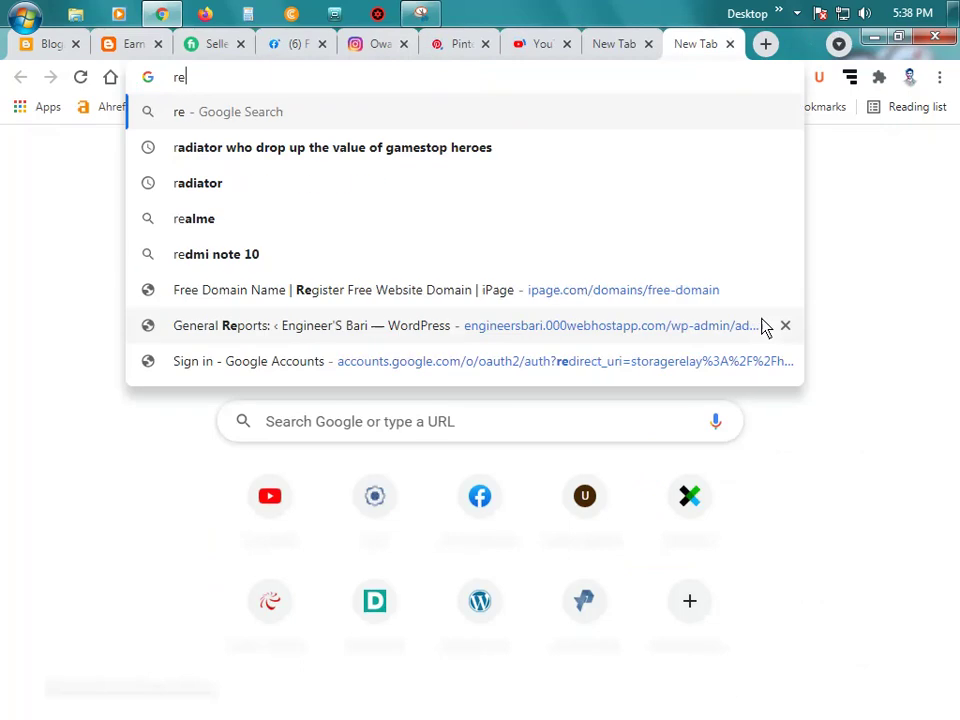
pyautogui.write('ddit')
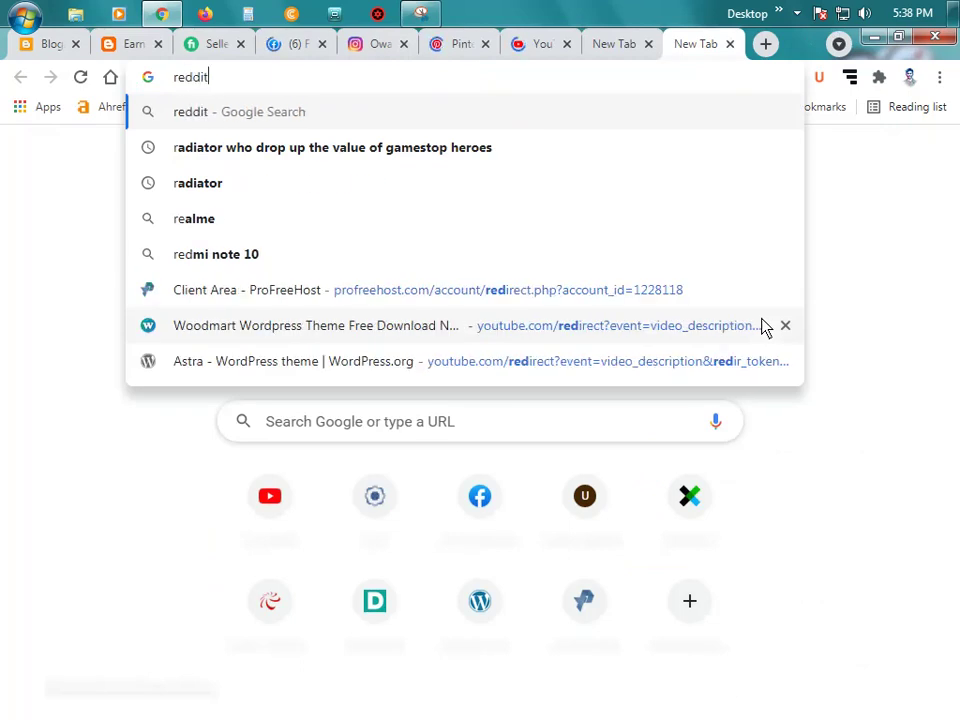
pyautogui.press('Return')
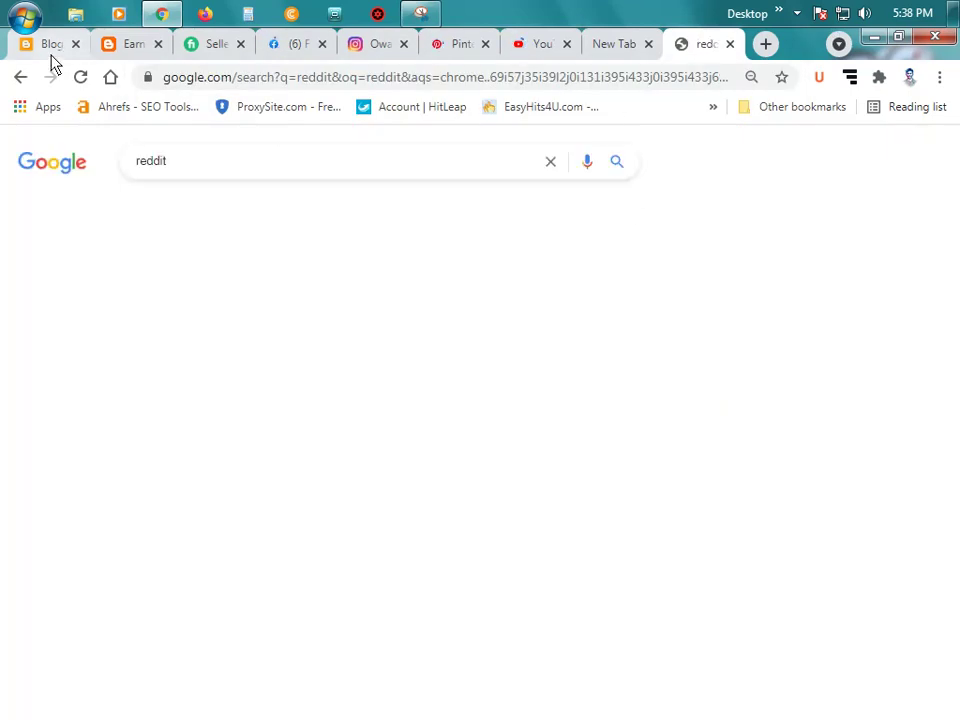
pyautogui.click(132, 44)
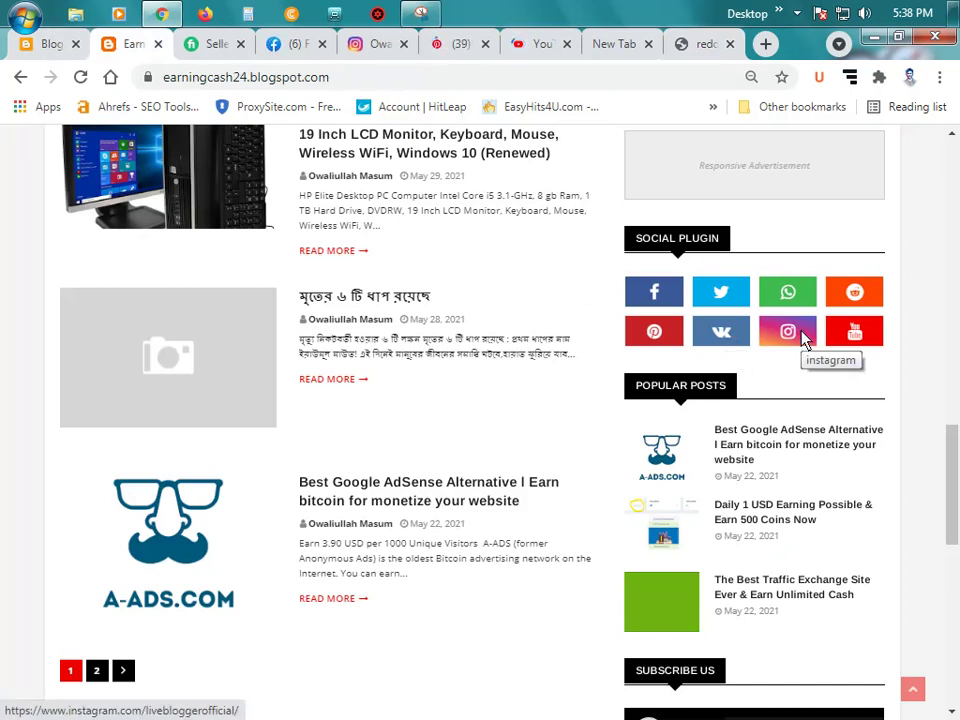
pyautogui.hotkey('ctrl', 't')
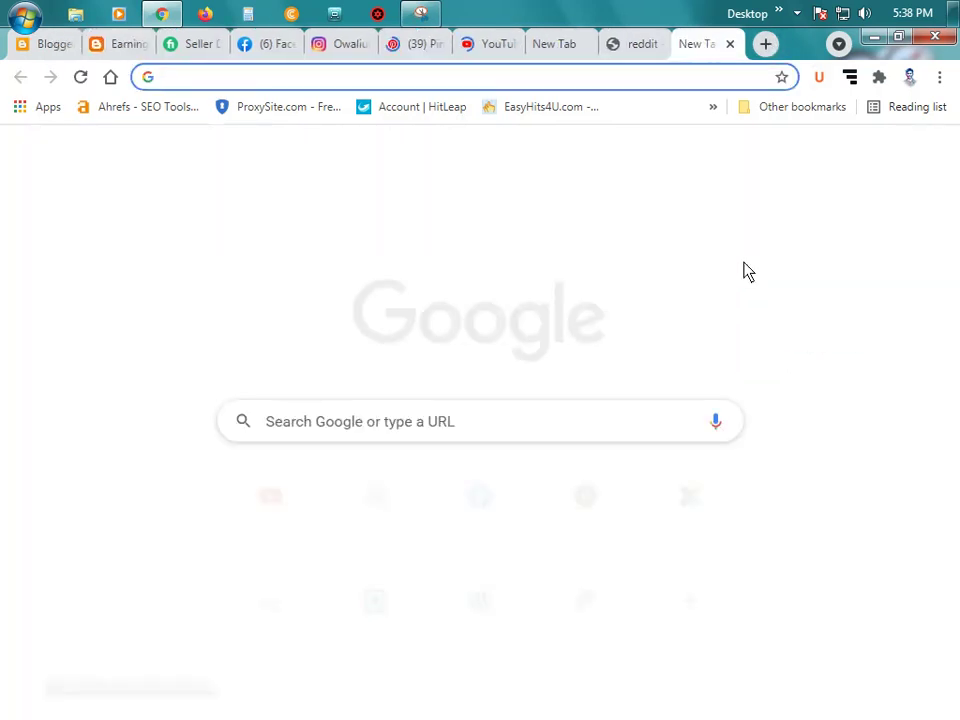
pyautogui.write('vk')
pyautogui.press('Return')
# Step: Search Google for 'whatsapp web' in the blank tab, then bring up the Facebook feed
pyautogui.click(643, 50)
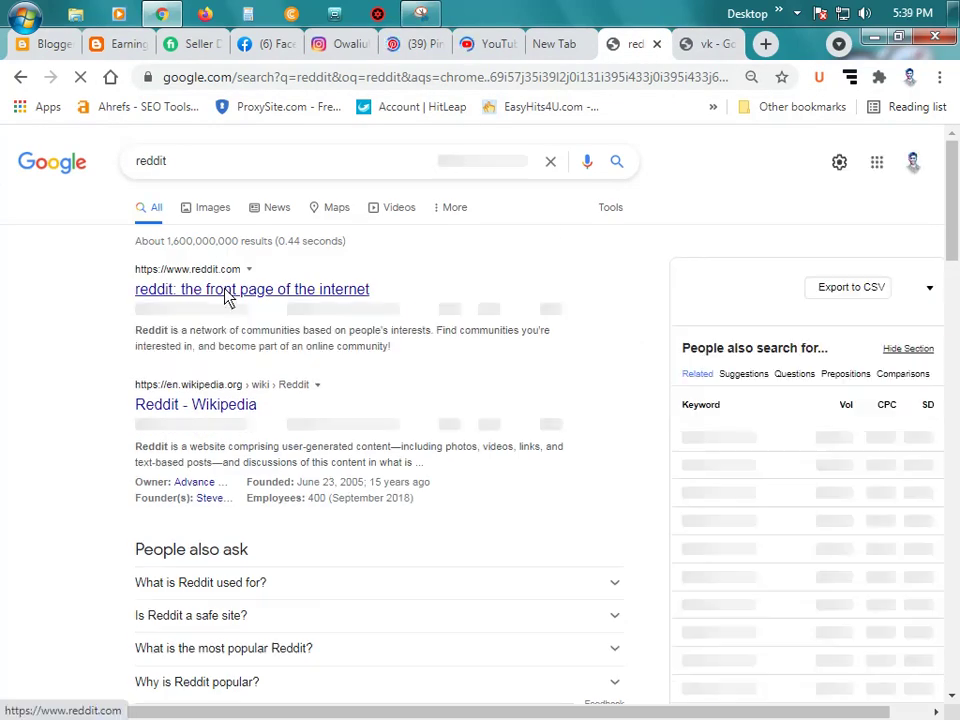
pyautogui.click(707, 44)
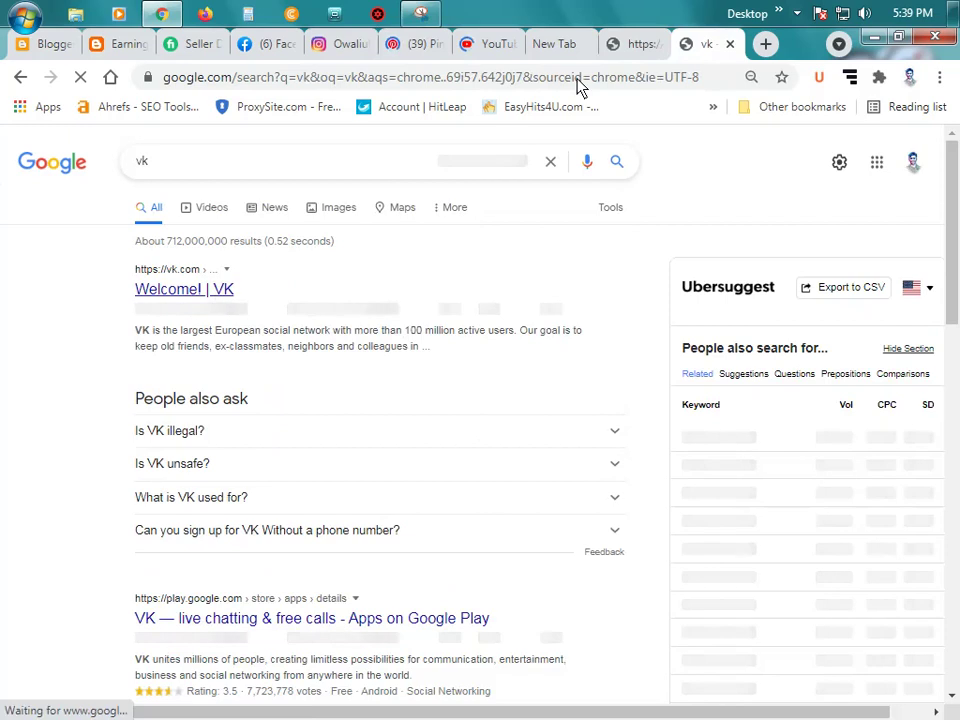
pyautogui.click(643, 45)
pyautogui.click(556, 48)
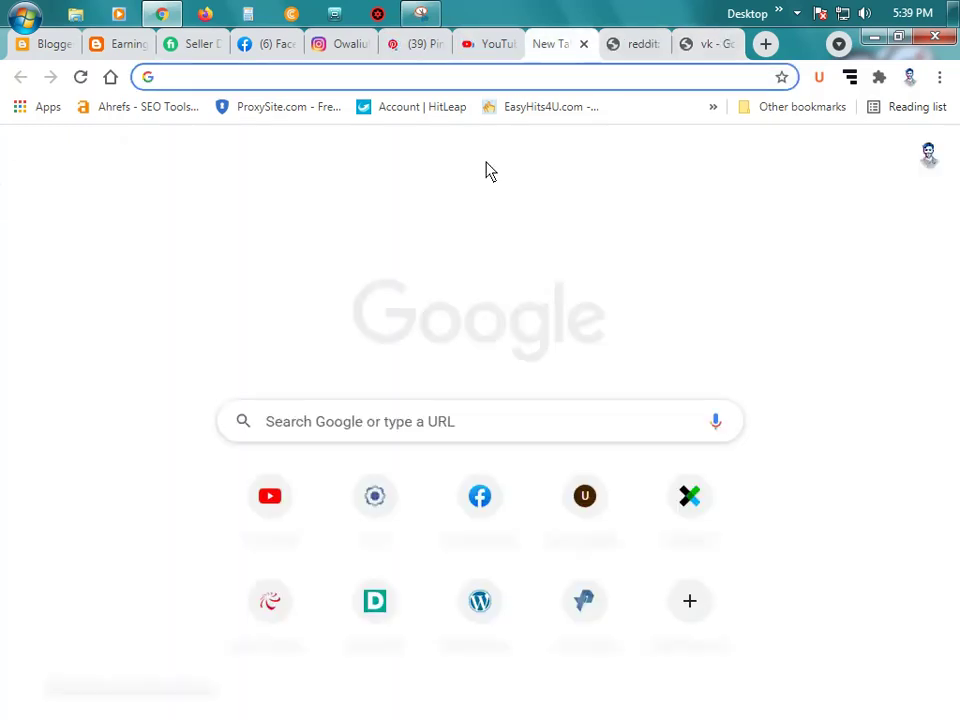
pyautogui.click(110, 45)
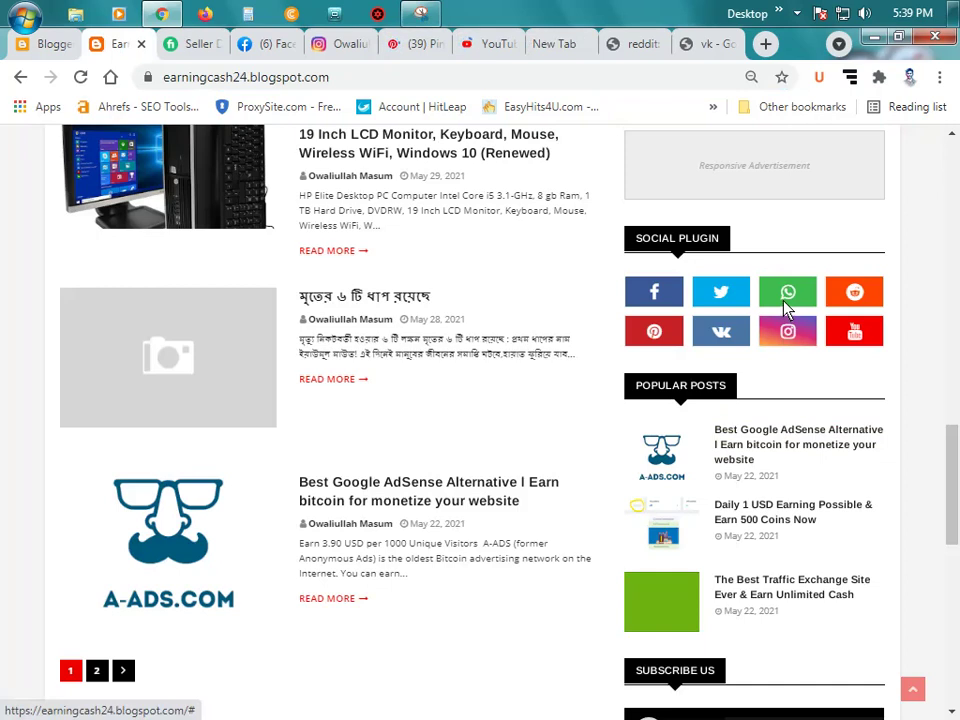
pyautogui.click(563, 43)
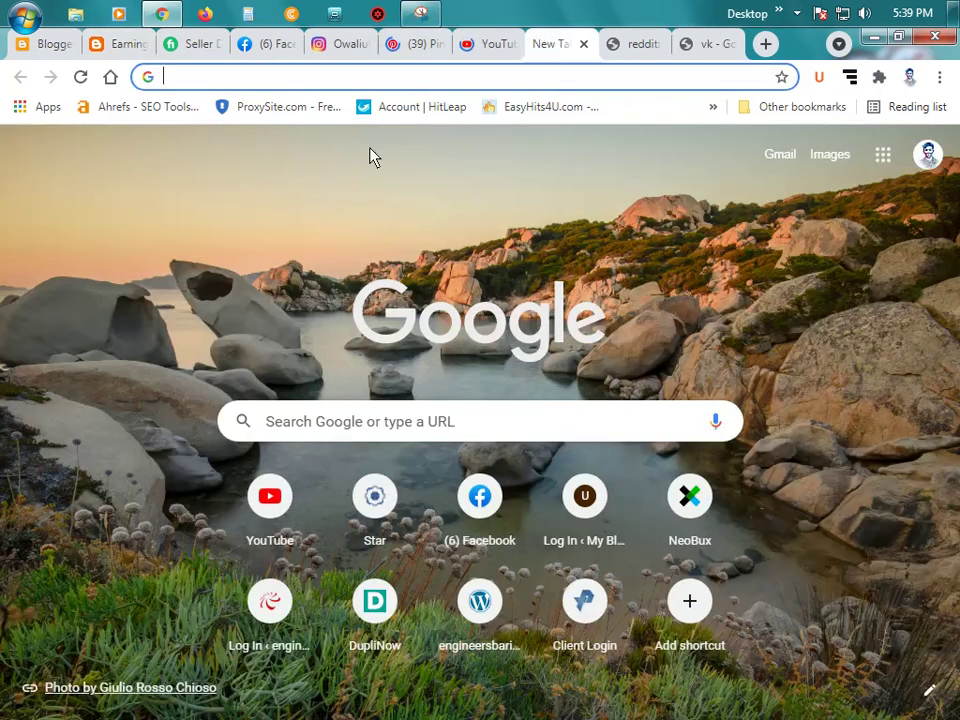
pyautogui.write('wha')
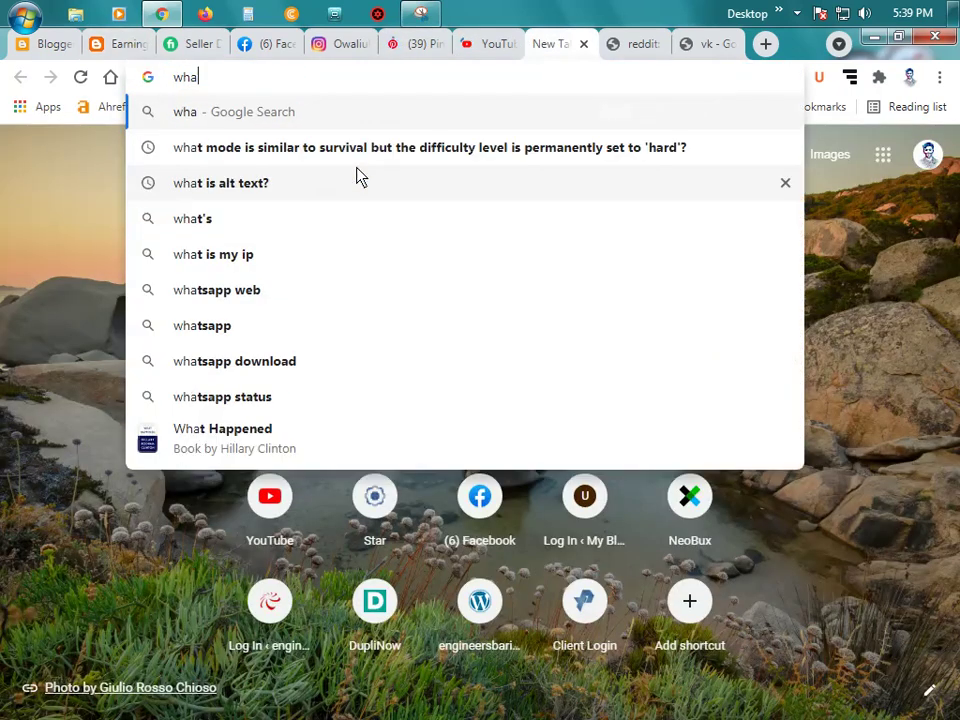
pyautogui.write('tsapp')
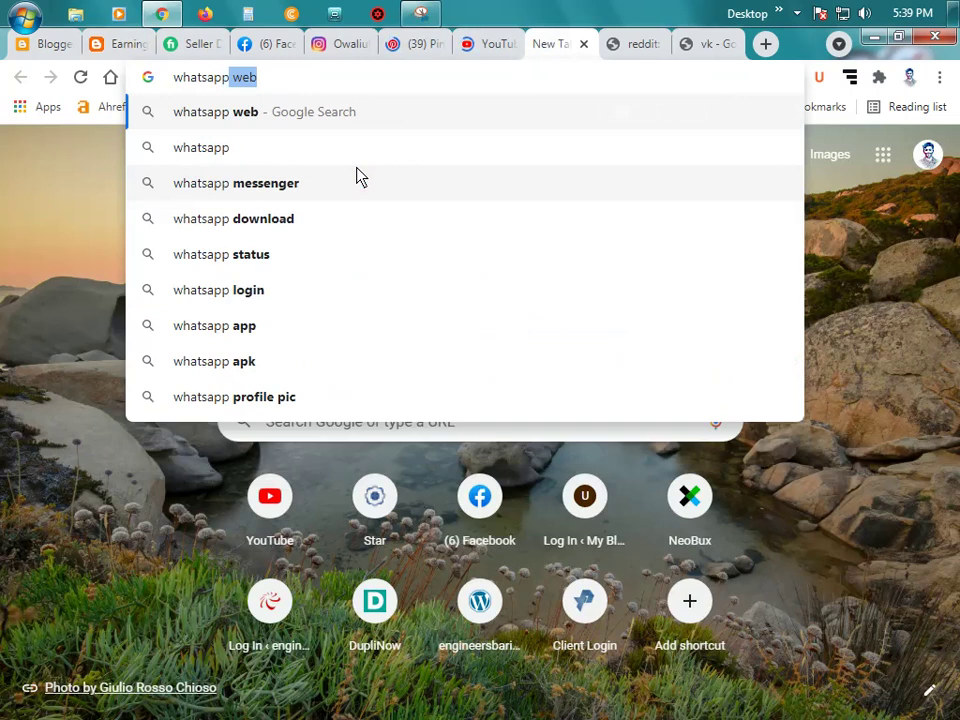
pyautogui.press('Return')
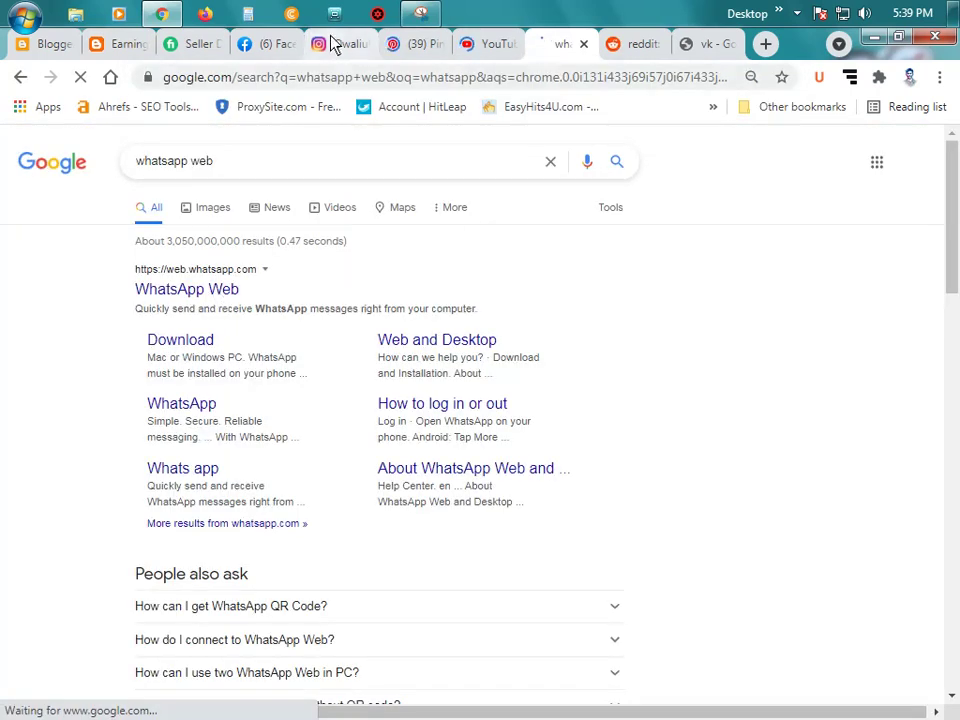
pyautogui.click(258, 50)
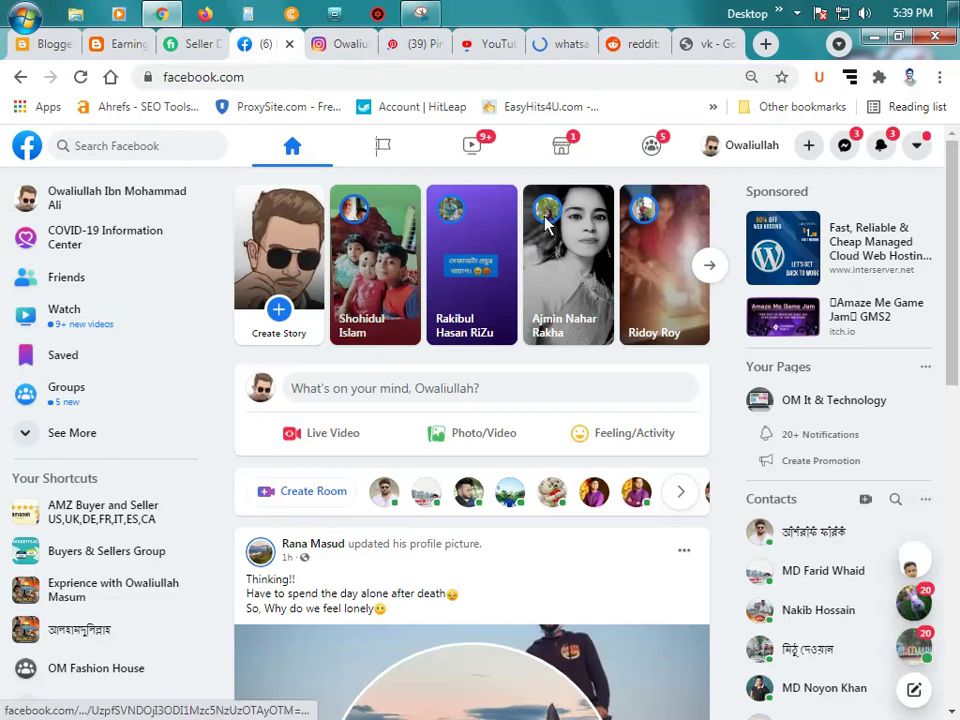
# Step: Open the Facebook profile, copy its URL, and return to Blogger's Configure Link List
pyautogui.click(736, 152)
pyautogui.click(328, 80)
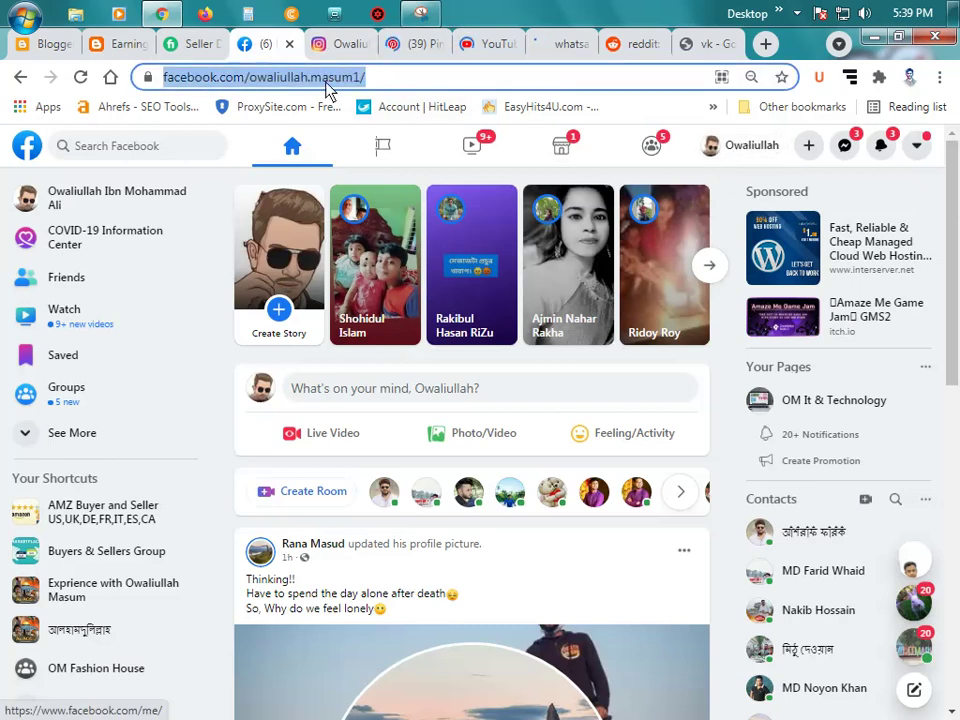
pyautogui.rightClick(327, 80)
pyautogui.click(369, 145)
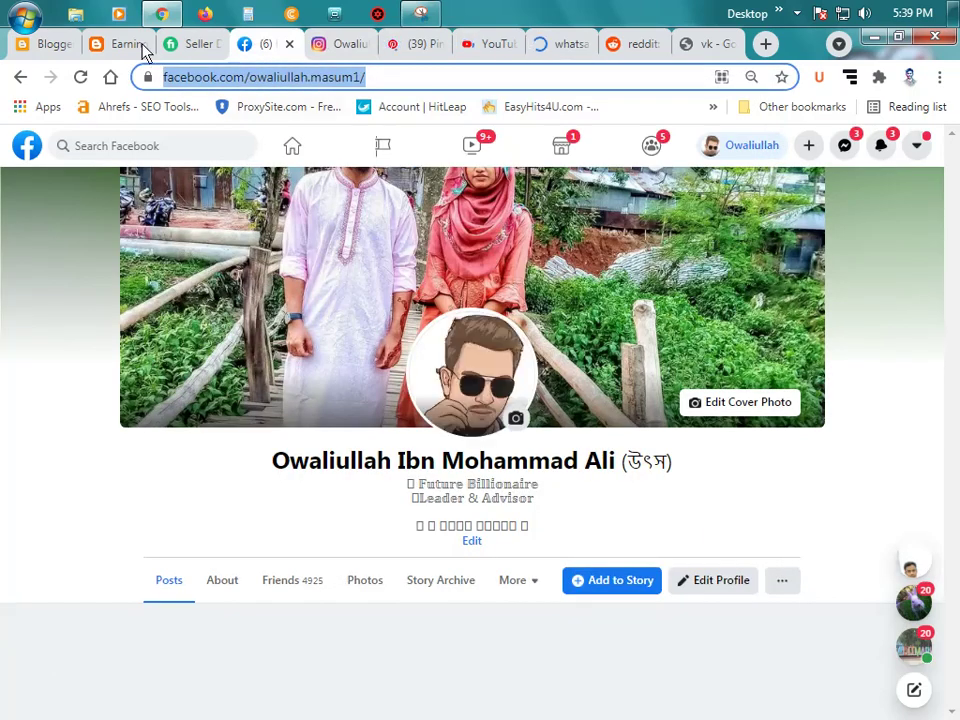
pyautogui.click(113, 44)
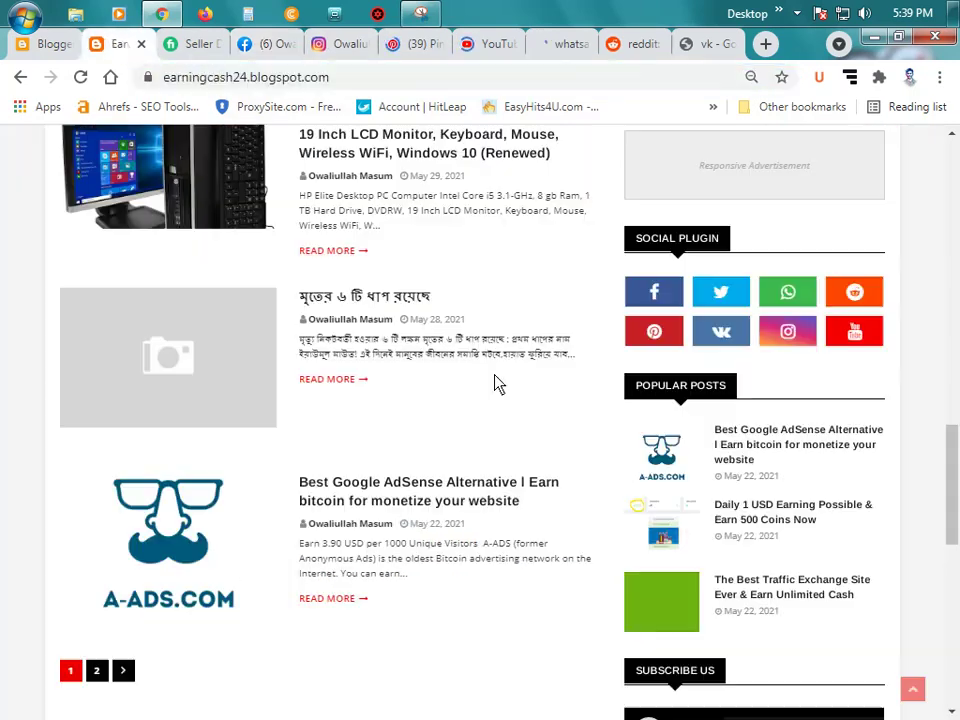
pyautogui.click(37, 45)
# Step: Save the facebook item with the pasted profile URL and clear the twitter item's URL
pyautogui.hotkey('ctrl', 'v')
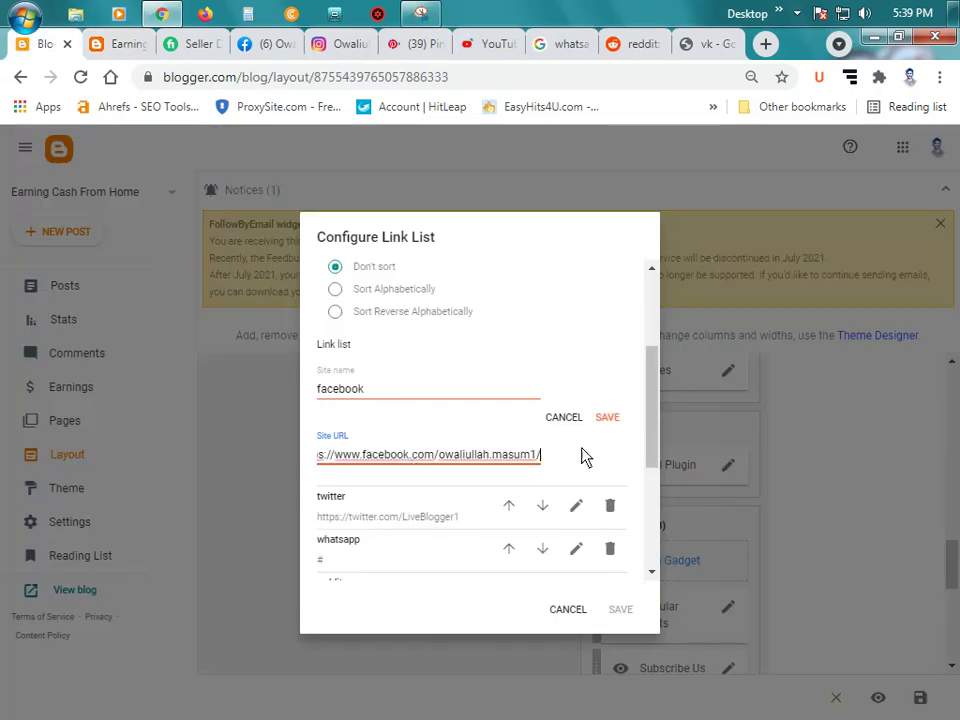
pyautogui.click(608, 418)
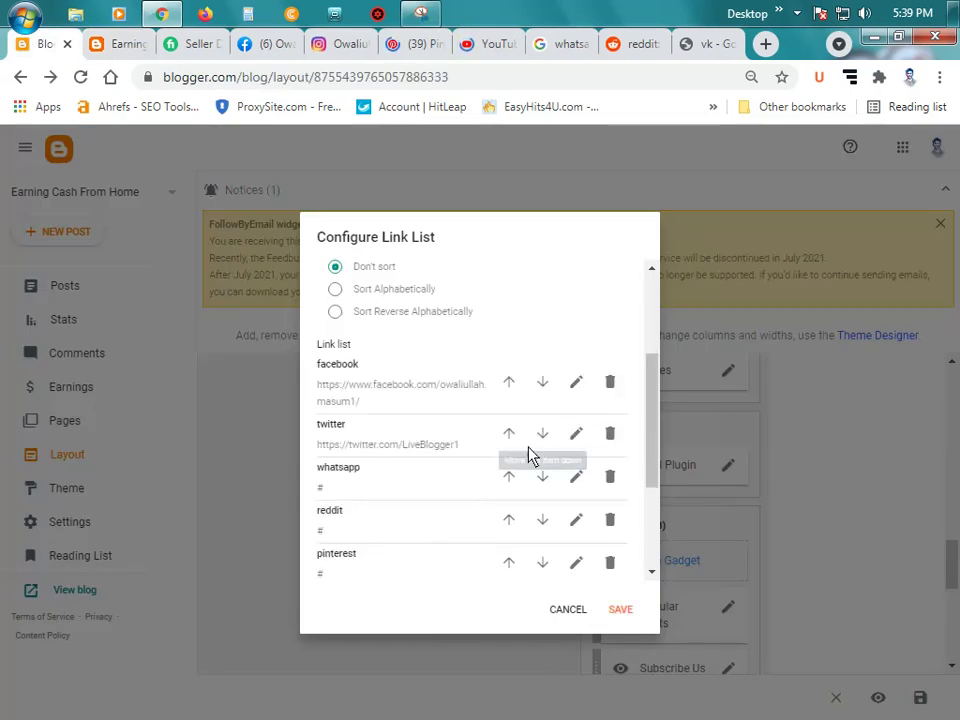
pyautogui.click(576, 433)
pyautogui.tripleClick(428, 518)
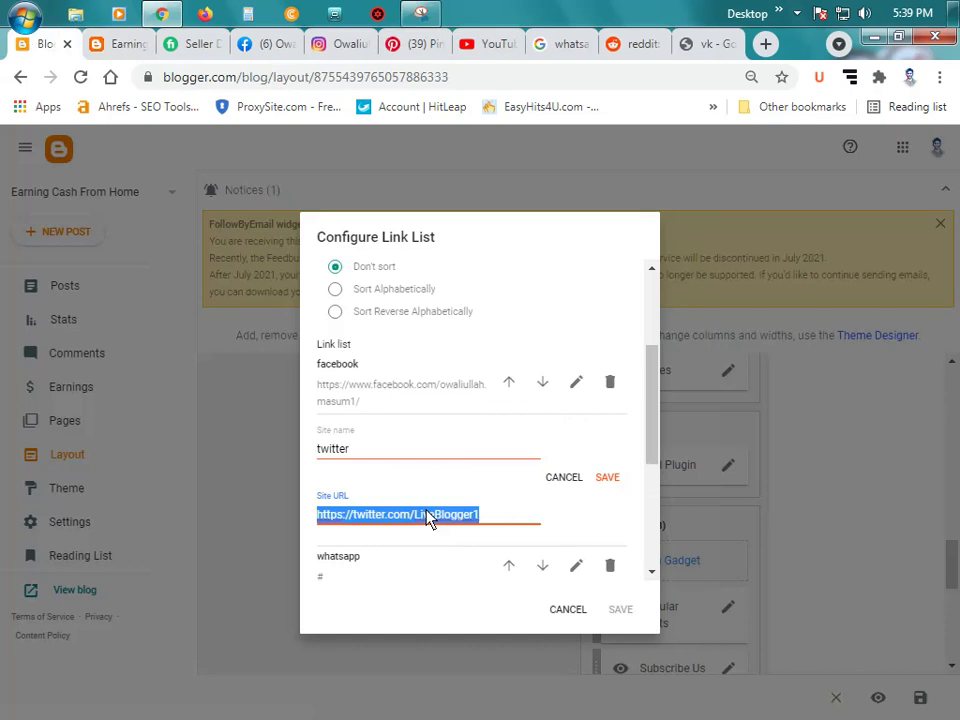
pyautogui.press('BackSpace')
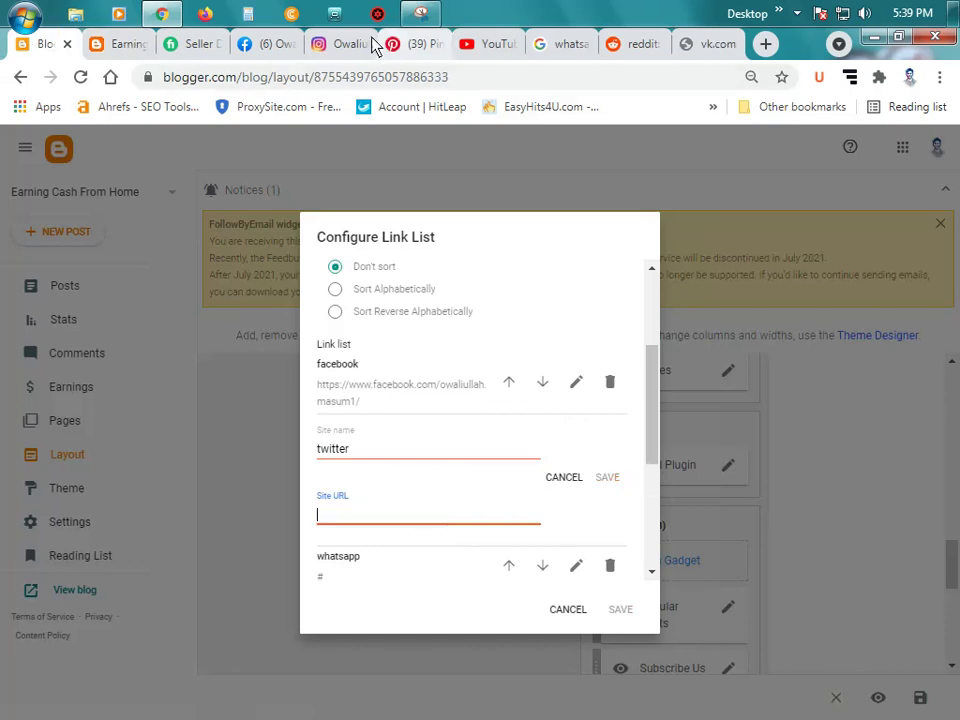
# Step: Close the Facebook tab and load twitter.com in place of the vk tab
pyautogui.click(264, 45)
pyautogui.click(289, 44)
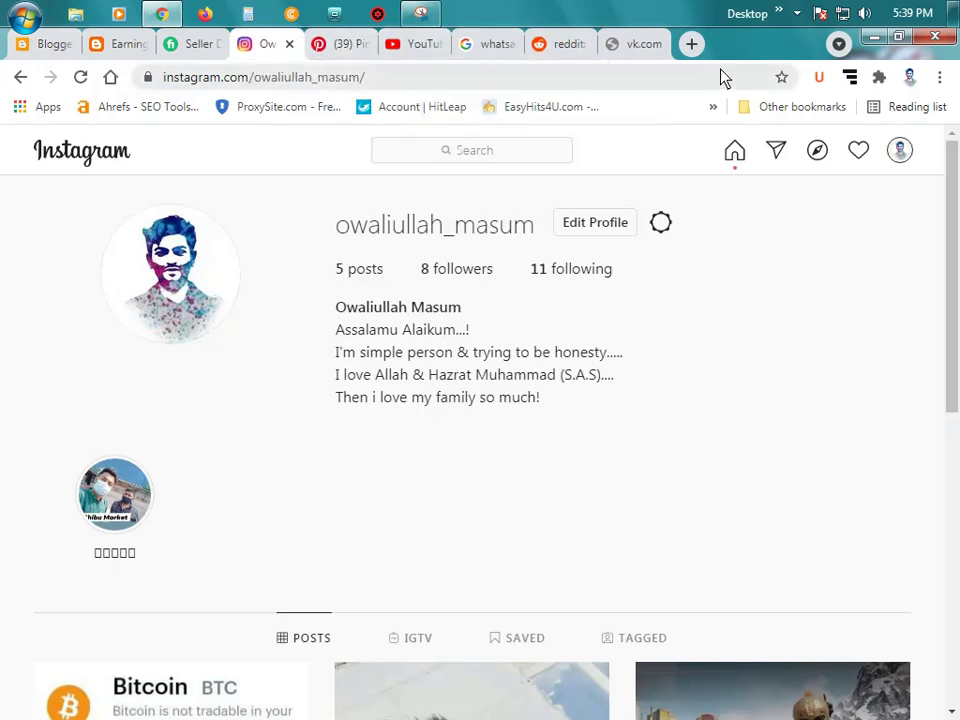
pyautogui.click(638, 45)
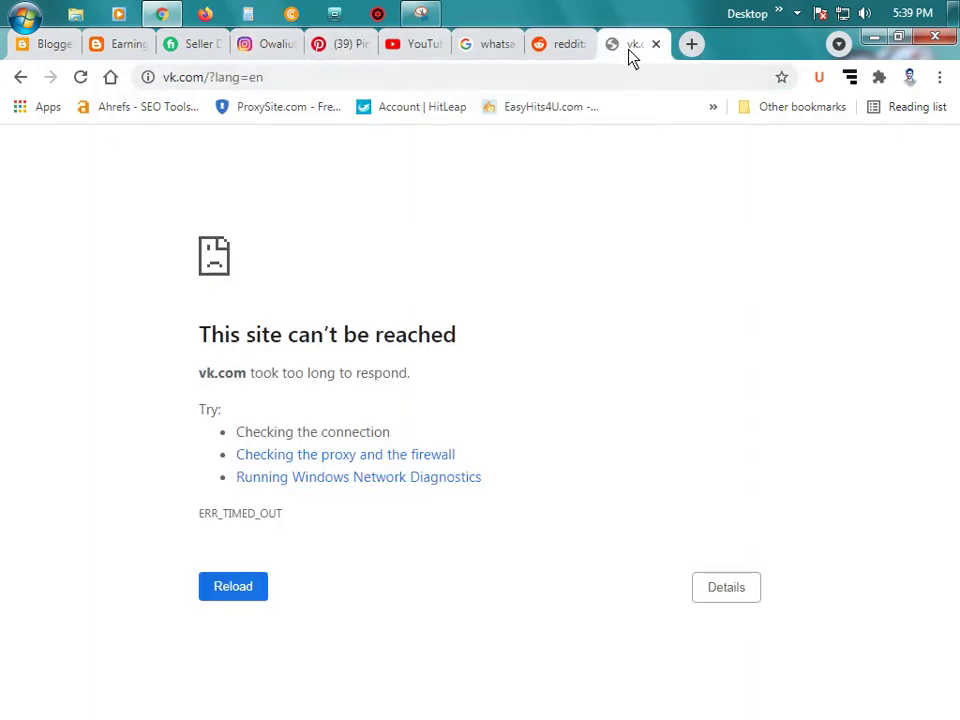
pyautogui.click(587, 84)
pyautogui.write('tw')
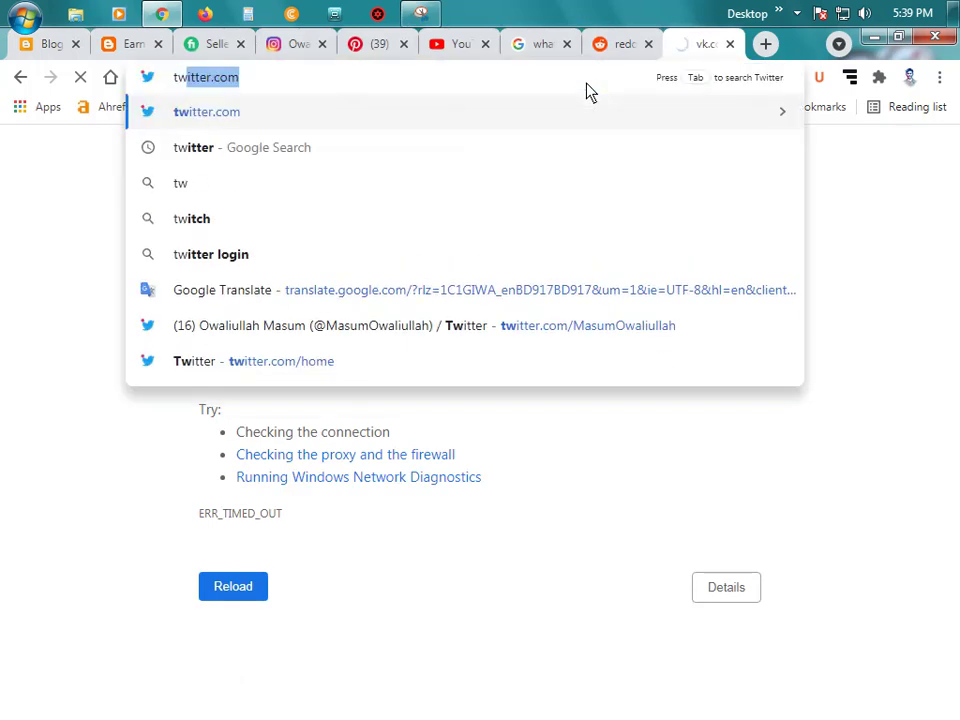
pyautogui.press('Return')
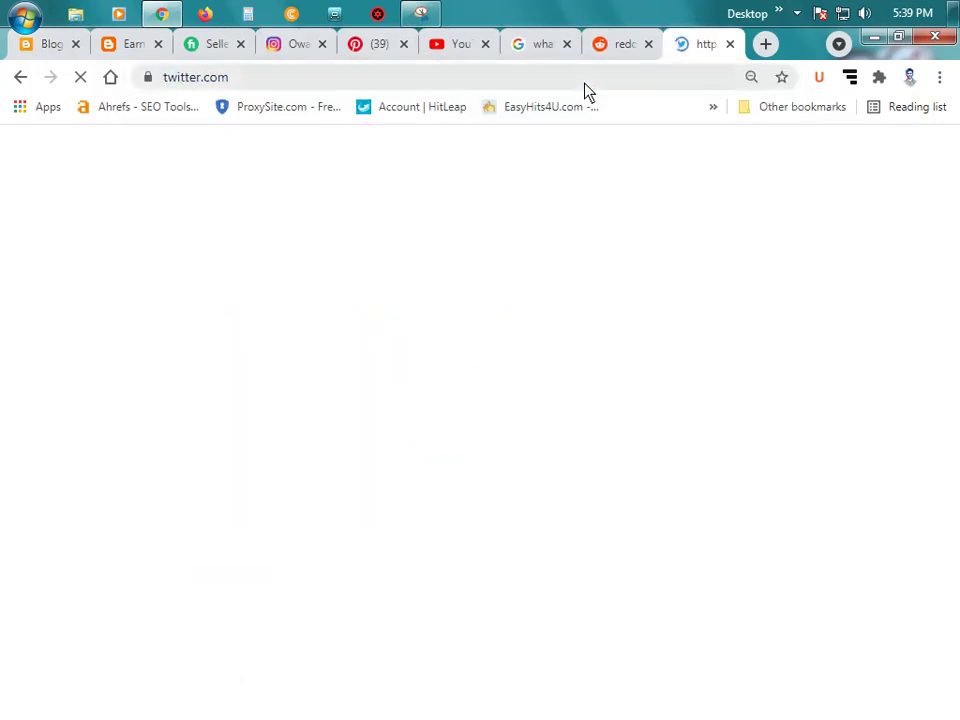
# Step: Allow reddit notifications, copy the Twitter profile address, and close the Twitter tab
pyautogui.click(623, 44)
pyautogui.click(319, 183)
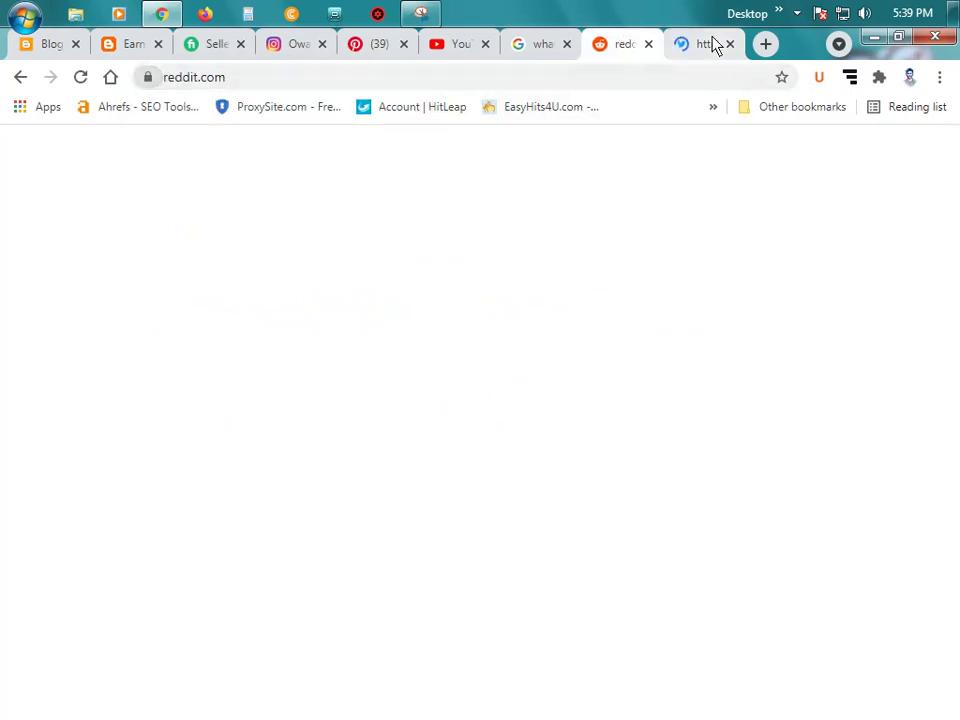
pyautogui.click(705, 44)
pyautogui.click(621, 48)
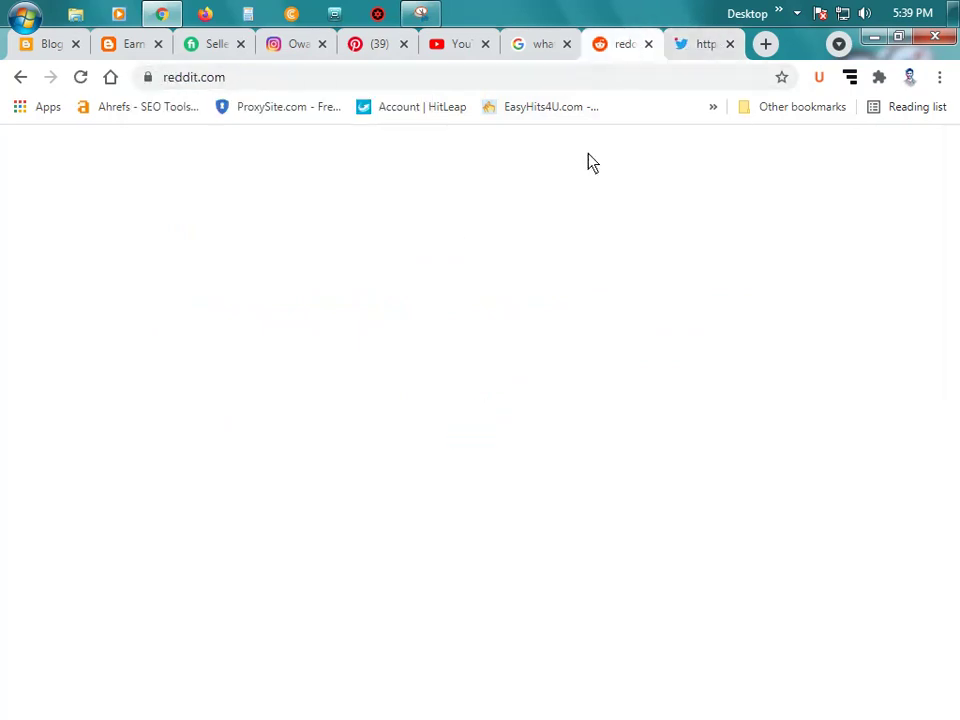
pyautogui.click(688, 48)
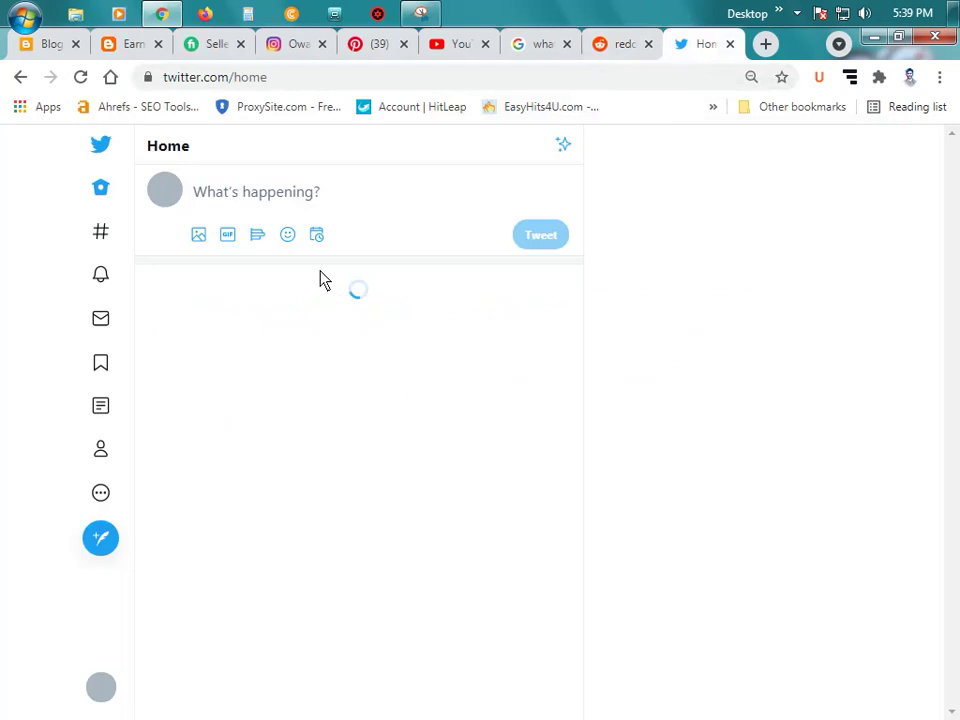
pyautogui.click(168, 193)
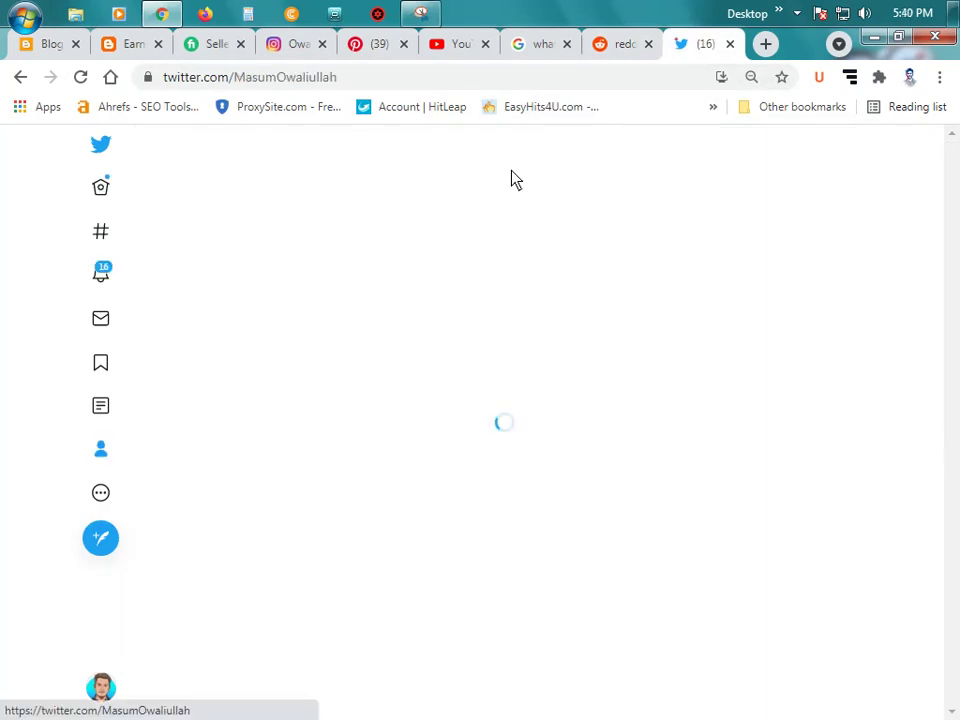
pyautogui.click(415, 85)
pyautogui.hotkey('ctrl', 'c')
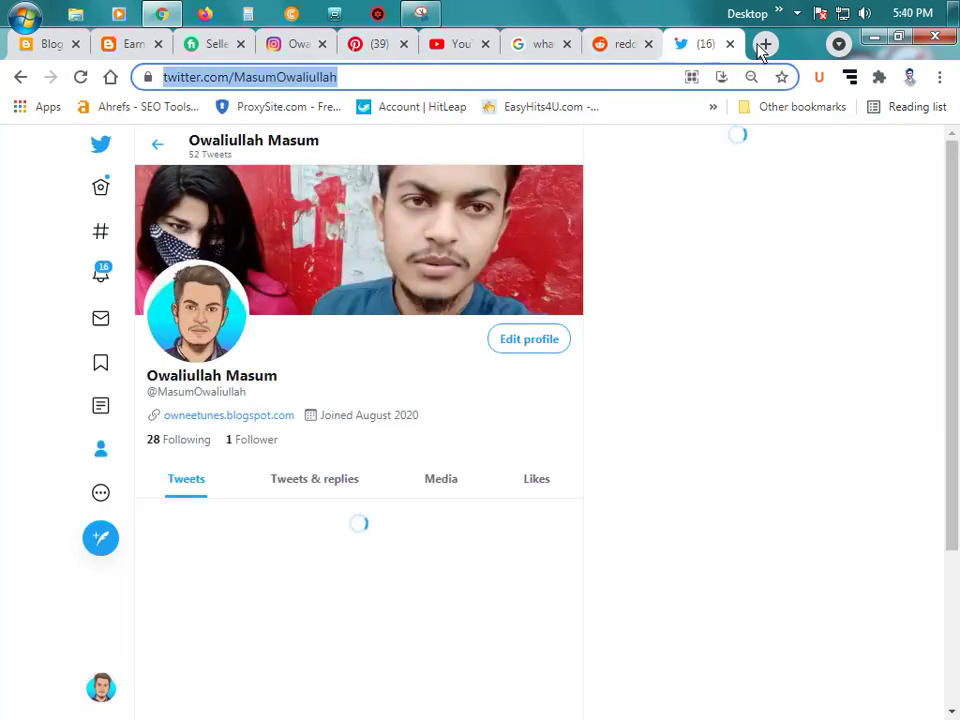
pyautogui.hotkey('ctrl', 'w')
# Step: Paste the Twitter profile address into the twitter link and save it
pyautogui.click(135, 44)
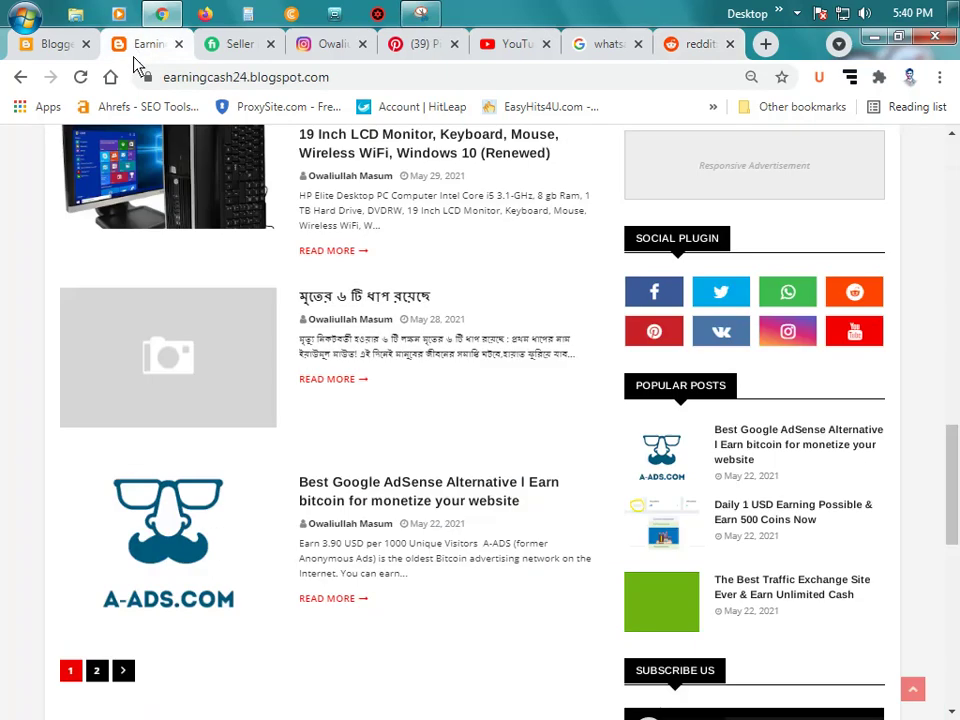
pyautogui.click(70, 44)
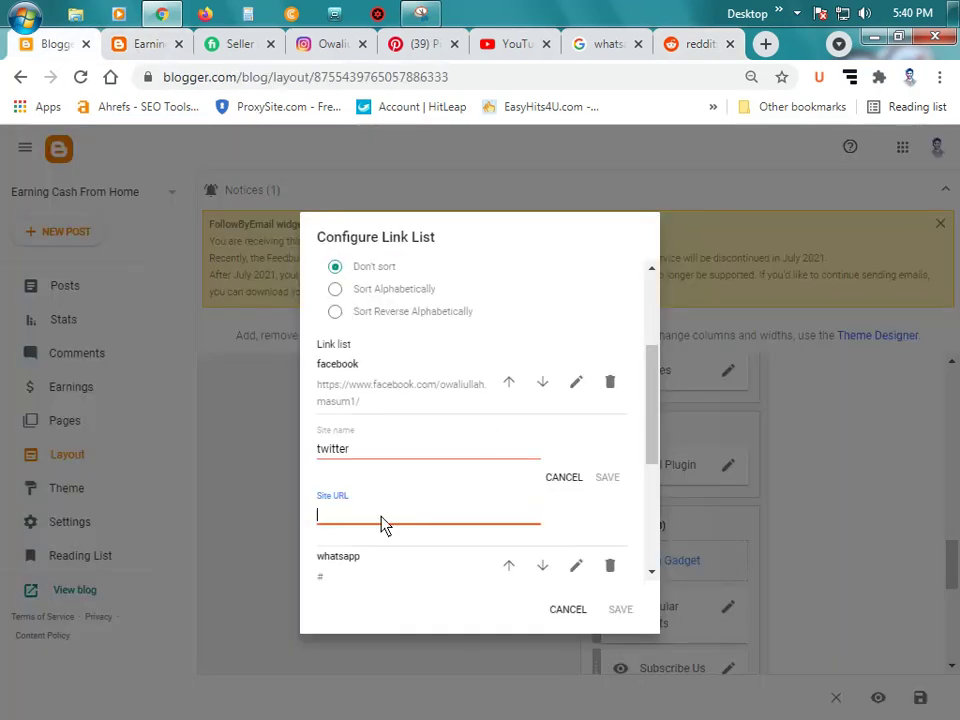
pyautogui.hotkey('ctrl', 'v')
pyautogui.click(606, 477)
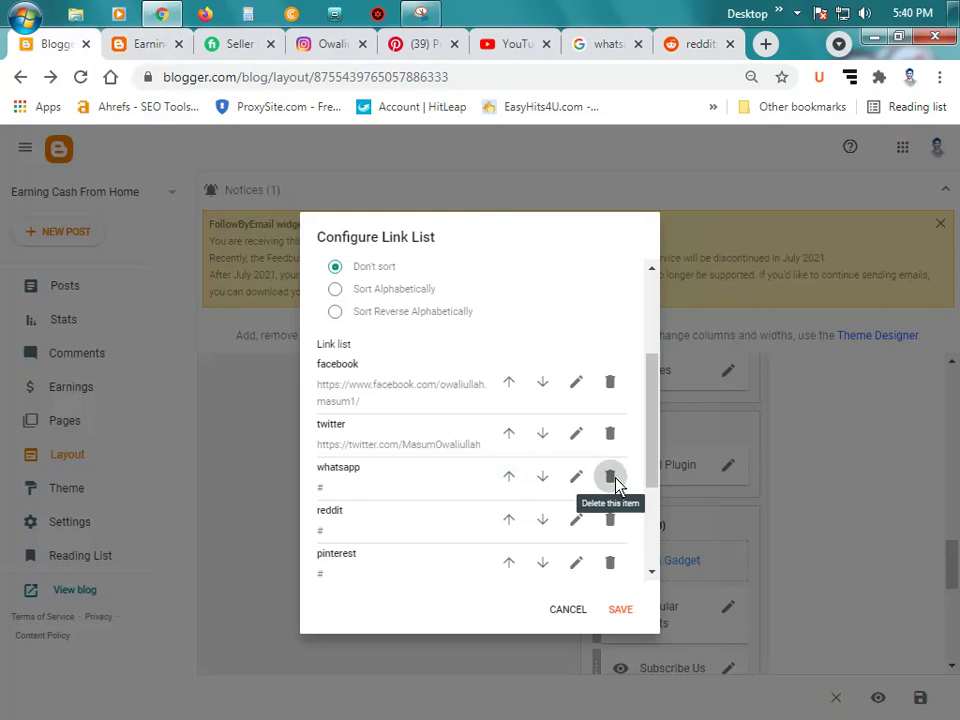
# Step: Delete the whatsapp and vk entries from the link list
pyautogui.click(614, 485)
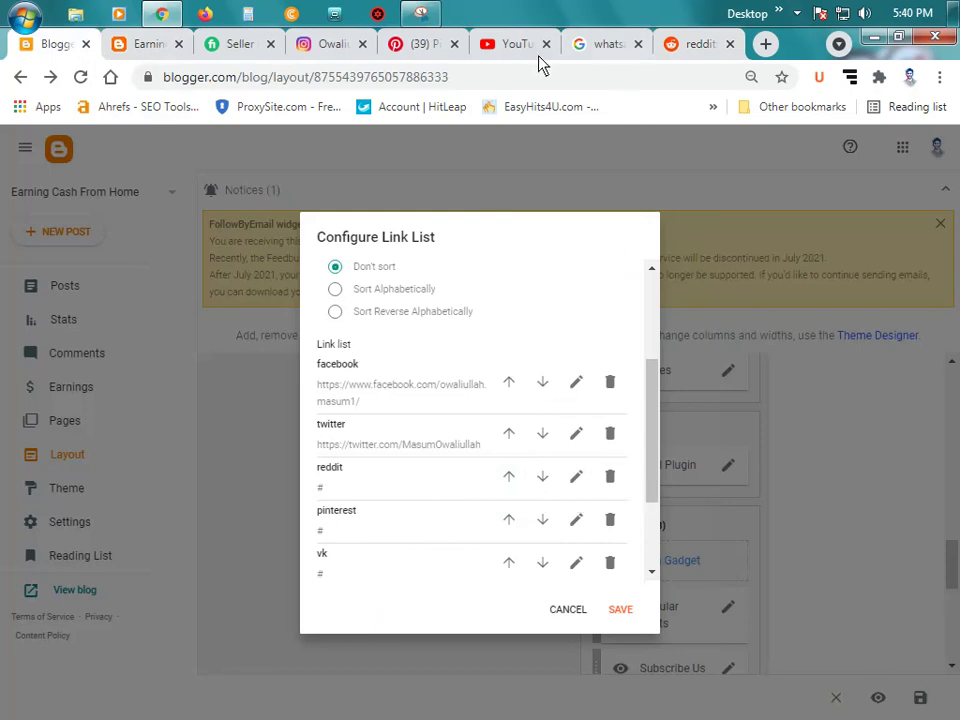
pyautogui.scroll(-2, 496, 450)
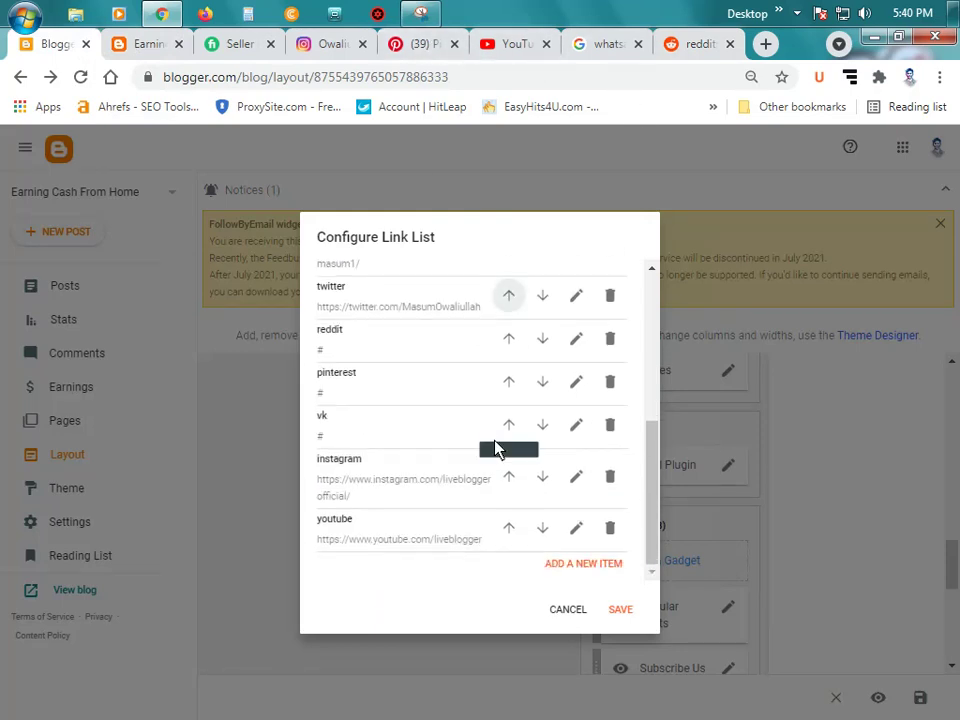
pyautogui.click(611, 428)
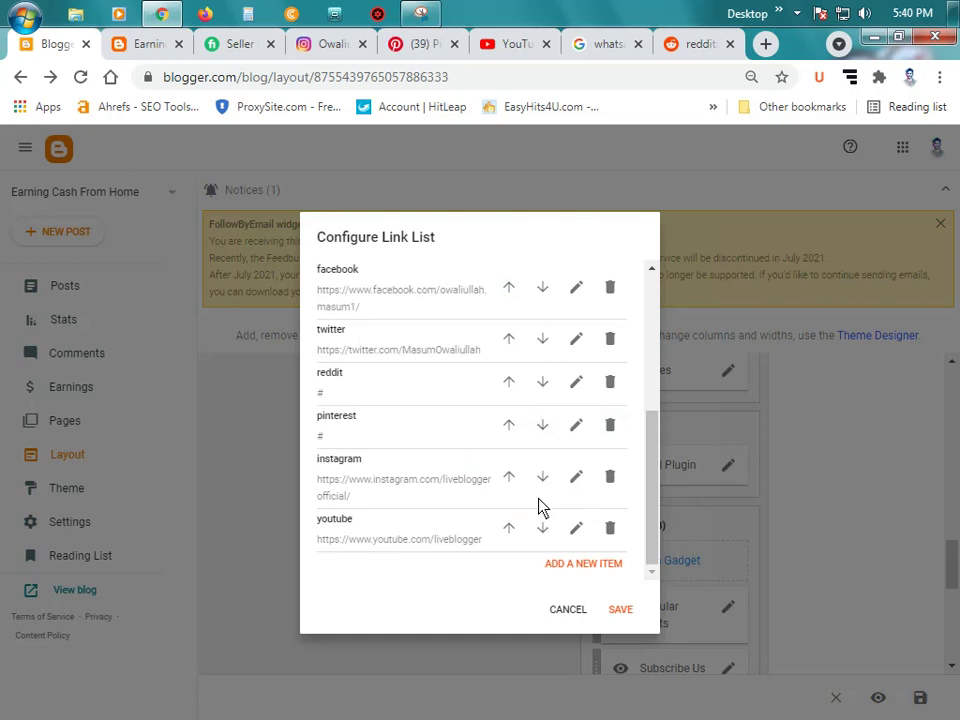
# Step: Replace the instagram link's URL with the copied Instagram profile address and save it
pyautogui.click(576, 480)
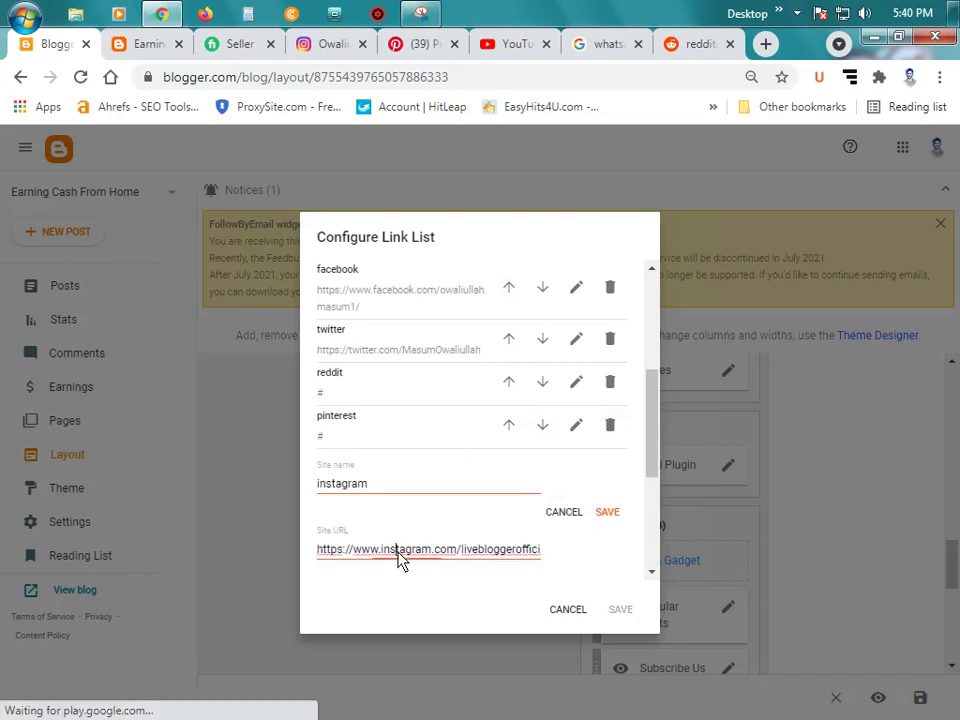
pyautogui.tripleClick(398, 557)
pyautogui.press('BackSpace')
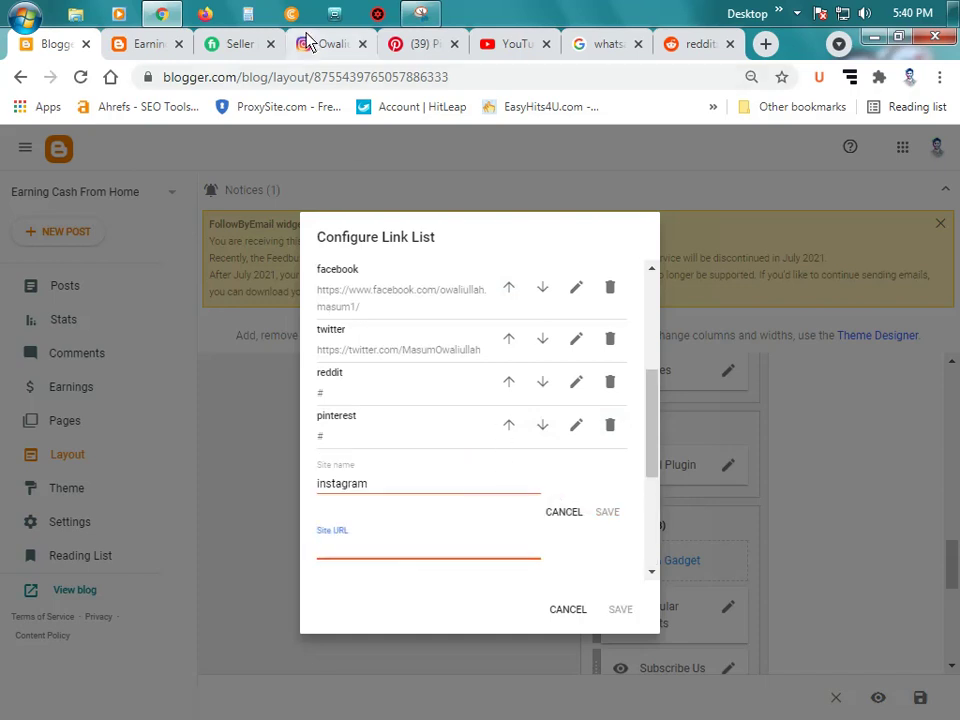
pyautogui.click(310, 44)
pyautogui.click(415, 82)
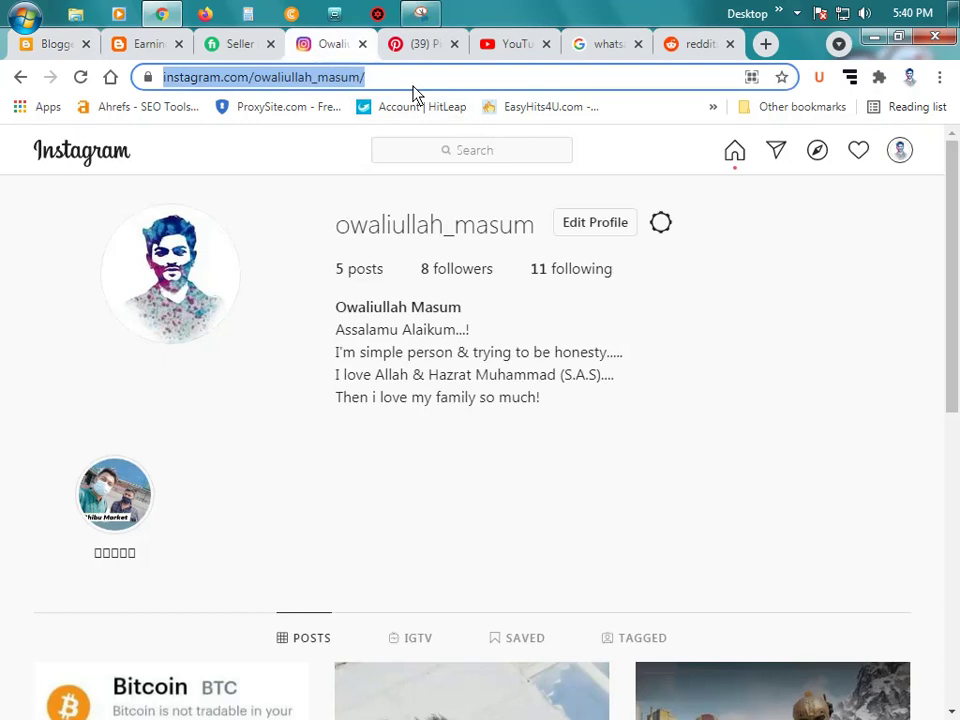
pyautogui.rightClick(320, 82)
pyautogui.click(374, 148)
pyautogui.hotkey('ctrl', 'w')
pyautogui.click(161, 45)
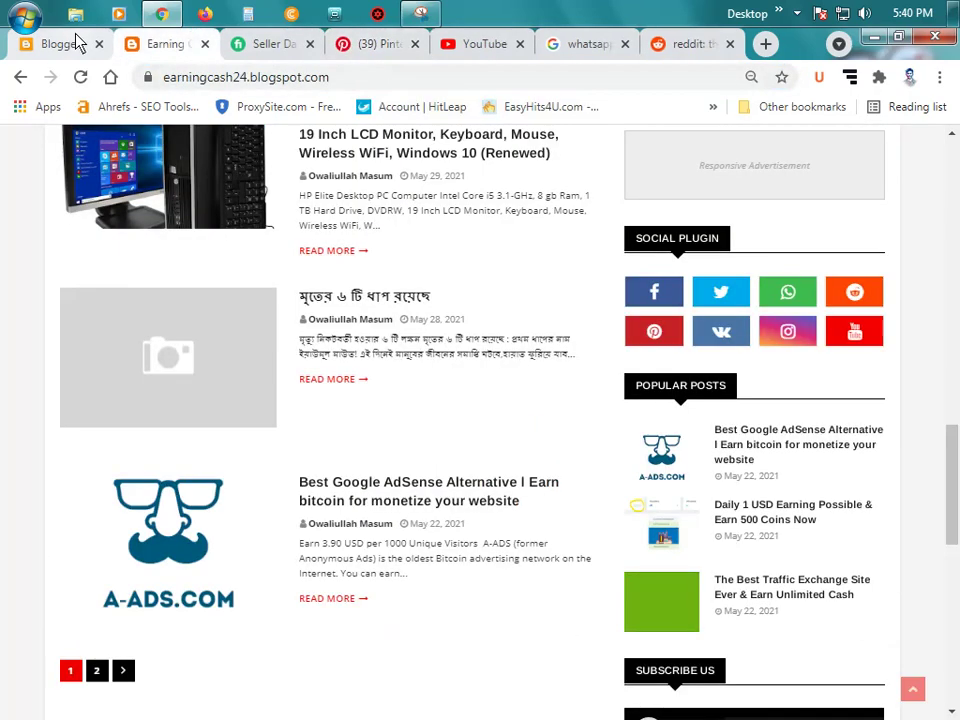
pyautogui.click(77, 43)
pyautogui.hotkey('ctrl', 'v')
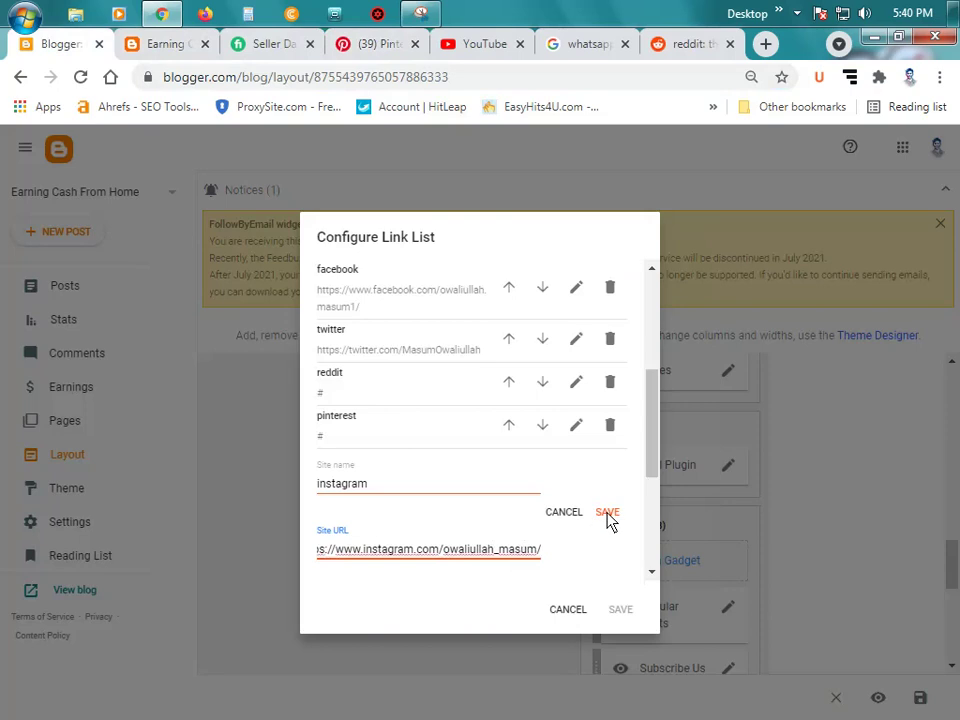
pyautogui.click(607, 513)
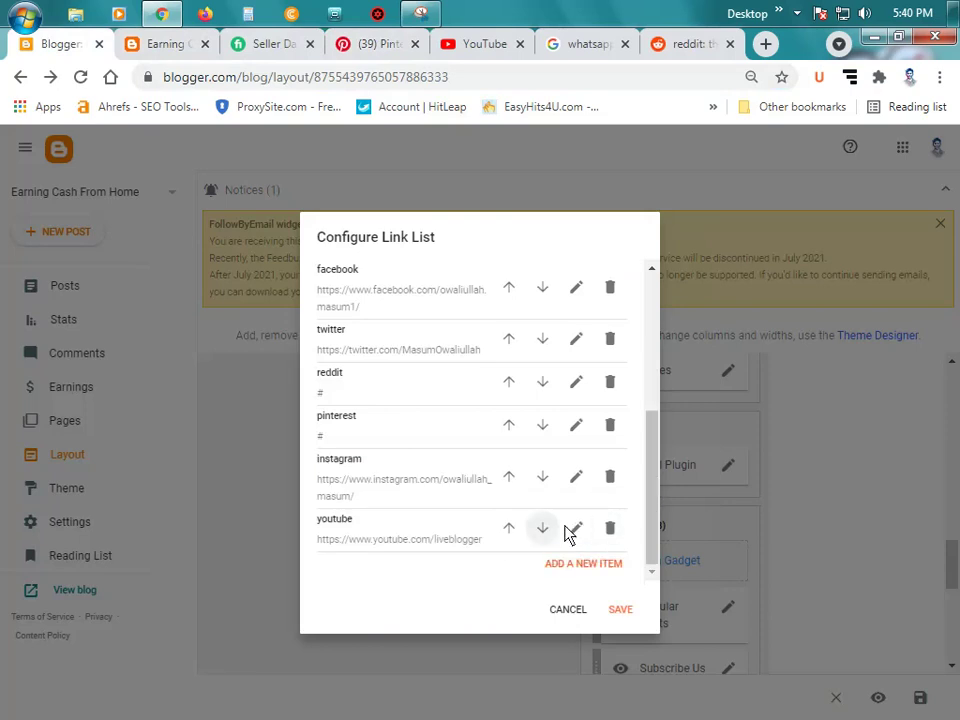
# Step: Replace the youtube link's URL with your own YouTube channel page address and save it
pyautogui.click(576, 527)
pyautogui.scroll(-2, 420, 470)
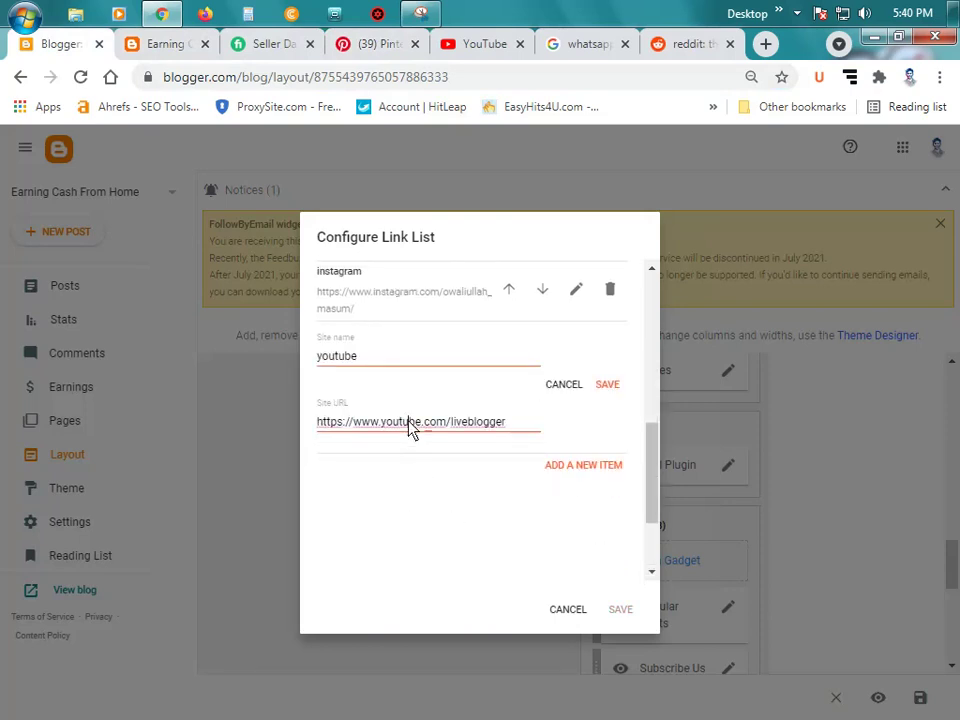
pyautogui.tripleClick(411, 428)
pyautogui.press('BackSpace')
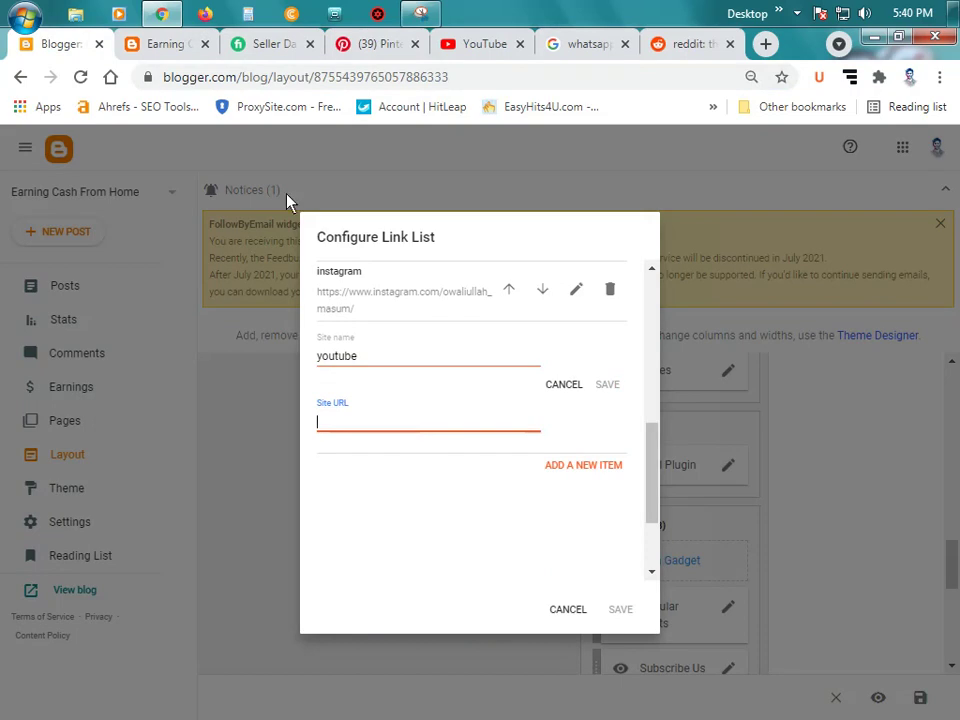
pyautogui.click(488, 45)
pyautogui.click(908, 150)
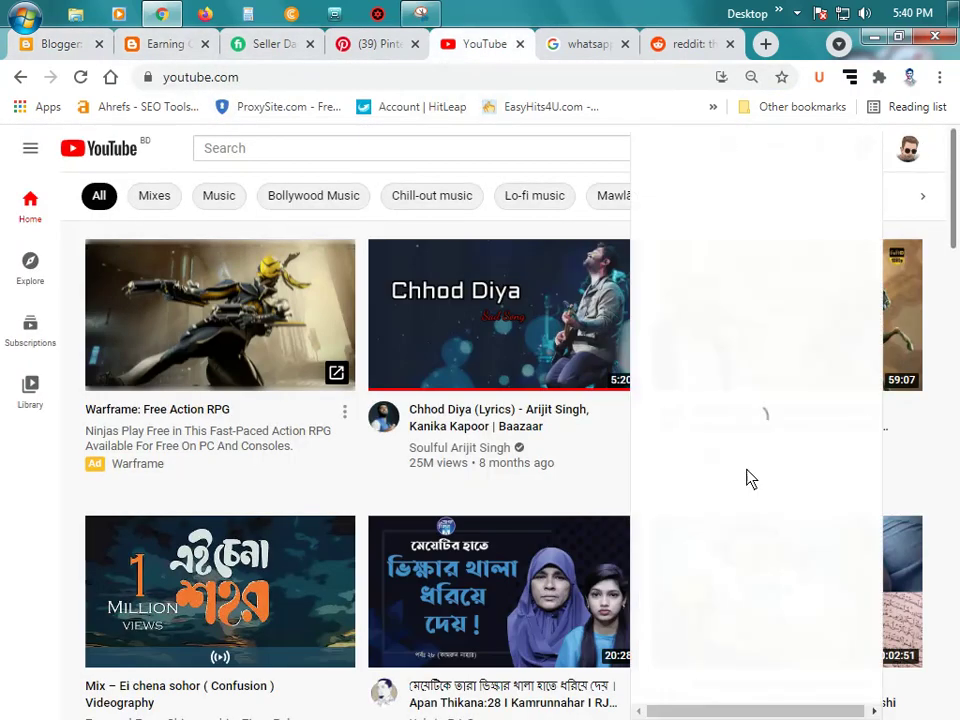
pyautogui.click(711, 223)
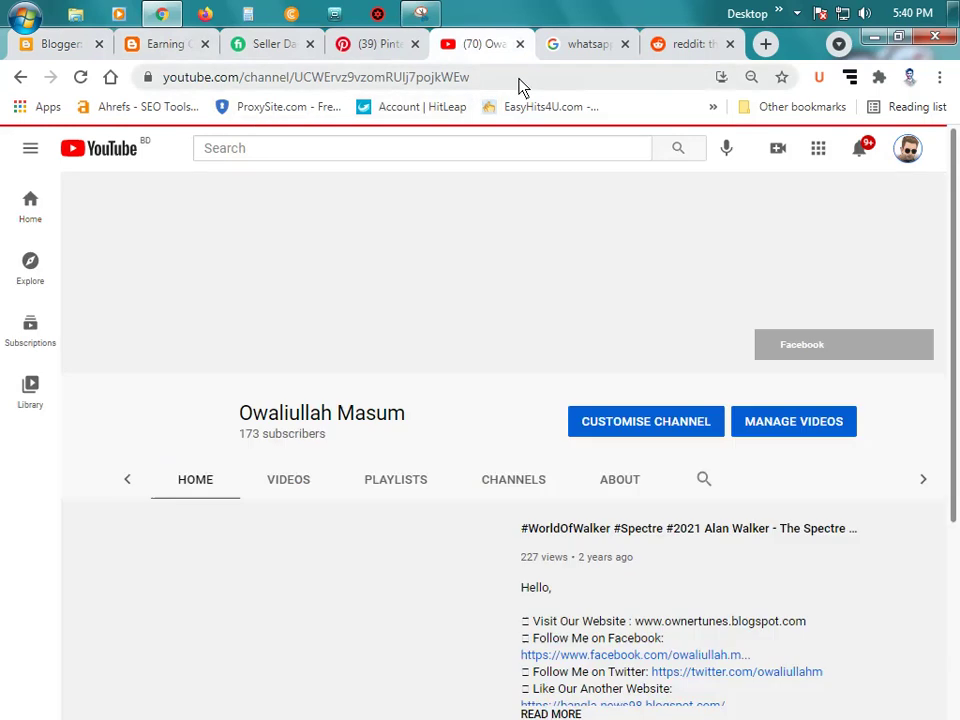
pyautogui.click(418, 78)
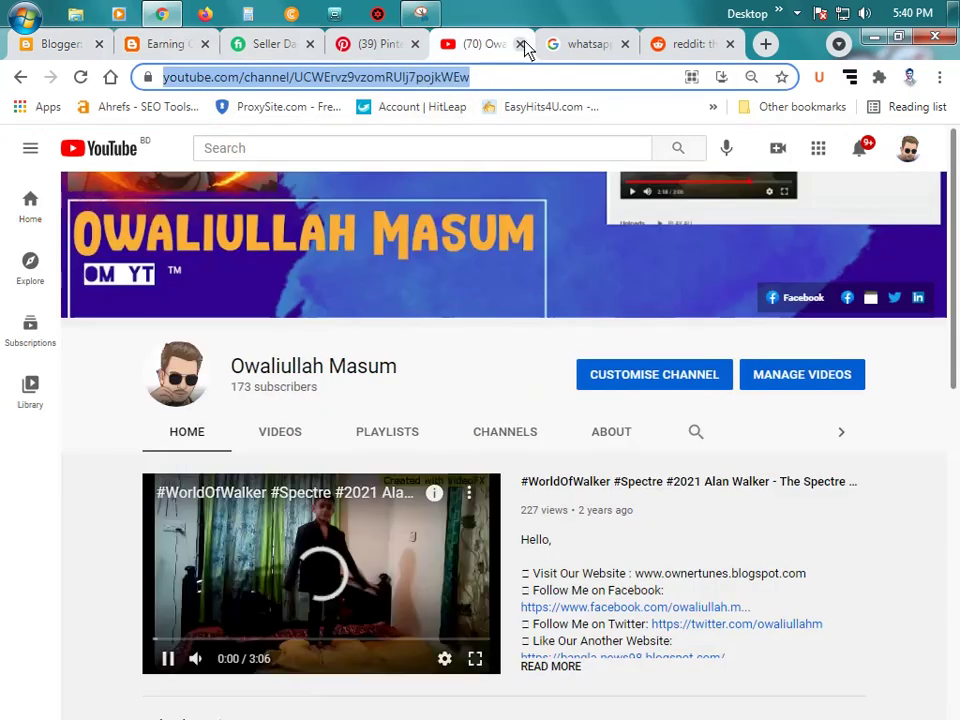
pyautogui.click(520, 44)
pyautogui.click(75, 44)
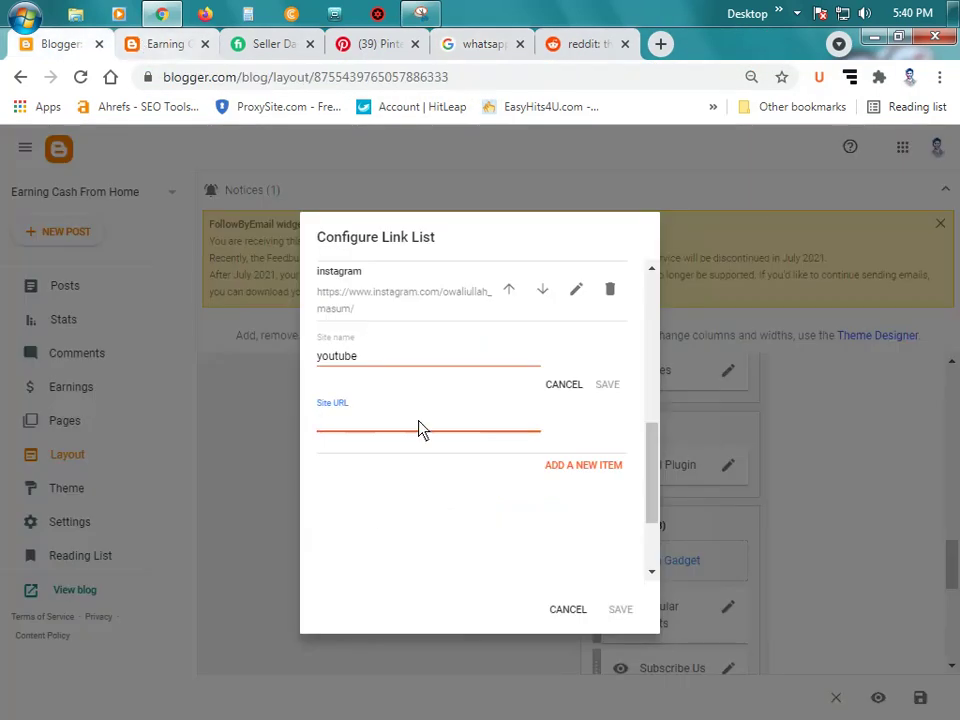
pyautogui.hotkey('ctrl', 'v')
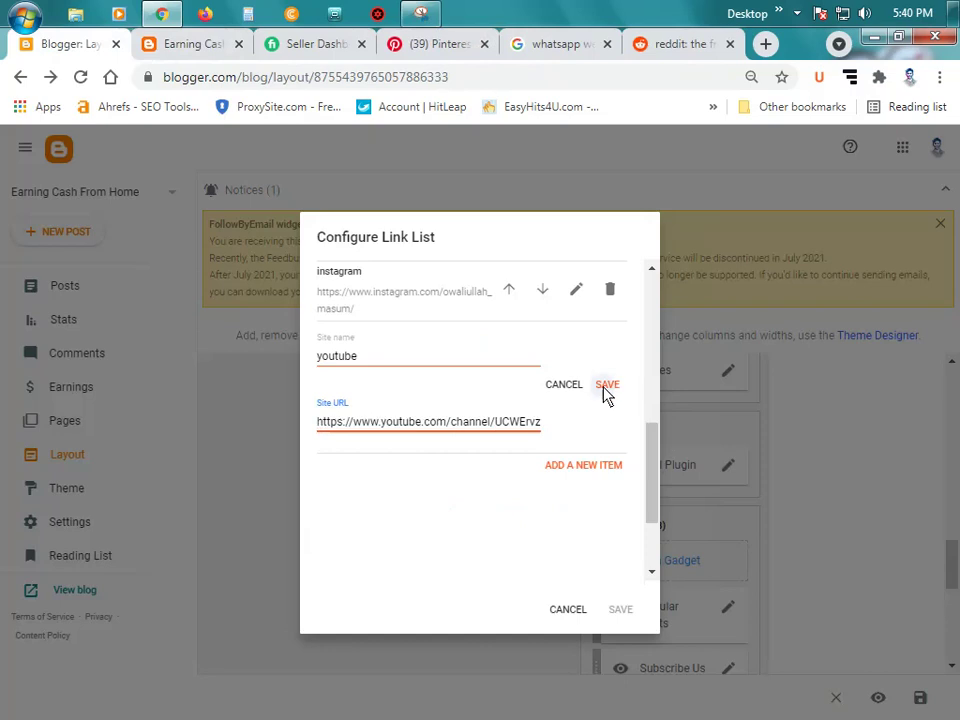
pyautogui.click(607, 386)
# Step: Replace pinterest's placeholder # with the Pinterest profile address, without the saved-pins suffix, and save
pyautogui.click(574, 409)
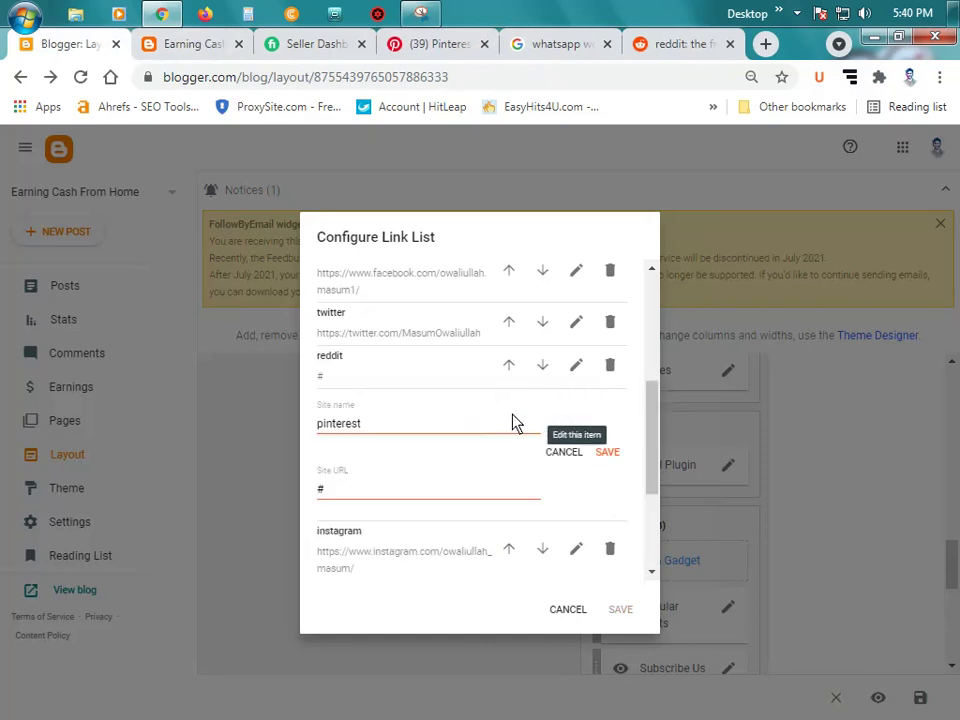
pyautogui.doubleClick(377, 497)
pyautogui.press('BackSpace')
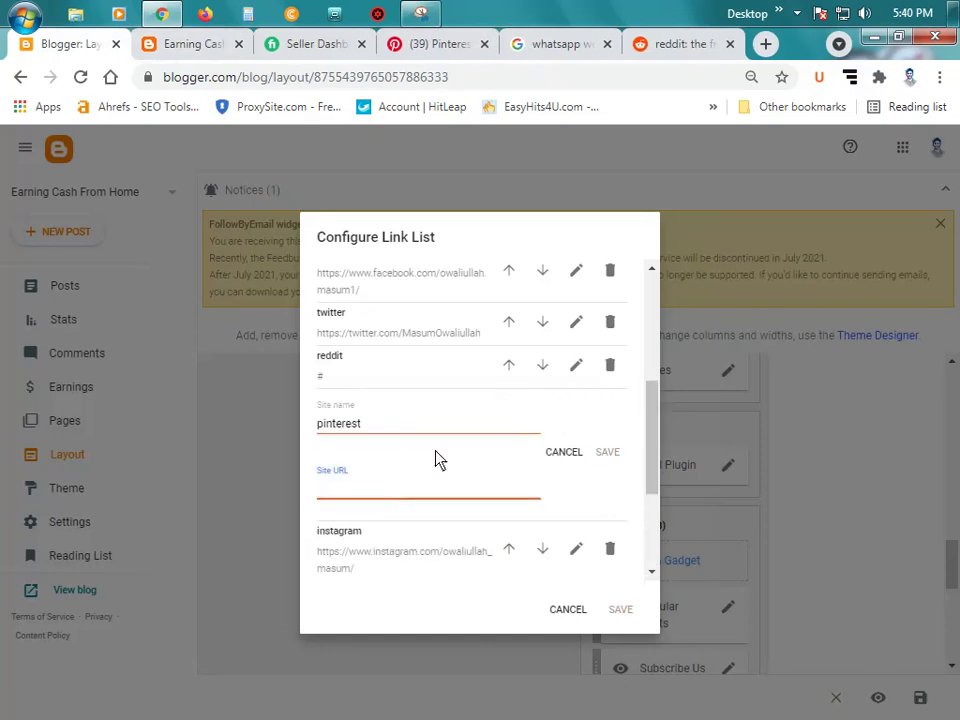
pyautogui.click(433, 43)
pyautogui.click(396, 80)
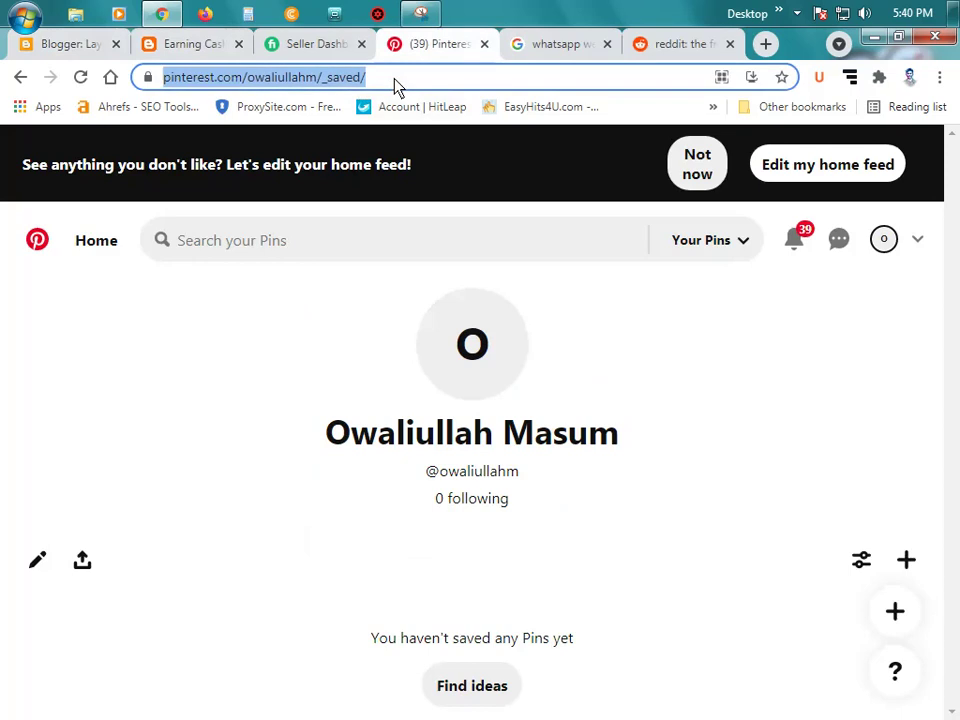
pyautogui.press('End')
pyautogui.press('BackSpace')
pyautogui.press('BackSpace')
pyautogui.press('BackSpace')
pyautogui.press('BackSpace')
pyautogui.press('BackSpace')
pyautogui.press('BackSpace')
pyautogui.press('BackSpace')
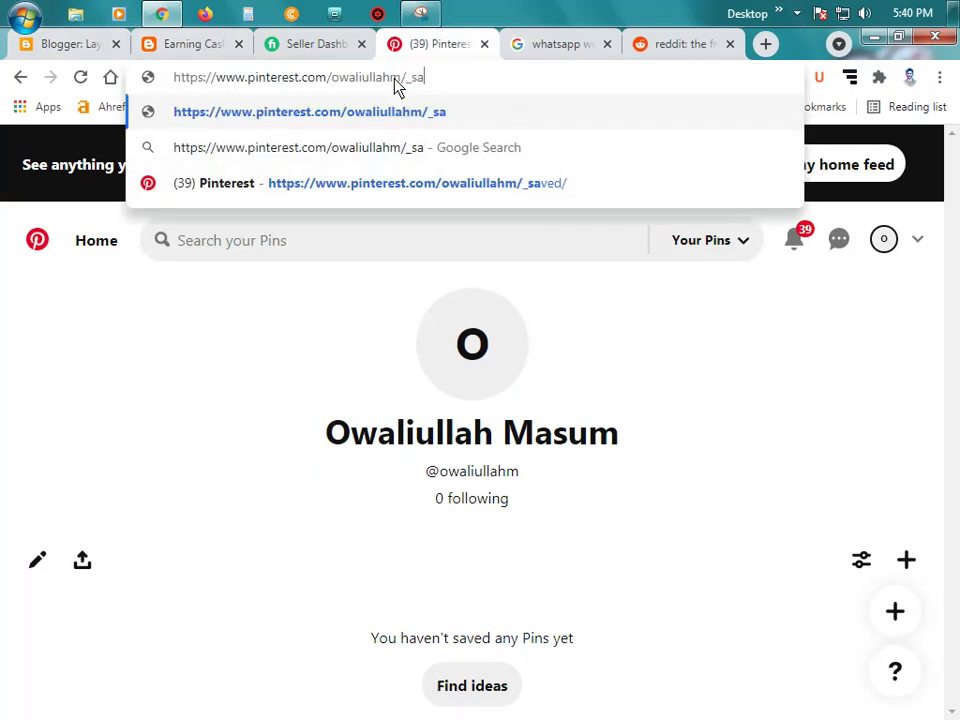
pyautogui.hotkey('ctrl', 'a')
pyautogui.hotkey('ctrl', 'c')
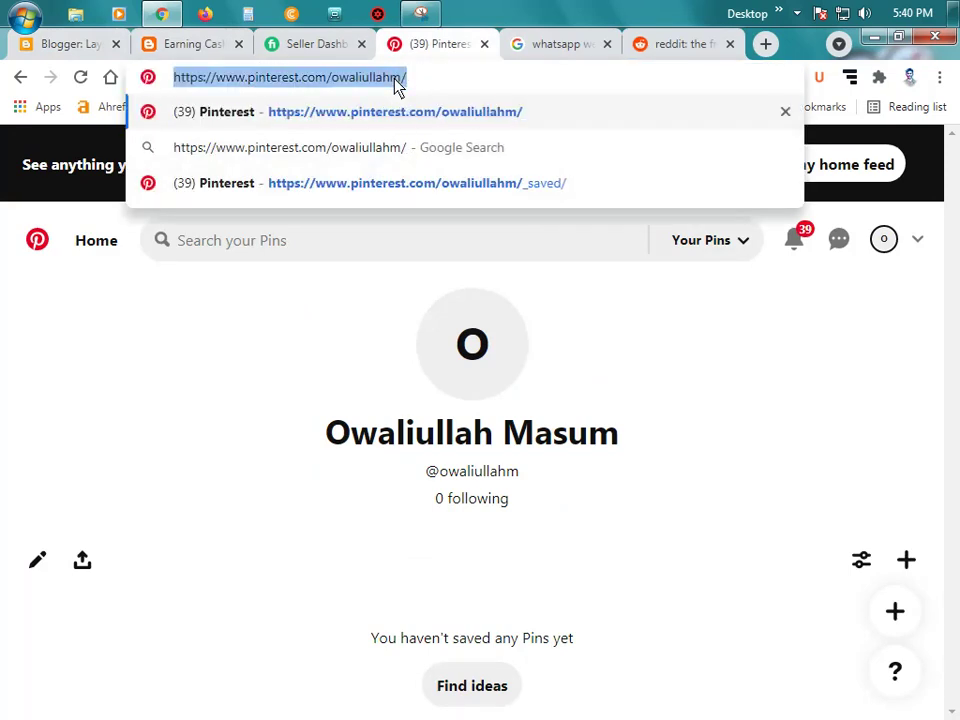
pyautogui.press('BackSpace')
pyautogui.click(484, 44)
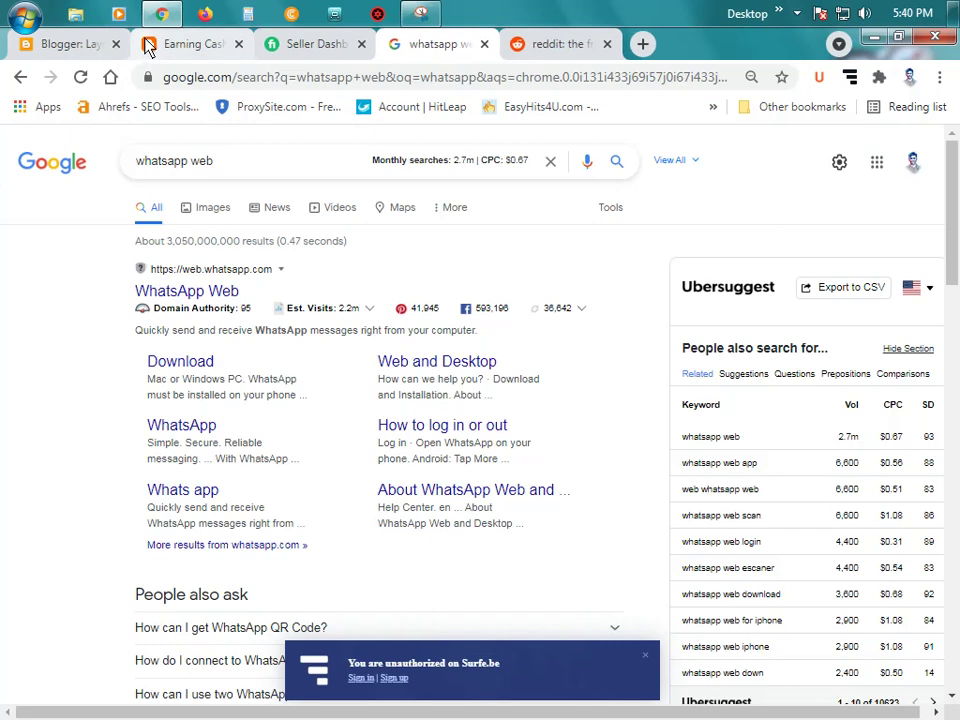
pyautogui.click(77, 44)
pyautogui.hotkey('ctrl', 'v')
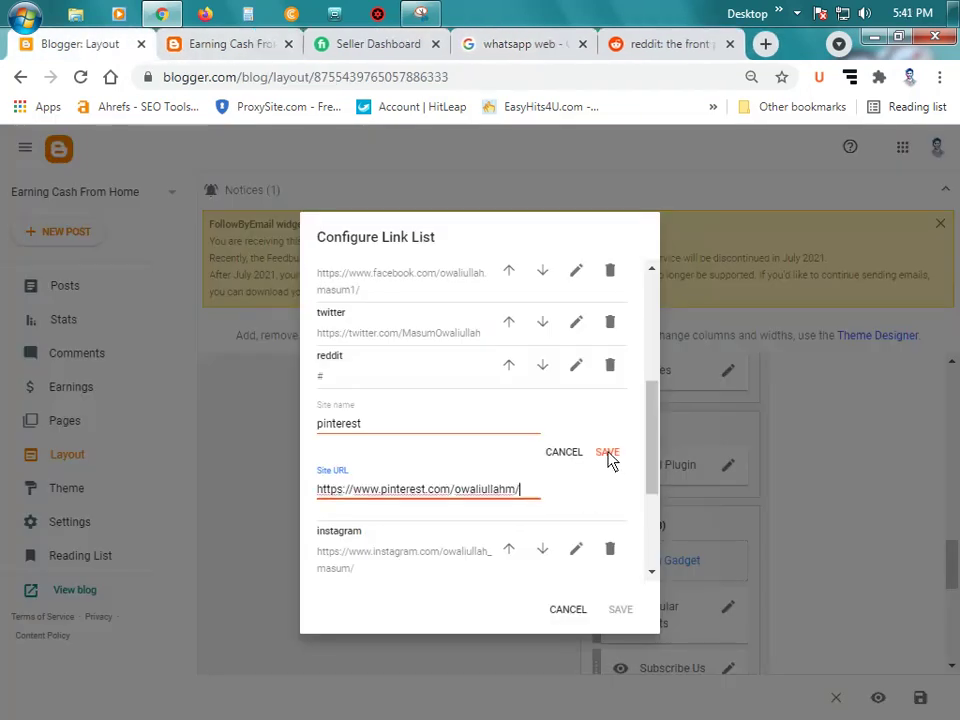
pyautogui.click(608, 452)
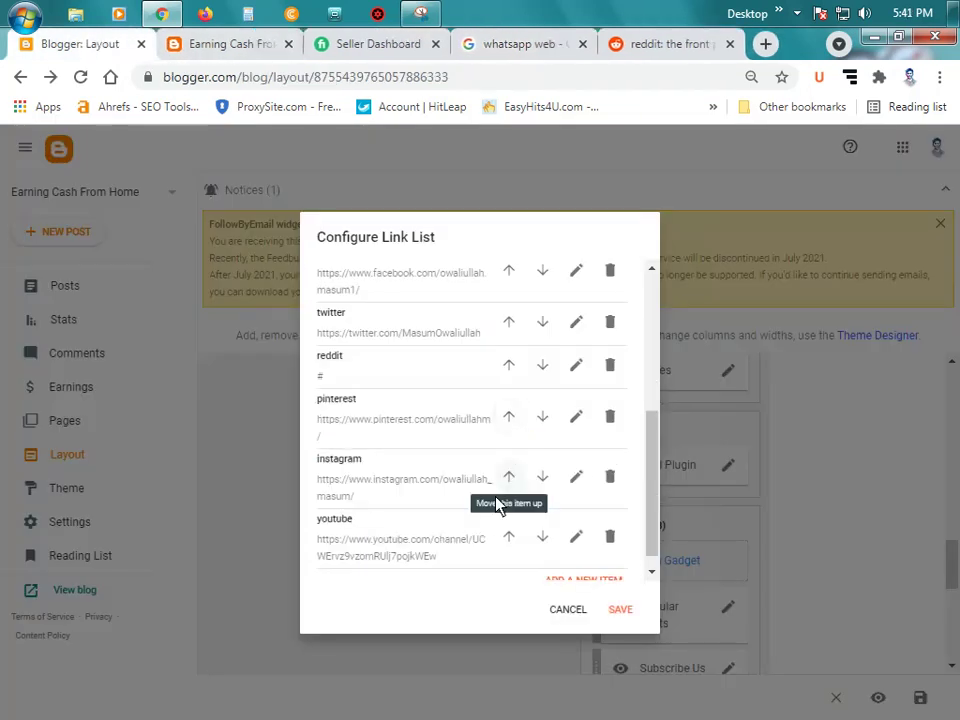
# Step: Remove the placeholder # from the reddit link's URL
pyautogui.scroll(-1, 439, 443)
pyautogui.scroll(1, 500, 448)
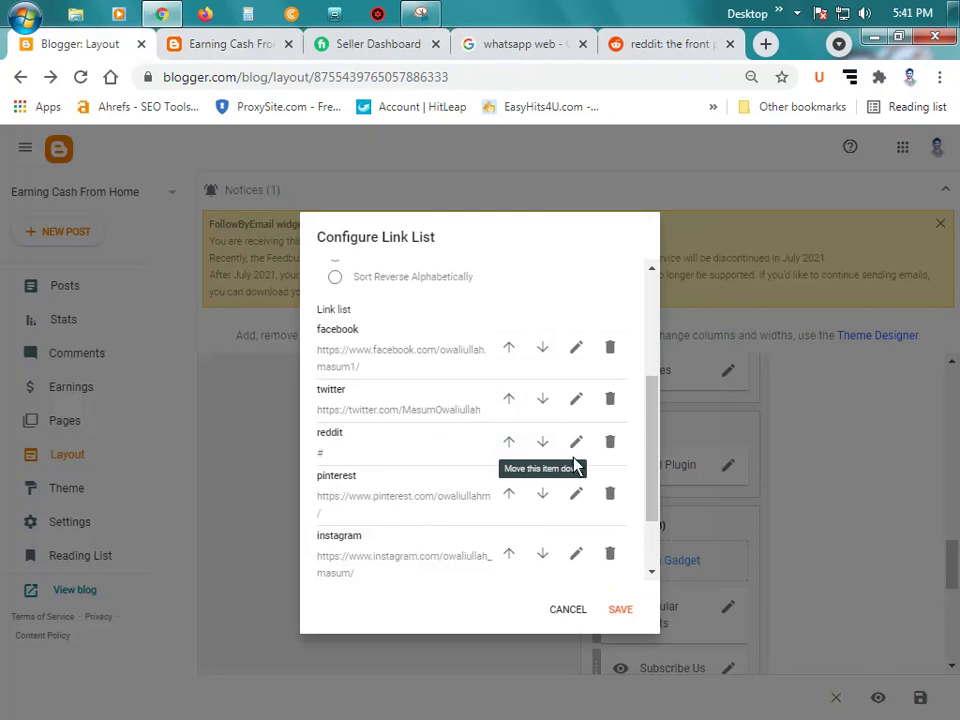
pyautogui.click(576, 442)
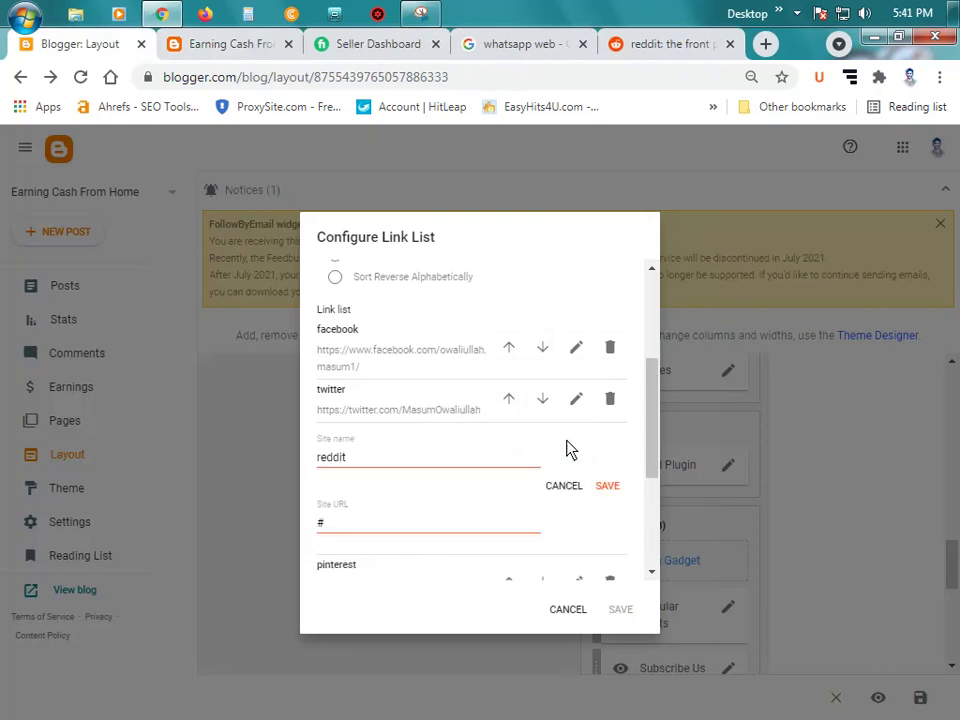
pyautogui.doubleClick(446, 529)
pyautogui.press('BackSpace')
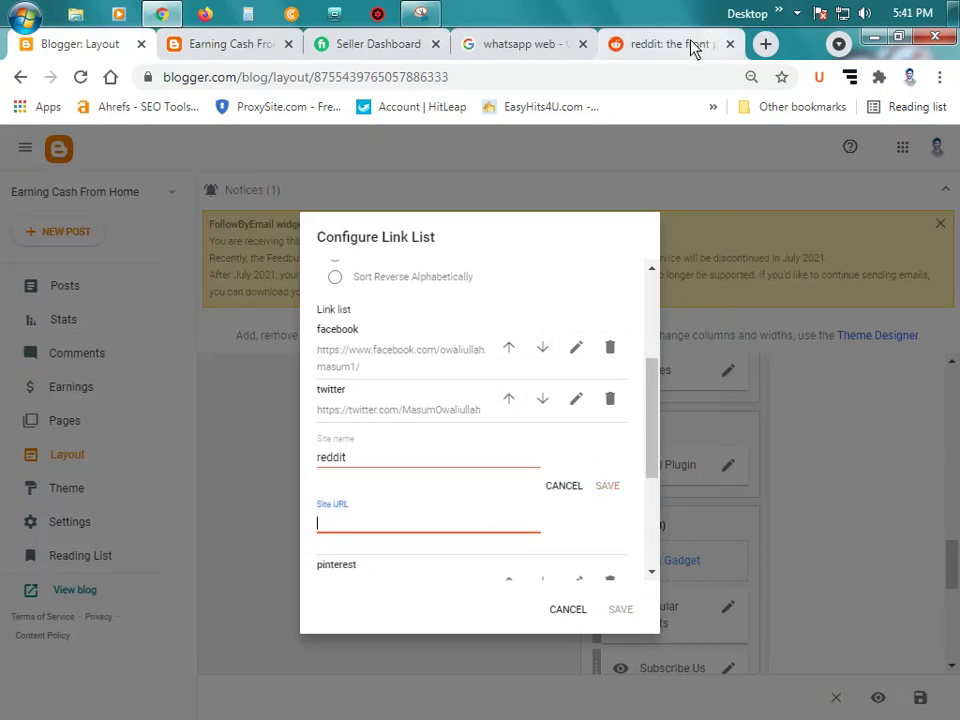
pyautogui.click(690, 44)
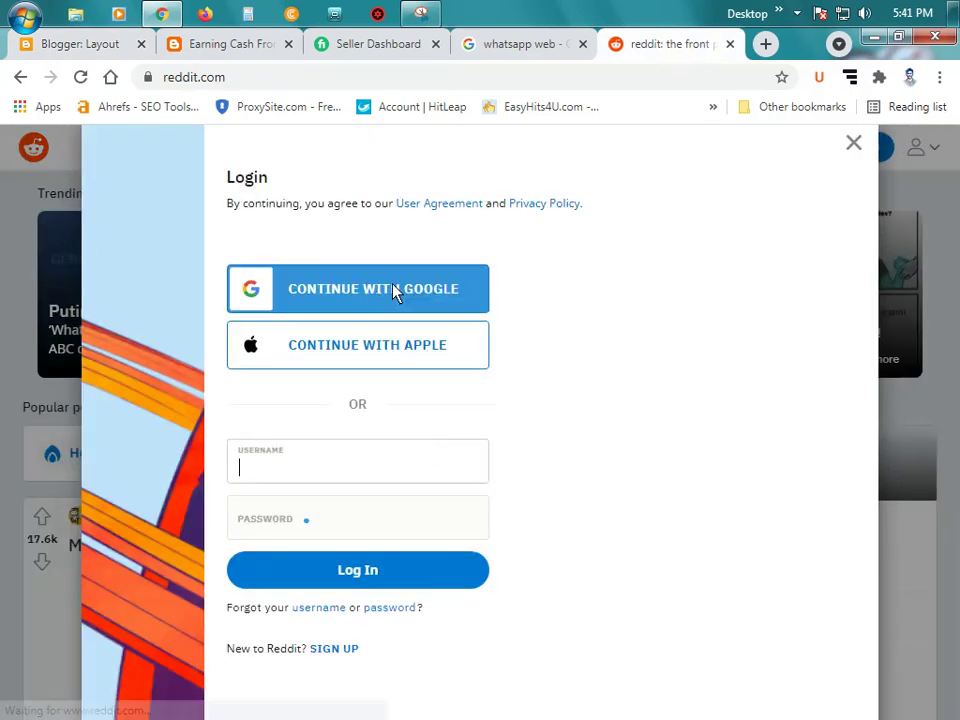
# Step: Sign in to Reddit with the Google account and dismiss the community suggestions
pyautogui.click(407, 289)
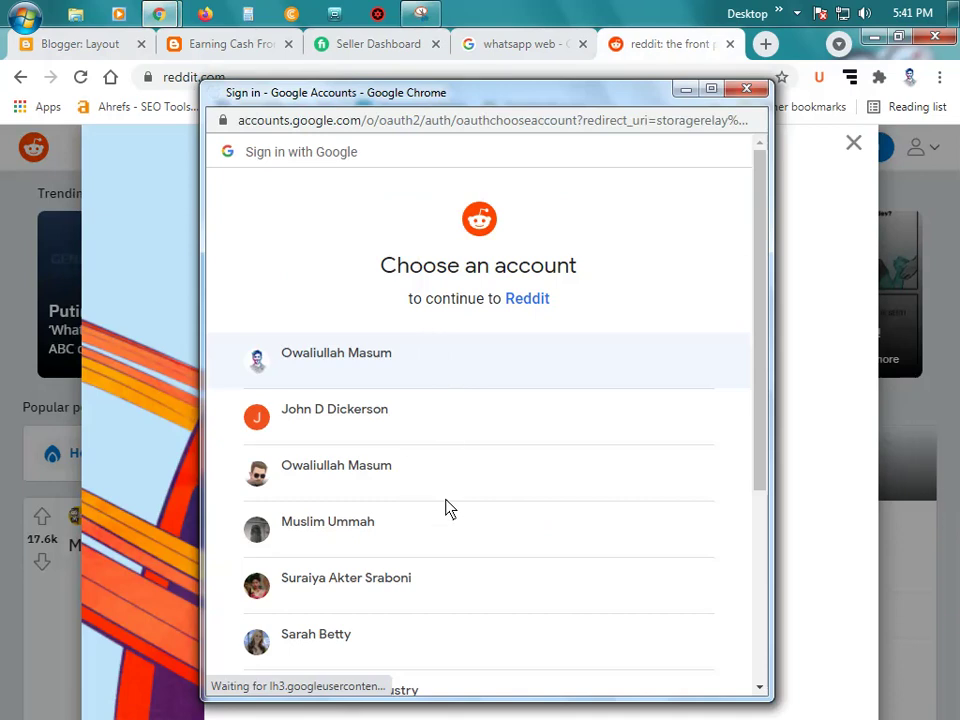
pyautogui.click(389, 368)
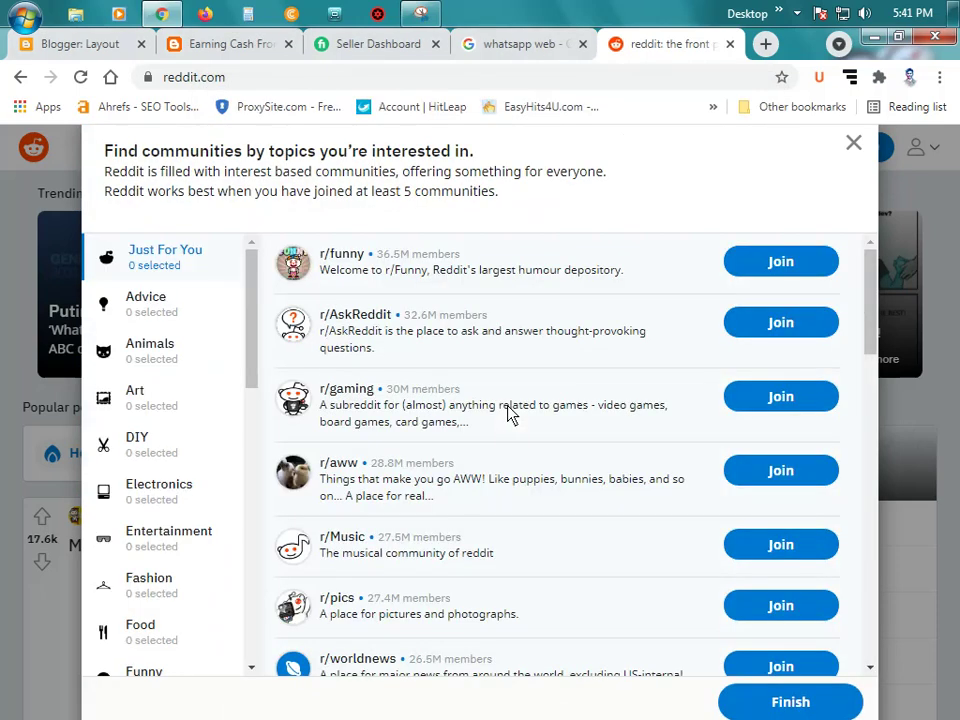
pyautogui.click(852, 144)
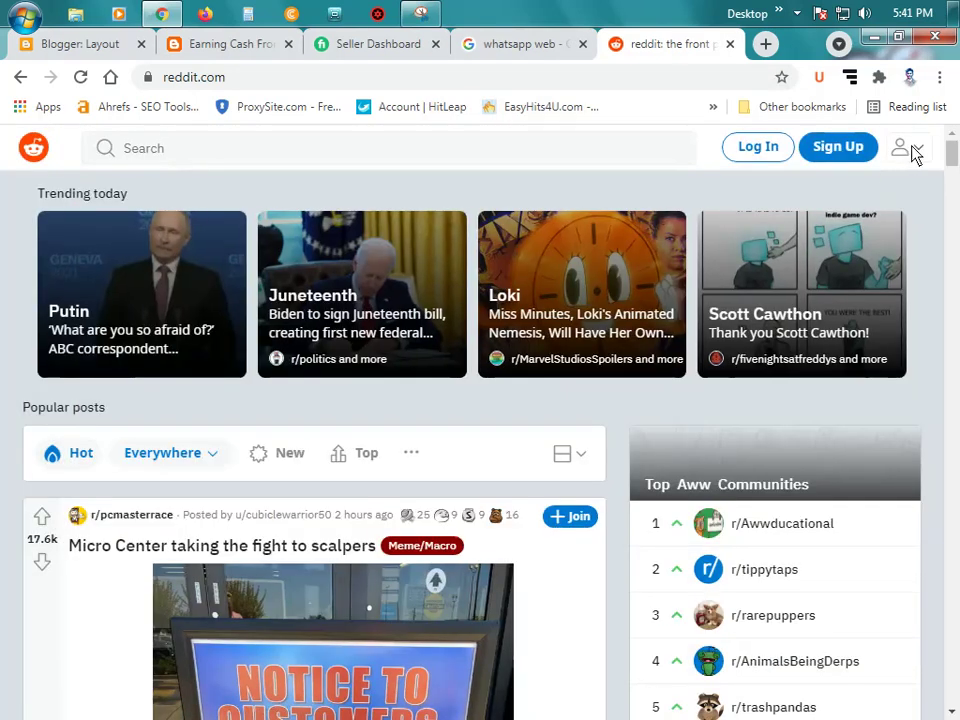
pyautogui.click(910, 150)
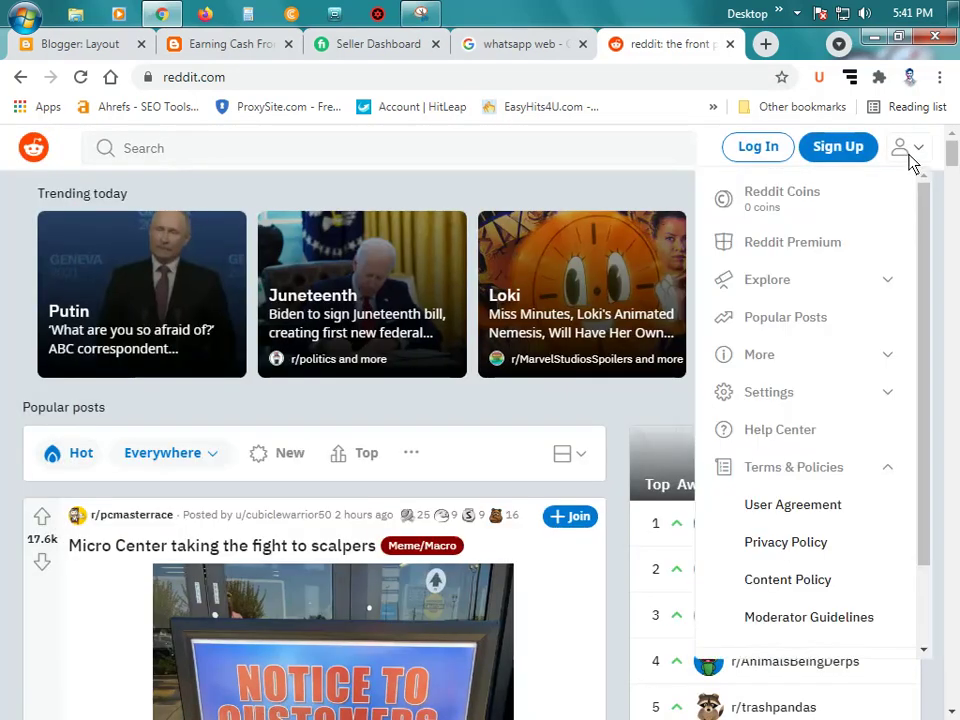
pyautogui.click(908, 152)
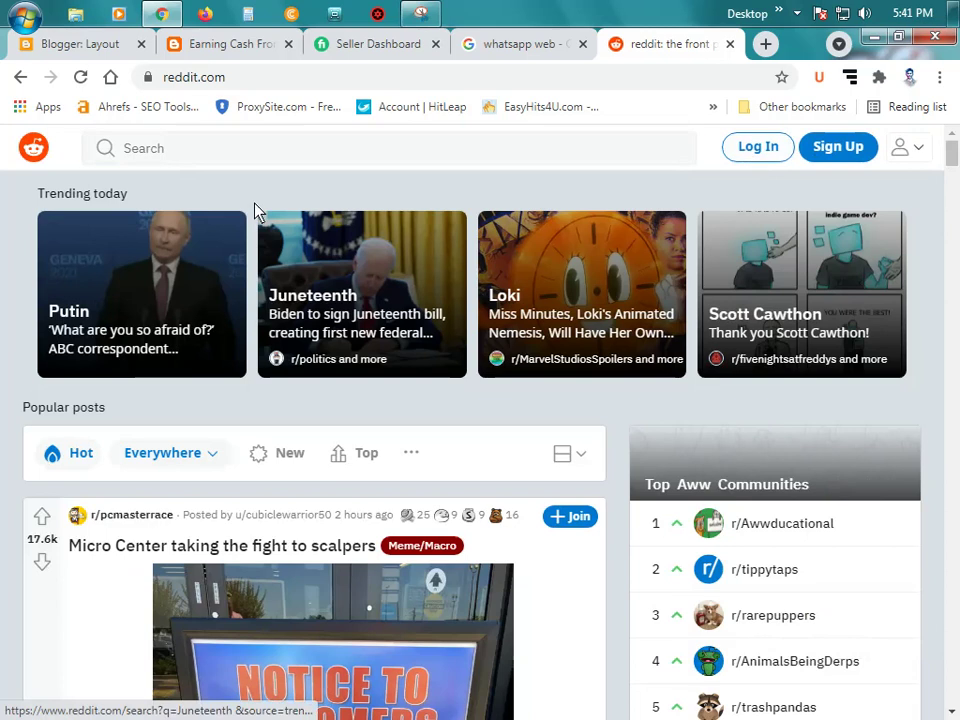
pyautogui.click(748, 152)
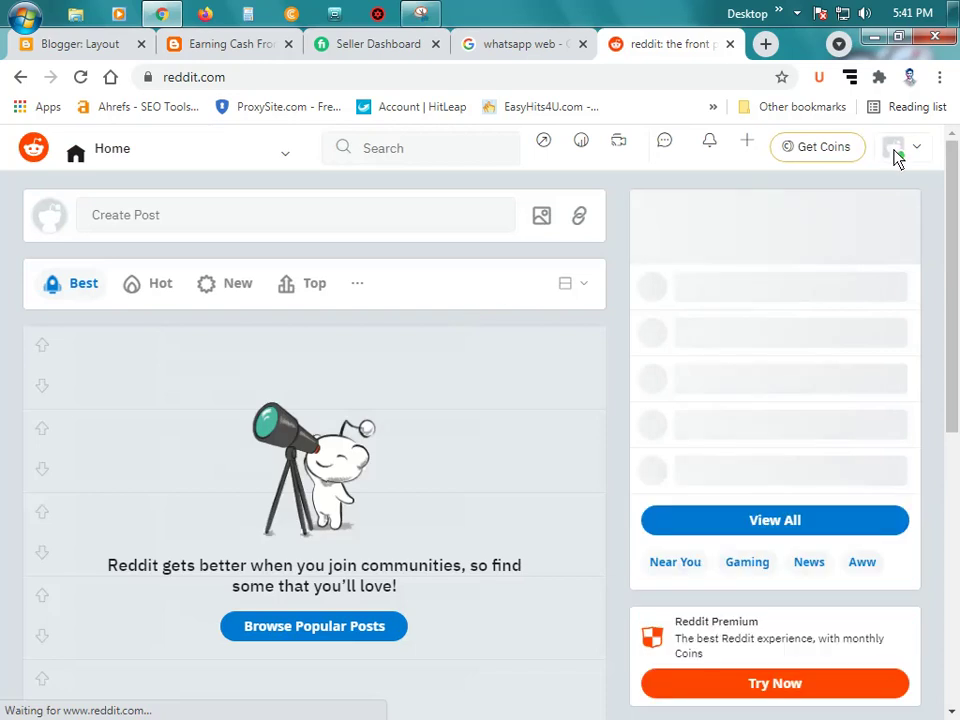
pyautogui.click(918, 152)
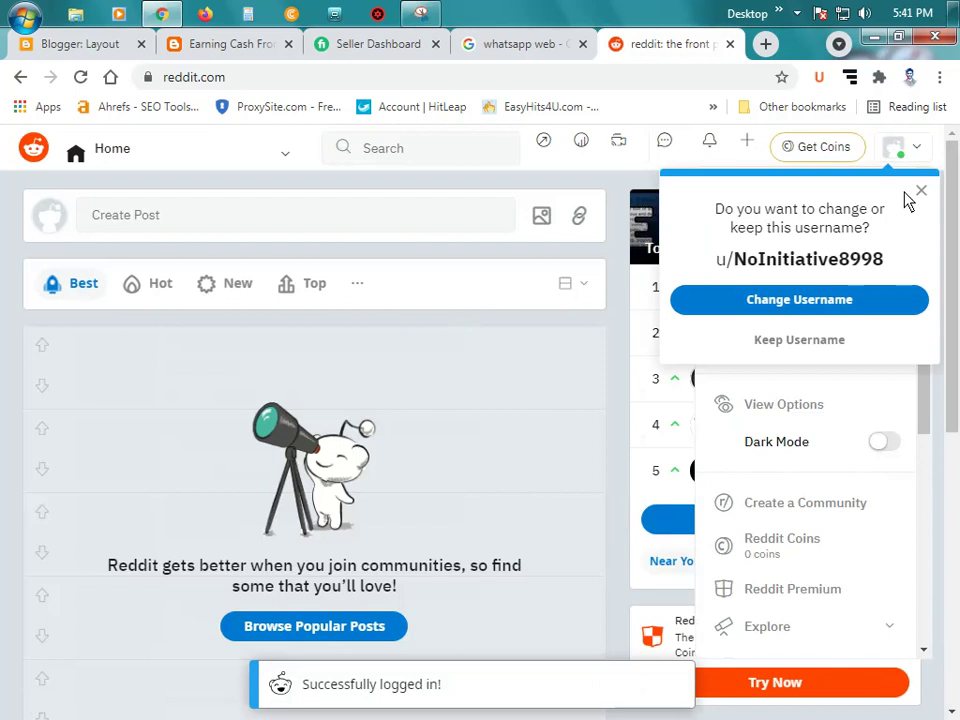
# Step: Replace the suggested Reddit username with a new username and continue to confirmation
pyautogui.click(853, 302)
pyautogui.doubleClick(518, 388)
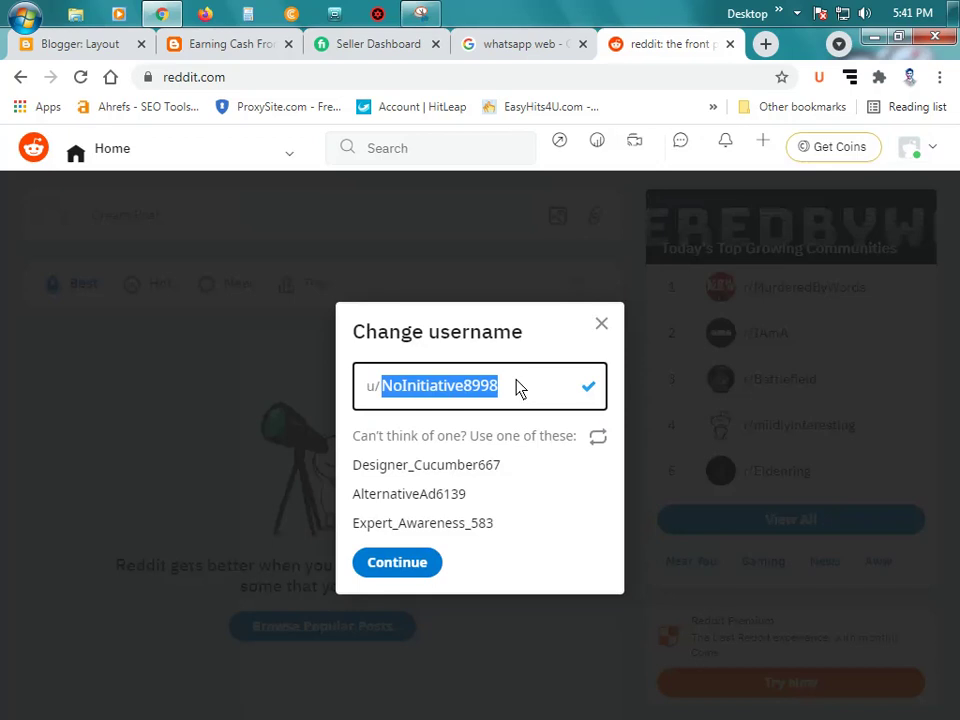
pyautogui.press('BackSpace')
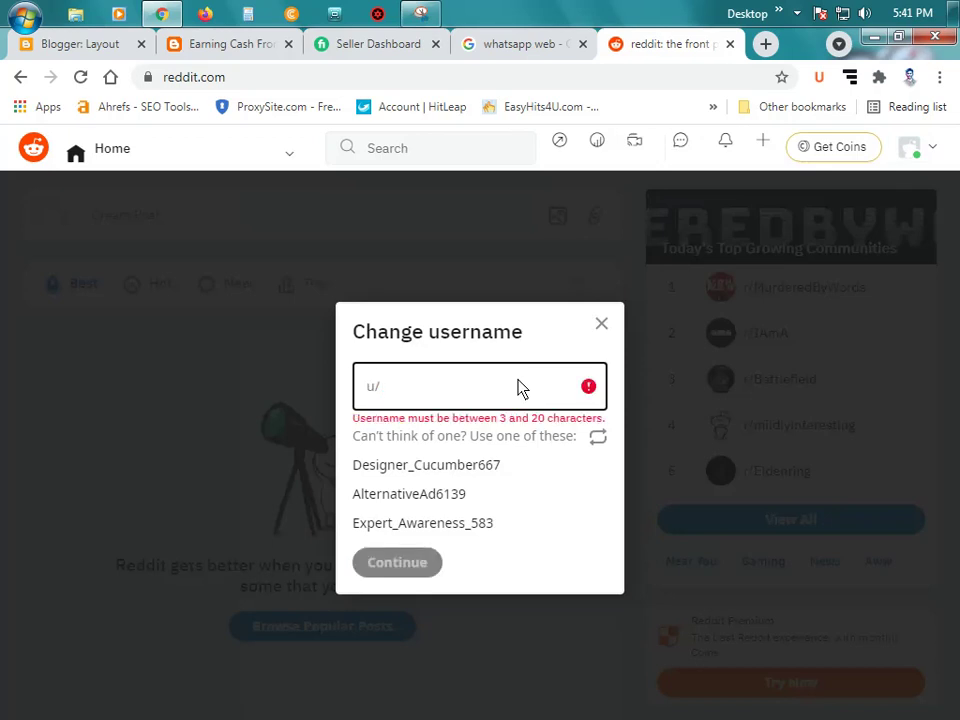
pyautogui.write('owaliullahmasum')
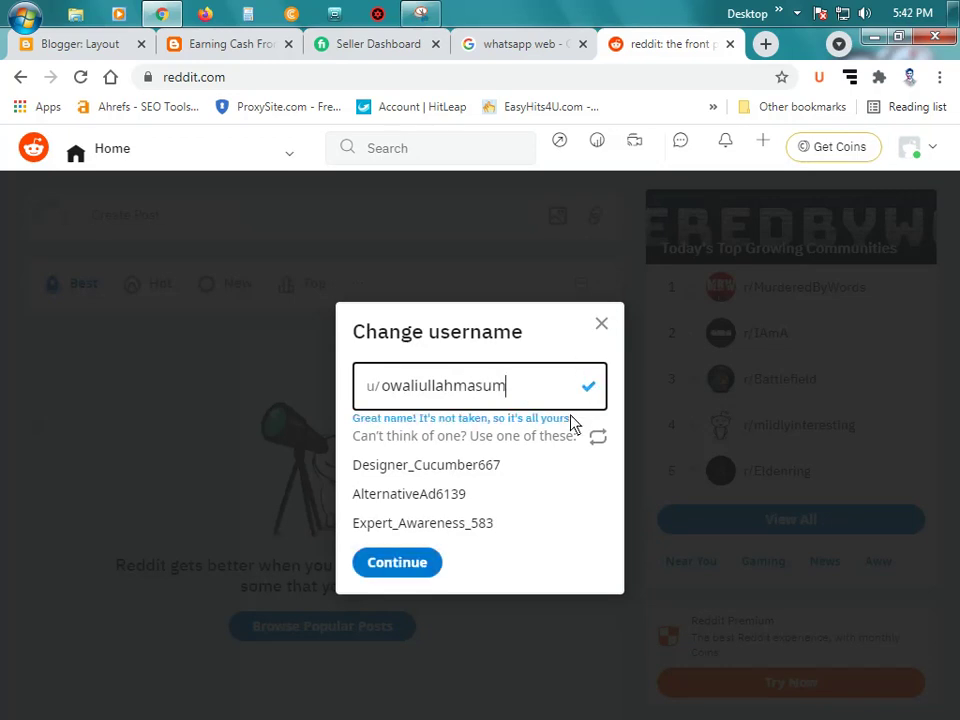
pyautogui.click(396, 558)
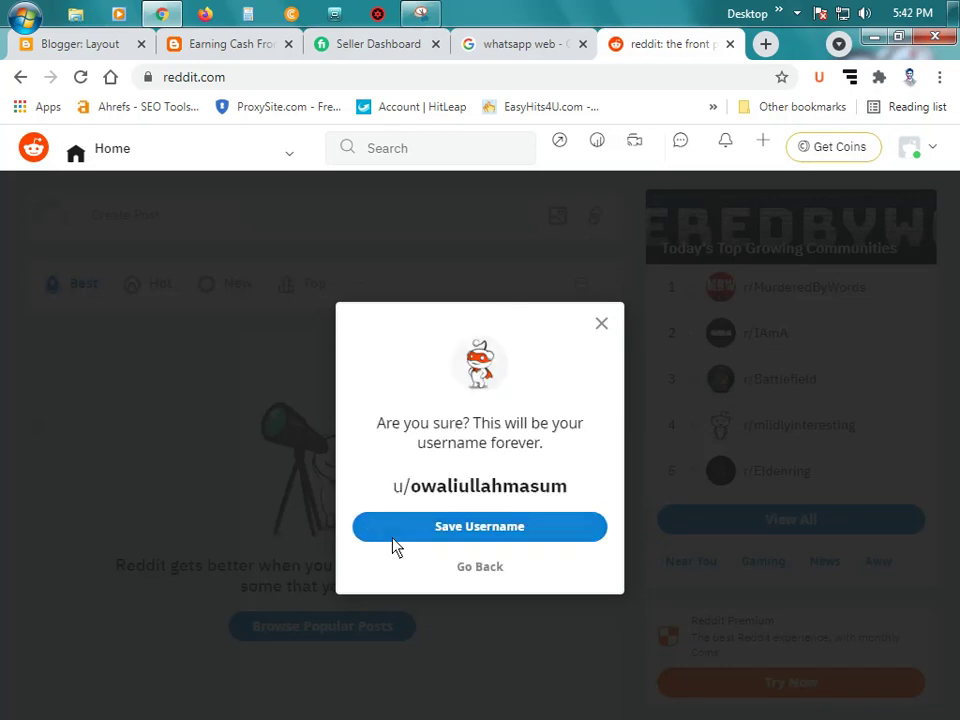
# Step: Save the new Reddit username, copy its profile page address, and return to Blogger
pyautogui.click(514, 537)
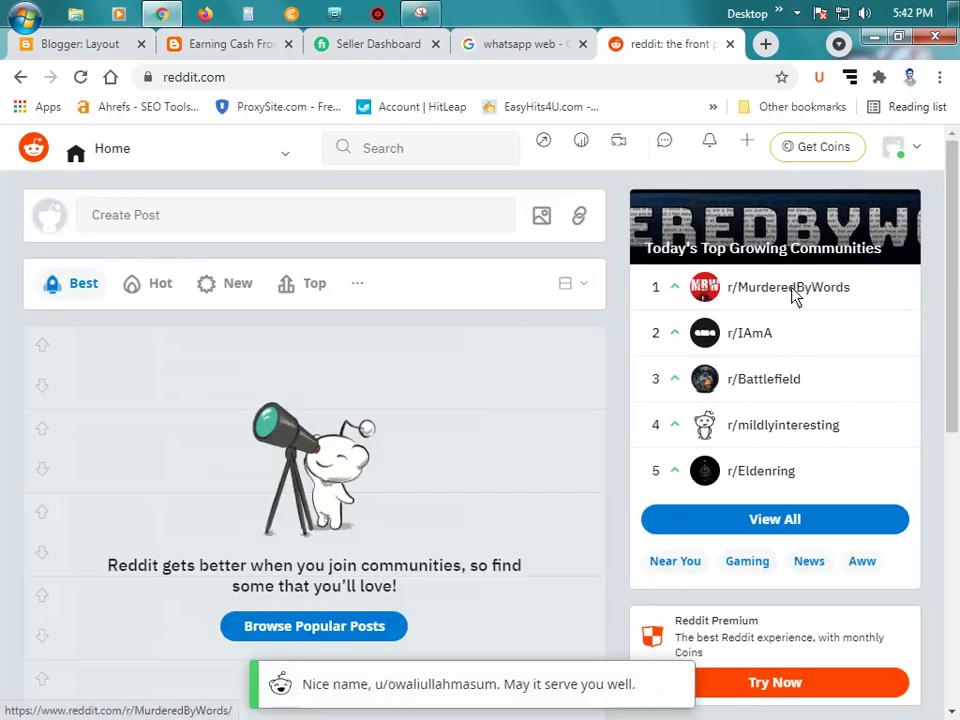
pyautogui.click(918, 150)
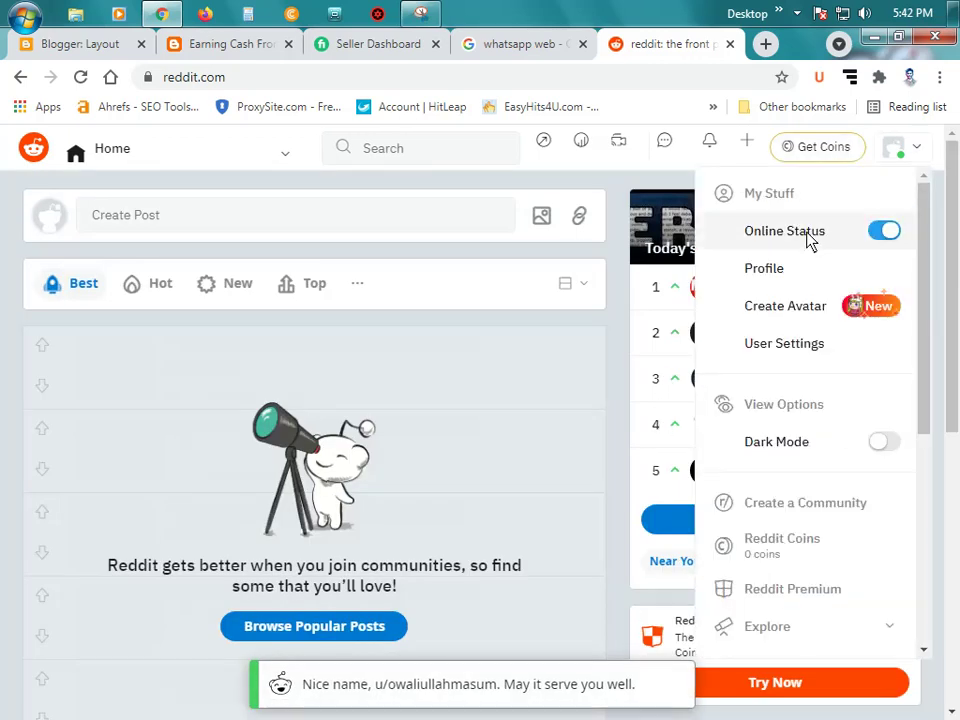
pyautogui.click(795, 276)
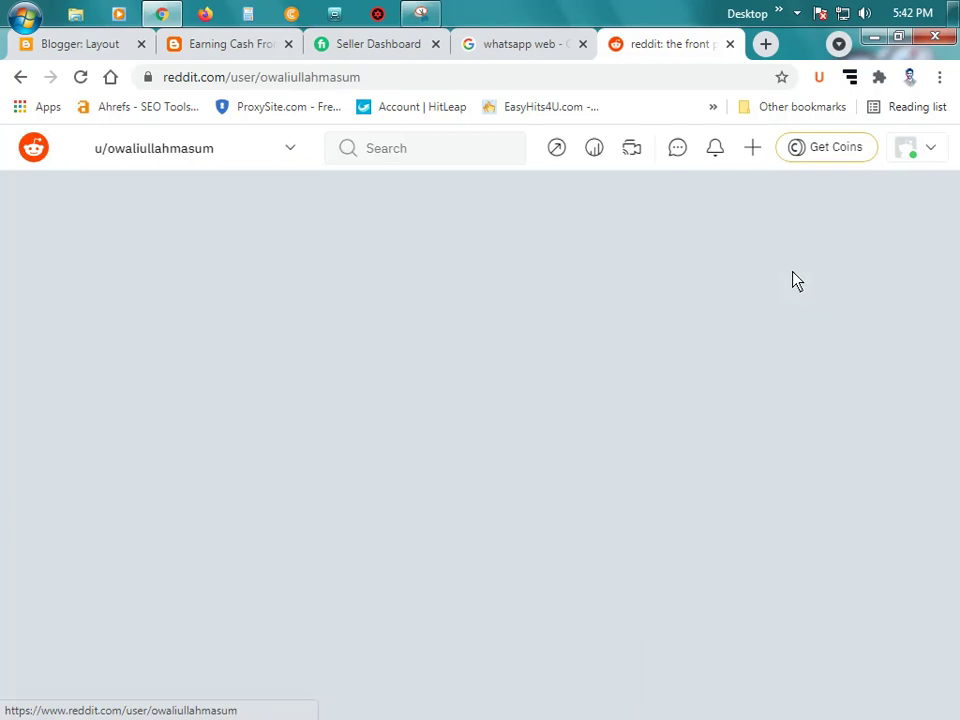
pyautogui.click(317, 84)
pyautogui.hotkey('ctrl', 'c')
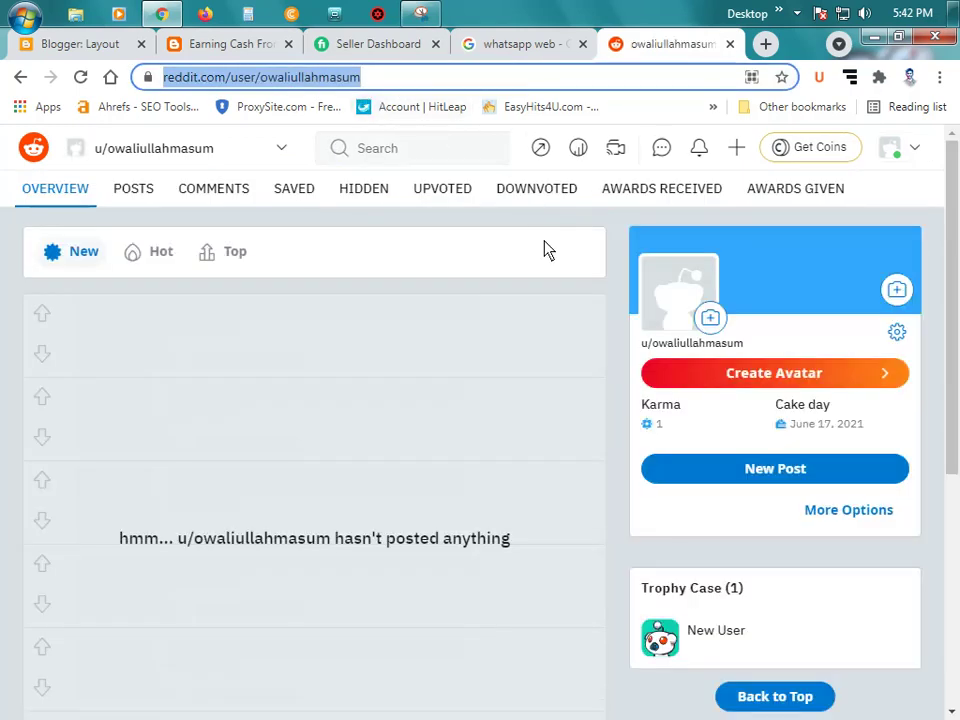
pyautogui.click(731, 46)
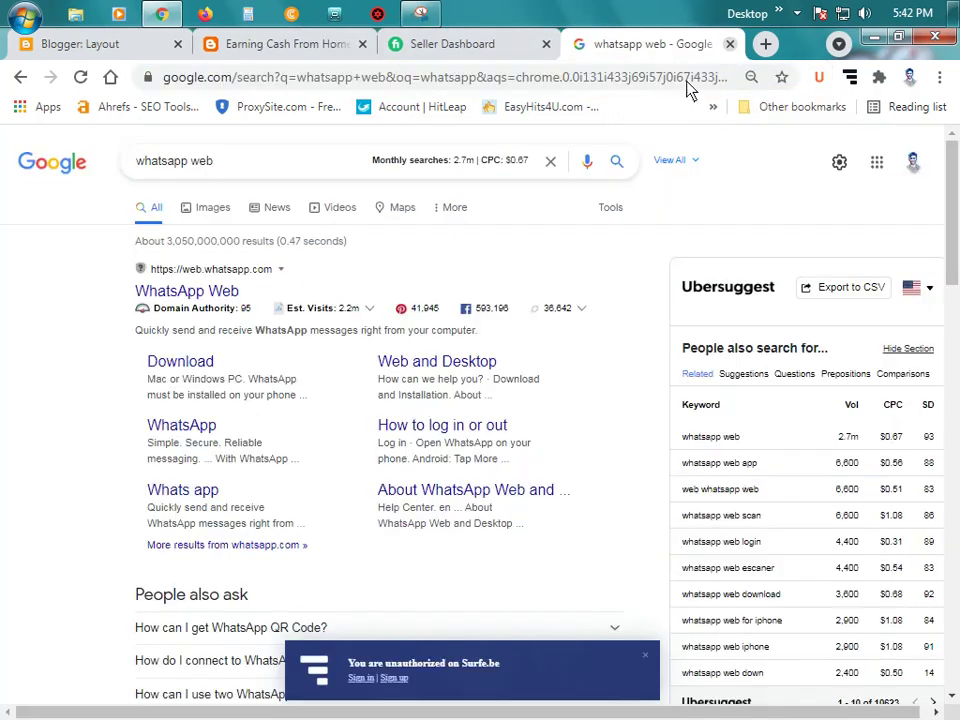
pyautogui.click(105, 44)
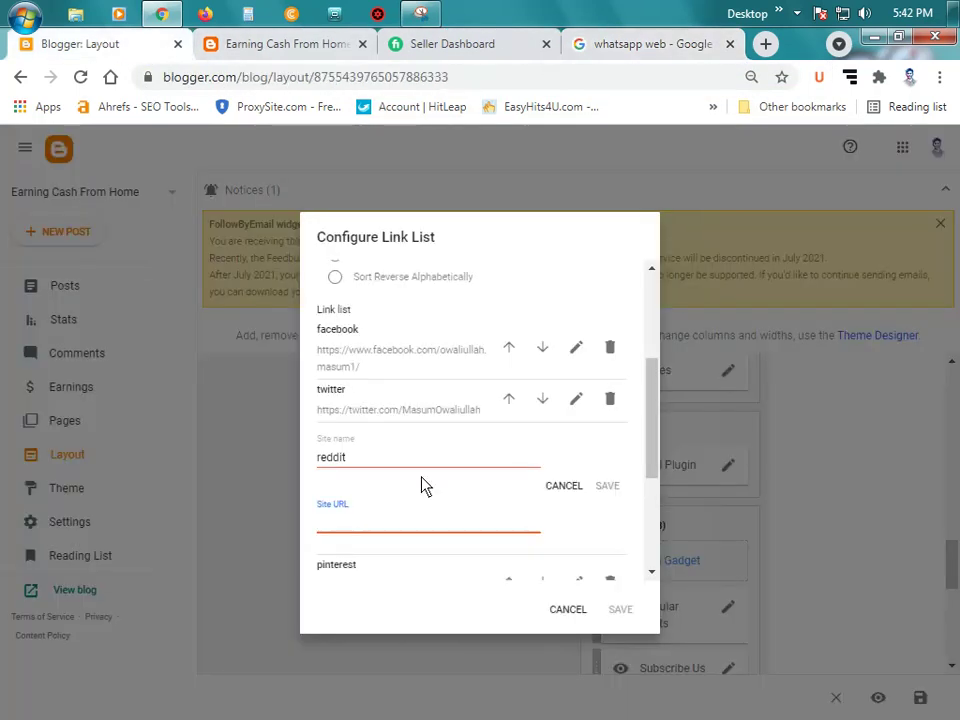
# Step: Add the Reddit profile address as the reddit link and save the Social link list
pyautogui.hotkey('ctrl', 'v')
pyautogui.click(606, 486)
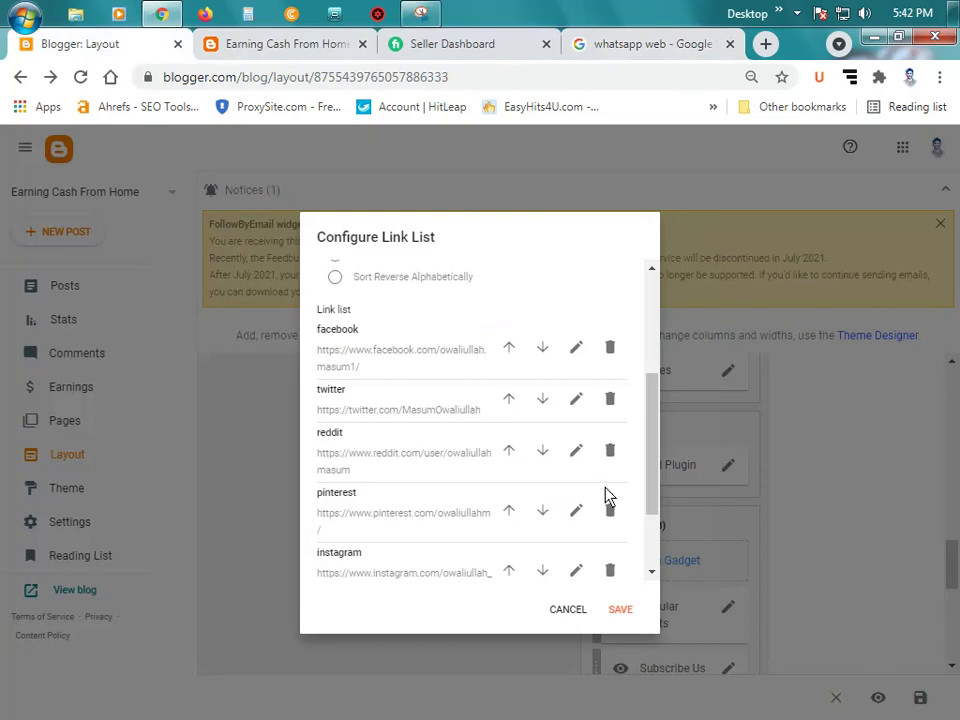
pyautogui.scroll(1, 462, 468)
pyautogui.scroll(-1, 458, 446)
pyautogui.scroll(-1, 499, 427)
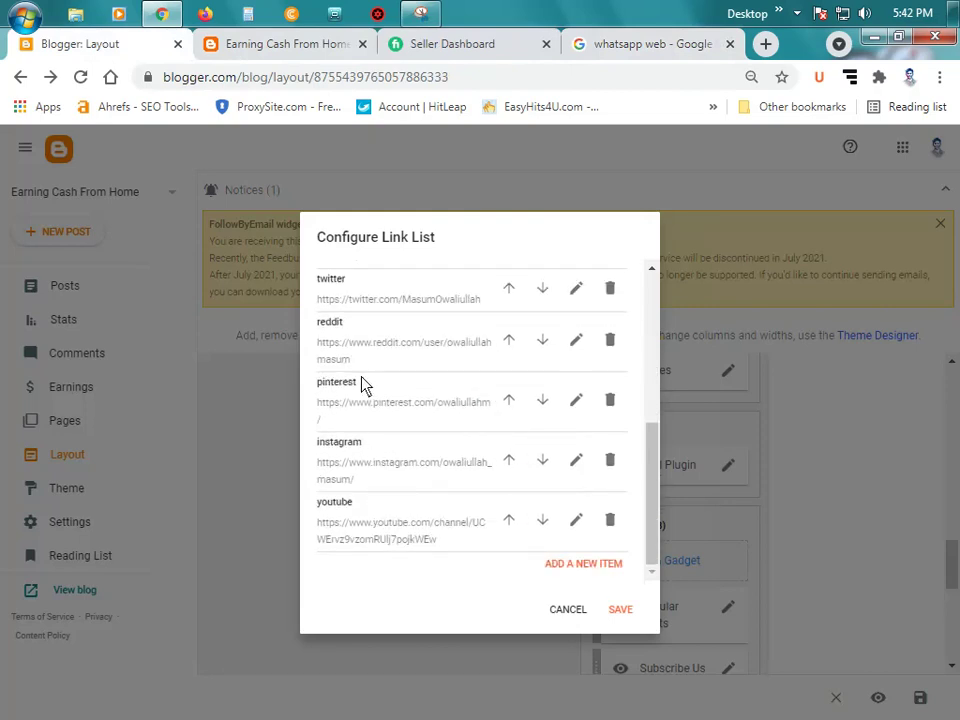
pyautogui.scroll(2, 364, 386)
pyautogui.scroll(-2, 470, 430)
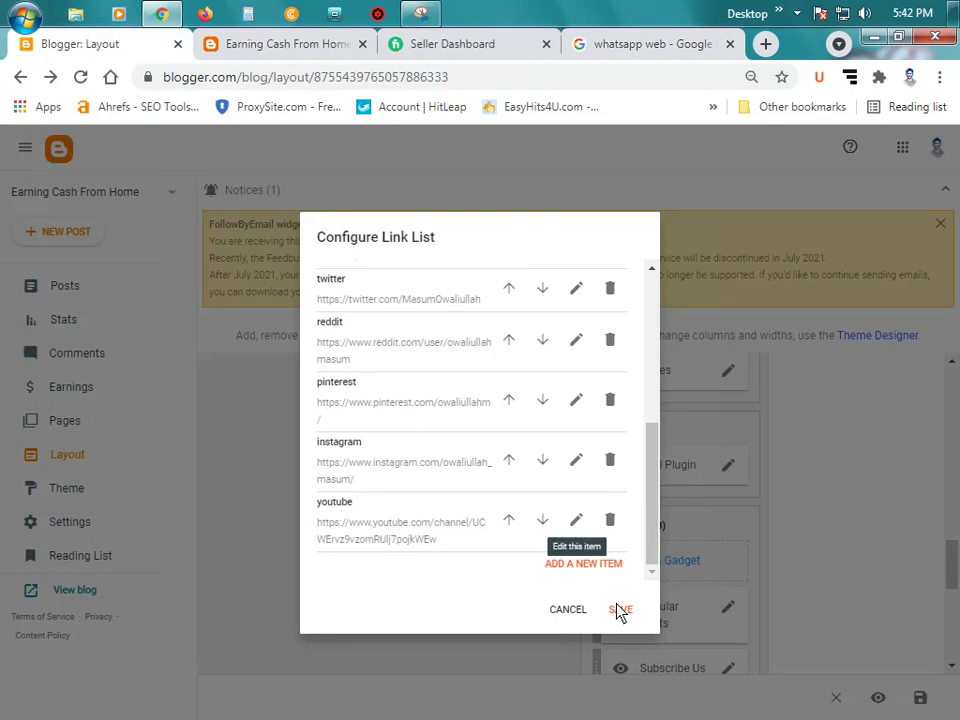
pyautogui.click(620, 609)
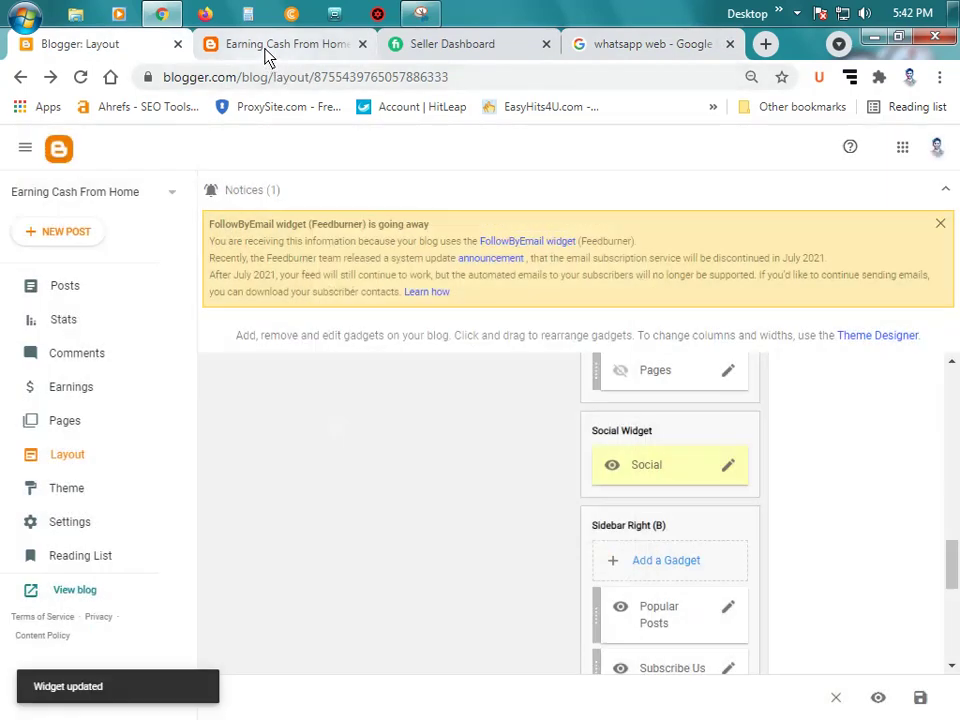
# Step: Reload the live blog and test that the Facebook social link opens the profile
pyautogui.click(270, 44)
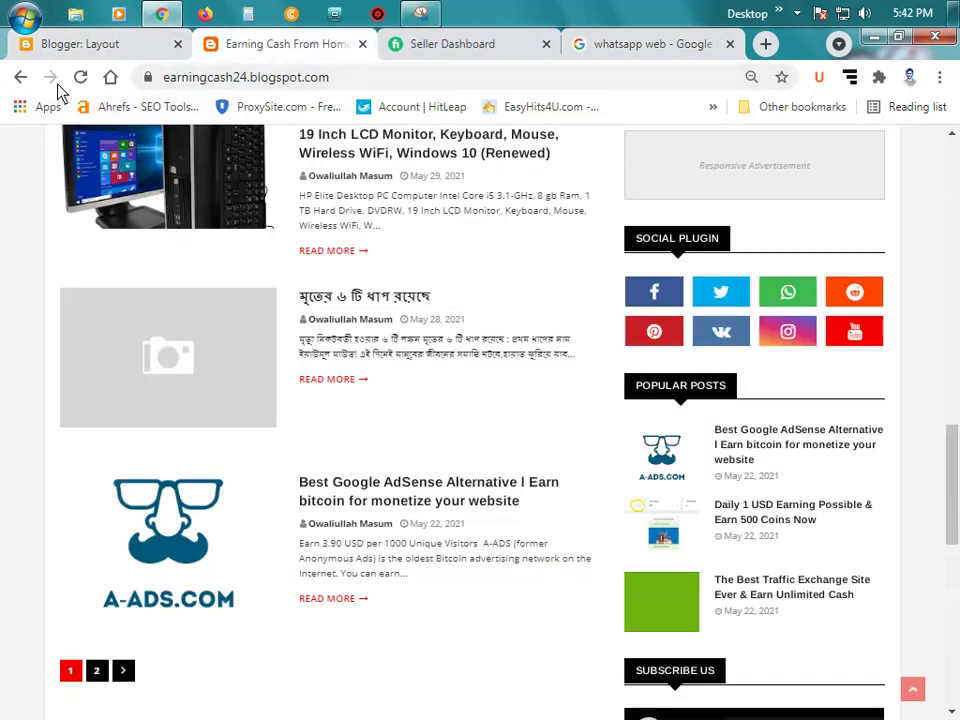
pyautogui.click(80, 77)
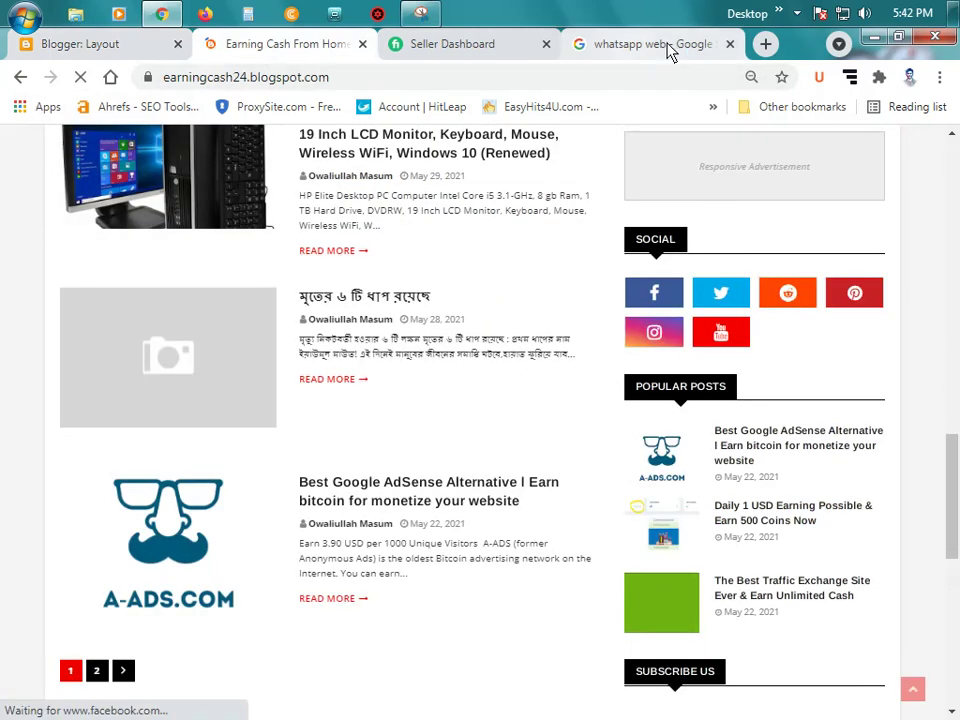
pyautogui.click(729, 45)
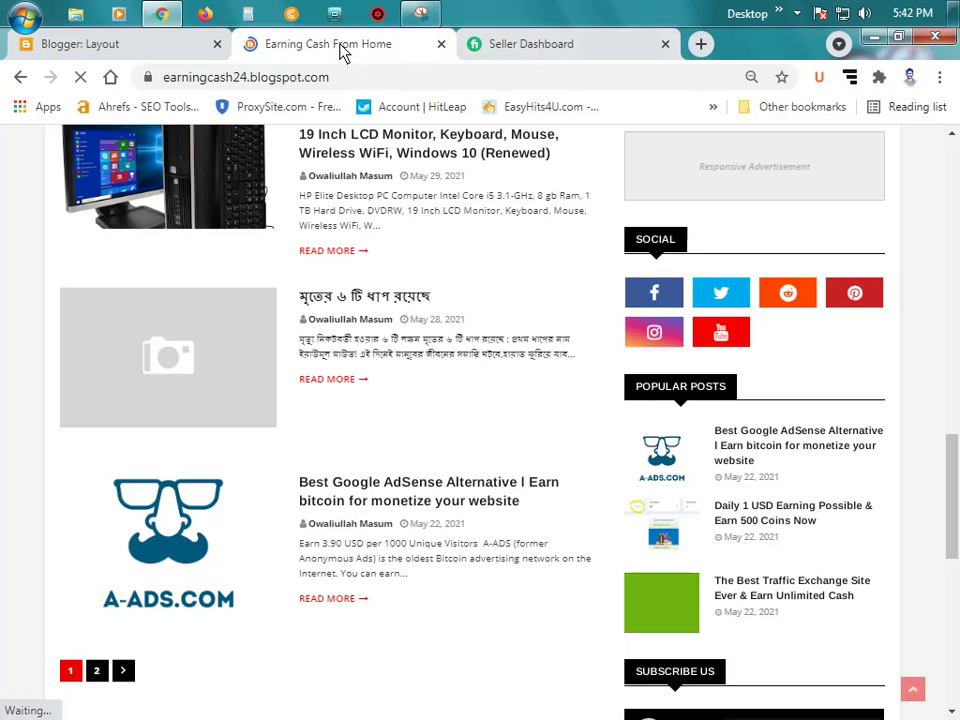
pyautogui.scroll(1, 746, 452)
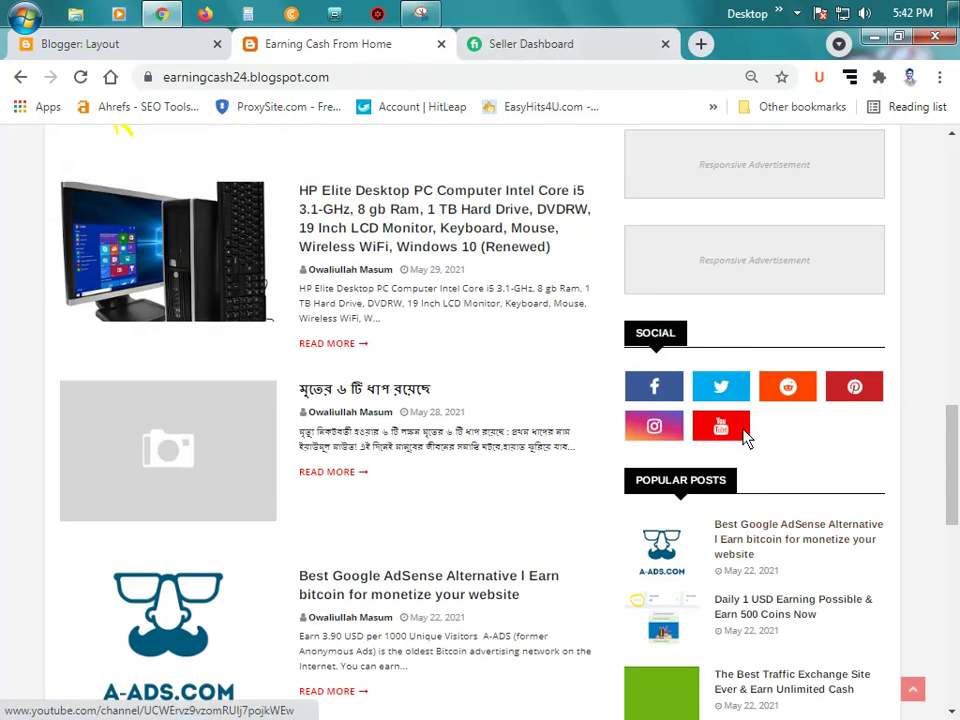
pyautogui.click(664, 387)
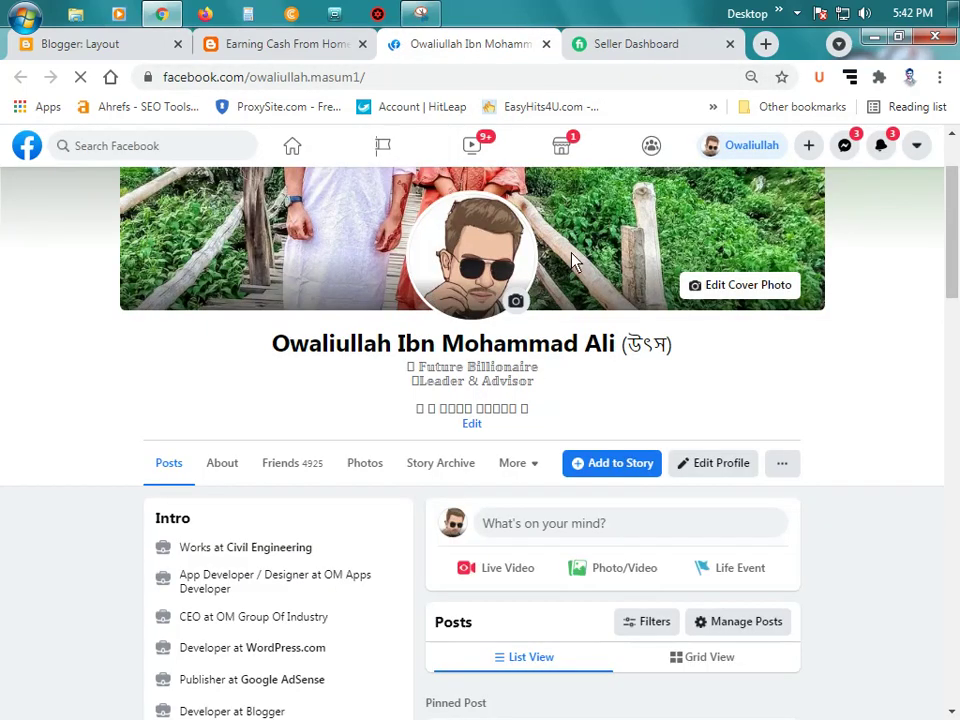
pyautogui.scroll(-15, 643, 304)
pyautogui.scroll(-5, 857, 360)
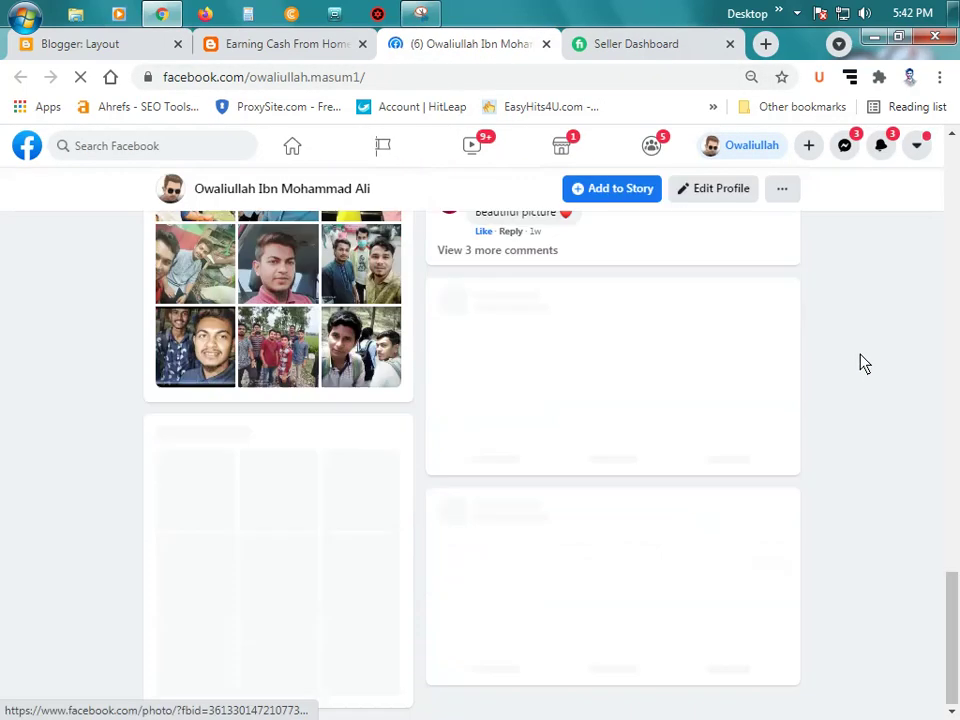
pyautogui.scroll(10, 857, 362)
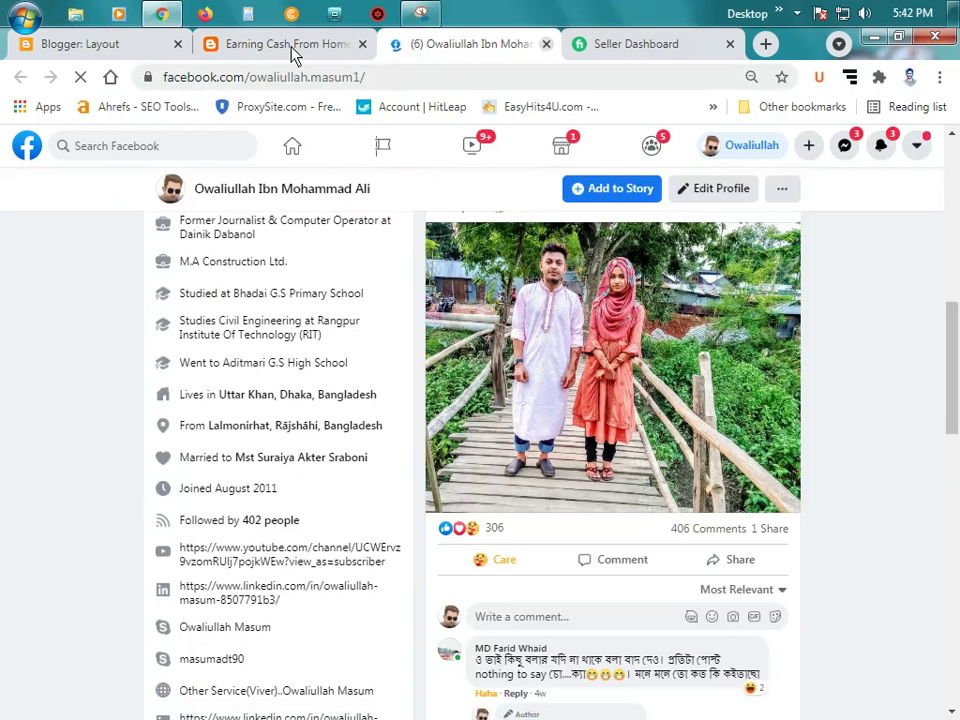
pyautogui.hotkey('ctrl', 'w')
pyautogui.click(118, 46)
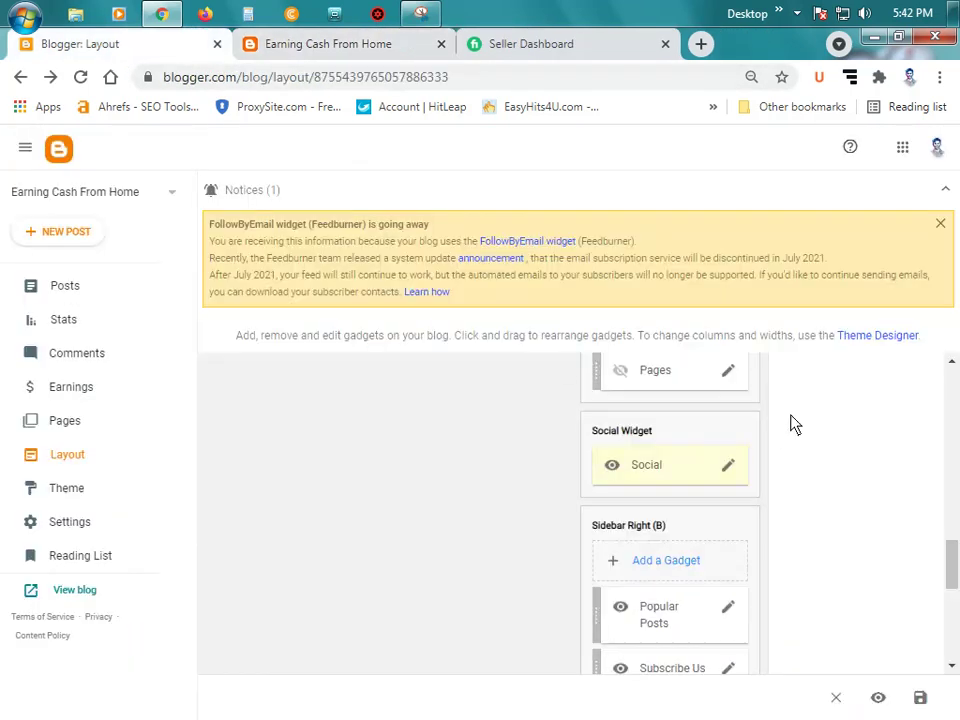
pyautogui.scroll(-1, 788, 448)
pyautogui.click(375, 47)
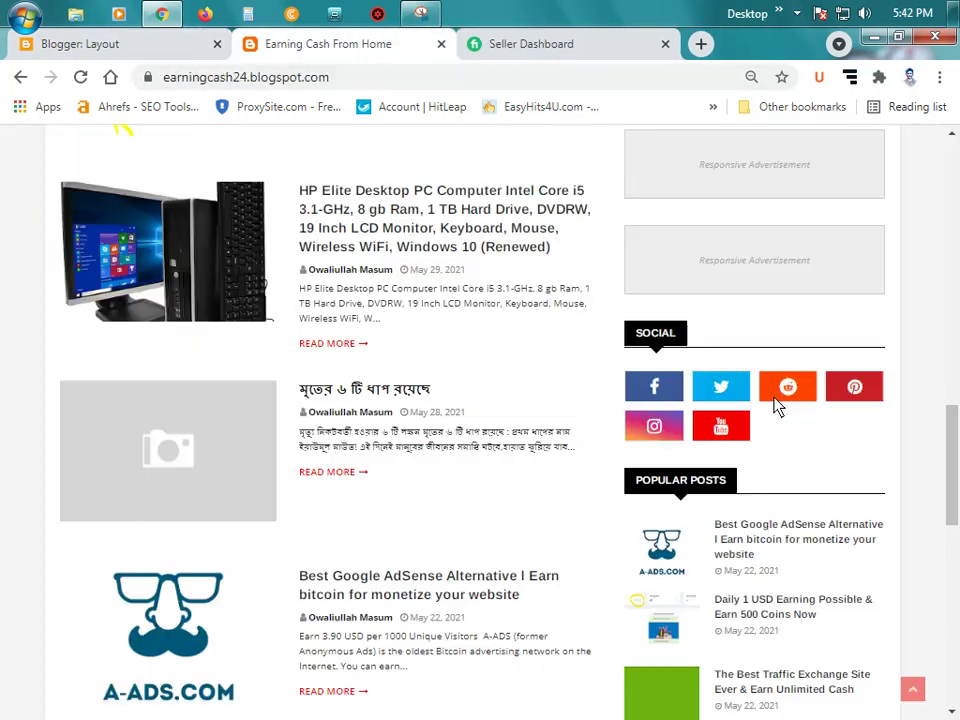
pyautogui.scroll(10, 782, 411)
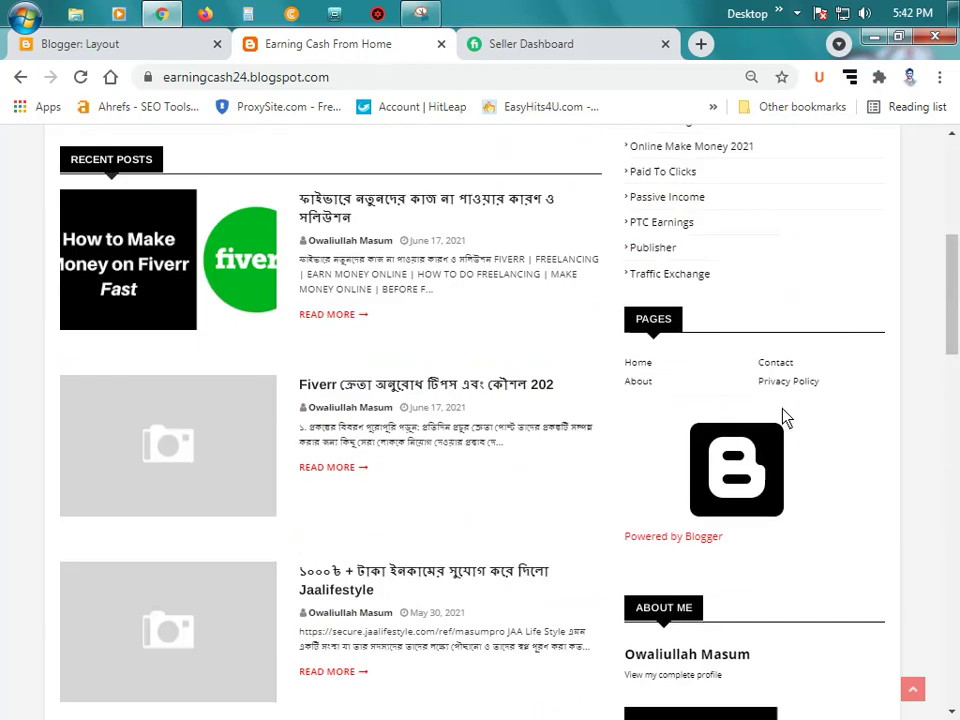
pyautogui.scroll(1, 788, 418)
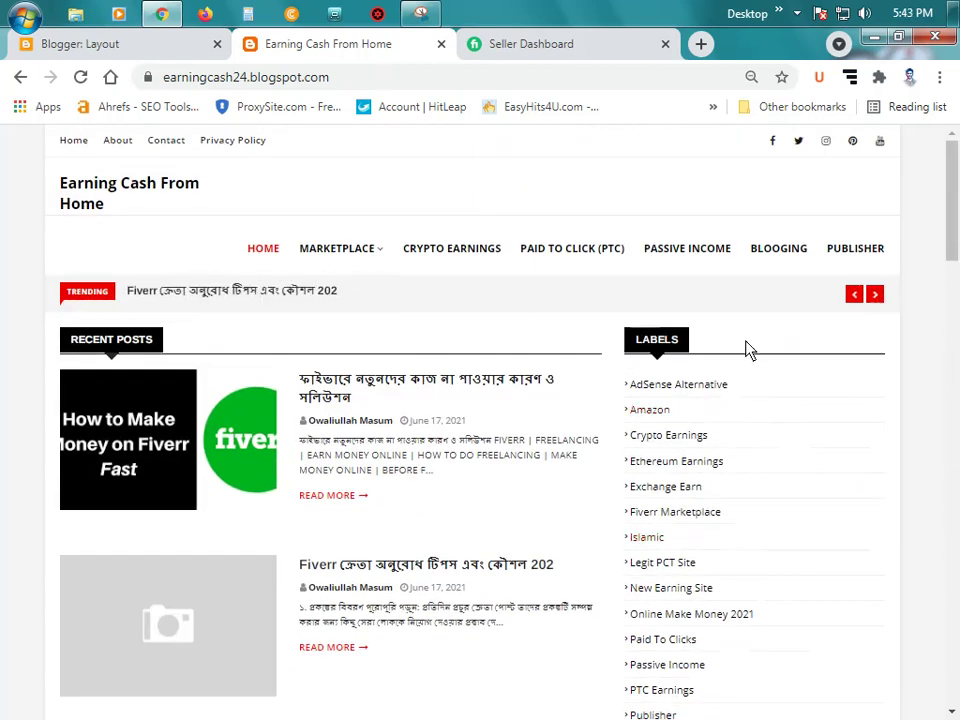
pyautogui.scroll(-5, 748, 347)
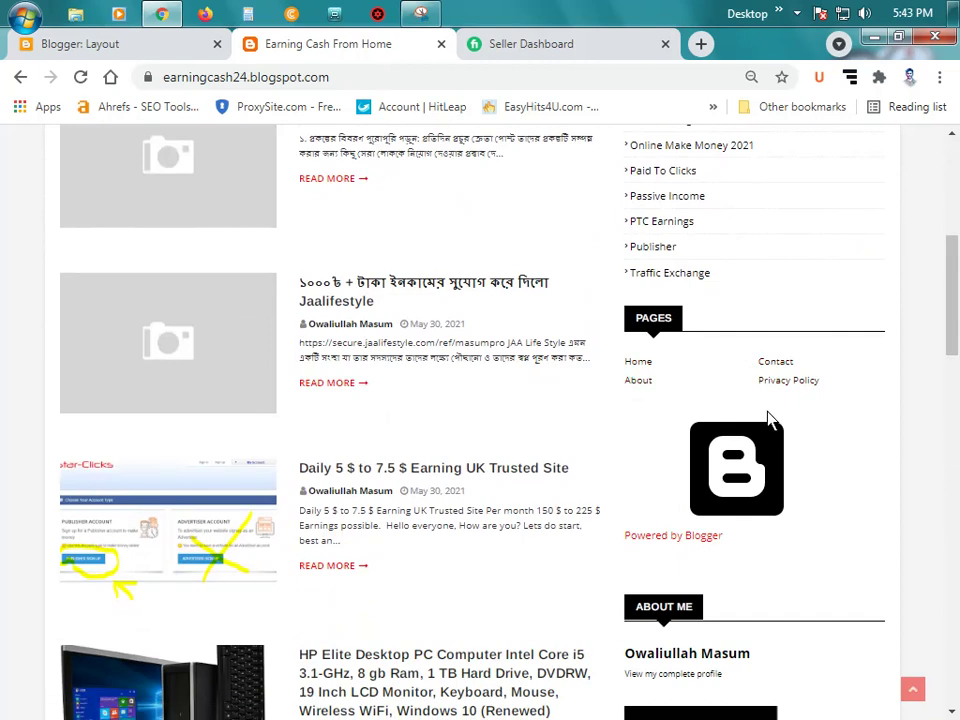
pyautogui.click(150, 48)
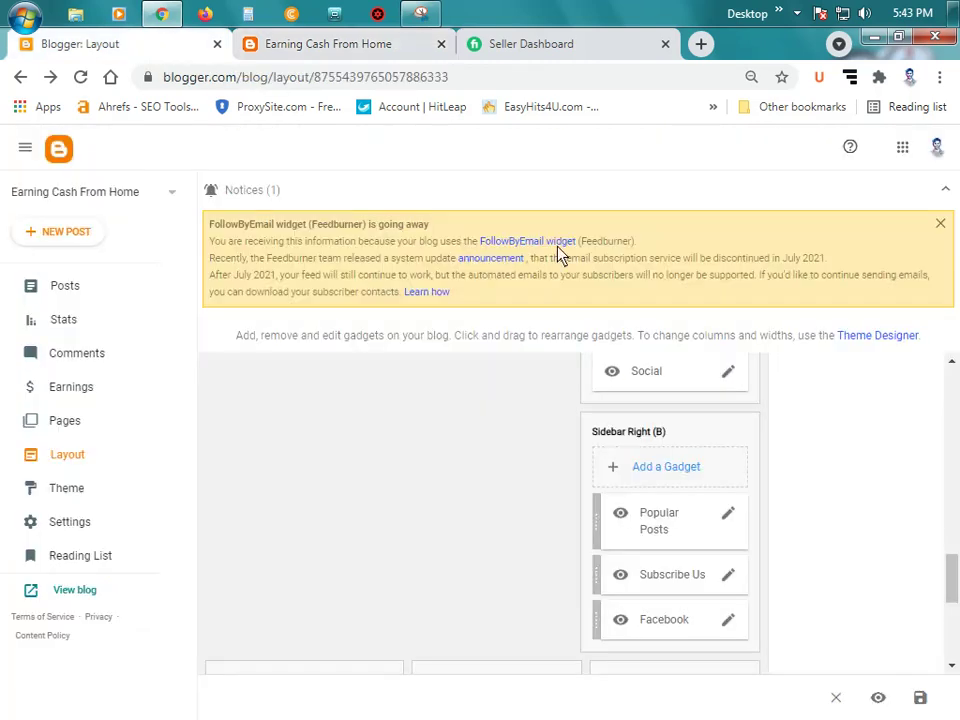
pyautogui.scroll(10, 750, 510)
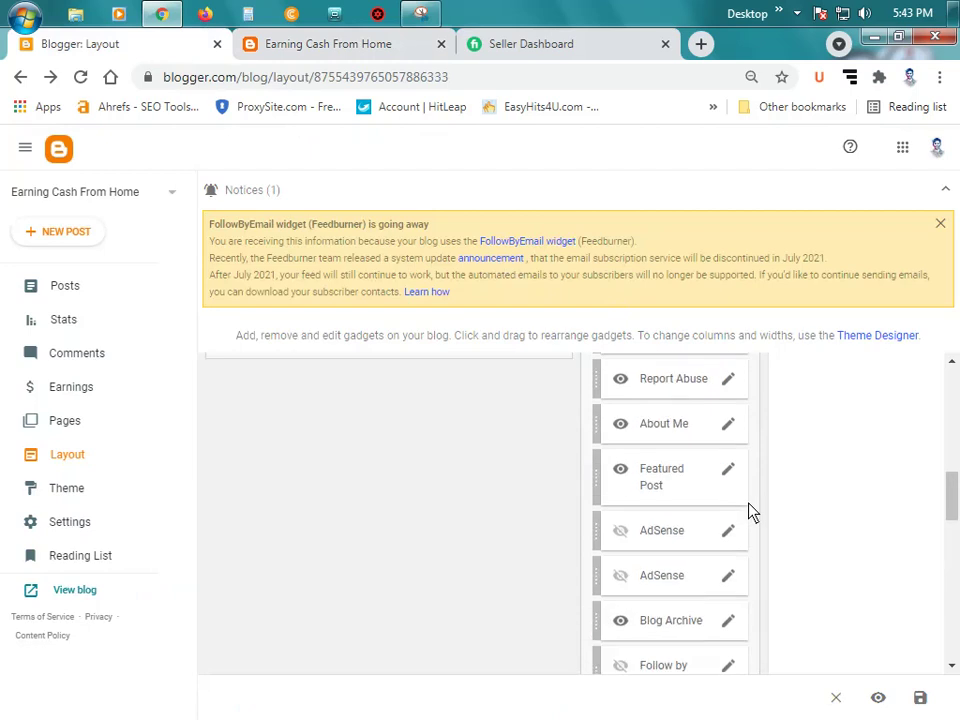
pyautogui.scroll(-2, 722, 527)
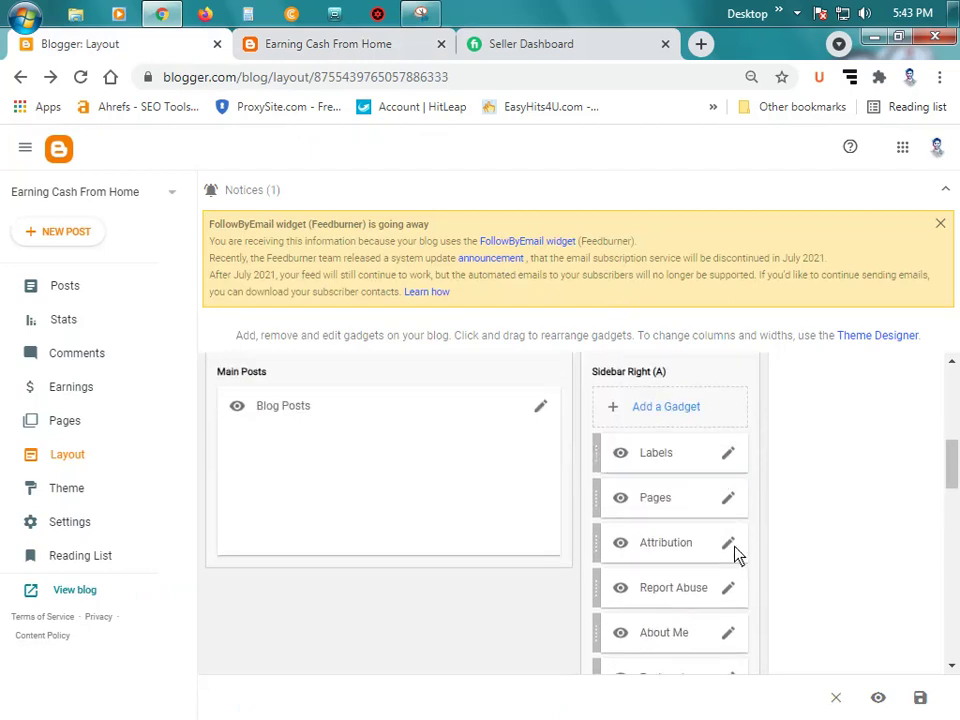
# Step: Delete the Pages gadget from Sidebar Right (A), leaving Attribution unchanged
pyautogui.click(732, 549)
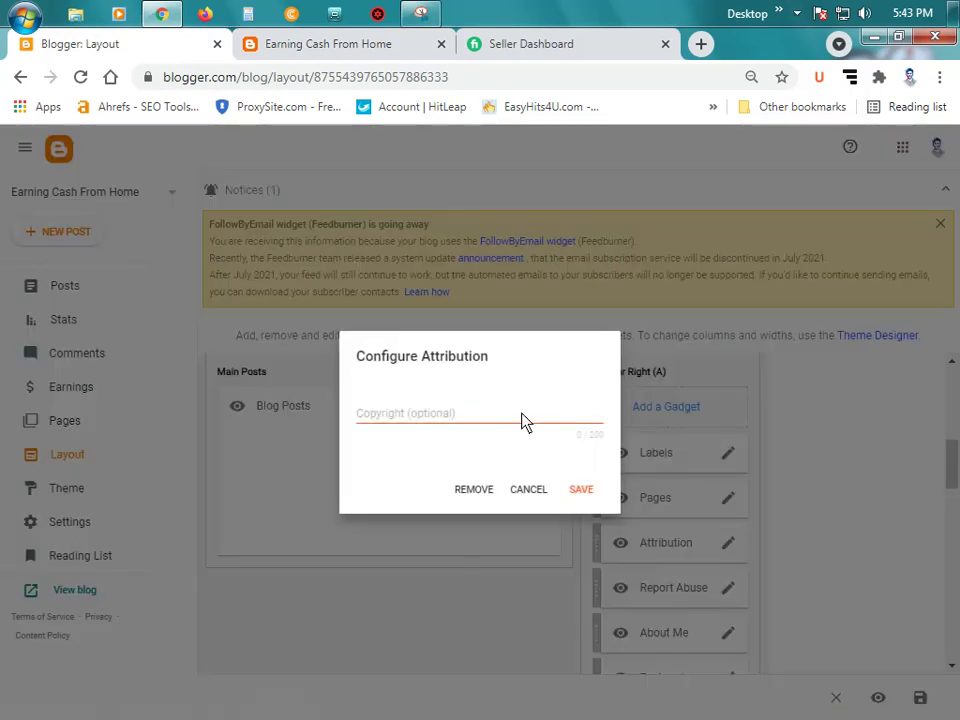
pyautogui.click(533, 491)
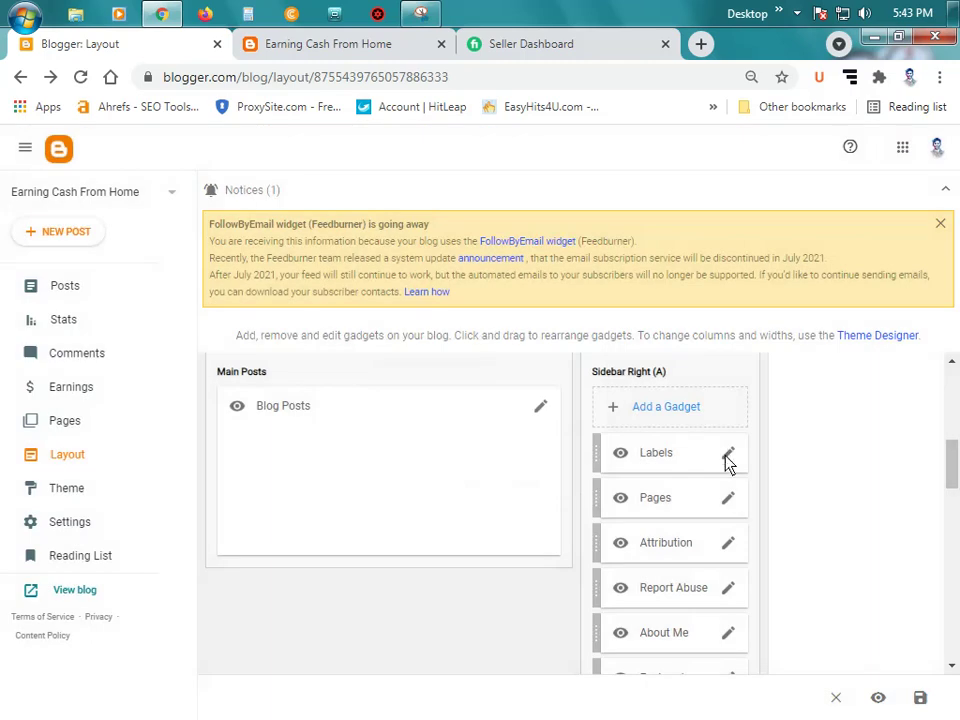
pyautogui.click(727, 503)
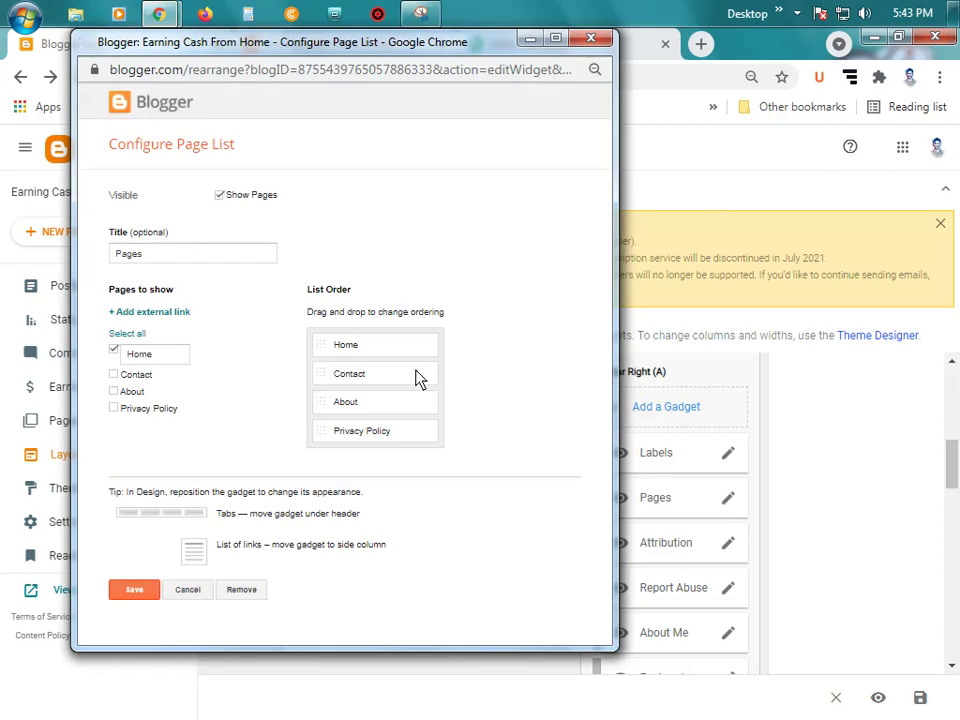
pyautogui.click(240, 589)
pyautogui.click(507, 190)
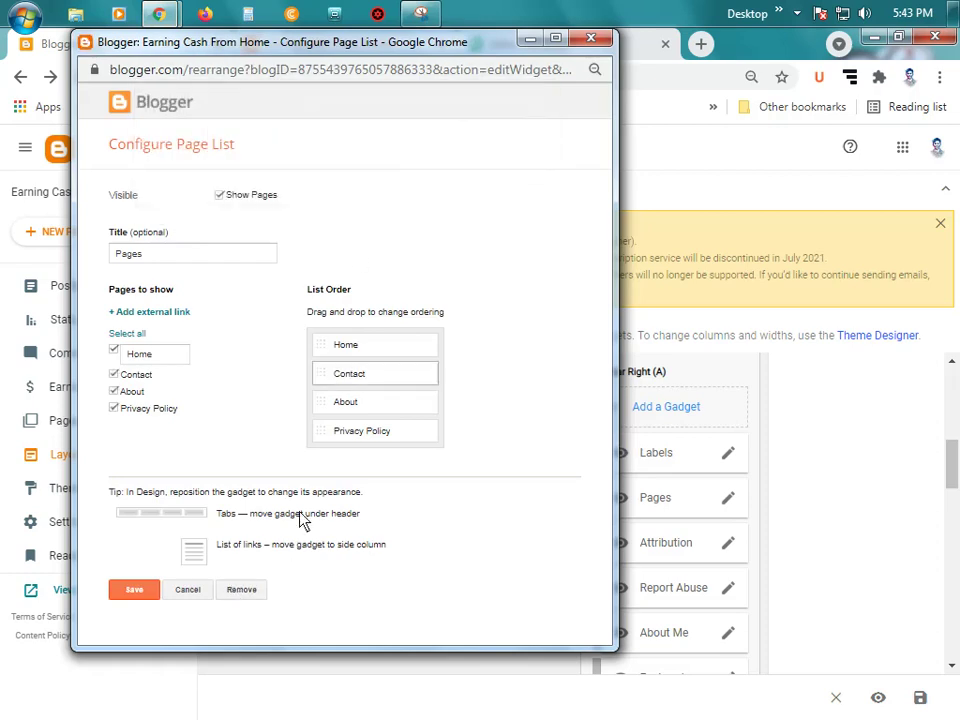
pyautogui.click(245, 590)
pyautogui.click(439, 205)
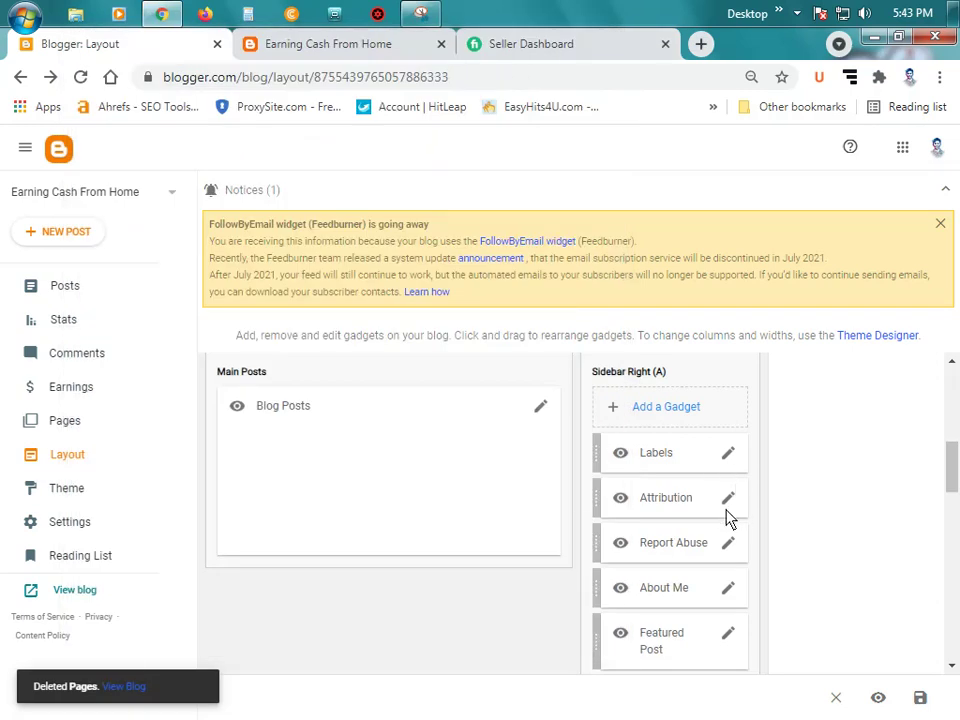
# Step: Bring up the settings of the second HTML/JavaScript advertisement gadget
pyautogui.scroll(-4, 737, 542)
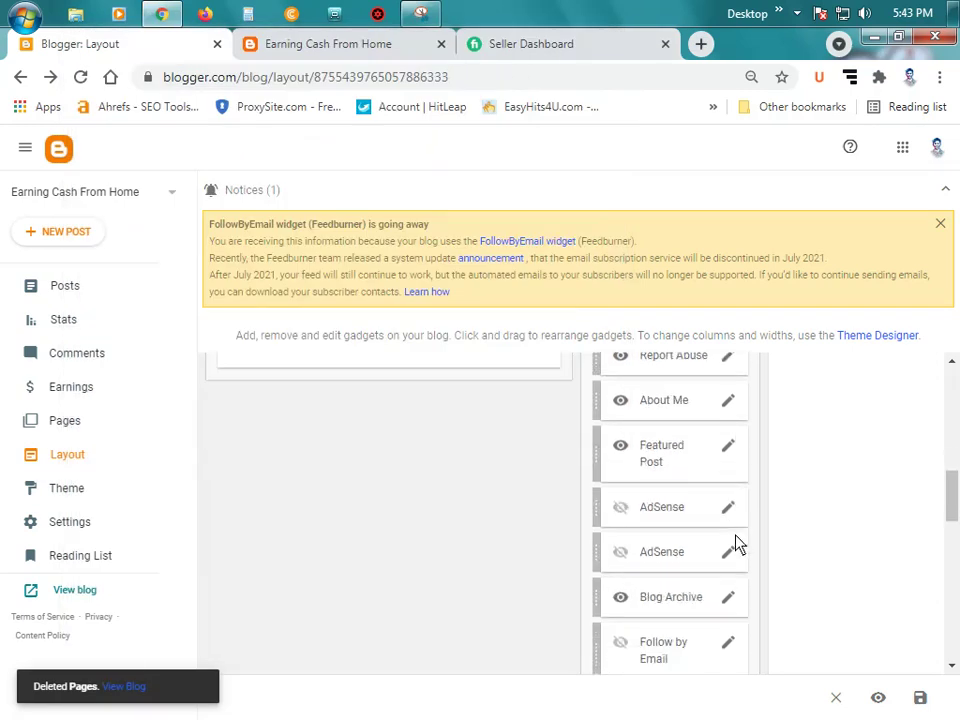
pyautogui.scroll(-2, 724, 531)
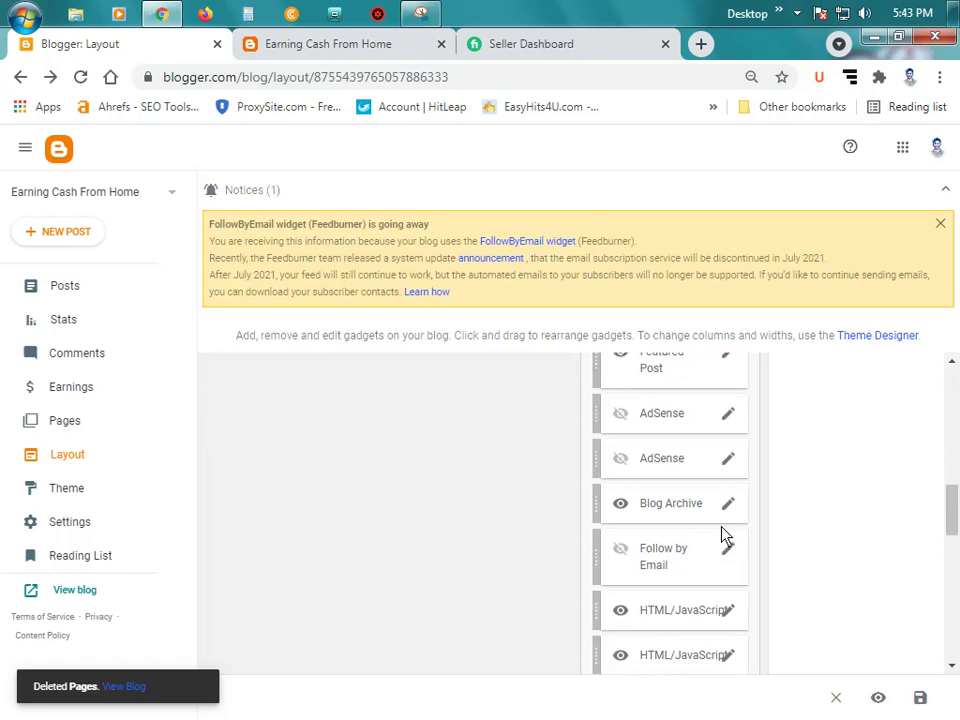
pyautogui.scroll(-2, 730, 535)
pyautogui.scroll(-6, 729, 536)
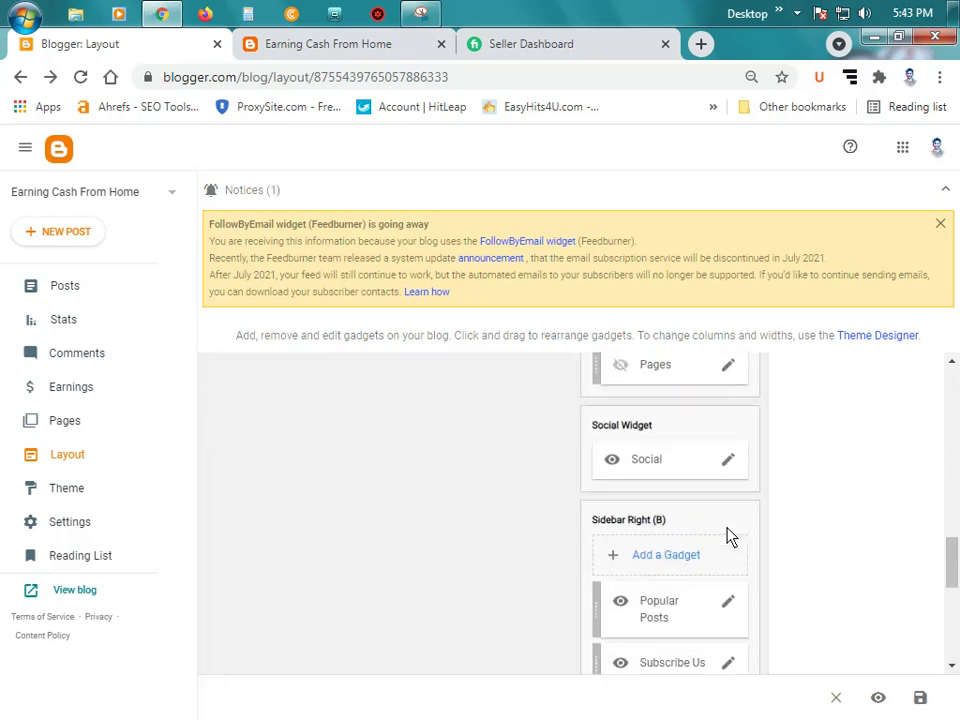
pyautogui.scroll(4, 729, 530)
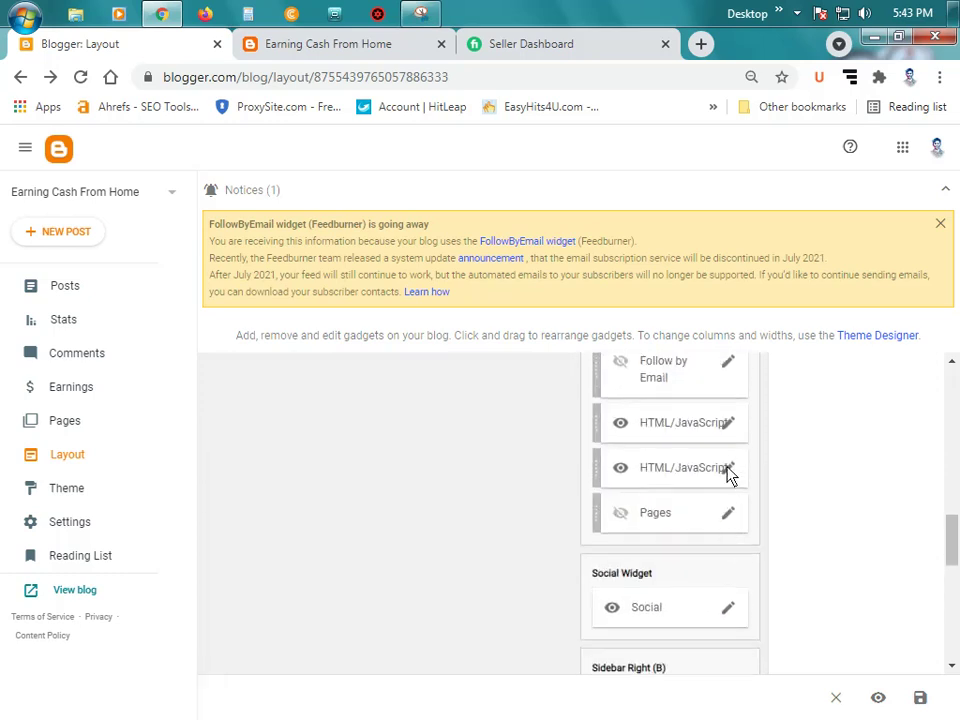
pyautogui.click(729, 470)
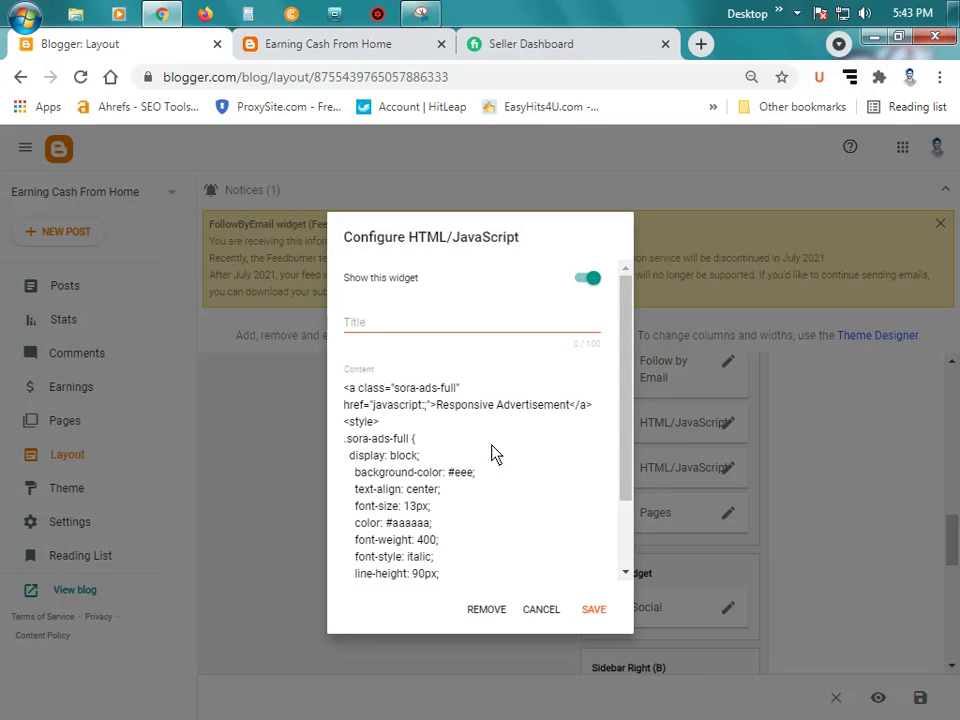
# Step: Compare the widget against the live blog's sidebar before titling it
pyautogui.scroll(-2, 493, 455)
pyautogui.scroll(2, 478, 466)
pyautogui.click(421, 327)
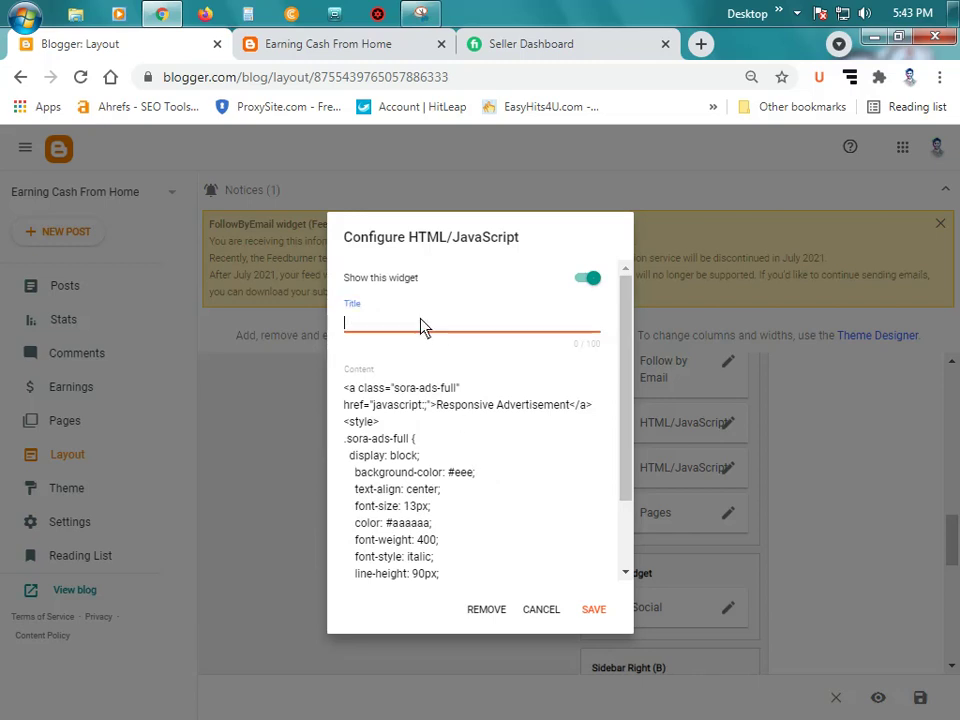
pyautogui.click(280, 45)
pyautogui.scroll(2, 739, 411)
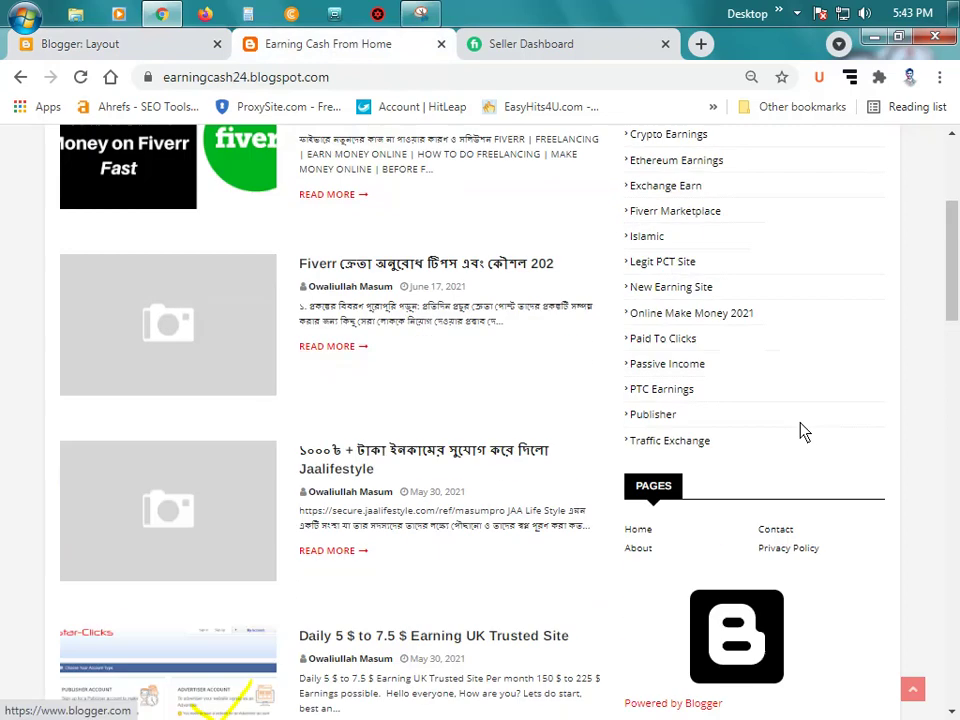
pyautogui.scroll(1, 763, 407)
pyautogui.scroll(-2, 763, 407)
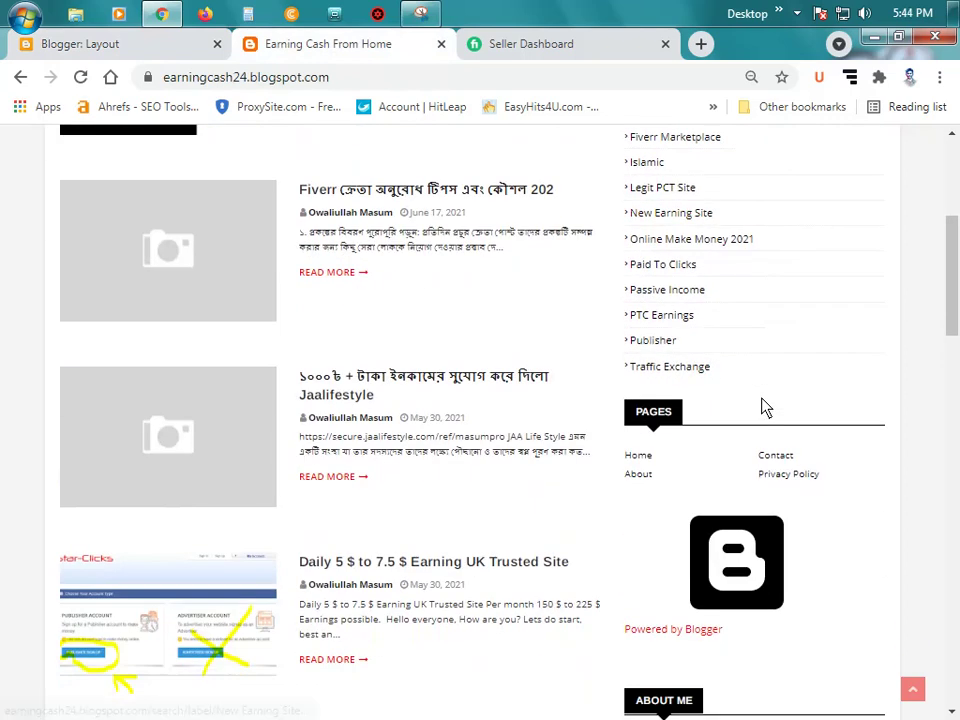
pyautogui.scroll(-2, 762, 420)
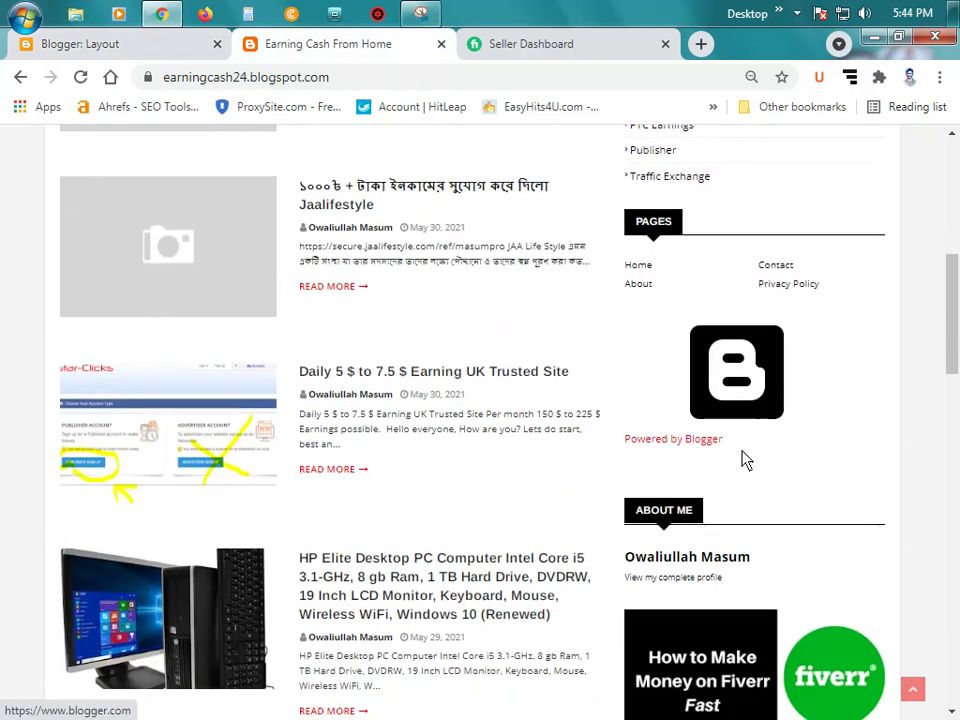
pyautogui.scroll(-2, 681, 411)
pyautogui.scroll(-3, 686, 399)
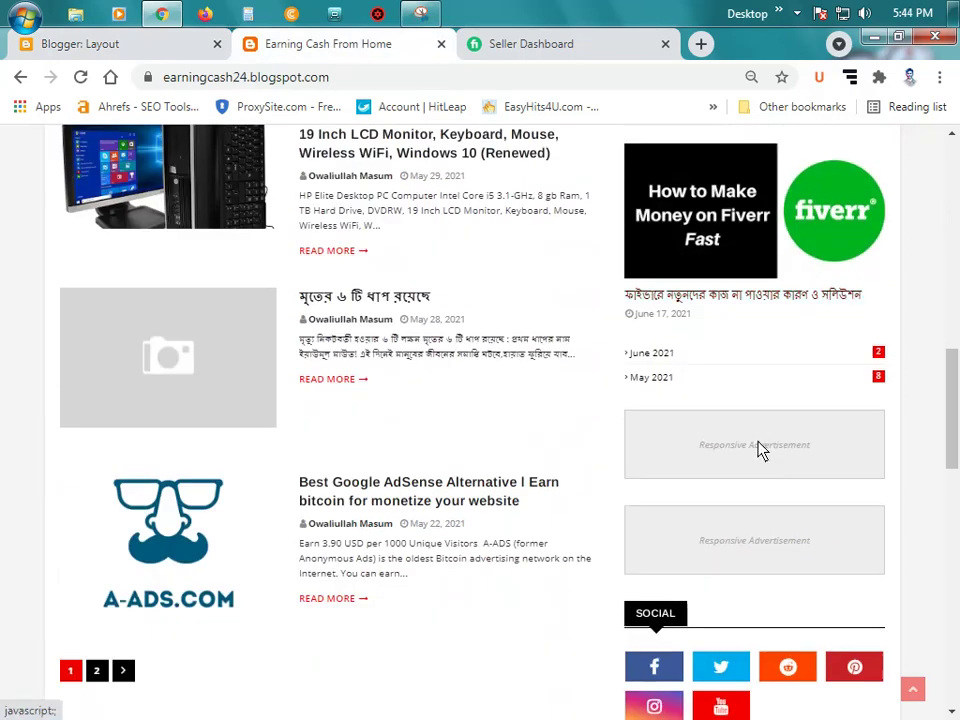
pyautogui.click(111, 46)
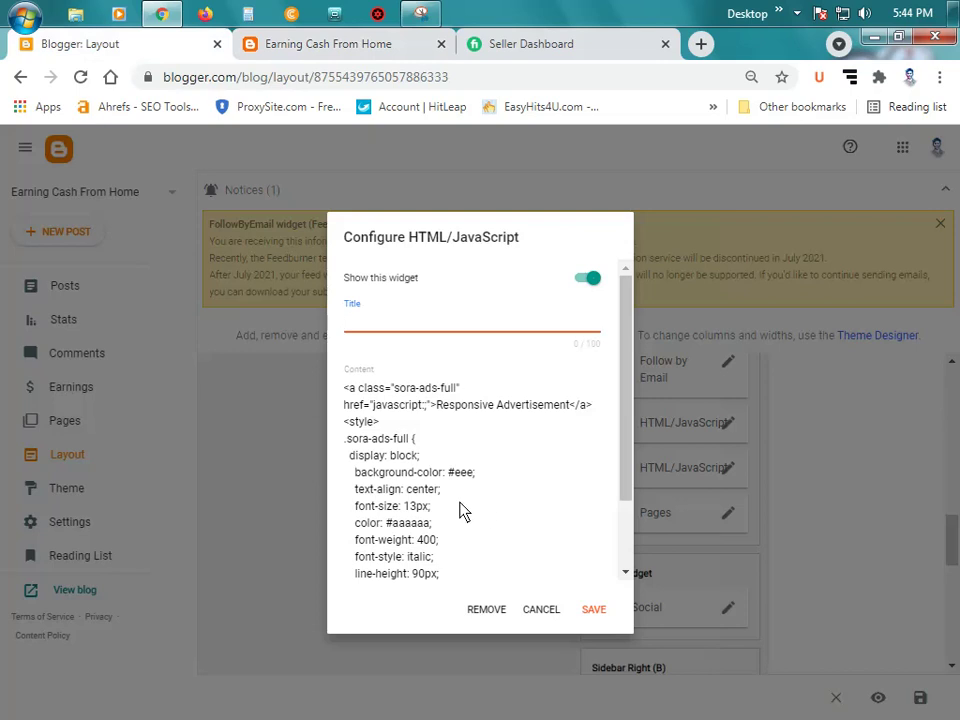
pyautogui.click(316, 44)
pyautogui.click(140, 46)
# Step: Set the widget's title to 'Ads' and save it
pyautogui.write('Re')
pyautogui.write('s')
pyautogui.press('BackSpace')
pyautogui.press('BackSpace')
pyautogui.press('BackSpace')
pyautogui.write('Ads')
pyautogui.click(594, 609)
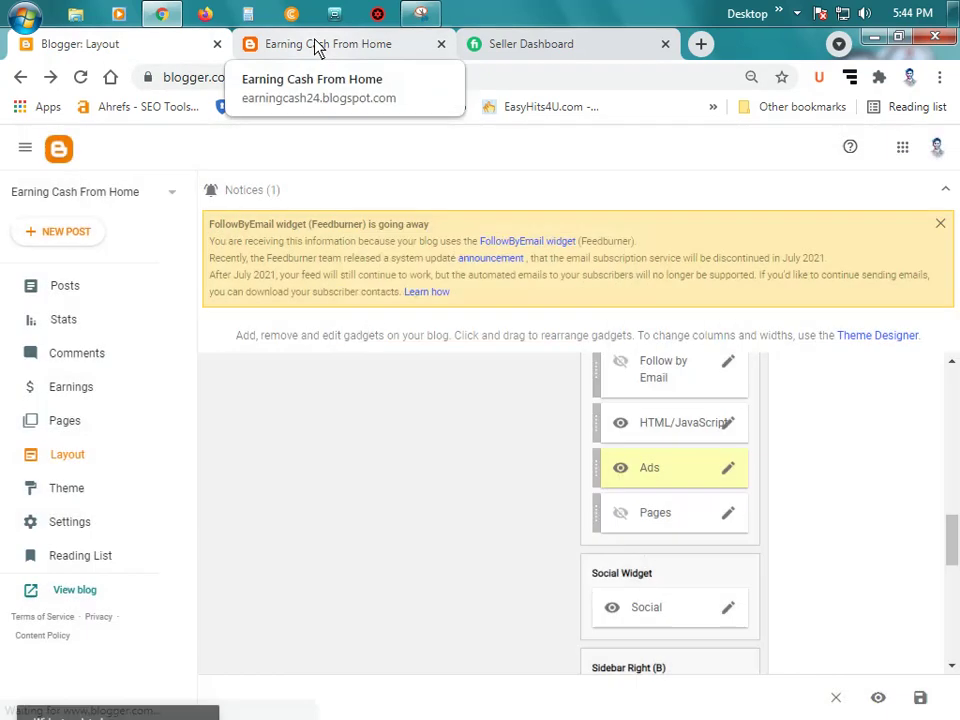
# Step: Reload the live blog, then title the other HTML/JavaScript gadget 'Ads' and save
pyautogui.click(316, 48)
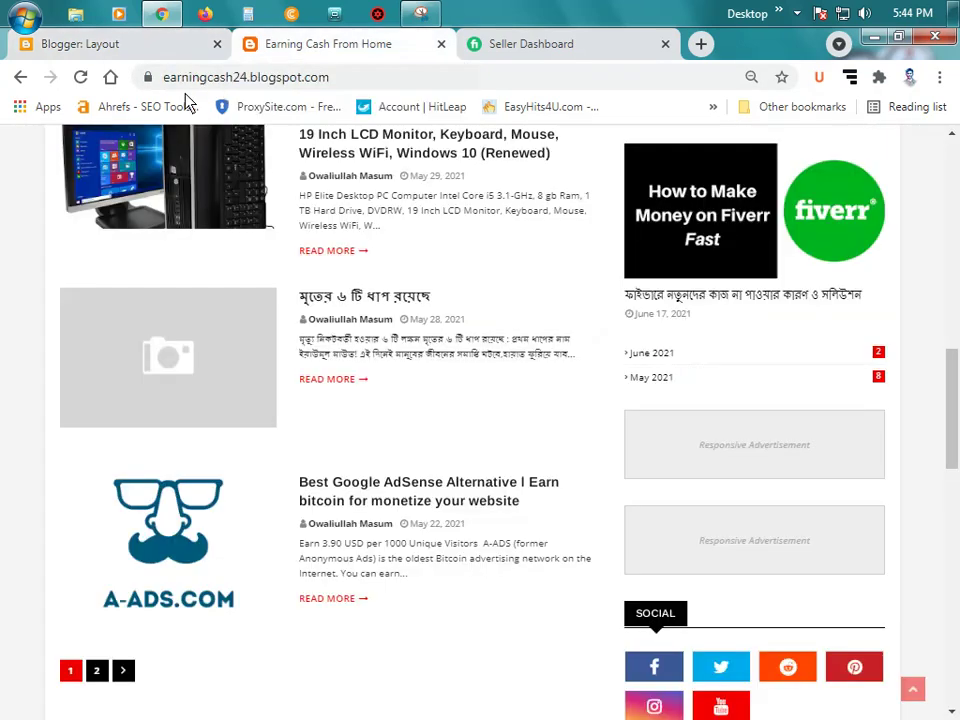
pyautogui.click(80, 77)
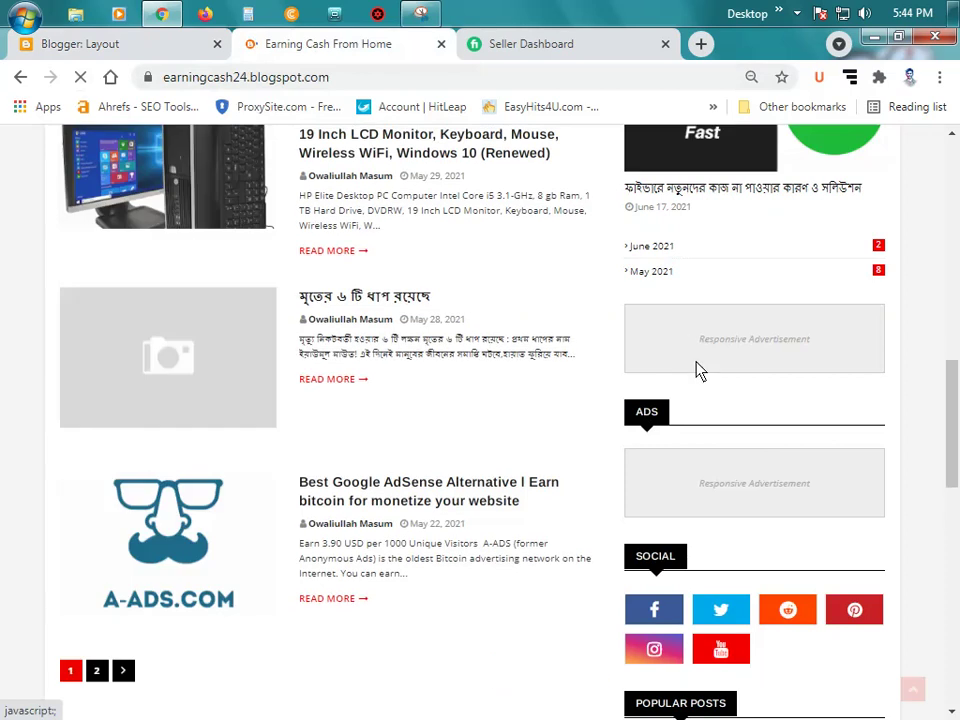
pyautogui.click(108, 44)
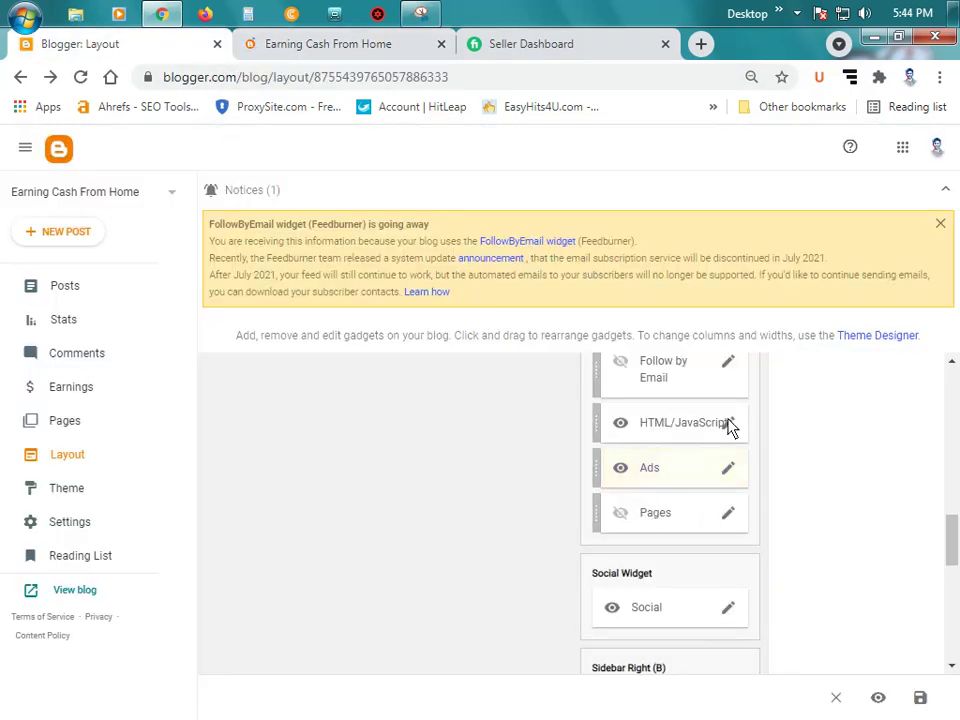
pyautogui.click(728, 423)
pyautogui.click(477, 393)
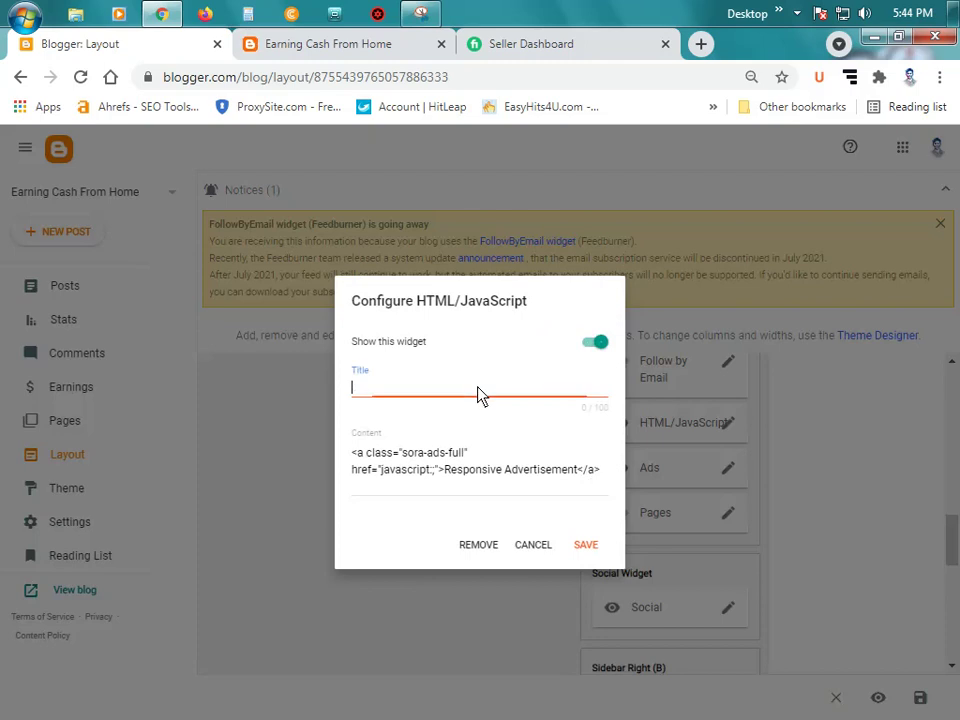
pyautogui.write('Ads')
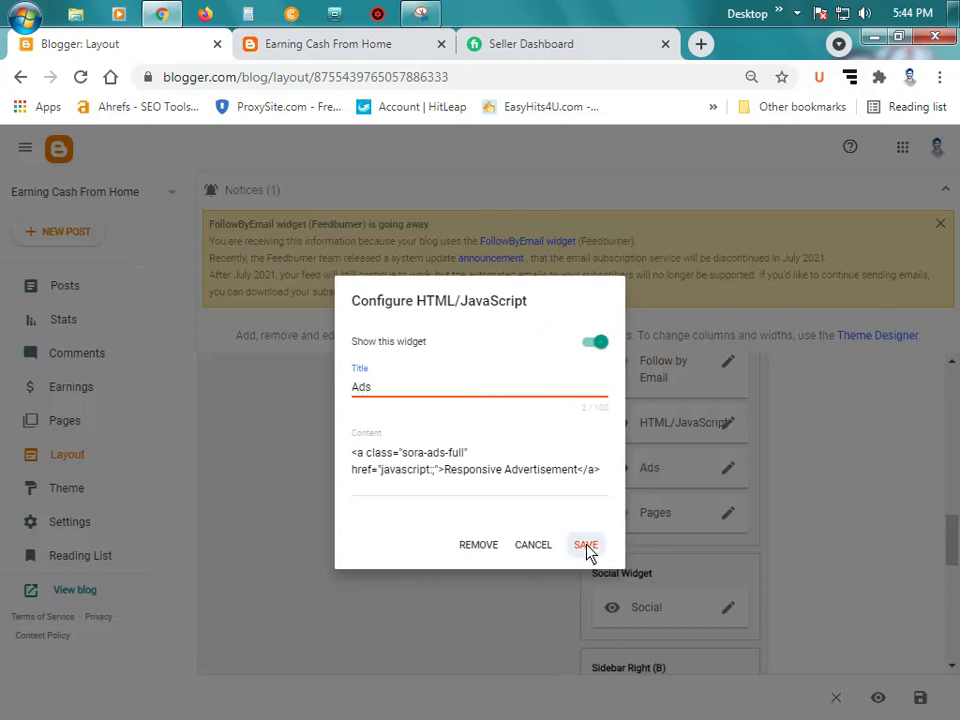
pyautogui.click(586, 546)
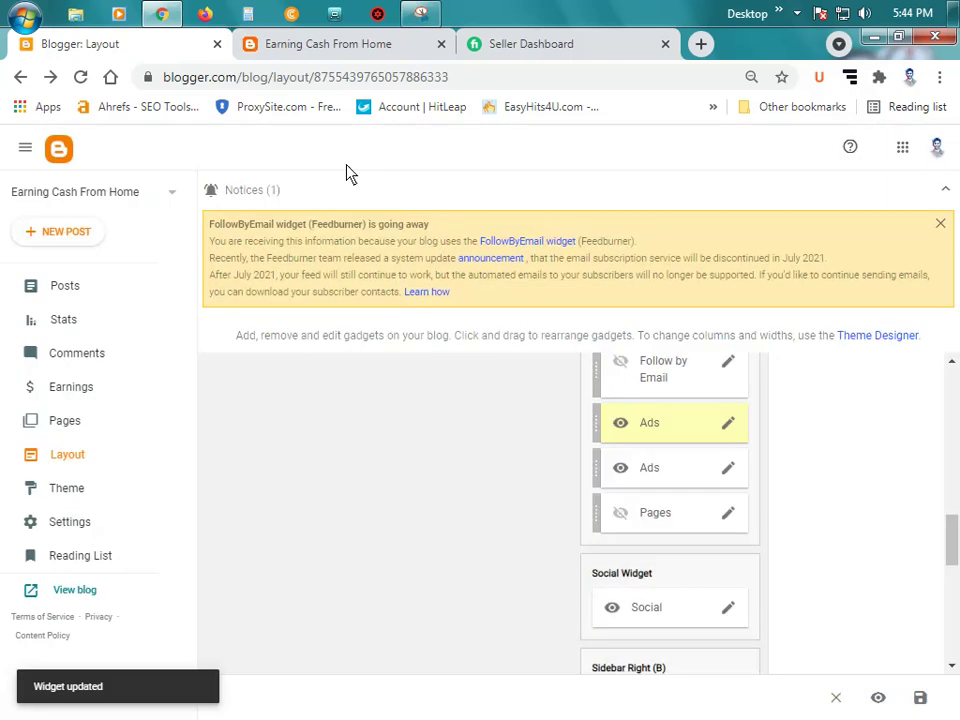
# Step: Reload the live blog to check both ADS headings, then go back to Layout
pyautogui.click(323, 48)
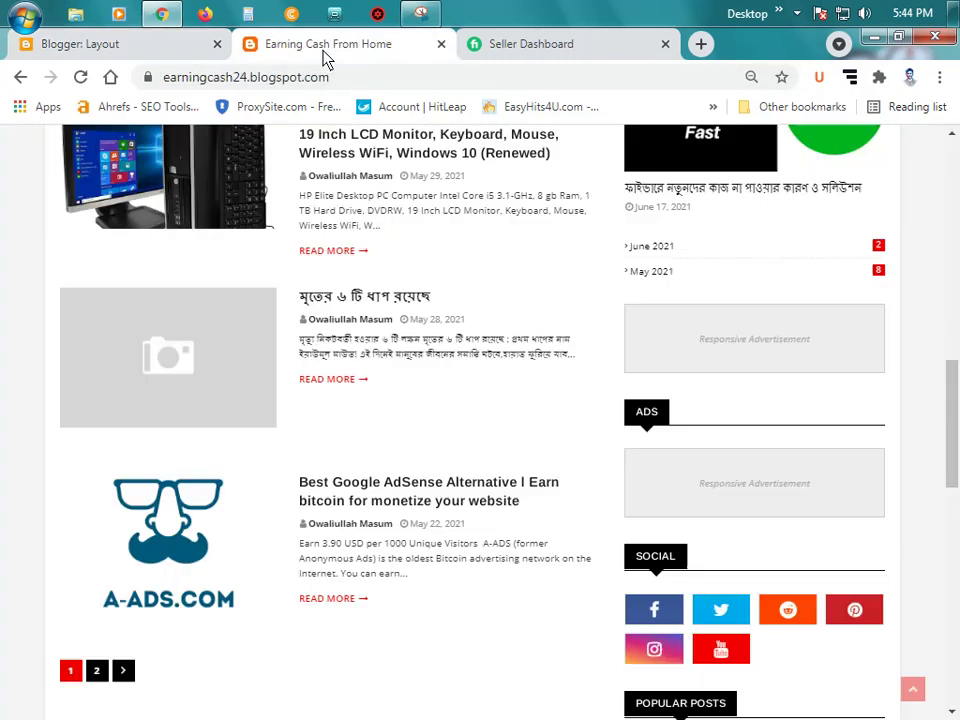
pyautogui.click(80, 77)
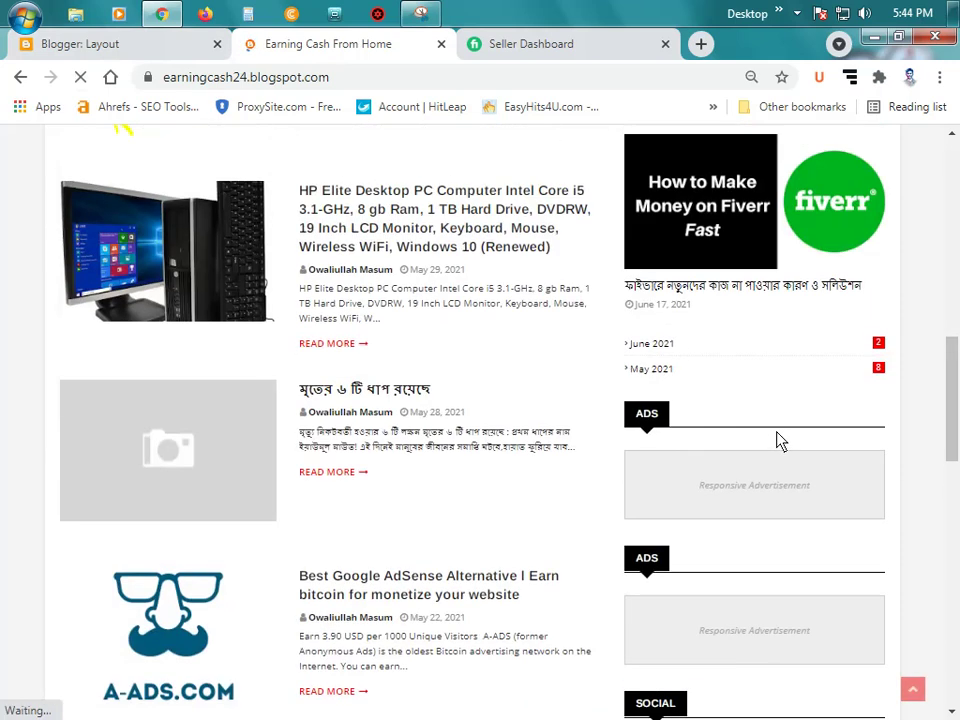
pyautogui.scroll(12, 780, 440)
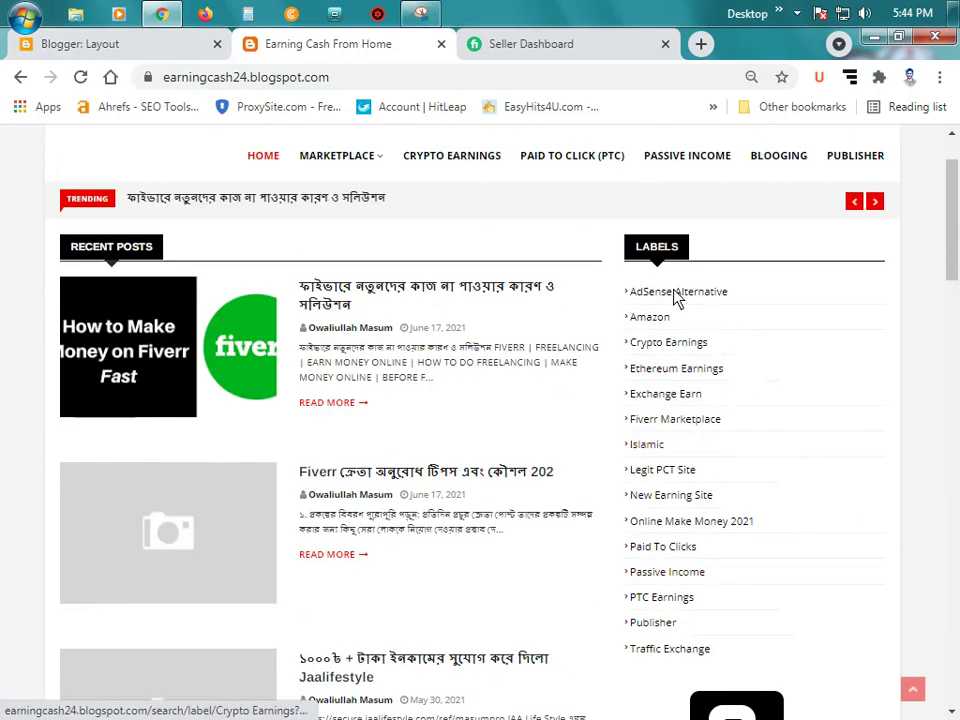
pyautogui.scroll(-1, 278, 260)
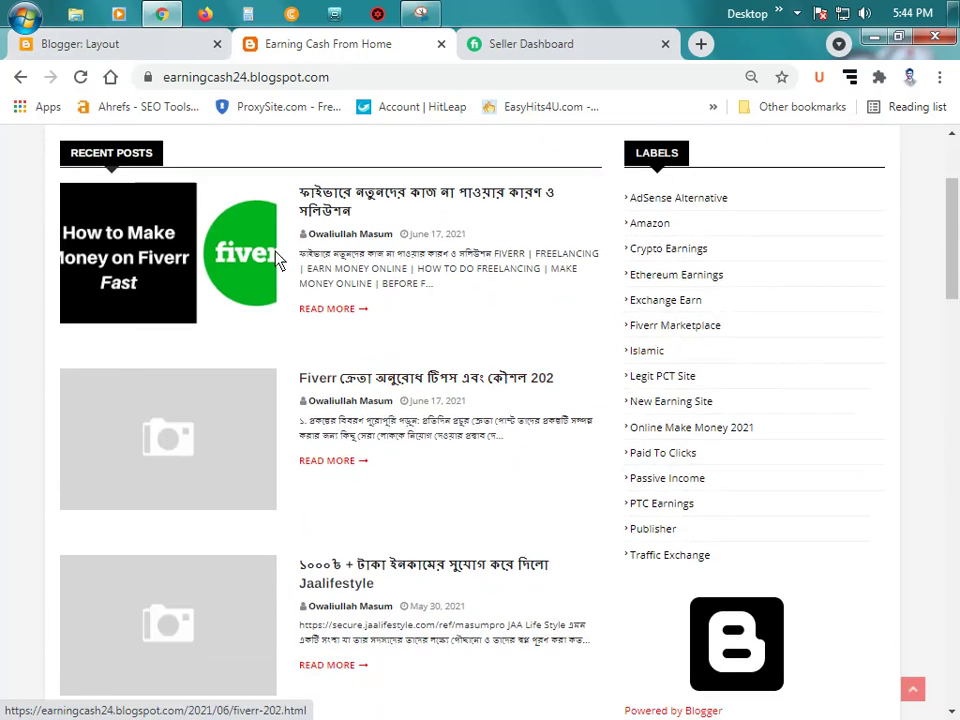
pyautogui.scroll(-2, 789, 386)
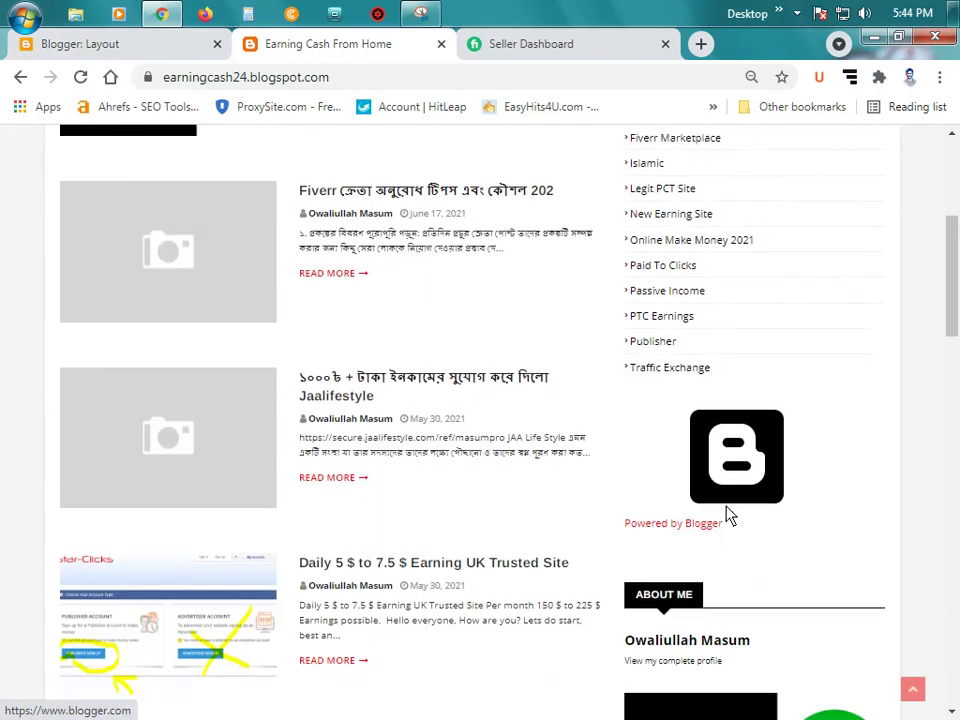
pyautogui.scroll(1, 748, 499)
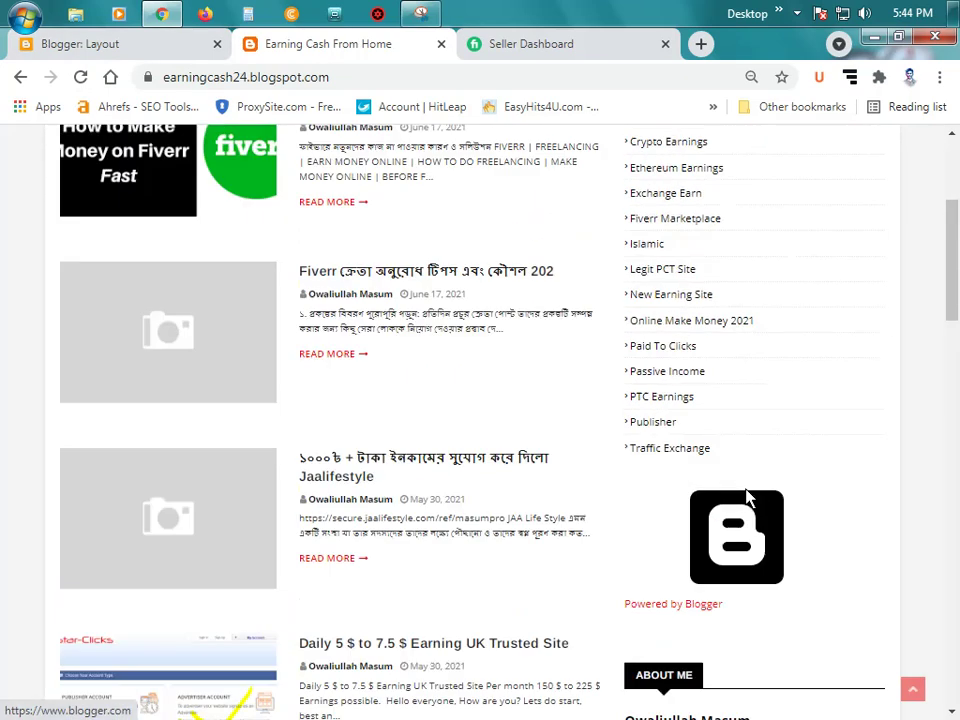
pyautogui.scroll(3, 746, 499)
pyautogui.scroll(-2, 746, 499)
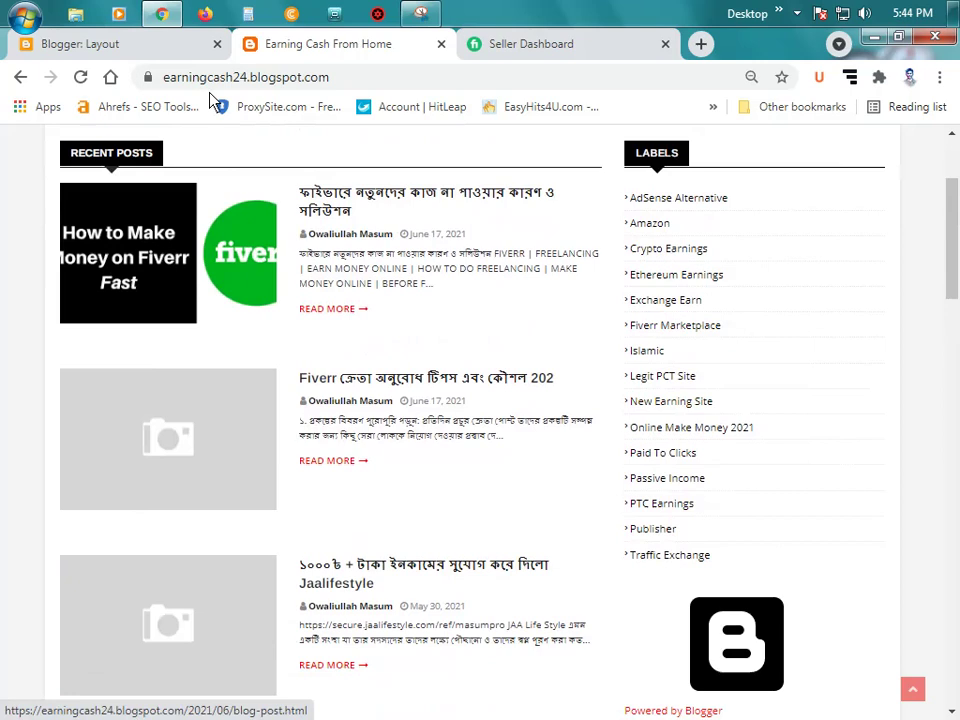
pyautogui.click(156, 55)
pyautogui.scroll(5, 834, 461)
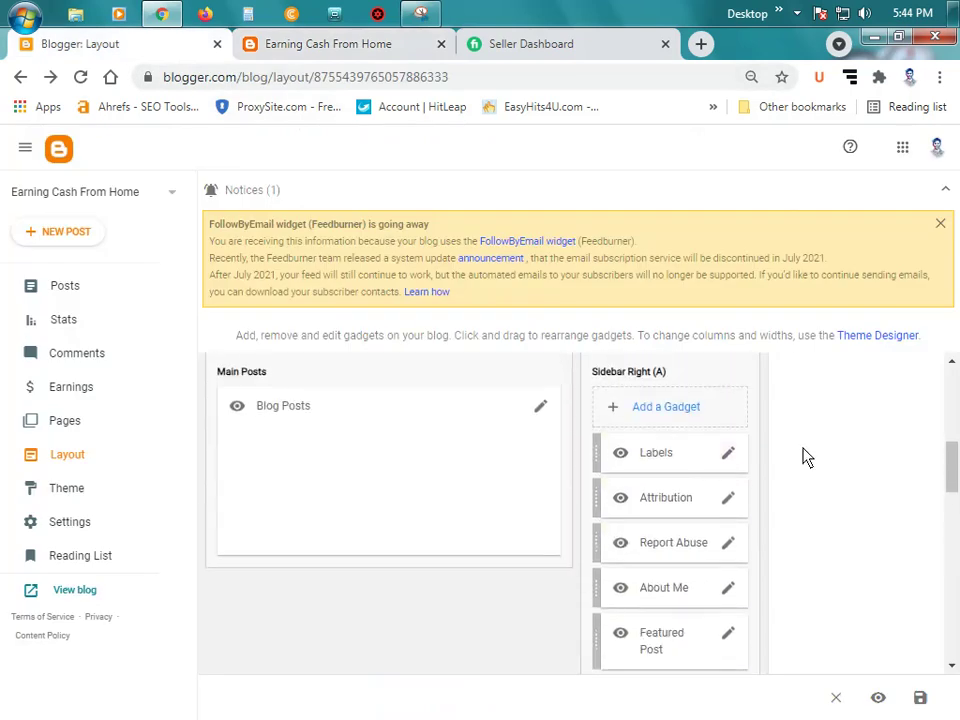
# Step: Edit the Attribution gadget's copyright text and save the gadget settings
pyautogui.click(730, 505)
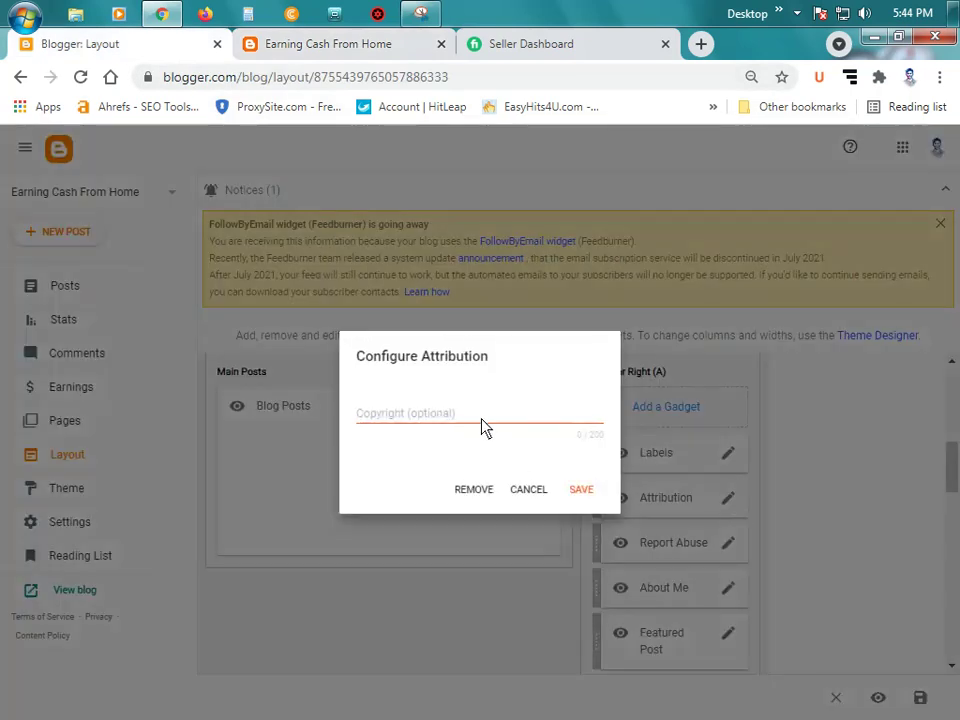
pyautogui.click(485, 420)
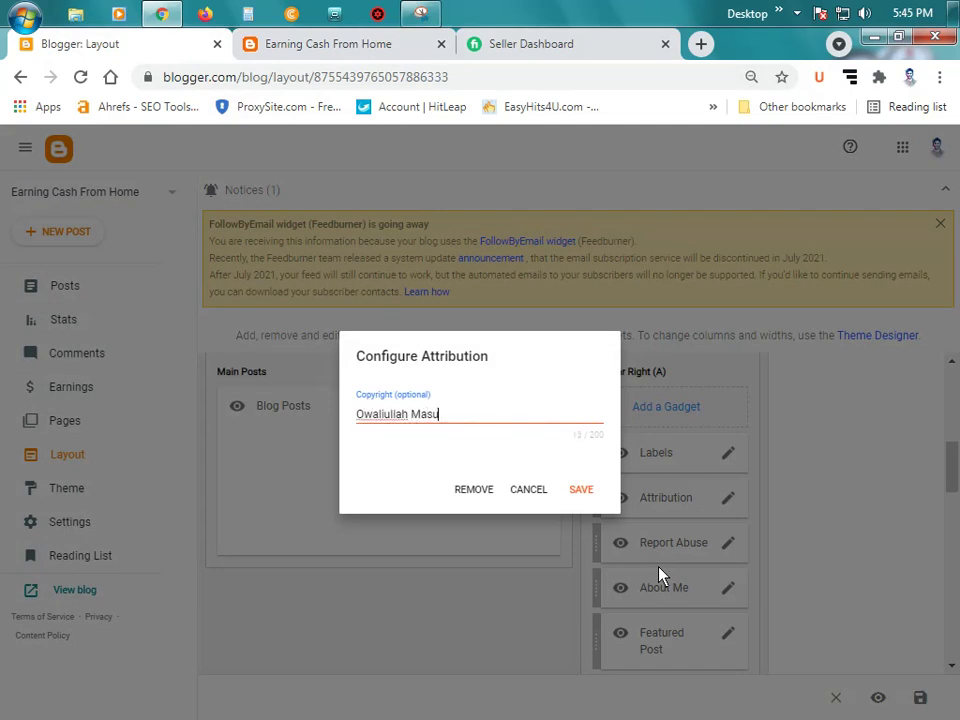
pyautogui.click(583, 490)
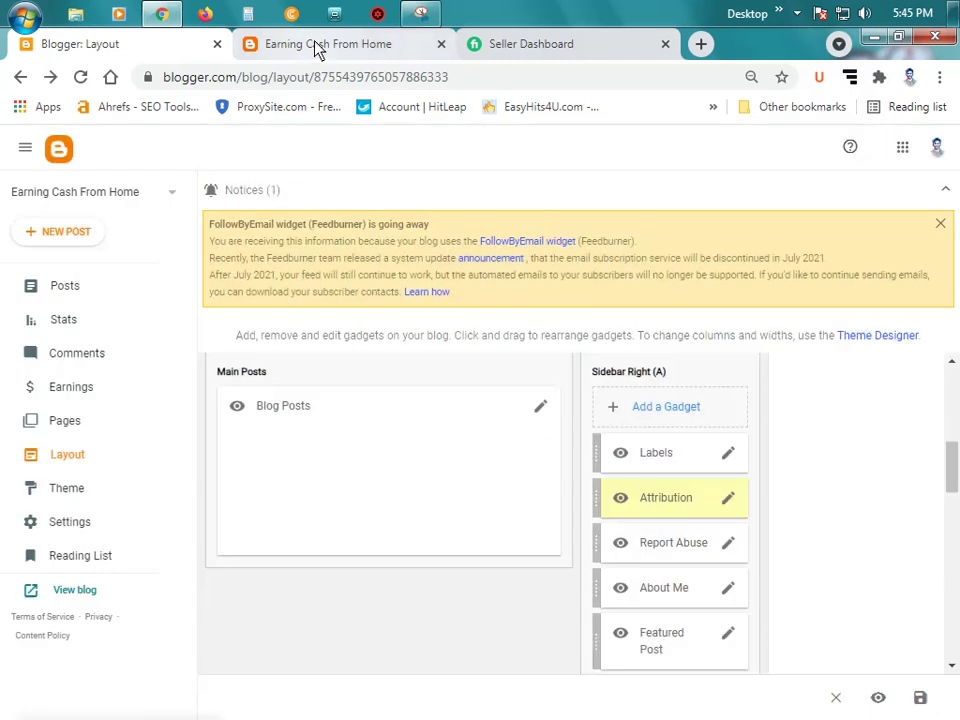
pyautogui.click(317, 45)
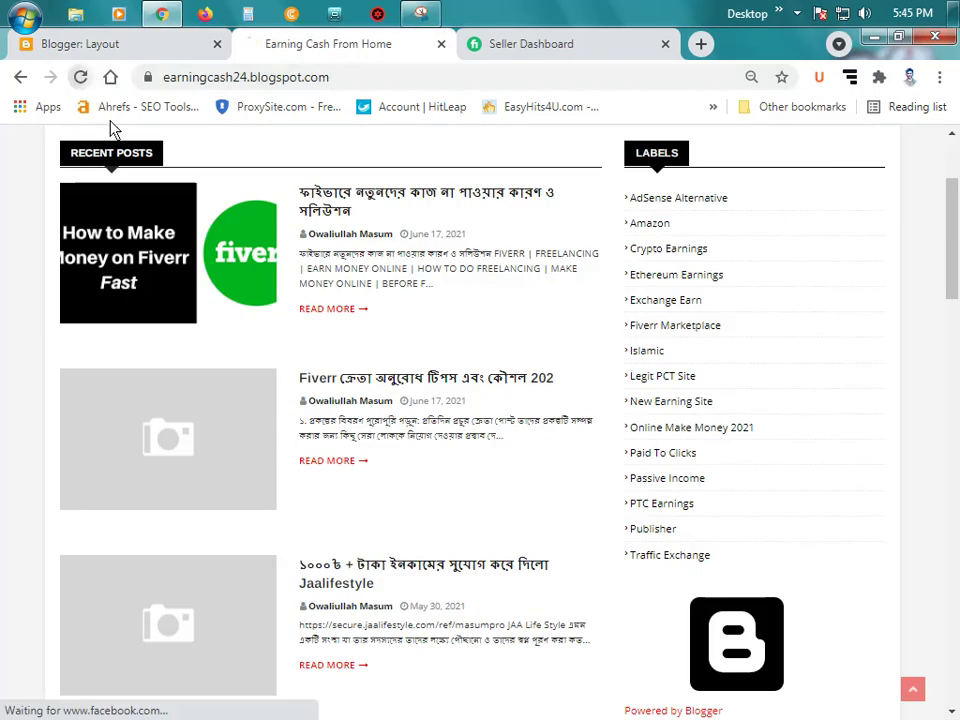
pyautogui.scroll(-2, 836, 535)
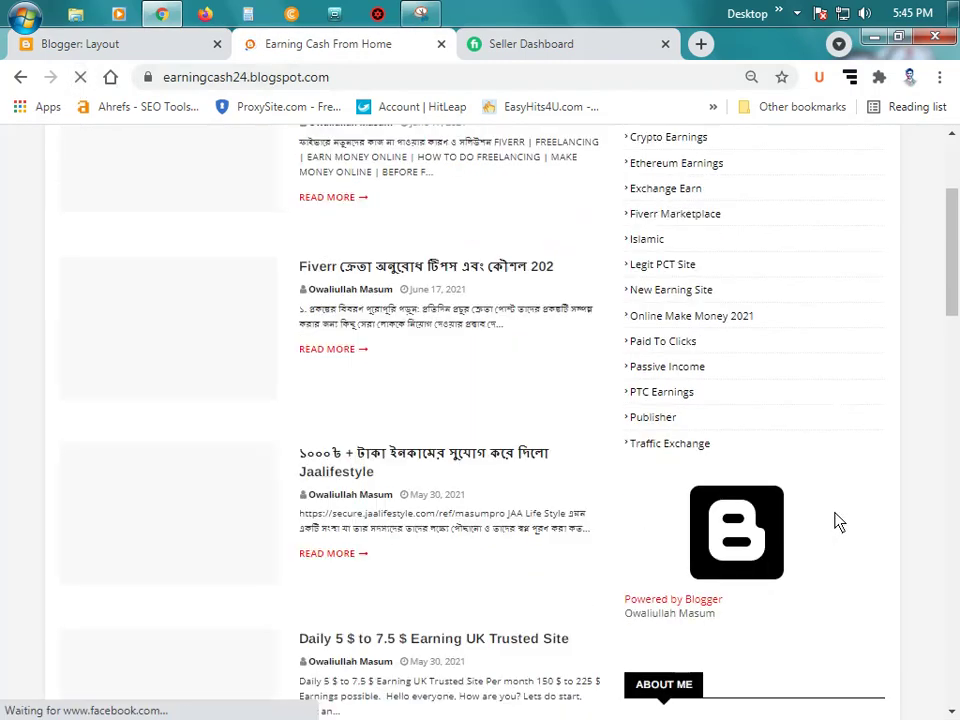
pyautogui.scroll(1, 838, 522)
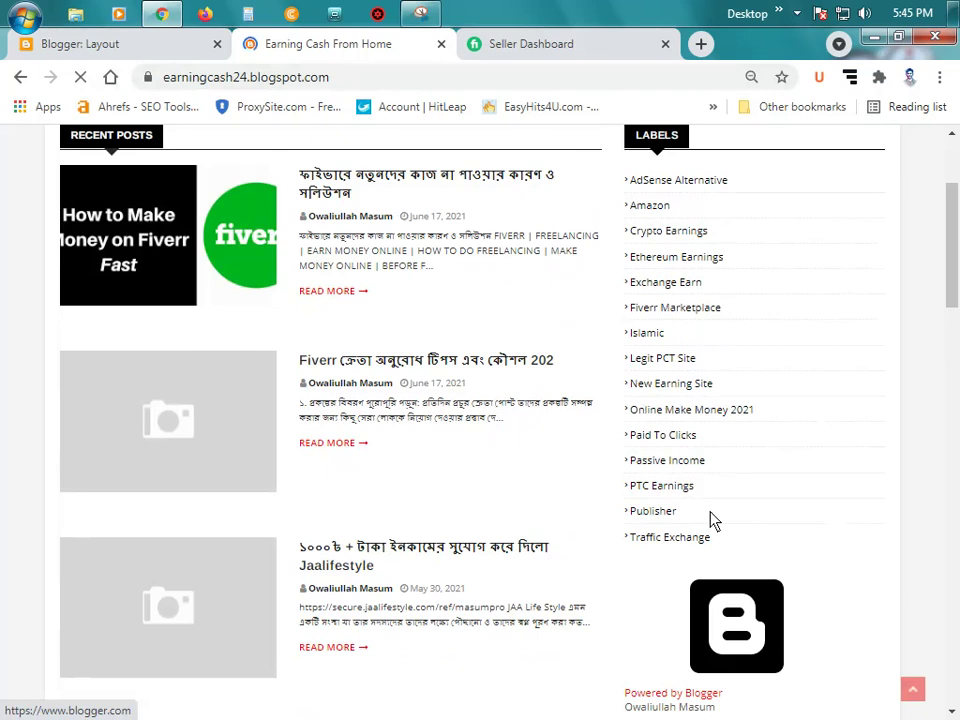
pyautogui.click(90, 45)
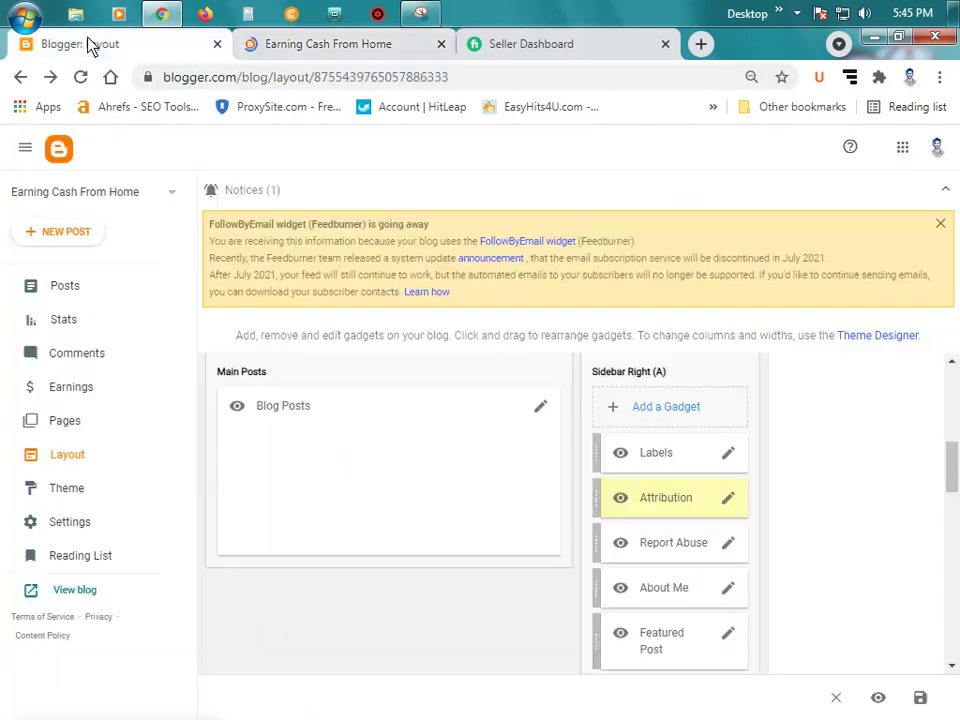
# Step: Remove the Attribution gadget and reload the blog to confirm 'Powered by Blogger' is gone
pyautogui.click(729, 502)
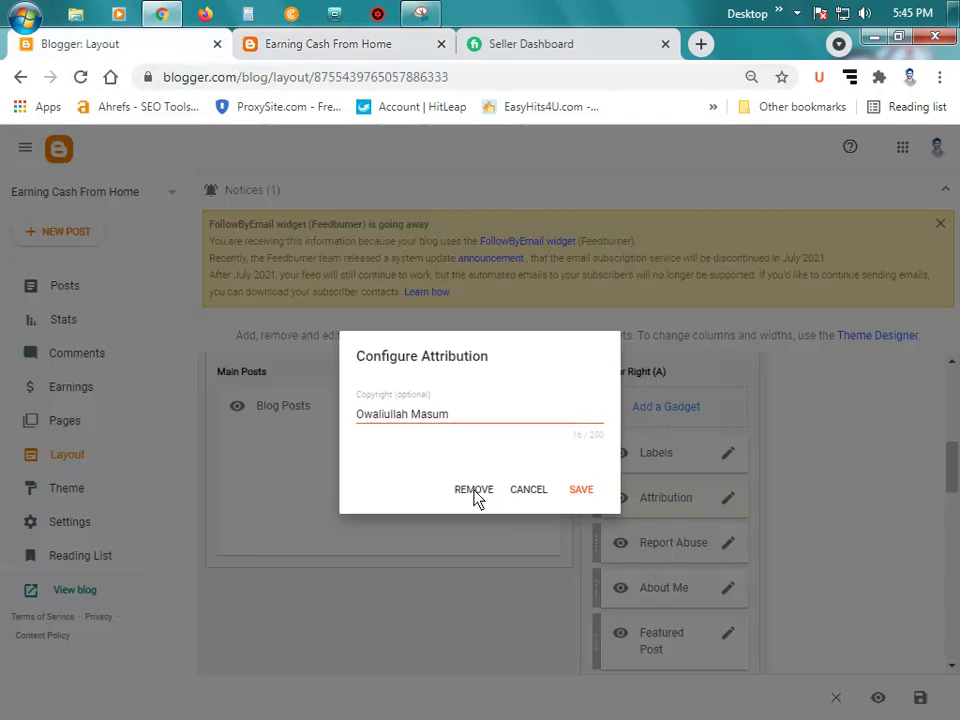
pyautogui.click(474, 490)
pyautogui.click(574, 463)
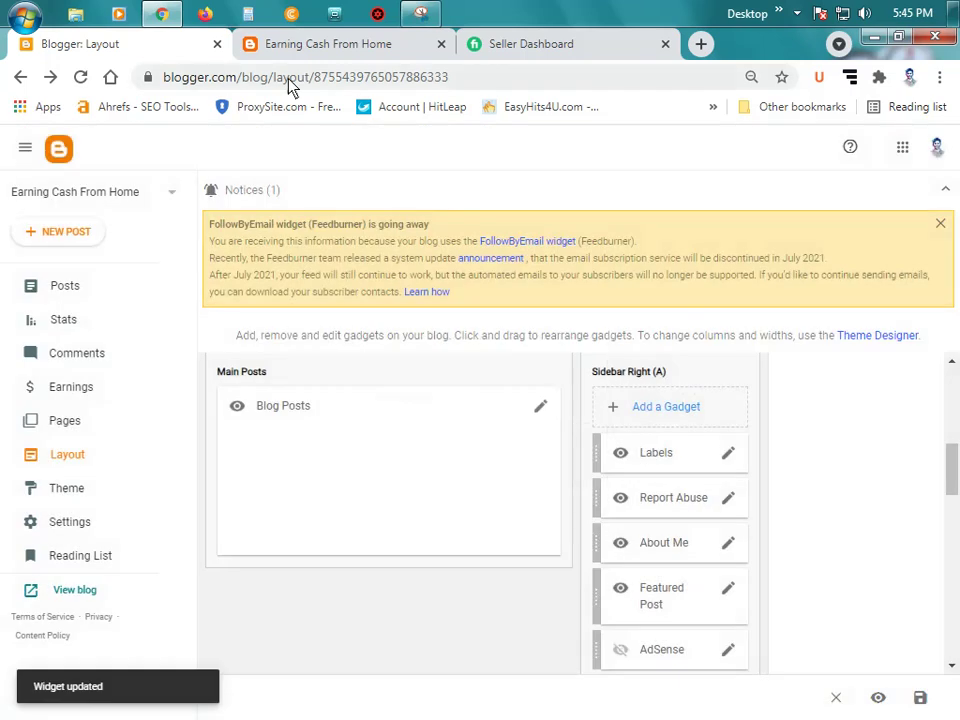
pyautogui.click(328, 44)
pyautogui.click(80, 77)
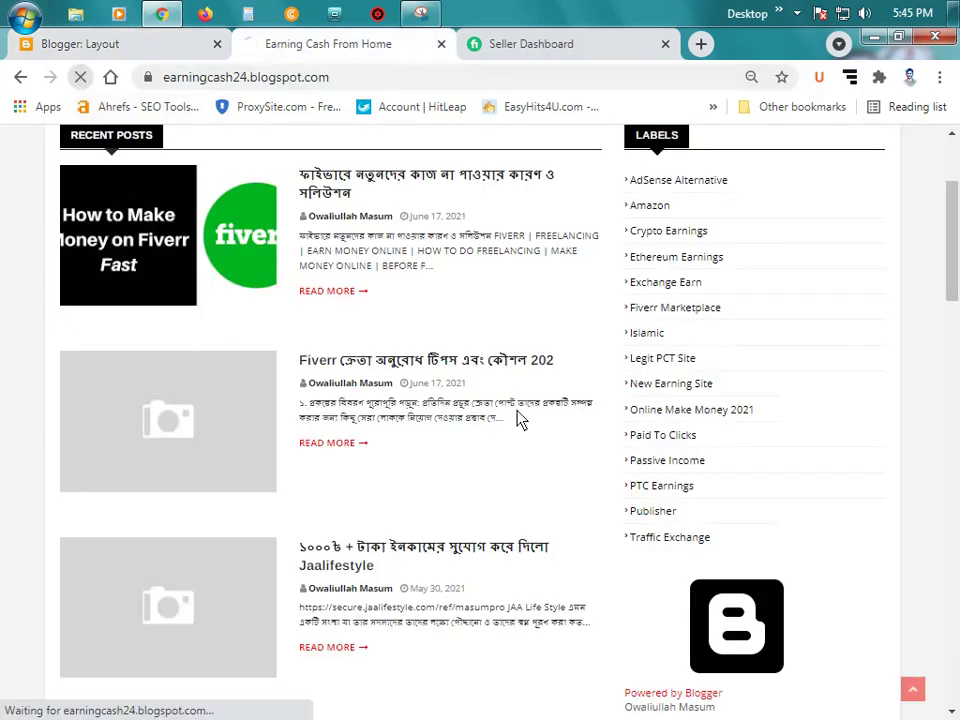
pyautogui.scroll(-1, 707, 583)
pyautogui.scroll(1, 697, 548)
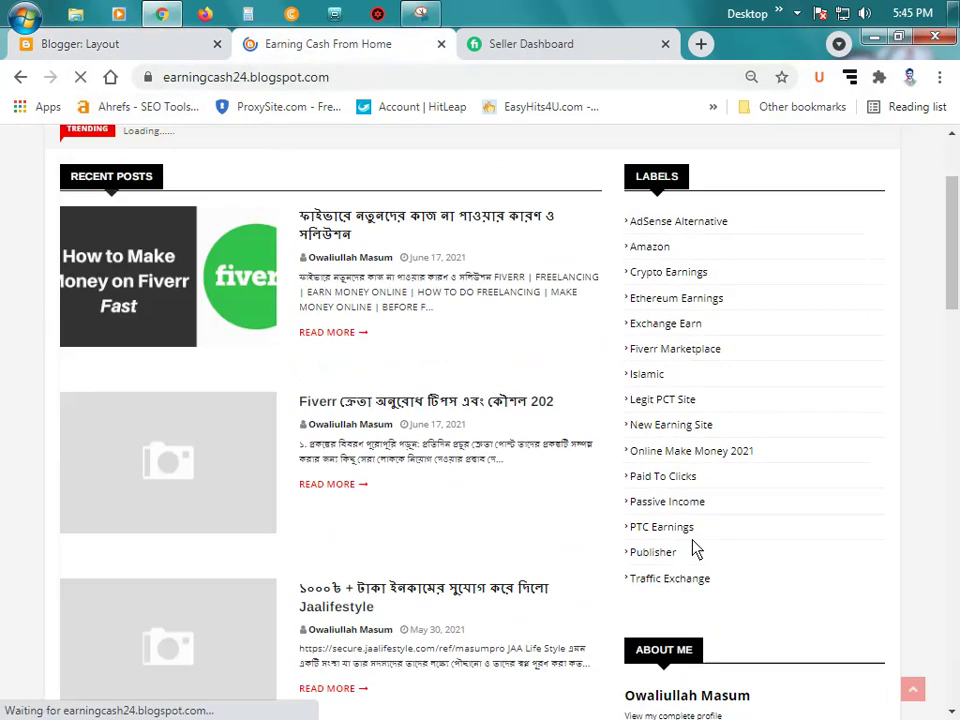
pyautogui.scroll(-2, 718, 404)
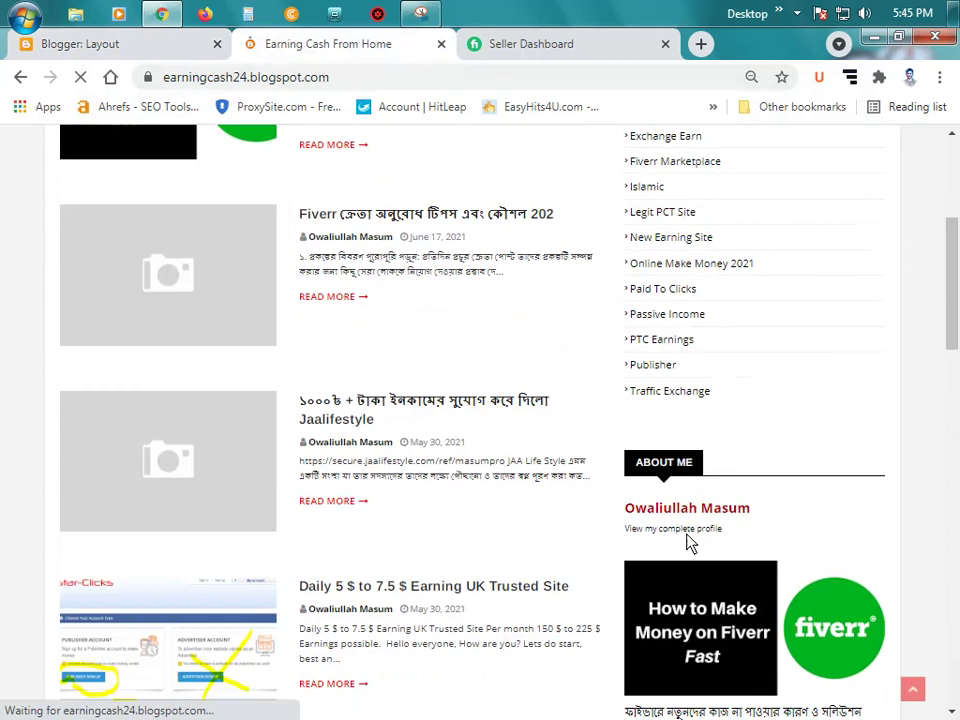
# Step: Turn on Show location in the About Me gadget, save, and preview the profile on the blog
pyautogui.click(122, 45)
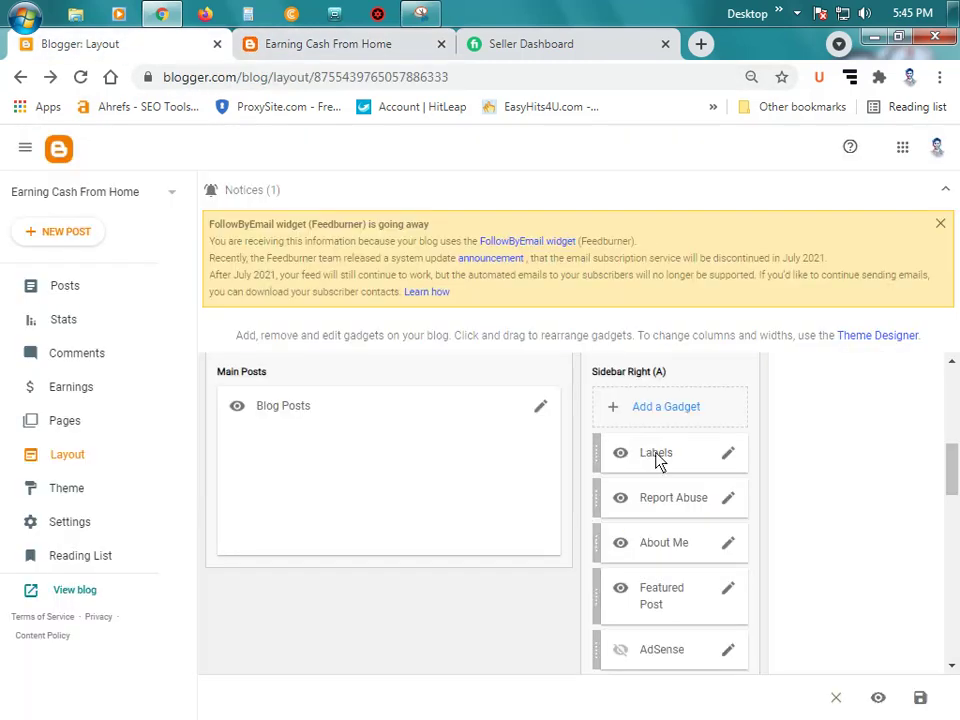
pyautogui.scroll(-2, 658, 456)
pyautogui.click(727, 452)
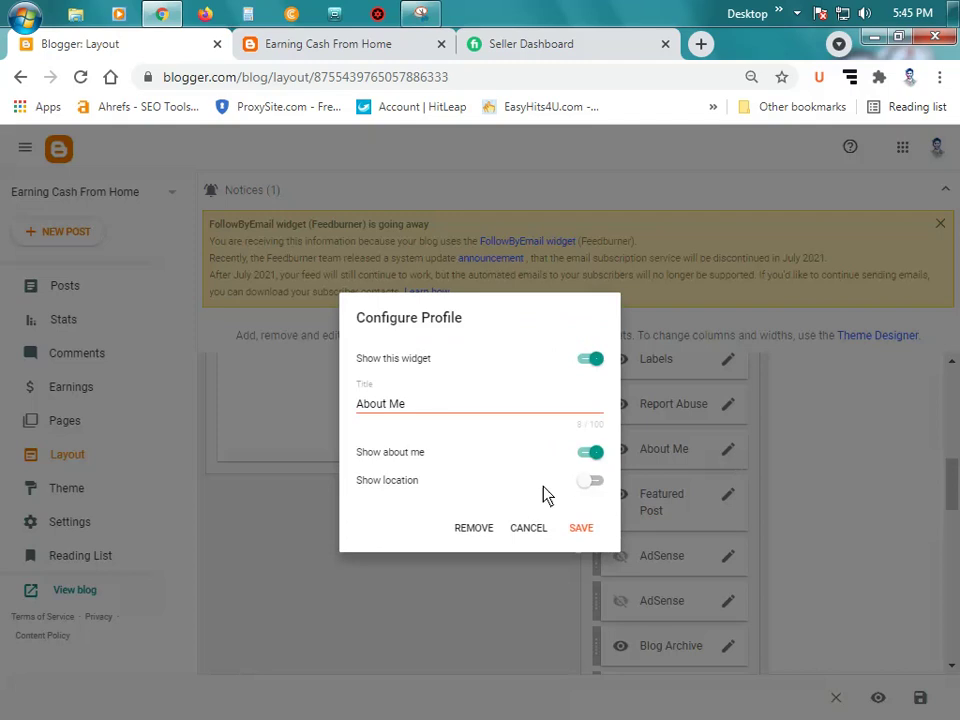
pyautogui.click(591, 481)
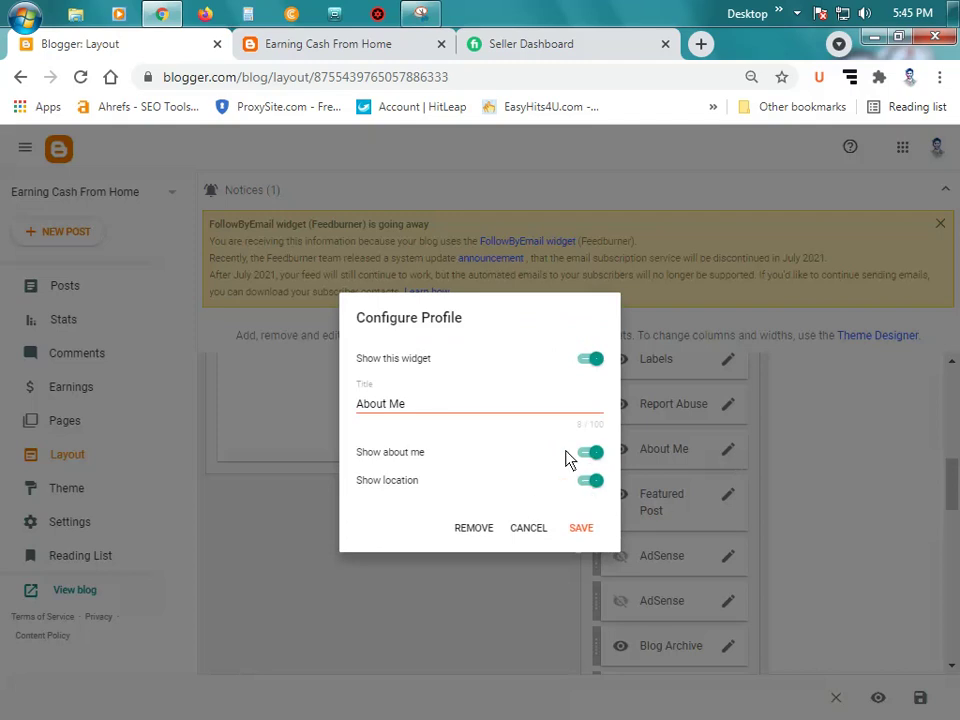
pyautogui.click(467, 411)
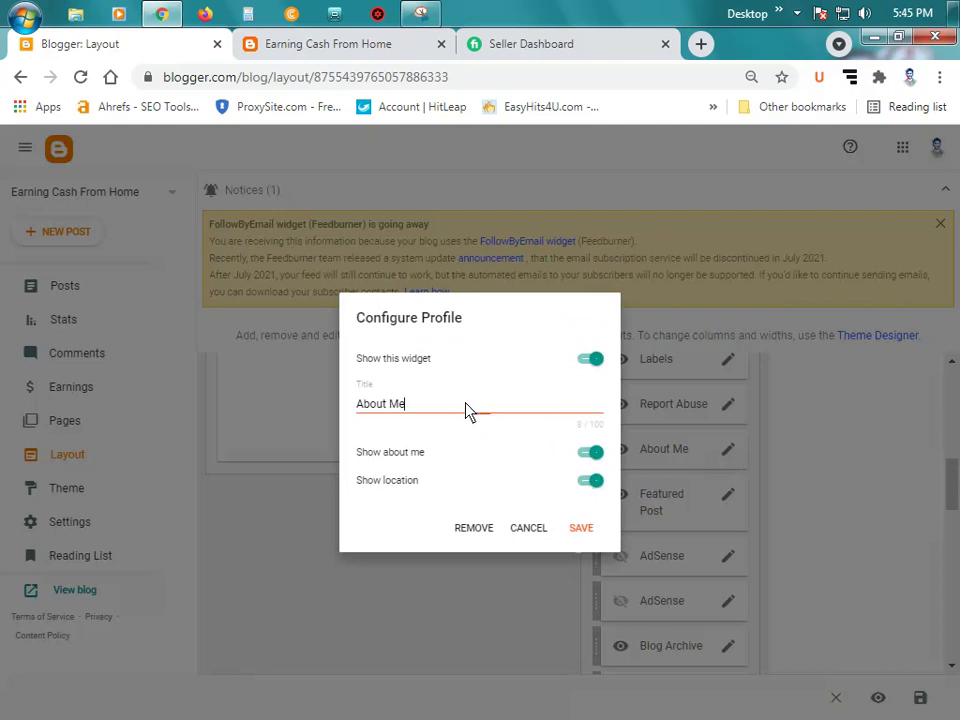
pyautogui.click(578, 528)
pyautogui.click(296, 46)
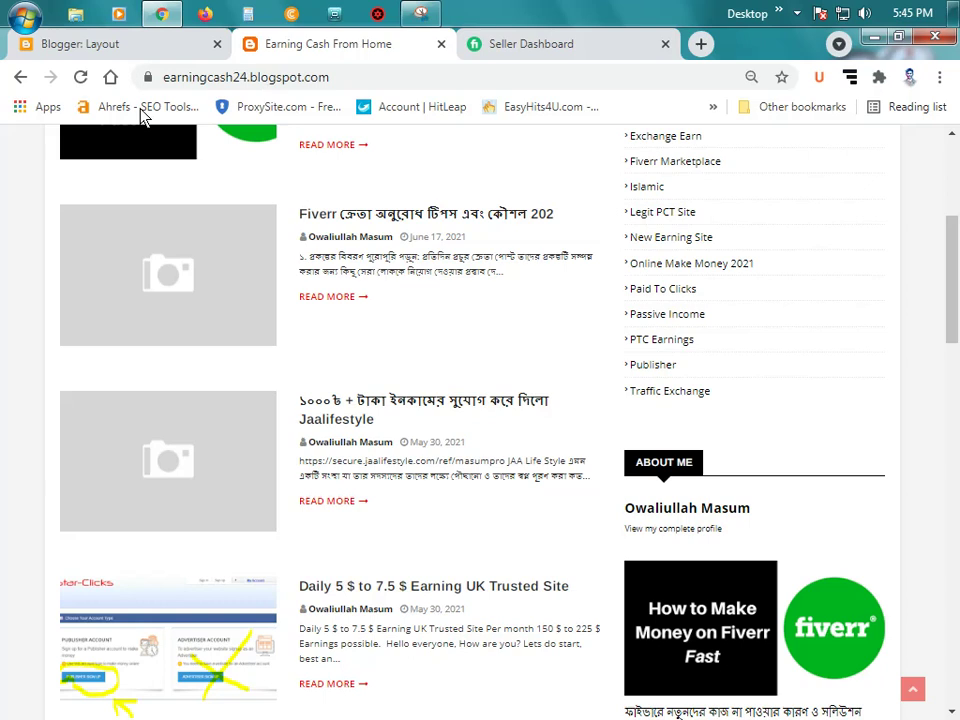
pyautogui.click(80, 78)
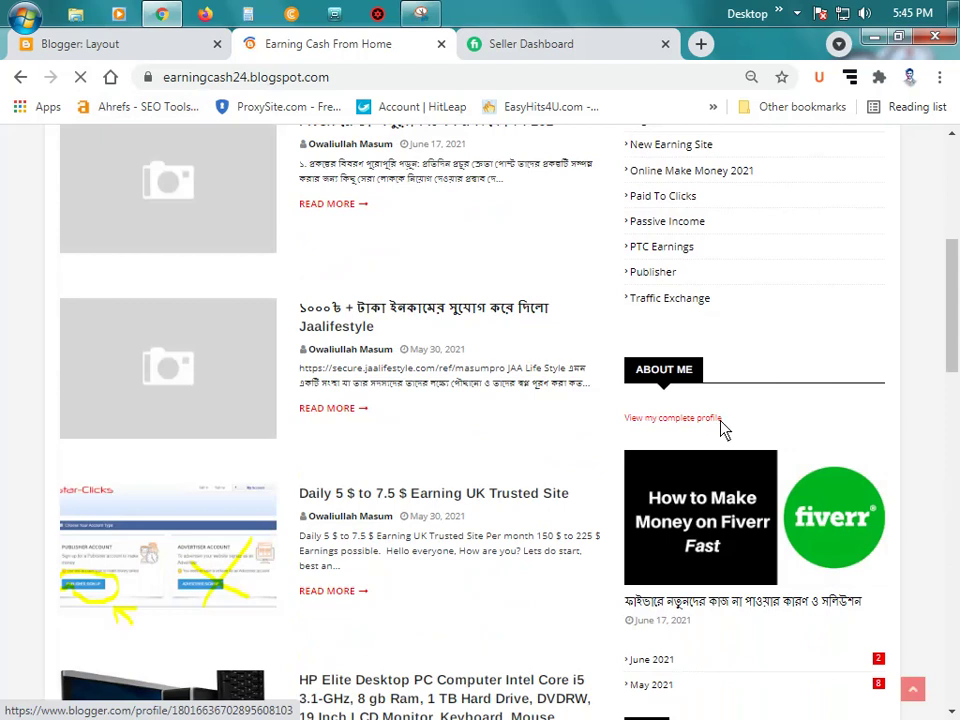
pyautogui.click(670, 424)
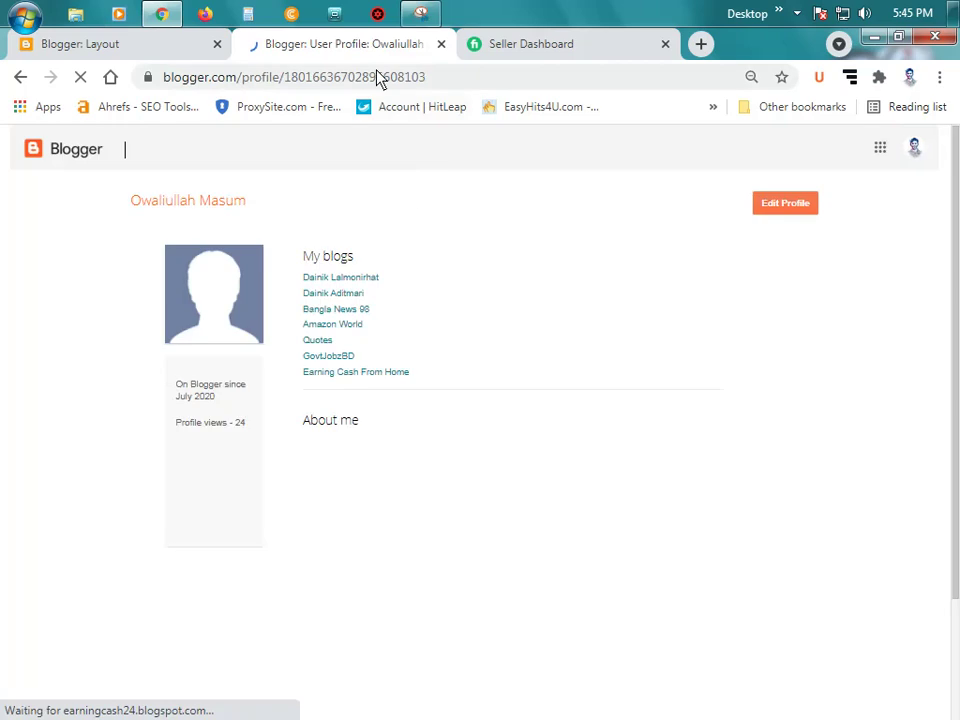
pyautogui.click(20, 77)
# Step: Switch the About Me gadget's Show location back off and save
pyautogui.hotkey('ctrl', '1')
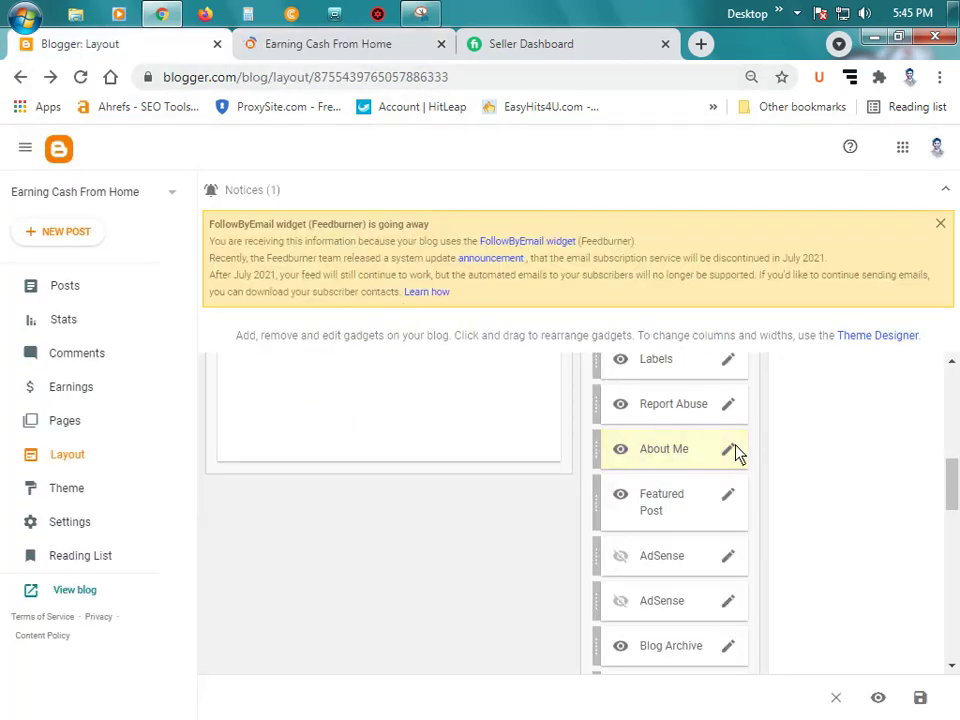
pyautogui.click(733, 451)
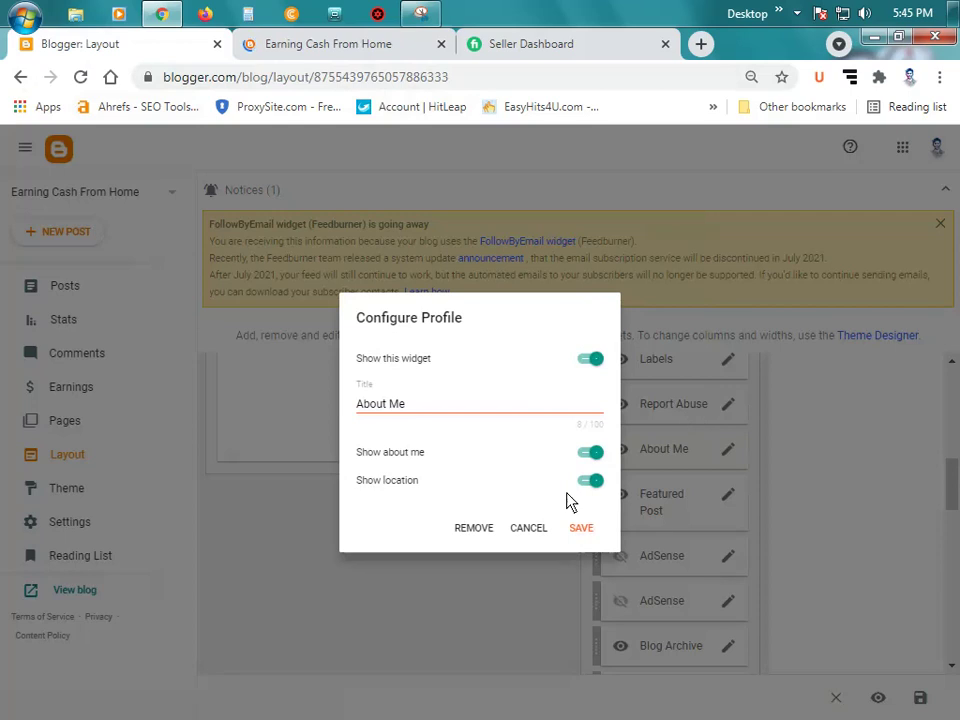
pyautogui.click(585, 481)
pyautogui.click(584, 530)
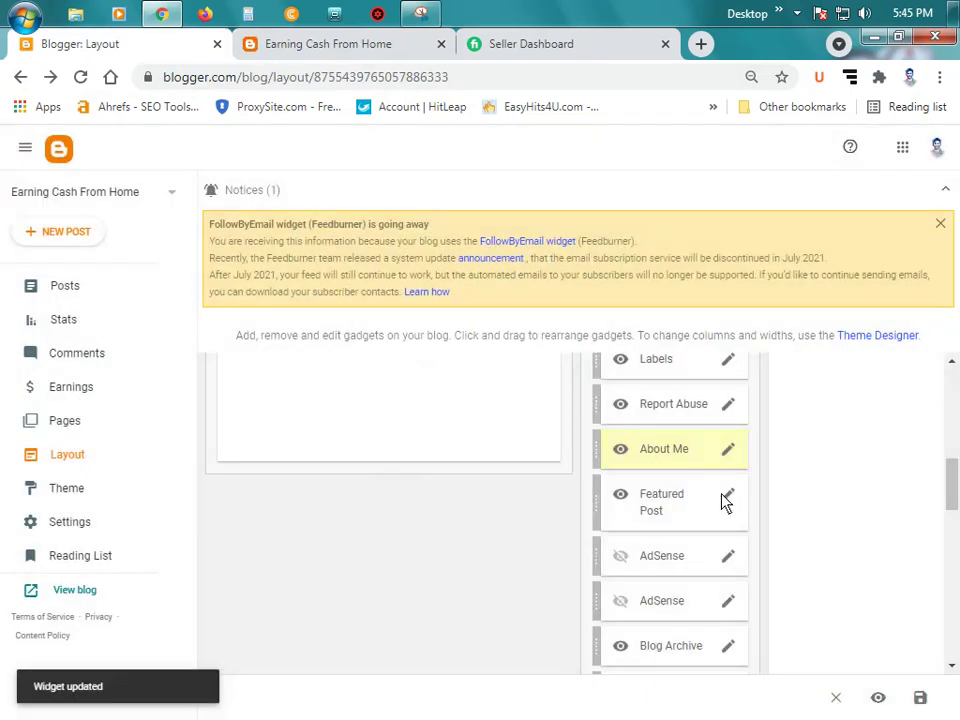
pyautogui.scroll(-2, 724, 505)
pyautogui.scroll(-7, 725, 508)
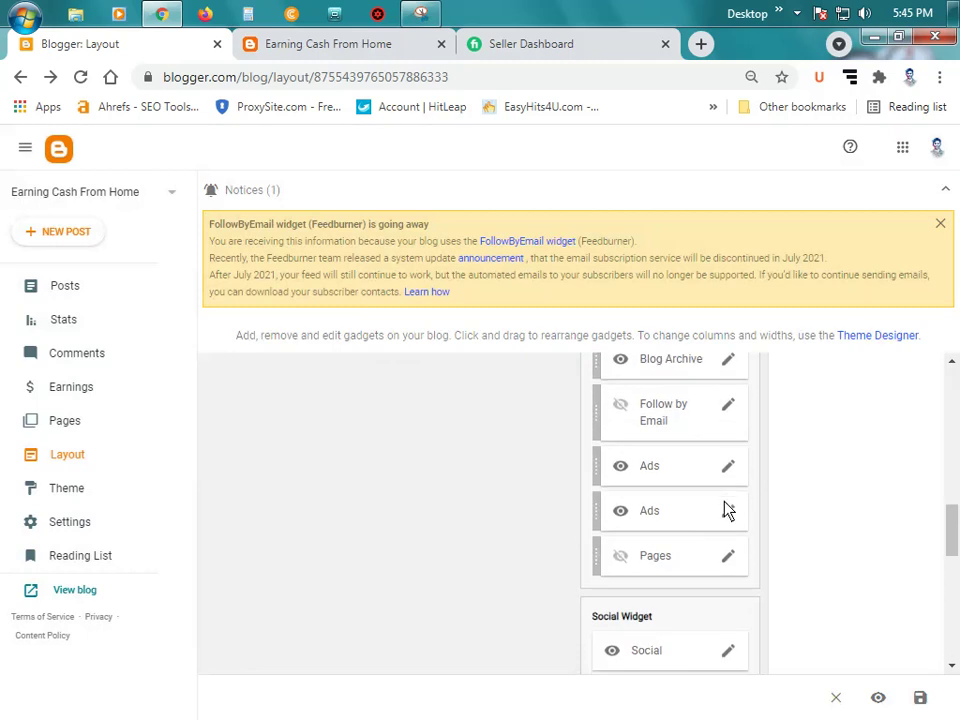
pyautogui.scroll(-4, 727, 510)
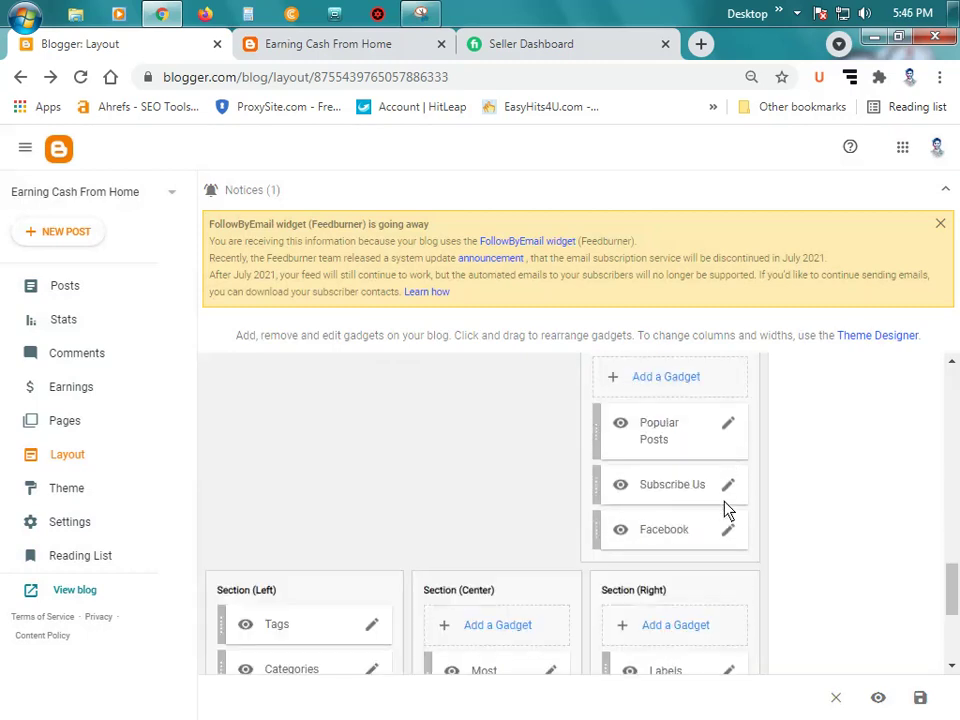
# Step: Review the live blog sidebar, then open the Subscribe Us gadget's HTML/JavaScript settings
pyautogui.click(336, 46)
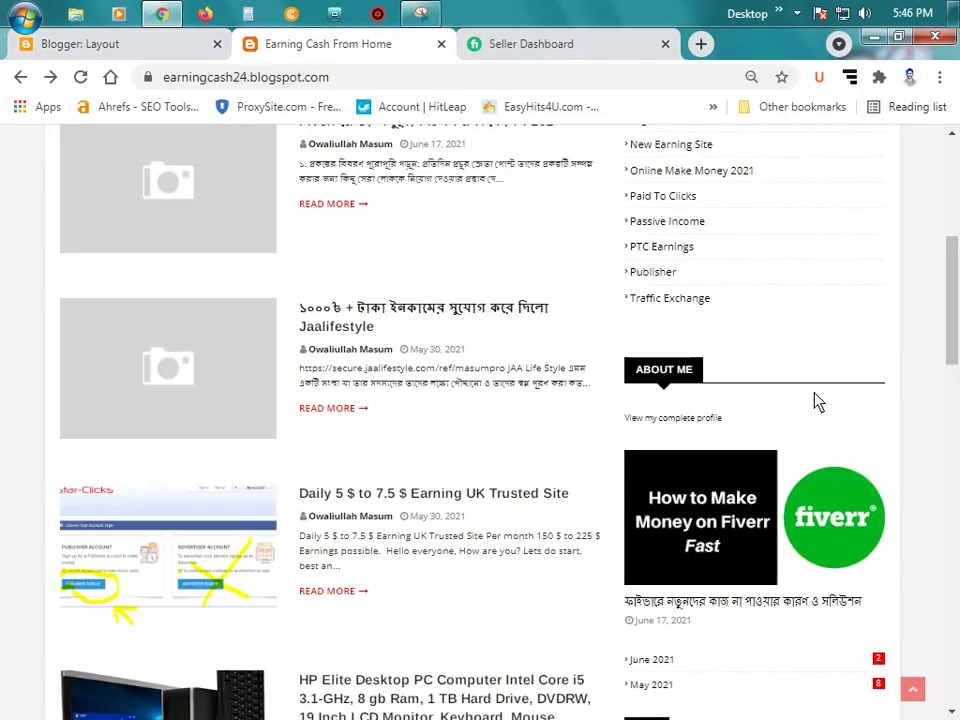
pyautogui.scroll(-7, 754, 321)
pyautogui.scroll(-5, 754, 330)
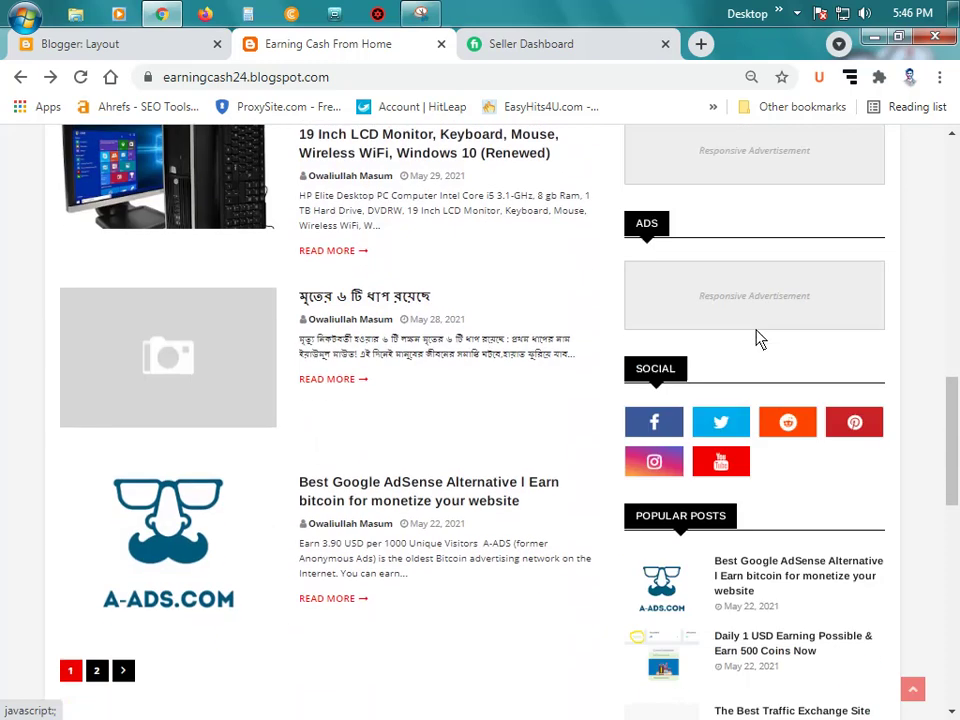
pyautogui.scroll(-2, 777, 352)
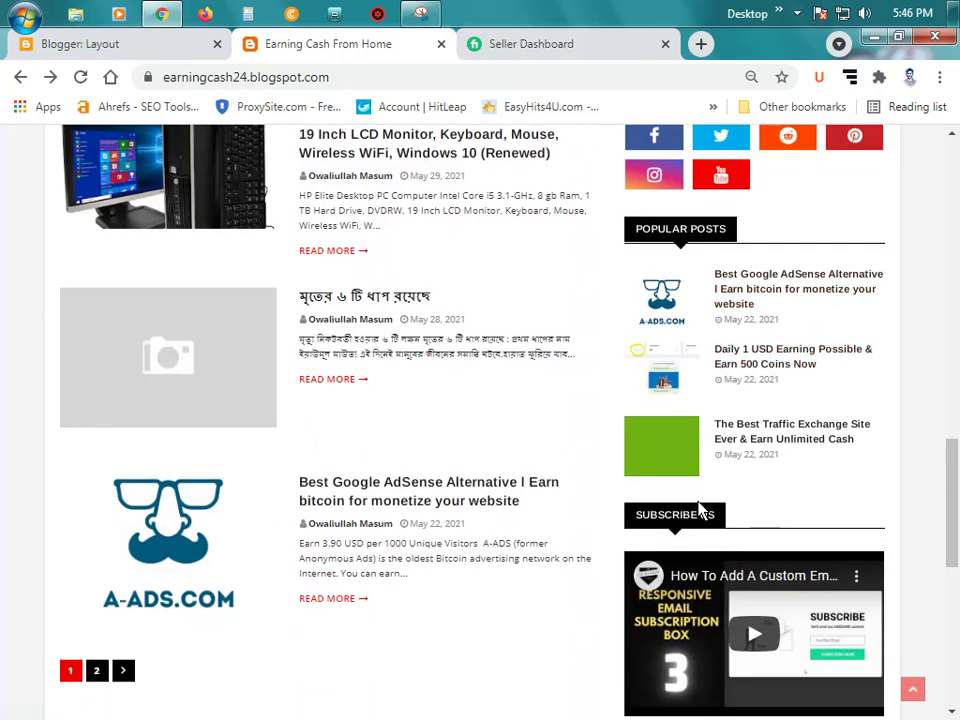
pyautogui.scroll(-4, 712, 520)
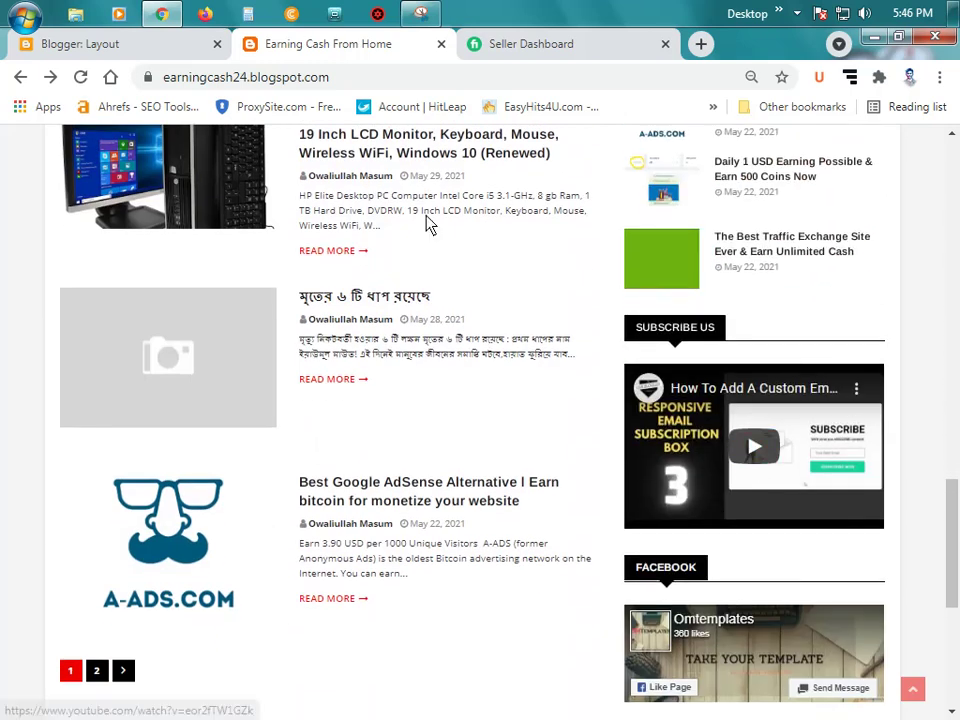
pyautogui.click(121, 52)
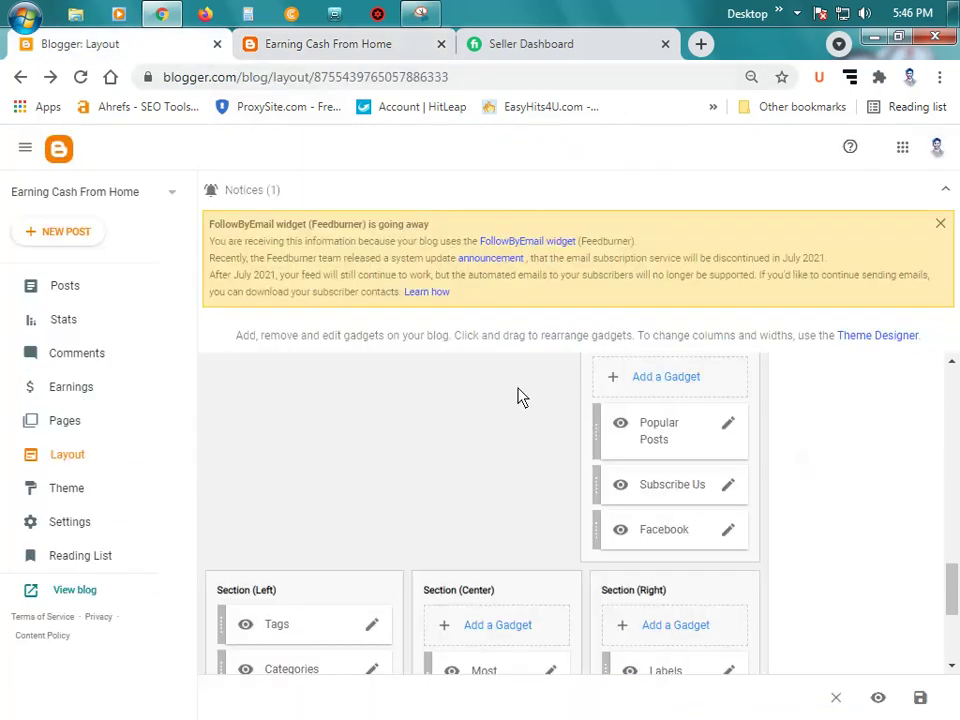
pyautogui.click(728, 486)
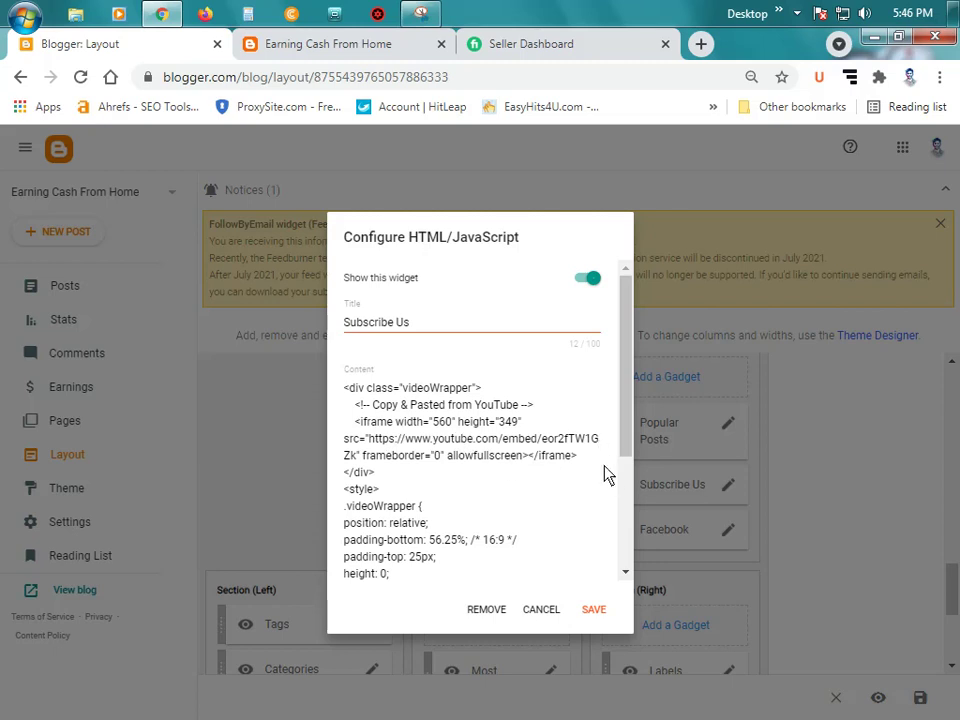
# Step: Open youtube.com in a new browser tab
pyautogui.click(533, 47)
pyautogui.click(701, 44)
pyautogui.write('y')
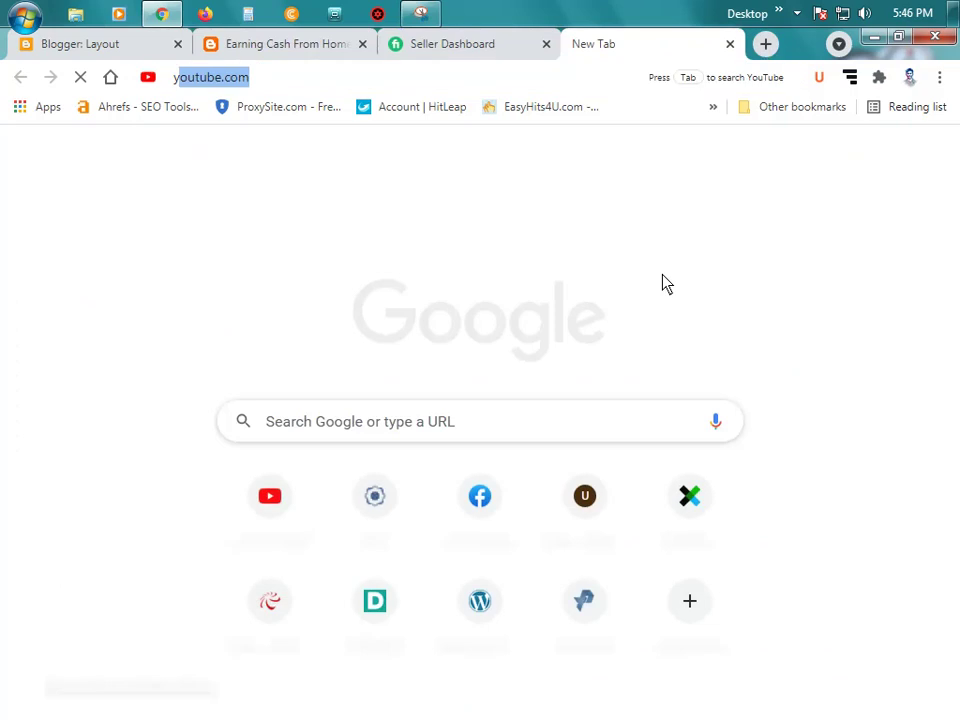
pyautogui.write('o')
pyautogui.press('Return')
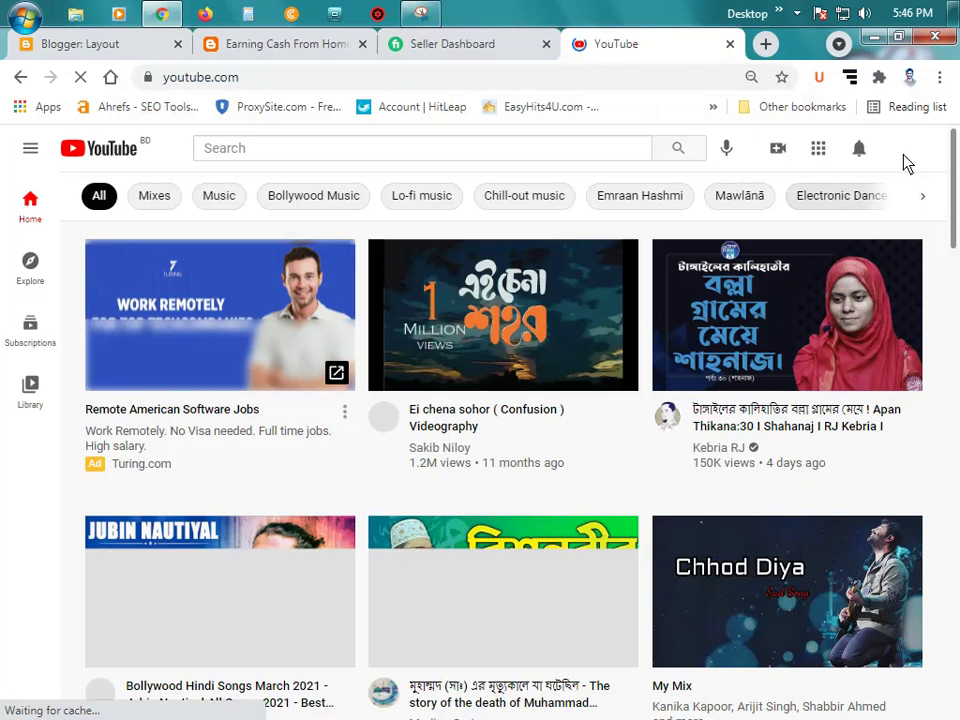
# Step: Go to your own YouTube channel's home page from the account menu and browse it
pyautogui.click(907, 155)
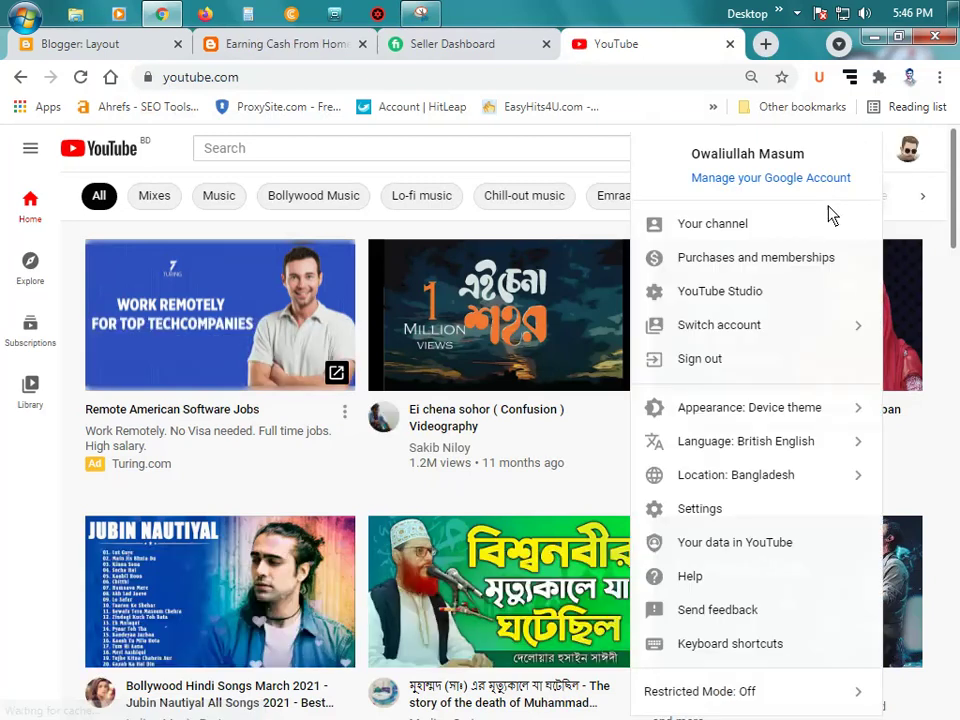
pyautogui.click(741, 245)
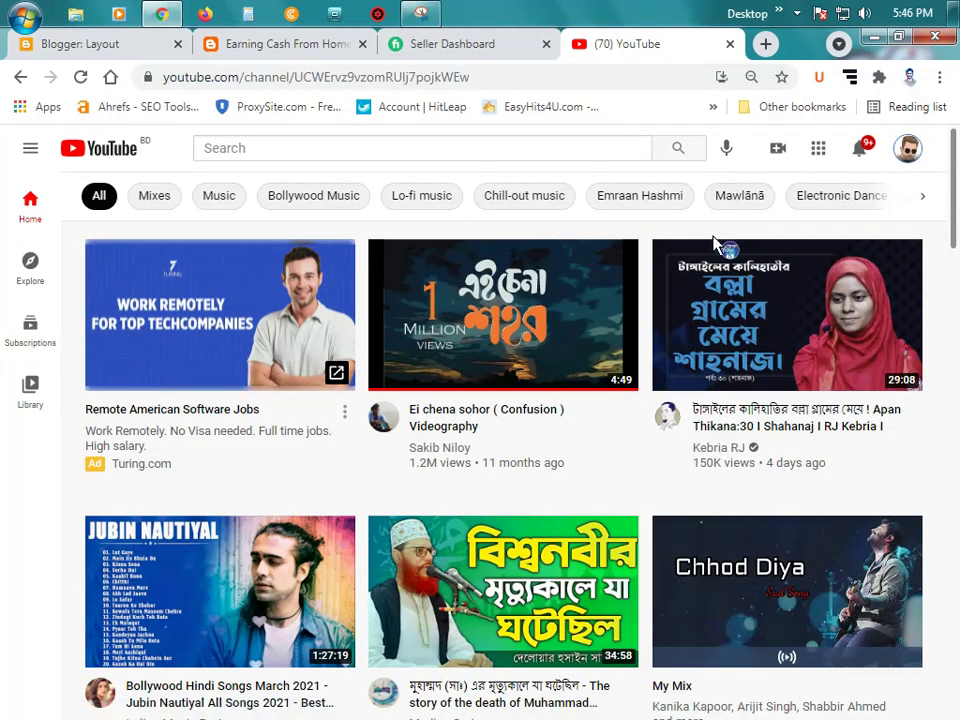
pyautogui.scroll(-3, 418, 486)
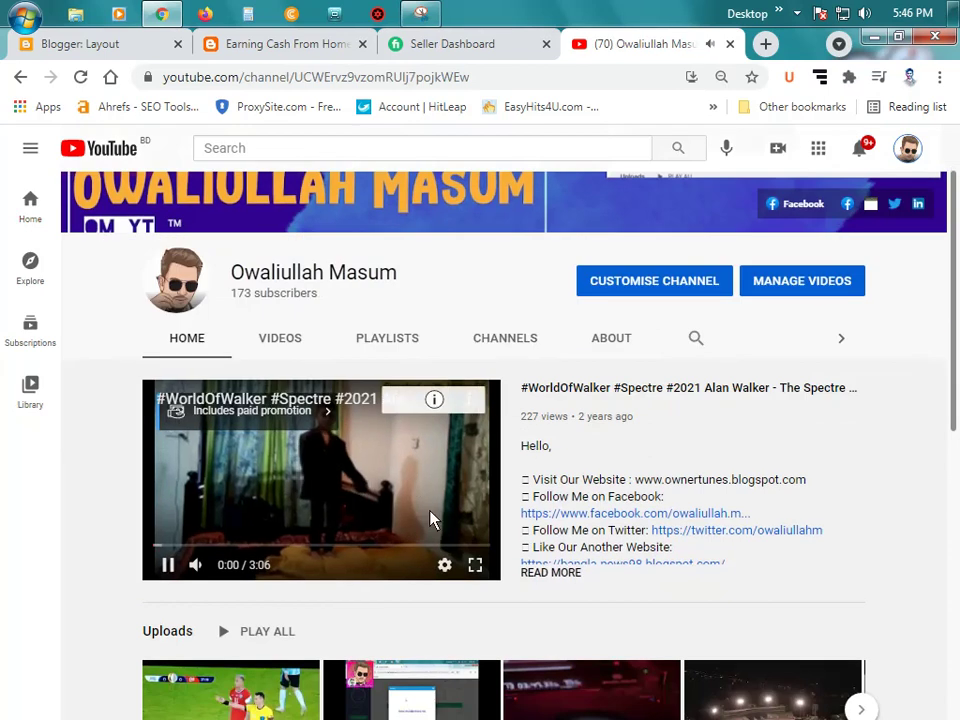
pyautogui.scroll(3, 407, 279)
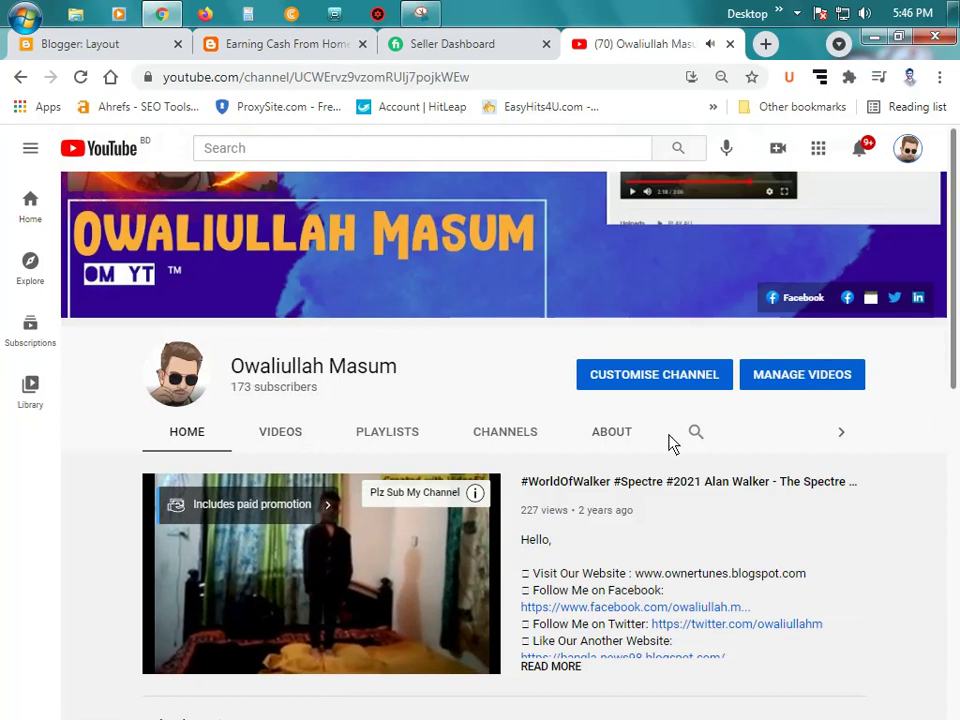
pyautogui.scroll(-3, 669, 444)
pyautogui.scroll(-3, 675, 447)
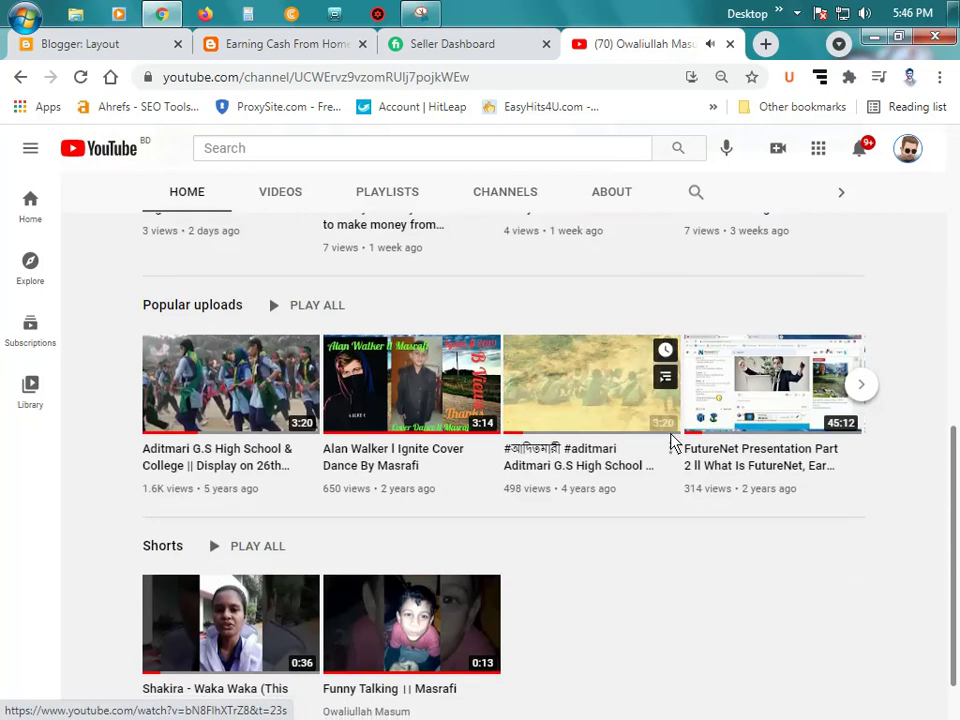
pyautogui.scroll(1, 671, 437)
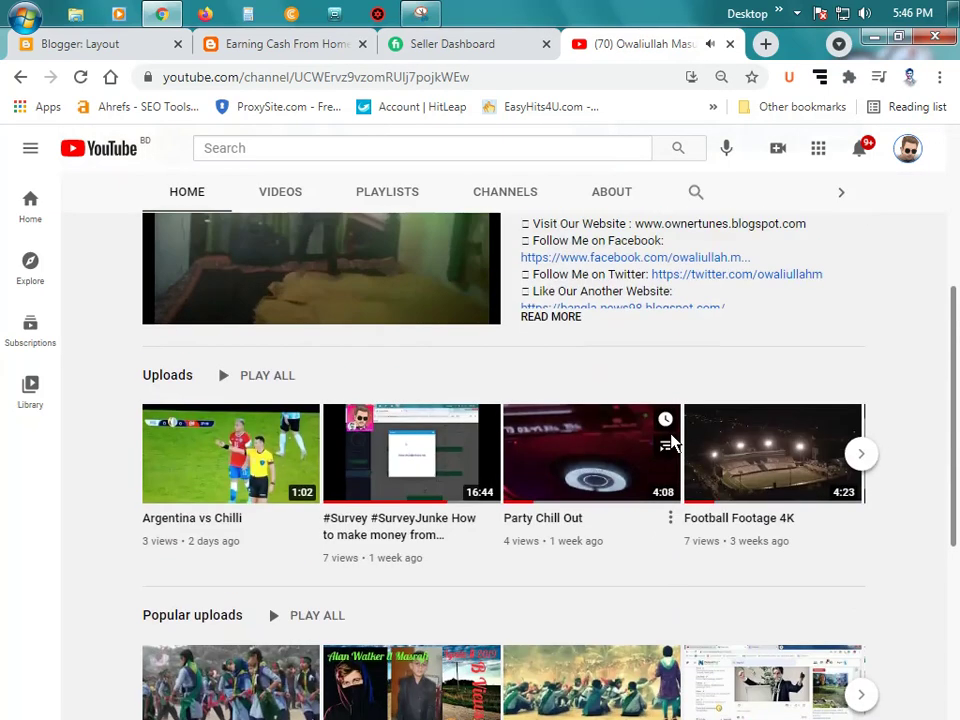
pyautogui.scroll(3, 671, 443)
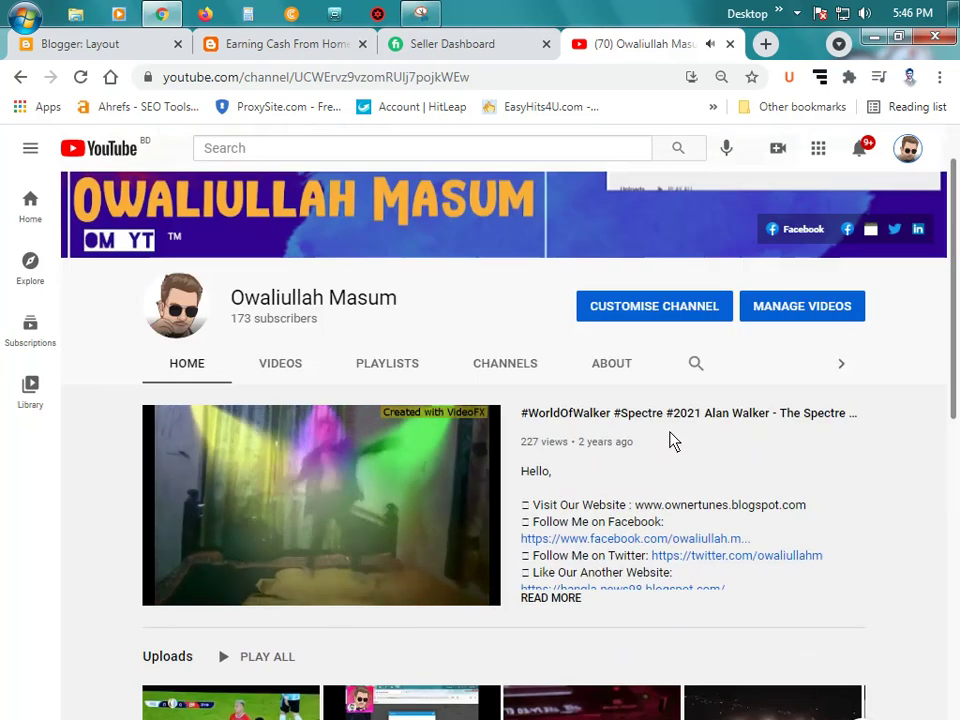
pyautogui.scroll(-3, 671, 441)
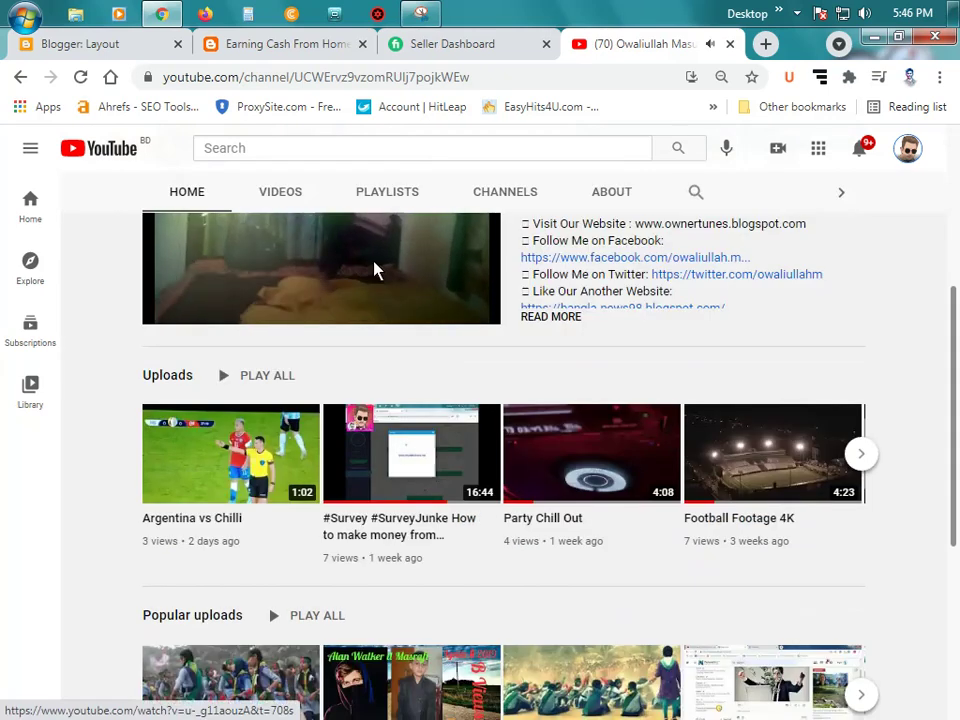
# Step: Page through the channel's Created playlists and open the Blogger ll CMS Web Developer playlist
pyautogui.click(387, 193)
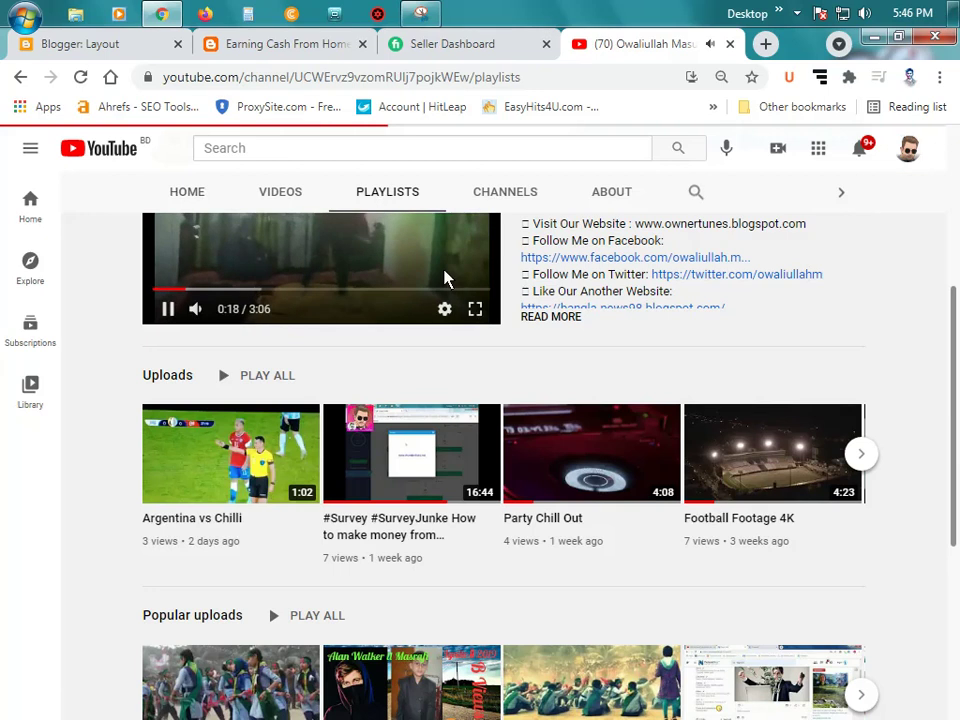
pyautogui.scroll(-3, 470, 318)
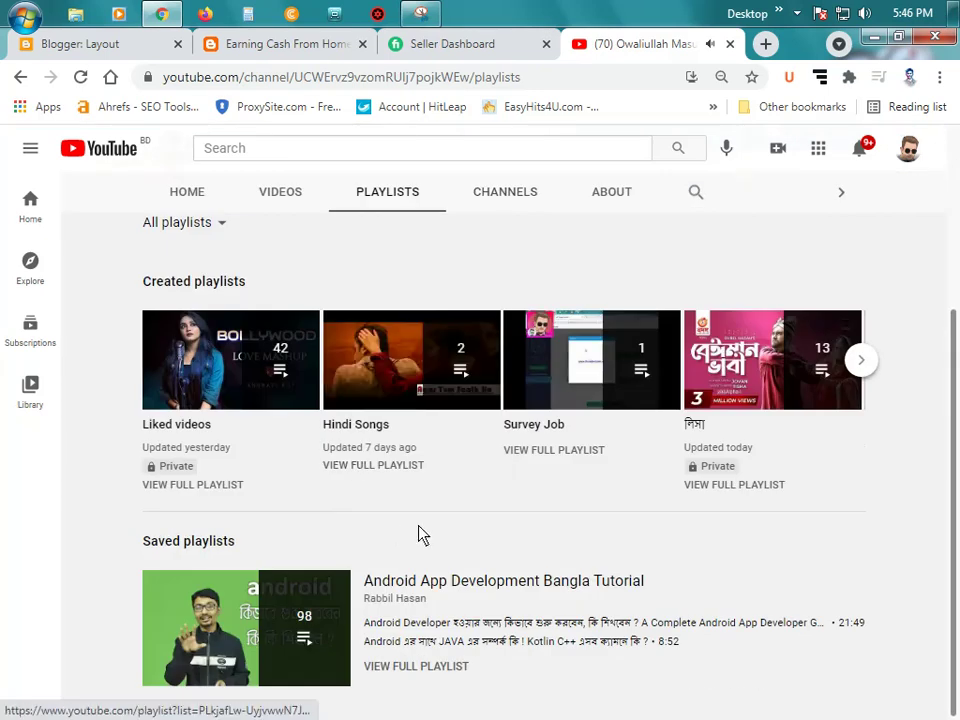
pyautogui.scroll(3, 422, 530)
pyautogui.scroll(-1, 424, 514)
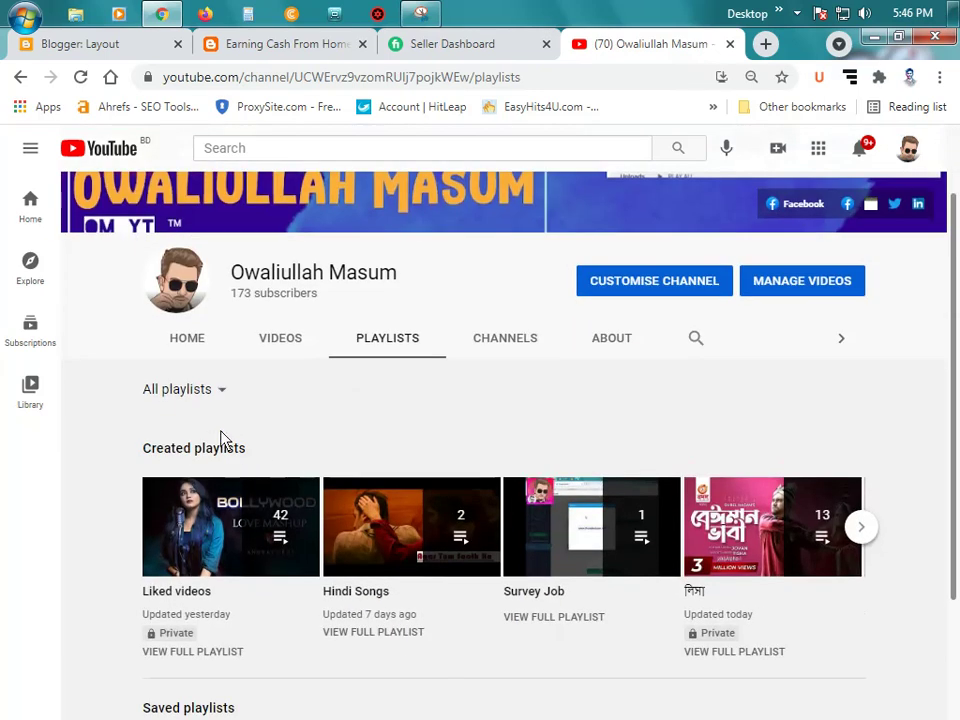
pyautogui.scroll(-1, 535, 425)
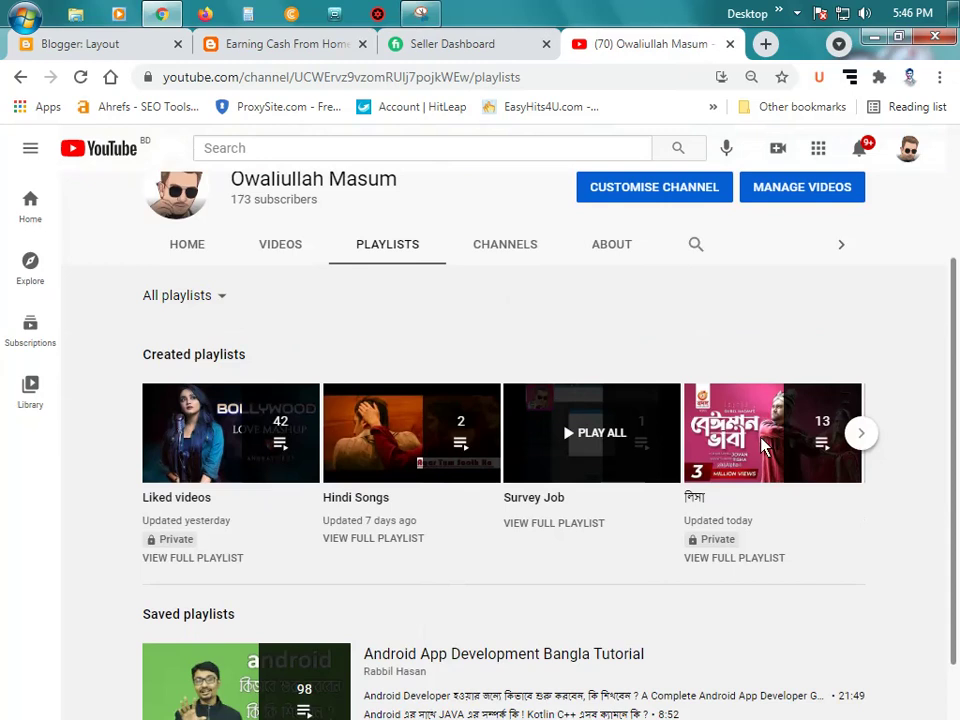
pyautogui.click(862, 434)
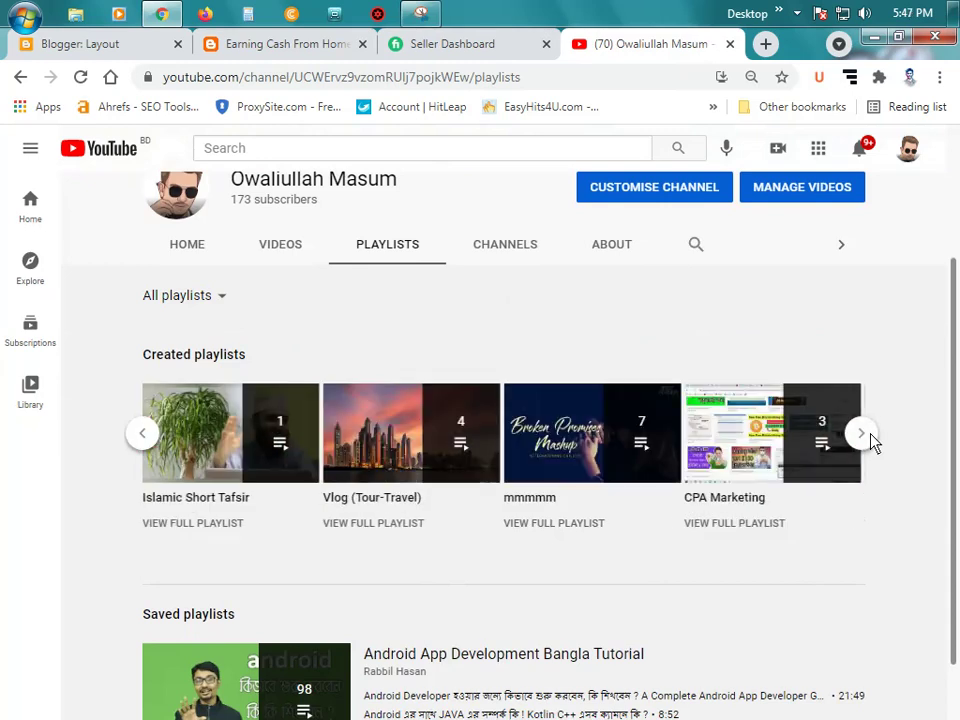
pyautogui.click(862, 434)
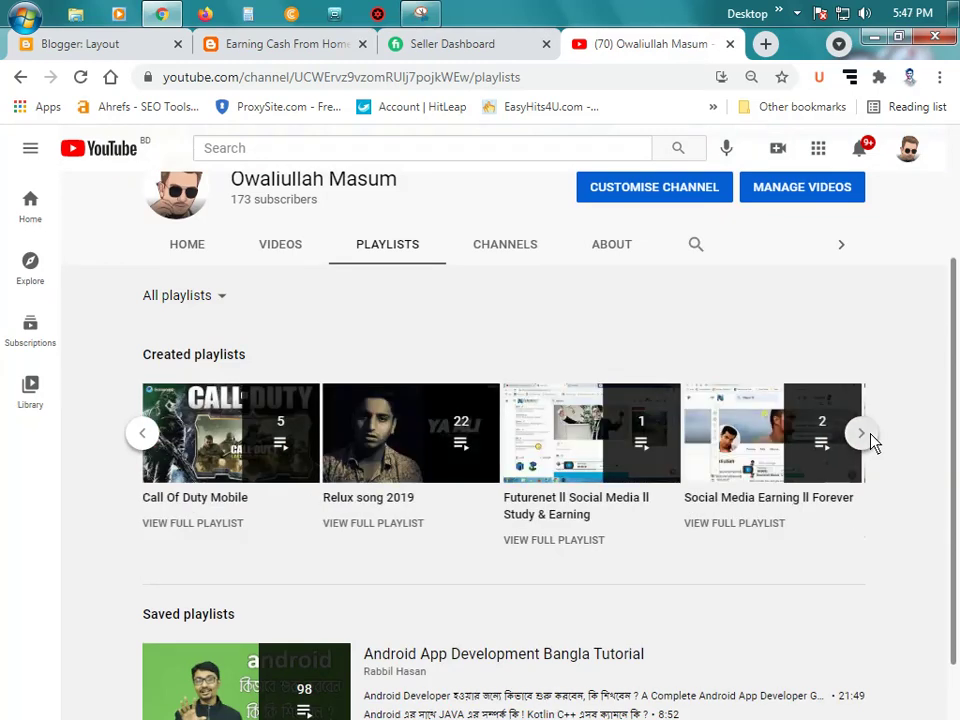
pyautogui.click(862, 434)
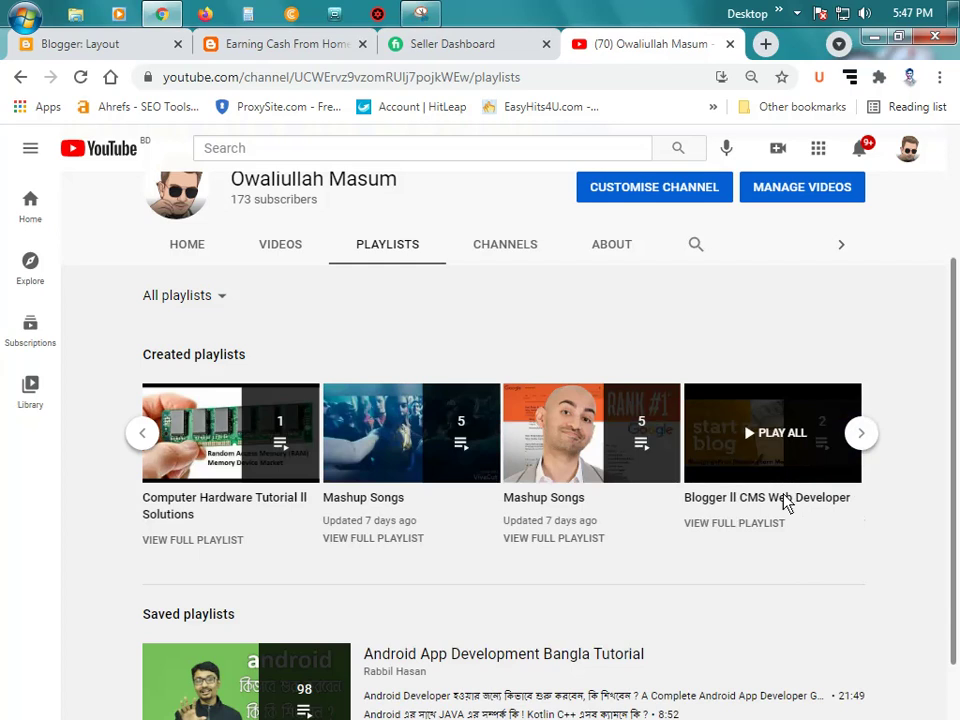
pyautogui.click(142, 438)
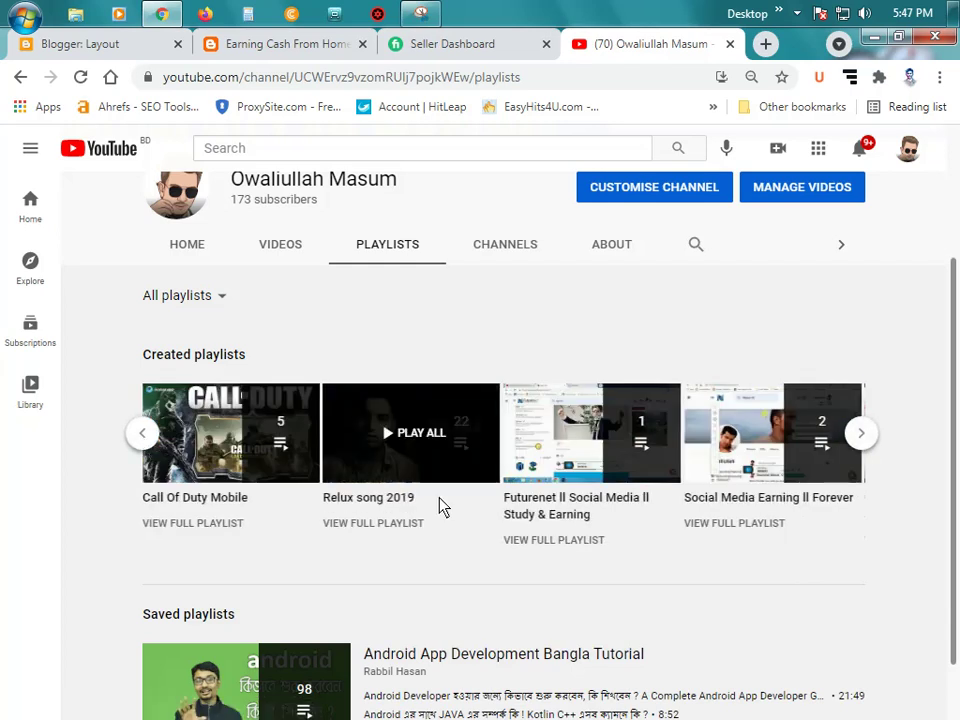
pyautogui.click(863, 435)
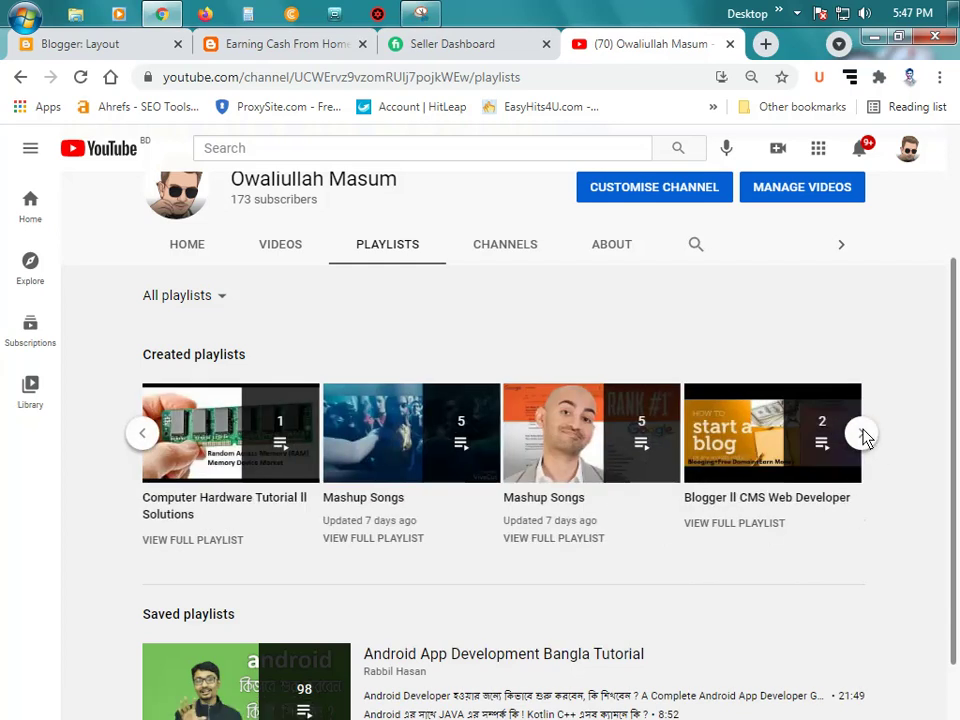
pyautogui.click(865, 436)
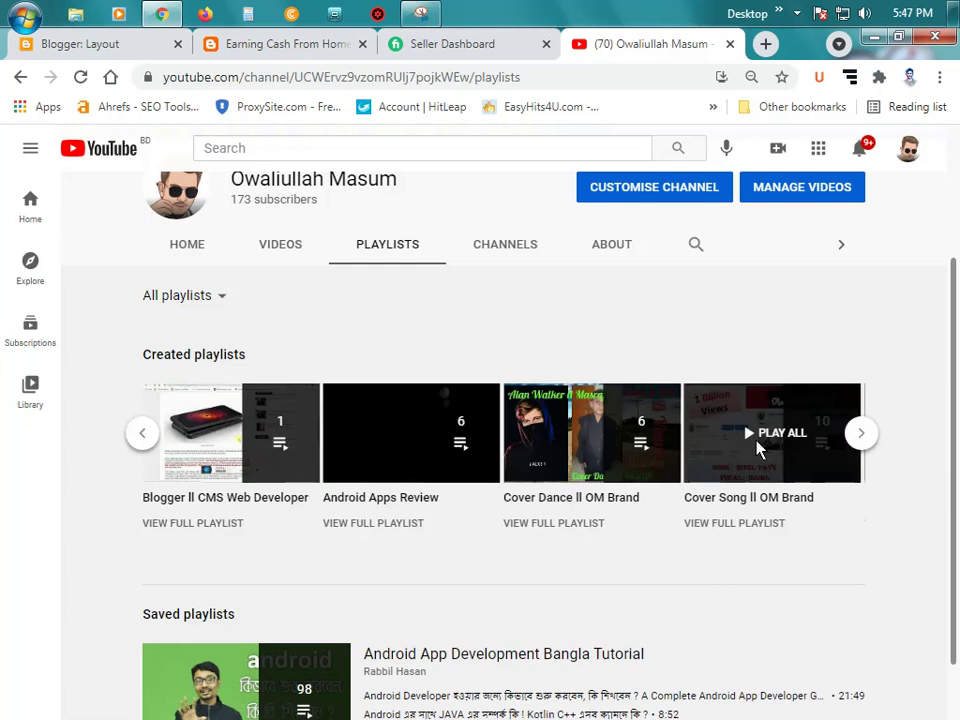
pyautogui.click(258, 500)
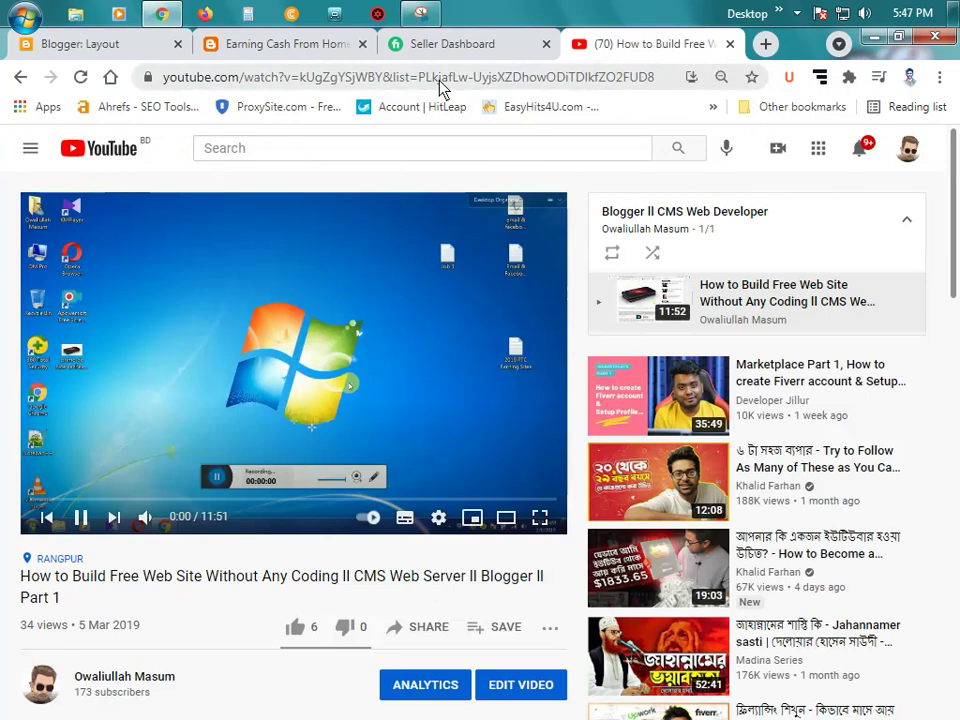
# Step: Bring up the Embed code for the Part 1 video from its Share options
pyautogui.scroll(-1, 458, 483)
pyautogui.scroll(-1, 445, 500)
pyautogui.click(422, 533)
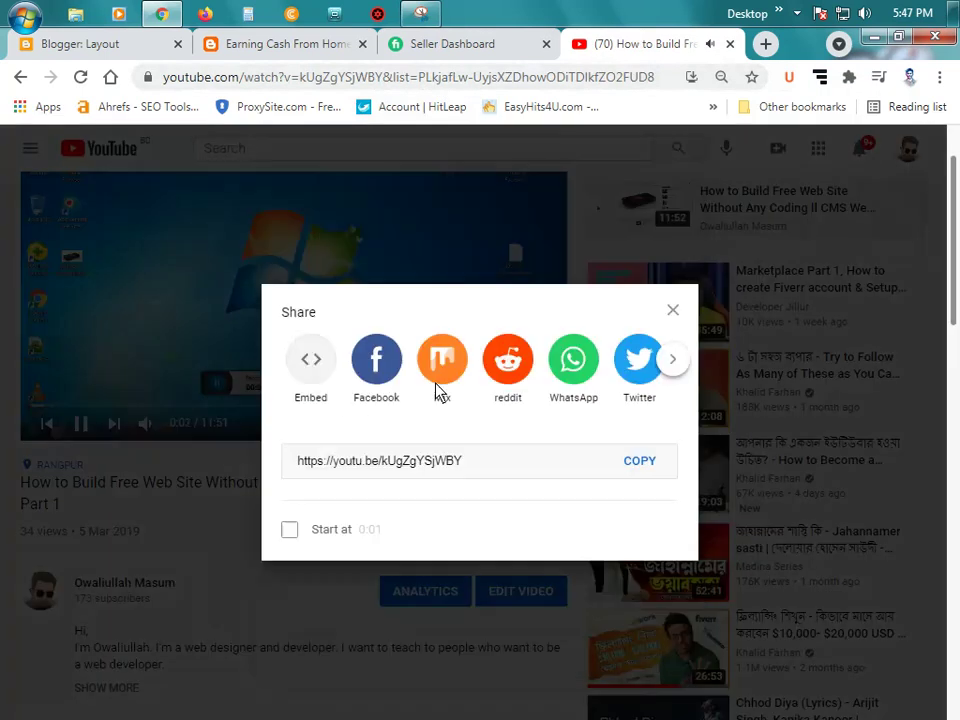
pyautogui.click(316, 366)
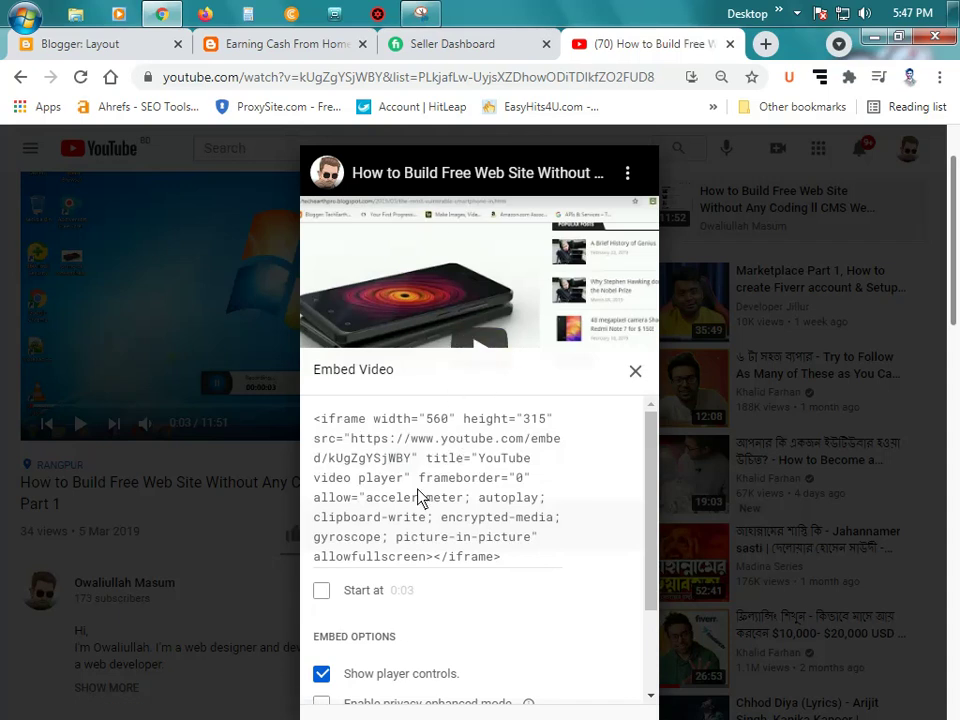
# Step: Copy the iframe embed code and switch to the Earning Cash From Home blog tab
pyautogui.scroll(-2, 426, 488)
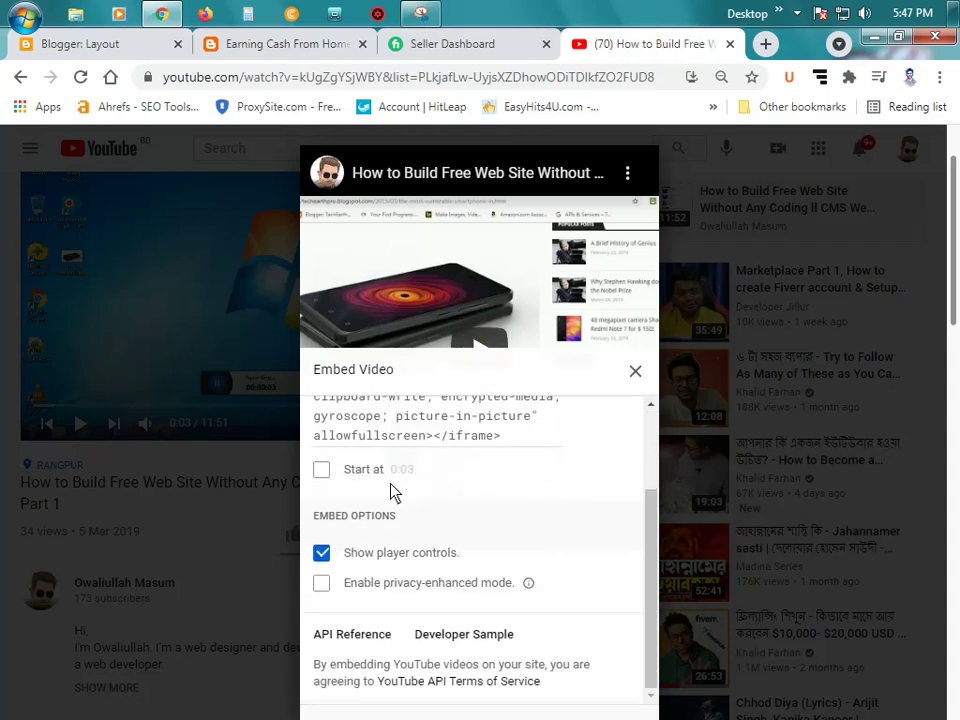
pyautogui.scroll(2, 415, 492)
pyautogui.click(439, 493)
pyautogui.rightClick(439, 493)
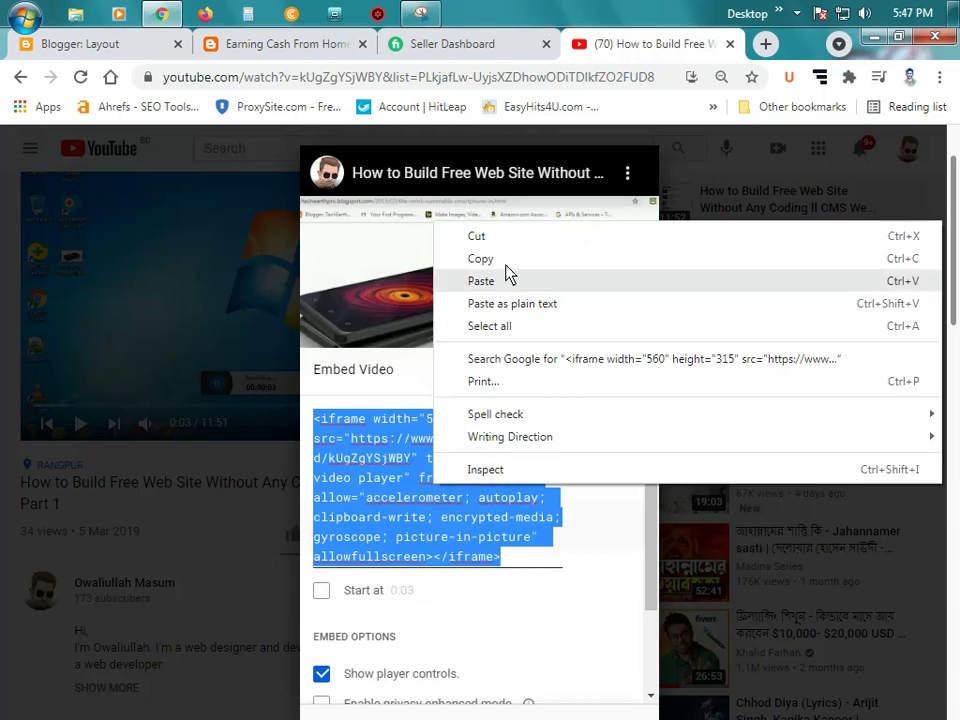
pyautogui.click(508, 260)
pyautogui.click(250, 44)
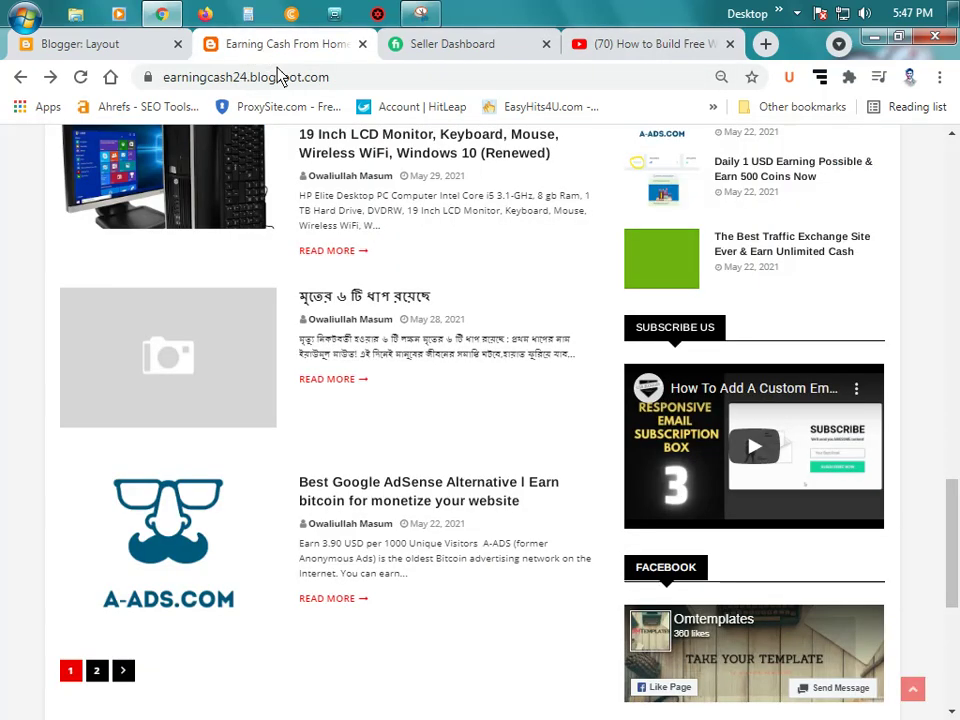
# Step: Remove all the old video-wrapper code from the Subscribe Us gadget's Content box
pyautogui.click(64, 43)
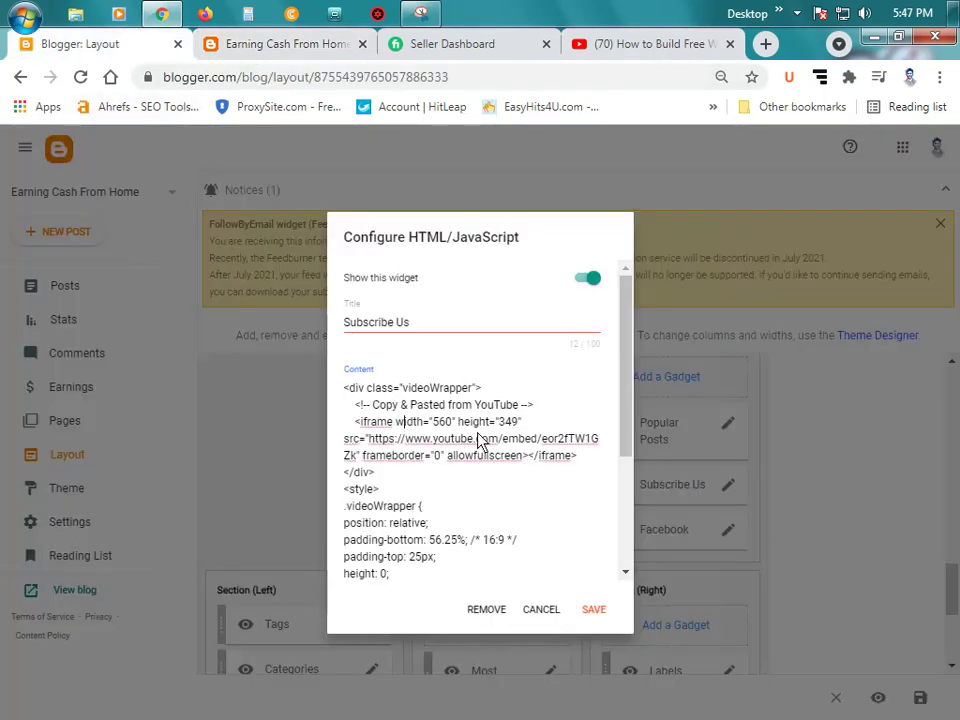
pyautogui.hotkey('ctrl', 'a')
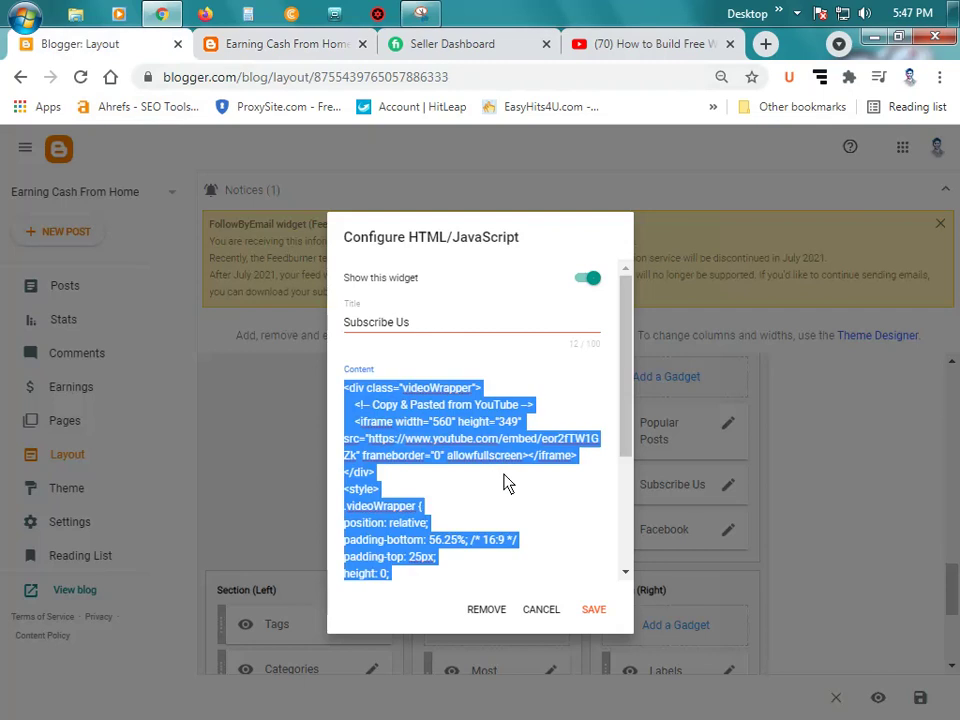
pyautogui.hotkey('ctrl', 'v')
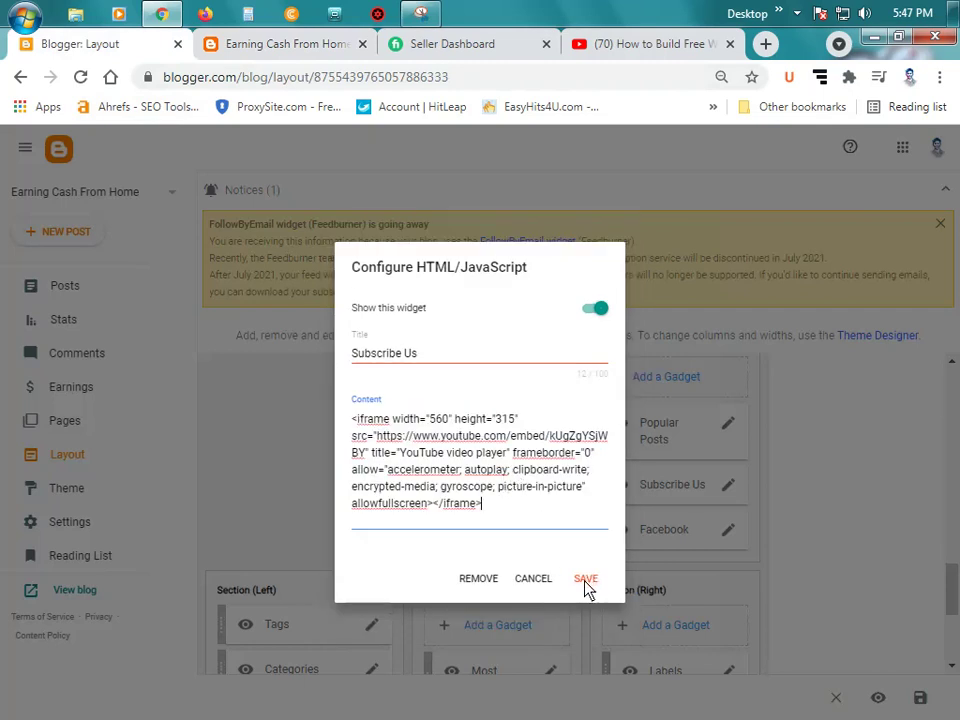
pyautogui.hotkey('ctrl', 'z')
pyautogui.click(503, 499)
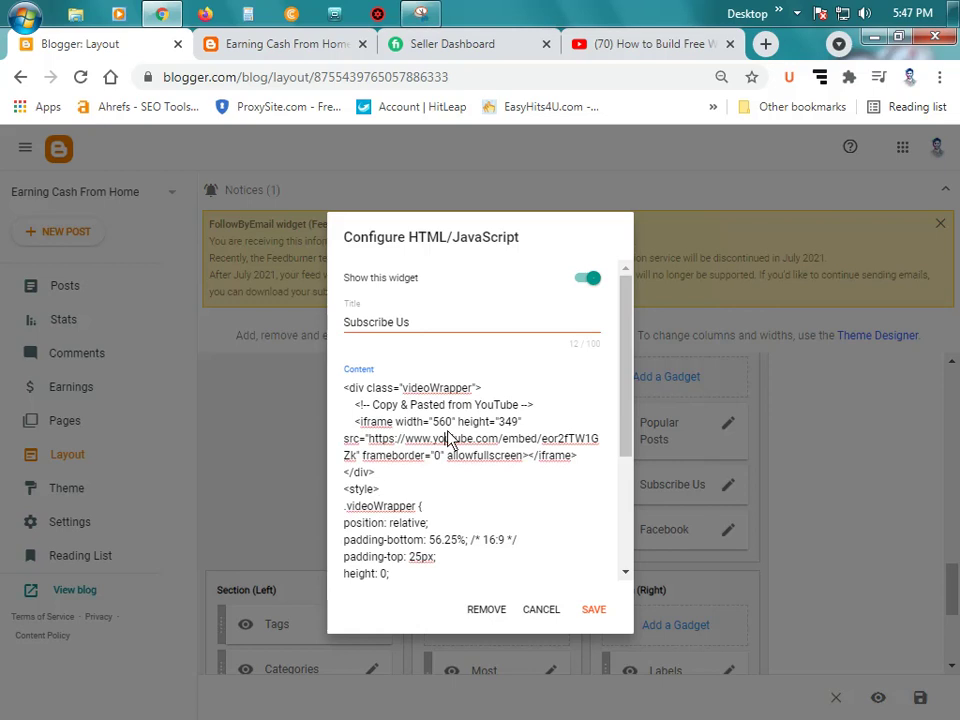
pyautogui.hotkey('ctrl', 'a')
pyautogui.press('BackSpace')
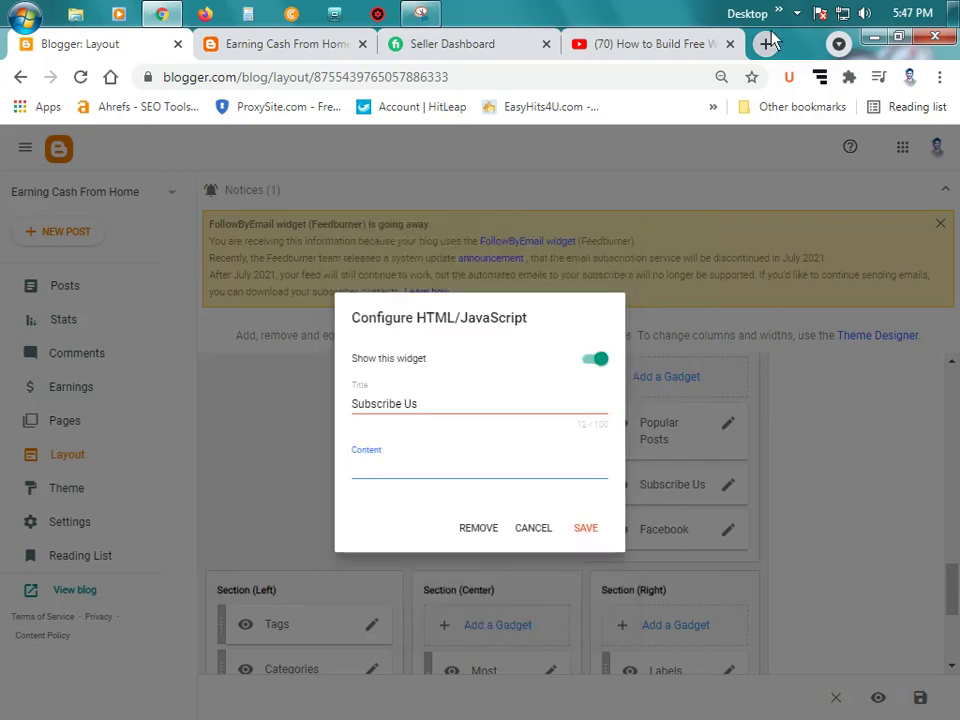
pyautogui.click(765, 43)
# Step: Search 'bn tools', open Bangla Web Tools, and paste the removed code into its enlarged editor box
pyautogui.write('bn')
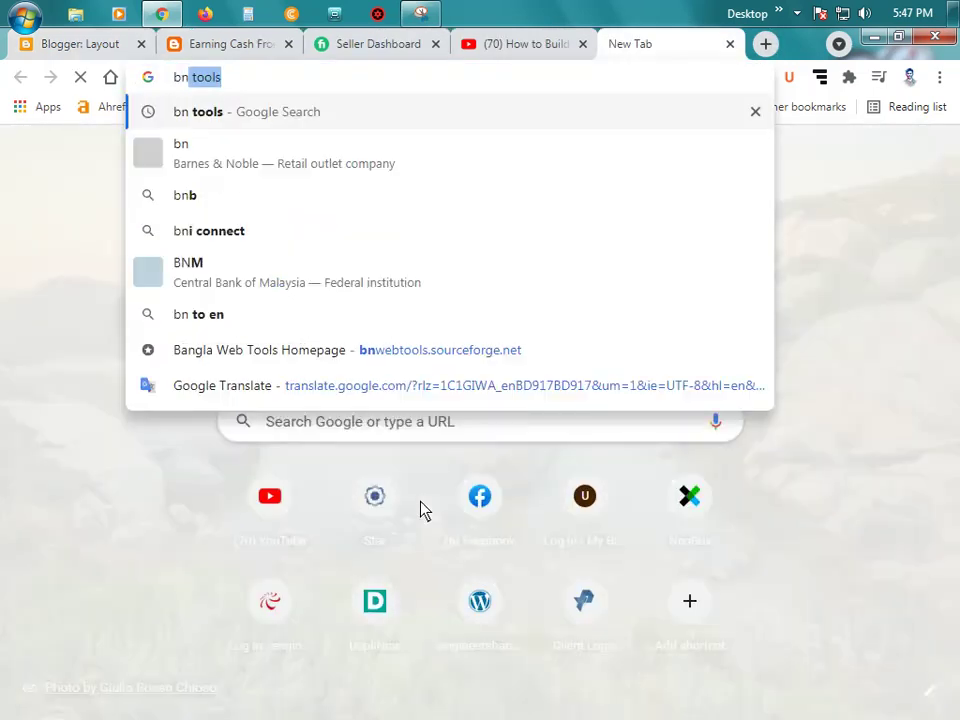
pyautogui.press('Return')
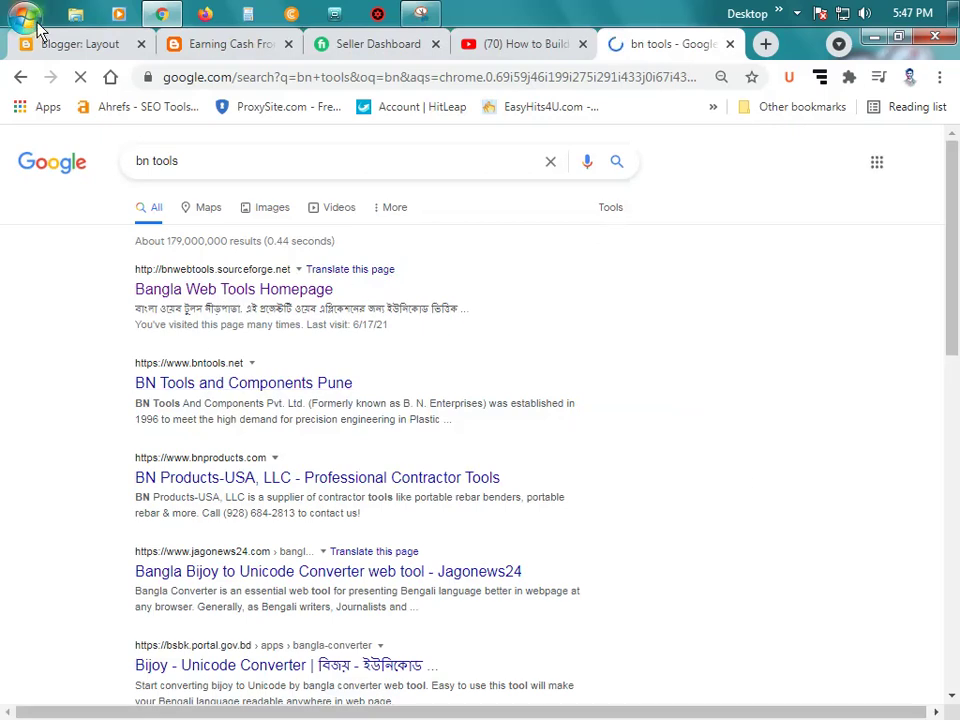
pyautogui.click(240, 287)
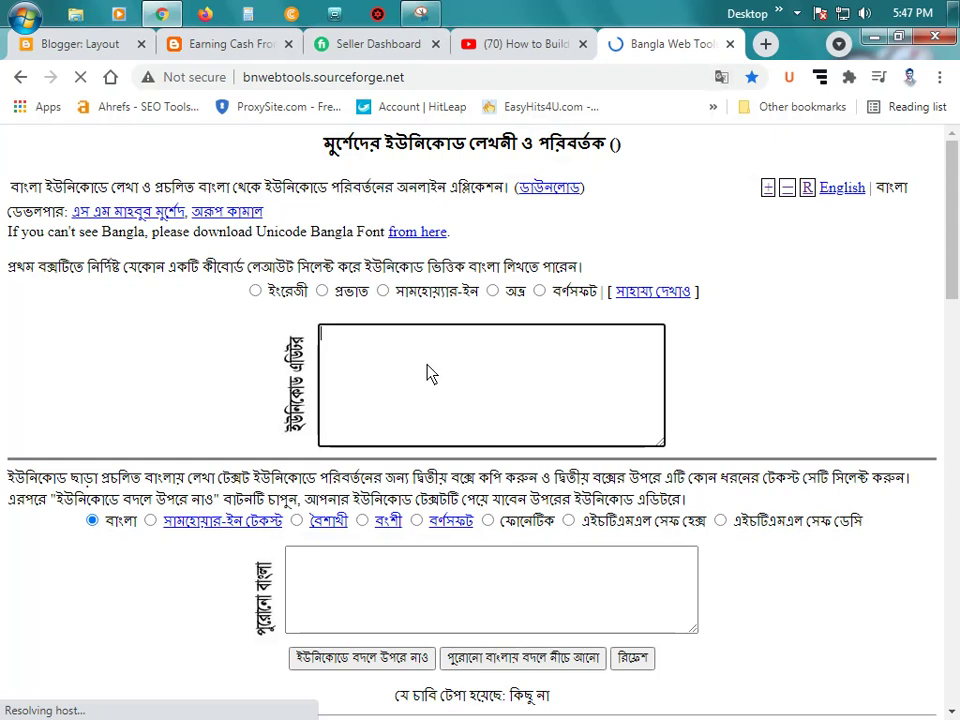
pyautogui.hotkey('ctrl', 'v')
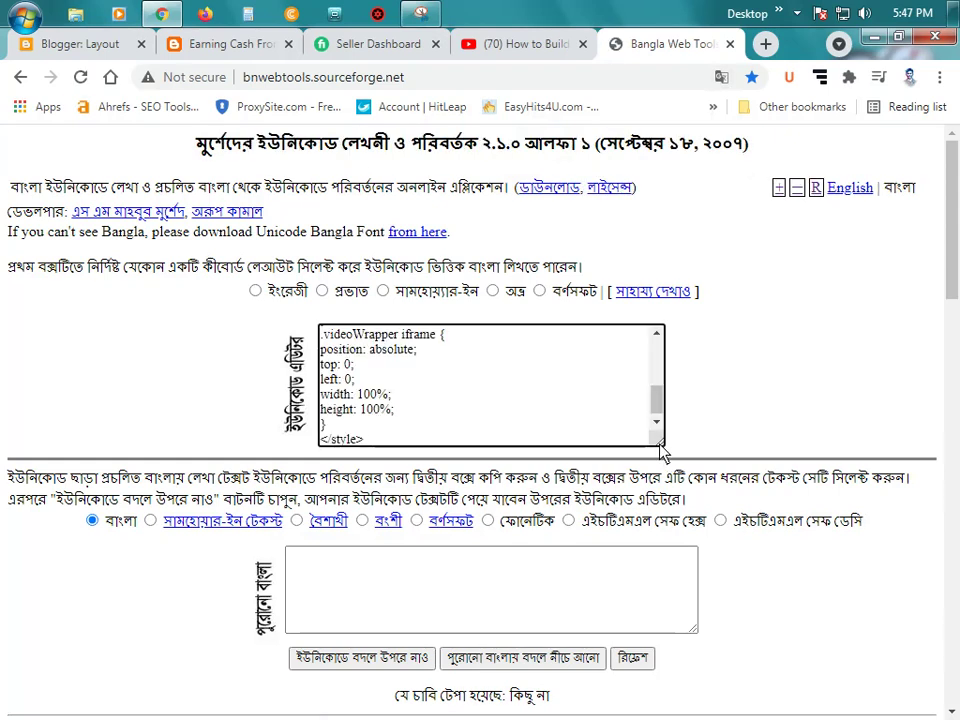
pyautogui.moveTo(661, 442); pyautogui.dragTo(827, 579)
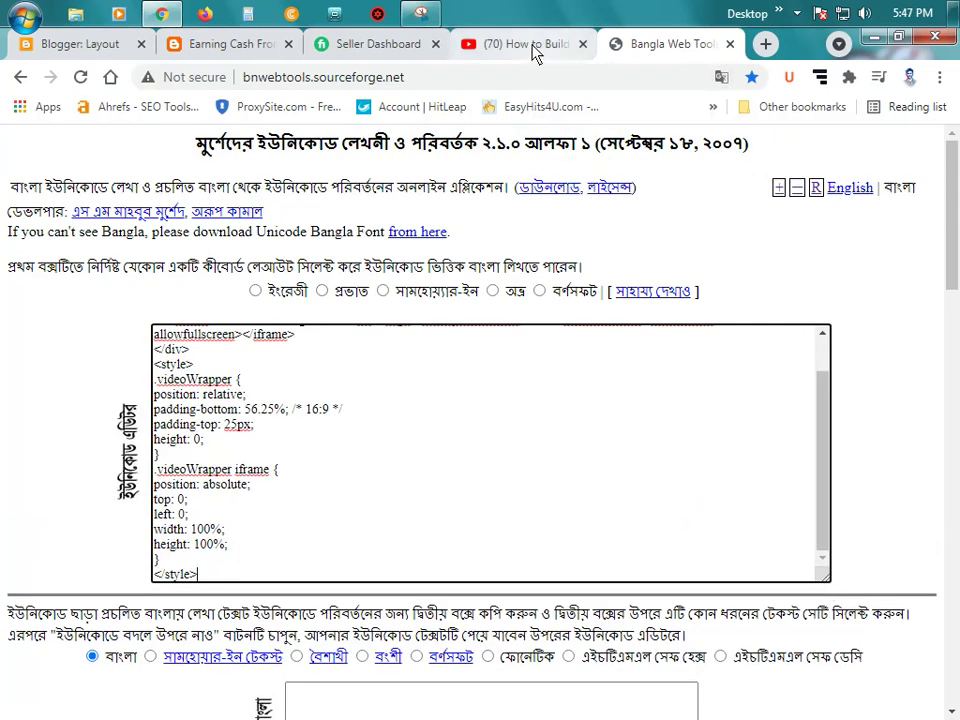
# Step: Turn privacy-enhanced mode on and back off in YouTube's embed options
pyautogui.click(478, 45)
pyautogui.rightClick(435, 482)
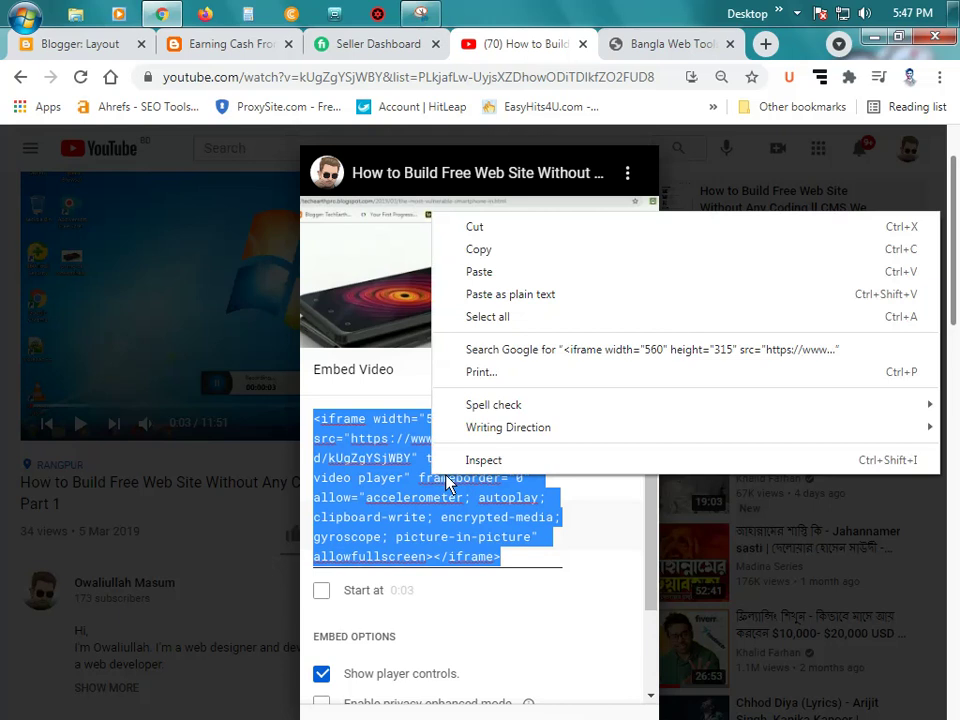
pyautogui.click(403, 517)
pyautogui.scroll(-3, 401, 516)
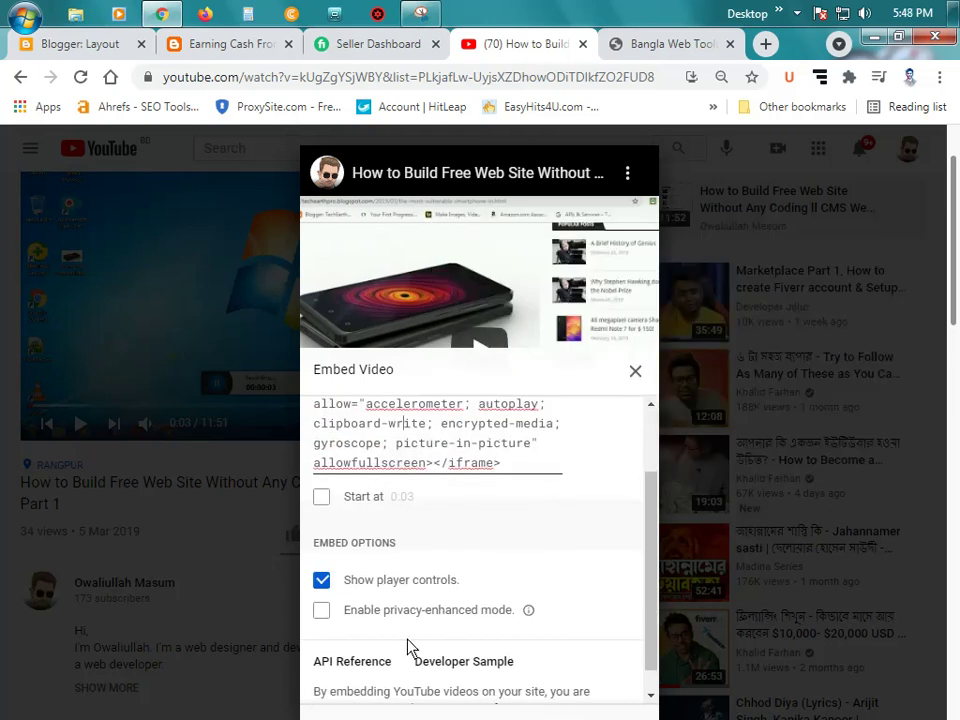
pyautogui.click(395, 612)
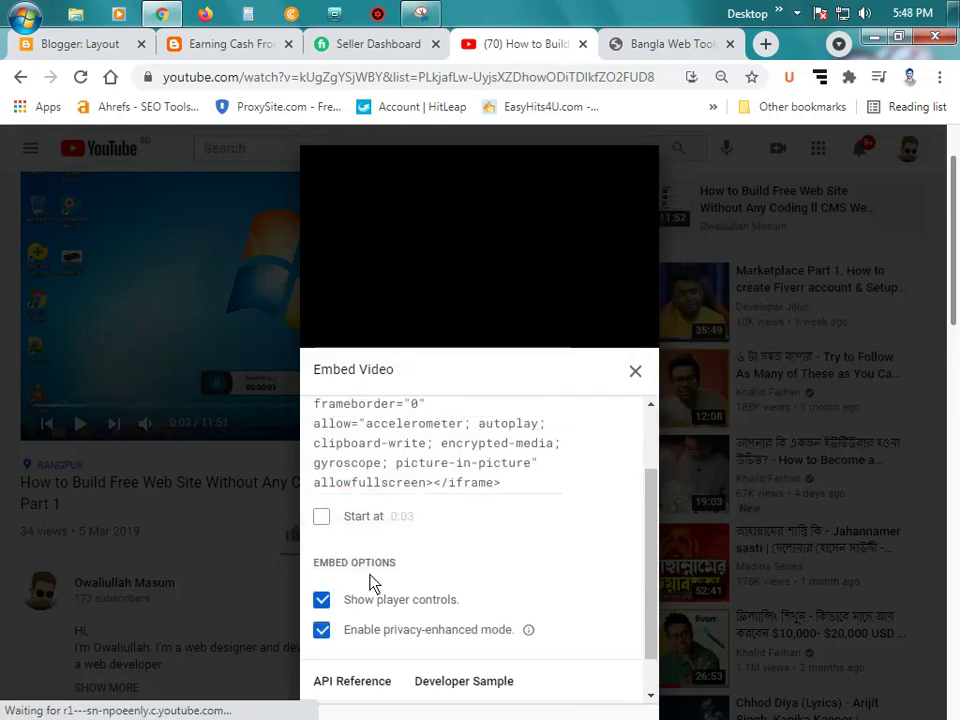
pyautogui.scroll(2, 385, 578)
pyautogui.scroll(-3, 528, 452)
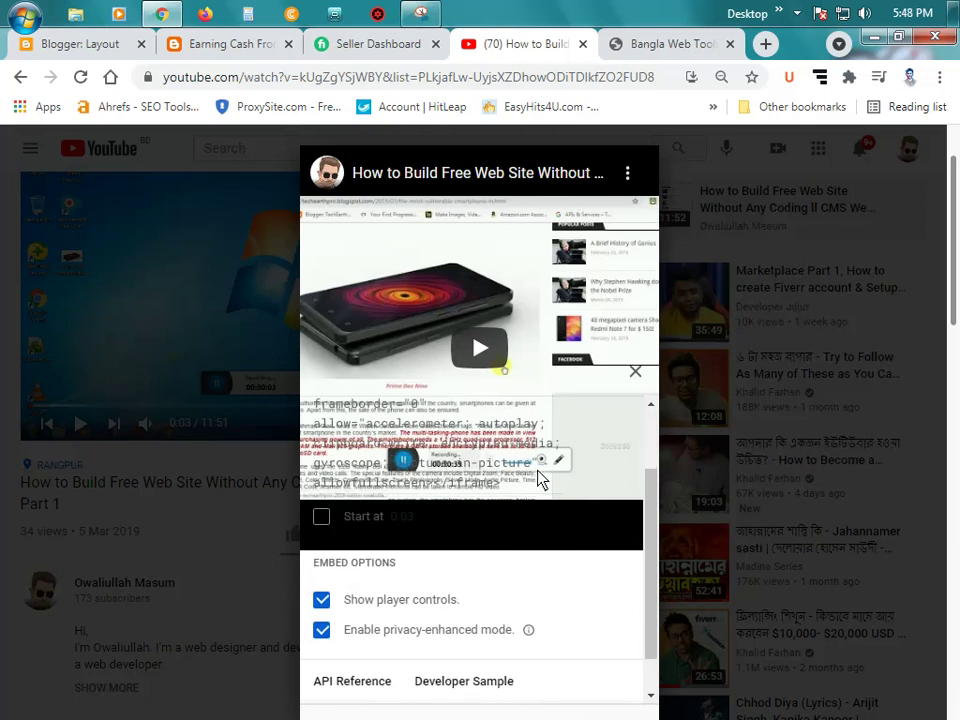
pyautogui.scroll(3, 457, 583)
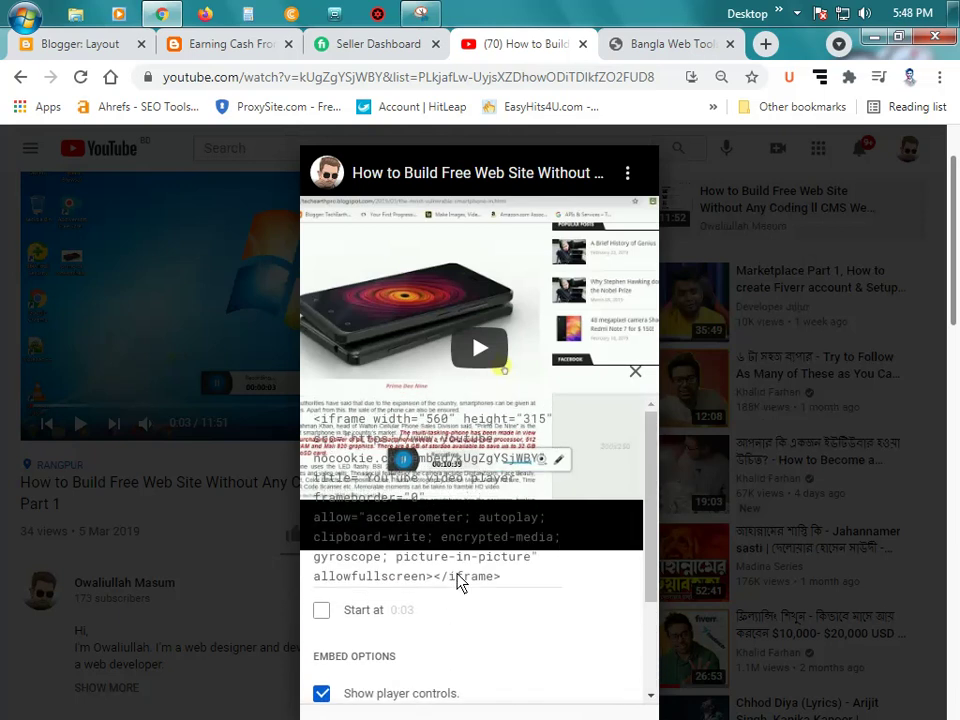
pyautogui.scroll(-2, 448, 620)
pyautogui.click(438, 634)
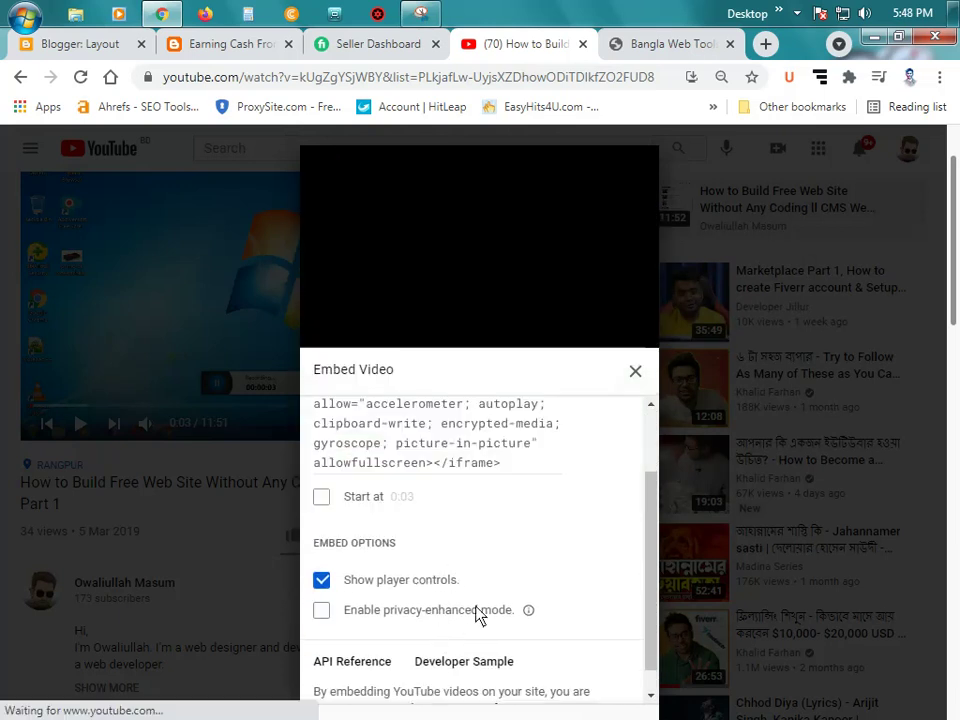
# Step: Set the embed to start at 0:03 and copy the full iframe code
pyautogui.scroll(2, 460, 562)
pyautogui.scroll(-2, 461, 561)
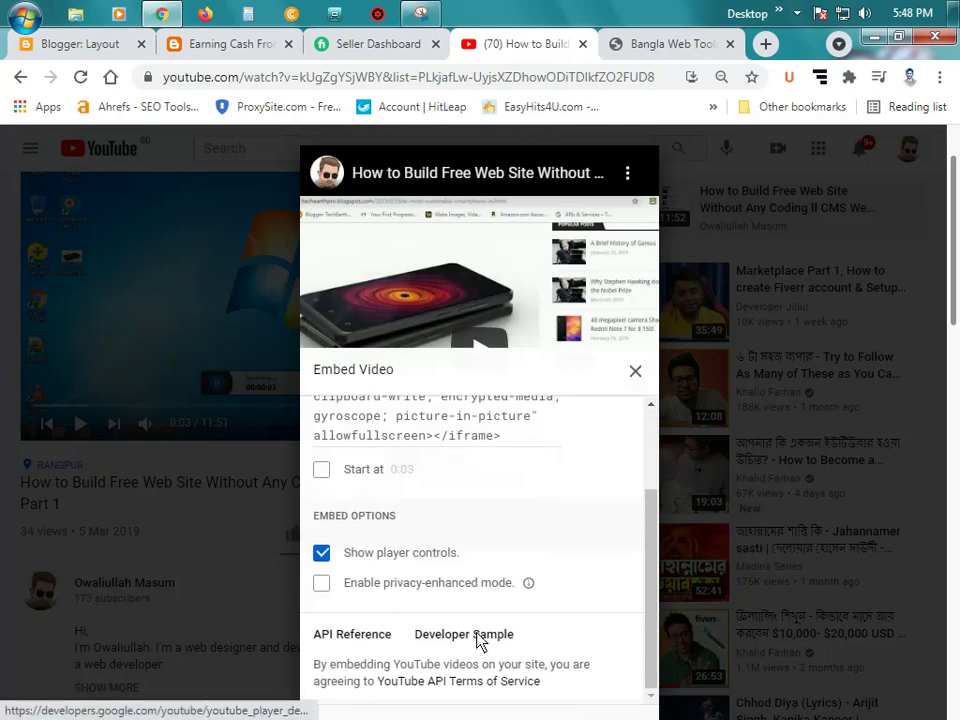
pyautogui.scroll(2, 372, 540)
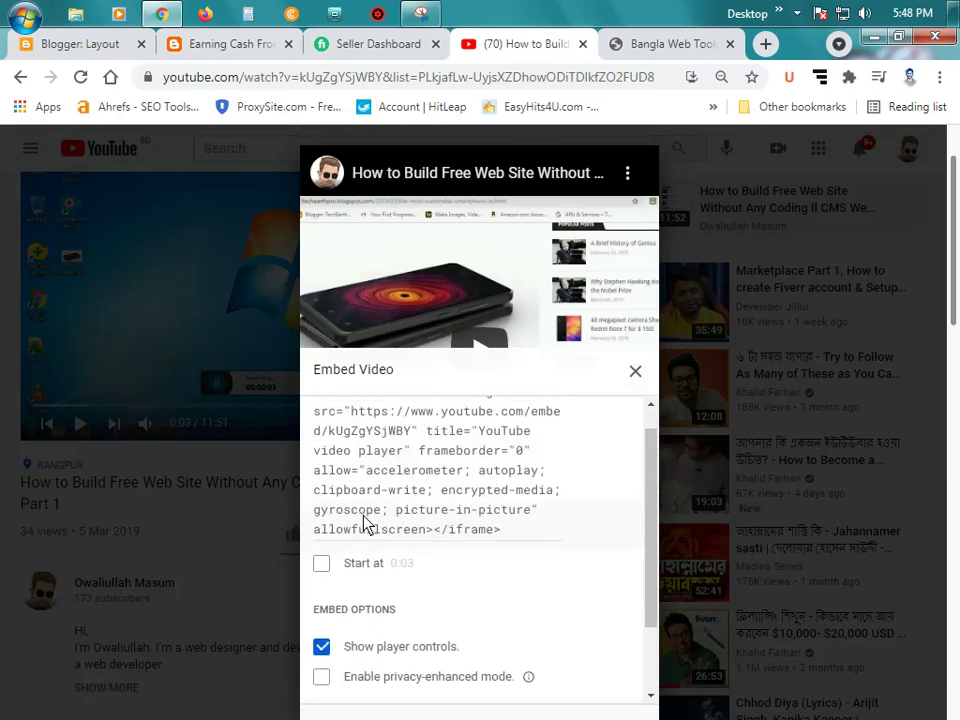
pyautogui.click(322, 565)
pyautogui.scroll(1, 481, 523)
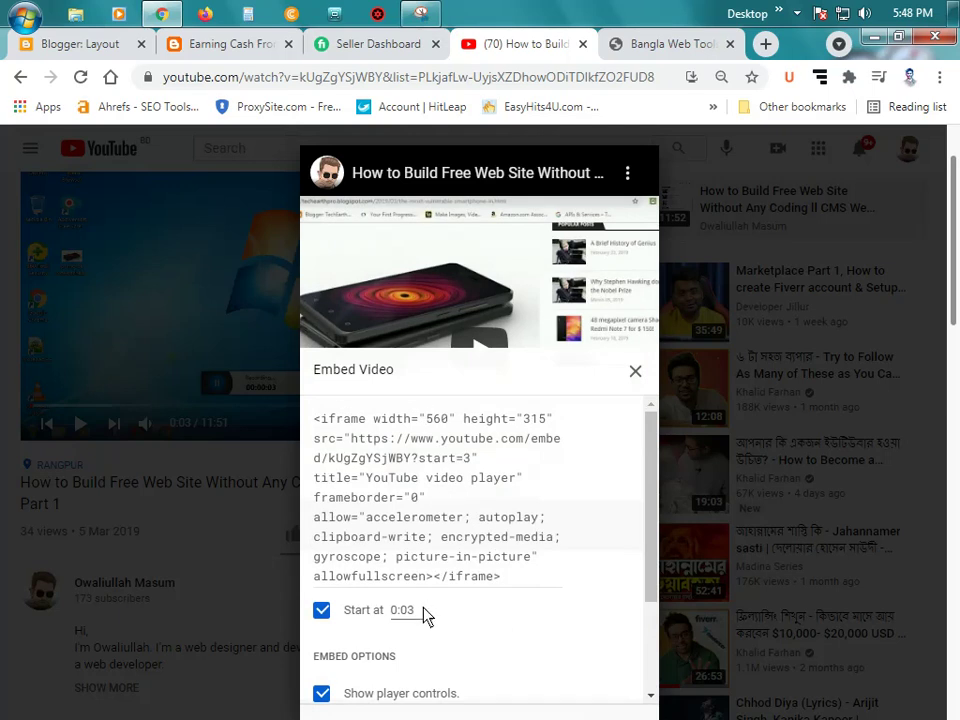
pyautogui.click(452, 478)
pyautogui.hotkey('ctrl', 'c')
pyautogui.rightClick(465, 470)
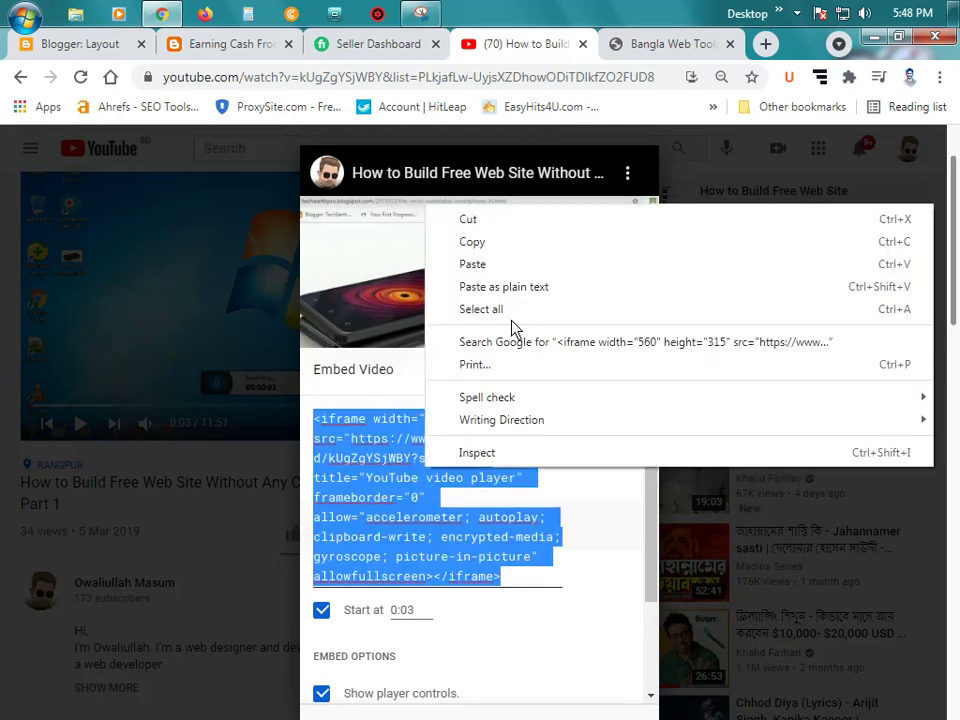
pyautogui.click(478, 243)
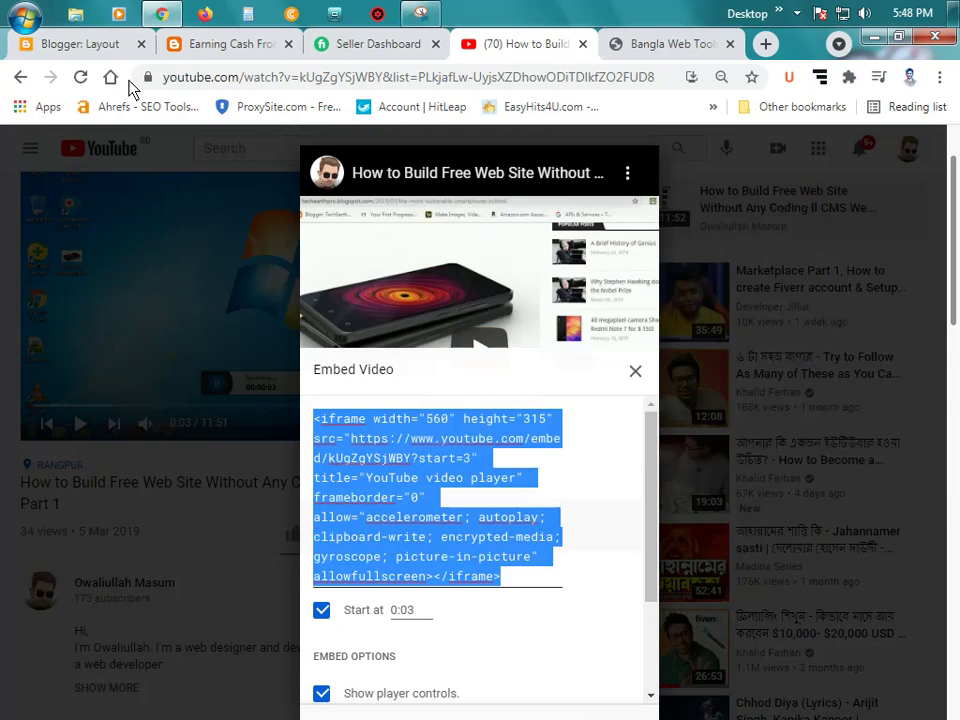
pyautogui.click(89, 46)
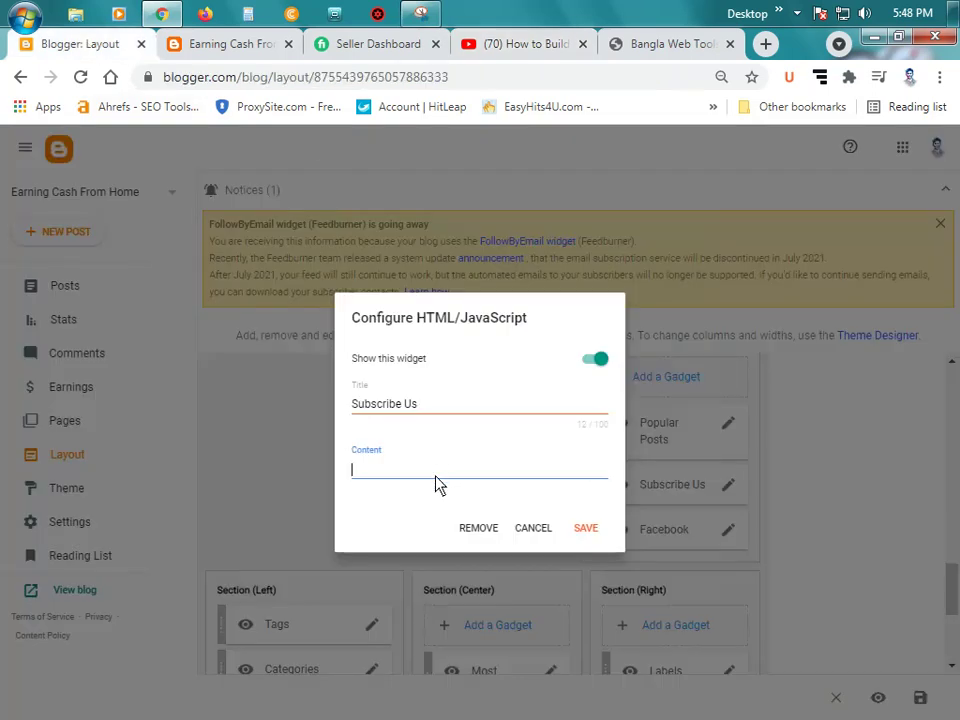
# Step: Put the YouTube iframe code into the Subscribe Us gadget content, save it, and reload the blog
pyautogui.hotkey('ctrl', 'v')
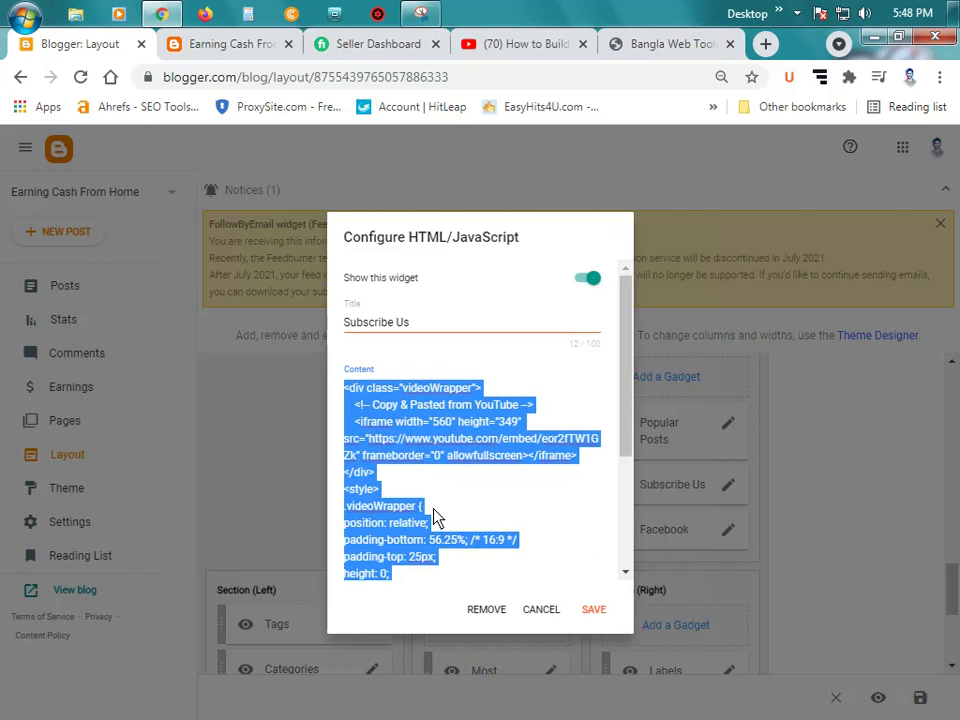
pyautogui.press('BackSpace')
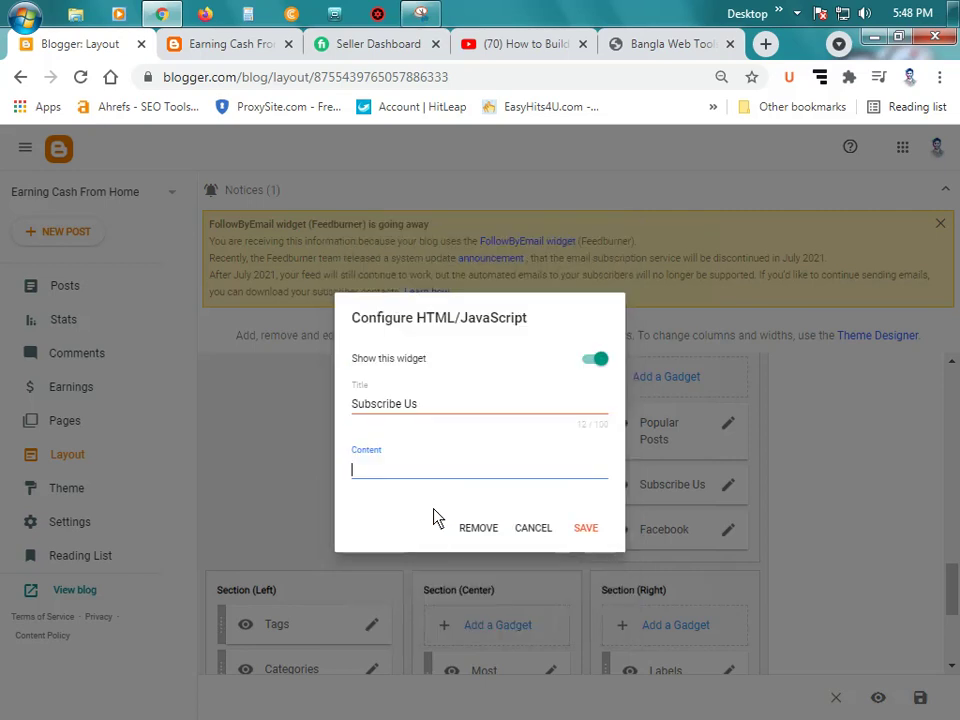
pyautogui.hotkey('ctrl', 'v')
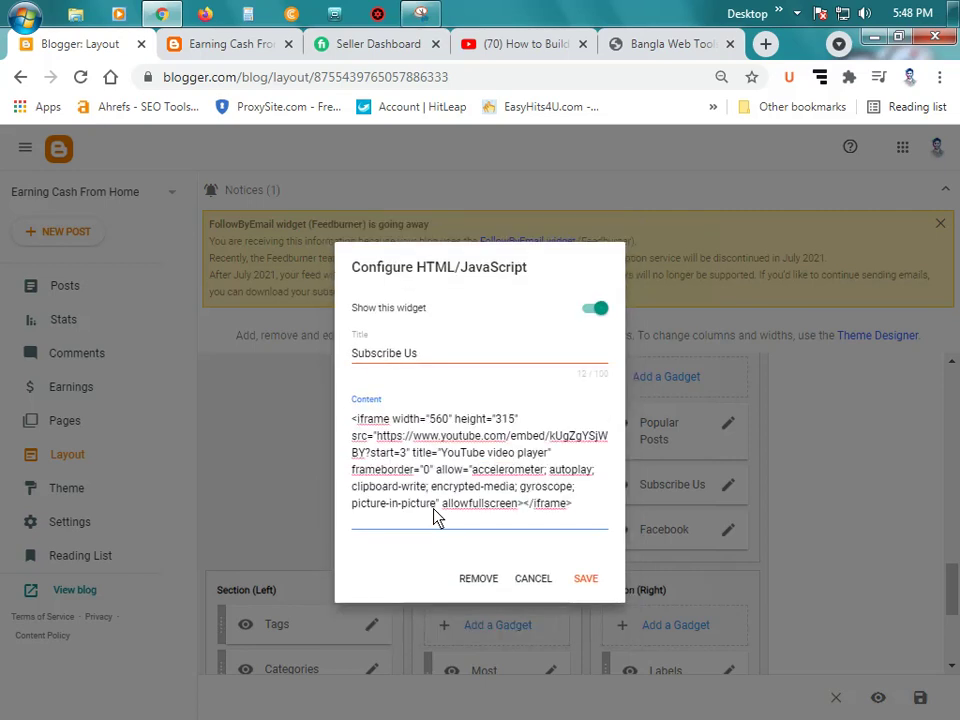
pyautogui.click(586, 580)
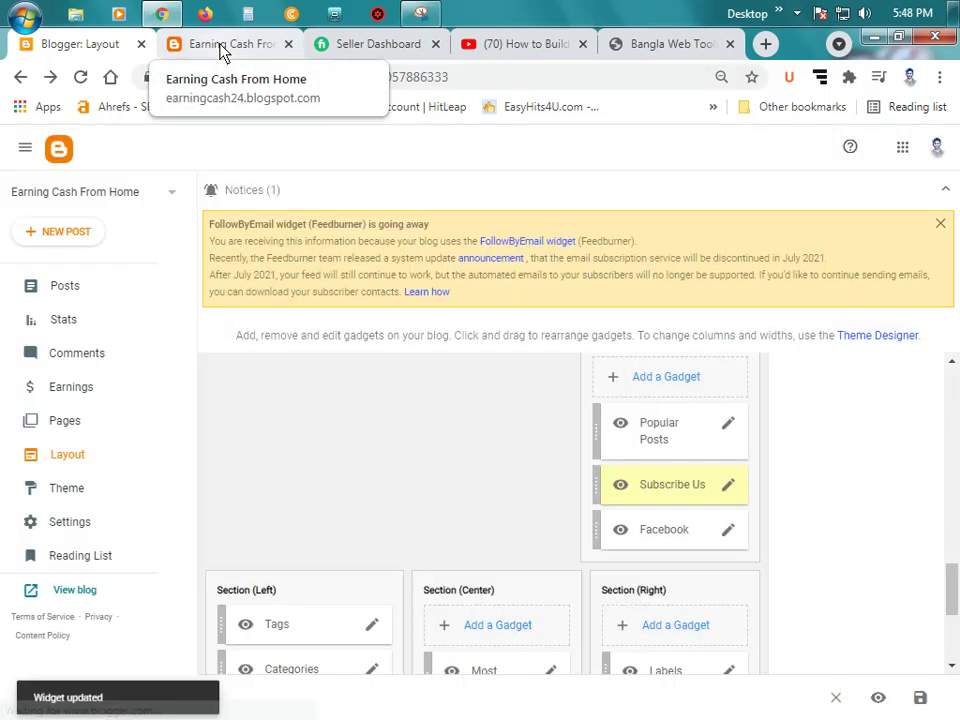
pyautogui.click(221, 50)
pyautogui.click(81, 77)
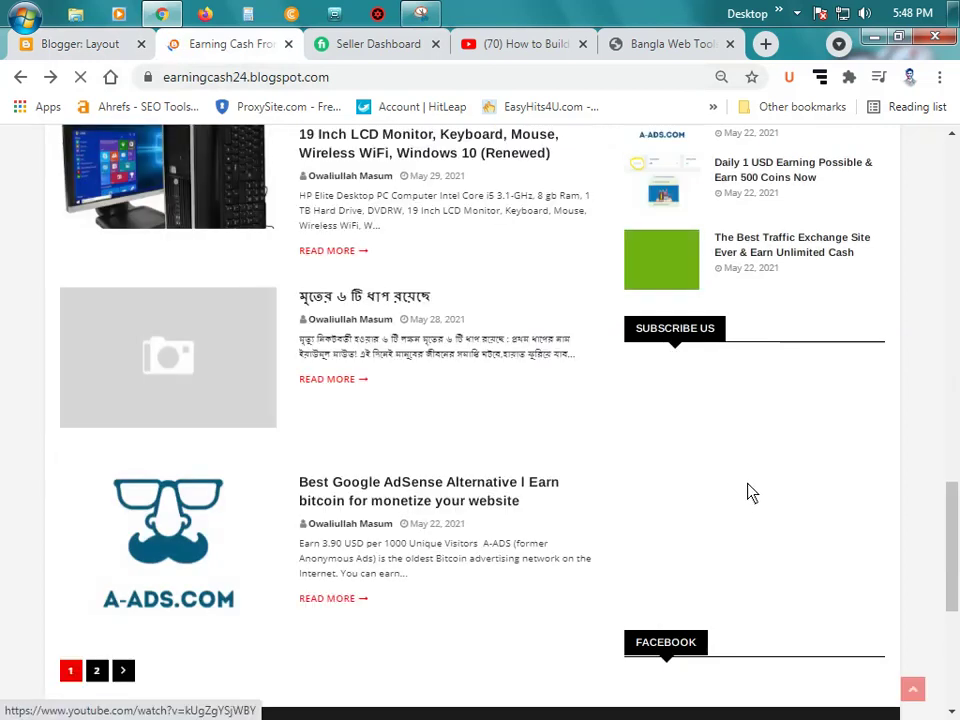
# Step: Play the embedded video in the live blog's Subscribe Us sidebar and seek to about 4:20
pyautogui.scroll(-1, 745, 450)
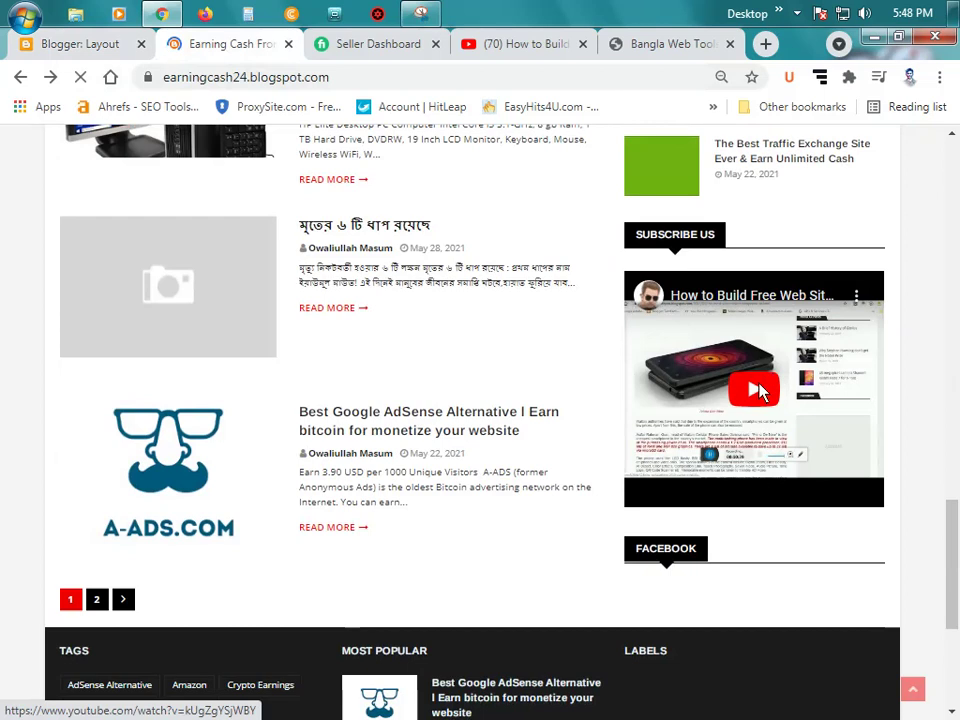
pyautogui.click(754, 390)
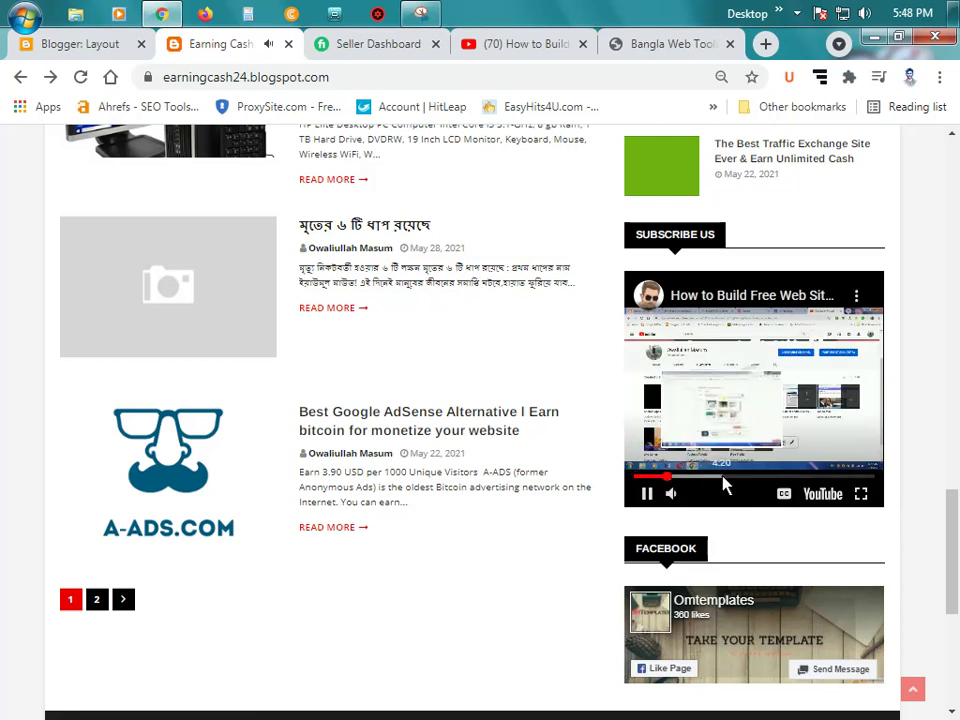
pyautogui.click(724, 484)
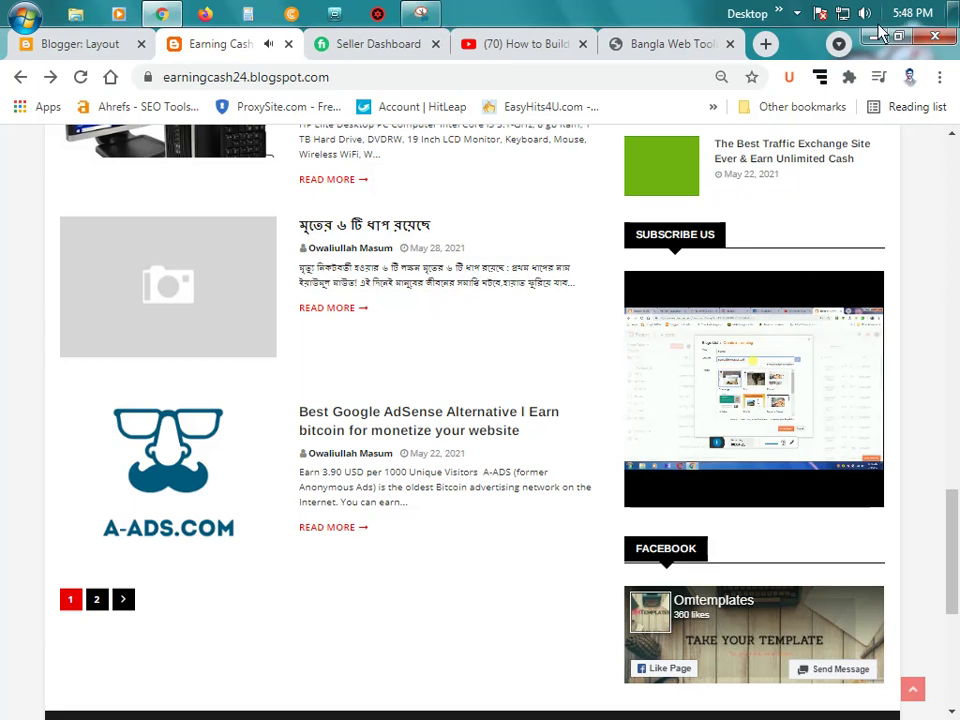
pyautogui.scroll(-1, 745, 372)
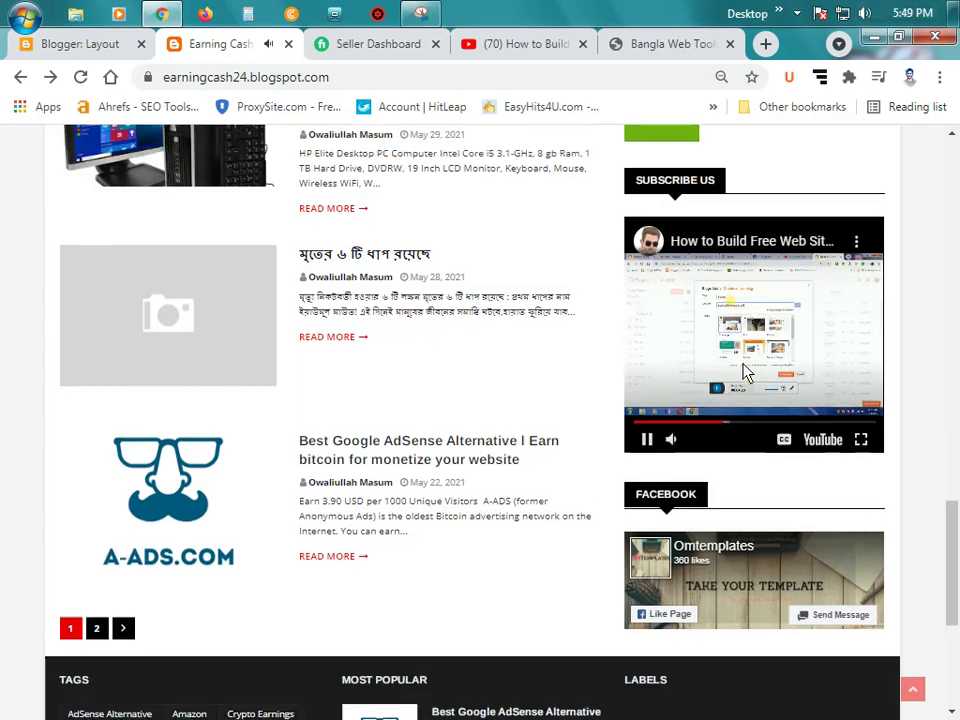
pyautogui.scroll(-1, 743, 372)
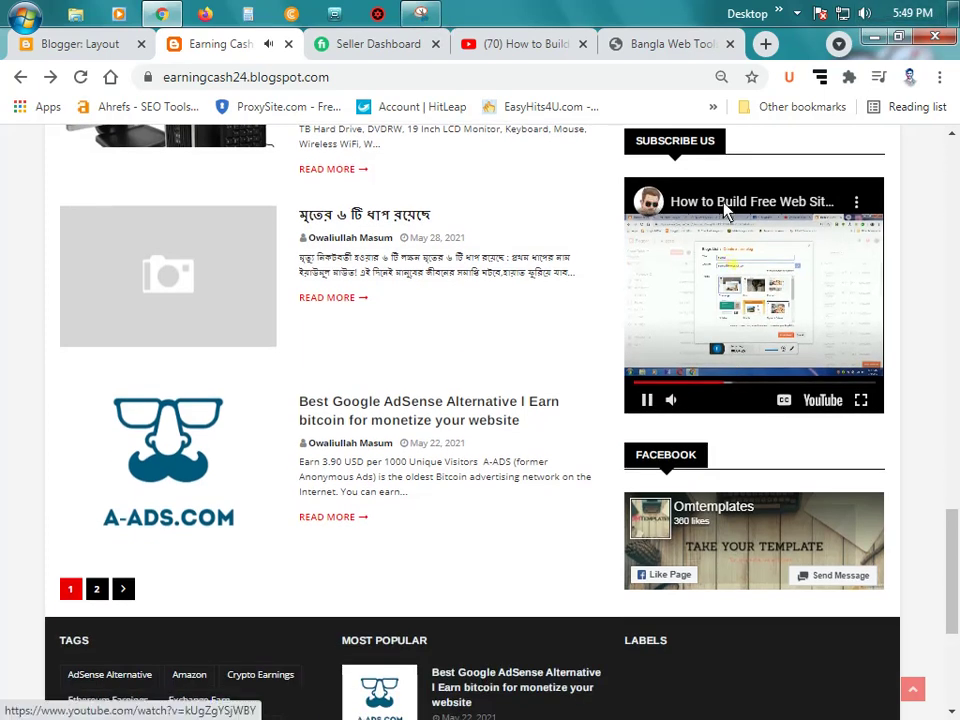
pyautogui.click(857, 205)
pyautogui.click(860, 197)
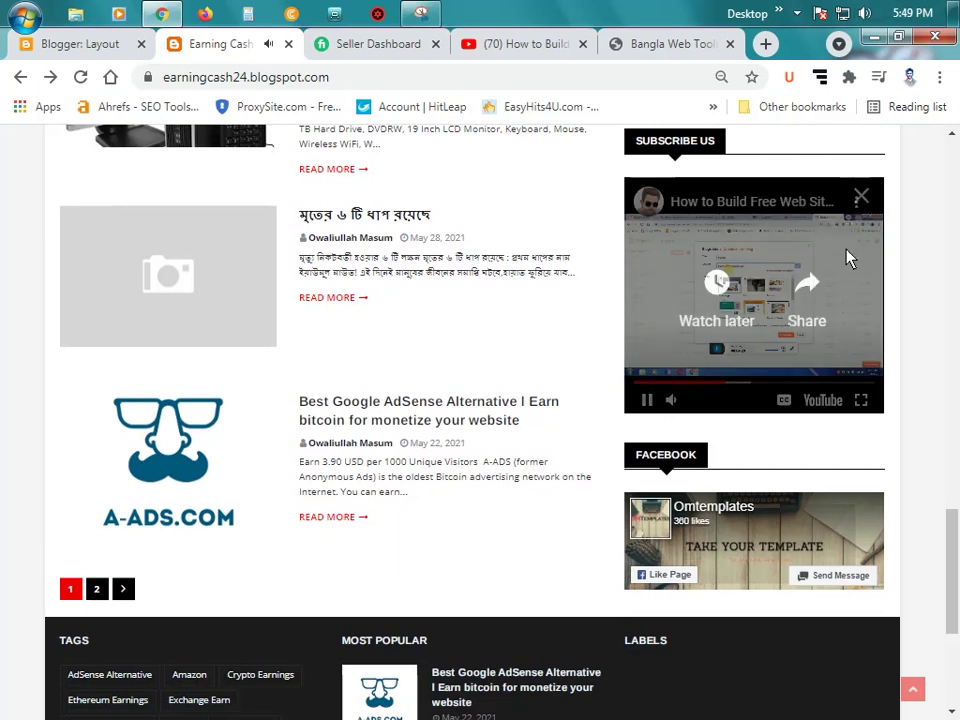
pyautogui.scroll(-1, 673, 455)
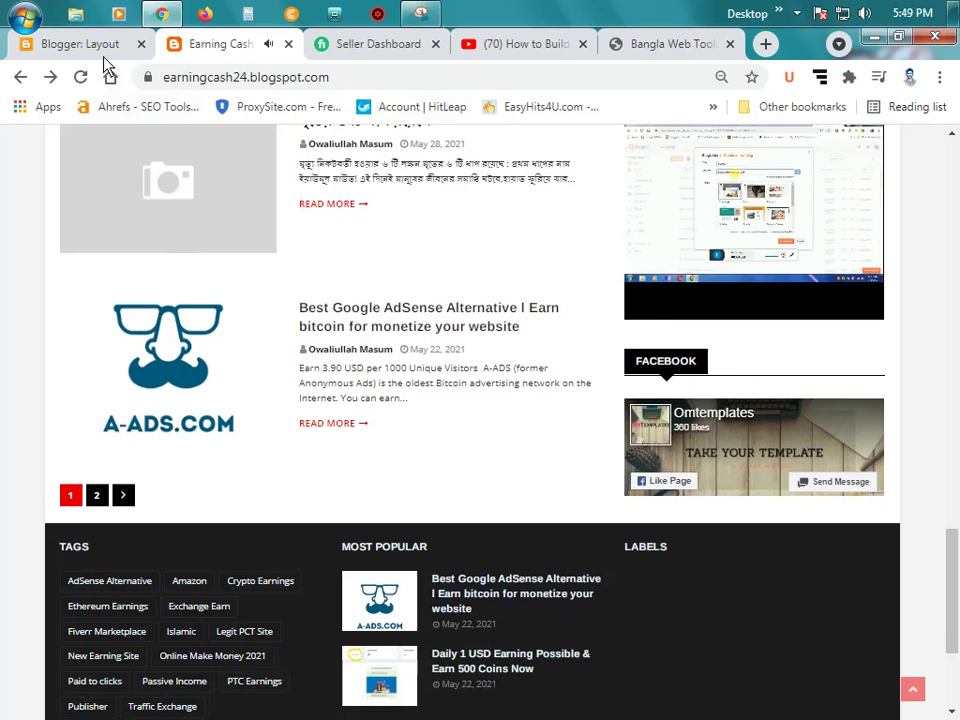
pyautogui.click(80, 44)
# Step: Open the Facebook gadget's fb-page code for editing in Blogger
pyautogui.click(728, 533)
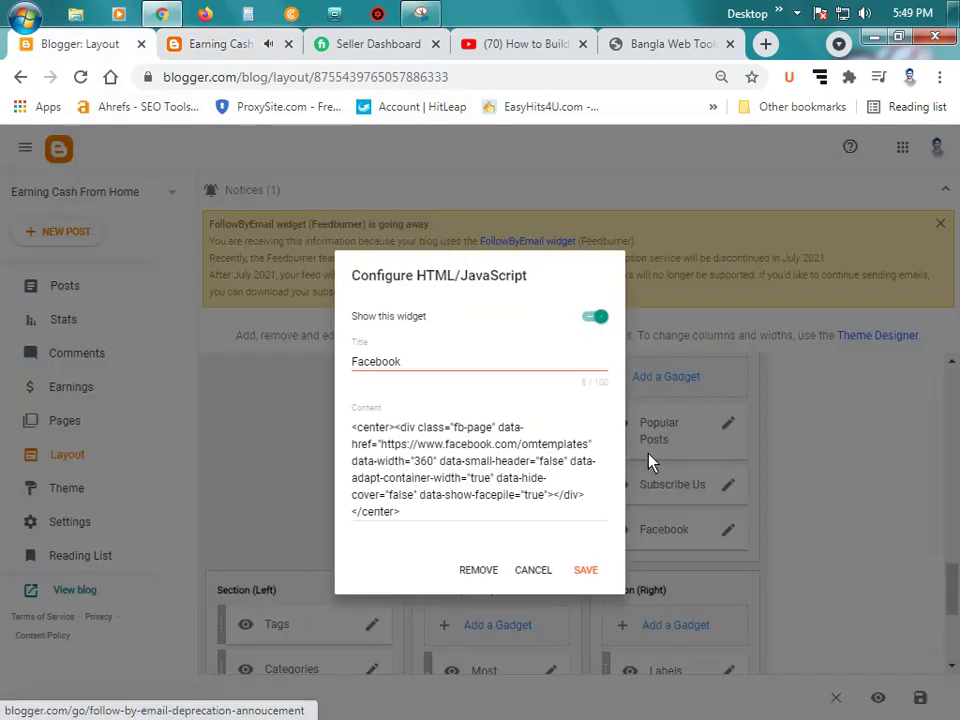
pyautogui.click(470, 451)
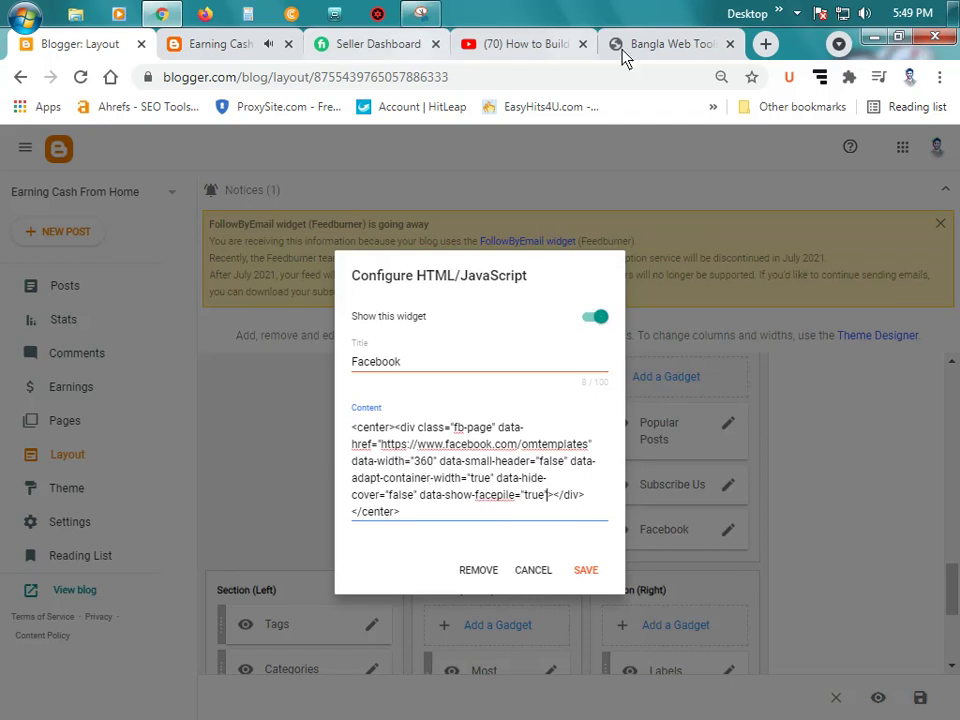
pyautogui.click(532, 45)
# Step: Go to facebook.com, copy your profile page's address, and close the Facebook tab
pyautogui.click(424, 78)
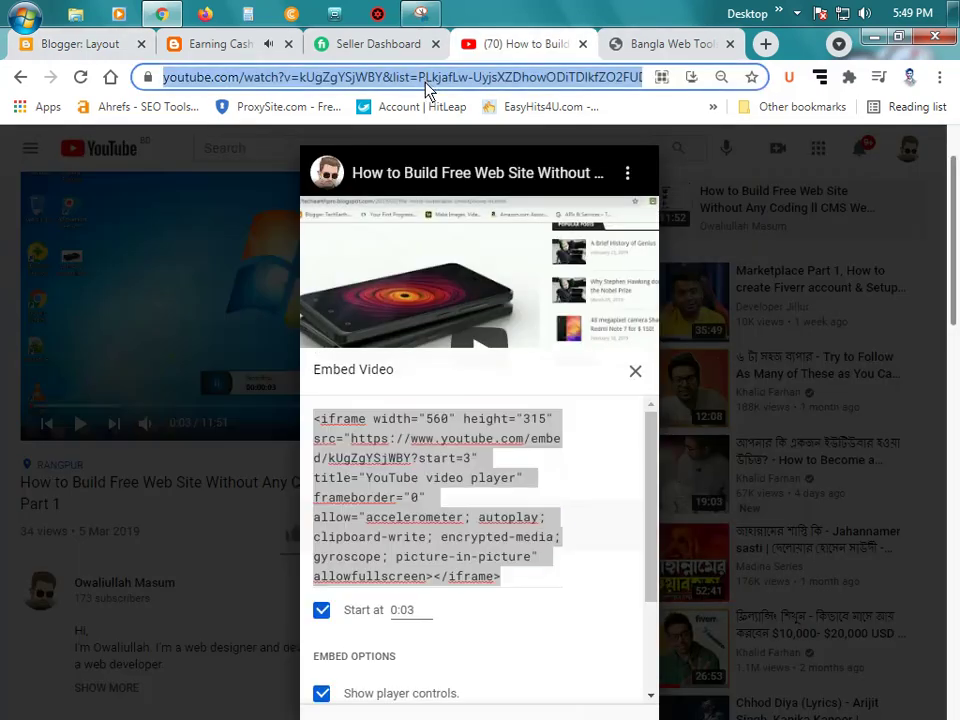
pyautogui.write('f')
pyautogui.press('Return')
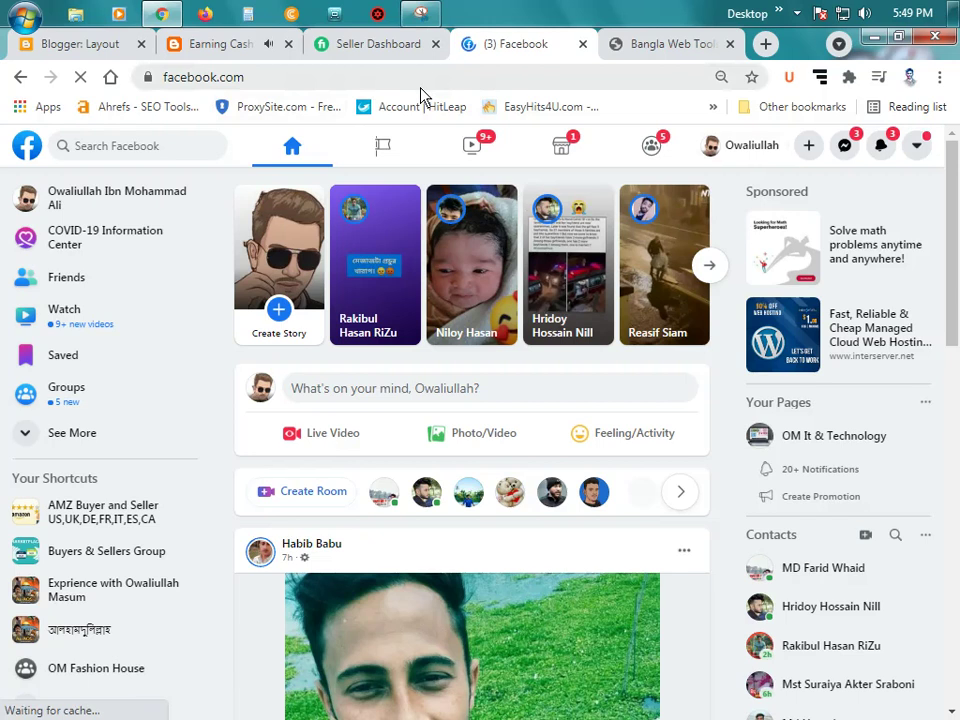
pyautogui.scroll(-3, 574, 347)
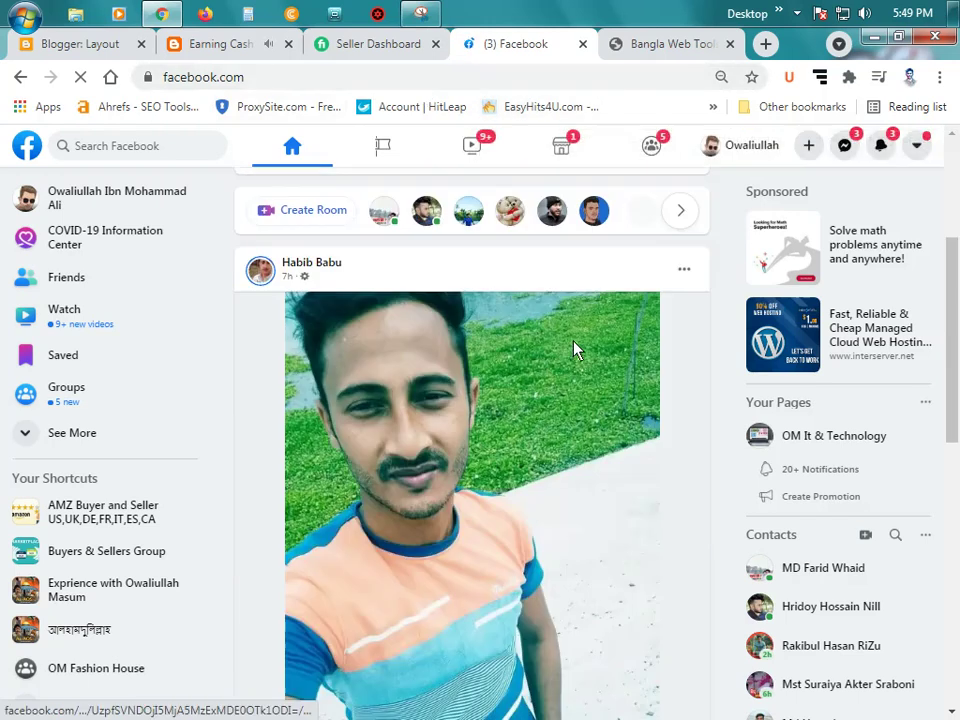
pyautogui.scroll(3, 400, 160)
pyautogui.click(393, 88)
pyautogui.hotkey('ctrl', 'c')
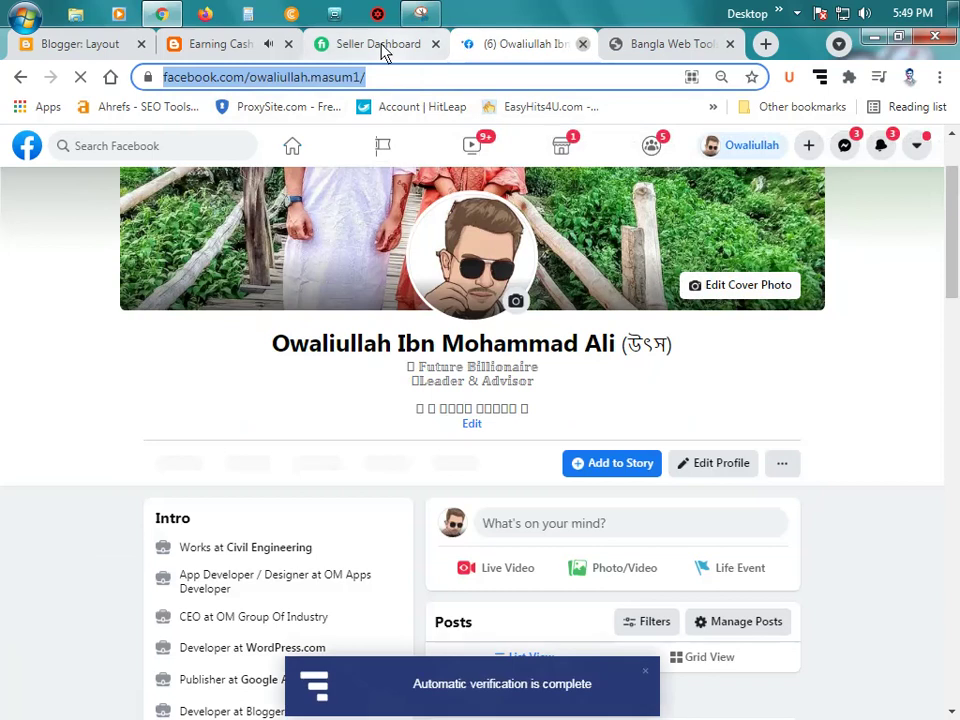
pyautogui.click(583, 44)
pyautogui.click(240, 44)
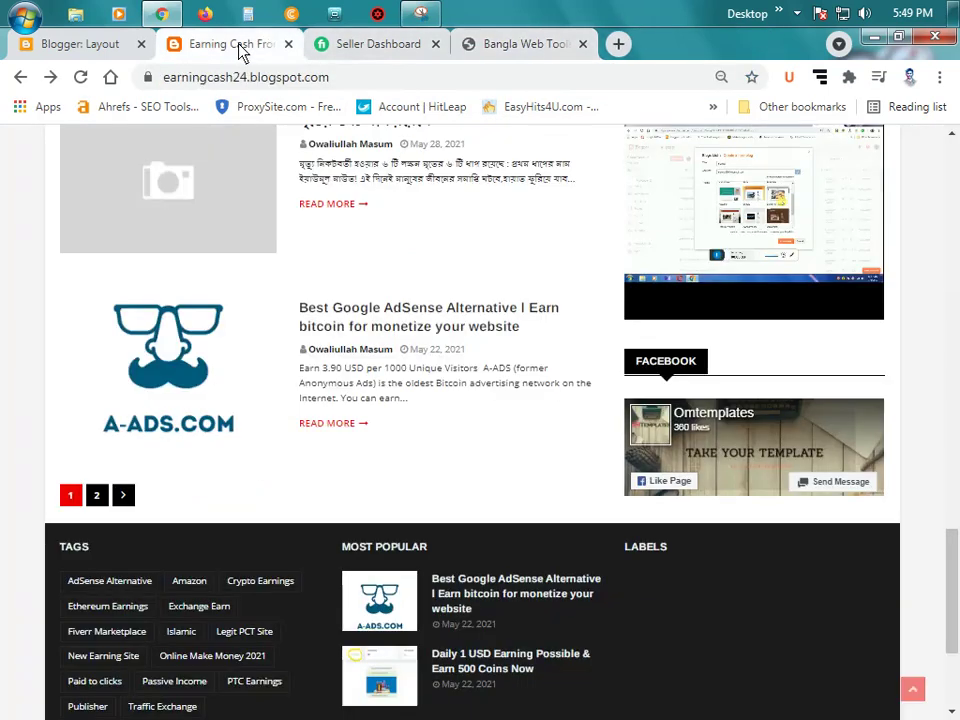
pyautogui.click(78, 46)
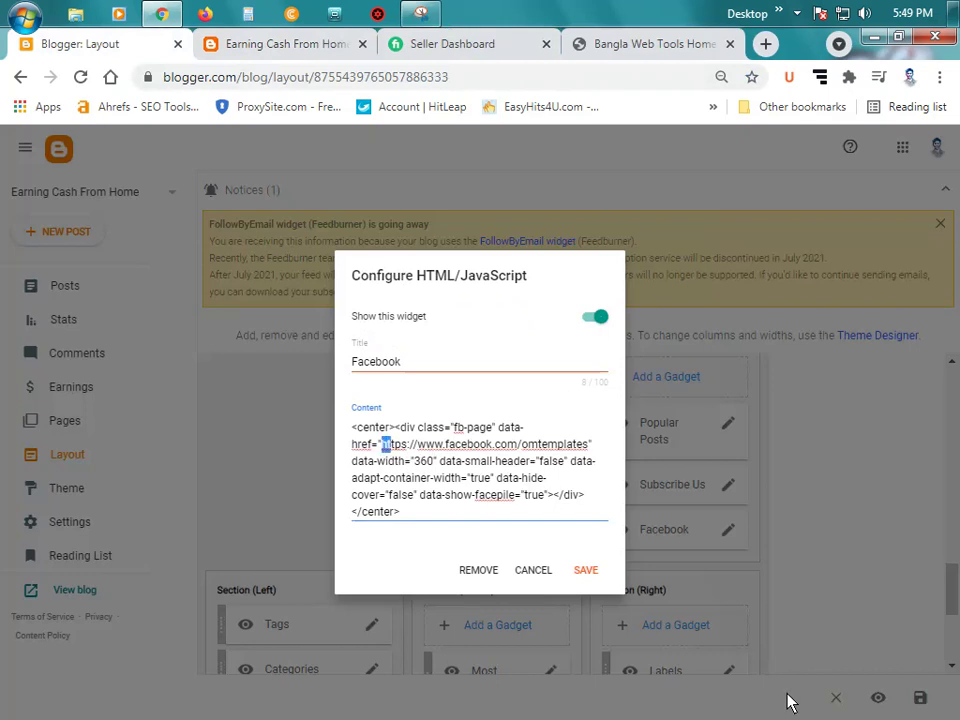
# Step: Replace the Facebook gadget's omtemplates data-href link with your profile URL and save it
pyautogui.hotkey('shift', 'Right')
pyautogui.hotkey('shift', 'Right')
pyautogui.hotkey('shift', 'Right')
pyautogui.hotkey('shift', 'Right')
pyautogui.hotkey('shift', 'Right')
pyautogui.hotkey('shift', 'Right')
pyautogui.hotkey('shift', 'Right')
pyautogui.hotkey('shift', 'Right')
pyautogui.hotkey('shift', 'Right')
pyautogui.hotkey('shift', 'Right')
pyautogui.hotkey('shift', 'Right')
pyautogui.hotkey('shift', 'Right')
pyautogui.hotkey('shift', 'Right')
pyautogui.hotkey('shift', 'Right')
pyautogui.hotkey('shift', 'Right')
pyautogui.hotkey('shift', 'Right')
pyautogui.hotkey('shift', 'Right')
pyautogui.hotkey('shift', 'Right')
pyautogui.hotkey('shift', 'Right')
pyautogui.hotkey('shift', 'Right')
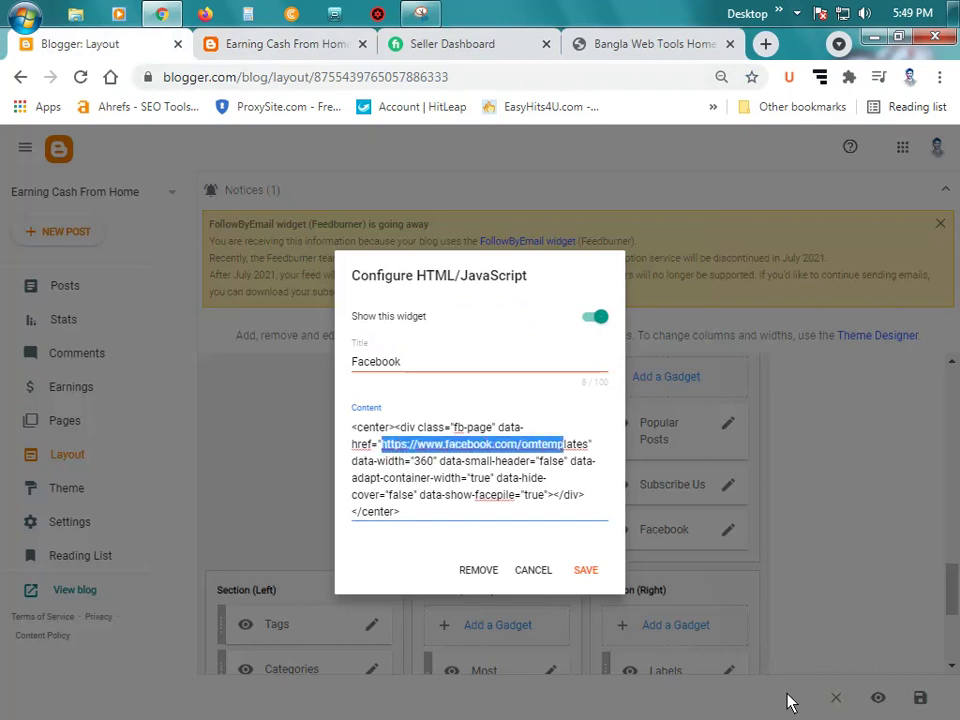
pyautogui.hotkey('shift', 'Right')
pyautogui.hotkey('shift', 'Right')
pyautogui.hotkey('shift', 'Right')
pyautogui.hotkey('ctrl', 'v')
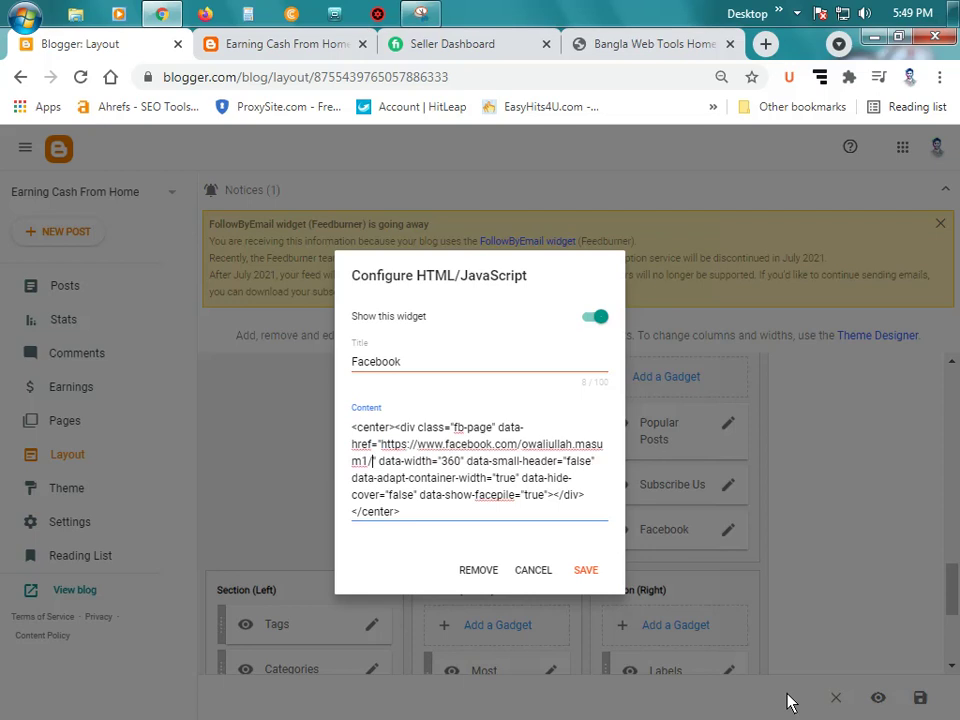
pyautogui.click(586, 568)
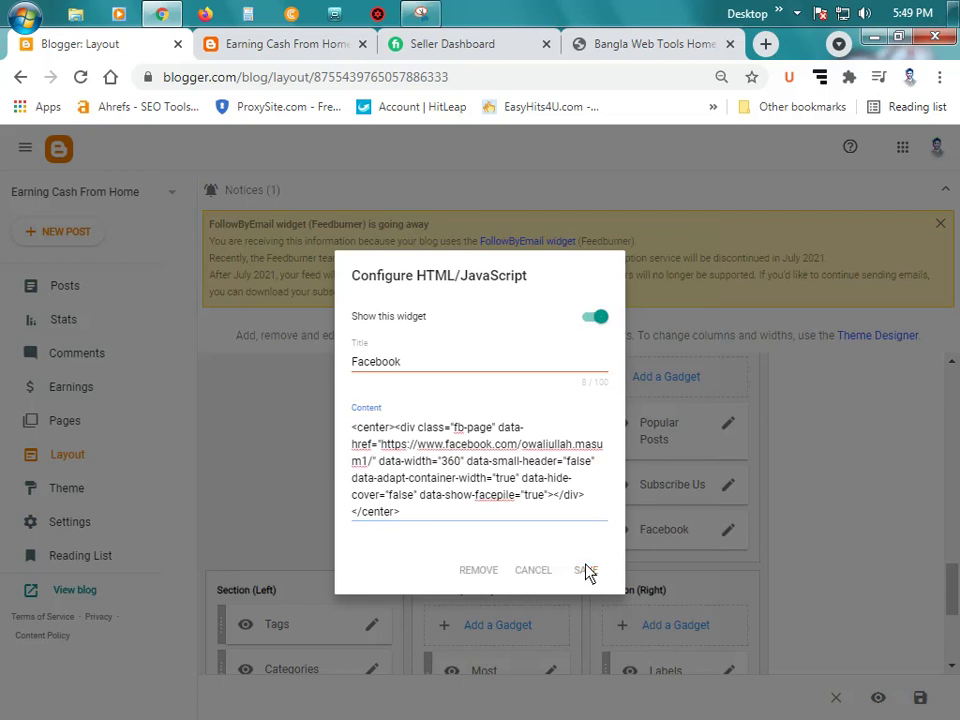
pyautogui.click(268, 45)
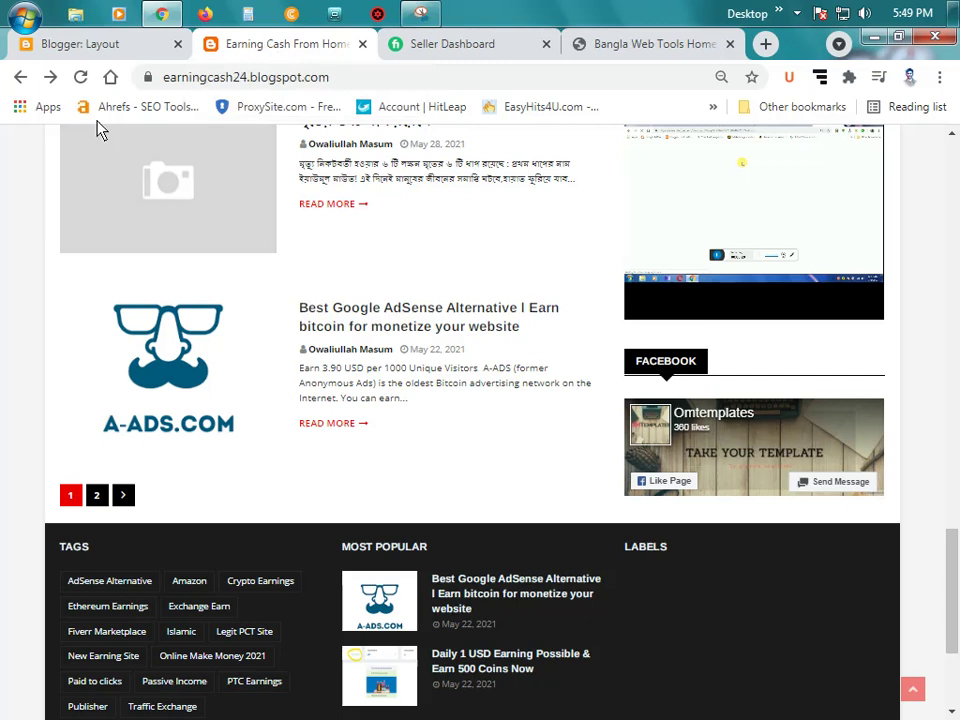
# Step: Reload the live blog, reset zoom to 100%, and review its Facebook section before returning to Layout
pyautogui.click(81, 77)
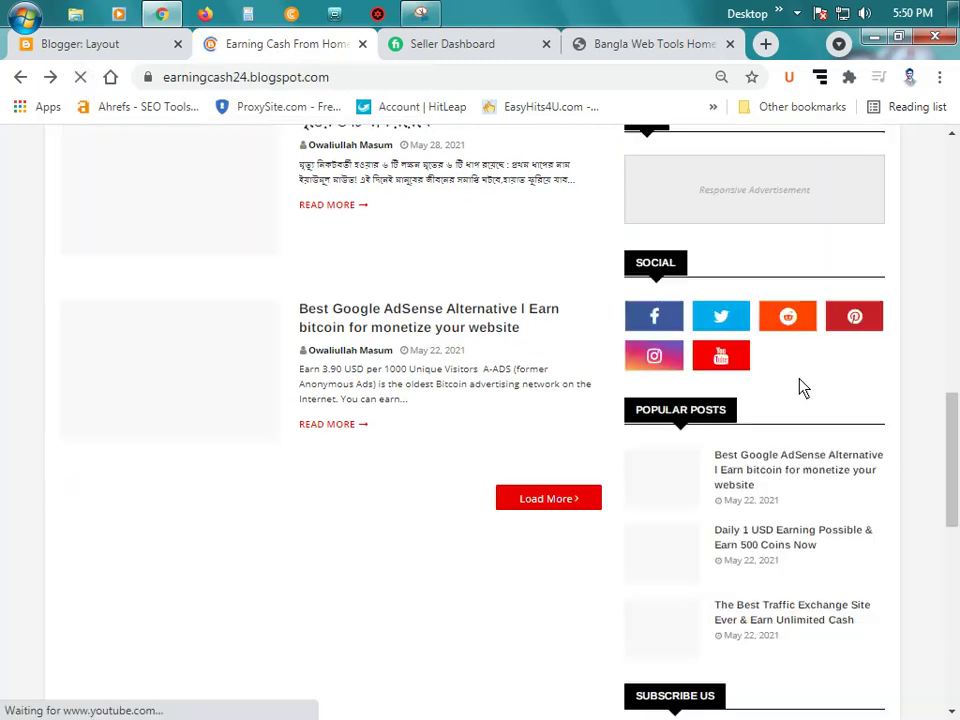
pyautogui.scroll(10, 799, 386)
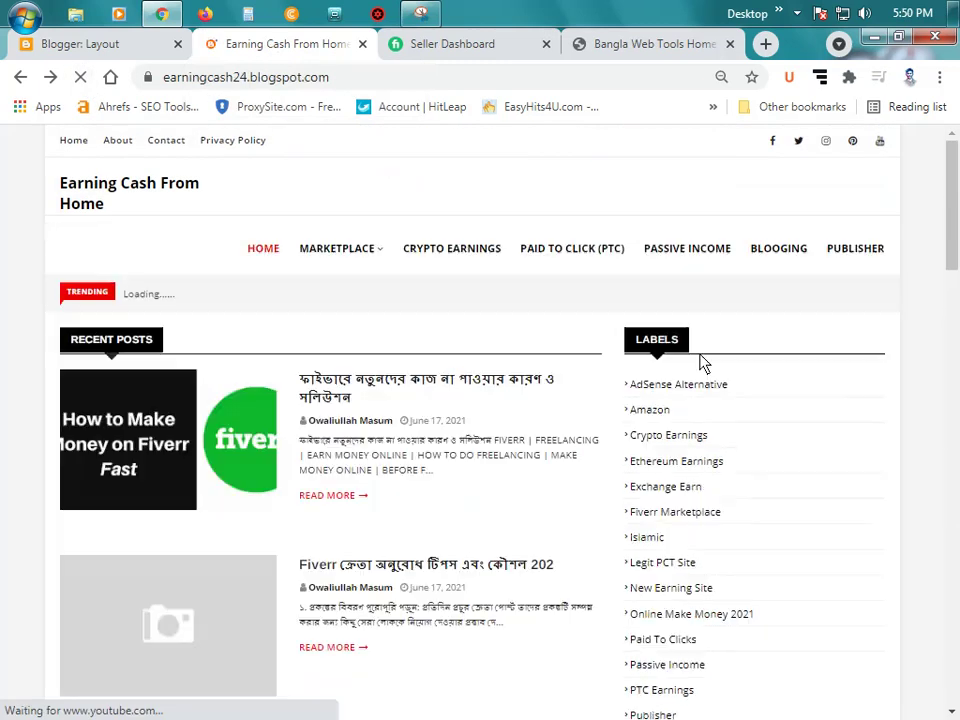
pyautogui.hotkey('ctrl', '-')
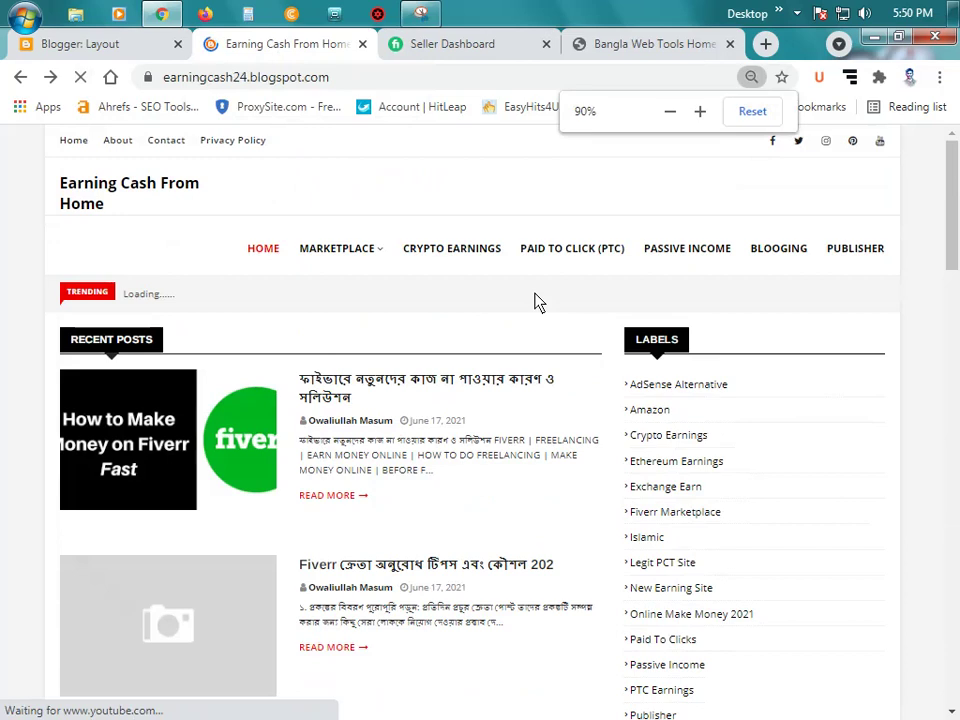
pyautogui.hotkey('ctrl', '+')
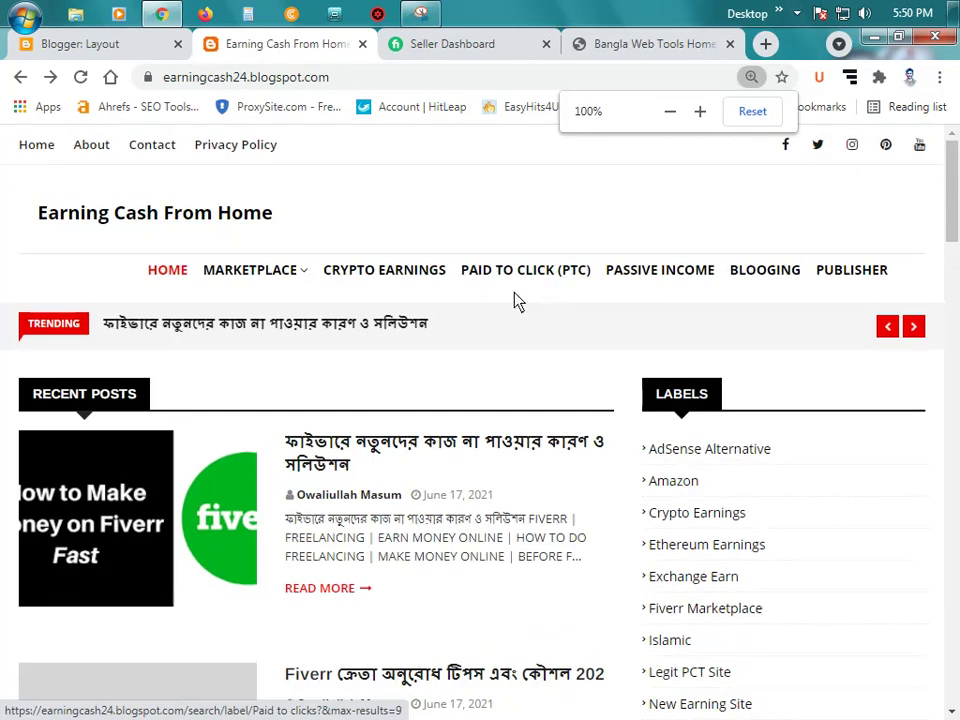
pyautogui.scroll(-6, 574, 286)
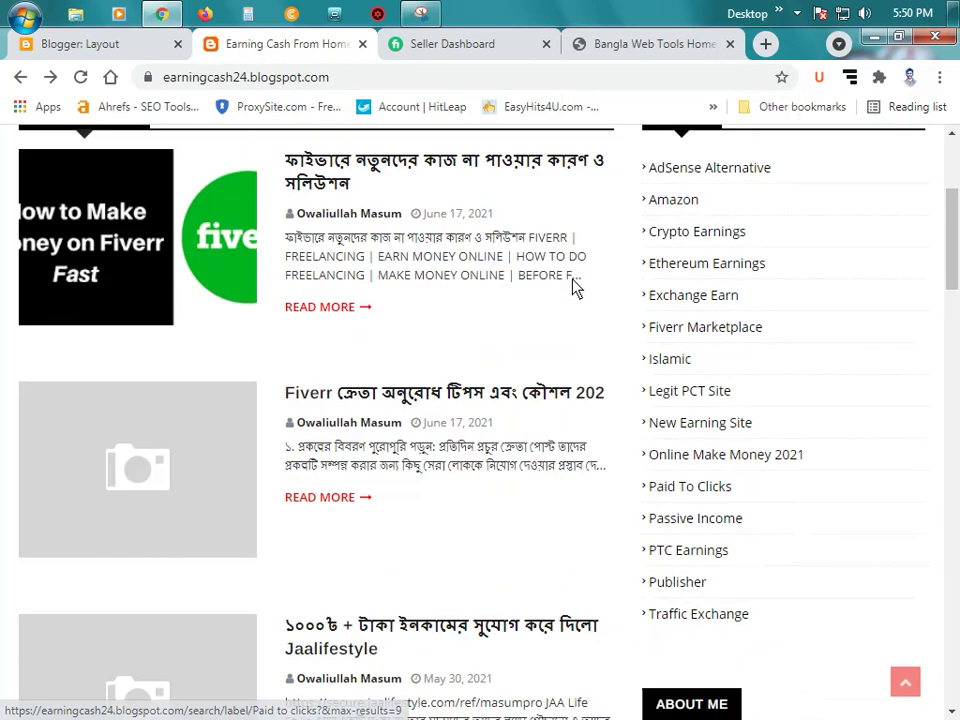
pyautogui.scroll(-7, 574, 286)
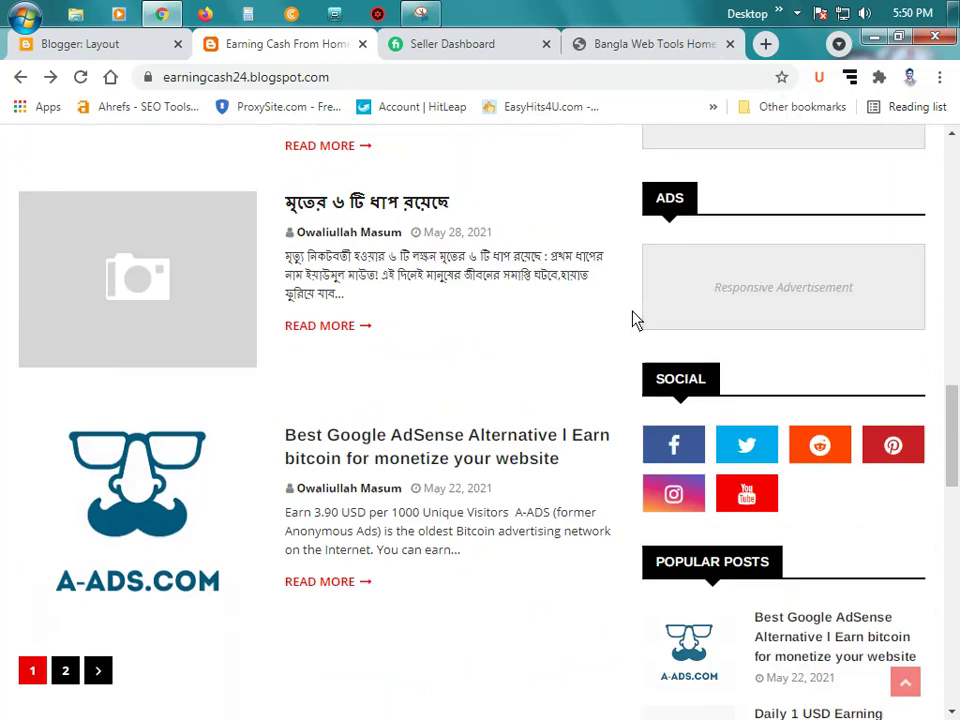
pyautogui.scroll(-4, 636, 318)
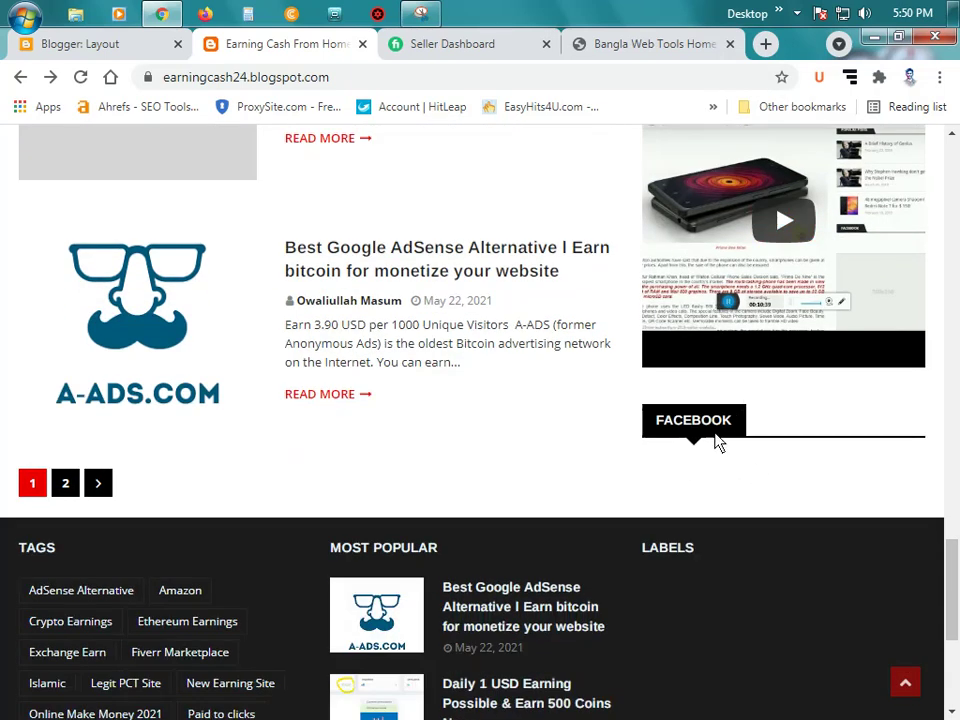
pyautogui.click(92, 48)
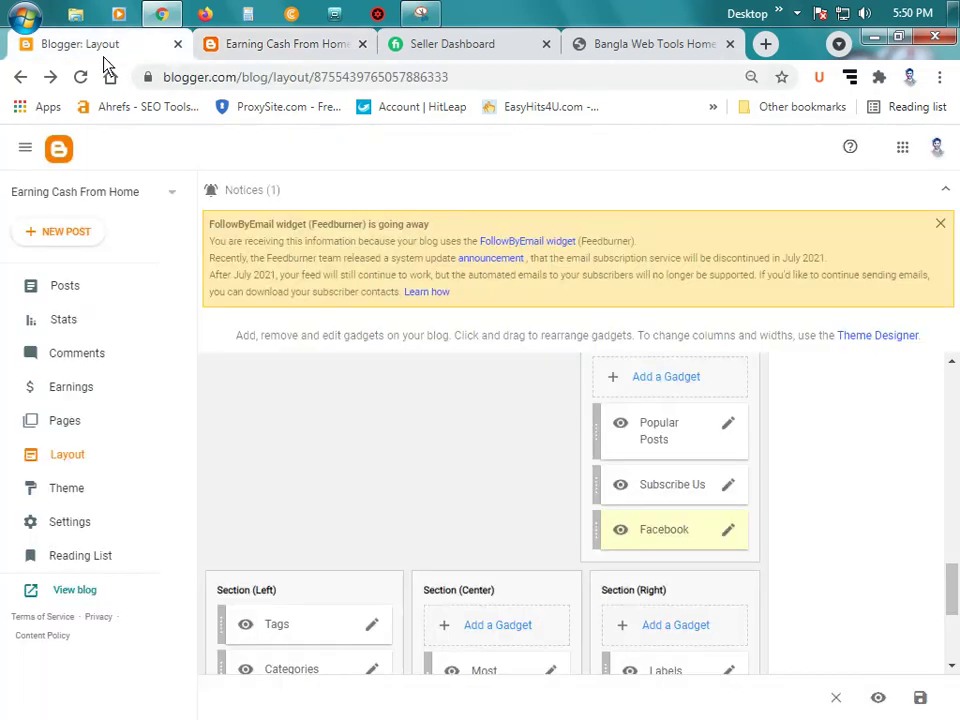
# Step: Re-save the Facebook gadget's unchanged data-width 360 fb-page code
pyautogui.click(728, 532)
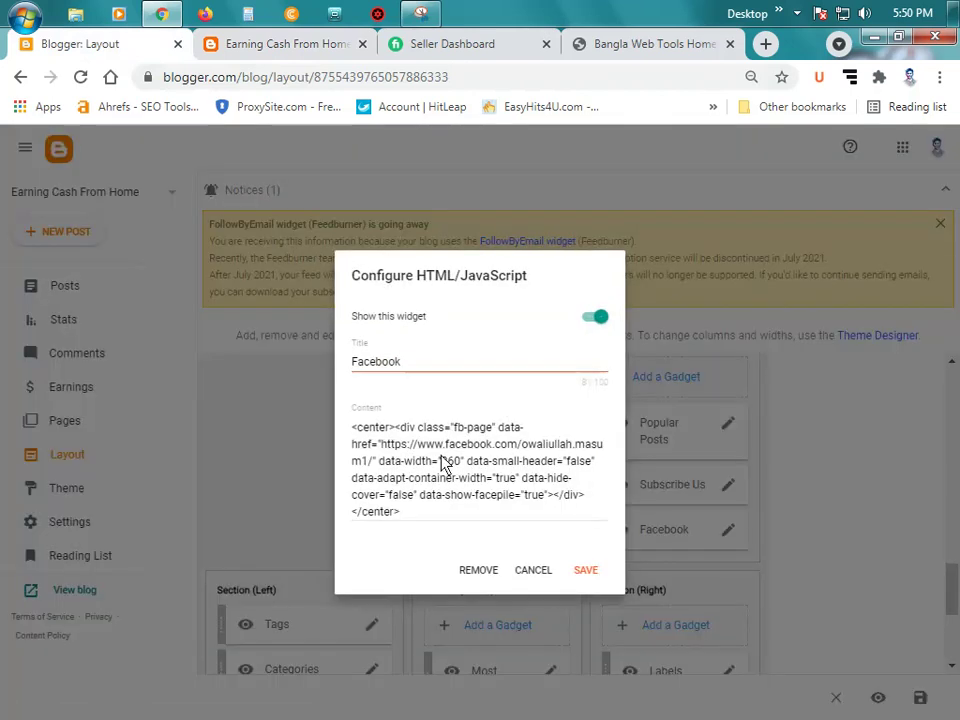
pyautogui.click(441, 462)
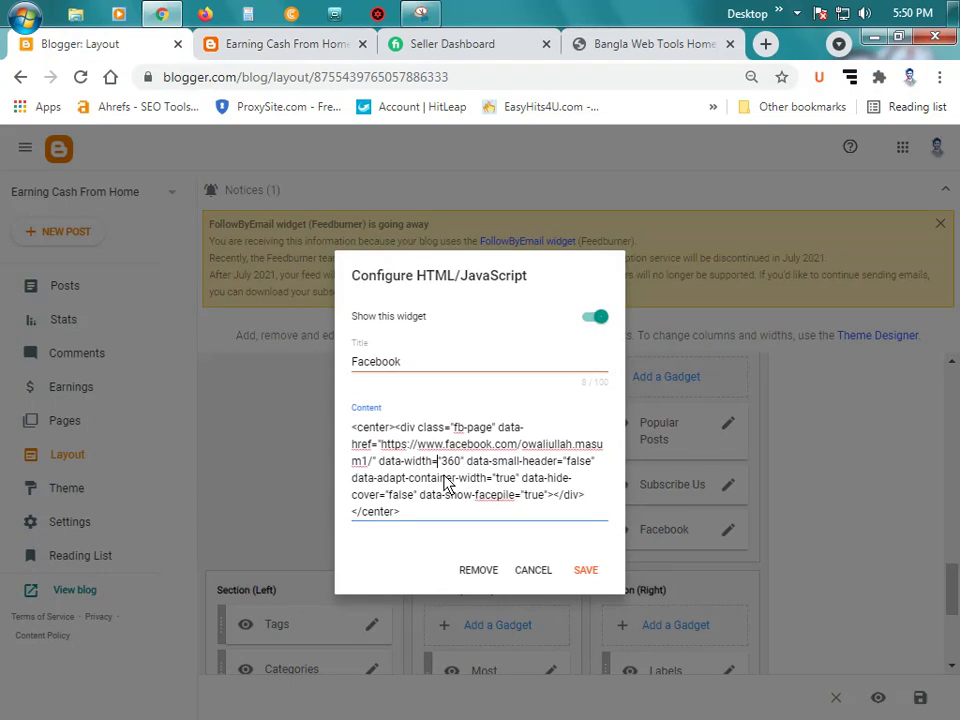
pyautogui.click(586, 570)
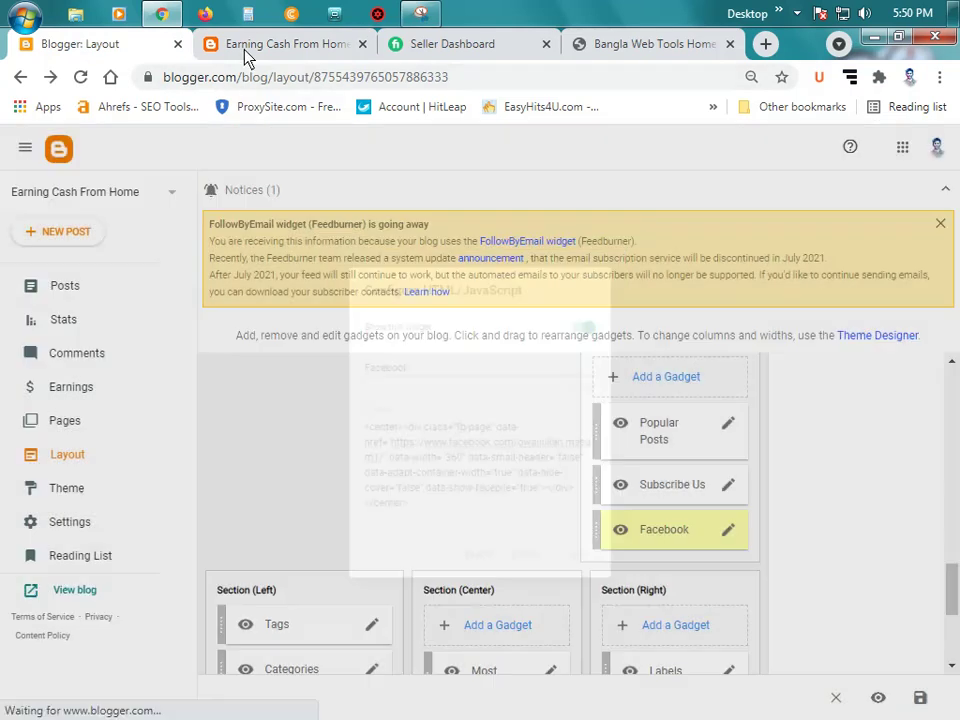
pyautogui.click(245, 44)
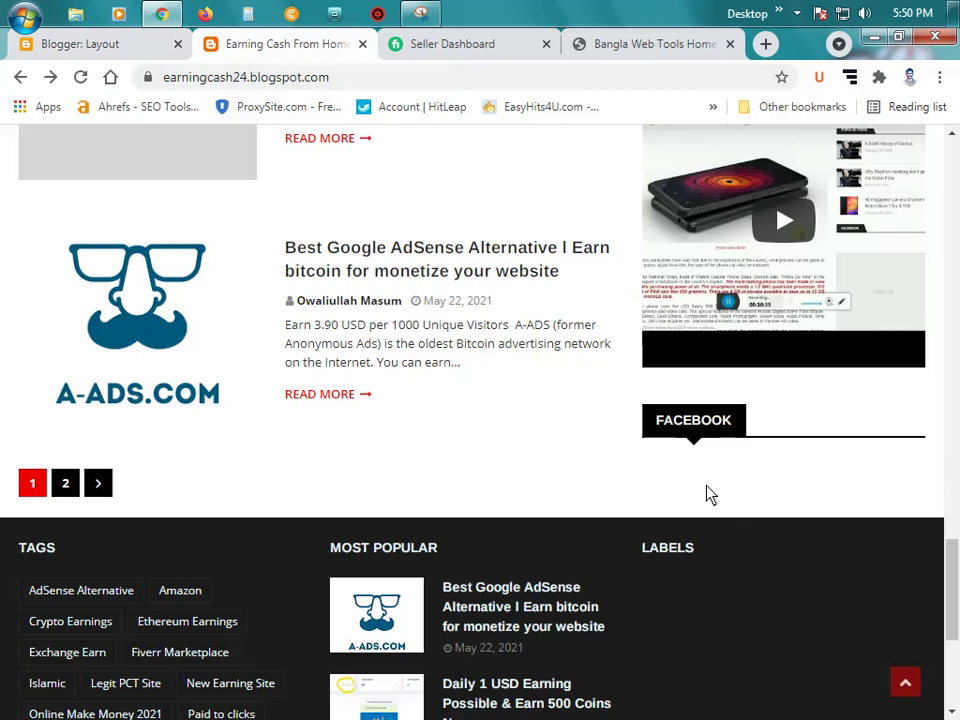
# Step: Scroll through the live blog's Facebook widget and footer, then go back to the Layout page
pyautogui.scroll(-3, 710, 493)
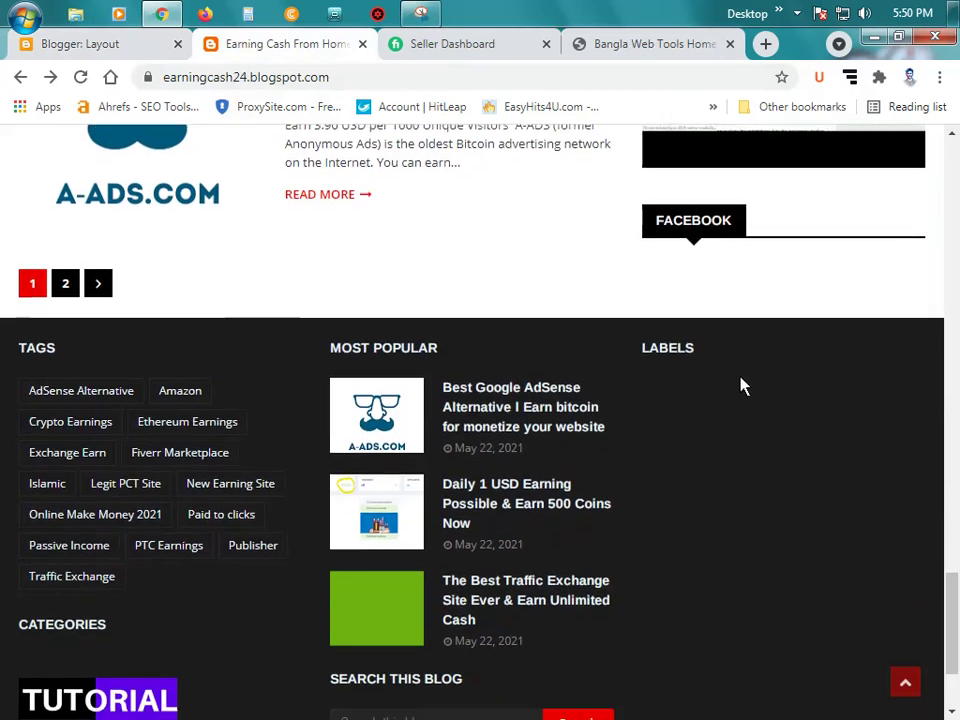
pyautogui.scroll(-2, 742, 386)
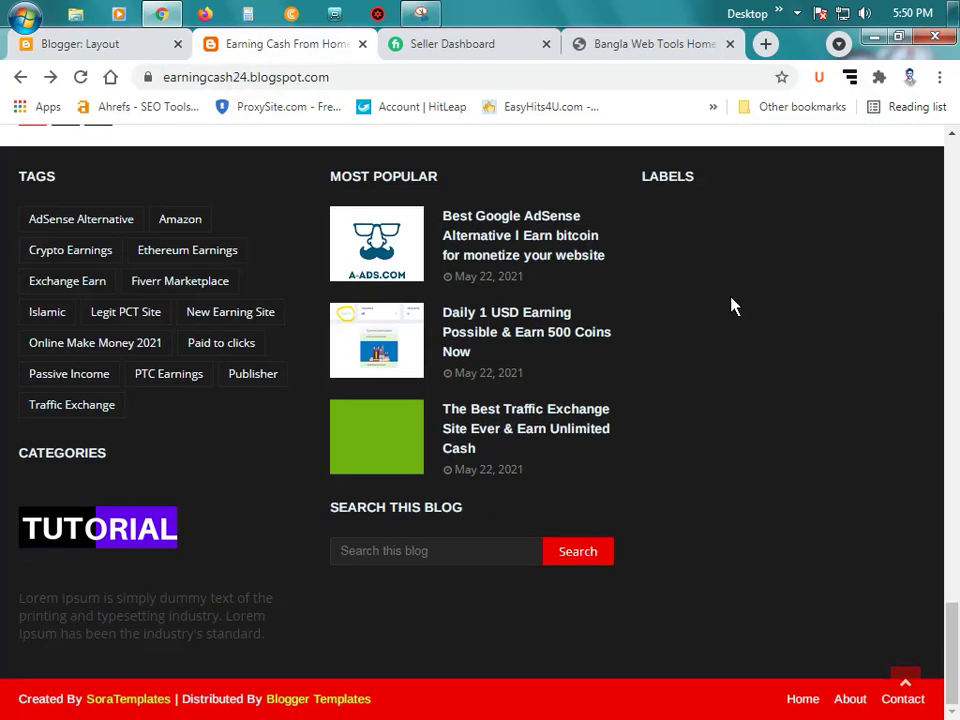
pyautogui.scroll(2, 726, 309)
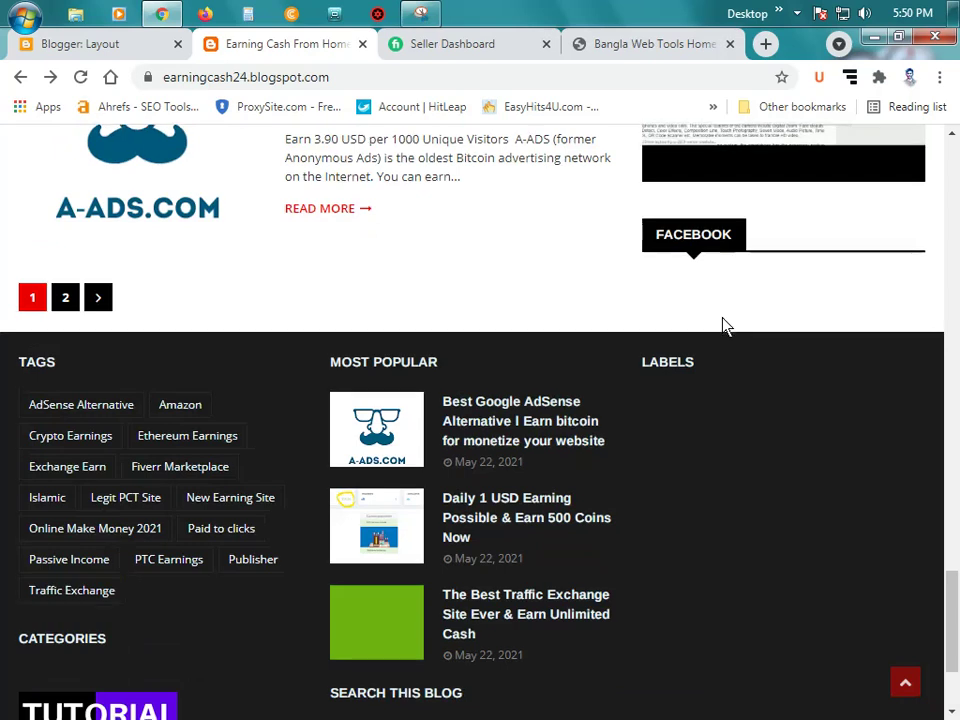
pyautogui.scroll(-1, 724, 326)
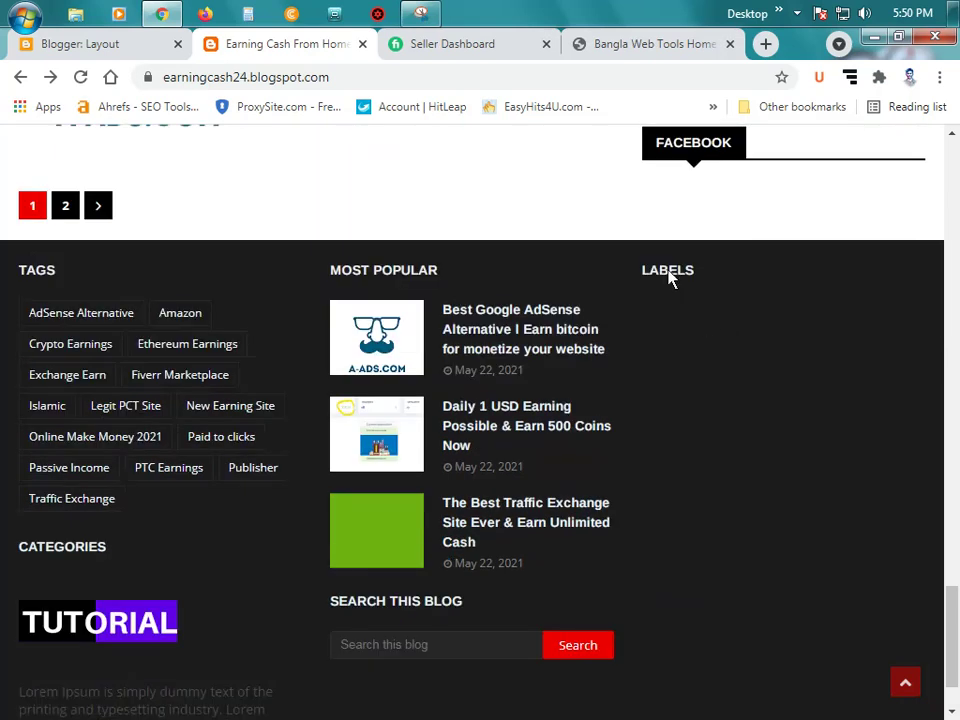
pyautogui.scroll(-1, 660, 321)
pyautogui.scroll(6, 658, 336)
pyautogui.scroll(2, 658, 336)
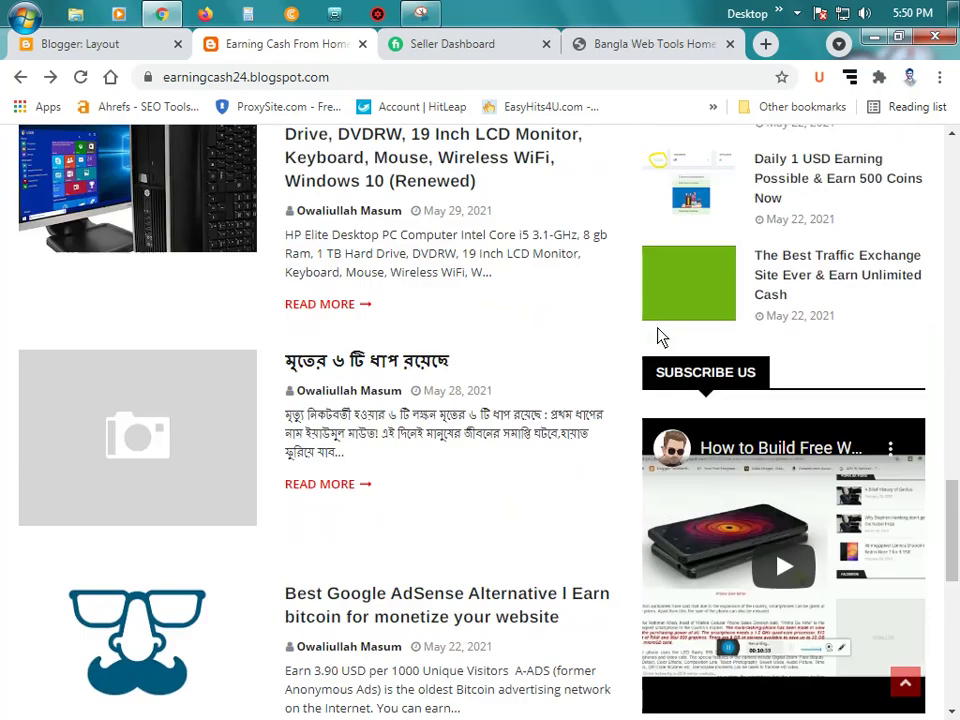
pyautogui.scroll(-3, 668, 350)
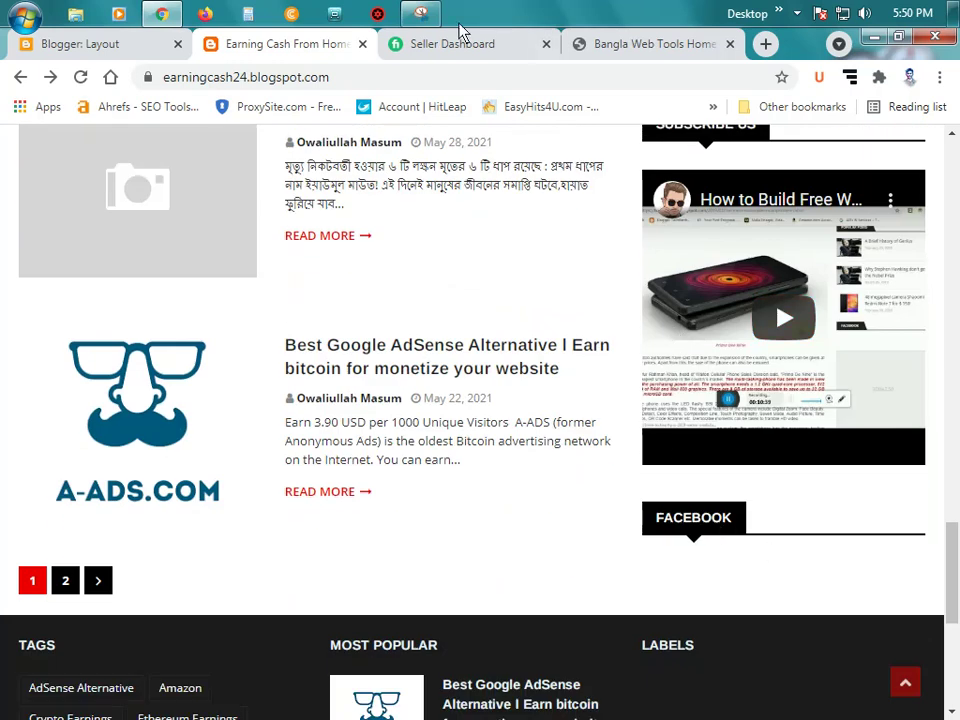
pyautogui.click(108, 45)
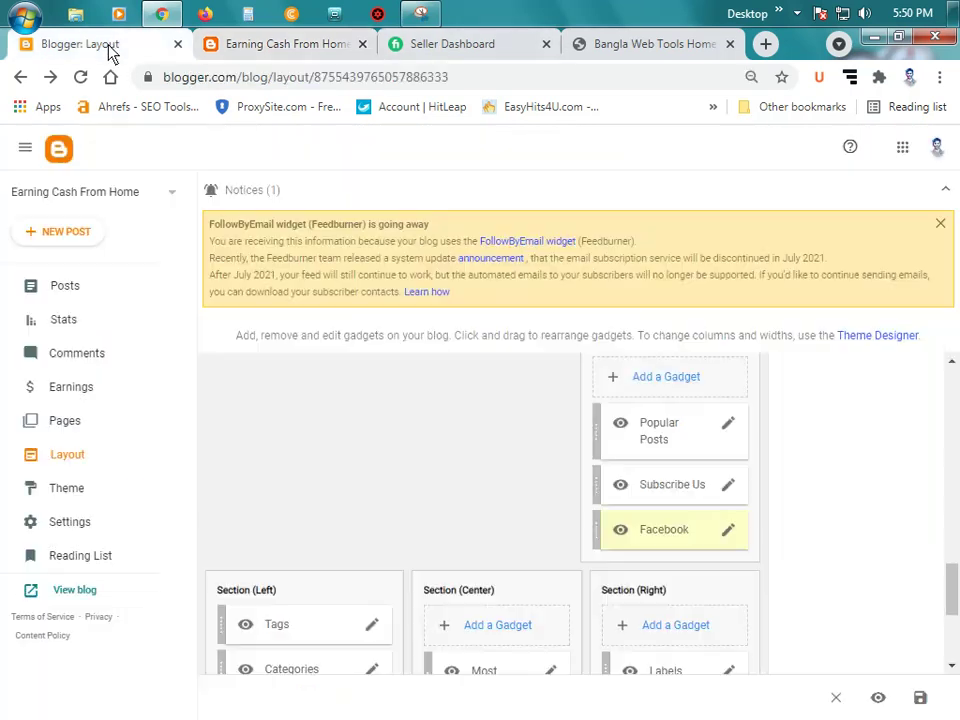
# Step: Save the Facebook gadget once more and preview the live blog before returning to Layout
pyautogui.click(728, 531)
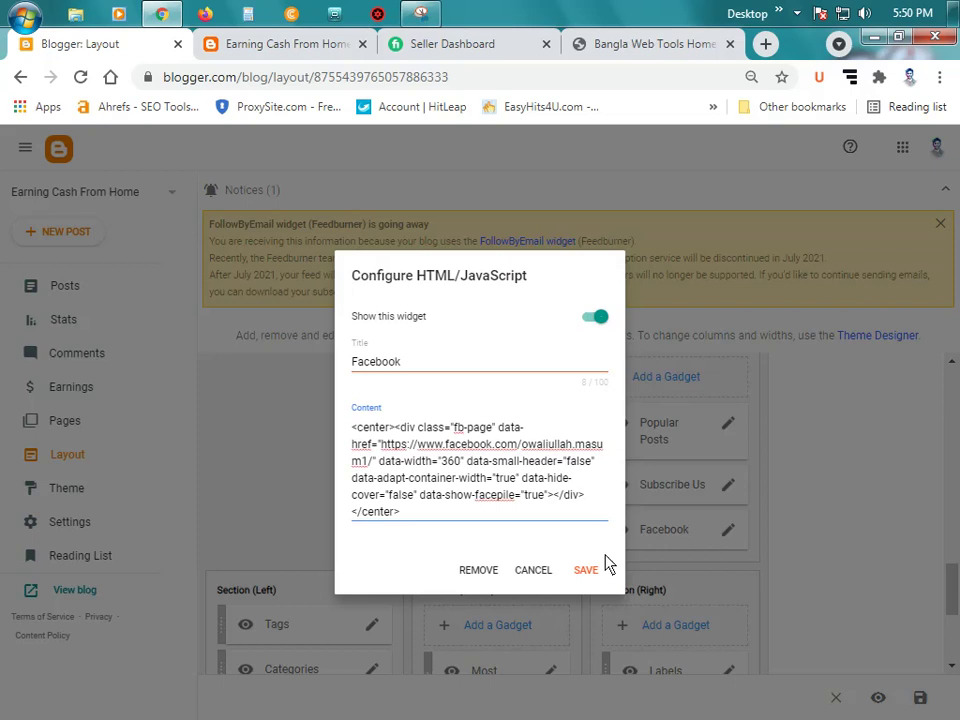
pyautogui.click(588, 573)
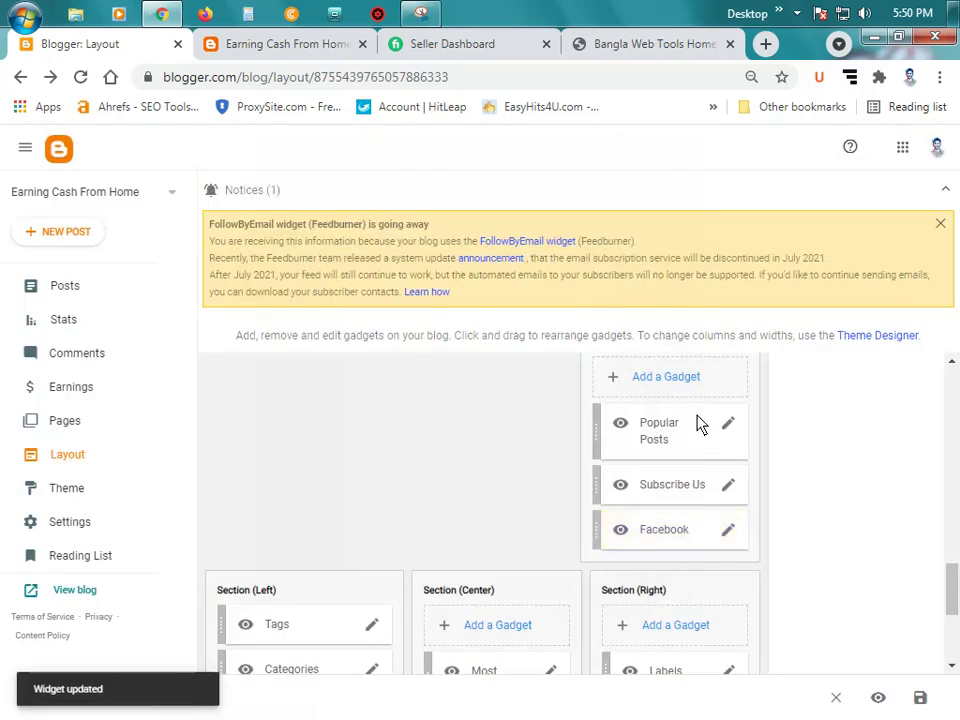
pyautogui.click(255, 45)
pyautogui.scroll(3, 664, 339)
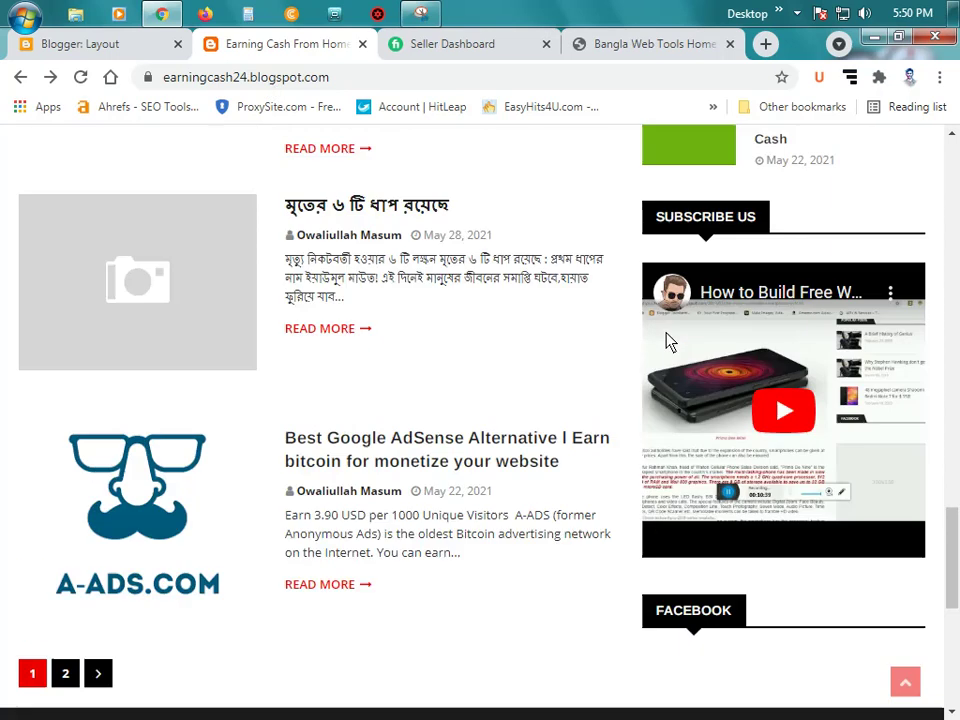
pyautogui.scroll(-2, 558, 330)
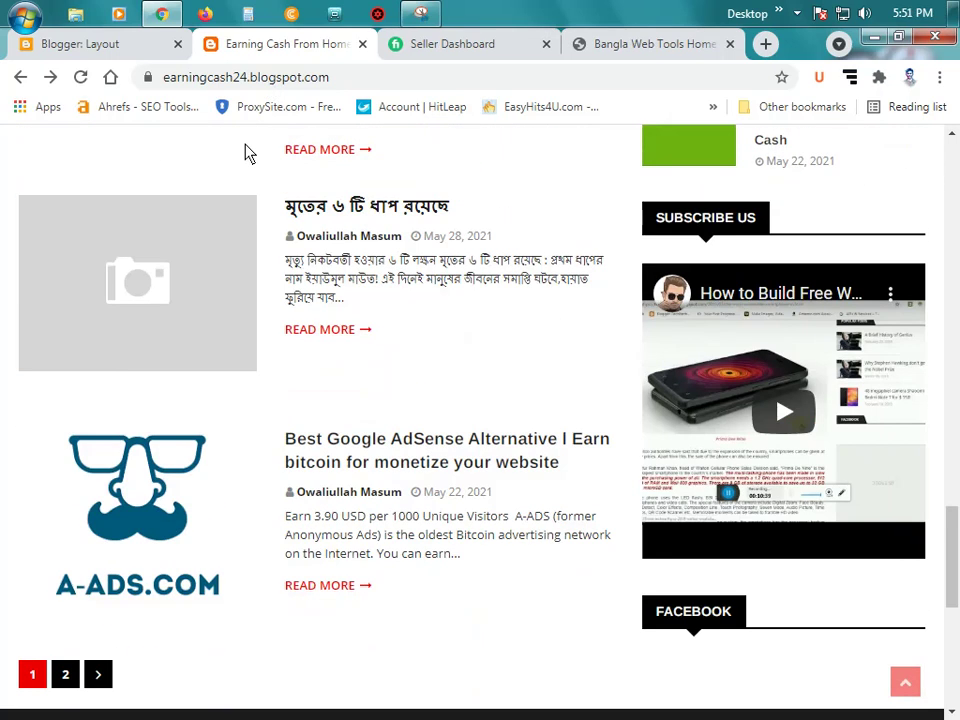
pyautogui.click(115, 45)
# Step: Check the live blog's footer Tags, Most Popular and Labels widgets, then return to Layout
pyautogui.scroll(-2, 530, 442)
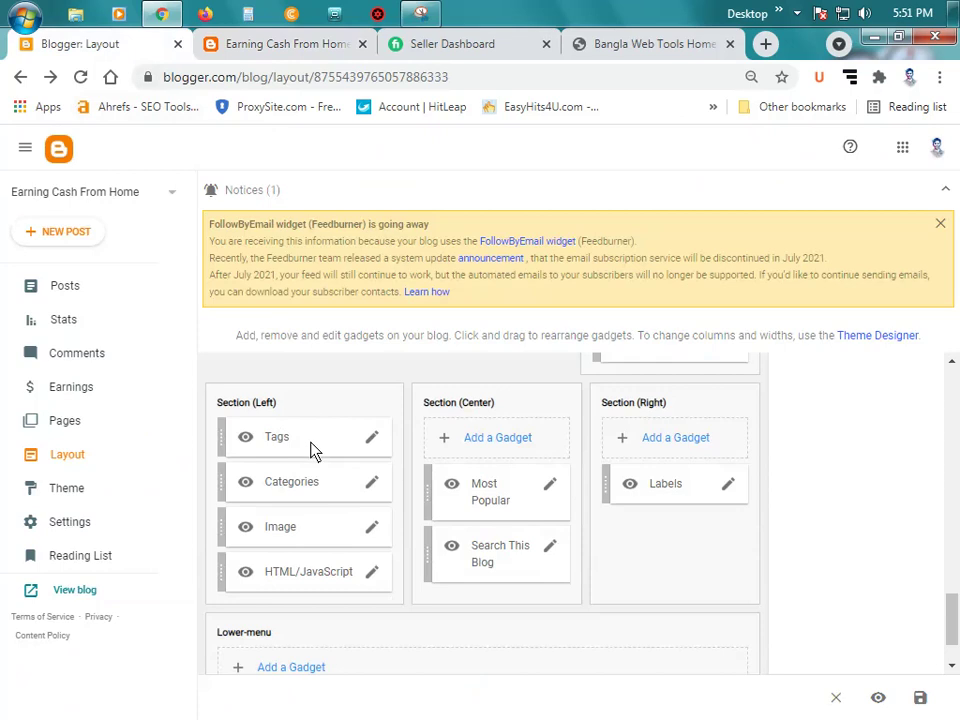
pyautogui.scroll(-1, 385, 435)
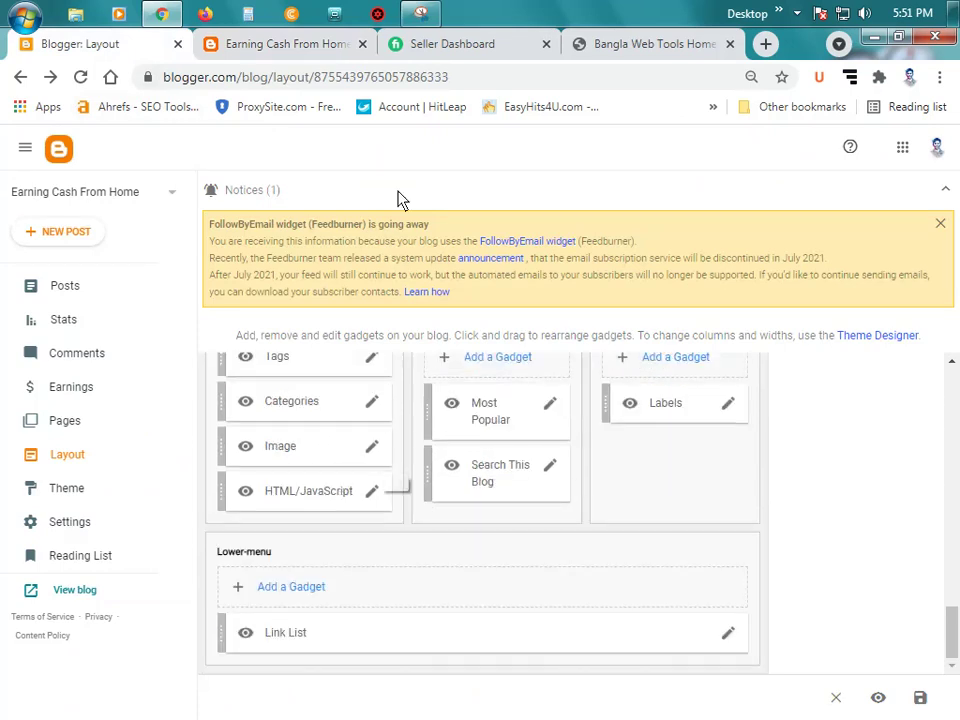
pyautogui.click(319, 46)
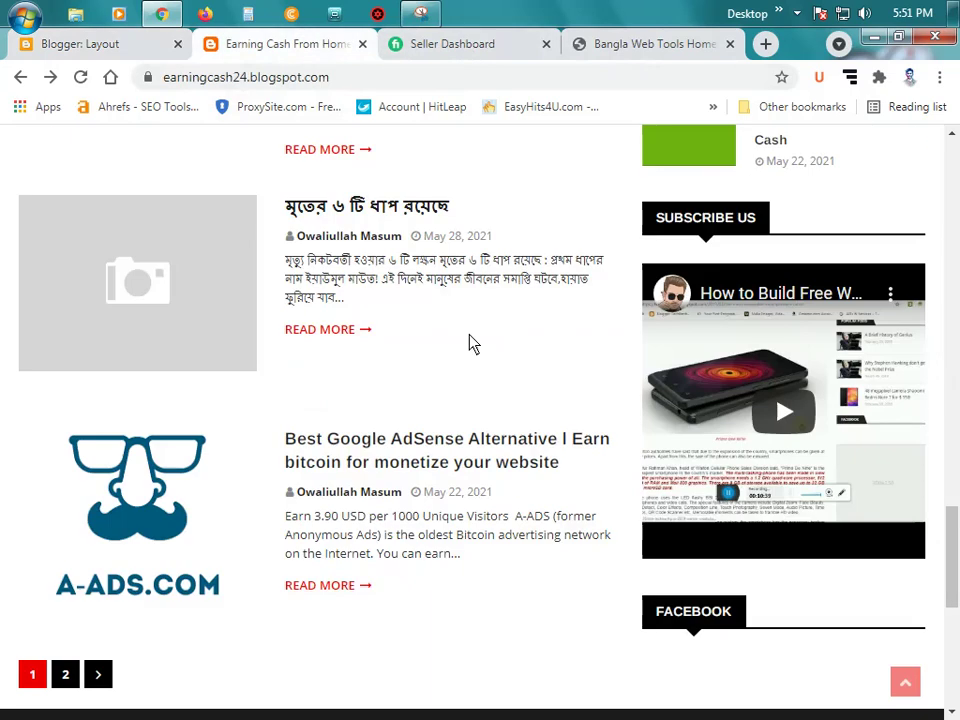
pyautogui.scroll(-5, 498, 405)
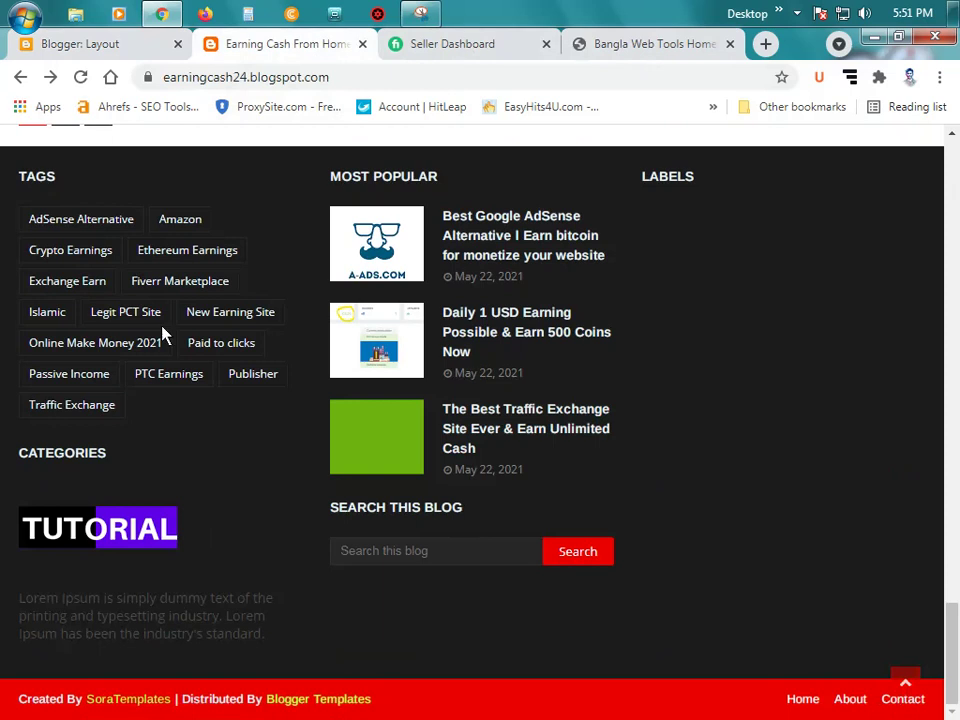
pyautogui.click(96, 44)
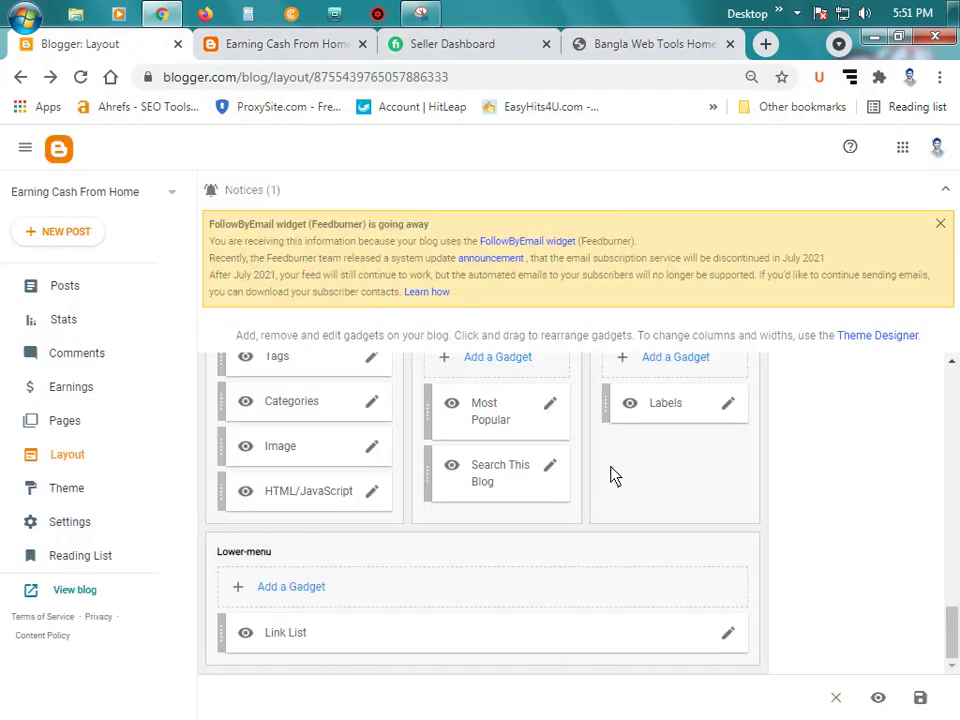
# Step: Open the Link List settings and grab the blog's About page address
pyautogui.click(729, 632)
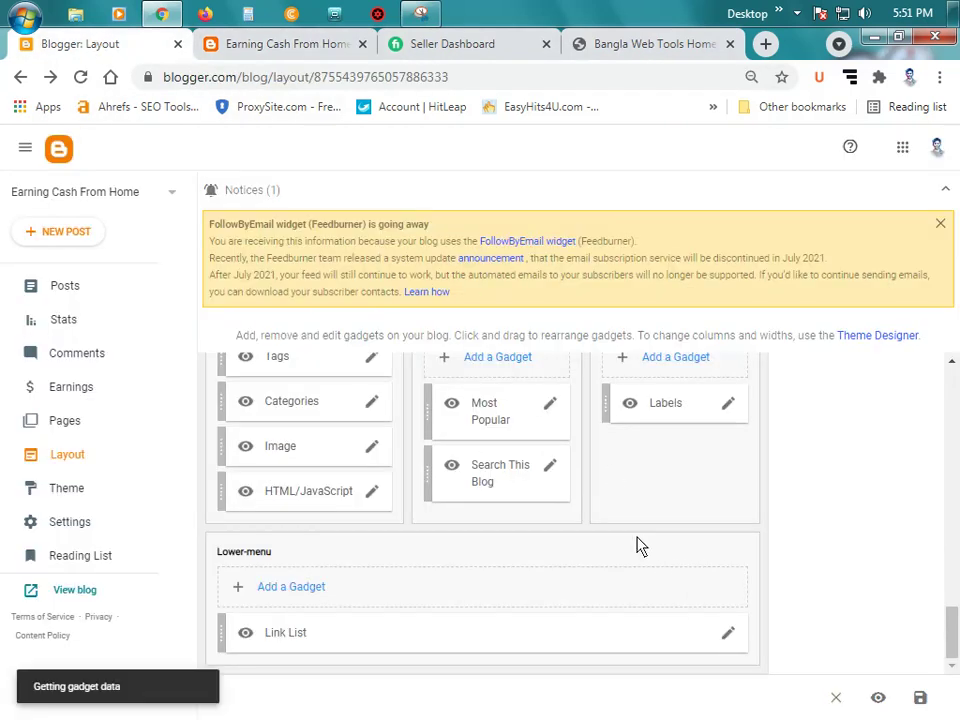
pyautogui.scroll(-3, 516, 480)
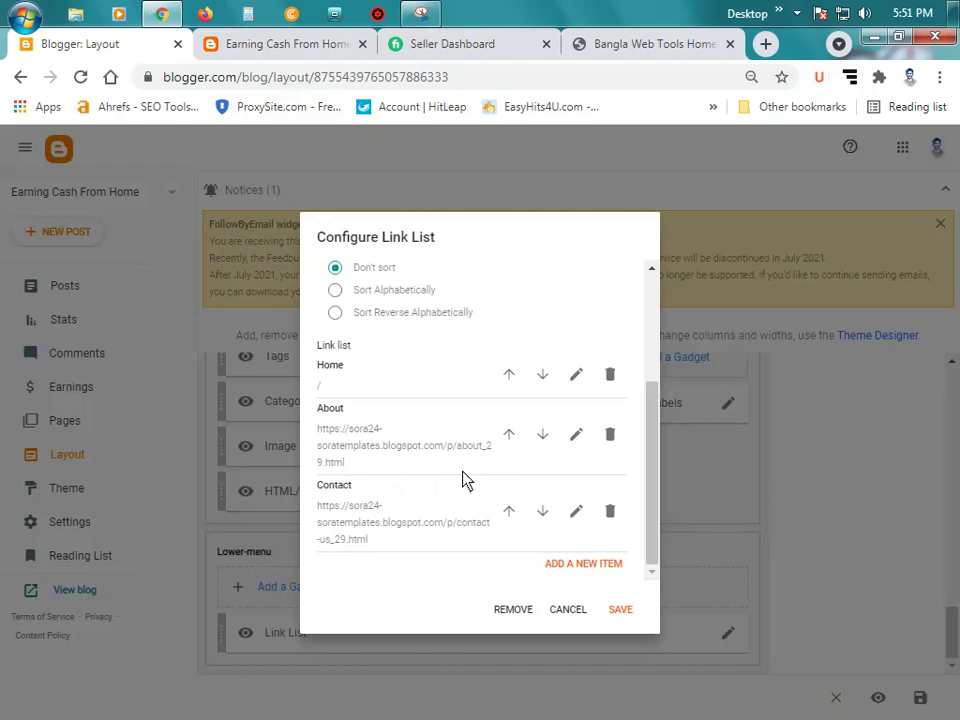
pyautogui.click(258, 44)
pyautogui.scroll(15, 248, 320)
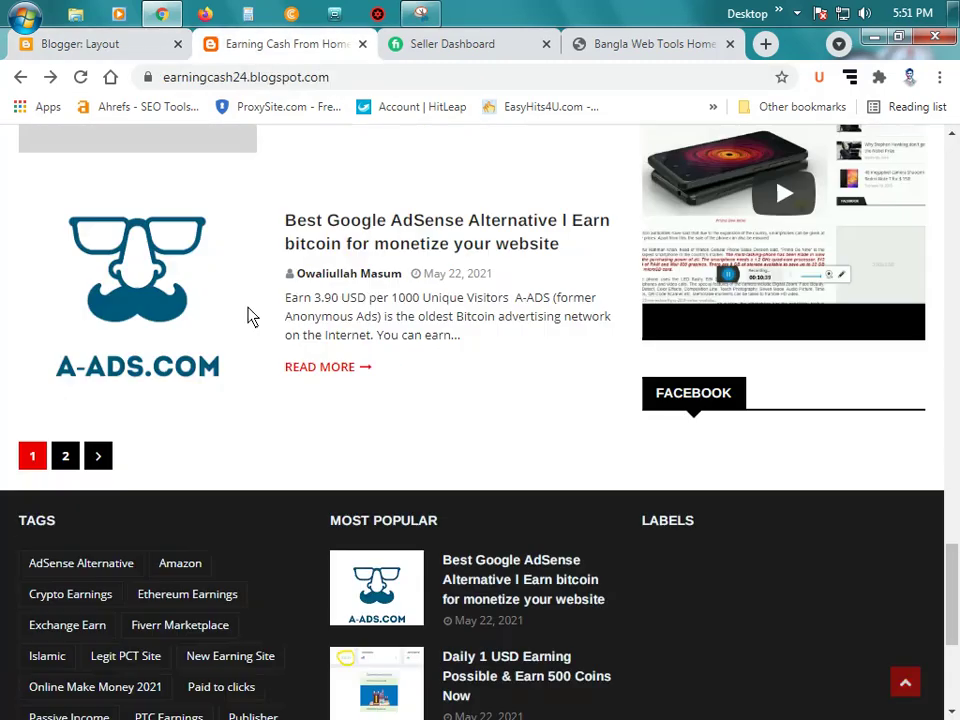
pyautogui.scroll(3, 248, 326)
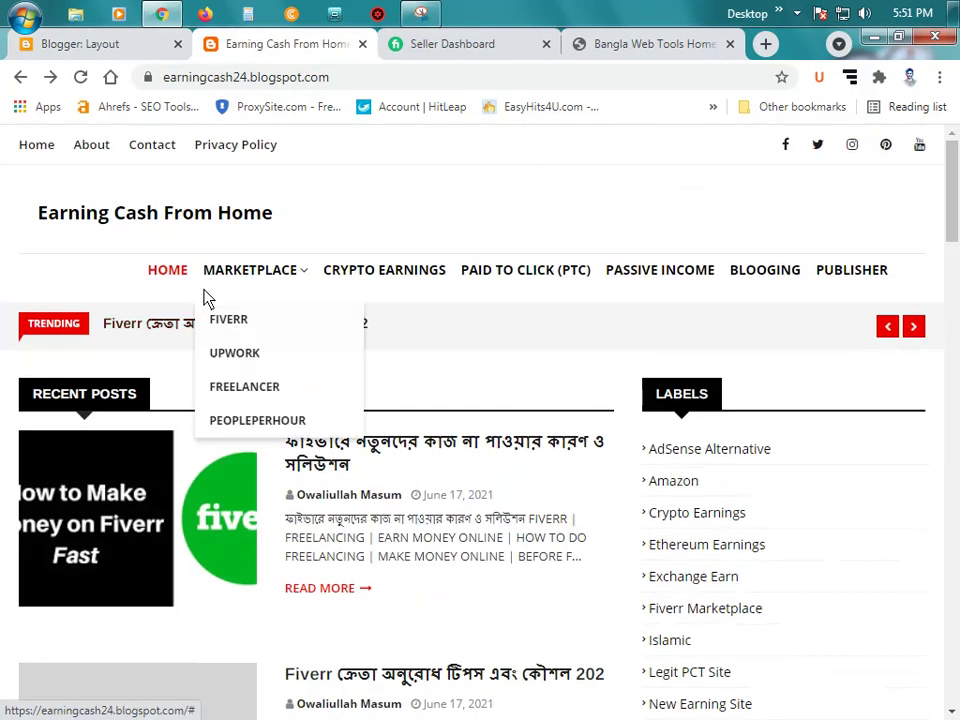
pyautogui.click(95, 146)
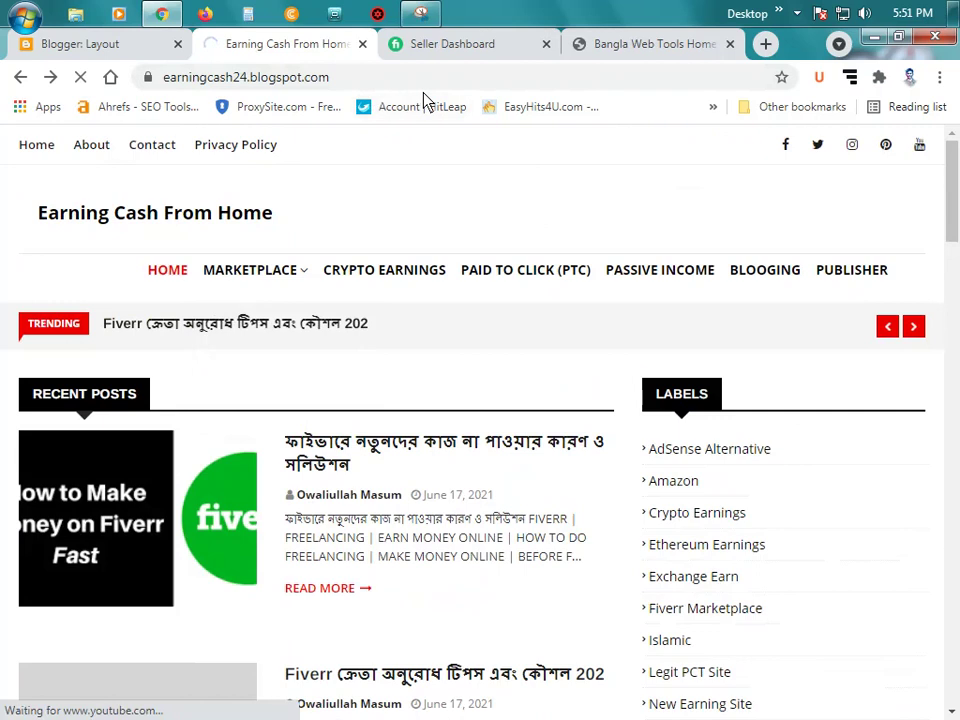
pyautogui.click(453, 78)
pyautogui.hotkey('ctrl', 'c')
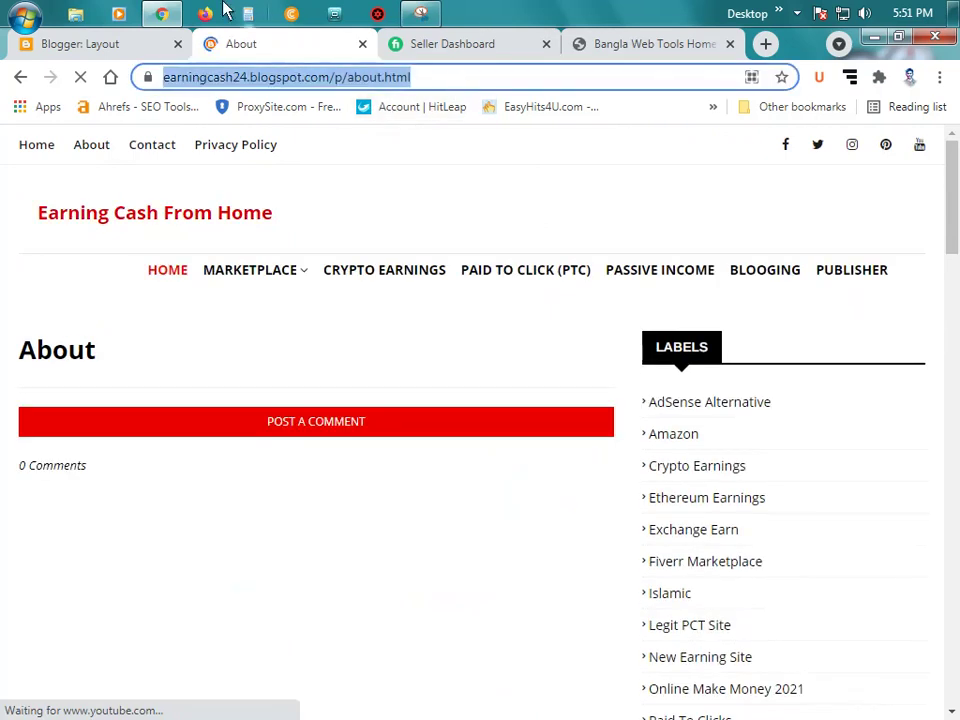
pyautogui.click(129, 45)
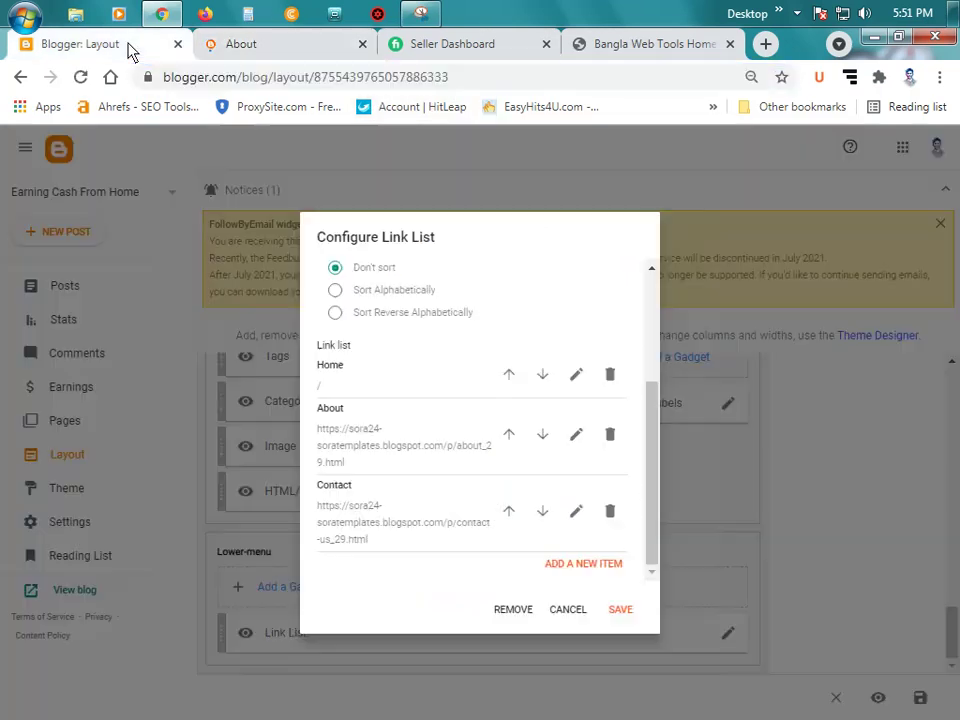
# Step: Replace the About link's URL with the blog's /p/about.html address and save it
pyautogui.click(577, 435)
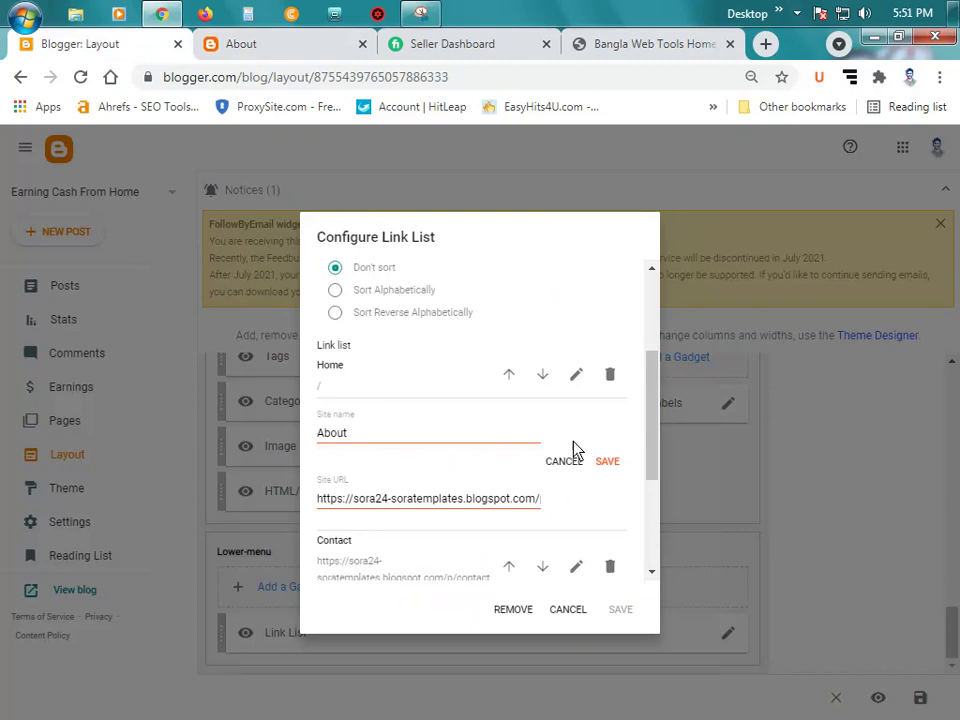
pyautogui.tripleClick(445, 510)
pyautogui.hotkey('ctrl', 'v')
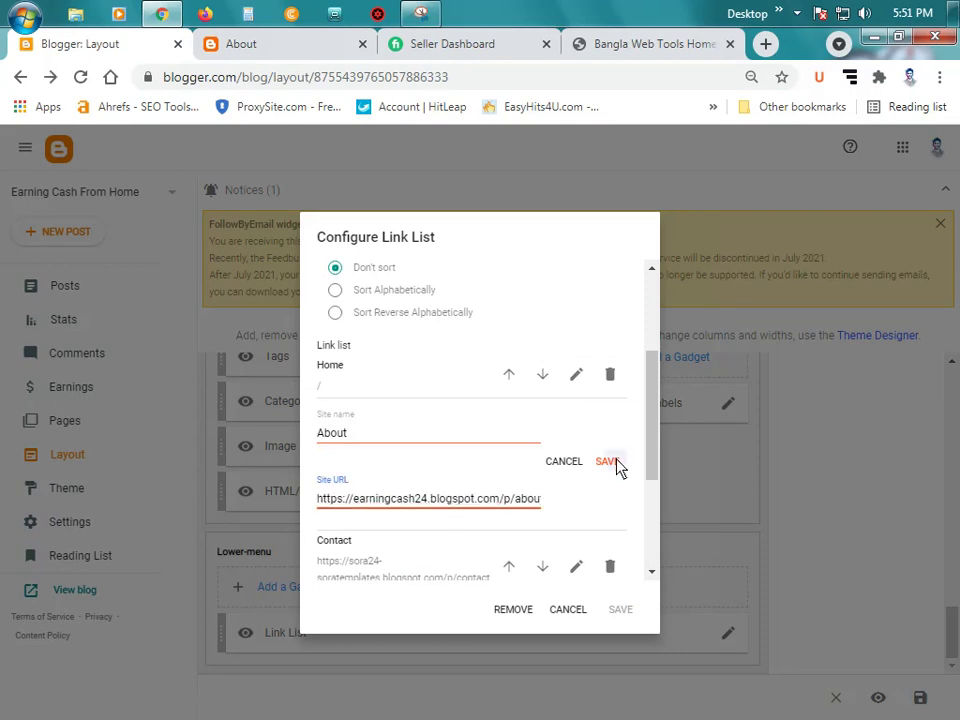
pyautogui.click(610, 461)
# Step: Clear the Contact link's old template URL and bring up the blog's Contact page
pyautogui.click(575, 510)
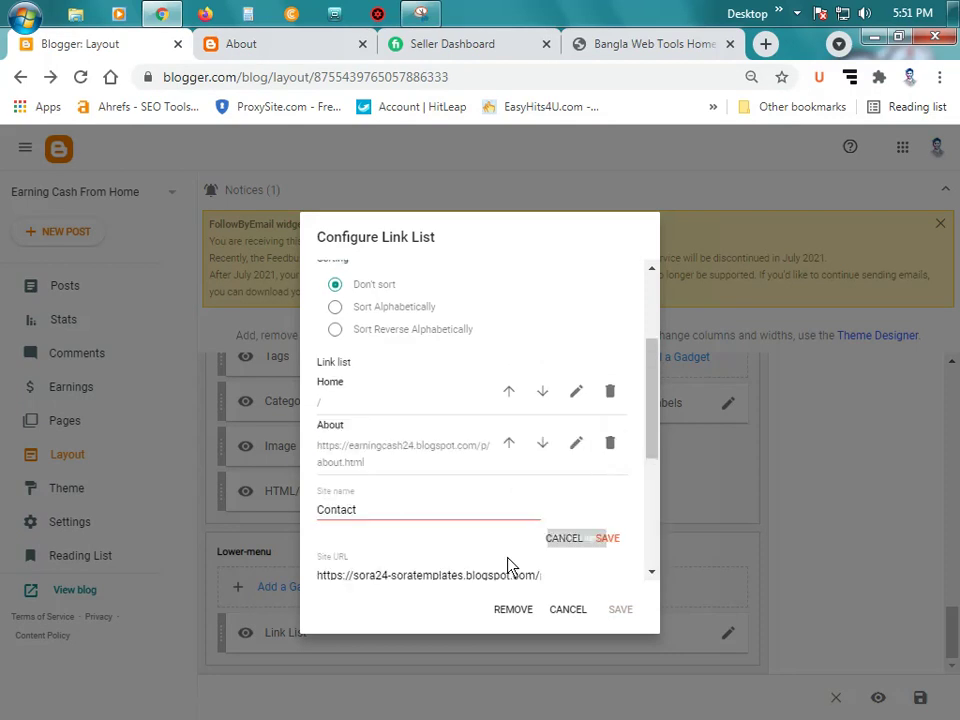
pyautogui.tripleClick(441, 579)
pyautogui.press('BackSpace')
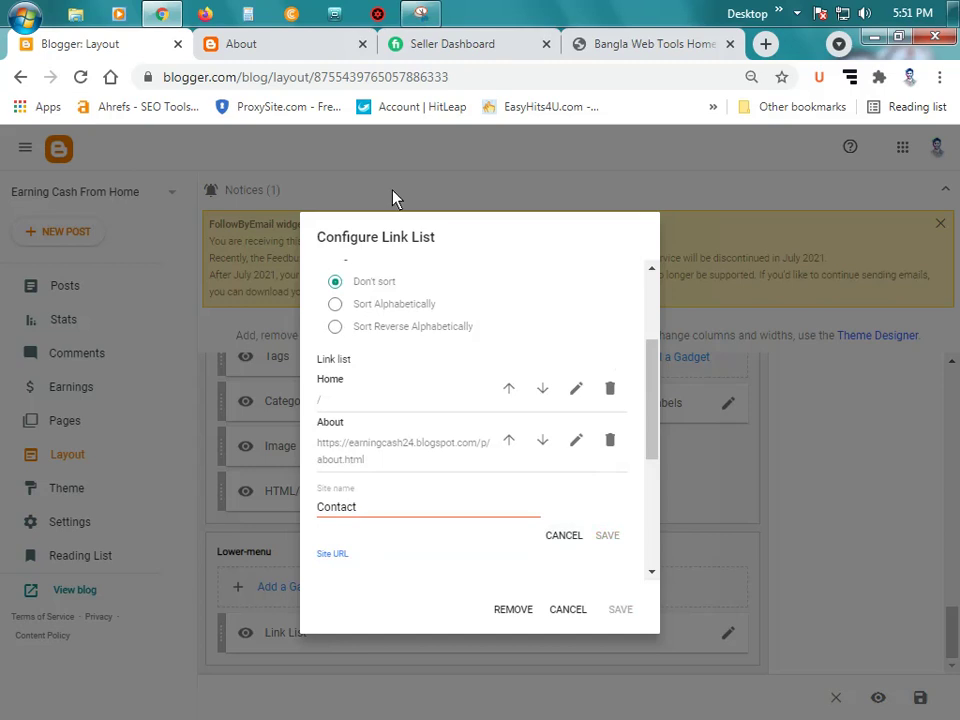
pyautogui.click(250, 44)
pyautogui.click(167, 160)
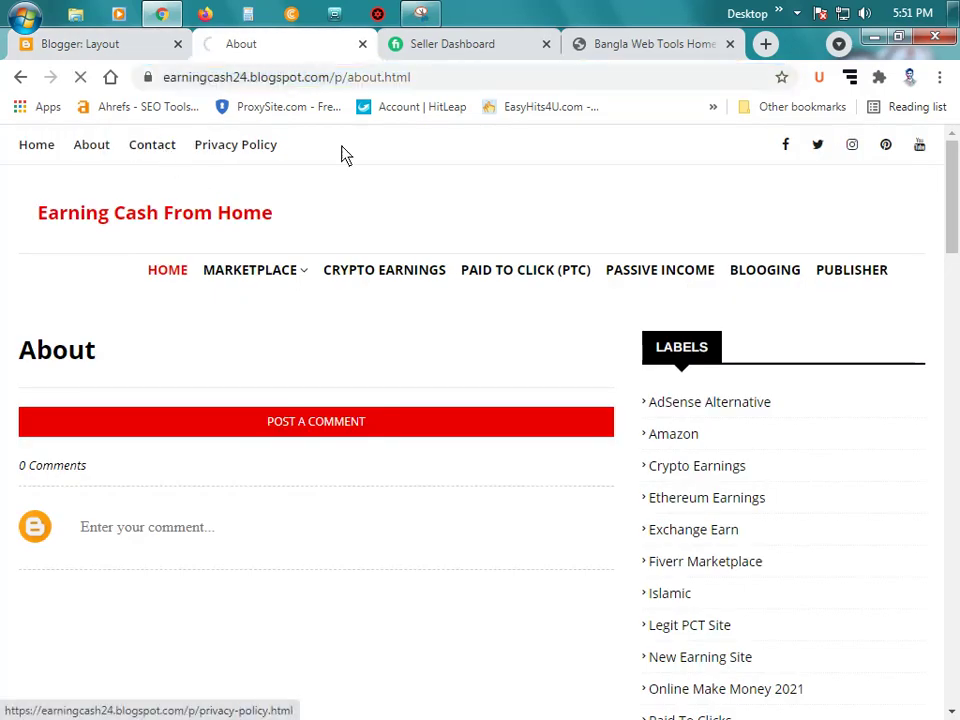
# Step: Set the Contact link to the blog's /p/contact.html address and save it
pyautogui.click(390, 82)
pyautogui.rightClick(378, 82)
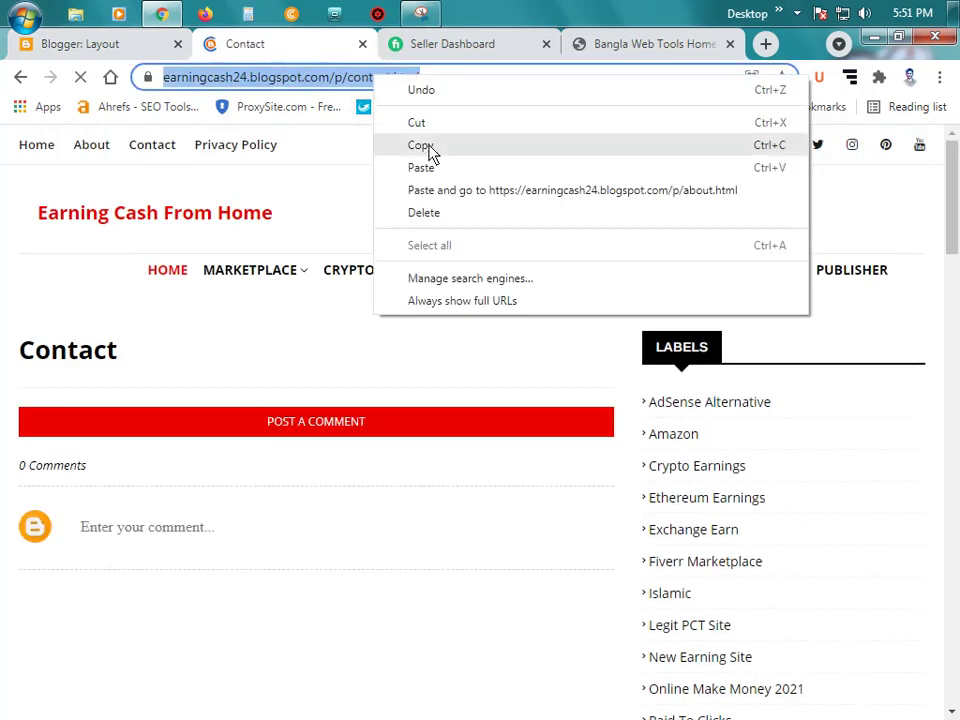
pyautogui.click(420, 144)
pyautogui.click(96, 43)
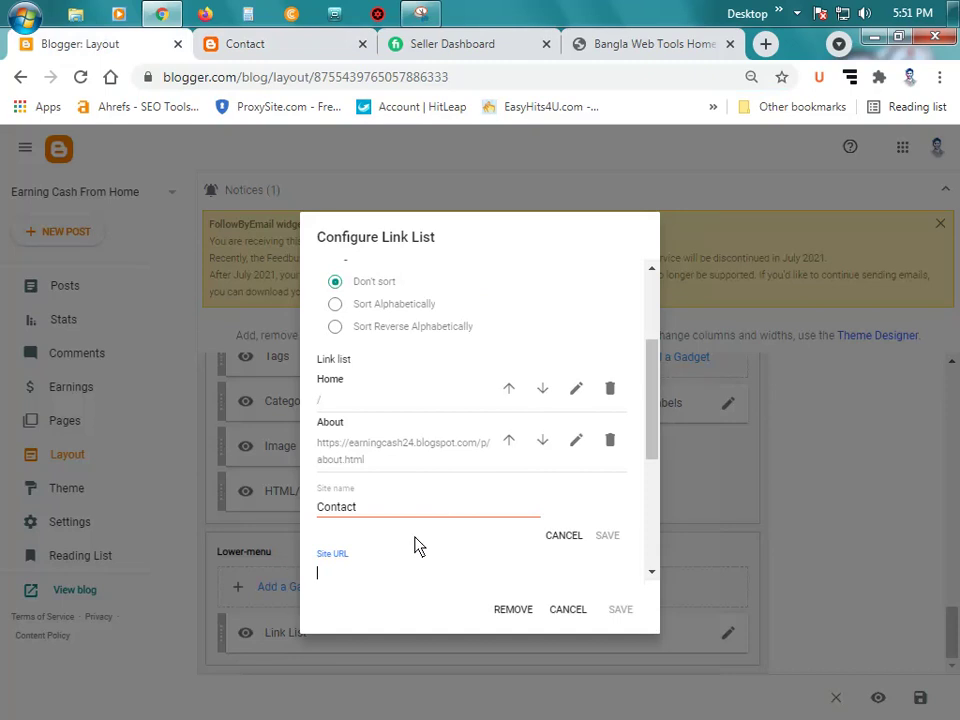
pyautogui.hotkey('ctrl', 'v')
pyautogui.click(607, 535)
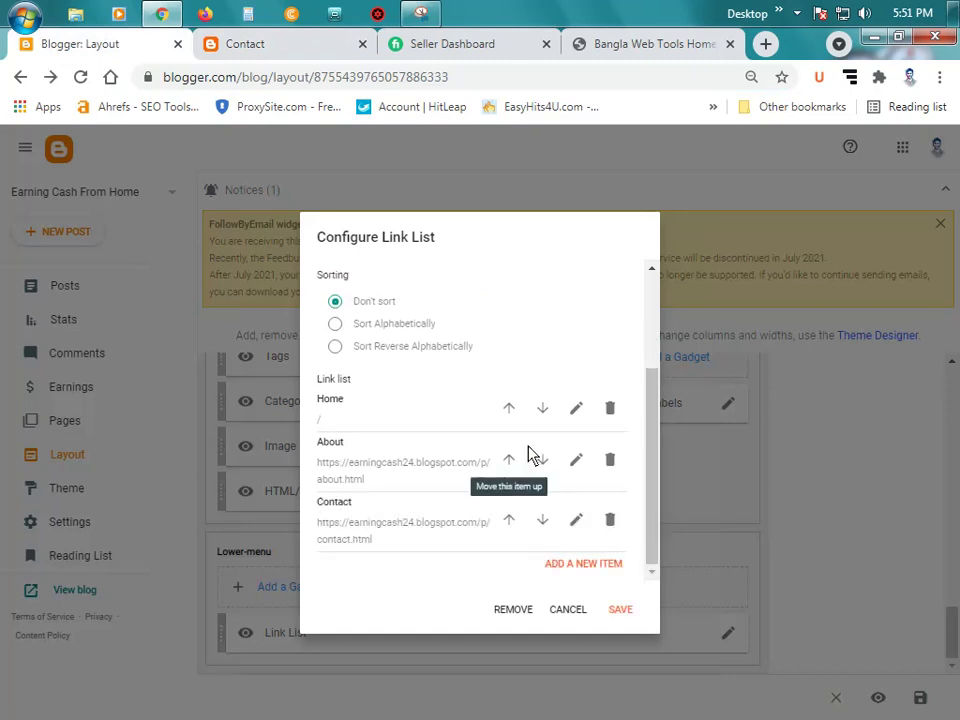
# Step: Point the Home link to the blog's homepage address and save it
pyautogui.click(576, 408)
pyautogui.doubleClick(357, 506)
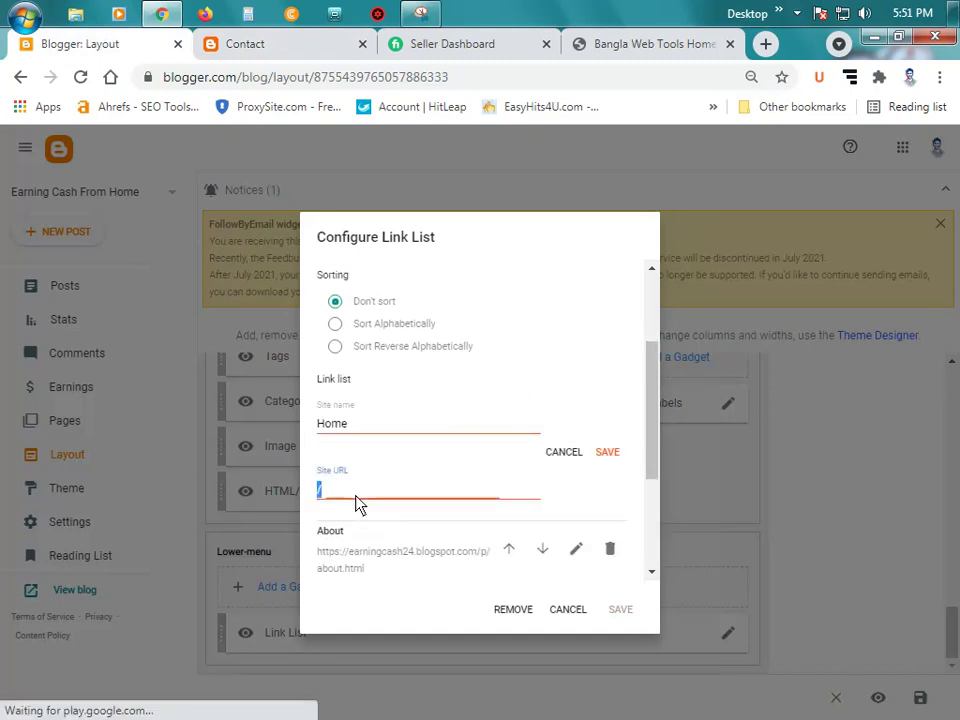
pyautogui.click(281, 40)
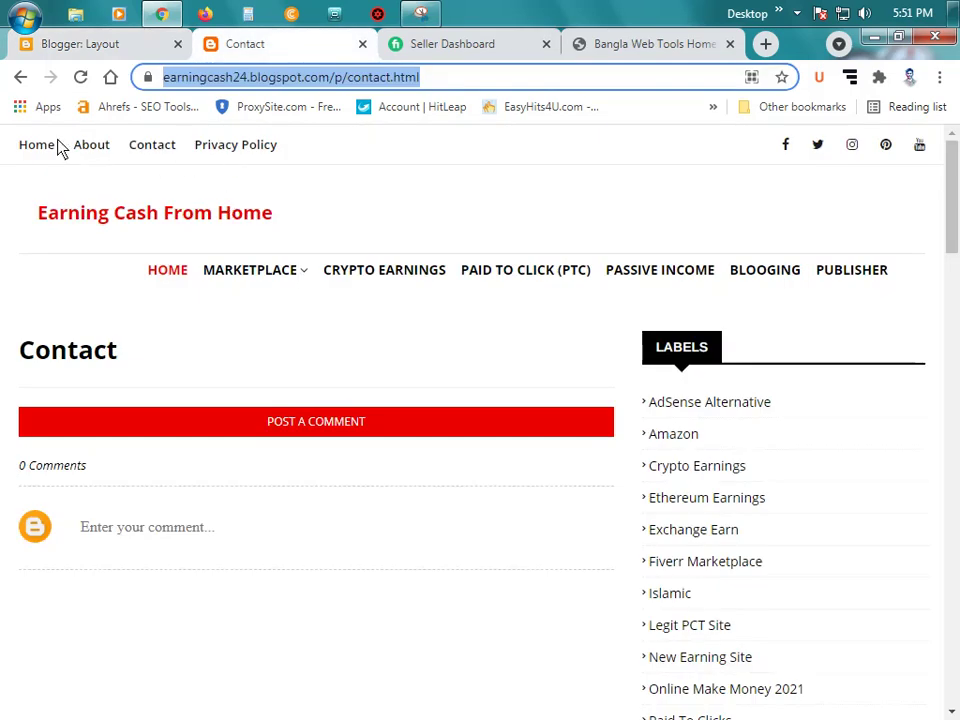
pyautogui.press('Return')
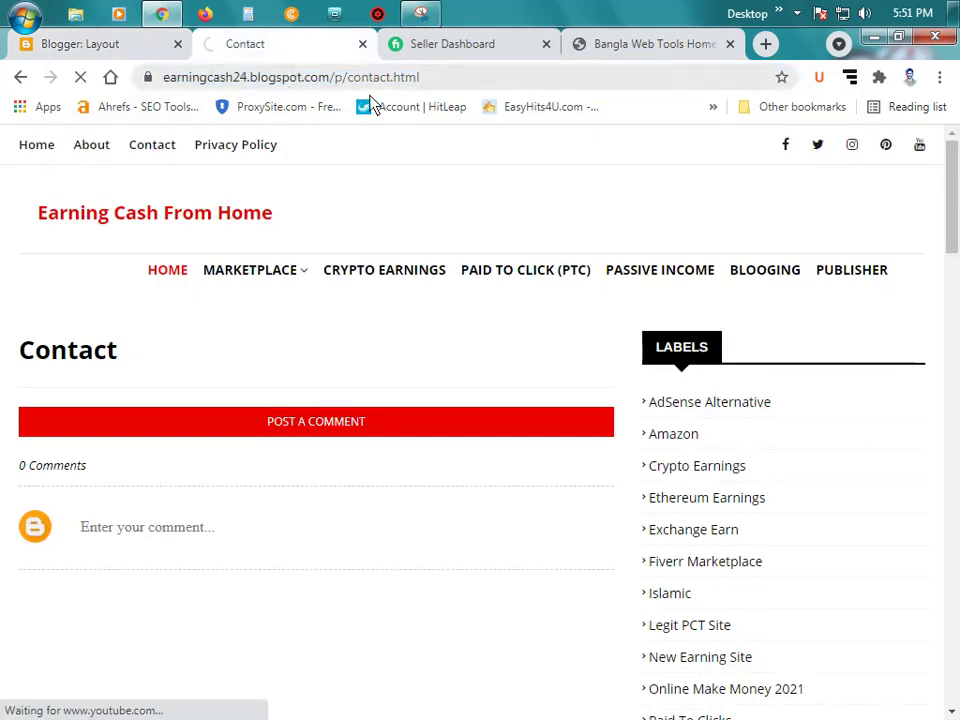
pyautogui.click(322, 80)
pyautogui.hotkey('ctrl', 'c')
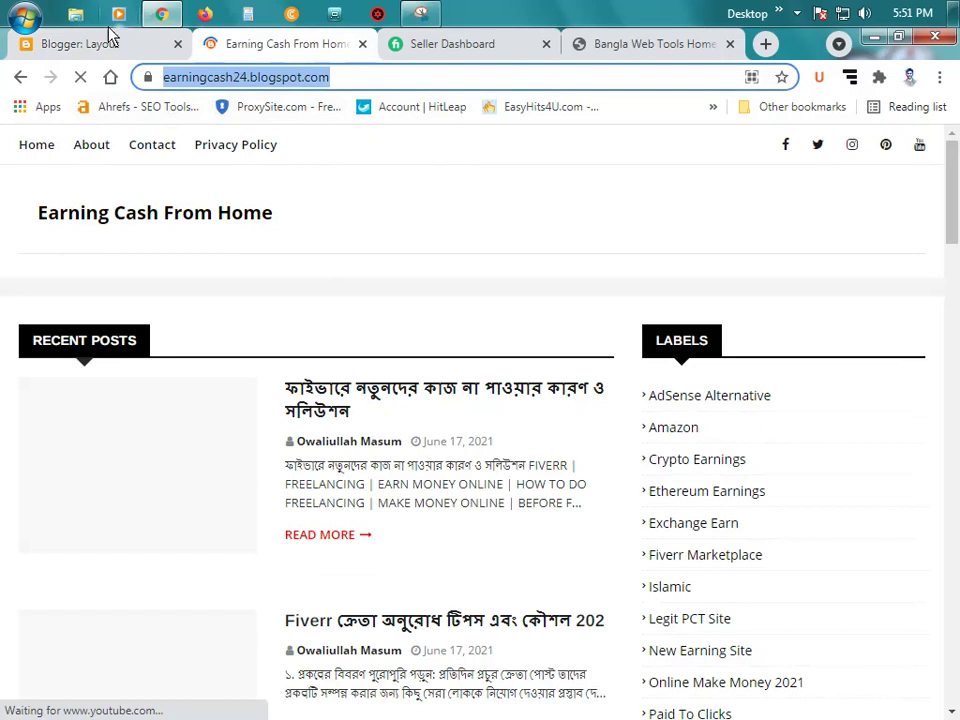
pyautogui.click(100, 40)
pyautogui.hotkey('ctrl', 'v')
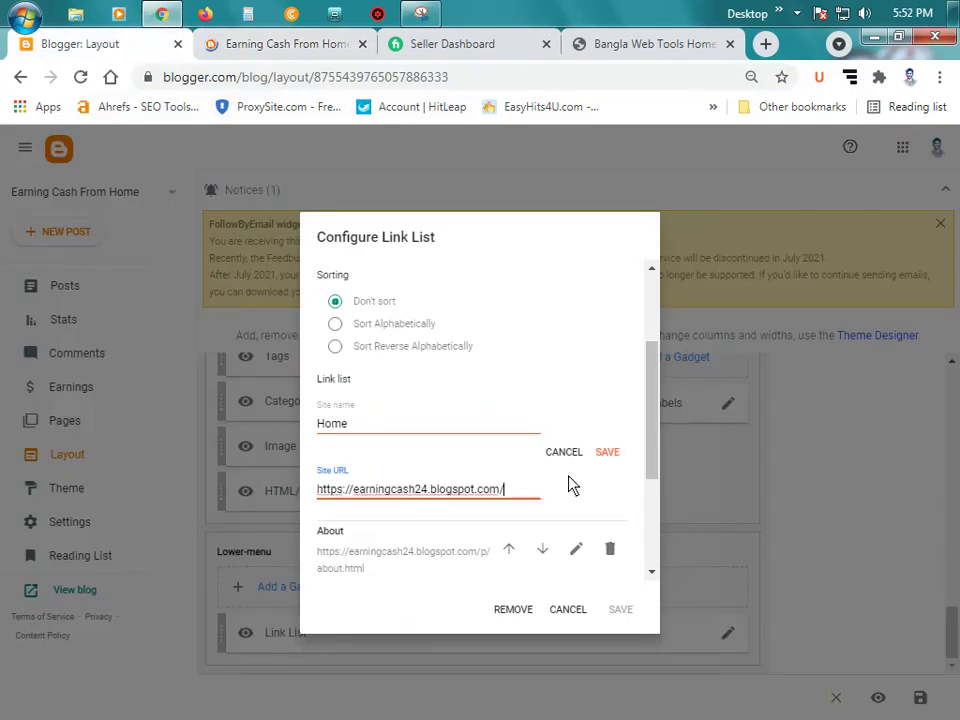
pyautogui.click(606, 455)
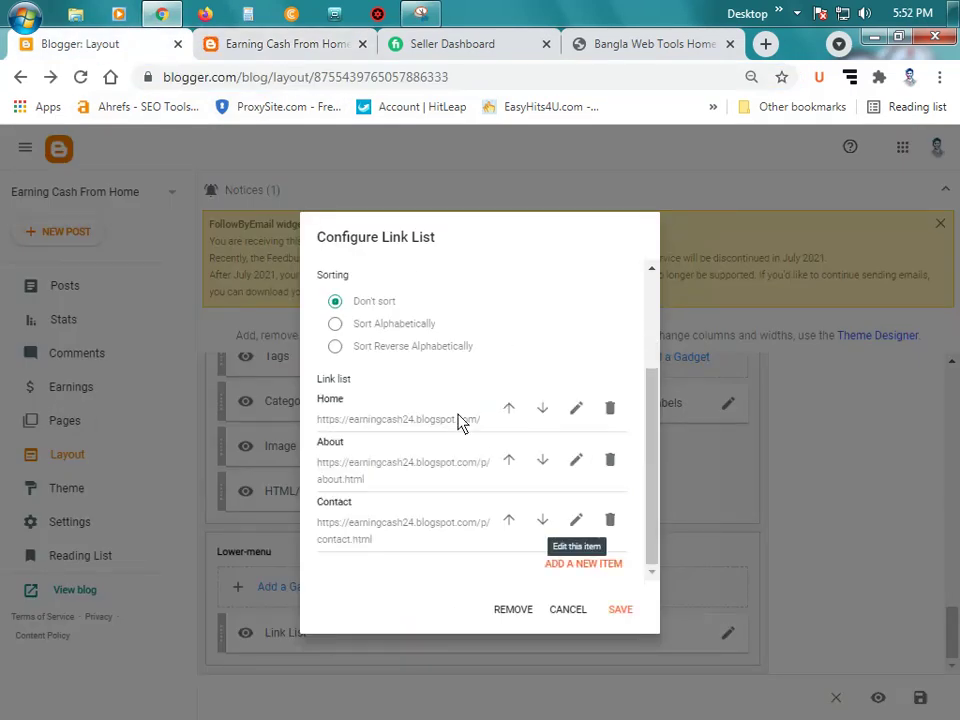
# Step: Save the updated Lower-menu Link List gadget and bring up the live blog
pyautogui.scroll(2, 457, 435)
pyautogui.scroll(-2, 480, 446)
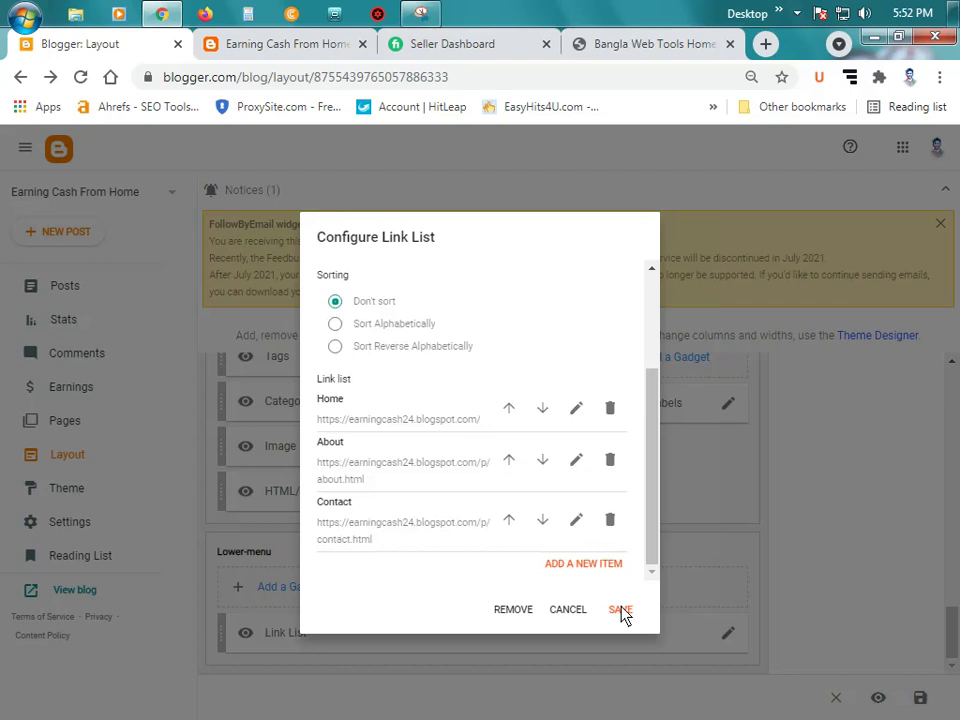
pyautogui.click(622, 611)
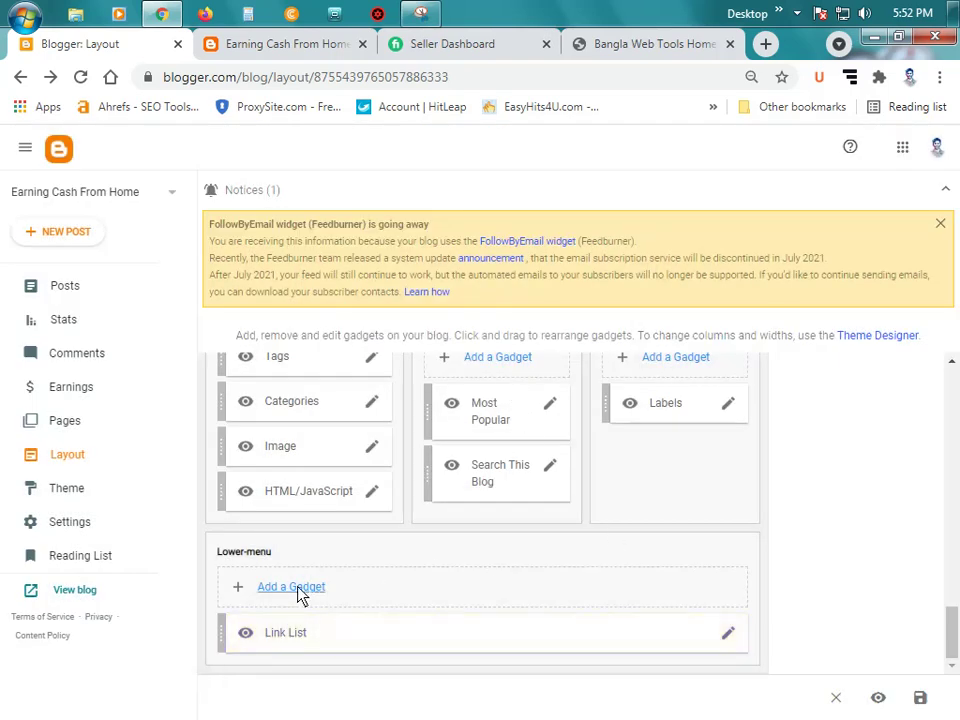
pyautogui.scroll(1, 300, 560)
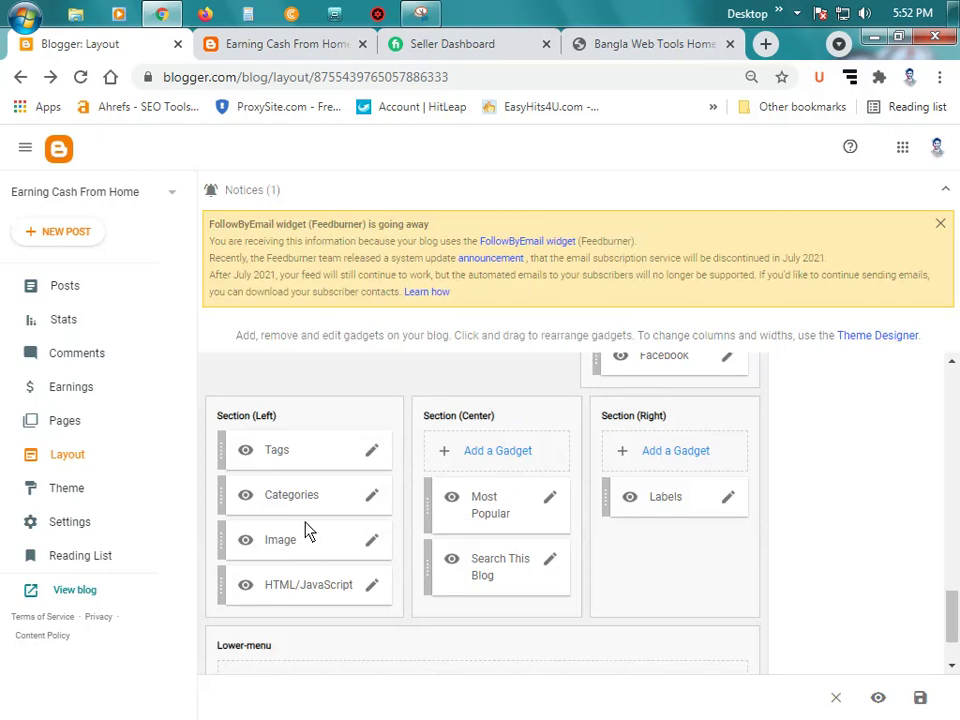
pyautogui.click(270, 46)
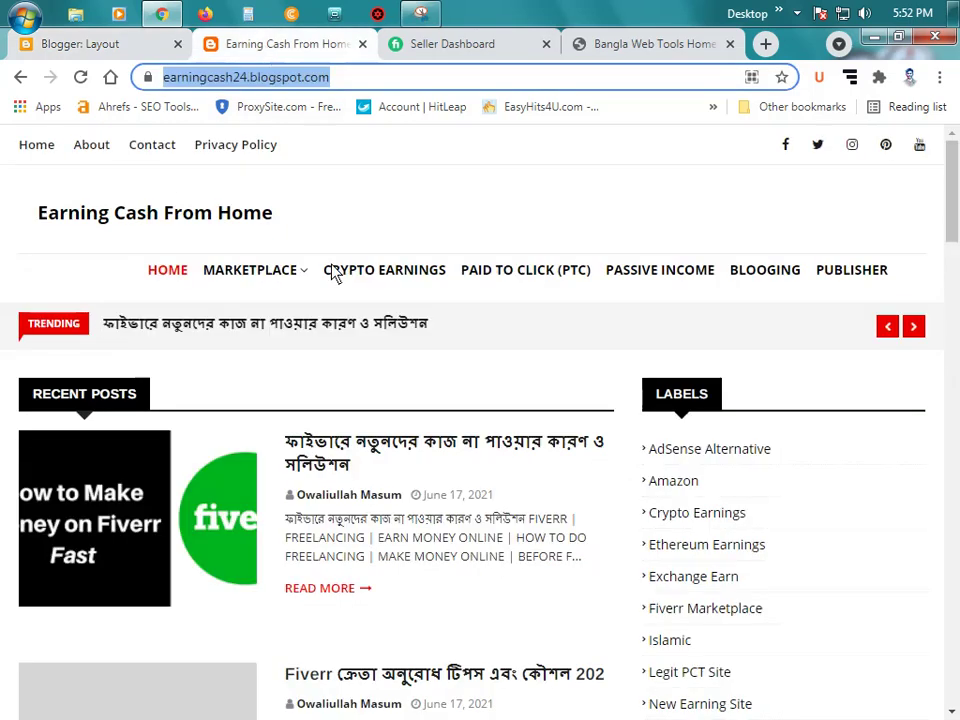
# Step: Reload the live blog and check the footer's Home, About and Contact links before returning to Layout
pyautogui.click(80, 77)
pyautogui.scroll(-15, 752, 489)
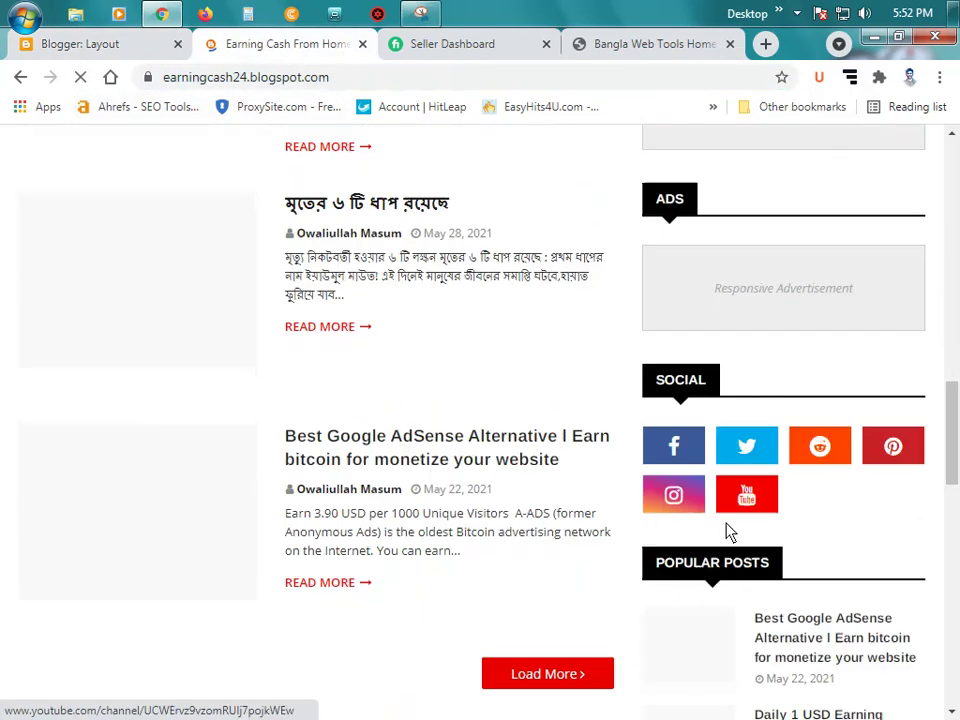
pyautogui.scroll(-5, 735, 537)
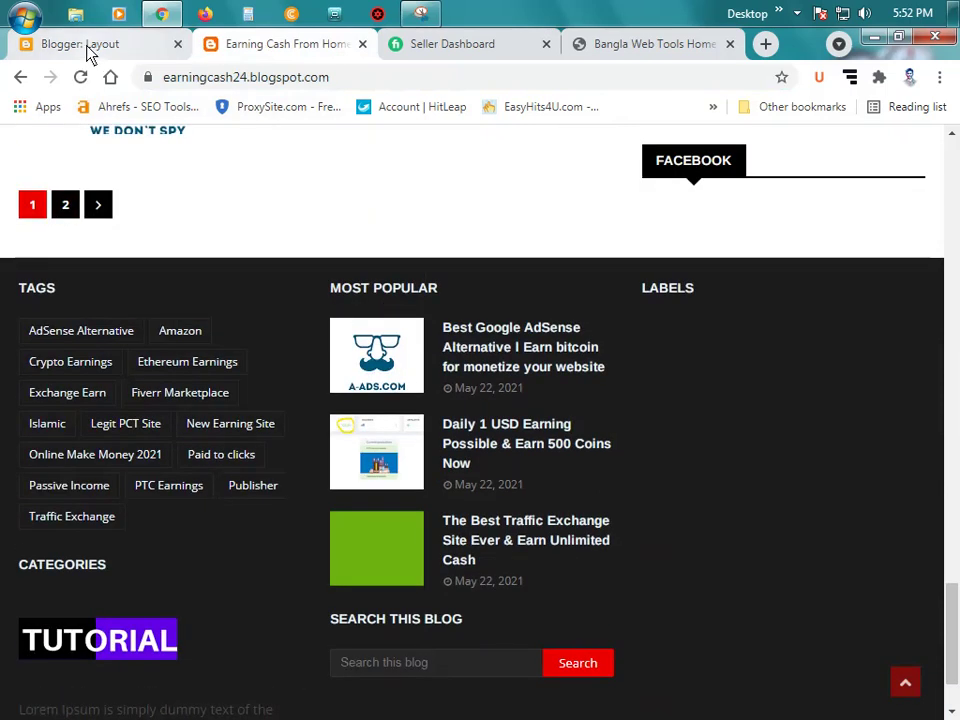
pyautogui.click(87, 46)
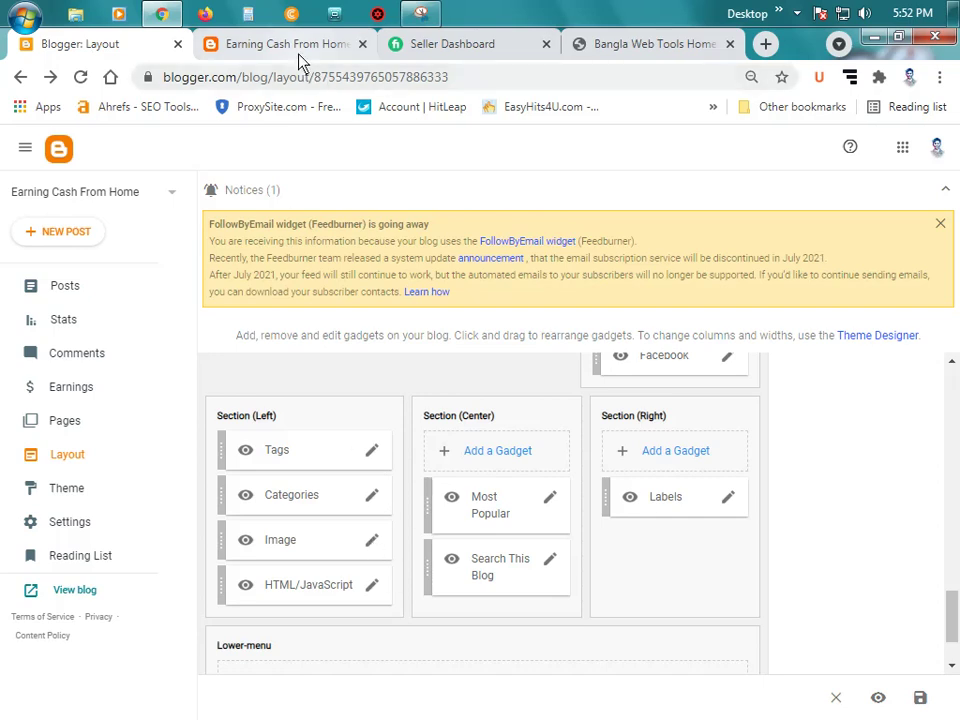
# Step: Delete the Image gadget's old TUTORIAL image URL
pyautogui.click(230, 44)
pyautogui.click(80, 46)
pyautogui.click(371, 541)
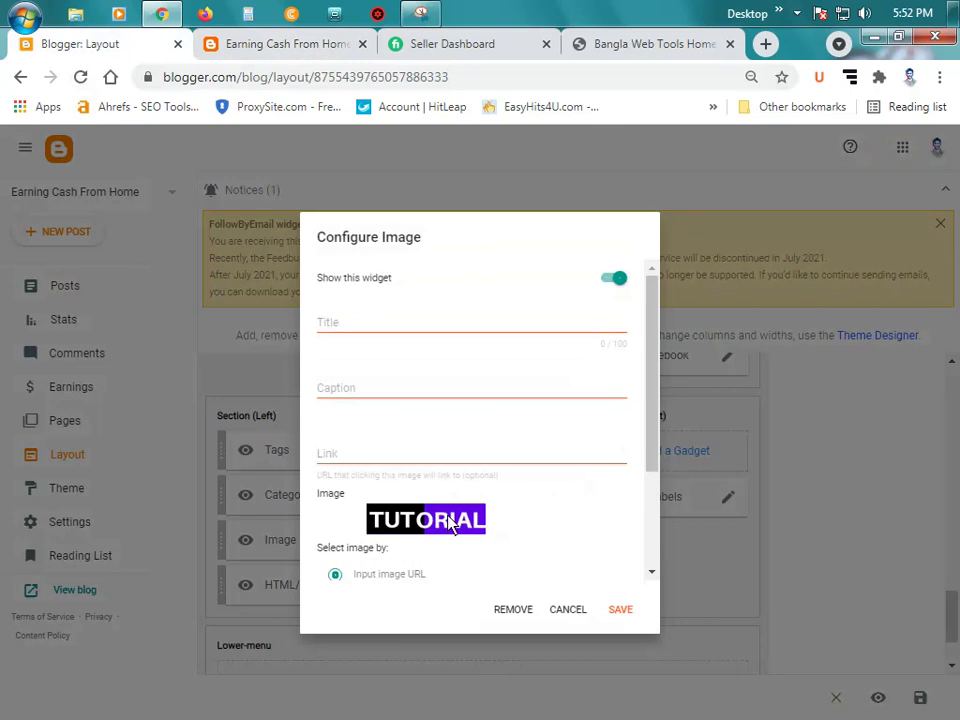
pyautogui.scroll(-1, 450, 540)
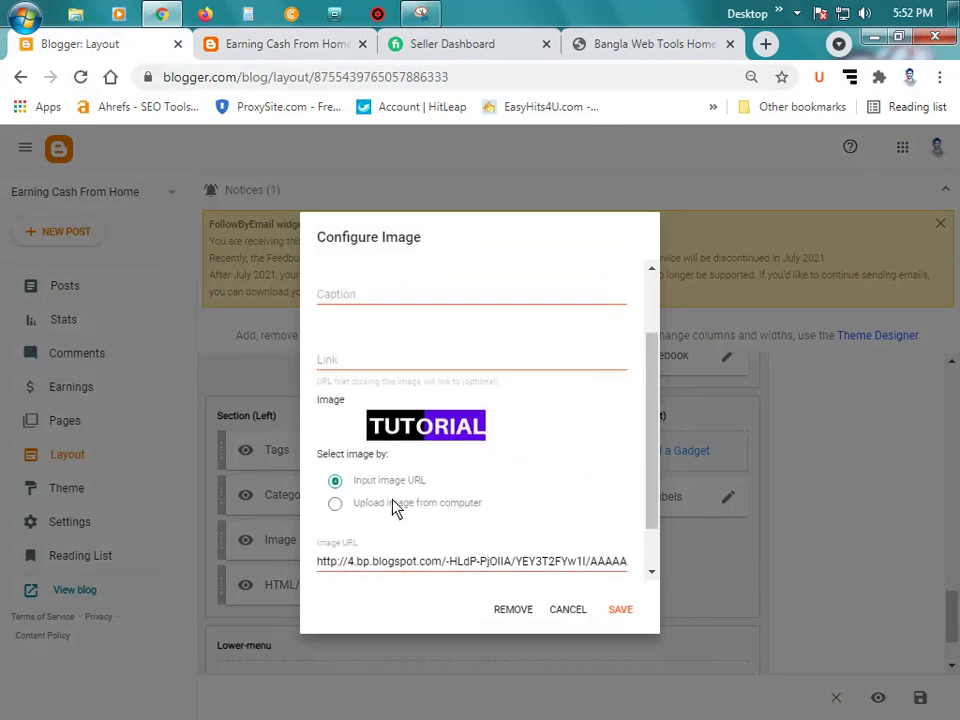
pyautogui.scroll(-1, 450, 514)
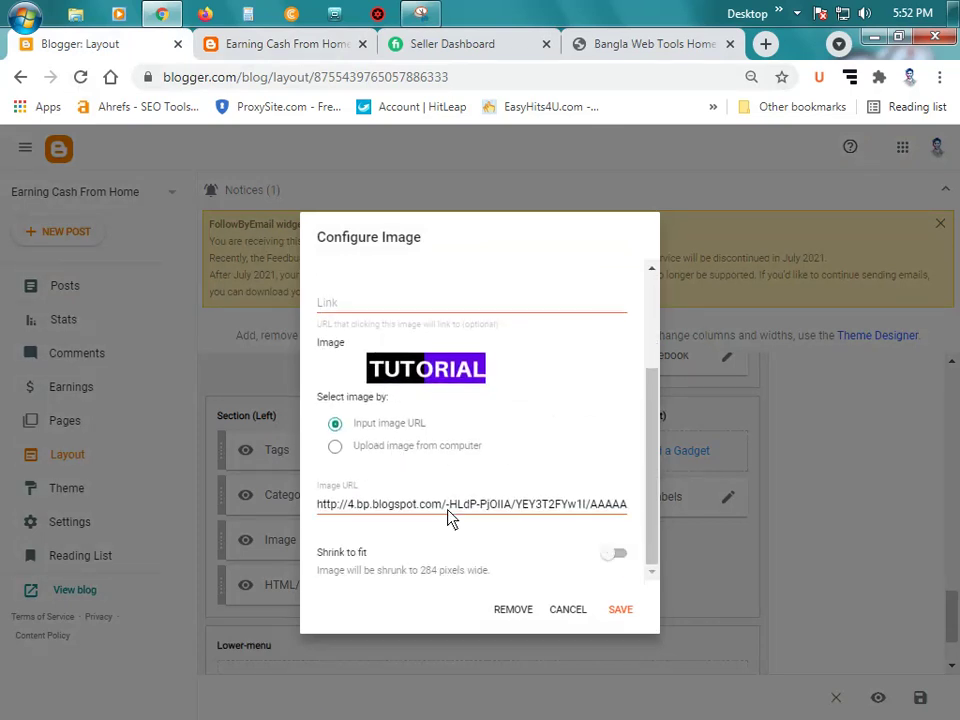
pyautogui.click(450, 518)
pyautogui.hotkey('ctrl', 'a')
pyautogui.press('BackSpace')
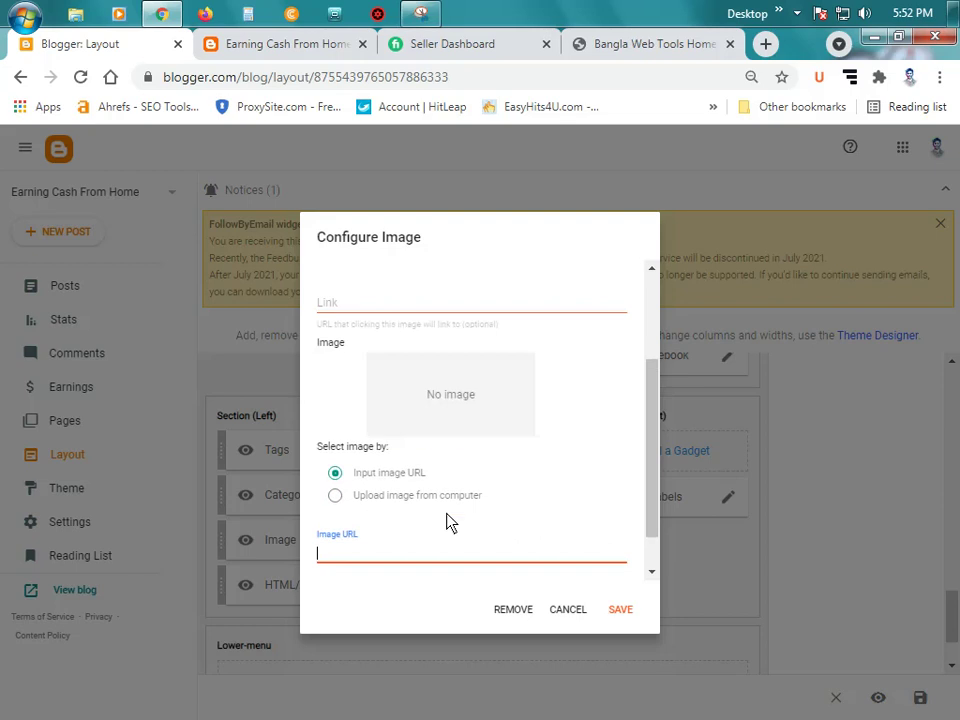
# Step: Choose 'Upload image from computer' and bring up the file chooser
pyautogui.scroll(-1, 450, 520)
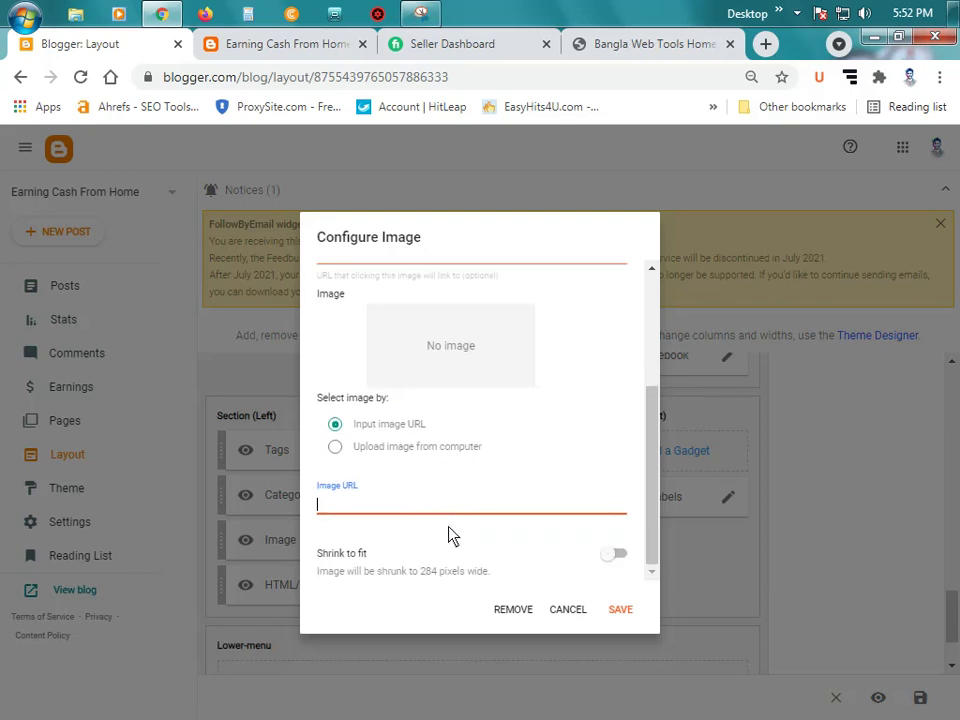
pyautogui.scroll(2, 450, 520)
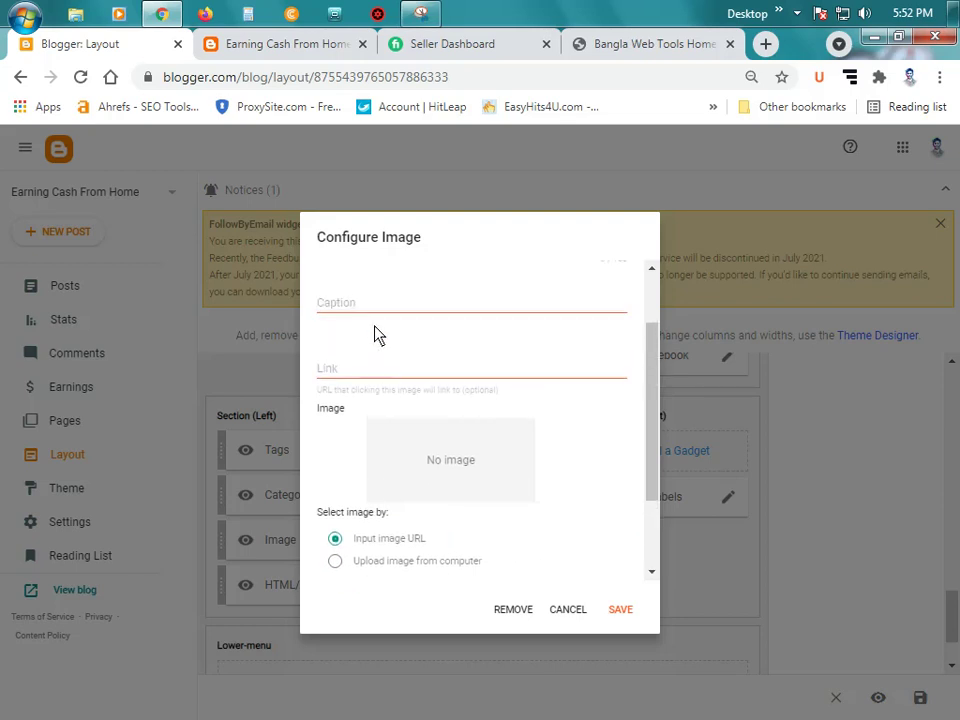
pyautogui.scroll(2, 385, 400)
pyautogui.scroll(-1, 395, 440)
pyautogui.scroll(-3, 405, 440)
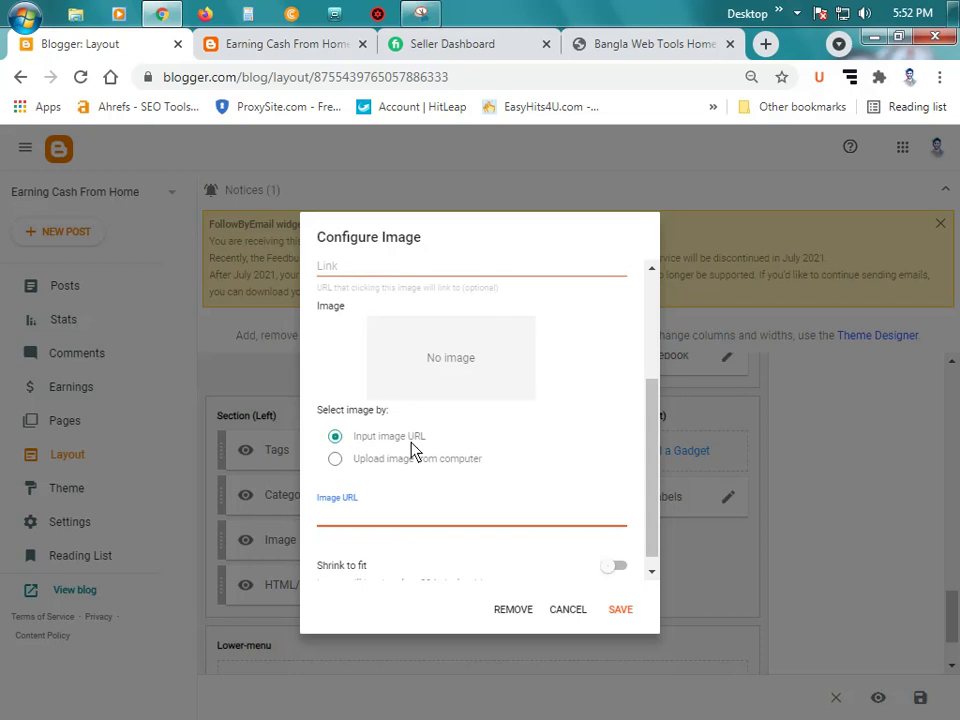
pyautogui.click(381, 461)
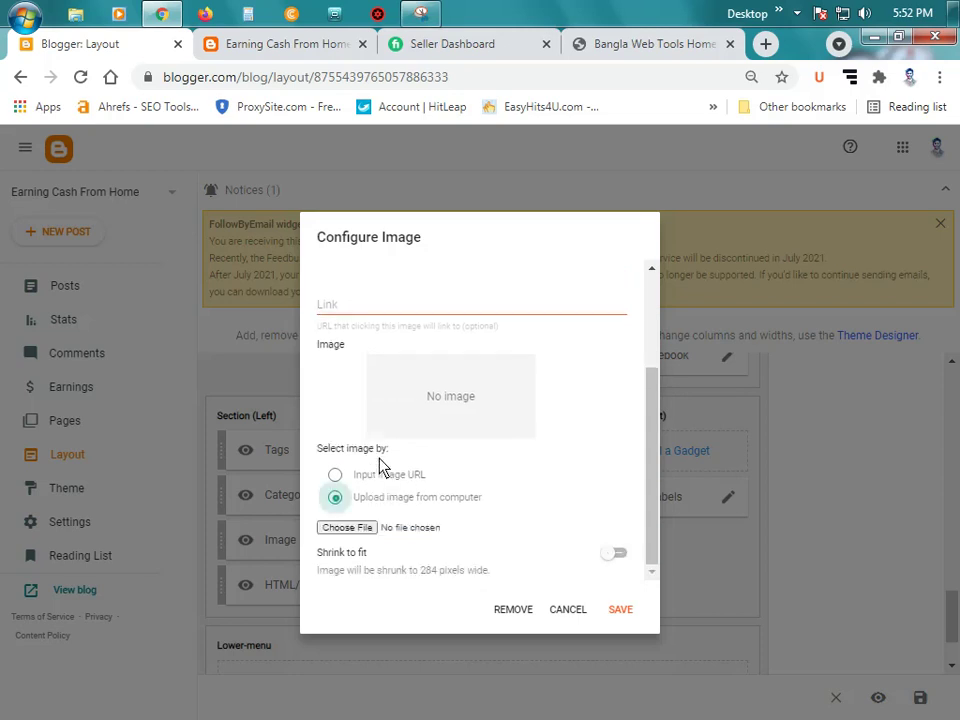
pyautogui.click(368, 533)
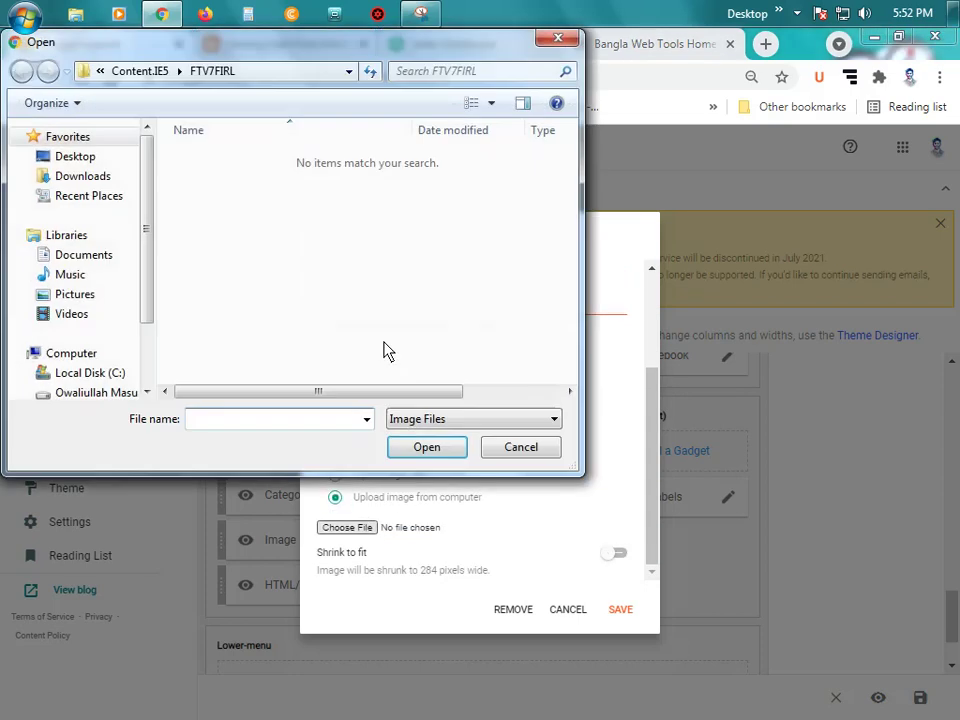
# Step: Pick the cartoon portrait JPG from the Desktop's New folder and upload it
pyautogui.click(80, 160)
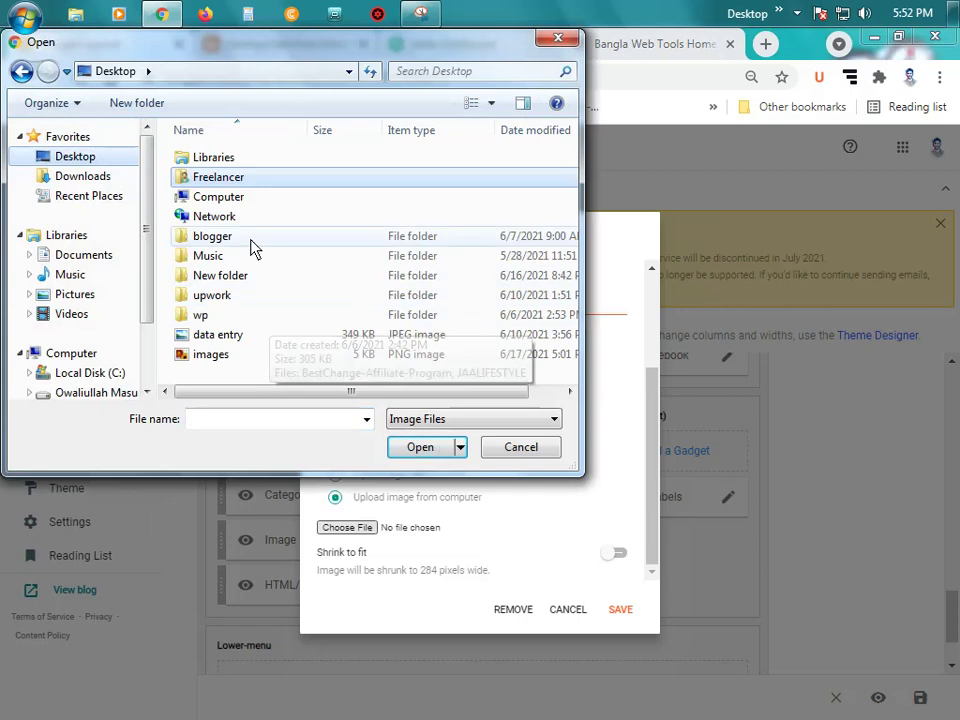
pyautogui.doubleClick(252, 278)
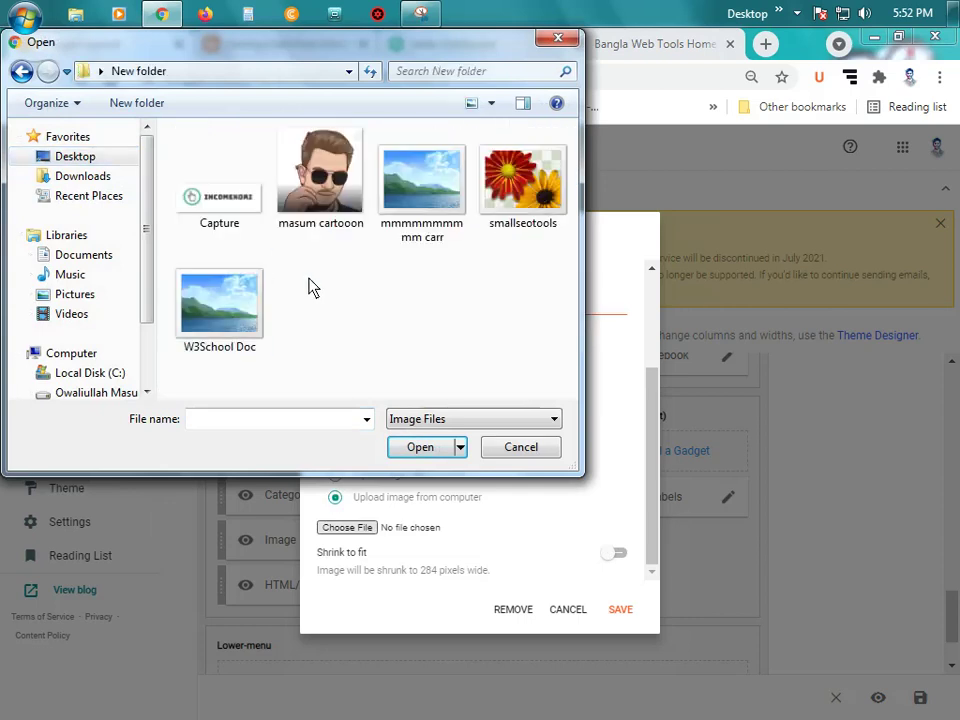
pyautogui.click(336, 192)
pyautogui.click(402, 447)
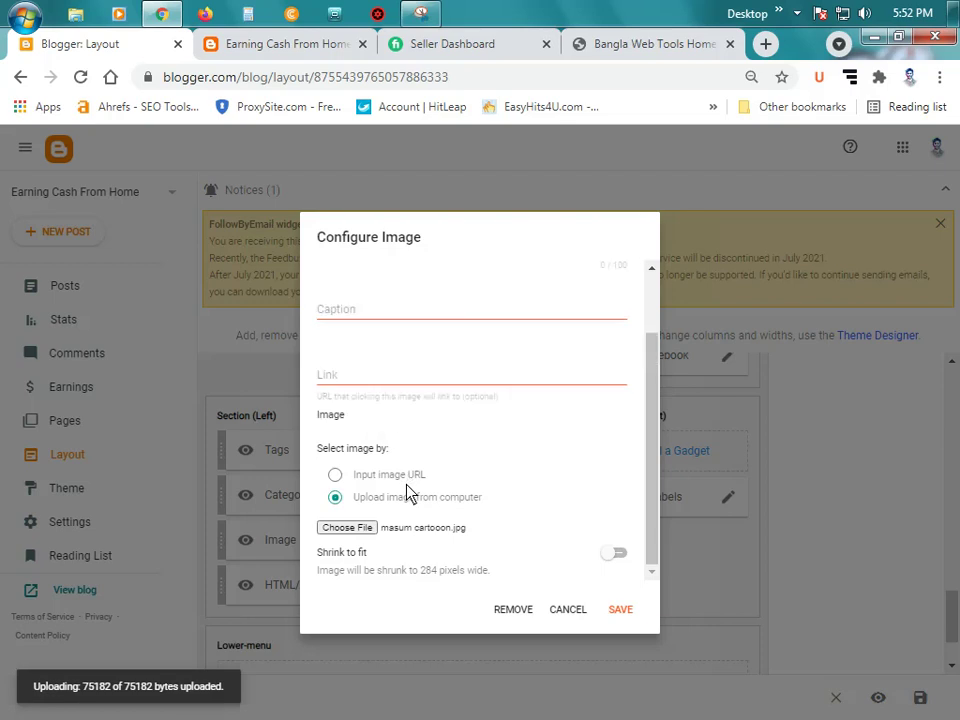
# Step: Enter the author's name as the Image gadget's title
pyautogui.scroll(3, 415, 430)
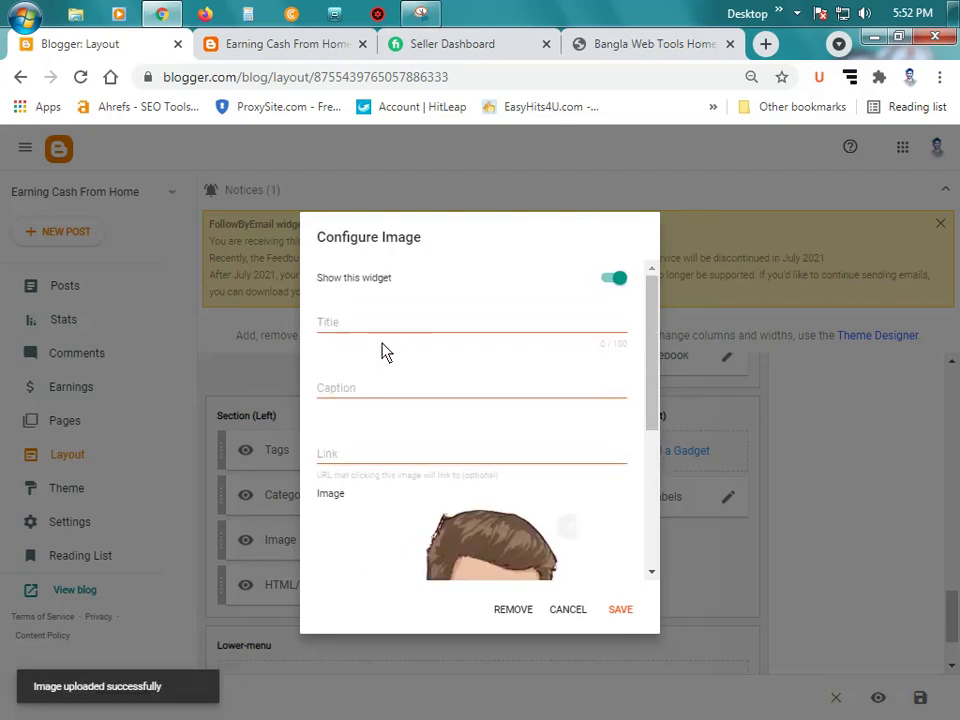
pyautogui.click(375, 328)
pyautogui.write('Ow')
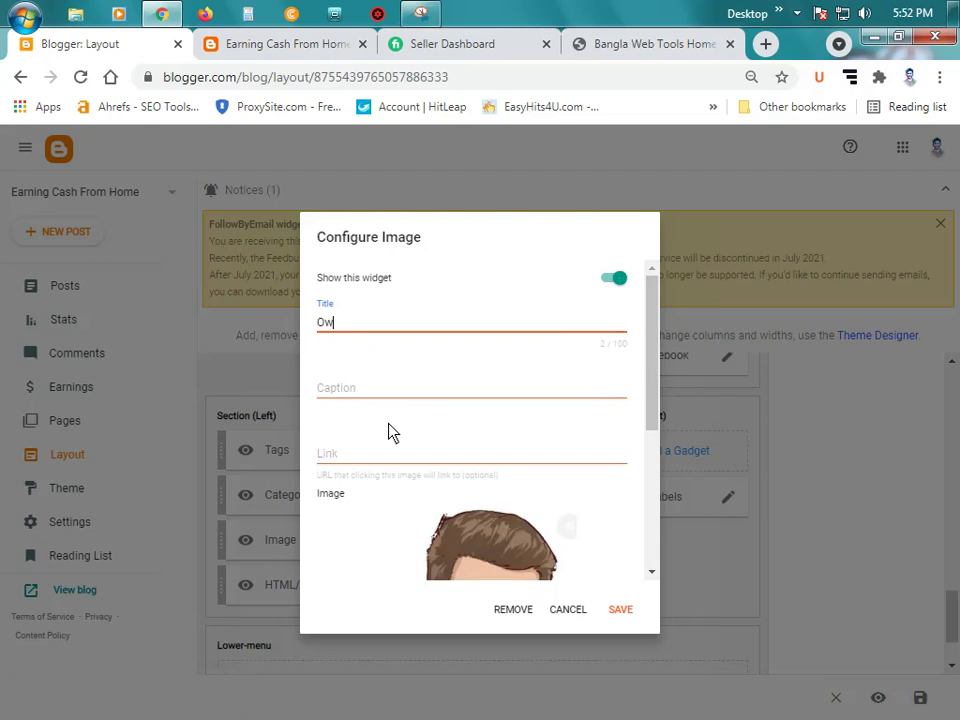
pyautogui.write('aliullah Masum')
pyautogui.press('Tab')
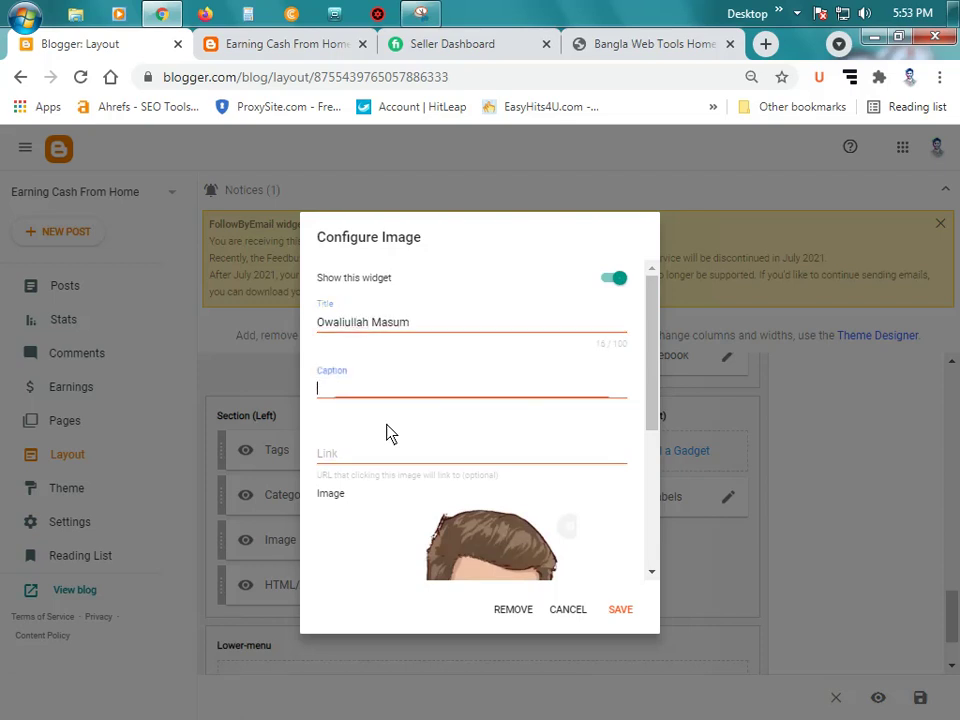
pyautogui.scroll(-1, 450, 386)
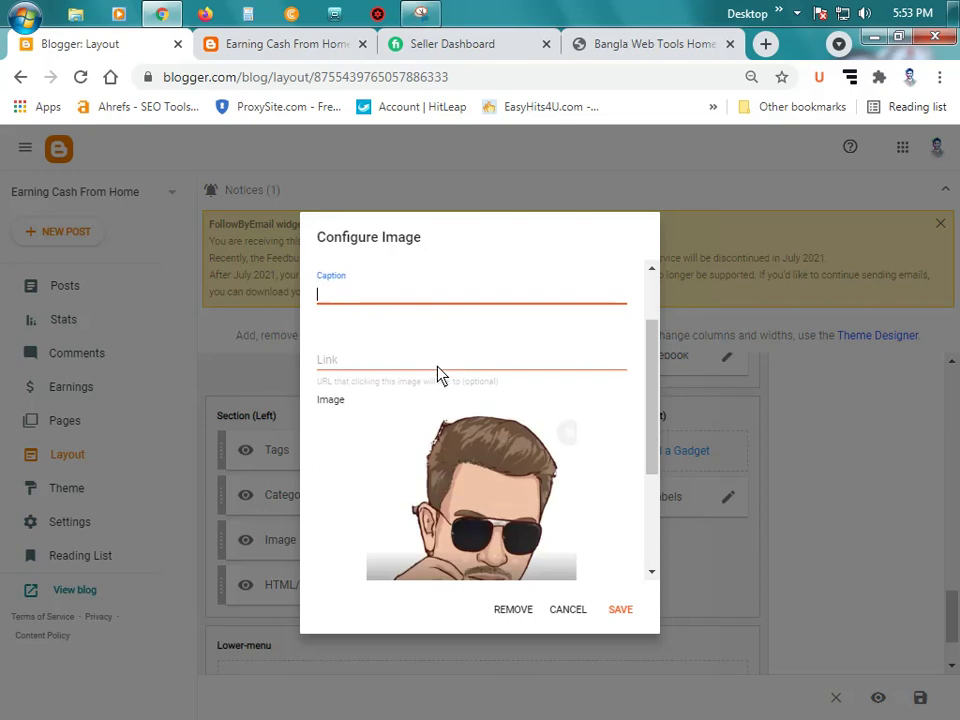
pyautogui.click(437, 368)
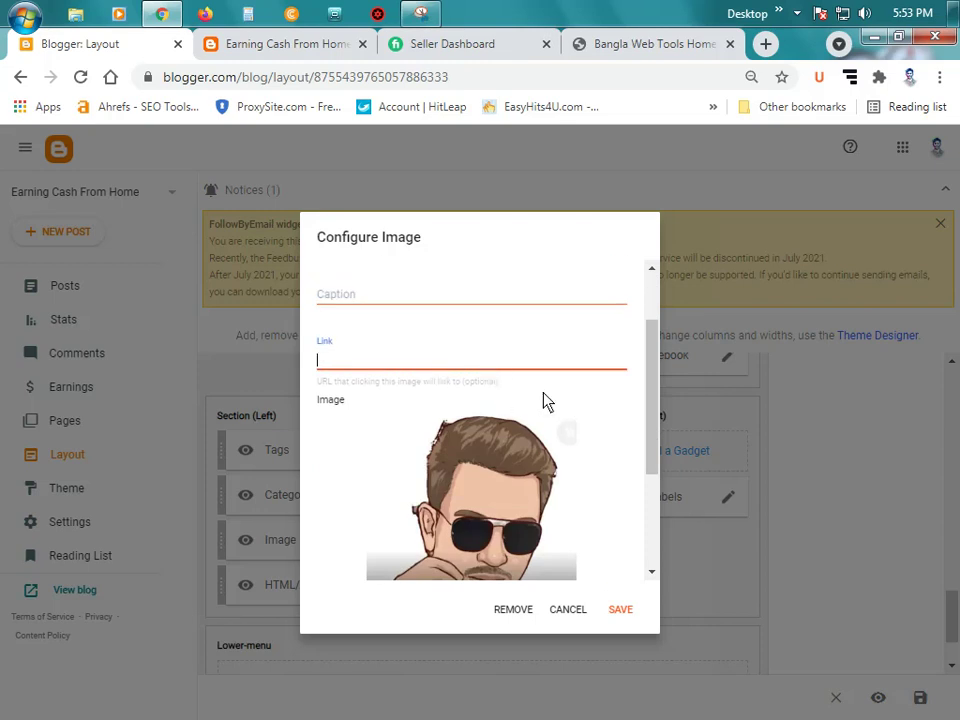
pyautogui.write('https://earningcash24.blogspot.com/')
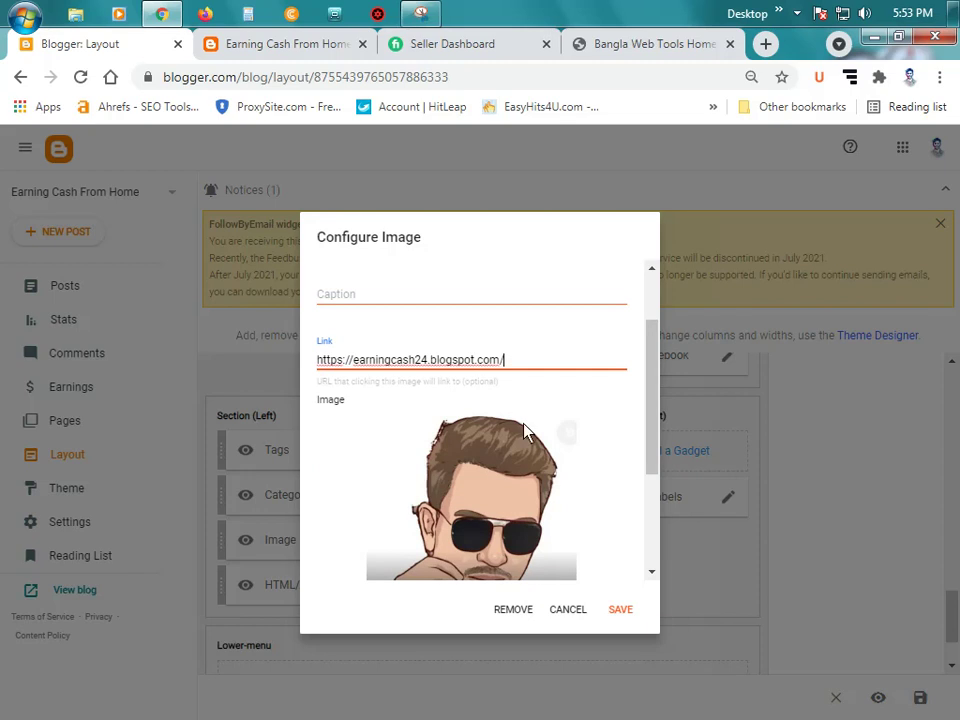
pyautogui.scroll(-1, 450, 434)
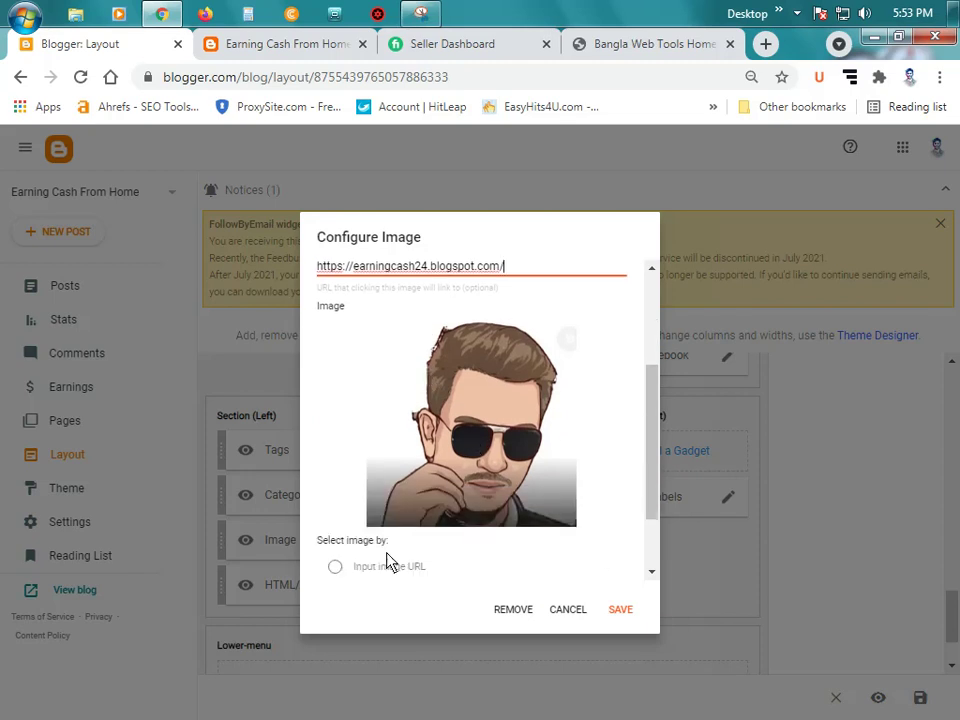
pyautogui.scroll(-1, 432, 489)
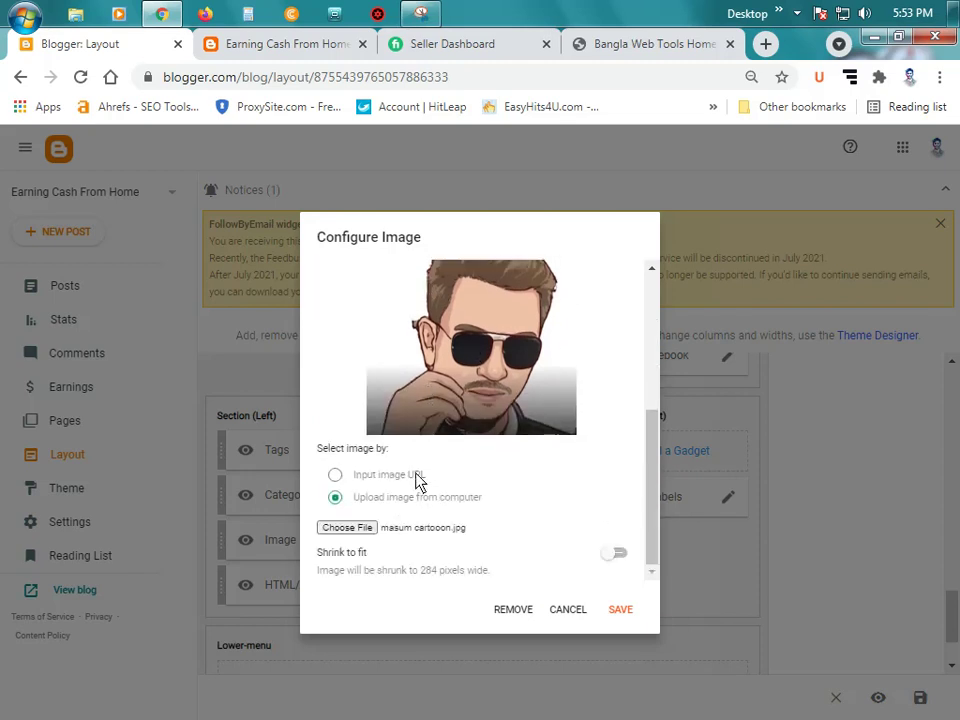
pyautogui.scroll(3, 418, 485)
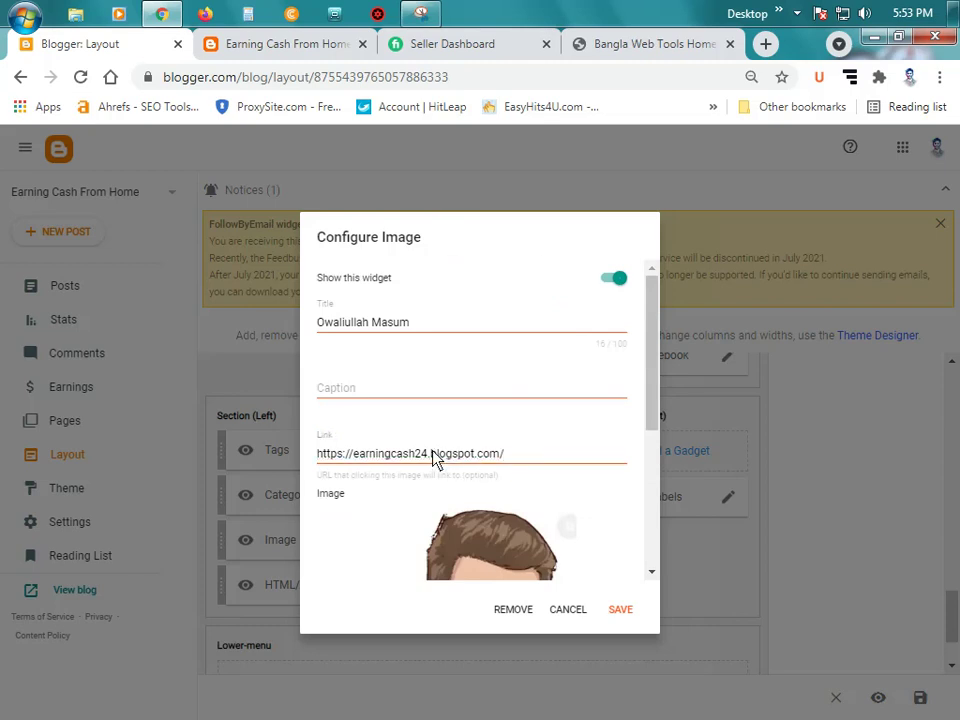
pyautogui.click(433, 457)
pyautogui.press('BackSpace')
pyautogui.press('BackSpace')
pyautogui.press('BackSpace')
pyautogui.press('BackSpace')
pyautogui.press('BackSpace')
pyautogui.press('BackSpace')
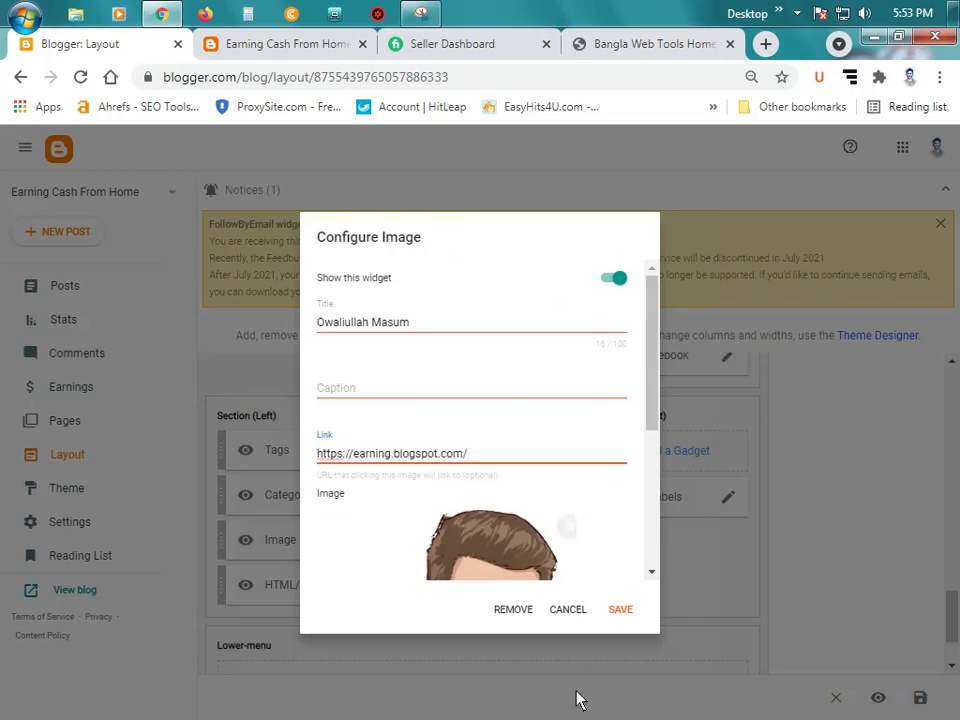
pyautogui.press('BackSpace')
pyautogui.press('BackSpace')
pyautogui.press('BackSpace')
pyautogui.press('BackSpace')
pyautogui.press('BackSpace')
pyautogui.press('BackSpace')
pyautogui.press('BackSpace')
pyautogui.write('ow')
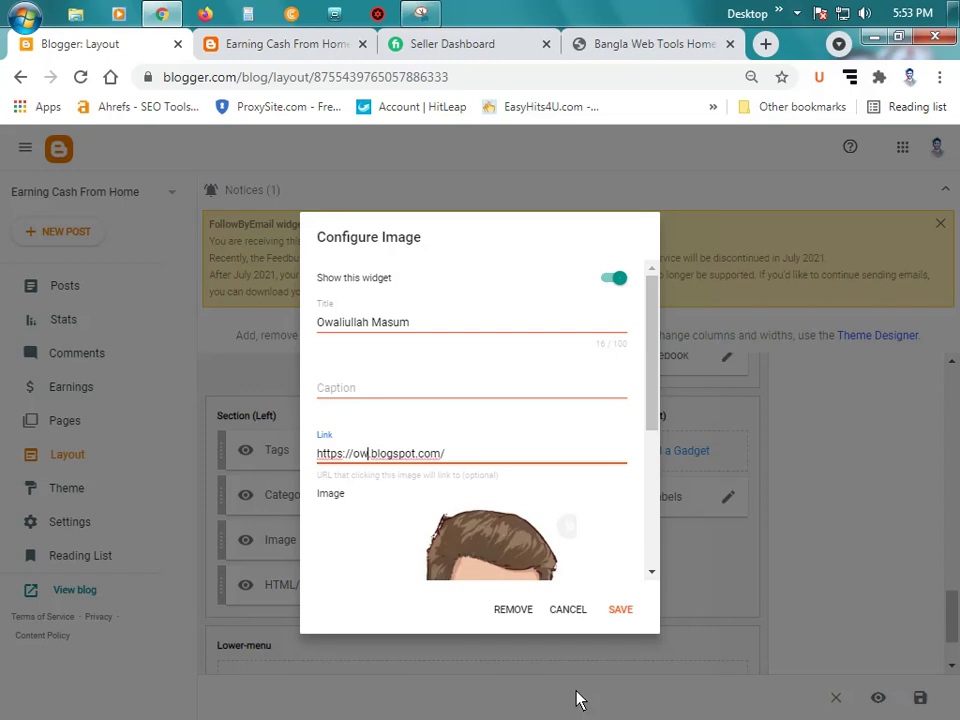
pyautogui.write('nertun')
pyautogui.write('es')
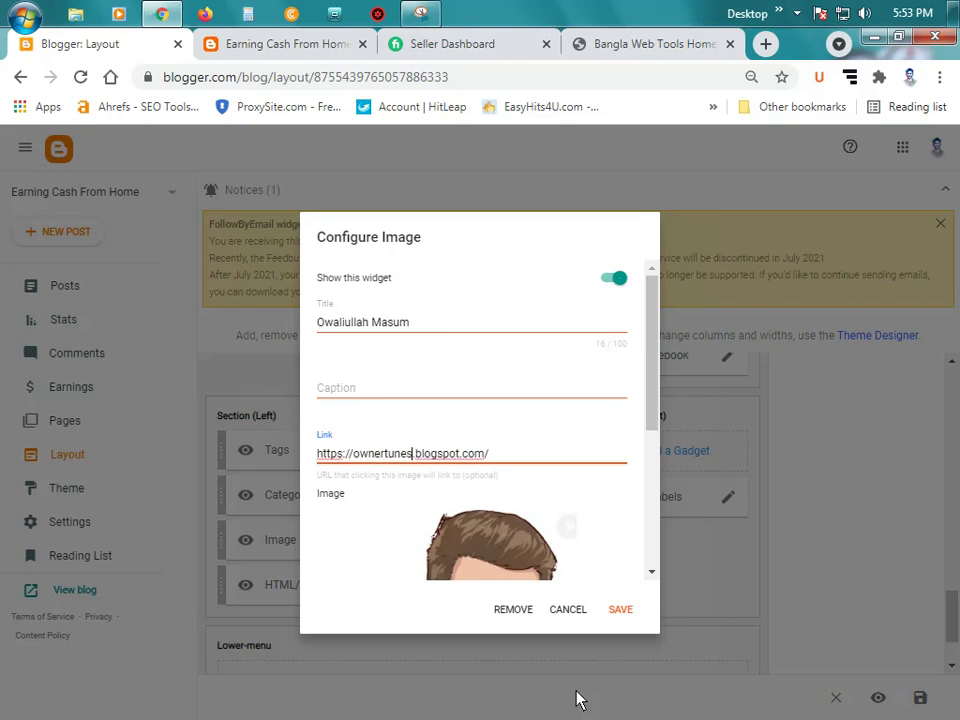
pyautogui.scroll(-5, 525, 435)
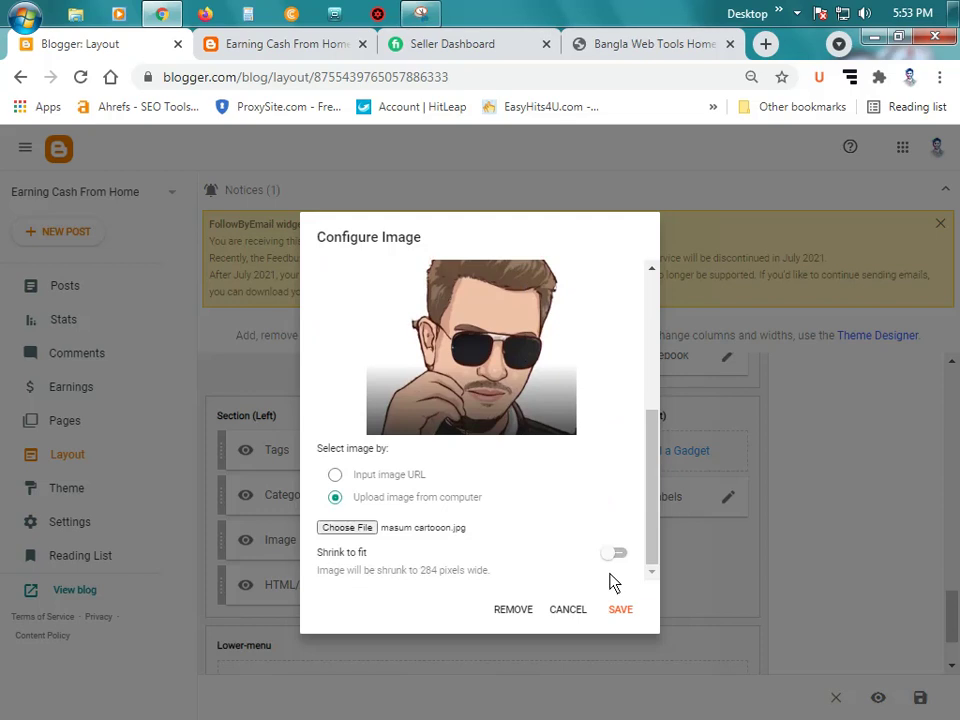
pyautogui.click(620, 609)
# Step: Reload the live blog to check the cartoon portrait in the footer, then return to Layout
pyautogui.click(274, 42)
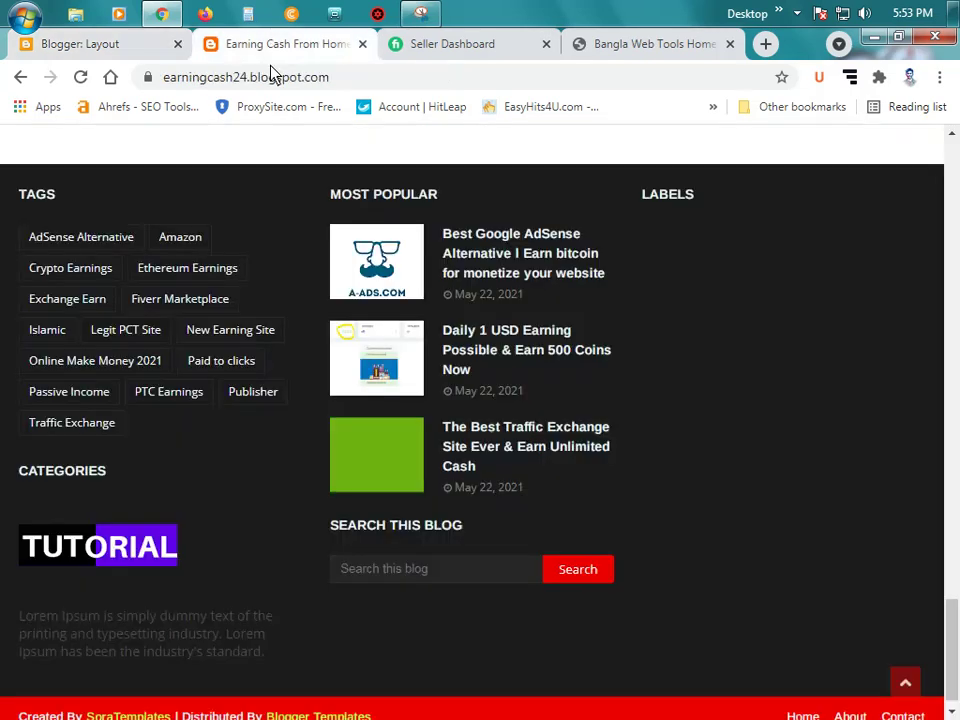
pyautogui.click(80, 77)
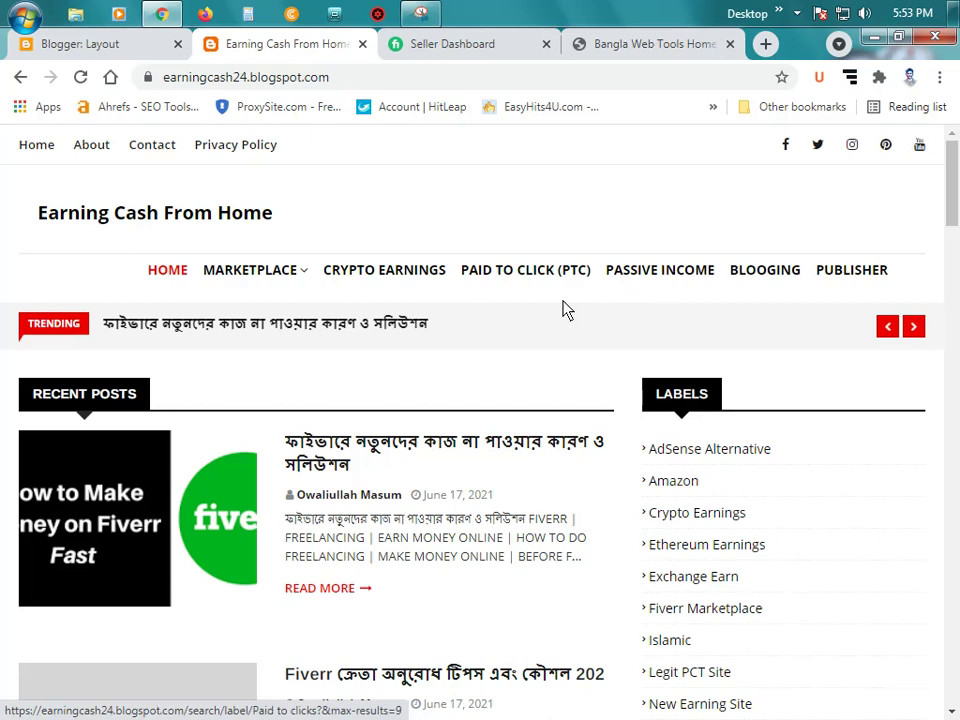
pyautogui.scroll(-5, 819, 281)
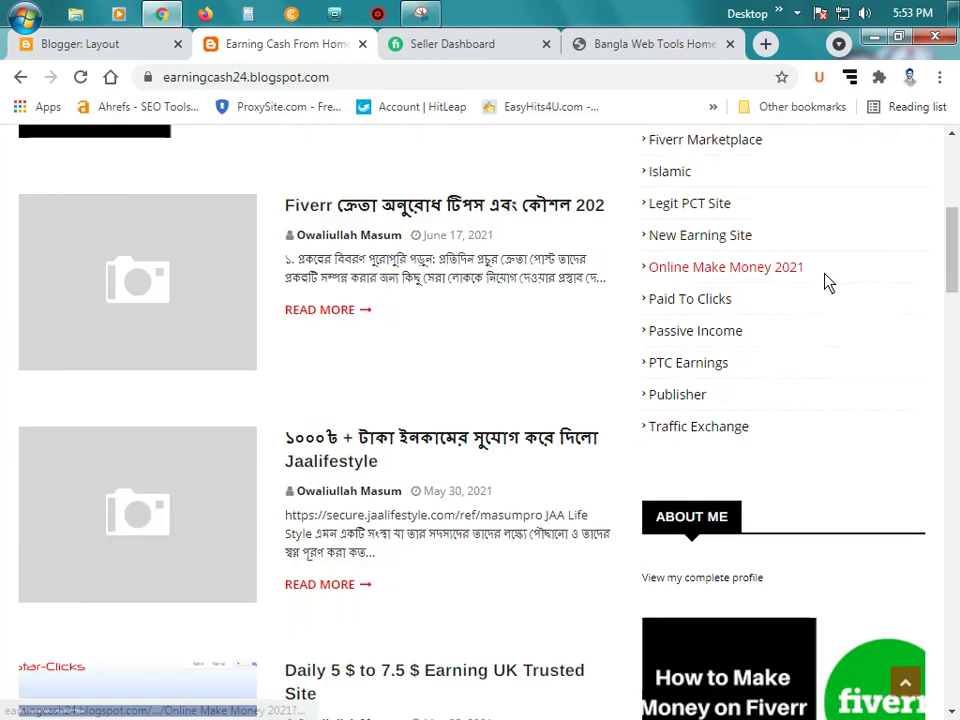
pyautogui.scroll(-20, 826, 285)
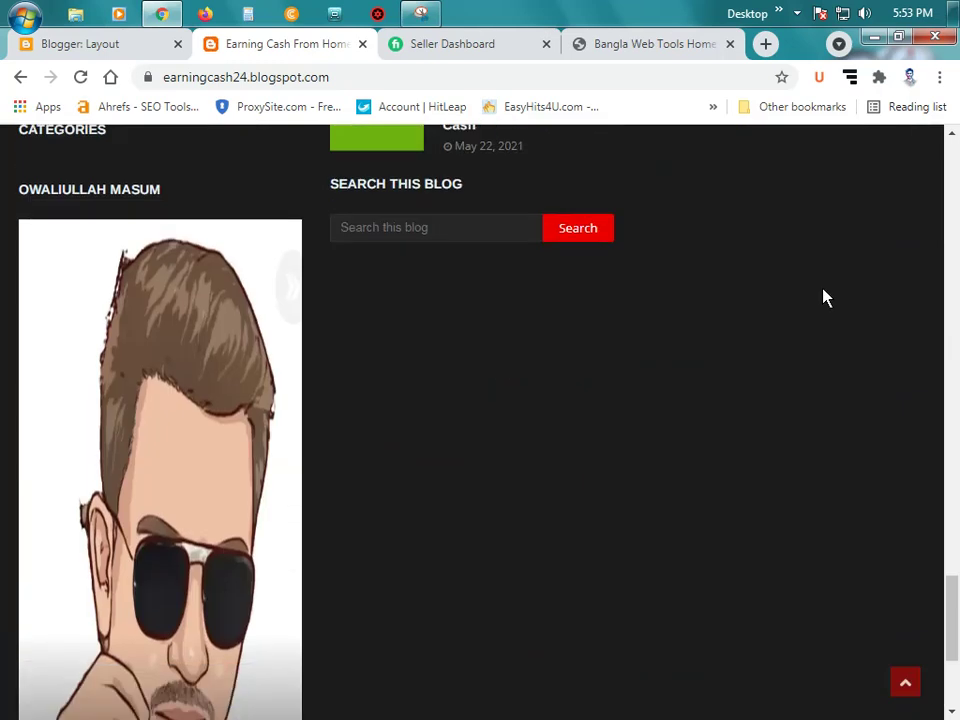
pyautogui.scroll(-4, 819, 298)
pyautogui.scroll(3, 166, 390)
pyautogui.scroll(2, 231, 332)
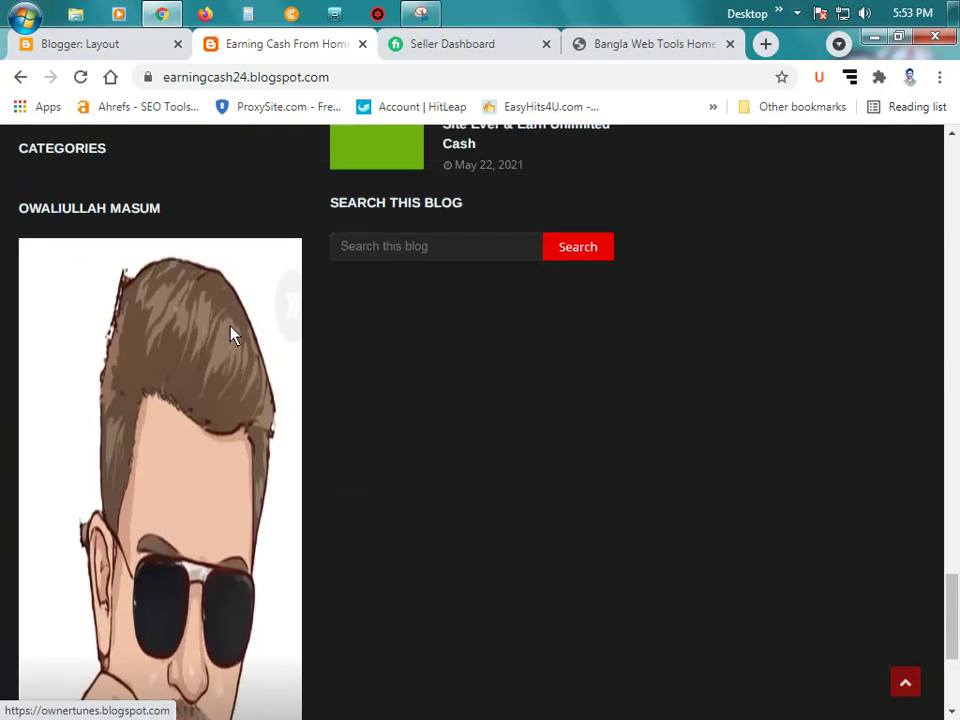
pyautogui.scroll(-4, 182, 360)
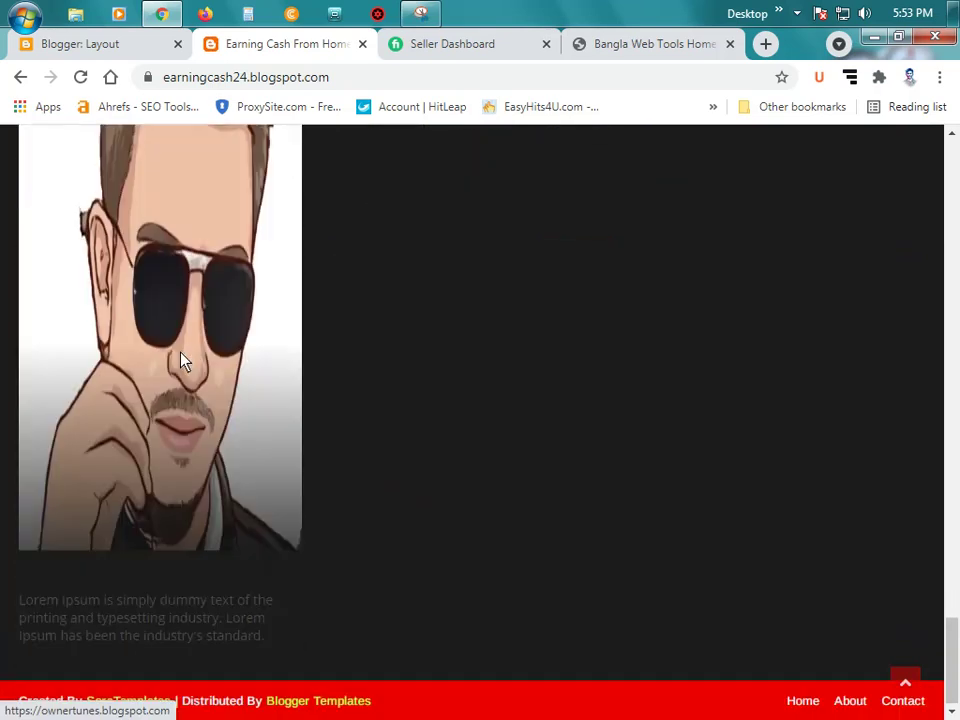
pyautogui.click(75, 45)
# Step: Turn on Shrink to fit for the author image, save, and reload the live blog
pyautogui.click(371, 542)
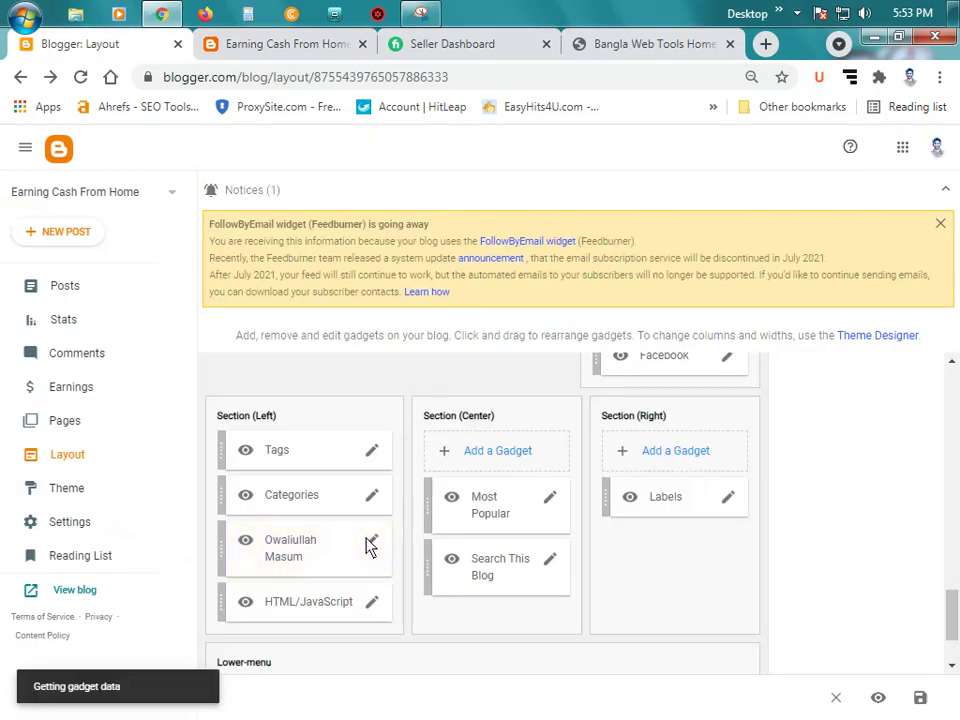
pyautogui.scroll(-1, 480, 455)
pyautogui.scroll(-2, 480, 455)
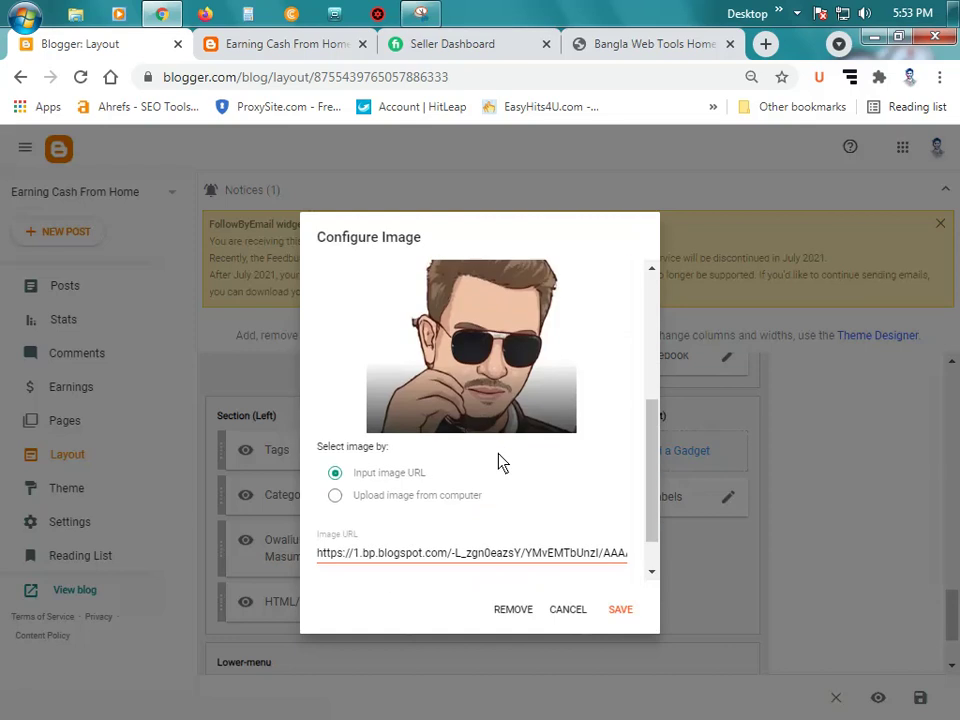
pyautogui.scroll(-1, 434, 510)
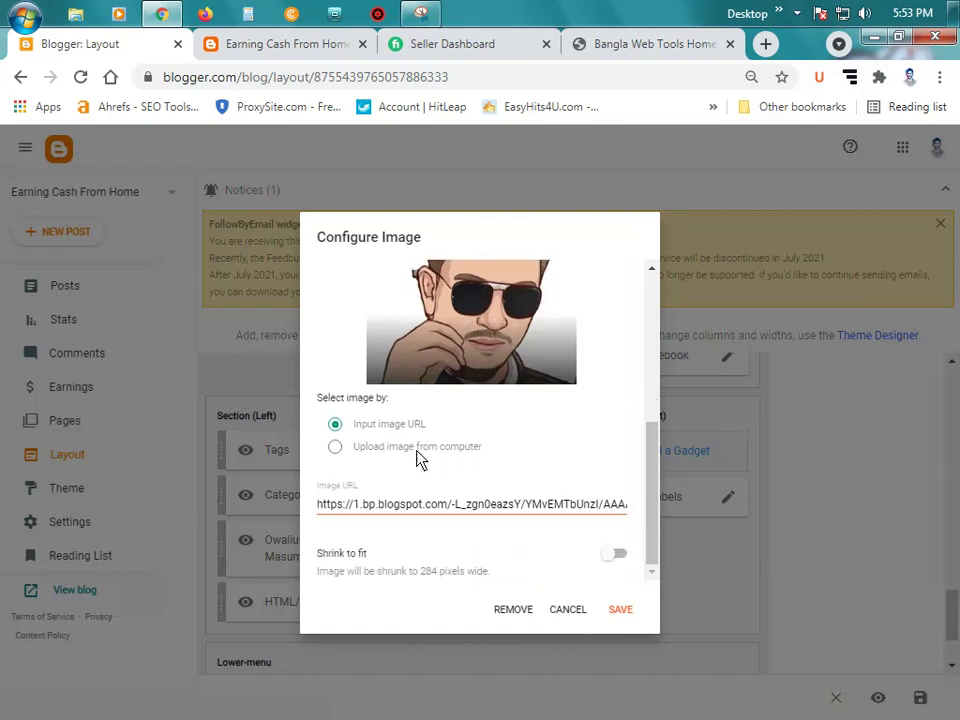
pyautogui.click(617, 555)
pyautogui.click(621, 610)
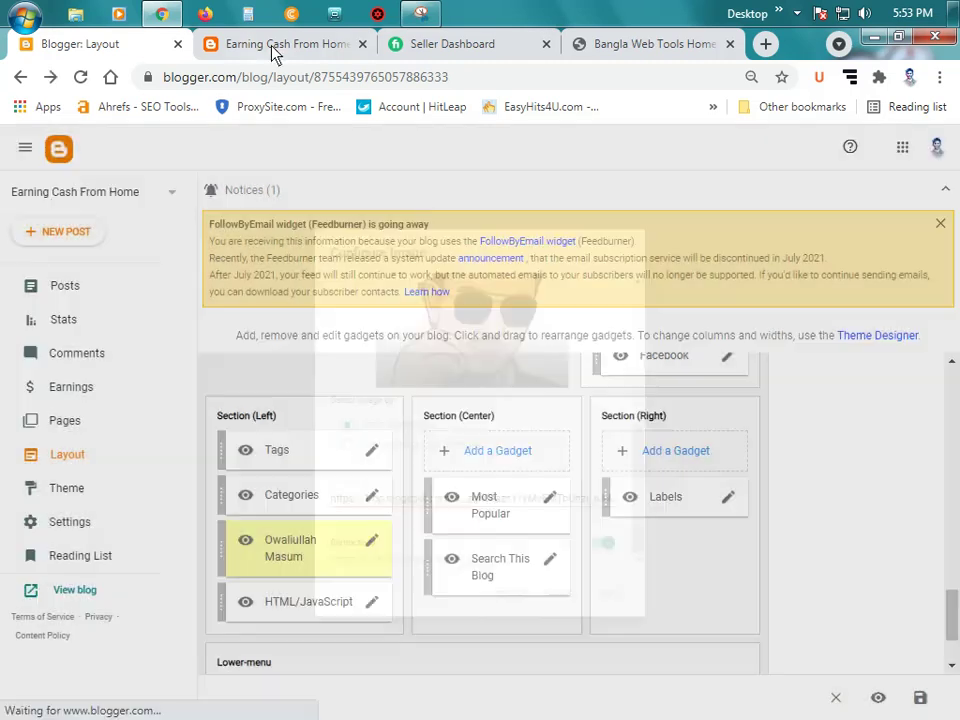
pyautogui.click(275, 44)
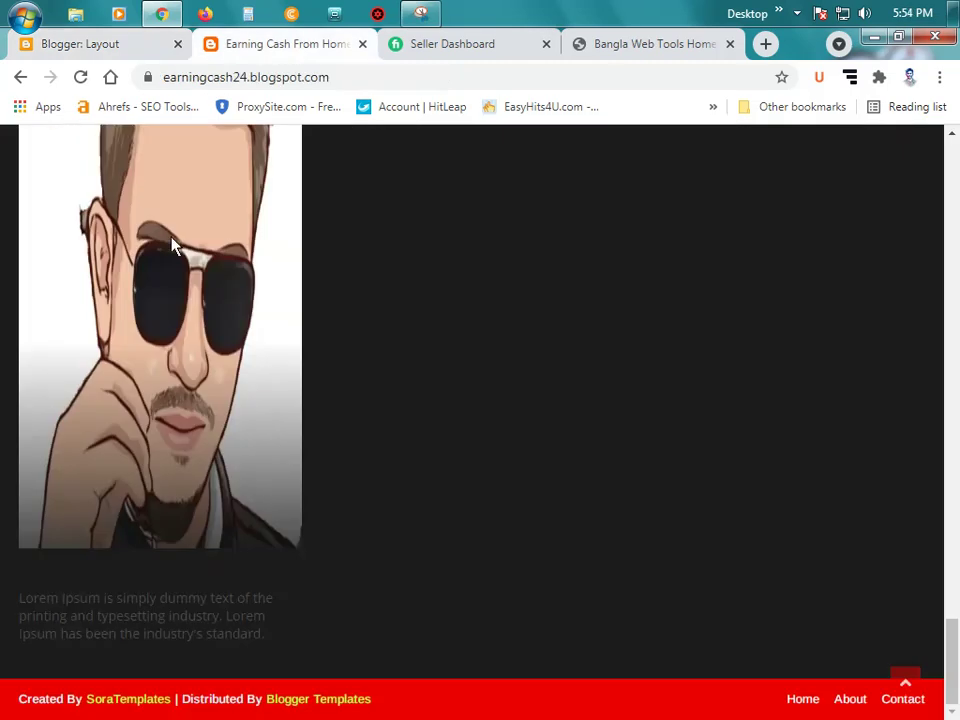
pyautogui.click(81, 78)
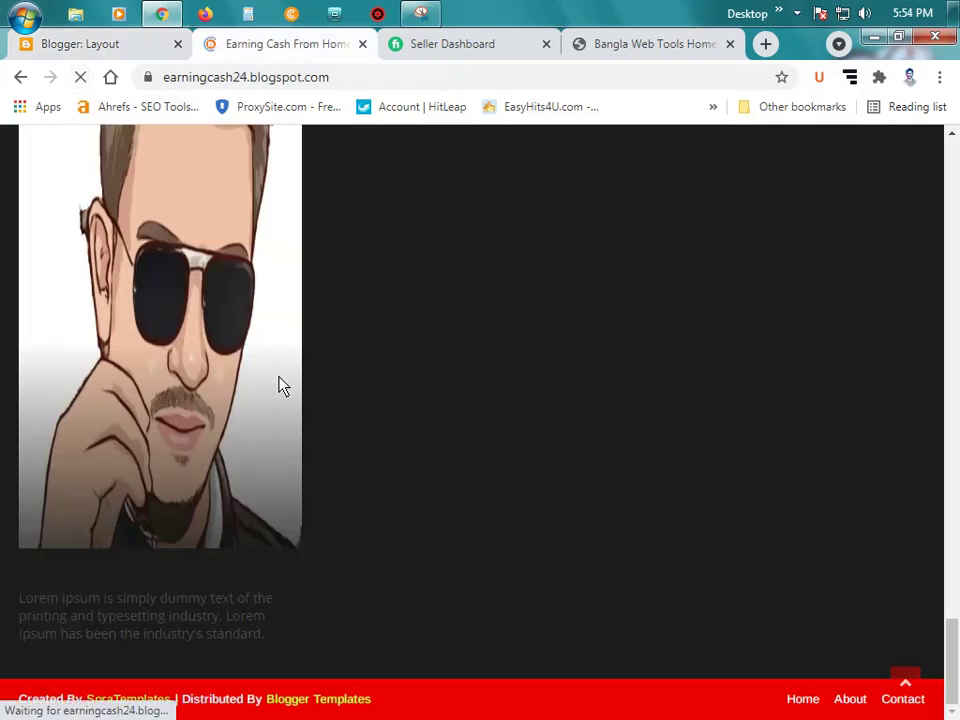
# Step: Review the resized portrait in the reloaded footer, then go back to the Layout page
pyautogui.scroll(-15, 280, 385)
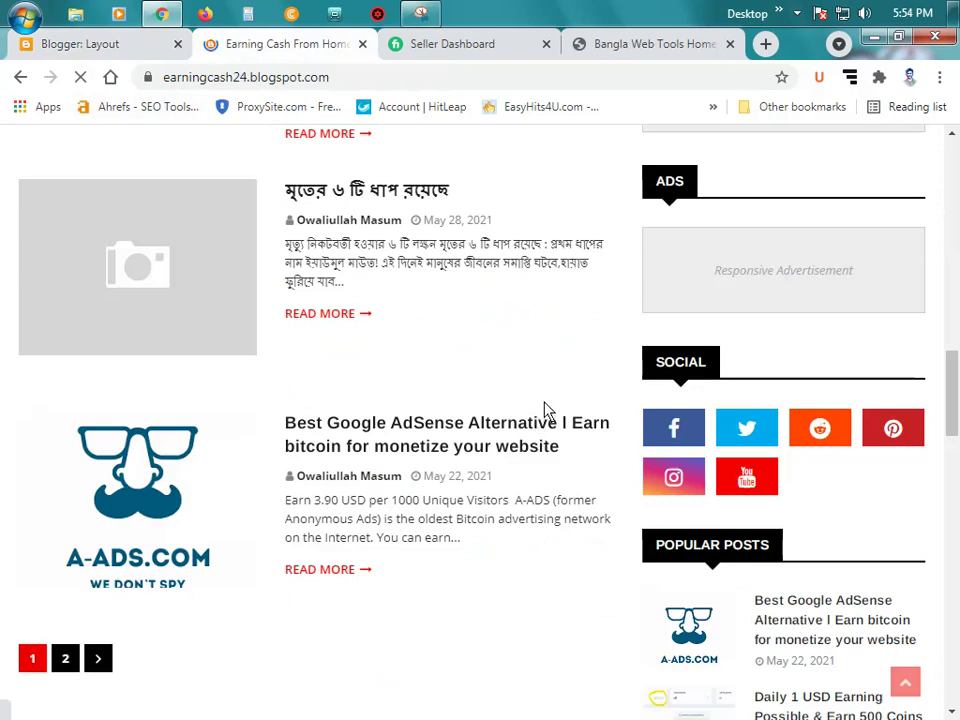
pyautogui.scroll(-10, 545, 410)
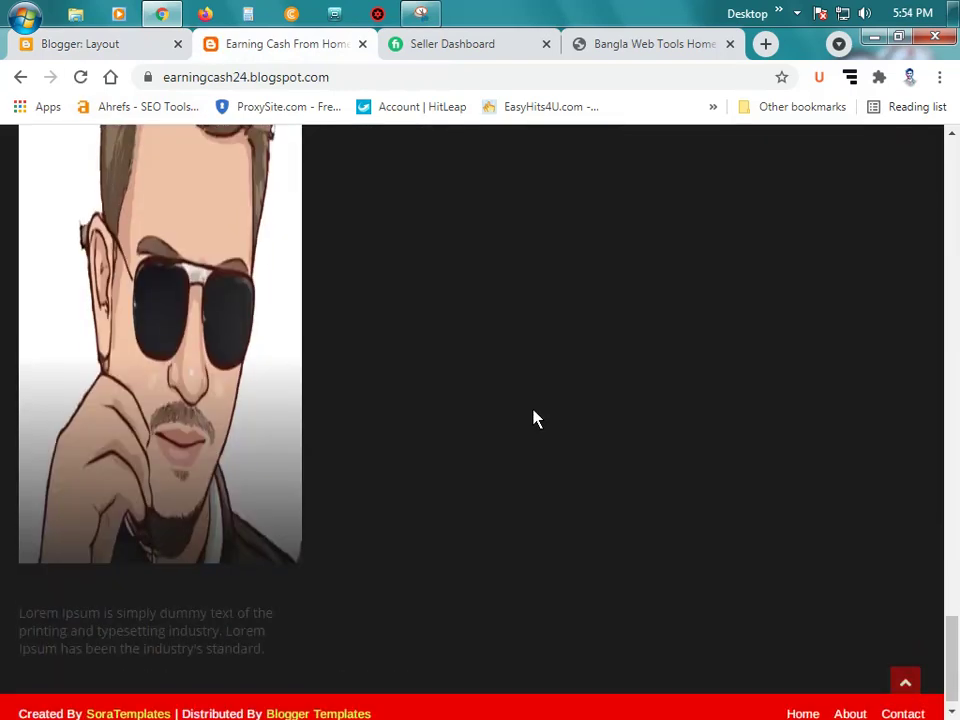
pyautogui.scroll(5, 535, 418)
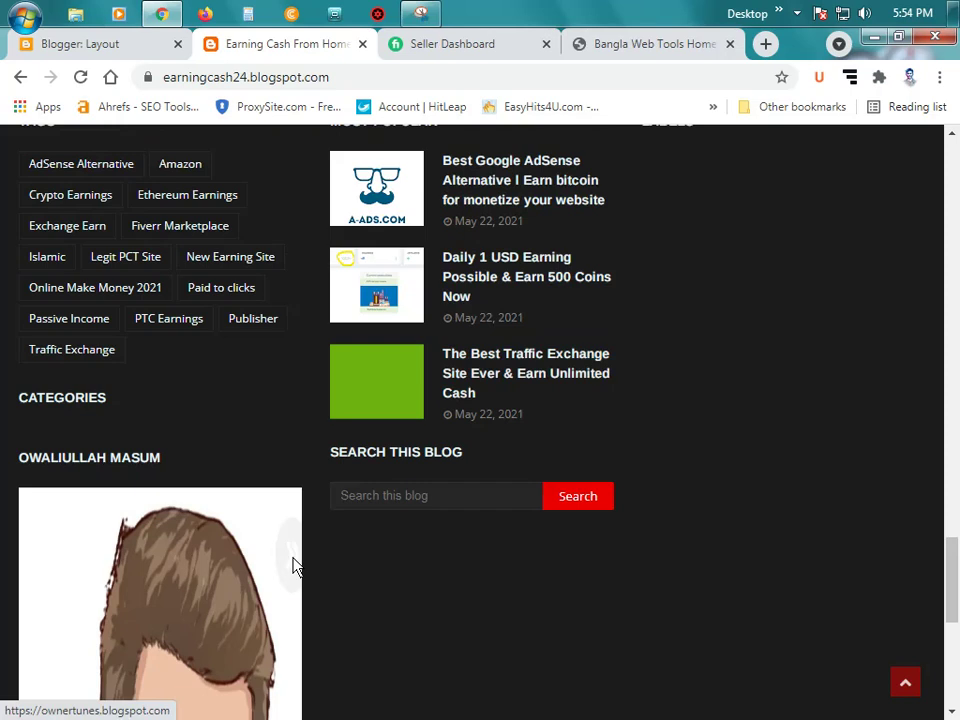
pyautogui.scroll(-2, 144, 572)
pyautogui.scroll(-3, 96, 587)
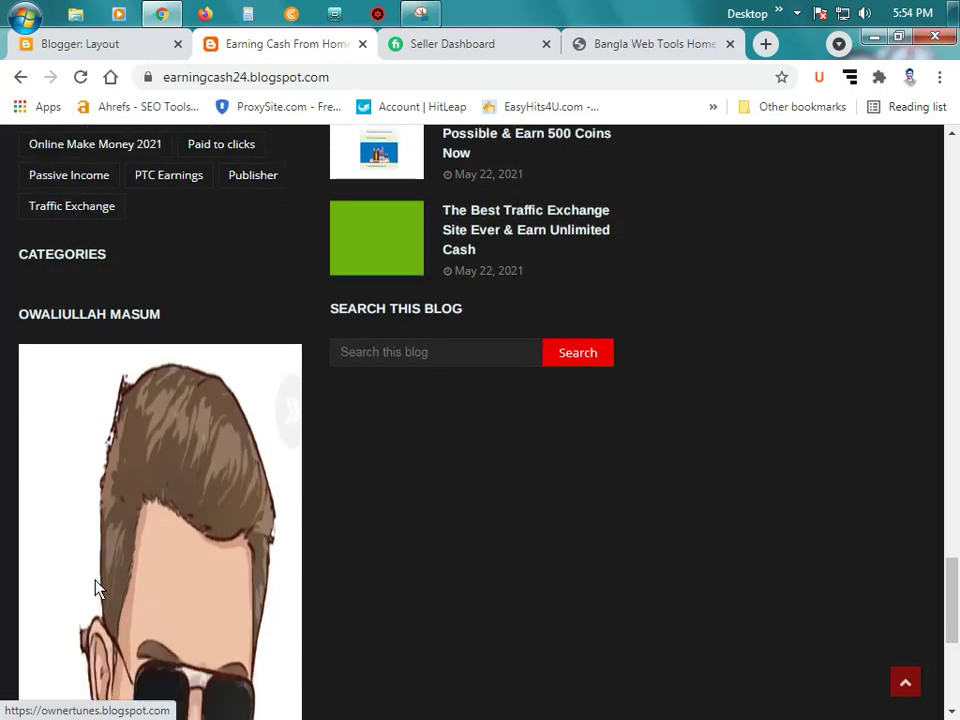
pyautogui.scroll(5, 222, 573)
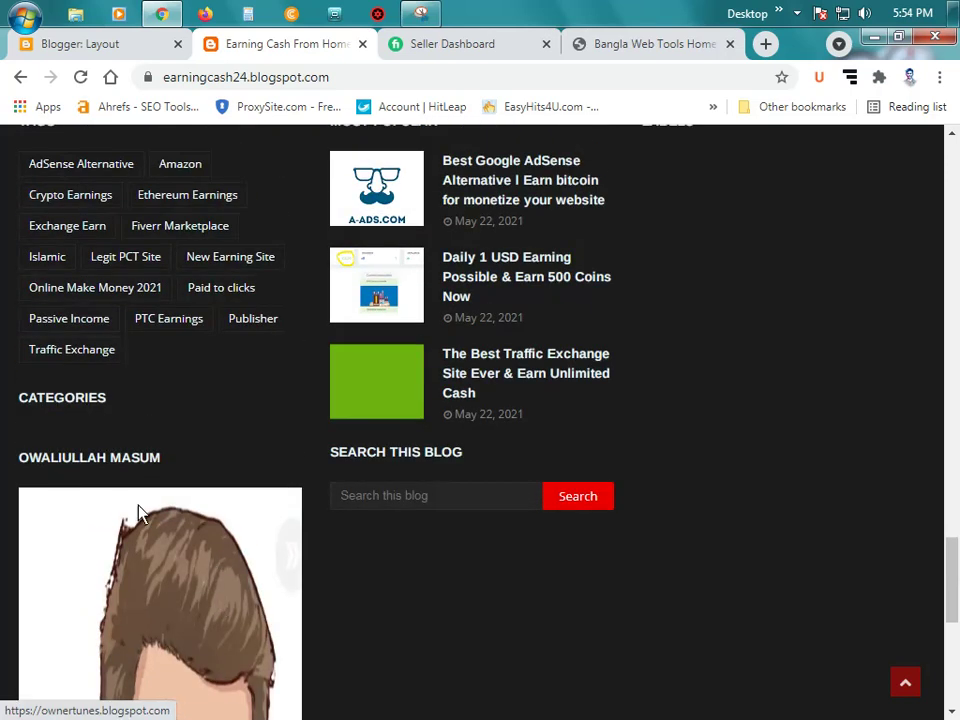
pyautogui.click(74, 42)
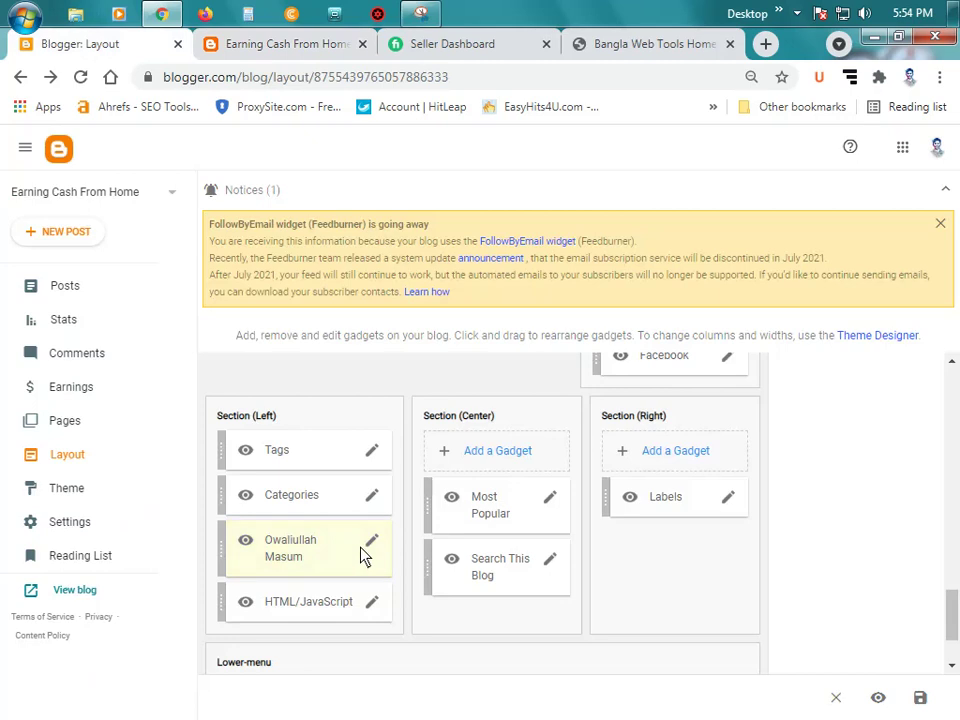
# Step: Switch Shrink to fit off and remove the author Image gadget, confirming with OK
pyautogui.click(371, 544)
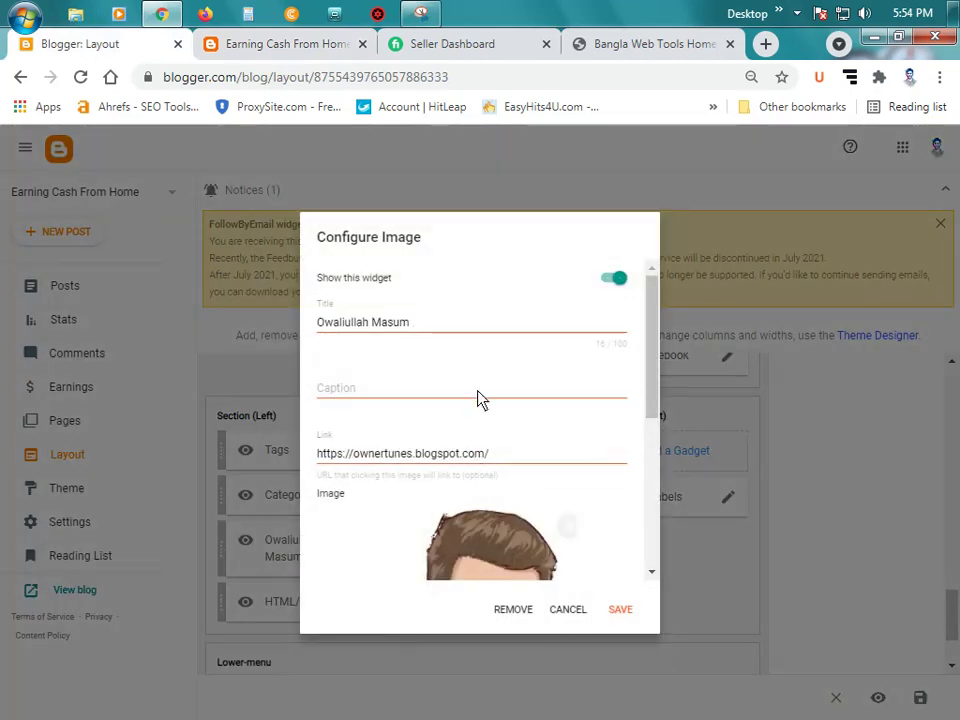
pyautogui.scroll(-1, 480, 399)
pyautogui.scroll(-2, 478, 399)
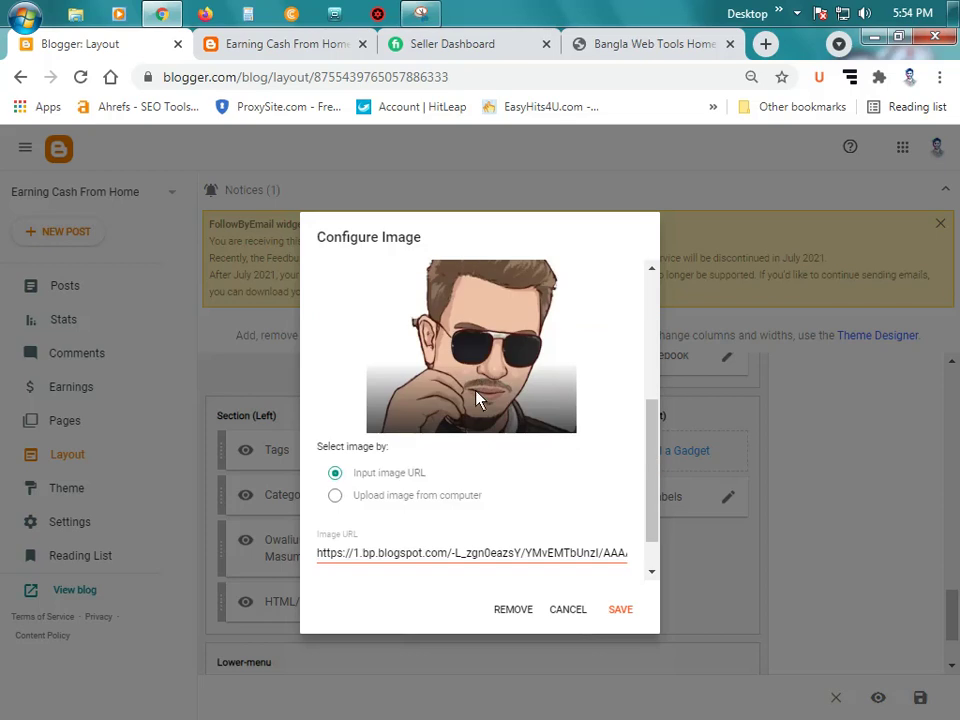
pyautogui.scroll(-1, 455, 432)
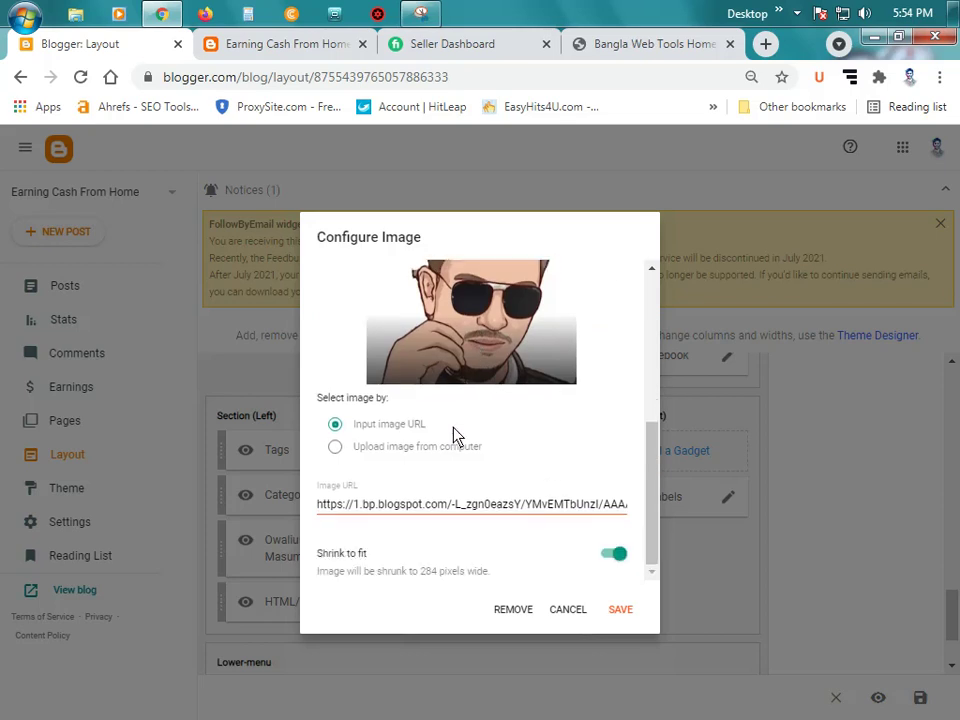
pyautogui.click(616, 555)
pyautogui.click(516, 609)
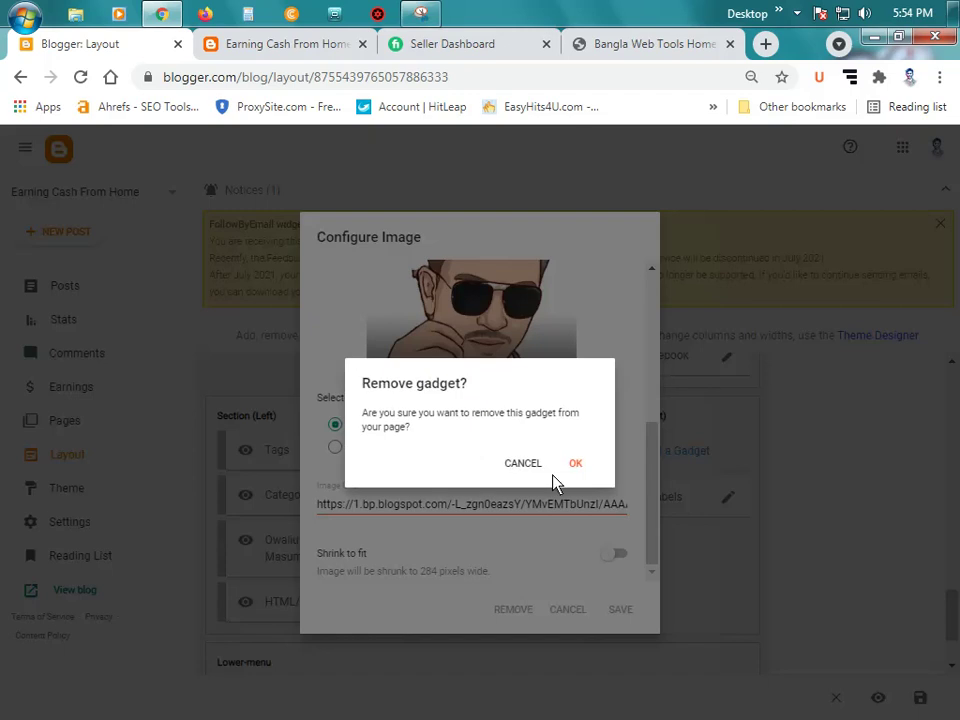
pyautogui.click(576, 464)
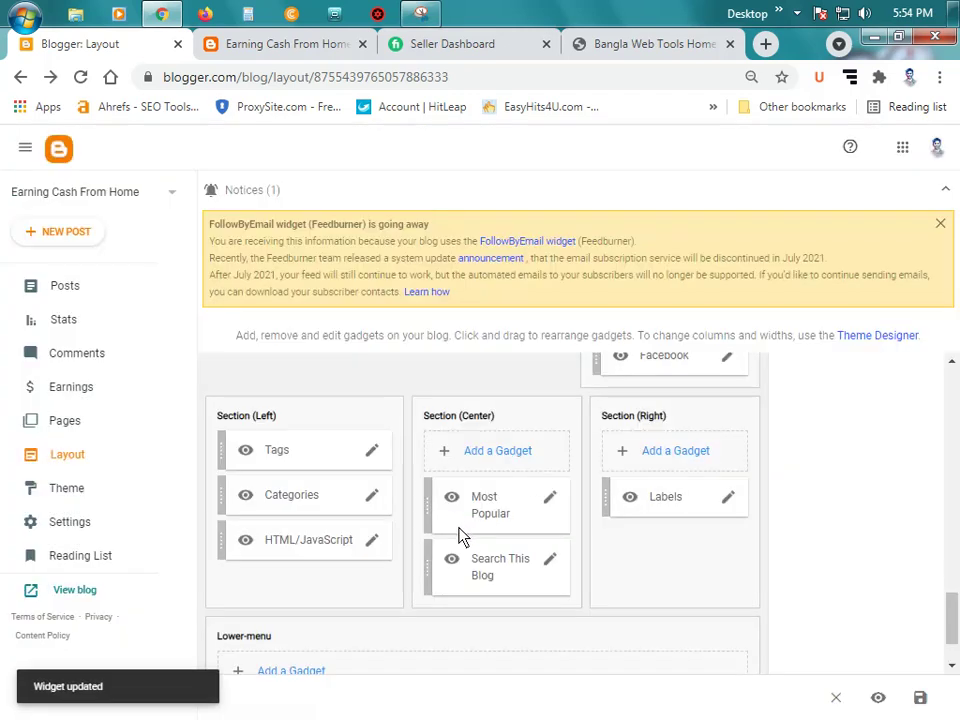
# Step: Check the live blog footer without the image, then return to Layout
pyautogui.click(253, 44)
pyautogui.scroll(-5, 171, 411)
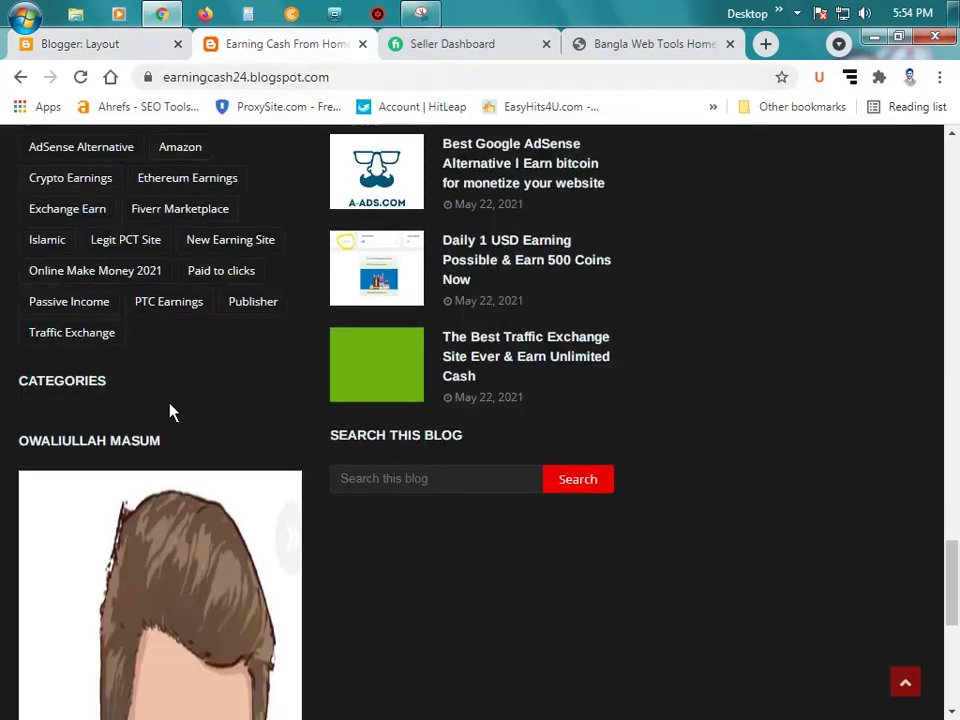
pyautogui.scroll(-2, 172, 418)
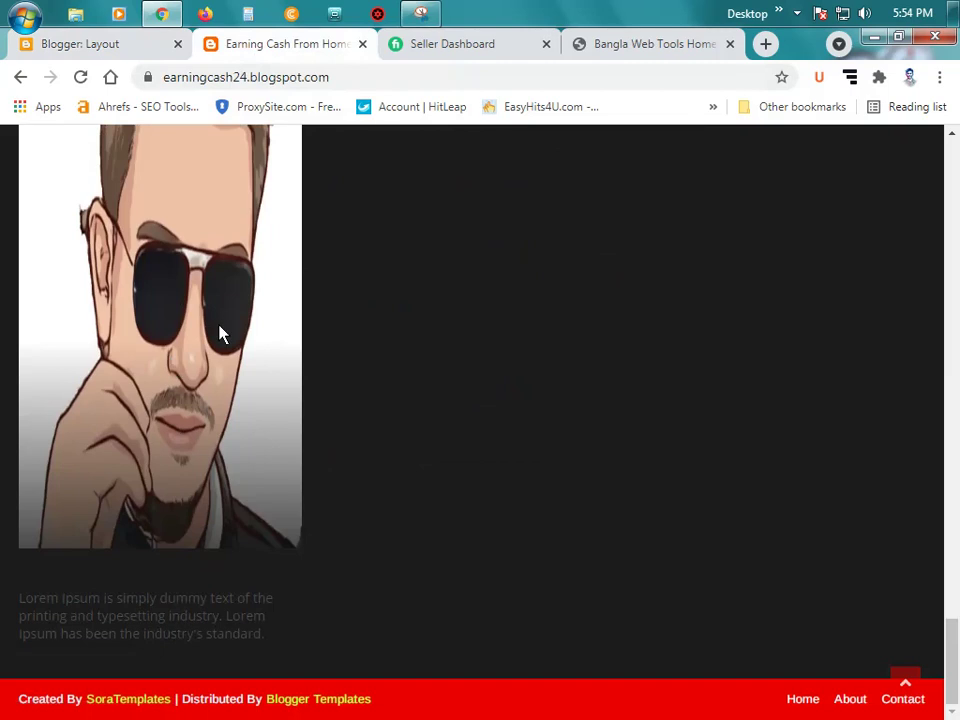
pyautogui.click(116, 43)
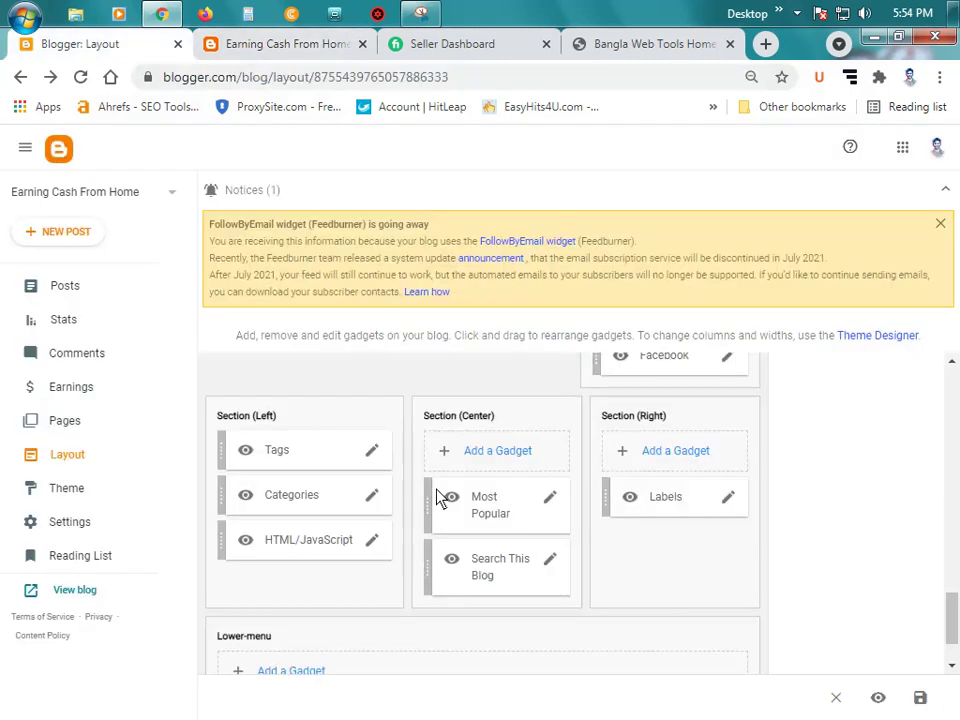
# Step: Give the HTML/JavaScript gadget the title 'Our Service'
pyautogui.click(374, 541)
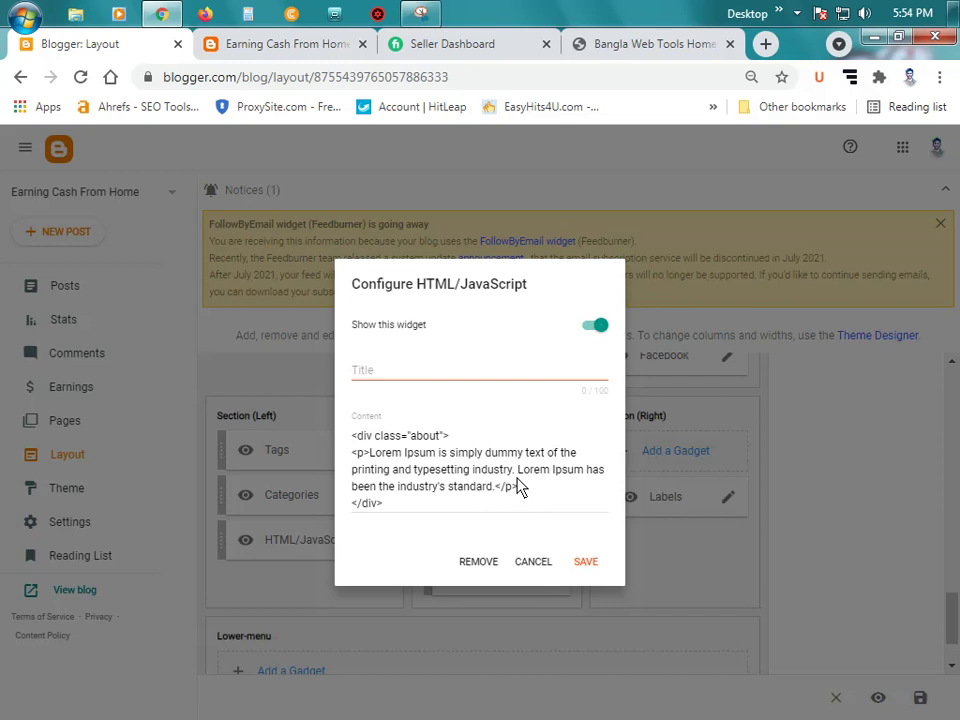
pyautogui.click(388, 378)
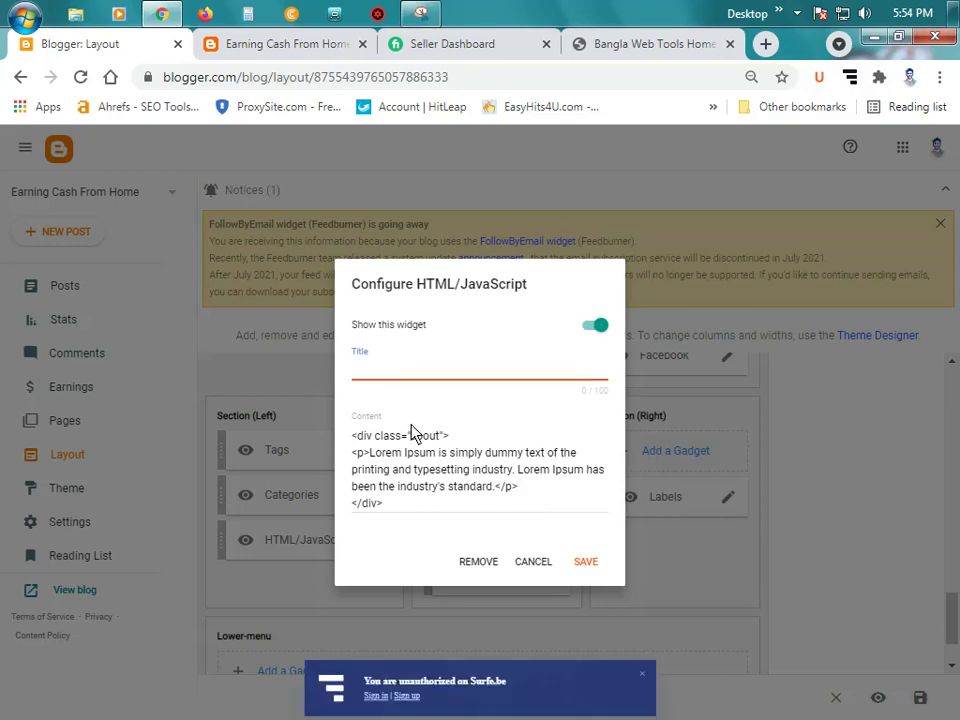
pyautogui.write('0w')
pyautogui.press('BackSpace')
pyautogui.press('BackSpace')
pyautogui.write('0')
pyautogui.write('ur Ser')
pyautogui.write('vice')
# Step: Replace the Lorem Ipsum placeholder paragraph with 'Hi, I Am'
pyautogui.click(369, 453)
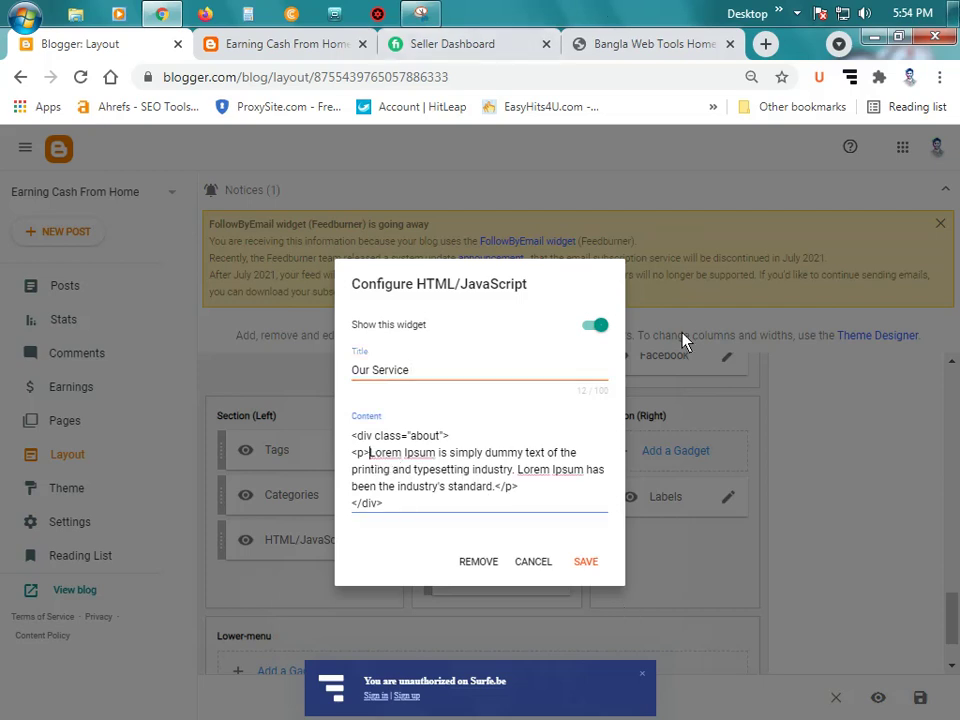
pyautogui.hotkey('shift', 'Right')
pyautogui.hotkey('shift', 'Right')
pyautogui.hotkey('shift', 'Right')
pyautogui.hotkey('shift', 'Right')
pyautogui.hotkey('shift', 'Right')
pyautogui.hotkey('shift', 'Right')
pyautogui.hotkey('shift', 'Right')
pyautogui.hotkey('shift', 'Right')
pyautogui.hotkey('shift', 'Right')
pyautogui.hotkey('shift', 'Right')
pyautogui.hotkey('shift', 'Right')
pyautogui.hotkey('shift', 'Right')
pyautogui.hotkey('shift', 'Right')
pyautogui.hotkey('shift', 'Right')
pyautogui.hotkey('shift', 'Right')
pyautogui.hotkey('shift', 'Right')
pyautogui.hotkey('shift', 'Right')
pyautogui.hotkey('shift', 'Right')
pyautogui.hotkey('shift', 'Right')
pyautogui.hotkey('shift', 'Right')
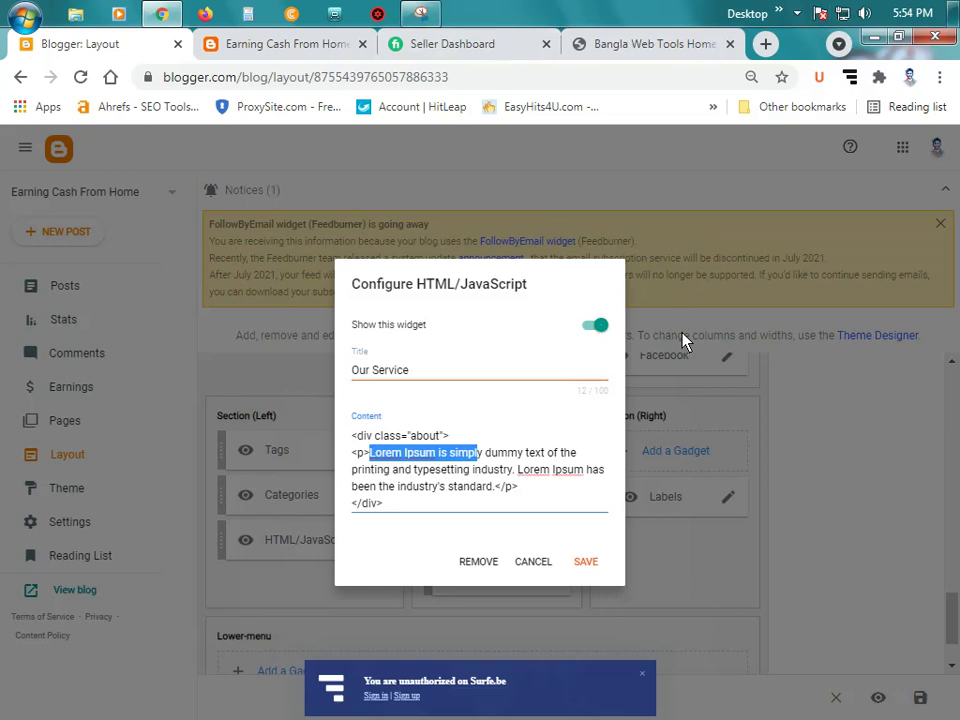
pyautogui.hotkey('shift', 'Right')
pyautogui.hotkey('shift', 'Right')
pyautogui.hotkey('shift', 'Right')
pyautogui.hotkey('shift', 'Right')
pyautogui.hotkey('shift', 'Right')
pyautogui.hotkey('shift', 'Right')
pyautogui.hotkey('shift', 'Right')
pyautogui.hotkey('shift', 'Right')
pyautogui.hotkey('shift', 'Right')
pyautogui.hotkey('shift', 'Right')
pyautogui.hotkey('shift', 'Right')
pyautogui.hotkey('shift', 'Right')
pyautogui.hotkey('shift', 'Right')
pyautogui.hotkey('shift', 'Right')
pyautogui.hotkey('shift', 'Right')
pyautogui.hotkey('shift', 'Right')
pyautogui.hotkey('shift', 'Right')
pyautogui.hotkey('shift', 'Right')
pyautogui.hotkey('shift', 'Right')
pyautogui.hotkey('shift', 'Right')
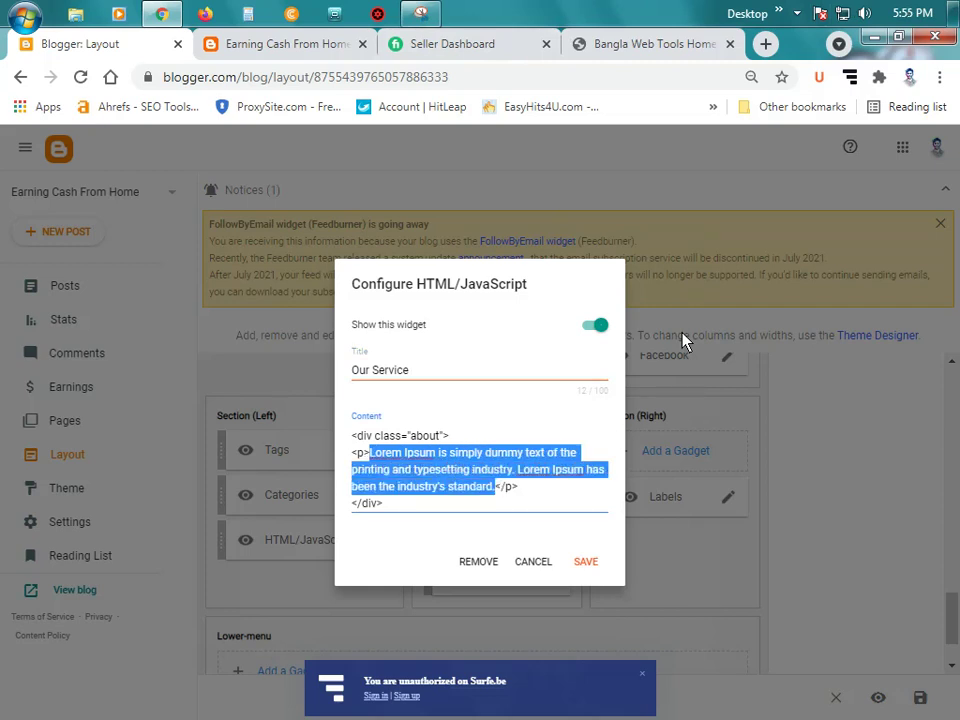
pyautogui.press('BackSpace')
pyautogui.write('Hi')
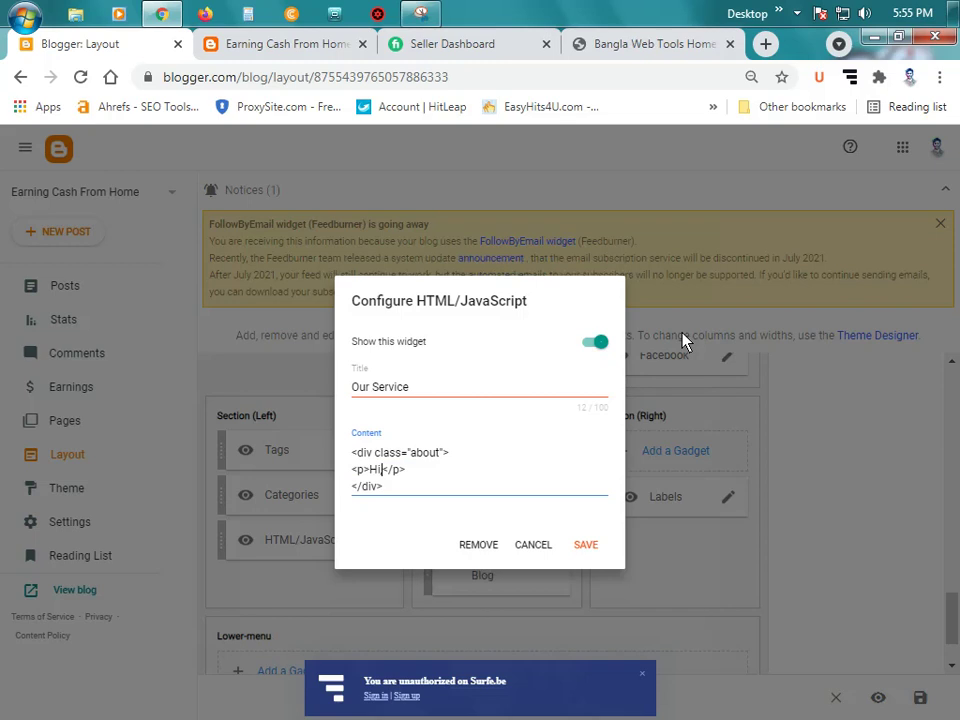
pyautogui.write(', I Am')
# Step: Write the web designer & developer intro, correcting 'desugner', and add a thank-you sentence
pyautogui.press('BackSpace')
pyautogui.press('BackSpace')
pyautogui.write('am Ow')
pyautogui.write('aliu')
pyautogui.write('llah Masum')
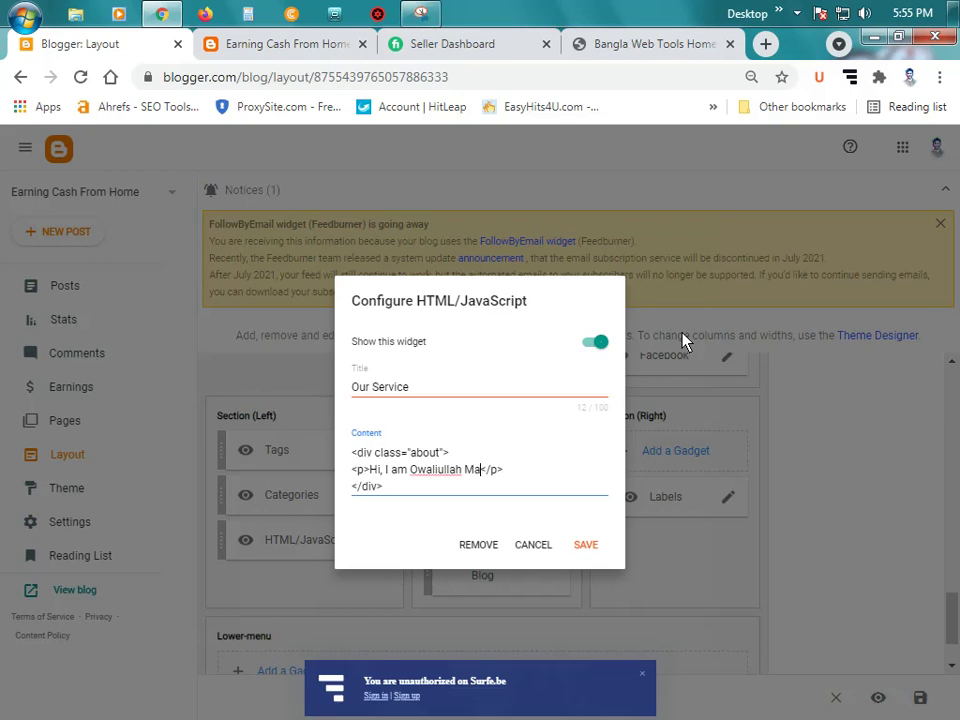
pyautogui.write('. I an')
pyautogui.write('m ')
pyautogui.write('a profess')
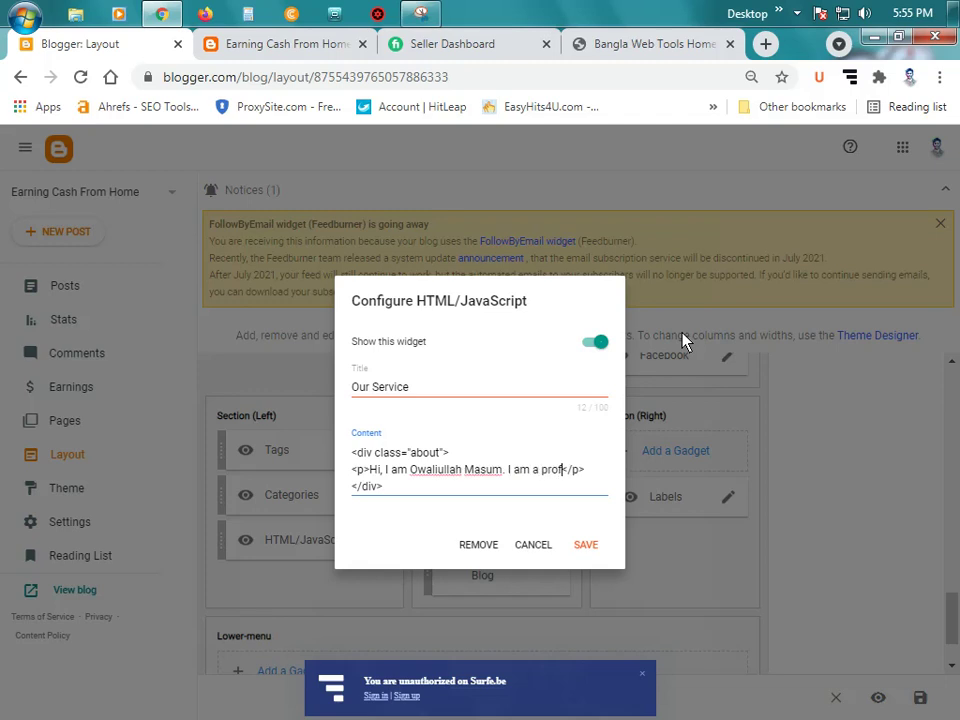
pyautogui.write('ional ')
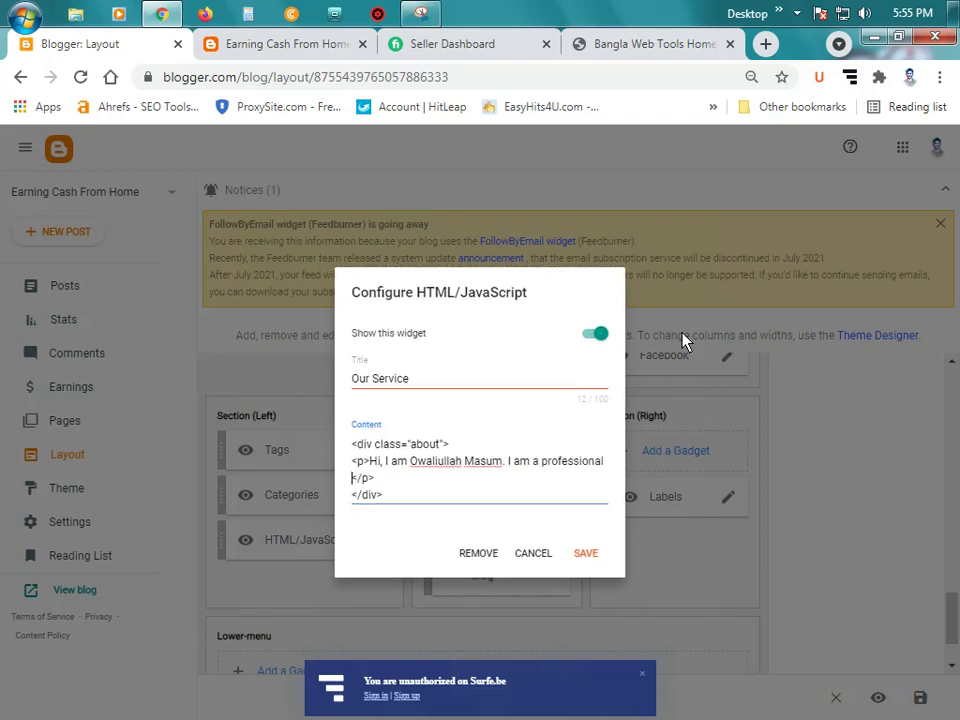
pyautogui.write('web desugner')
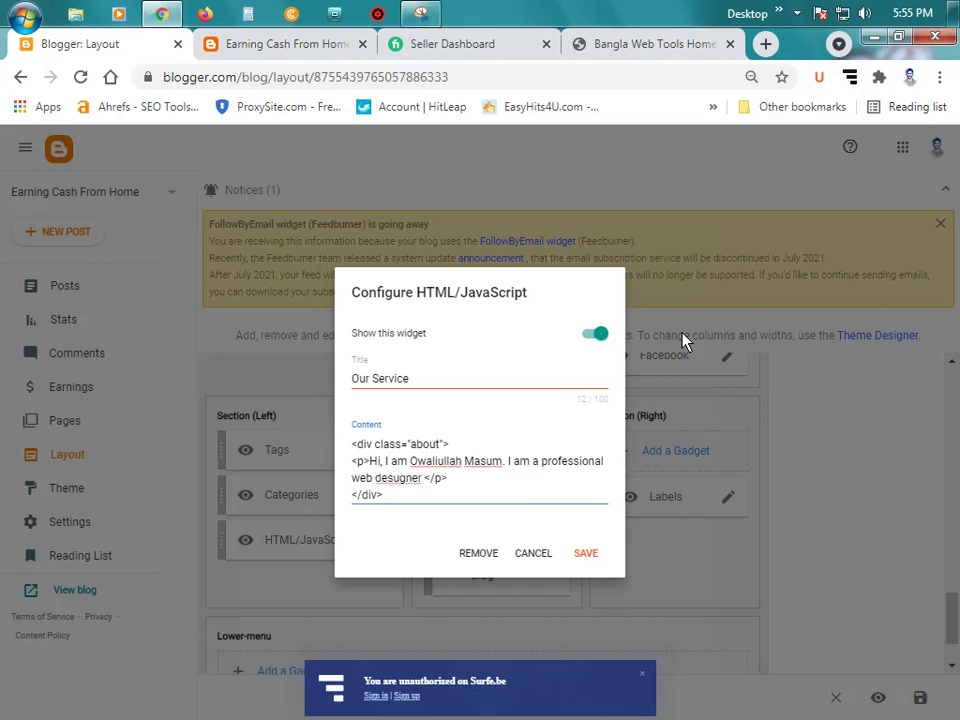
pyautogui.rightClick(398, 490)
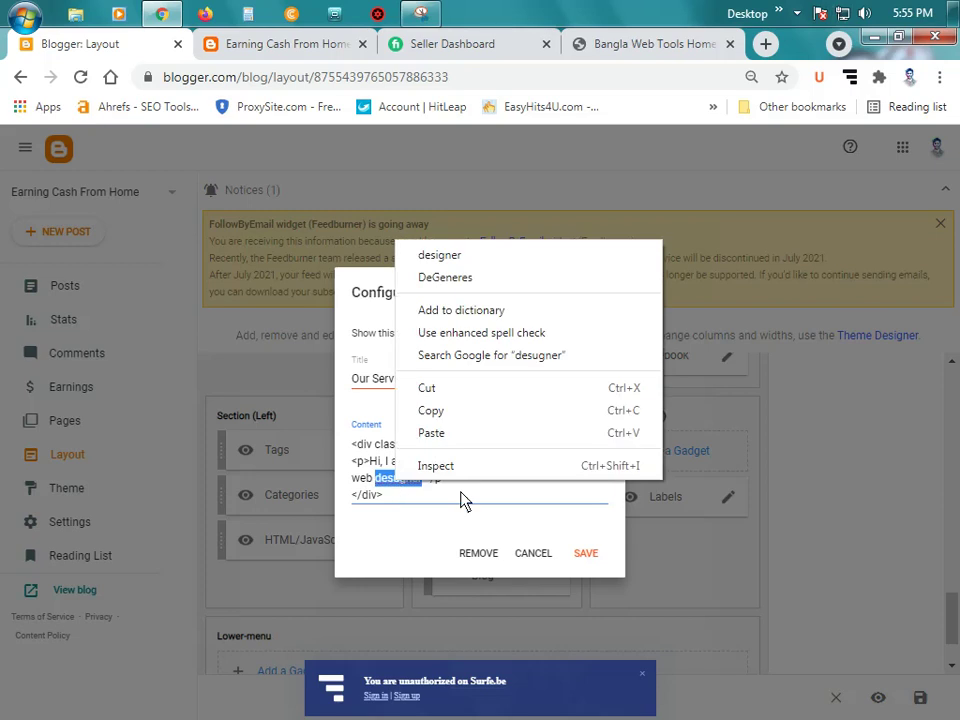
pyautogui.click(457, 257)
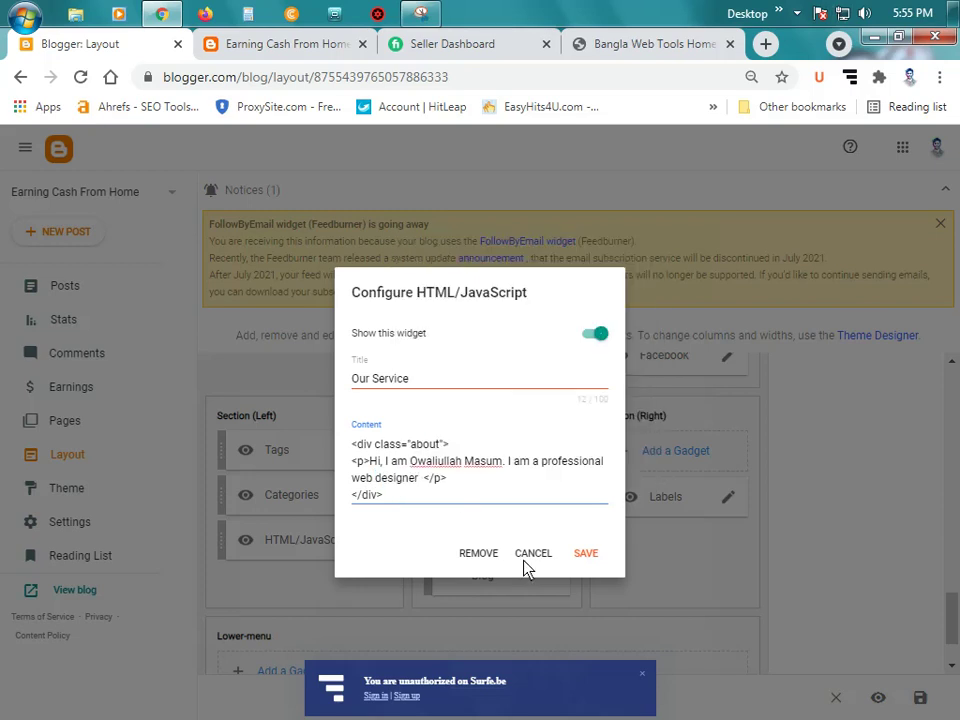
pyautogui.write('& d')
pyautogui.write('evelo')
pyautogui.write('per.')
pyautogui.write('. ')
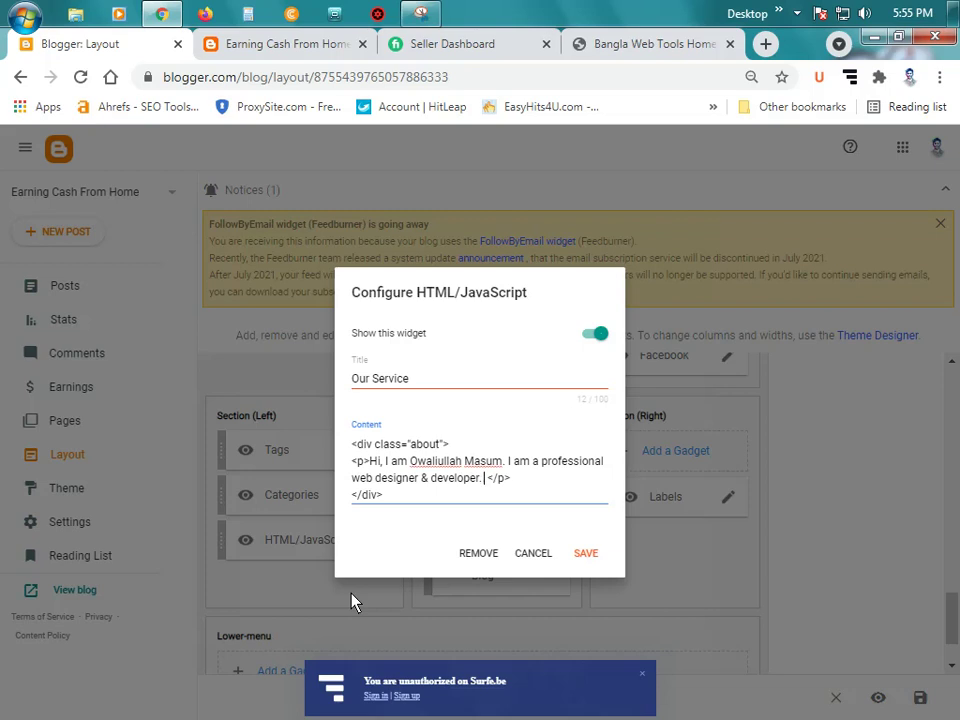
pyautogui.write('Thank')
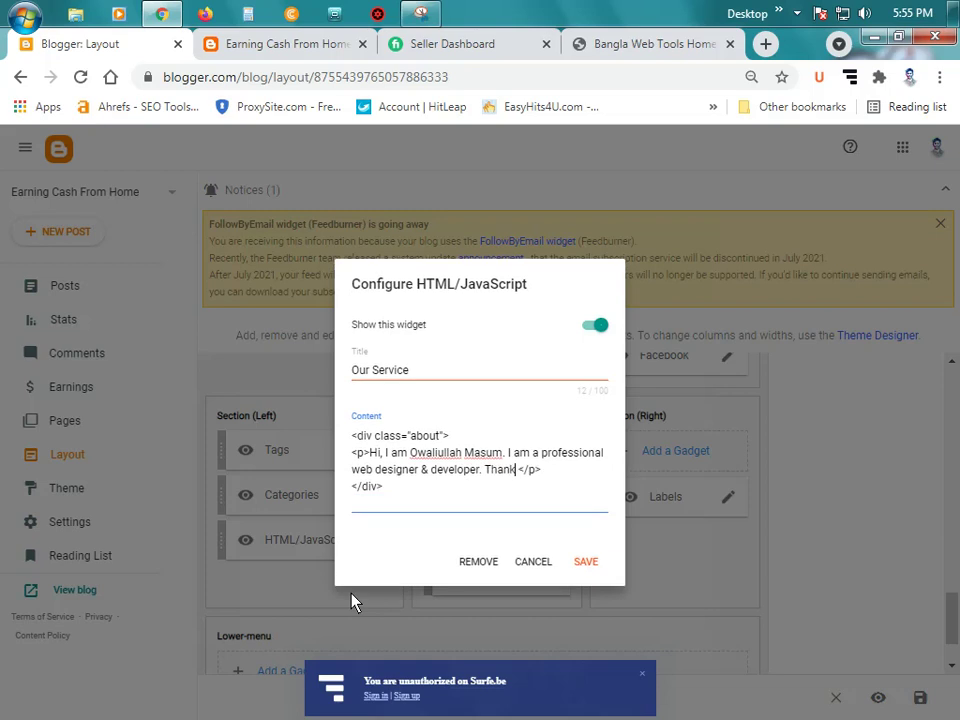
pyautogui.write(' you so much f ')
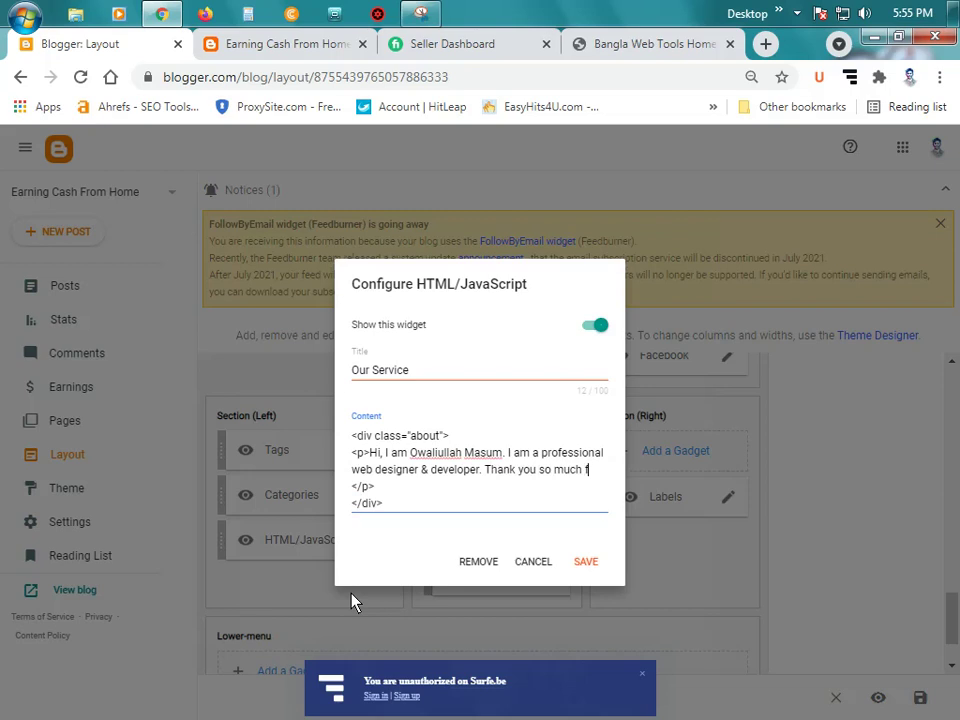
pyautogui.write('or visit my website')
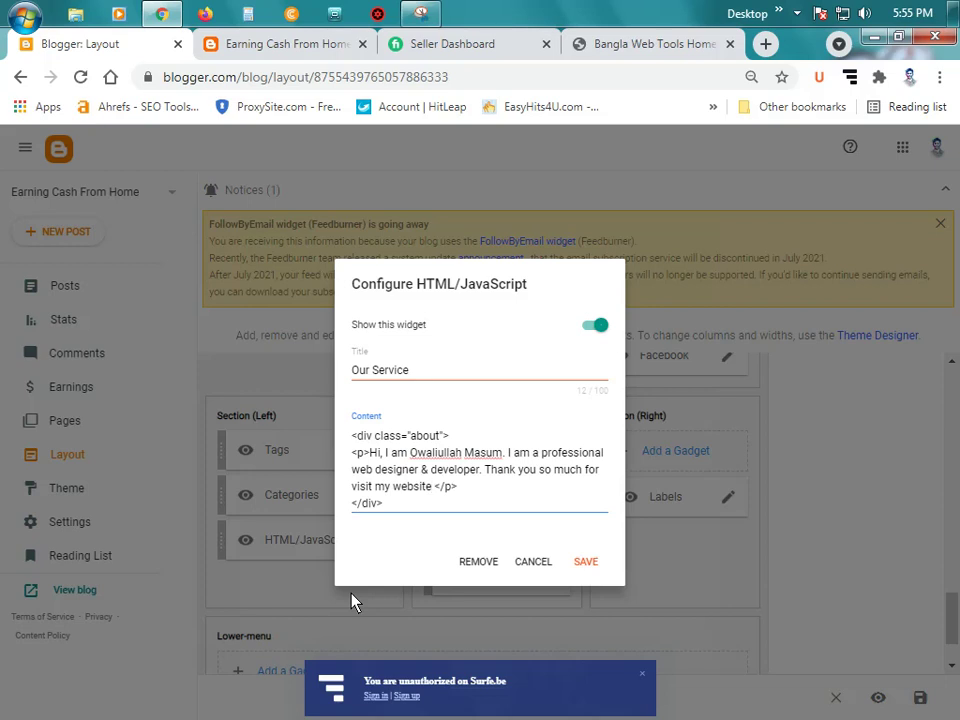
# Step: Save the Our Service gadget and reload the live blog
pyautogui.click(586, 562)
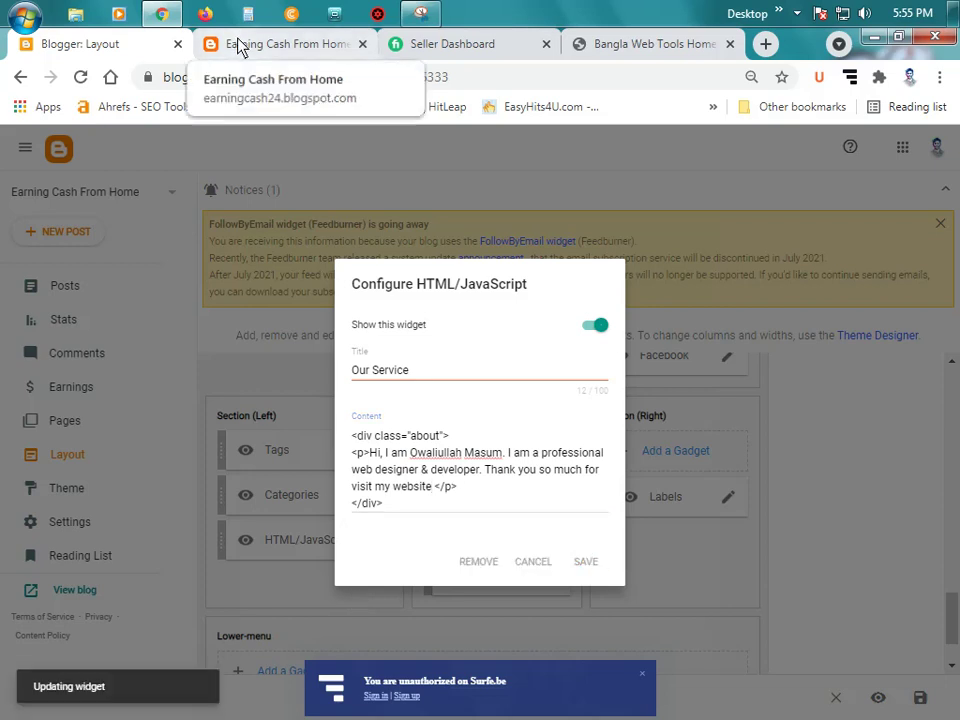
pyautogui.click(240, 45)
pyautogui.click(81, 77)
pyautogui.click(62, 48)
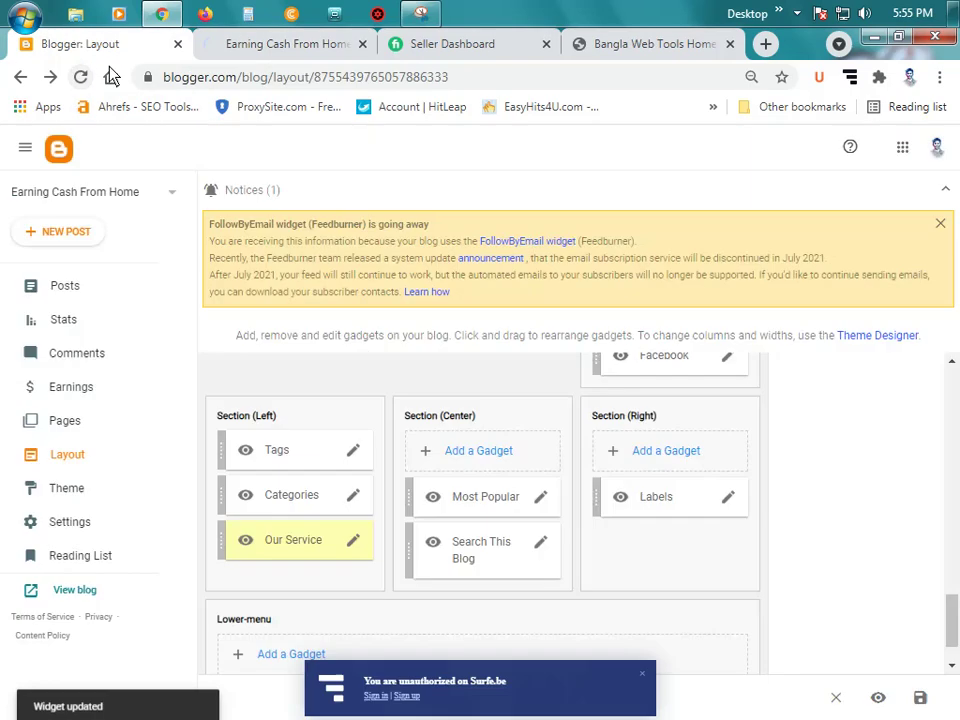
pyautogui.click(310, 50)
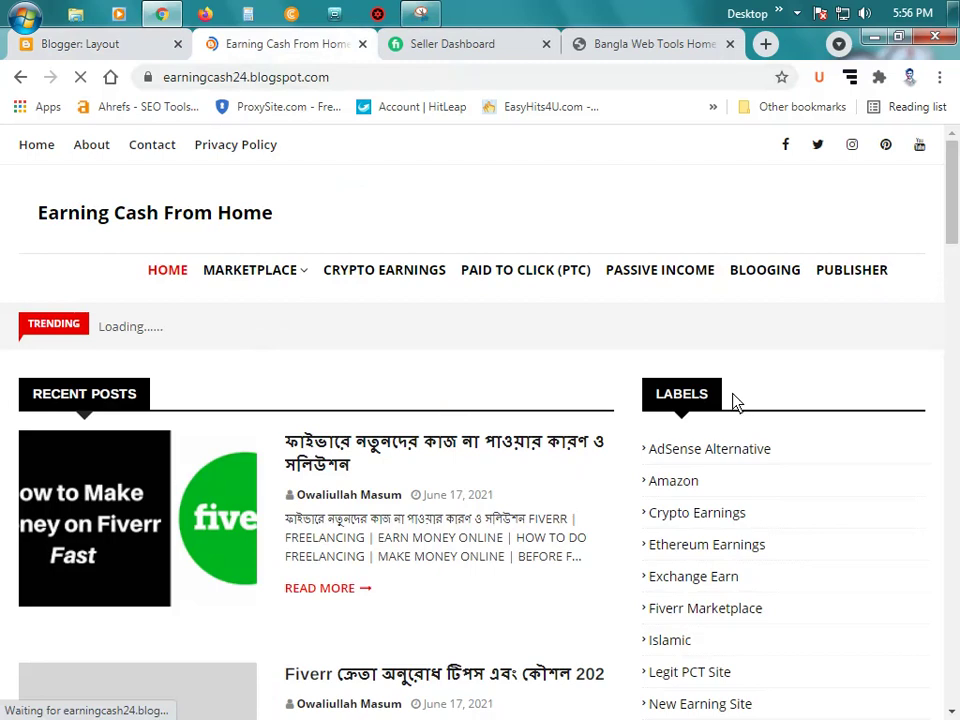
pyautogui.scroll(-20, 630, 287)
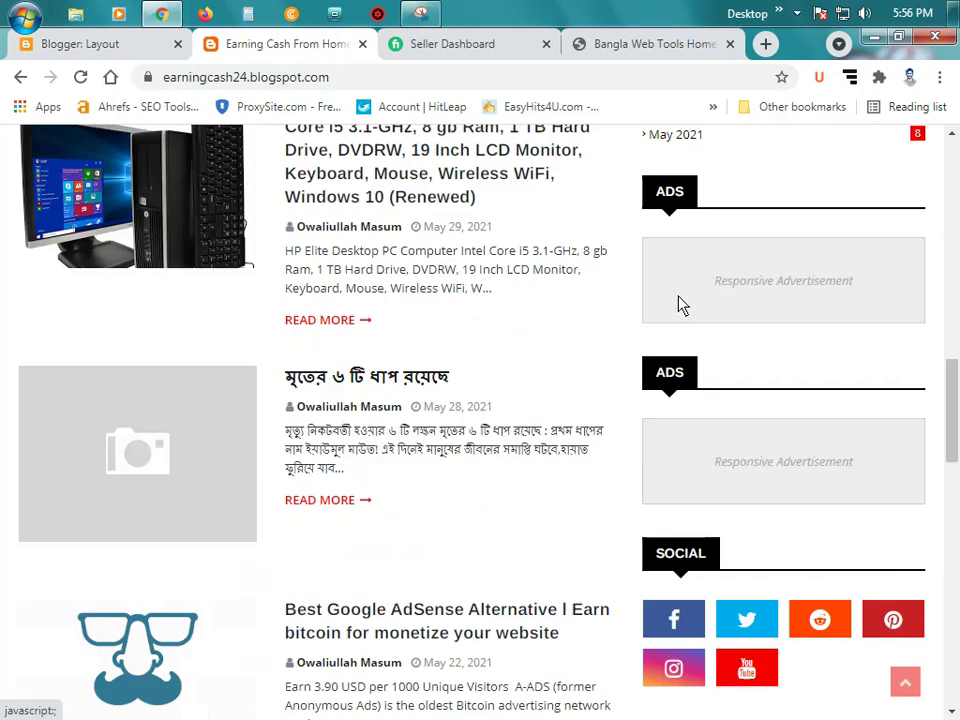
pyautogui.scroll(-5, 471, 349)
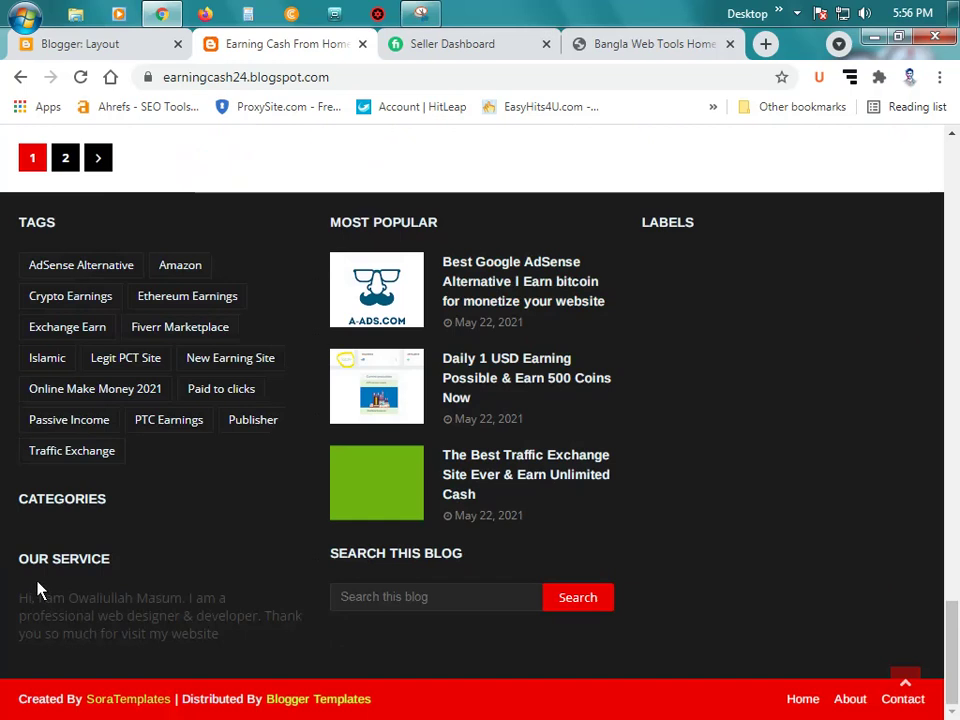
pyautogui.moveTo(15, 607); pyautogui.dragTo(167, 641)
pyautogui.click(212, 648)
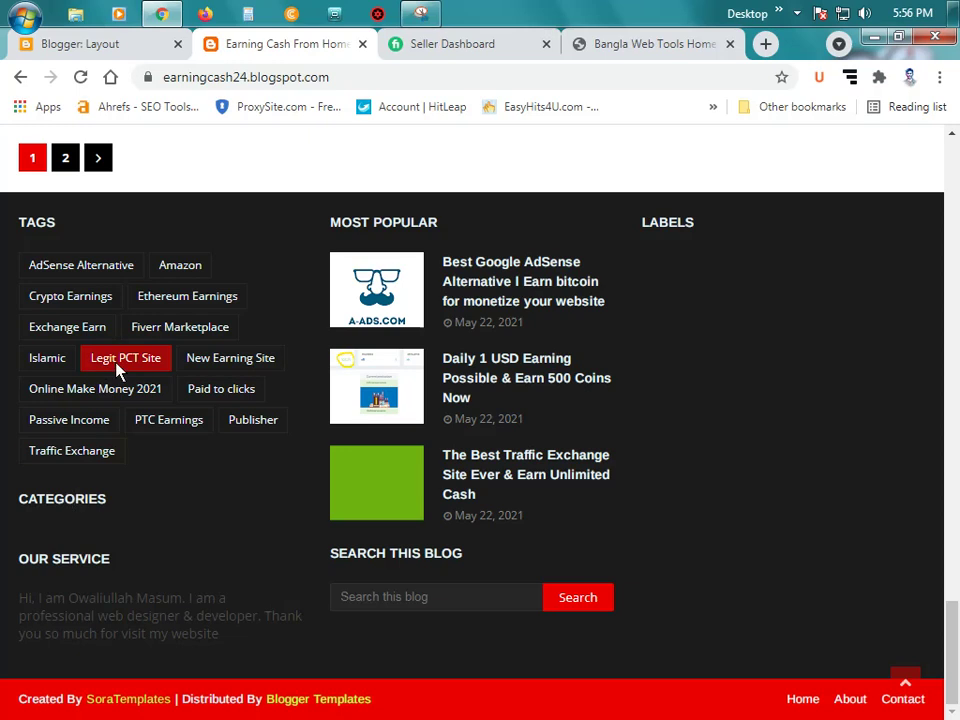
pyautogui.click(120, 44)
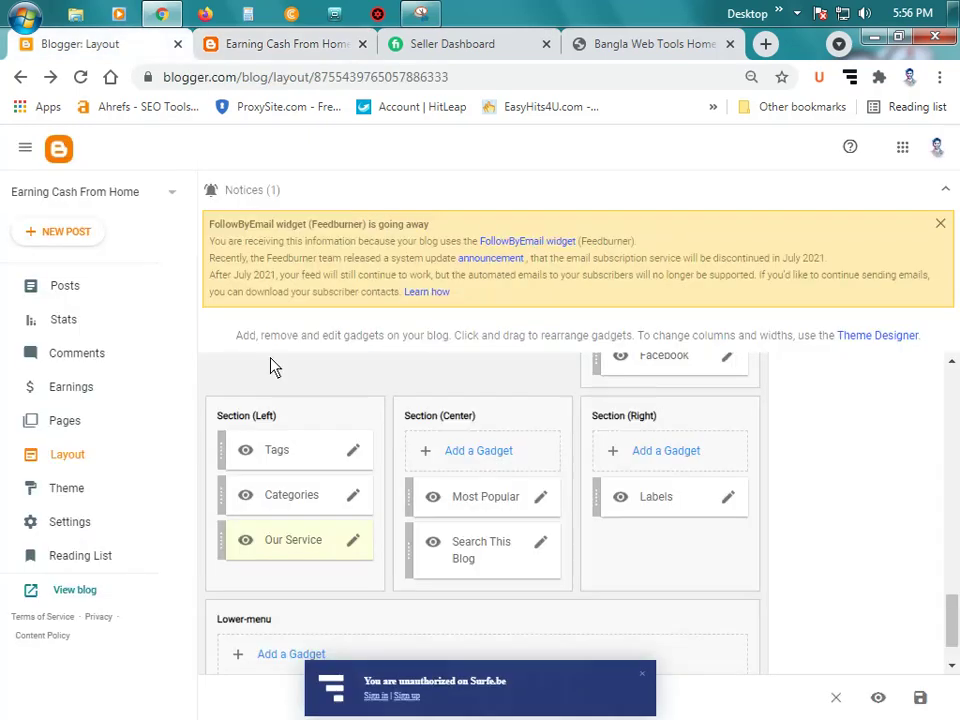
# Step: In the Categories gadget, tick Crypto Earnings, Fiverr Marketplace and Islamic
pyautogui.click(354, 501)
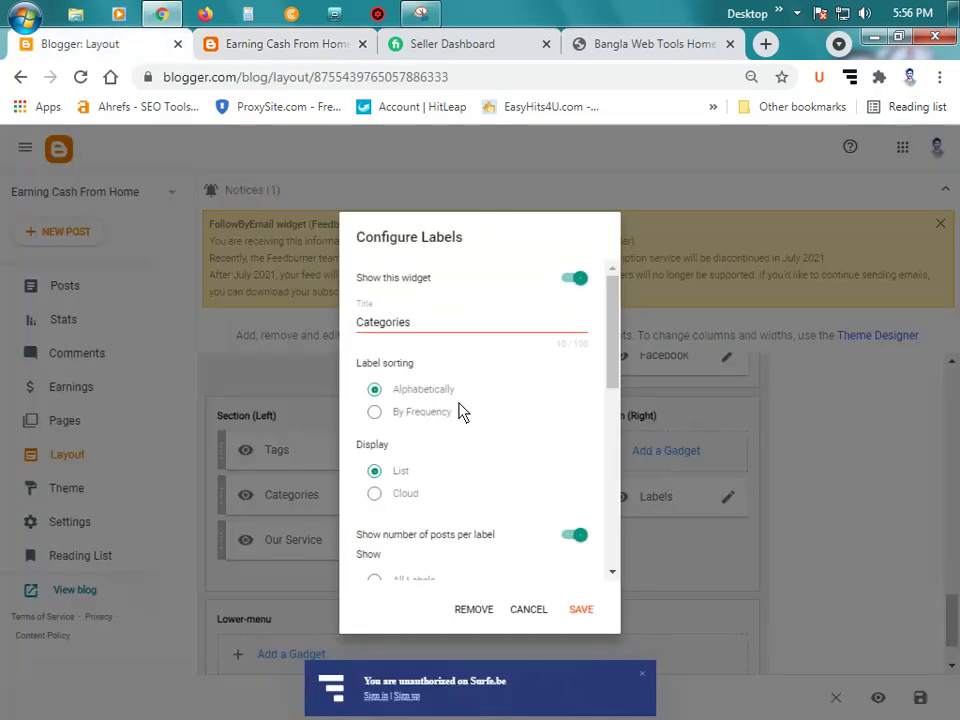
pyautogui.scroll(-5, 459, 415)
pyautogui.scroll(1, 455, 430)
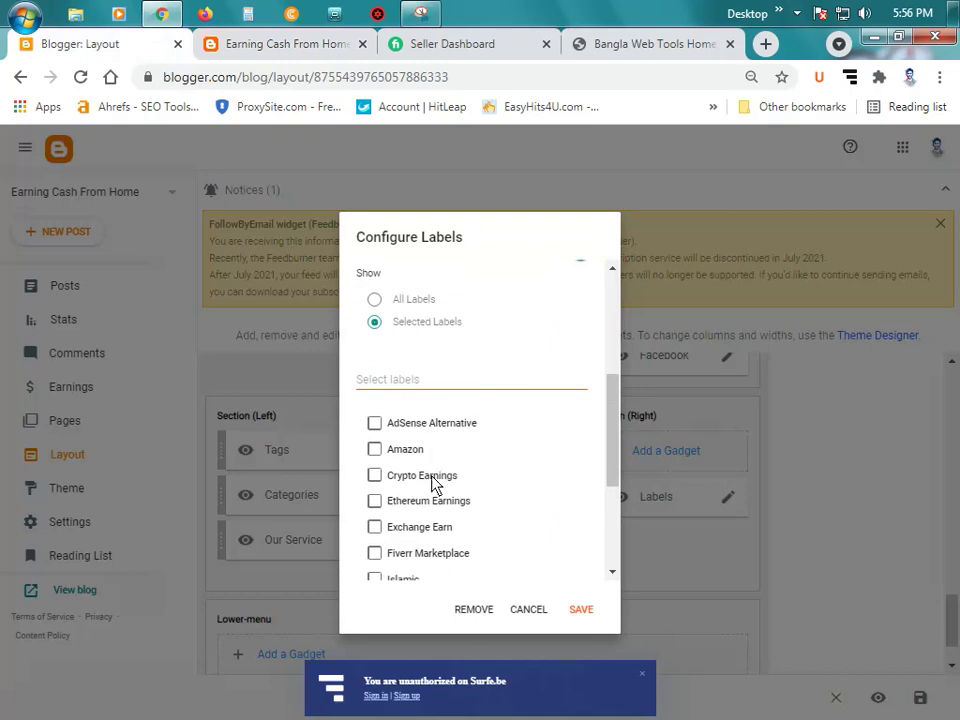
pyautogui.click(435, 477)
pyautogui.scroll(-1, 503, 466)
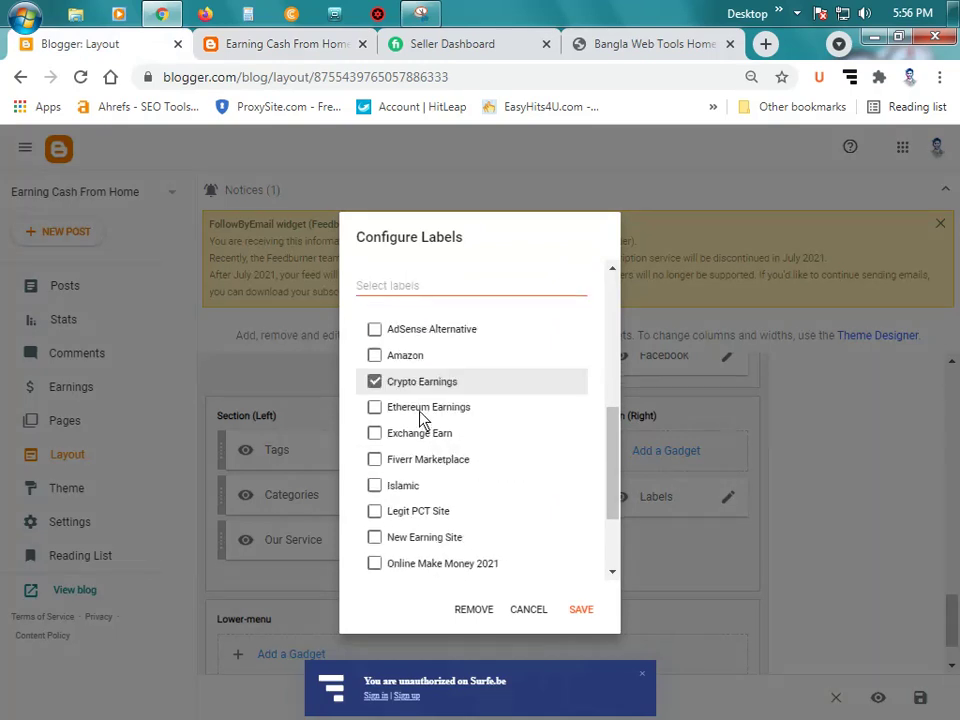
pyautogui.click(427, 460)
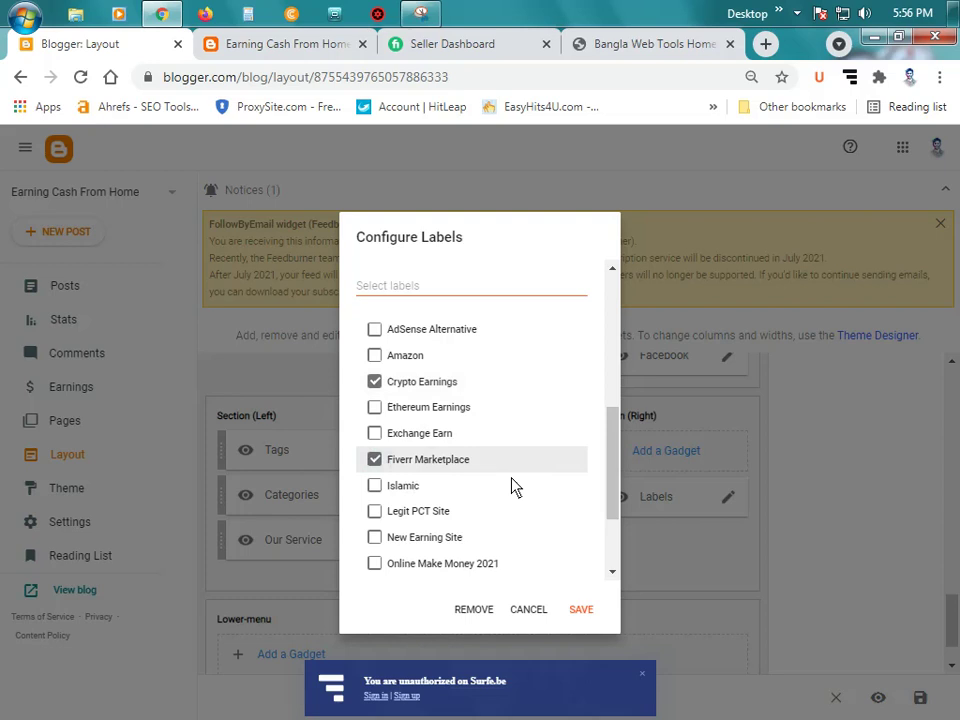
pyautogui.click(395, 486)
# Step: Tick Paid to clicks, Passive Income and Publisher, then save the Categories gadget
pyautogui.scroll(-1, 470, 490)
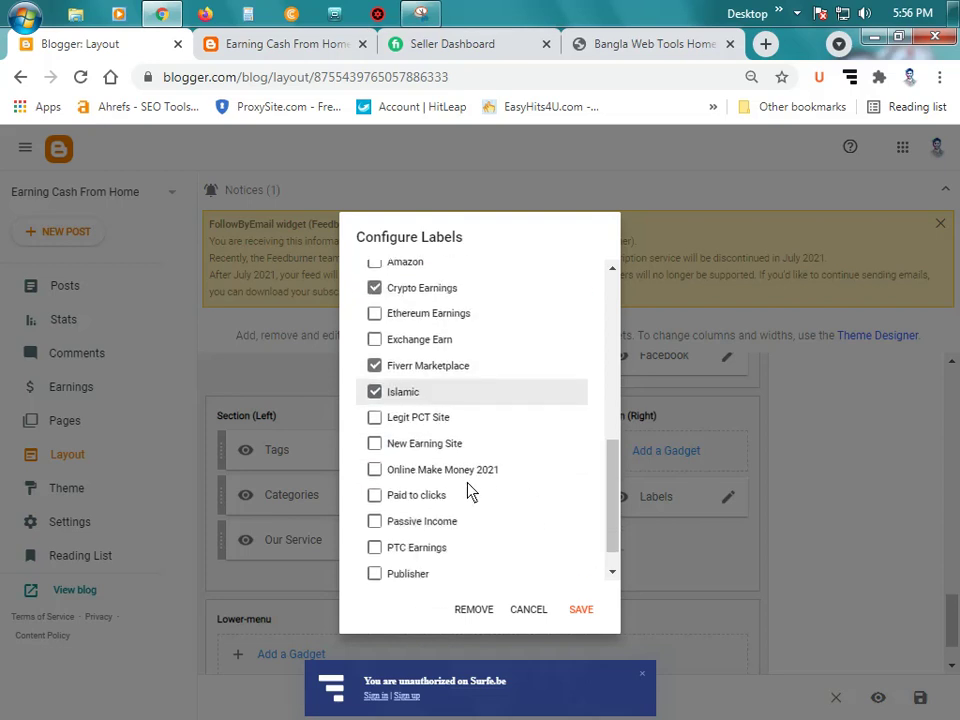
pyautogui.click(418, 497)
pyautogui.click(439, 521)
pyautogui.scroll(-1, 525, 527)
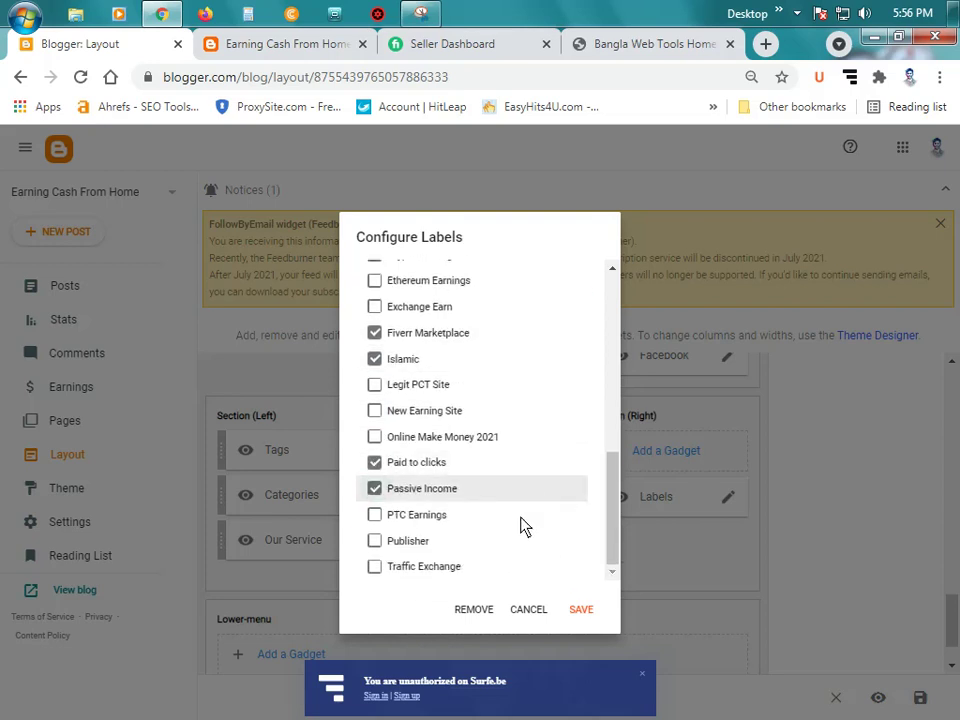
pyautogui.click(414, 543)
pyautogui.click(598, 606)
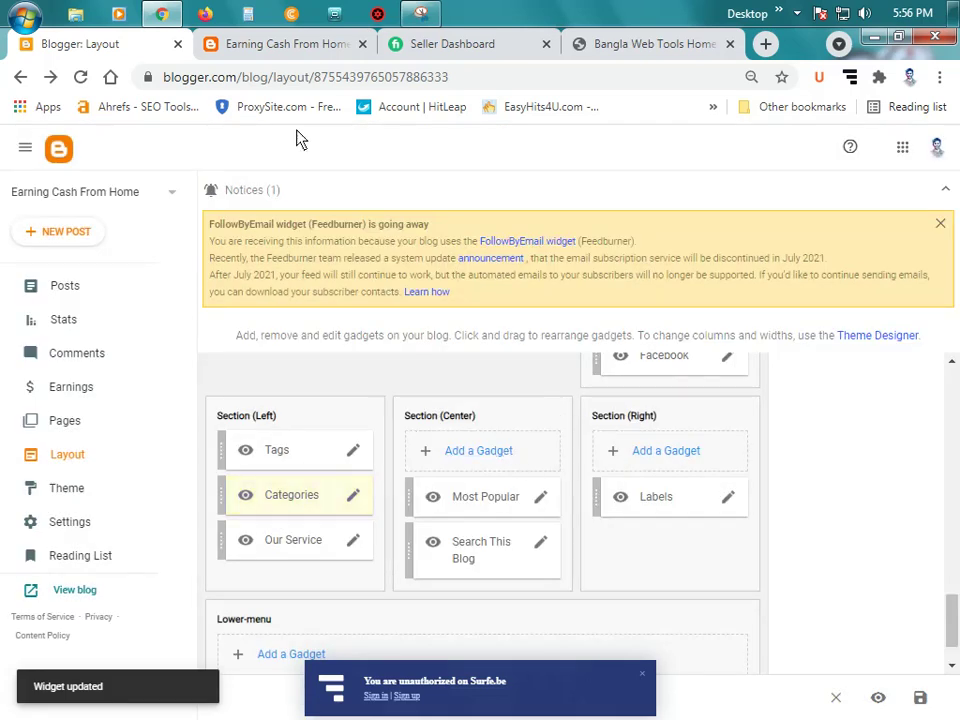
pyautogui.click(262, 45)
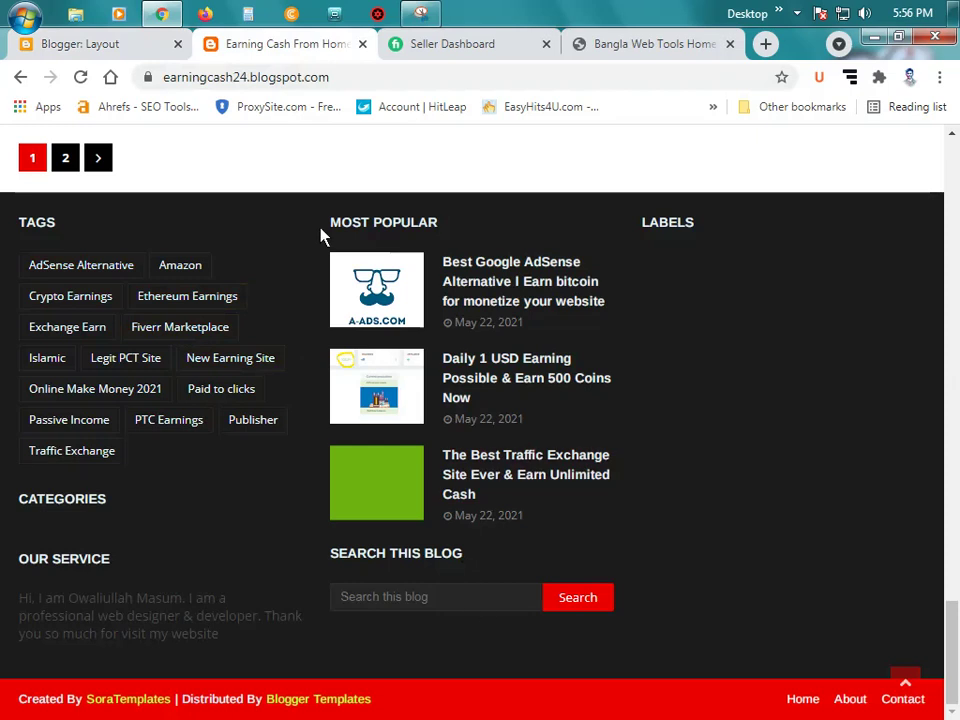
# Step: Retitle the Search This Blog gadget to 'Search here' and save it
pyautogui.click(110, 43)
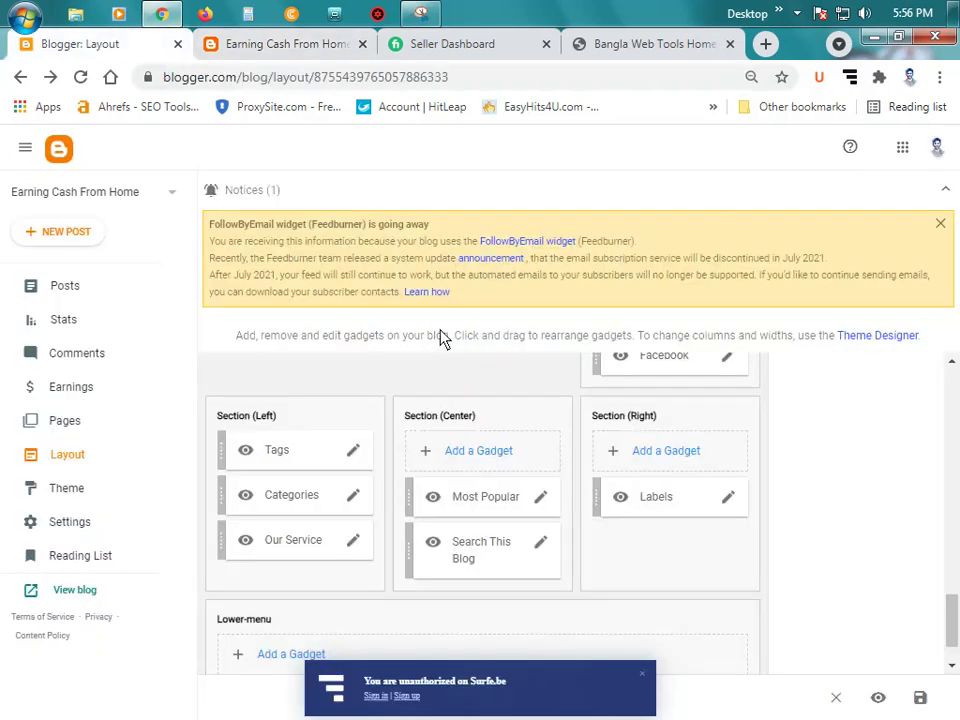
pyautogui.click(541, 545)
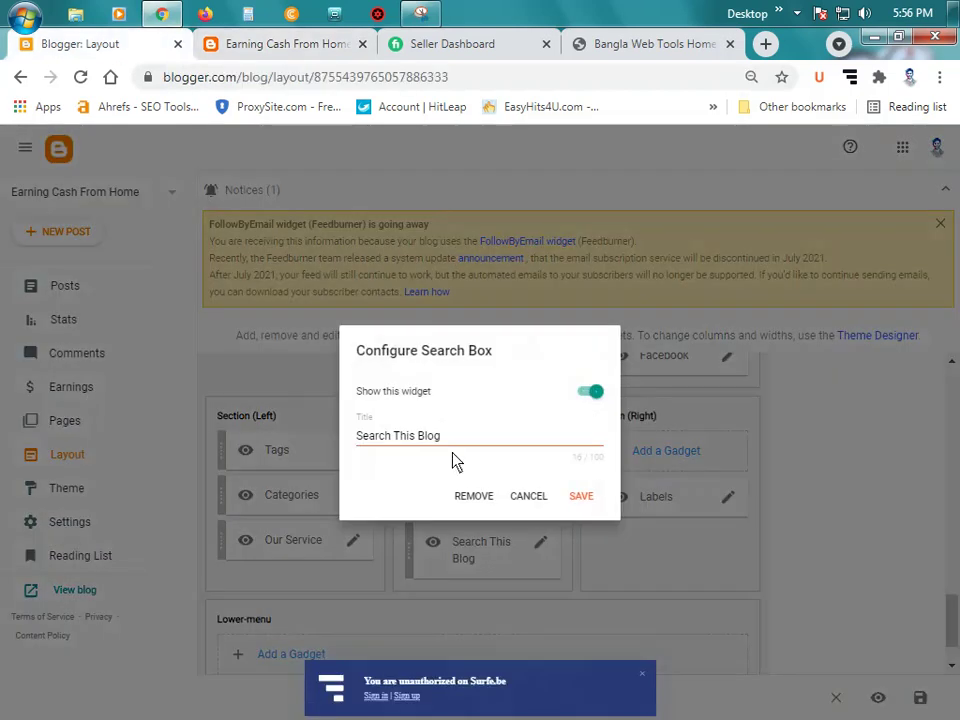
pyautogui.click(465, 443)
pyautogui.press('BackSpace')
pyautogui.press('BackSpace')
pyautogui.press('BackSpace')
pyautogui.press('BackSpace')
pyautogui.press('BackSpace')
pyautogui.press('BackSpace')
pyautogui.press('BackSpace')
pyautogui.press('BackSpace')
pyautogui.press('BackSpace')
pyautogui.press('BackSpace')
pyautogui.press('BackSpace')
pyautogui.press('BackSpace')
pyautogui.press('BackSpace')
pyautogui.press('BackSpace')
pyautogui.press('BackSpace')
pyautogui.press('BackSpace')
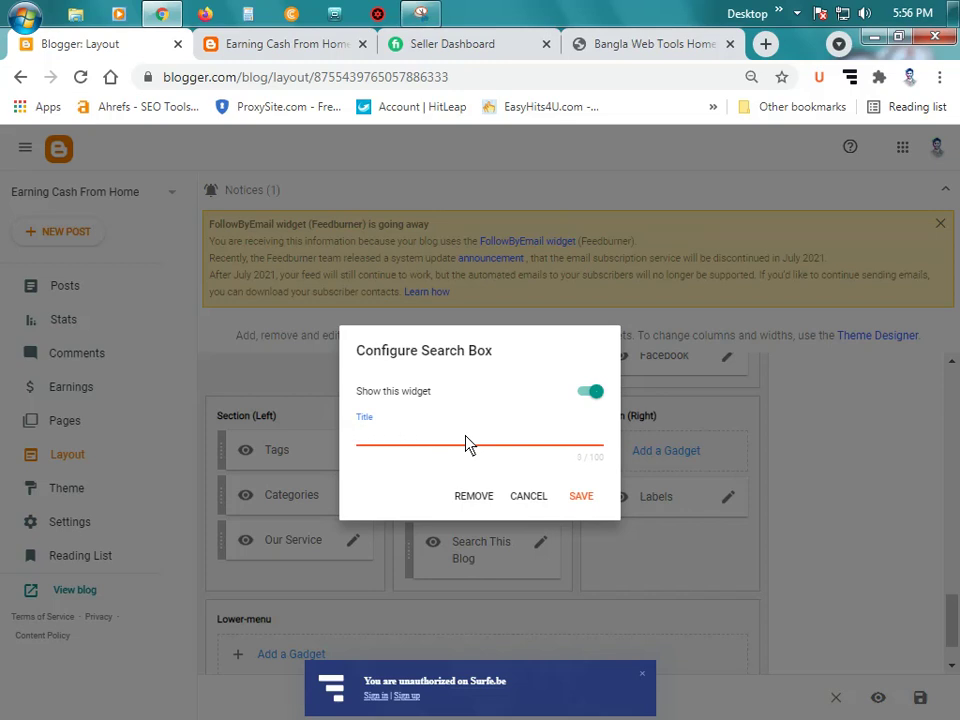
pyautogui.write('Search here')
pyautogui.click(585, 503)
pyautogui.click(321, 45)
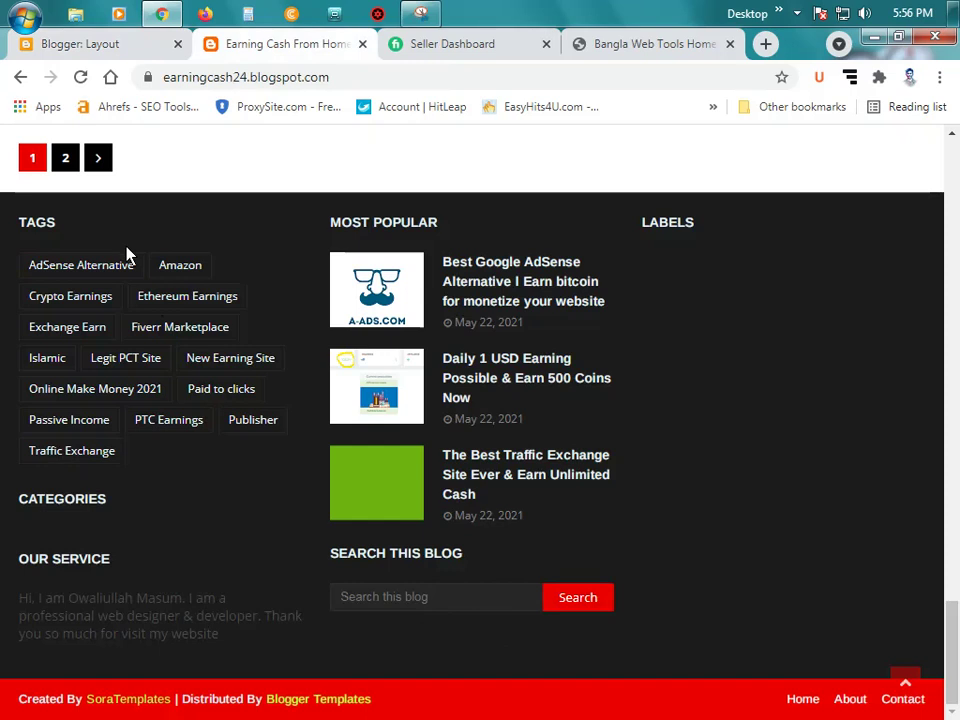
pyautogui.click(84, 46)
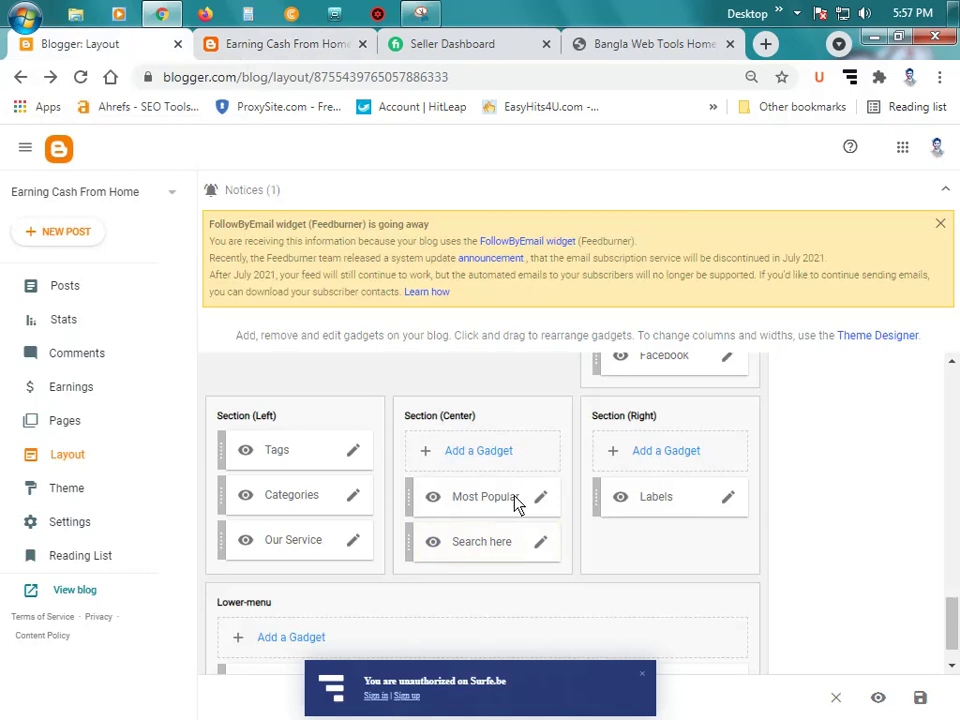
# Step: In the Labels gadget settings, tick Fiverr Marketplace and Islamic
pyautogui.click(295, 48)
pyautogui.click(110, 44)
pyautogui.click(731, 500)
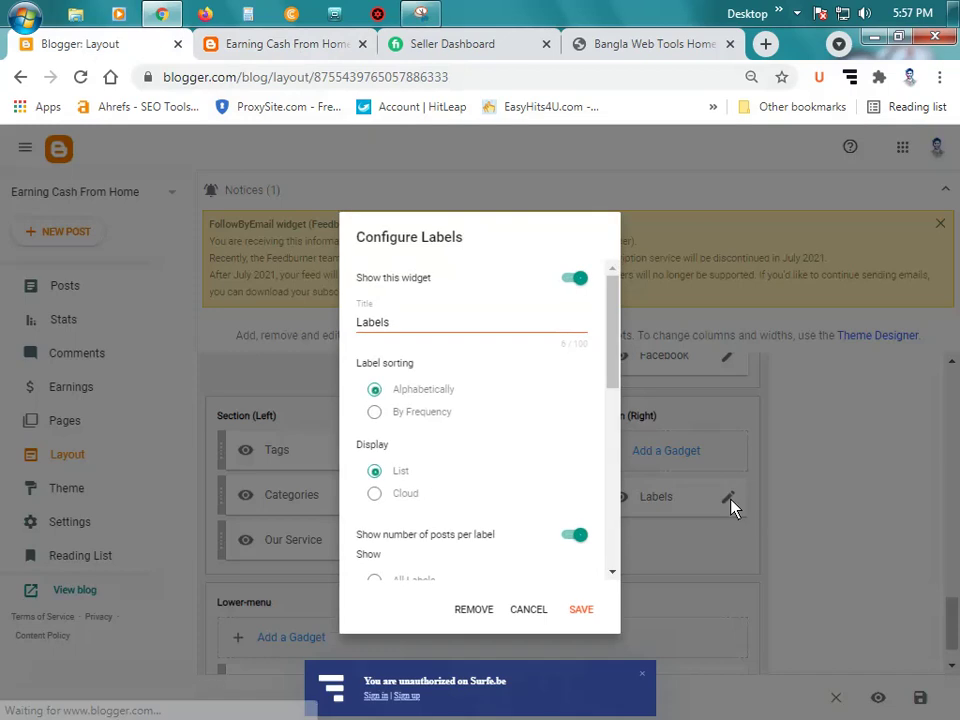
pyautogui.scroll(-2, 540, 480)
pyautogui.scroll(-2, 530, 484)
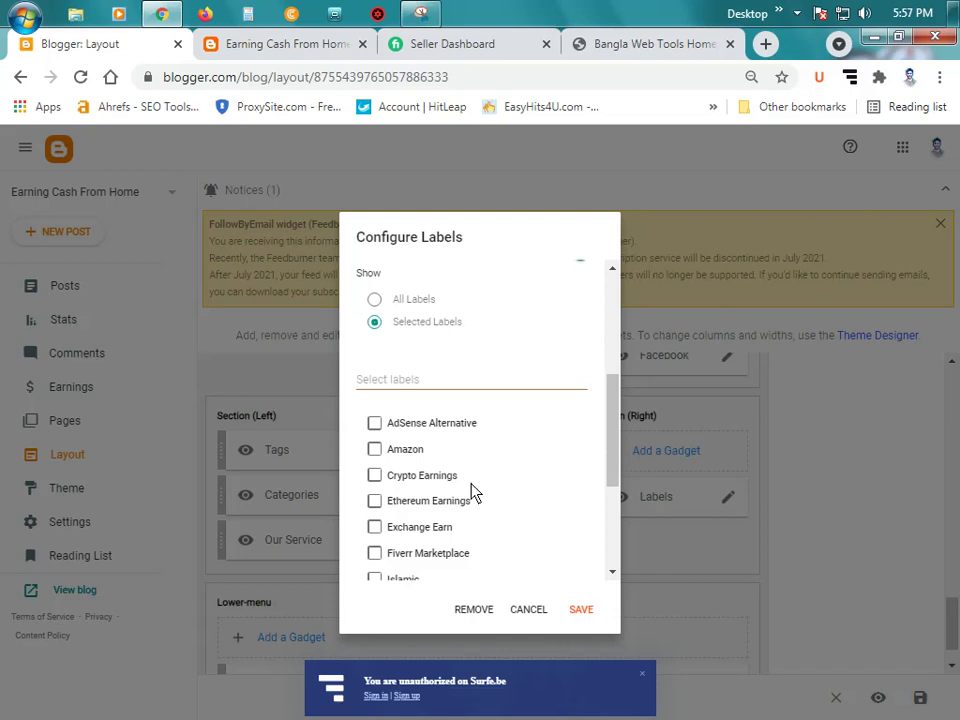
pyautogui.click(440, 553)
pyautogui.scroll(-1, 440, 540)
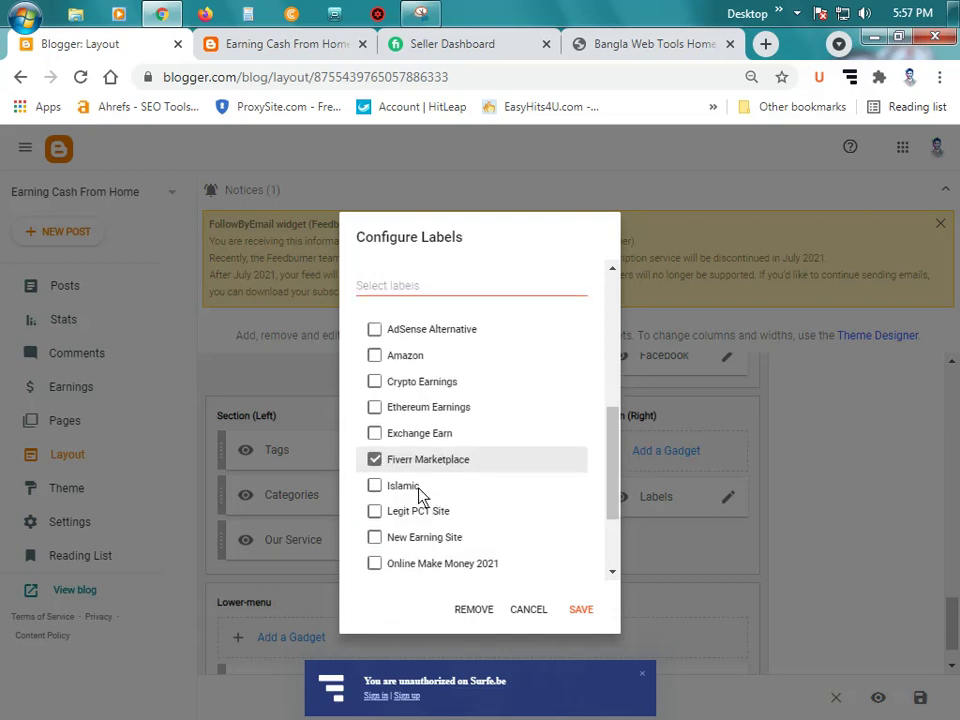
pyautogui.click(418, 489)
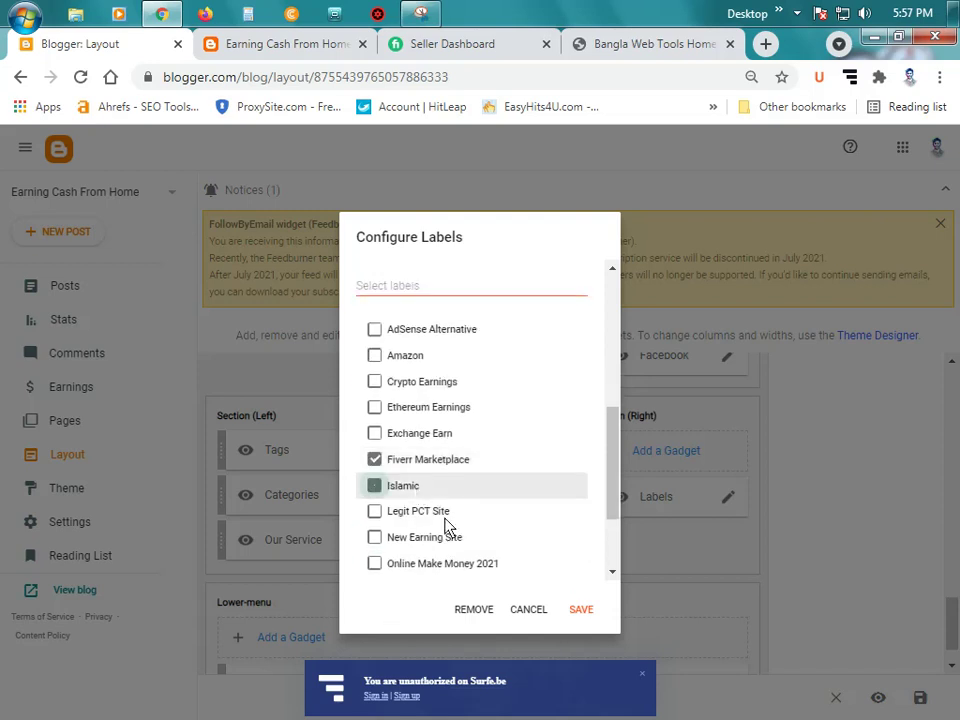
# Step: Tick Crypto Earnings, Passive Income, Paid to clicks, Publisher and Traffic Exchange, then save
pyautogui.click(420, 381)
pyautogui.scroll(-1, 455, 440)
pyautogui.click(436, 521)
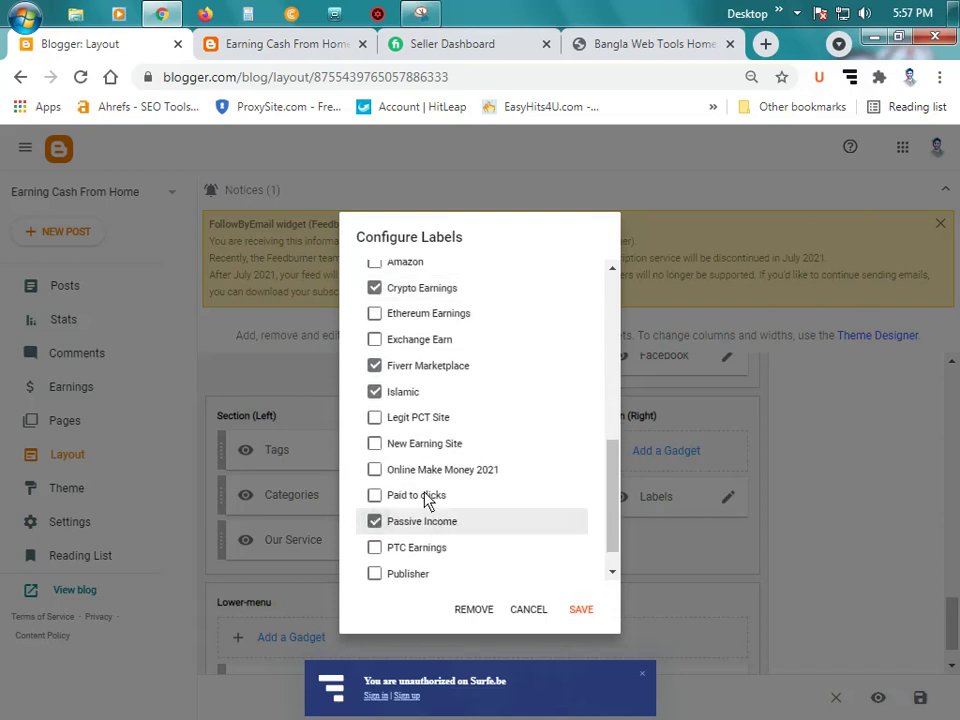
pyautogui.click(429, 495)
pyautogui.scroll(-1, 446, 566)
pyautogui.click(426, 540)
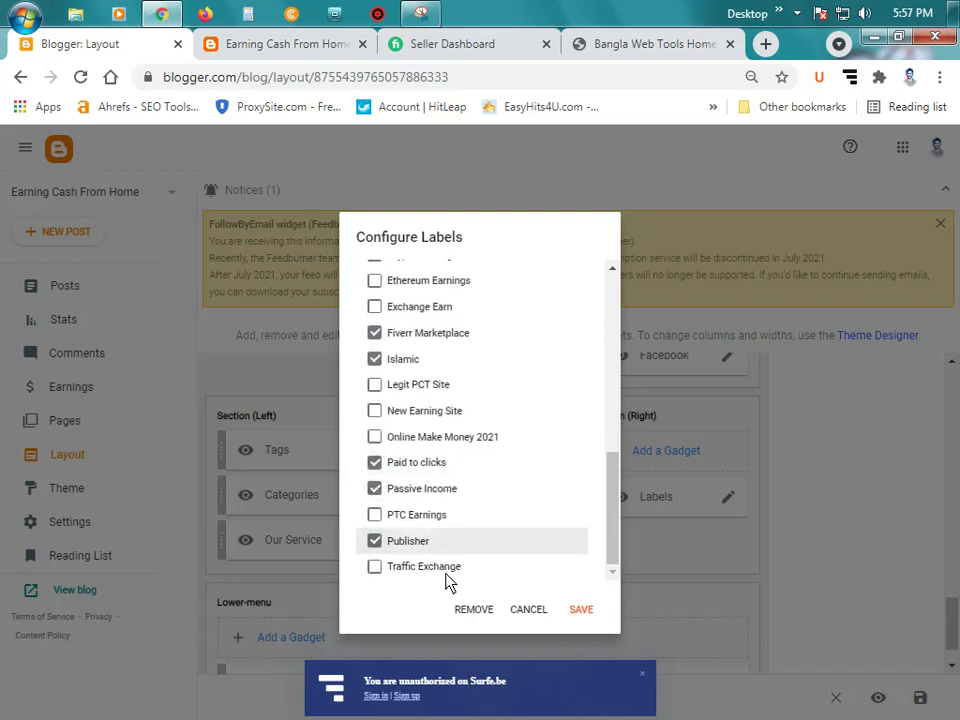
pyautogui.click(445, 567)
pyautogui.click(579, 607)
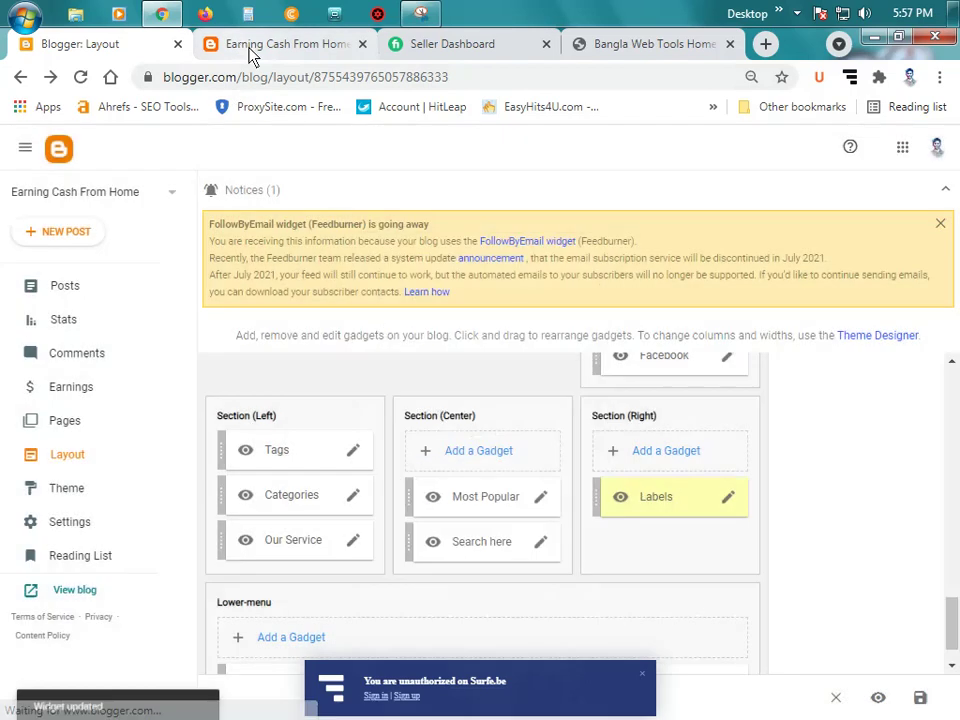
pyautogui.click(243, 43)
# Step: Reload the live blog and scroll to the footer to check the Categories and Labels lists
pyautogui.click(84, 78)
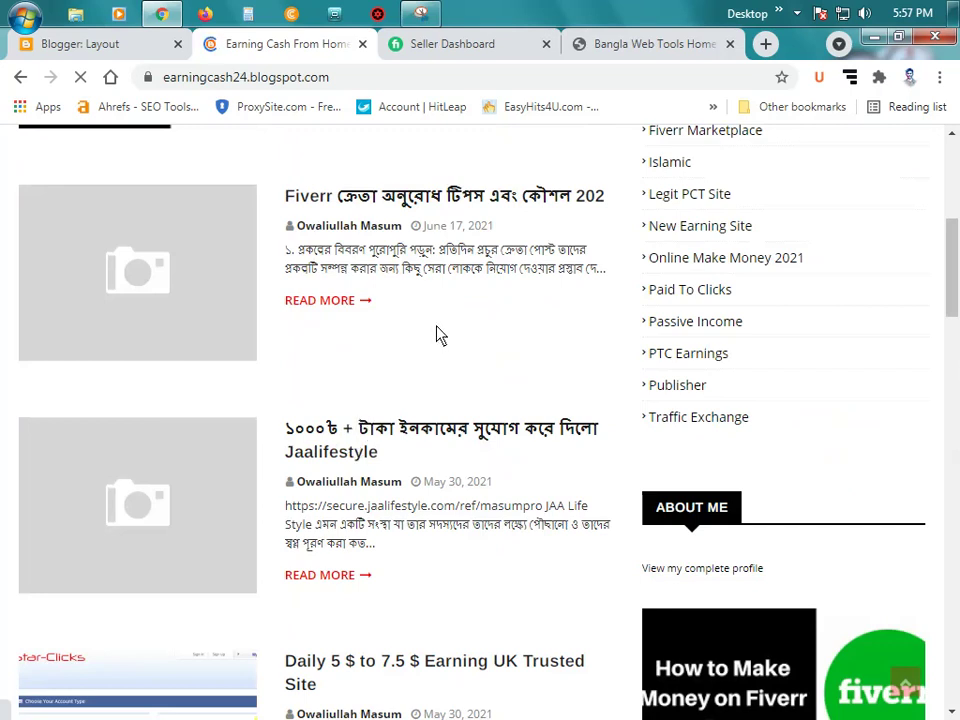
pyautogui.scroll(-15, 445, 330)
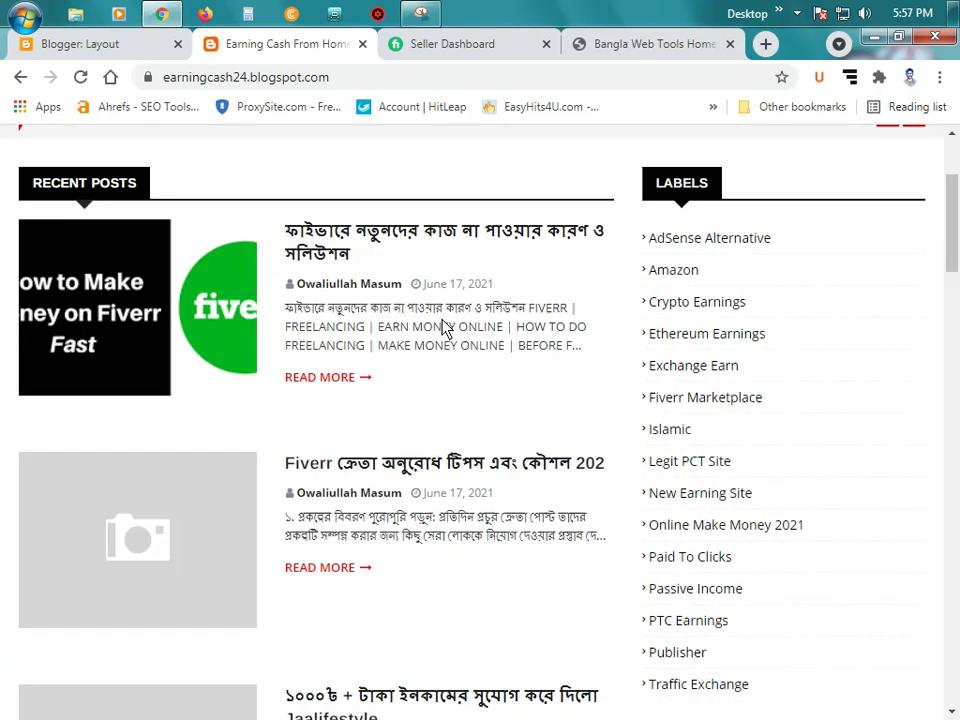
pyautogui.scroll(-6, 489, 305)
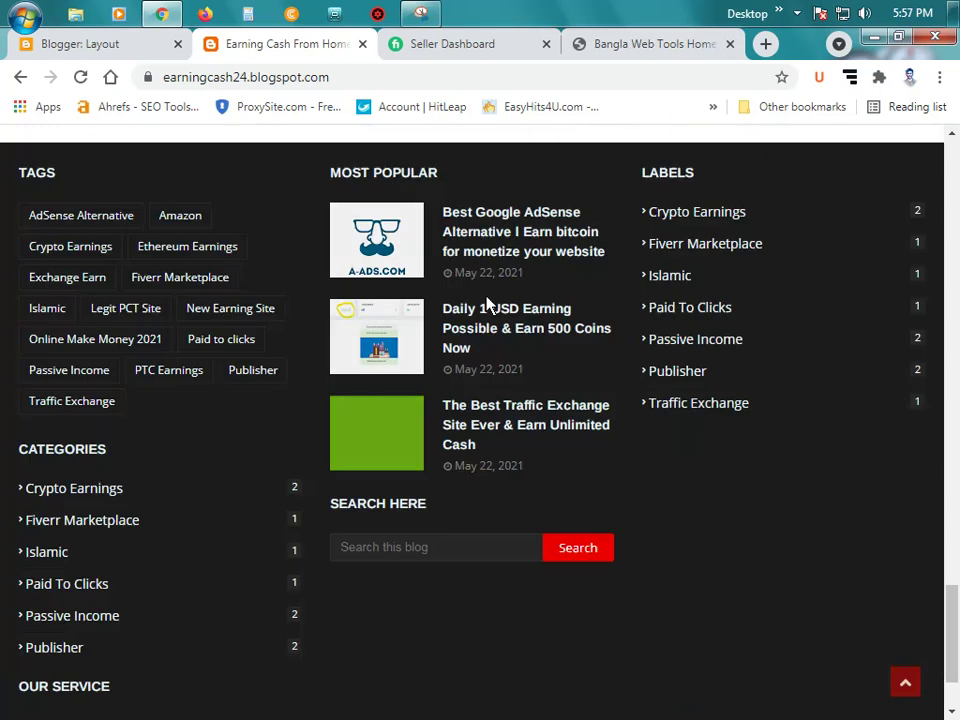
pyautogui.scroll(2, 531, 300)
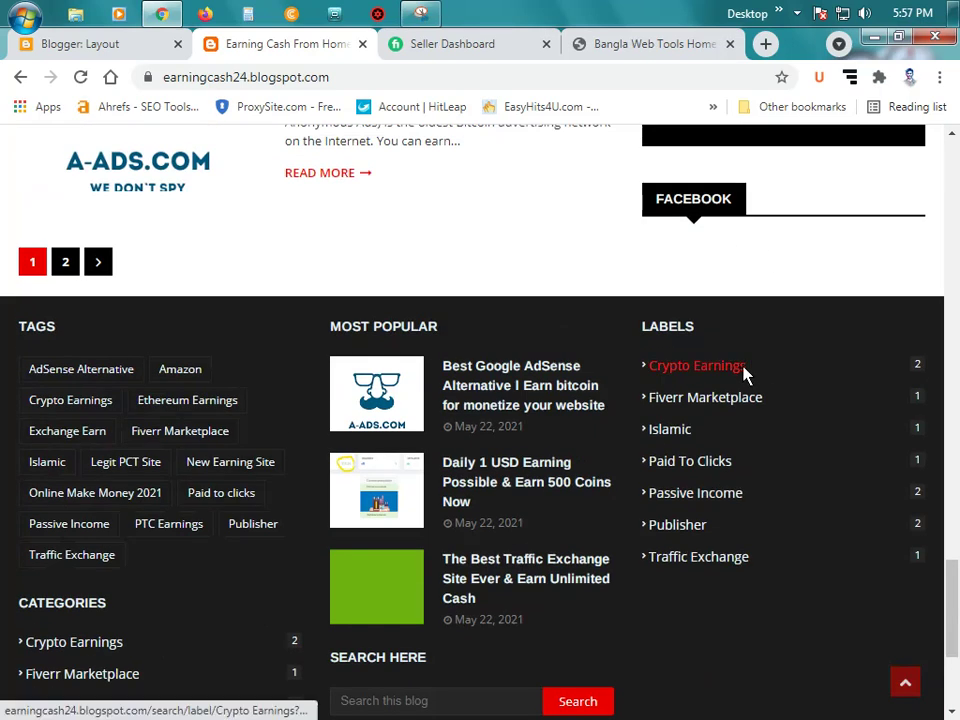
pyautogui.scroll(-2, 765, 381)
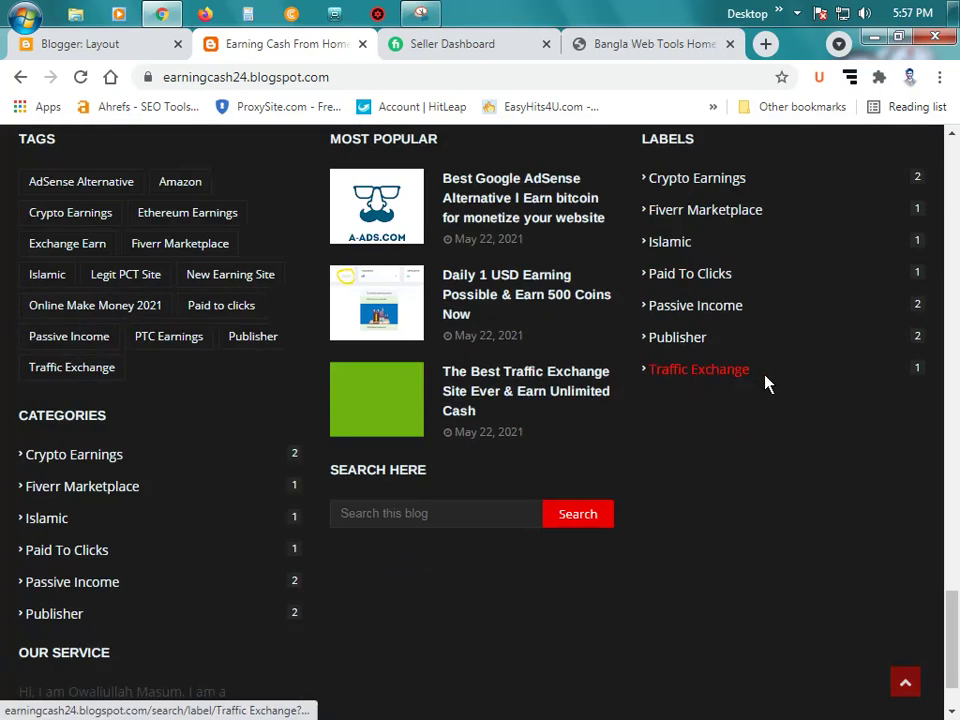
pyautogui.scroll(-1, 765, 385)
pyautogui.scroll(1, 743, 392)
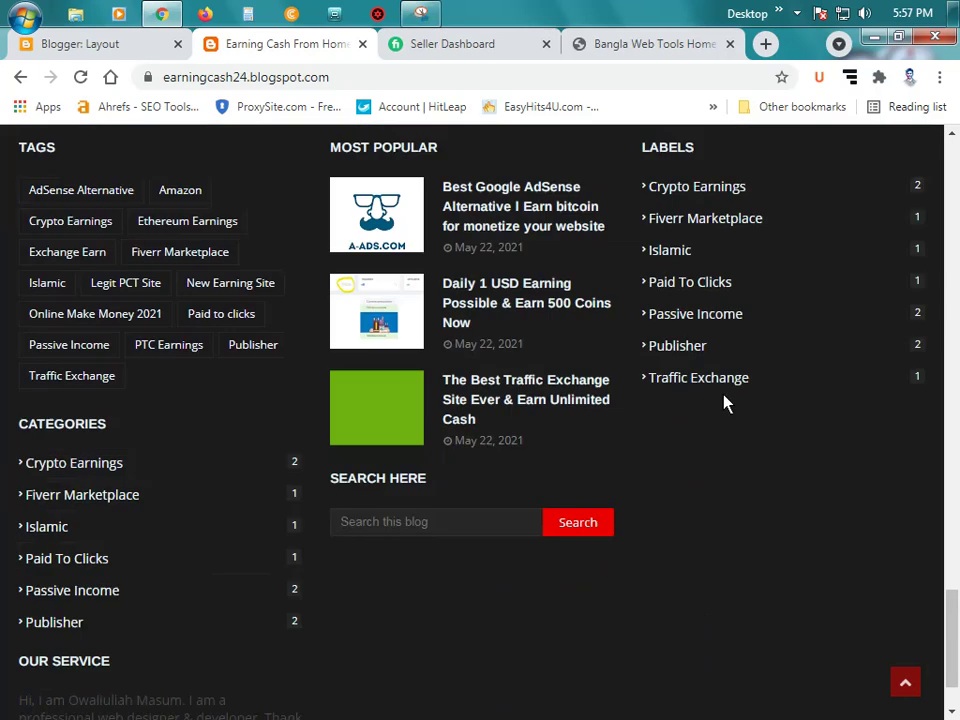
# Step: Select the footer credit text in the red bar, then go back to the Layout editor
pyautogui.scroll(-1, 724, 400)
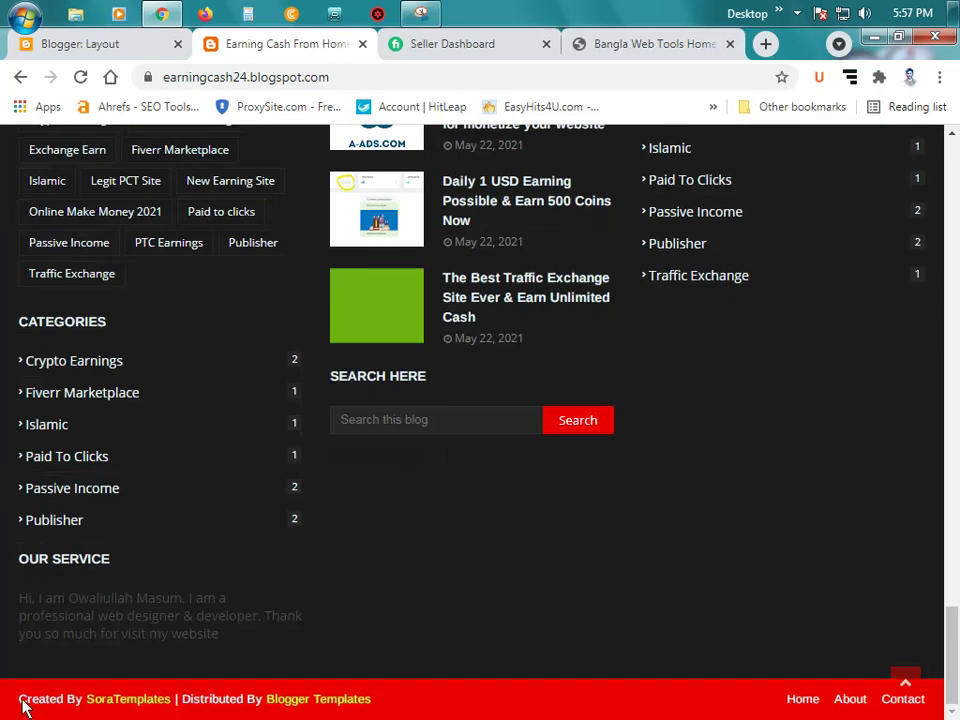
pyautogui.moveTo(20, 705); pyautogui.dragTo(410, 710)
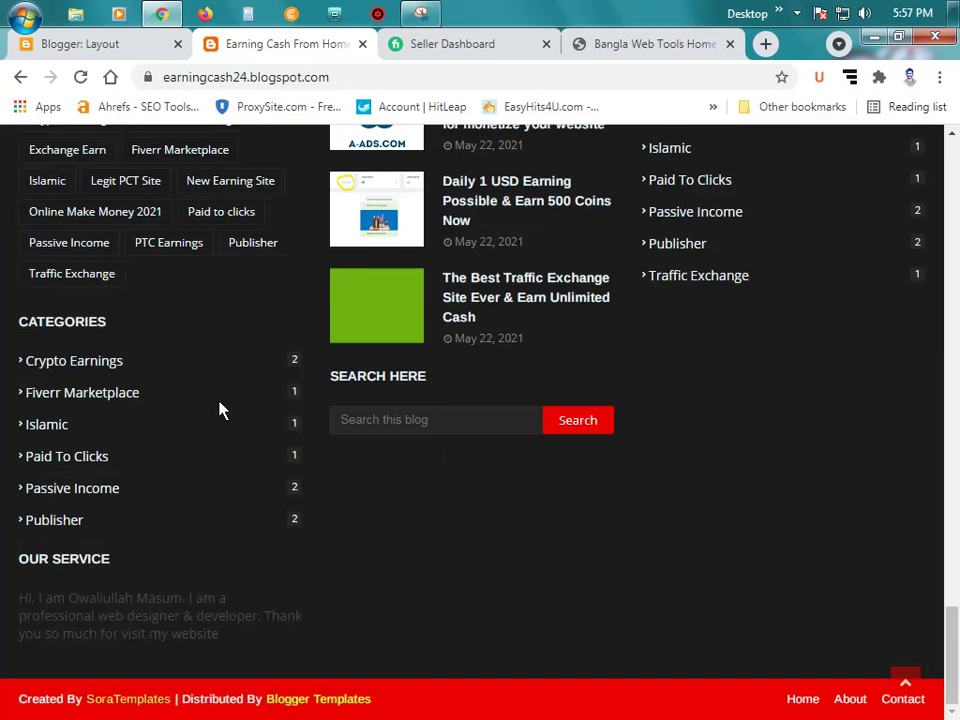
pyautogui.click(80, 40)
# Step: Go to the Theme page and choose Edit HTML from the options beside Customize
pyautogui.scroll(-1, 634, 534)
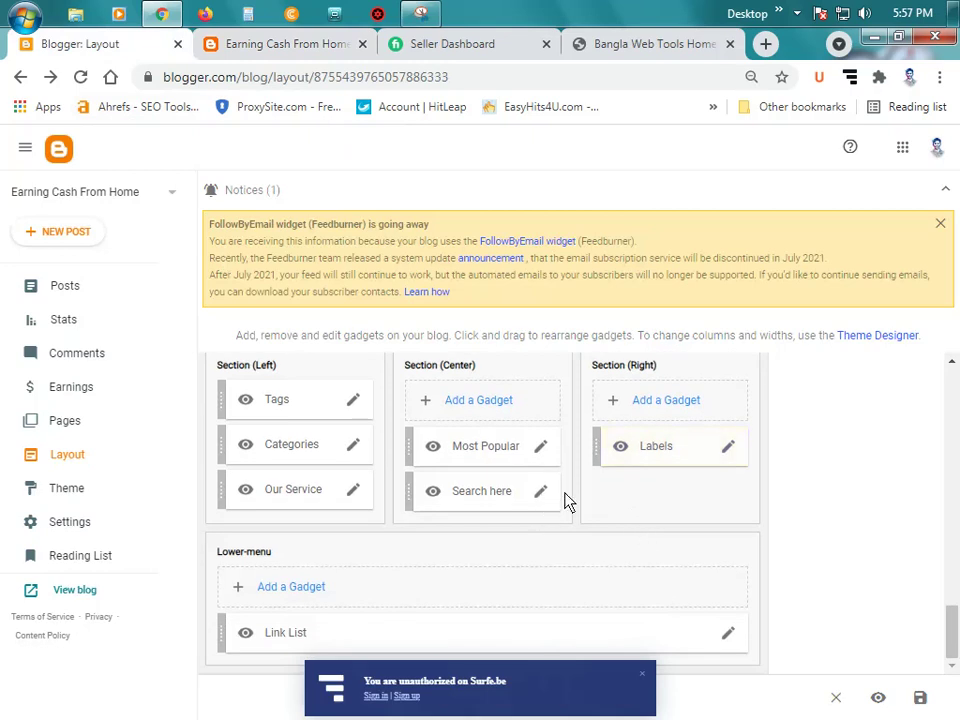
pyautogui.scroll(4, 728, 488)
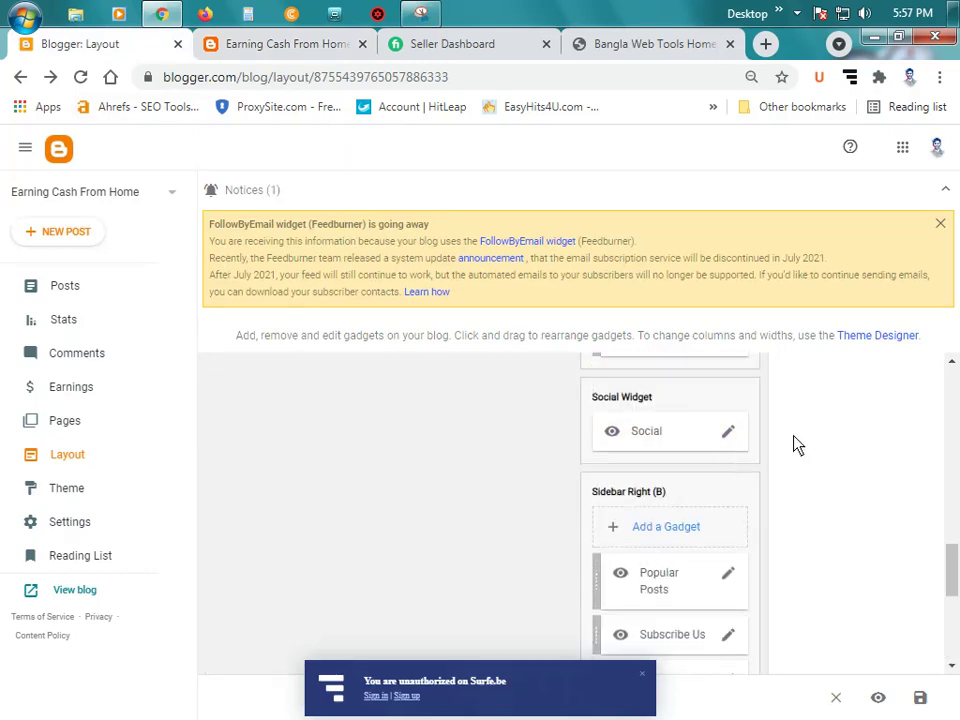
pyautogui.click(88, 492)
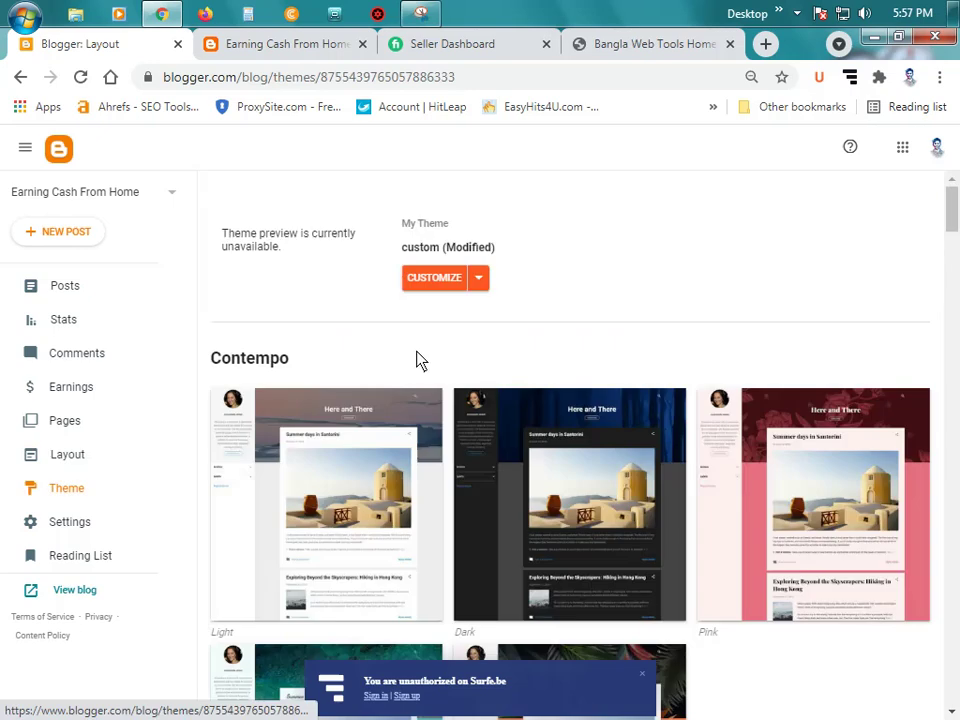
pyautogui.click(486, 285)
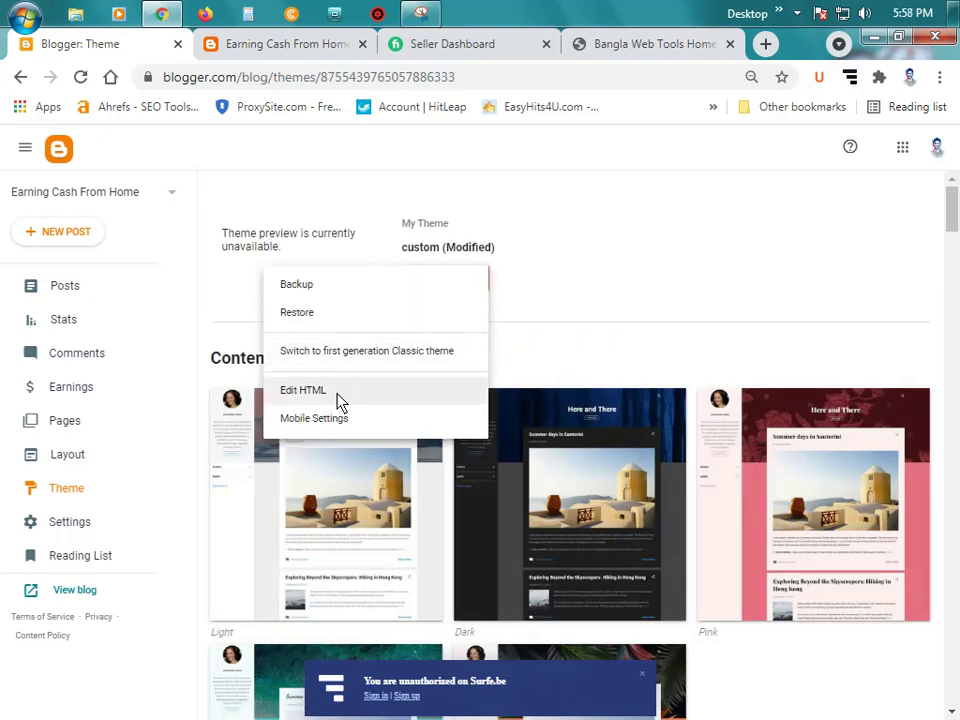
pyautogui.click(337, 397)
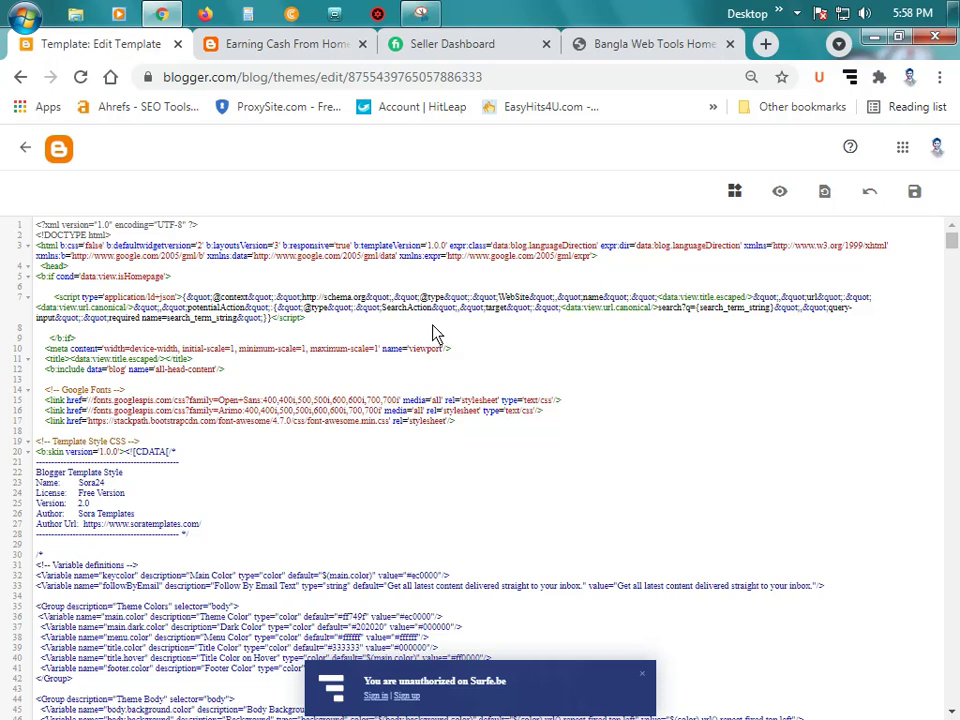
# Step: Dismiss the Surfe.be notification and set the page zoom to 110%
pyautogui.hotkey('ctrl', '+')
pyautogui.hotkey('ctrl', '+')
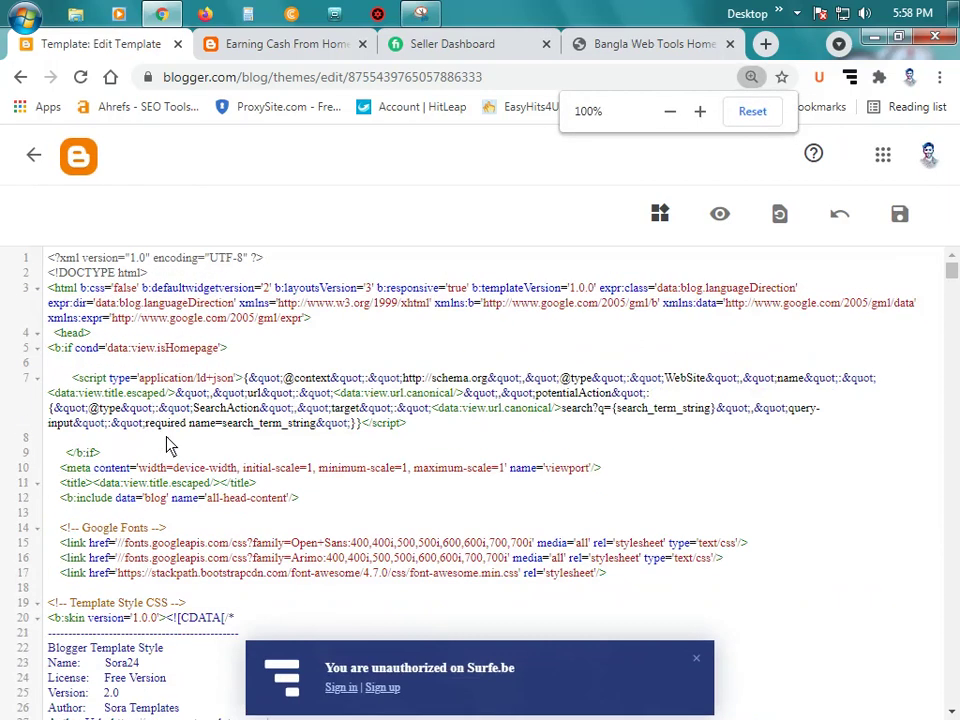
pyautogui.click(700, 663)
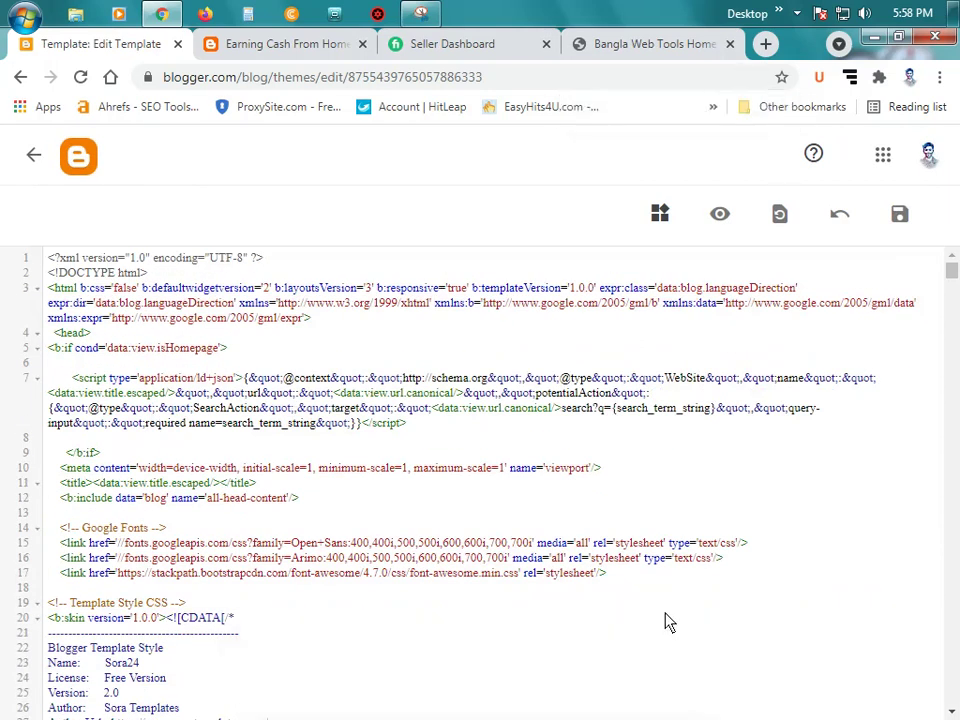
pyautogui.hotkey('ctrl', '+')
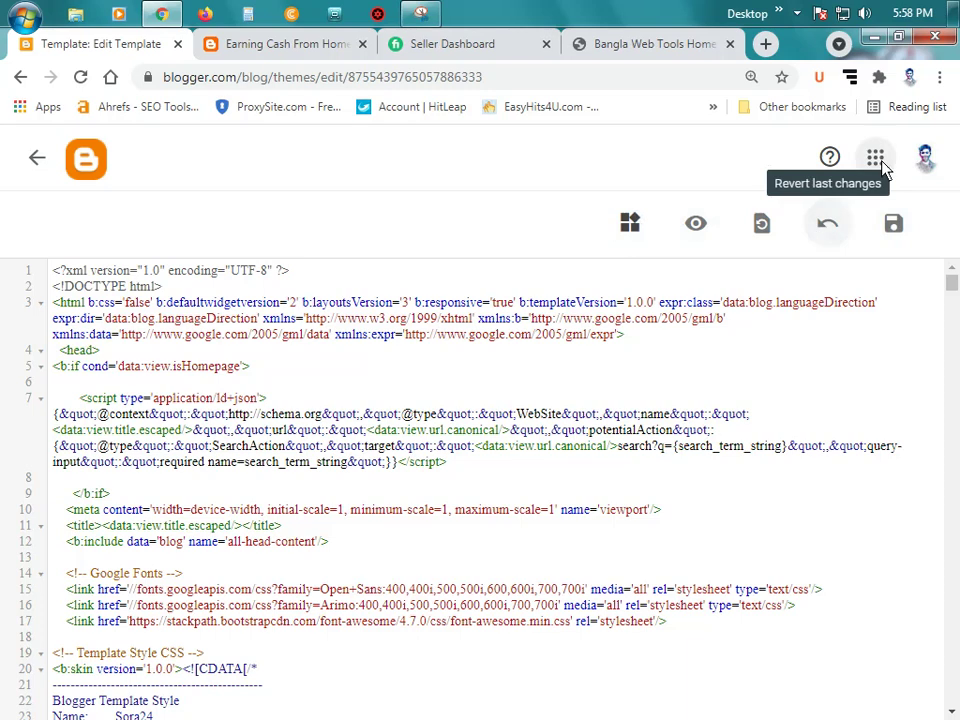
# Step: Search the template code for 'sora' and step through matches to the soratemplates entry
pyautogui.click(678, 551)
pyautogui.hotkey('ctrl', 'f')
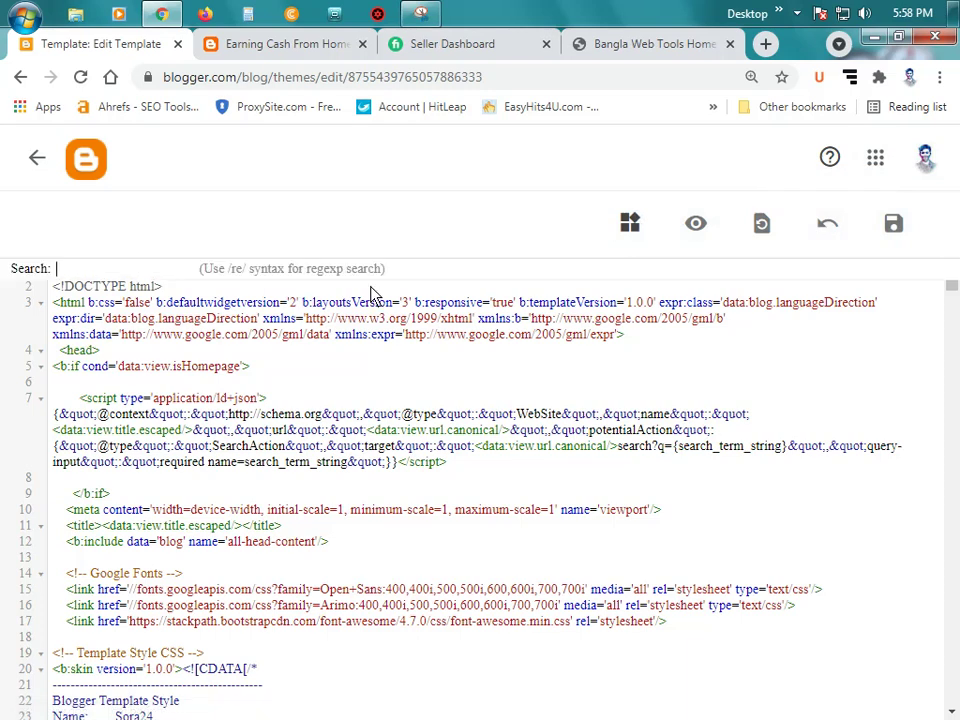
pyautogui.write('sora')
pyautogui.press('Return')
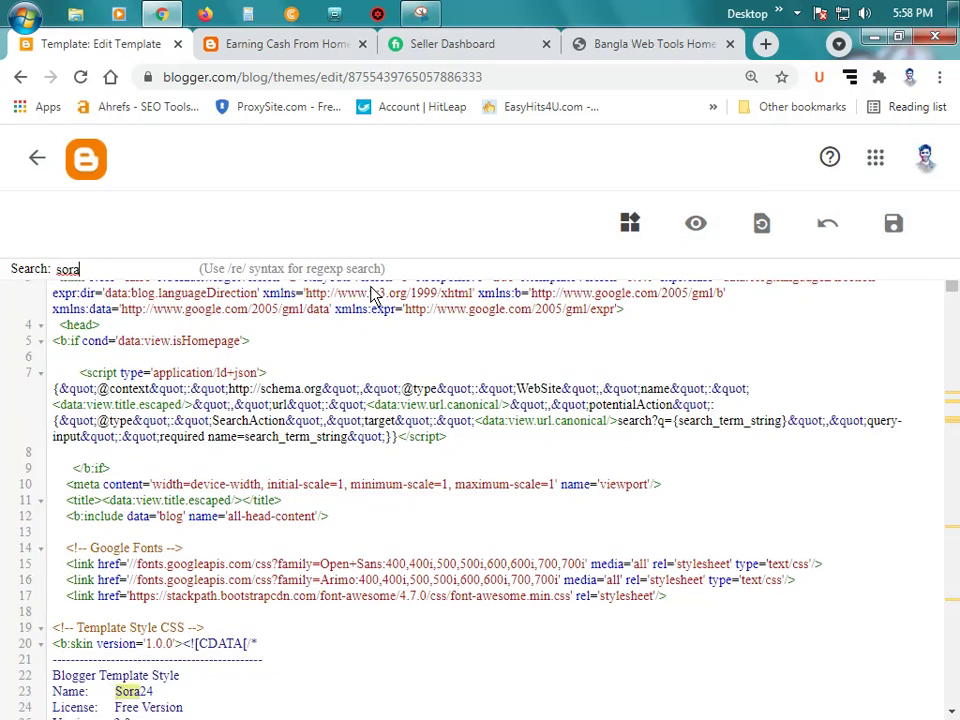
pyautogui.scroll(-1, 372, 293)
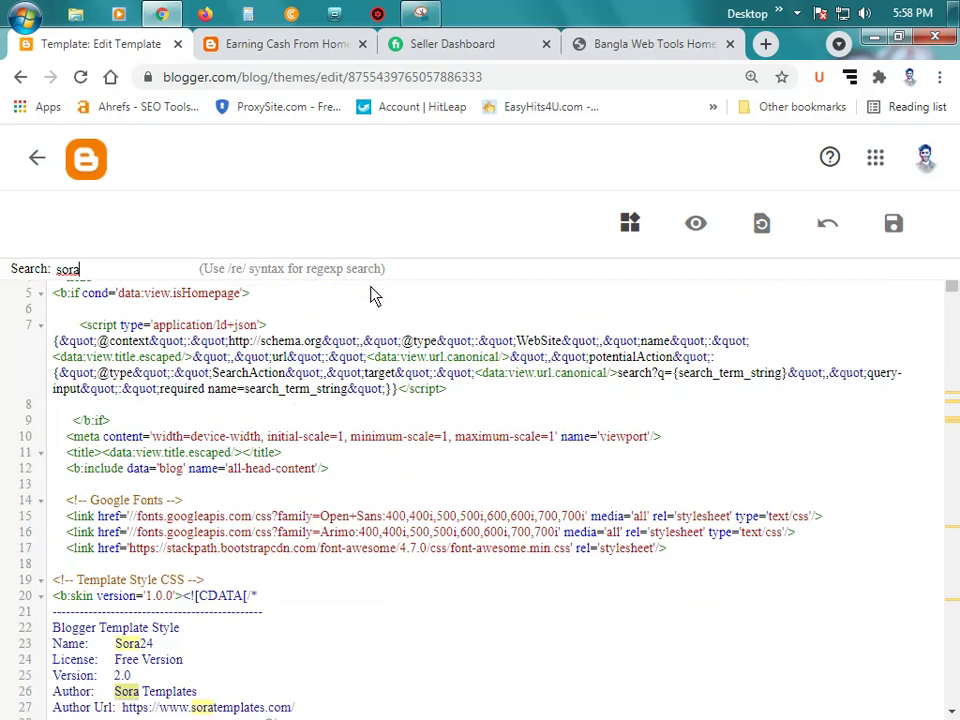
pyautogui.press('Return')
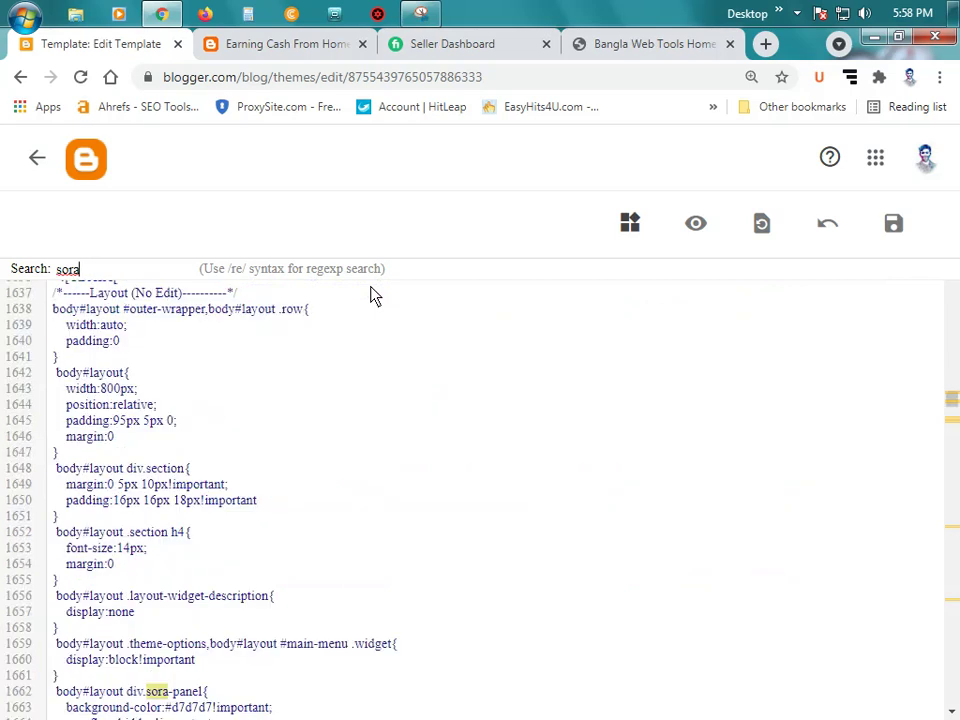
pyautogui.press('Return')
pyautogui.press('Return')
pyautogui.press('Return')
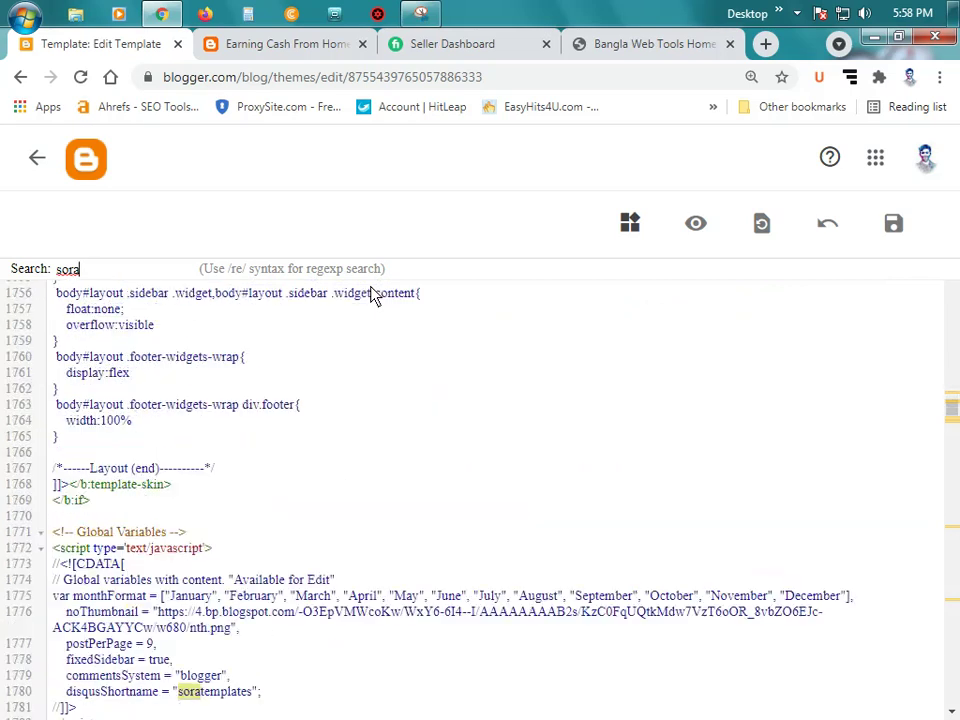